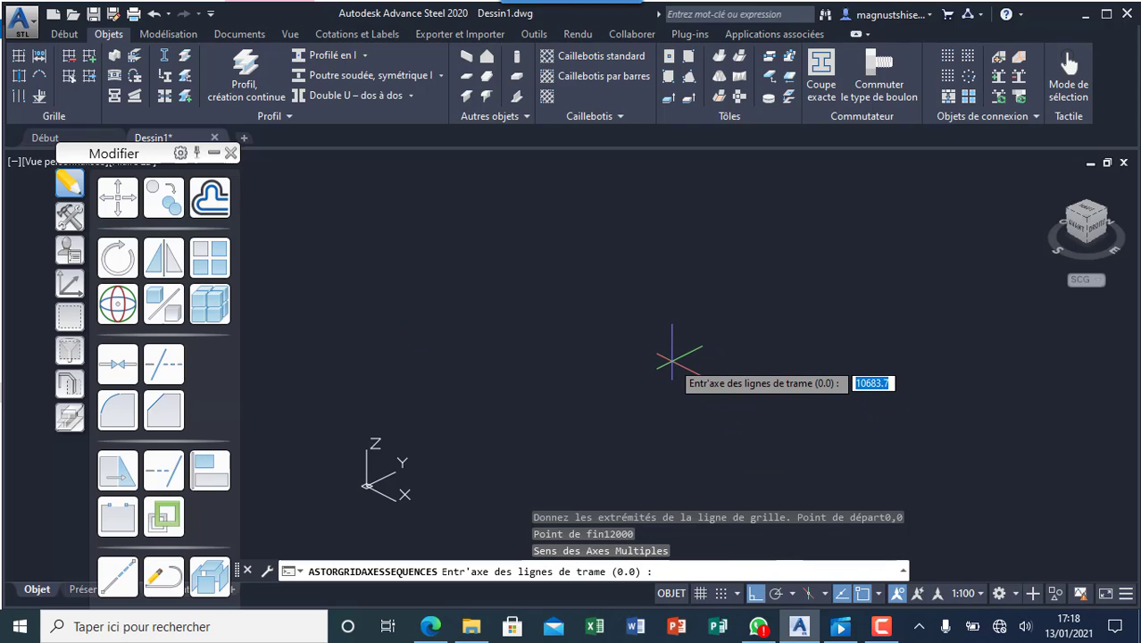
- Try to define the base line of a sequenced grid from 0,0, extending 12000 along the X axis
{"action": "key", "text": "Escape"}
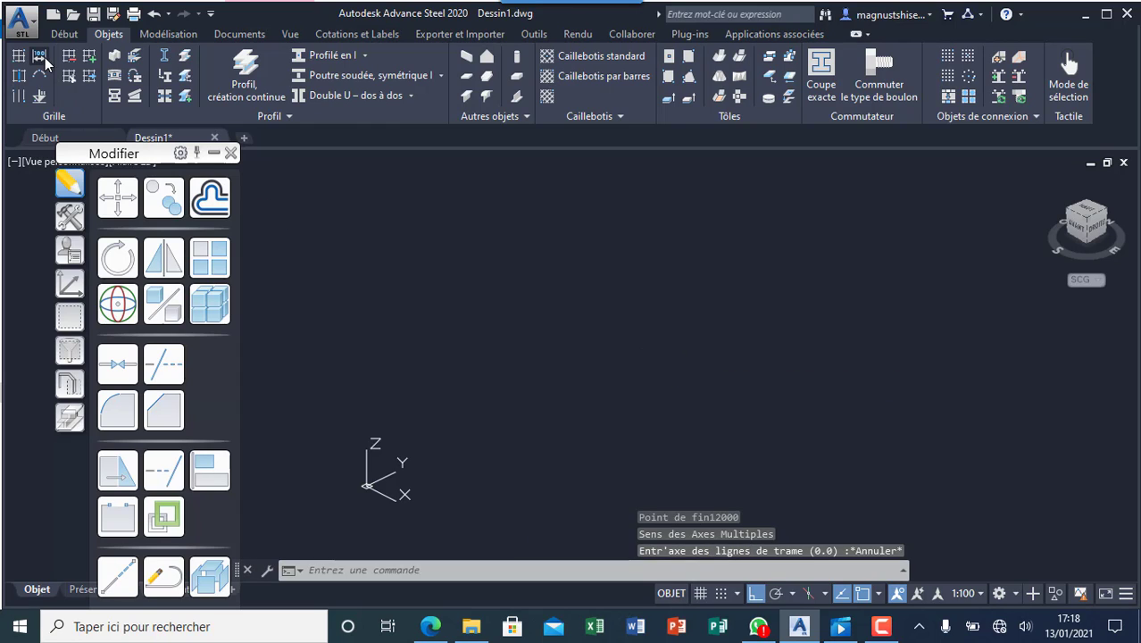
{"action": "left_click", "coordinate": [41, 56]}
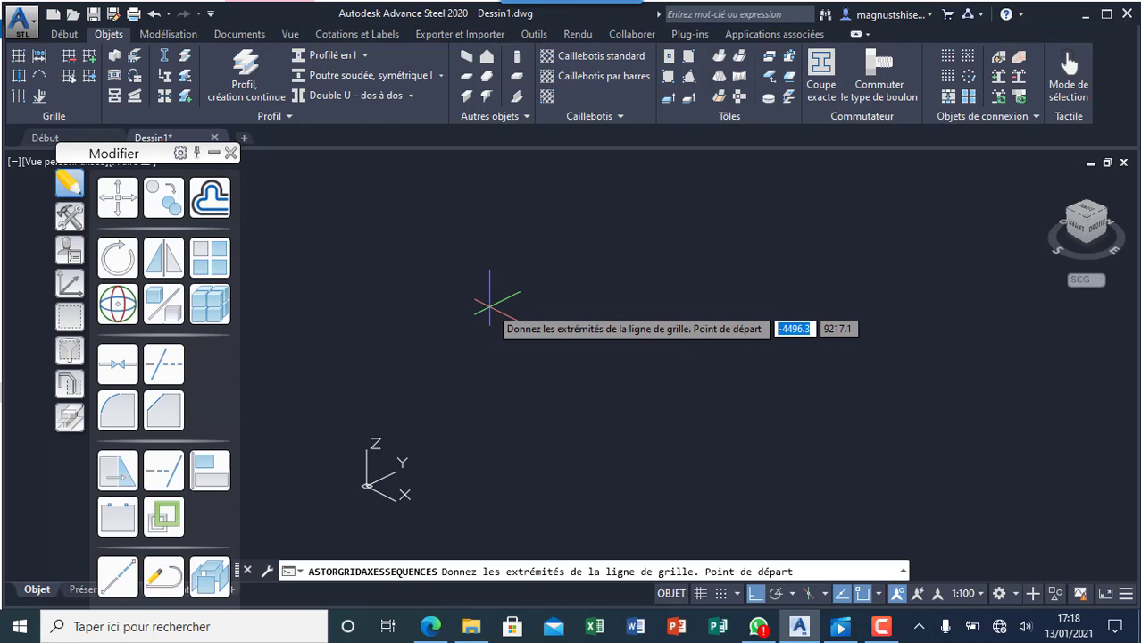
{"action": "type", "text": "0"}
{"action": "key", "text": "Tab"}
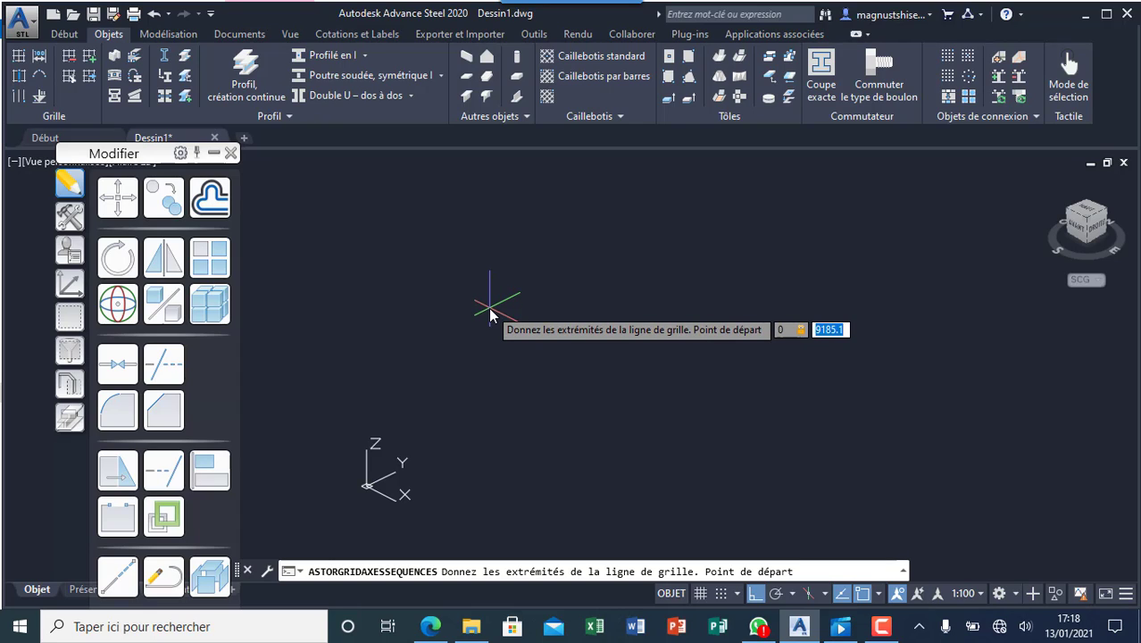
{"action": "type", "text": "0"}
{"action": "key", "text": "Return"}
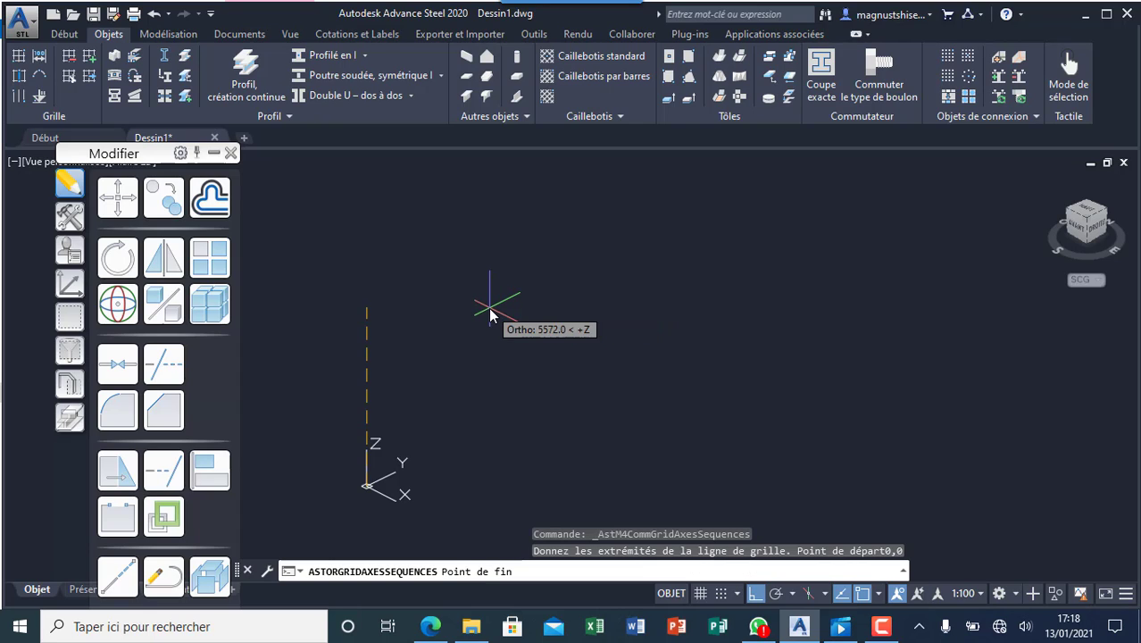
{"action": "scroll", "coordinate": [525, 343], "scroll_direction": "down", "scroll_amount": 5}
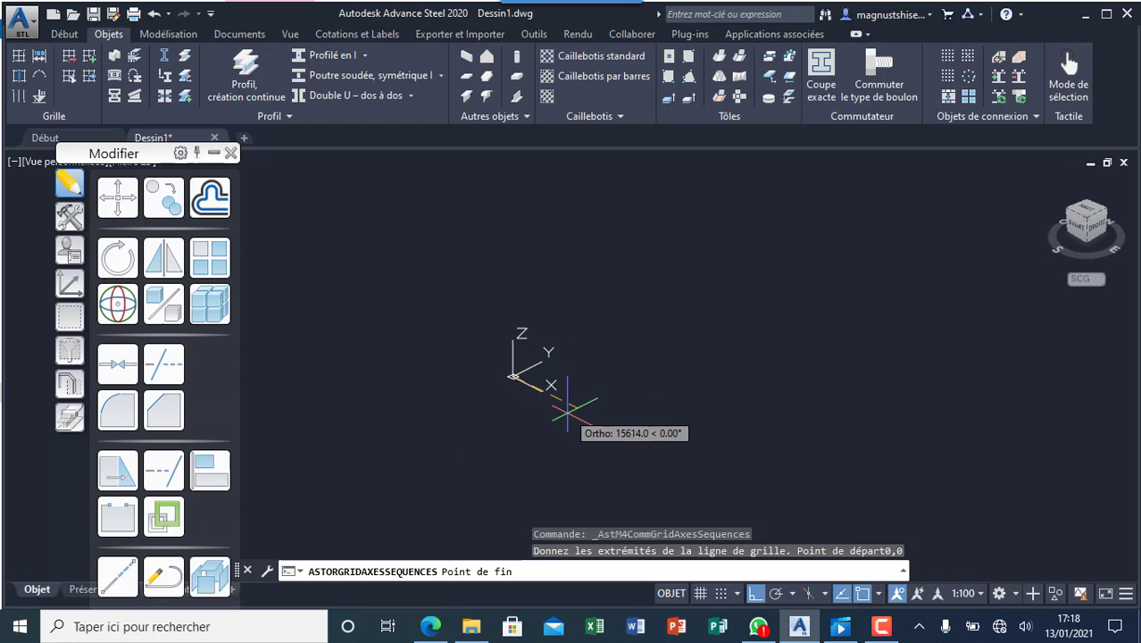
{"action": "type", "text": "12"}
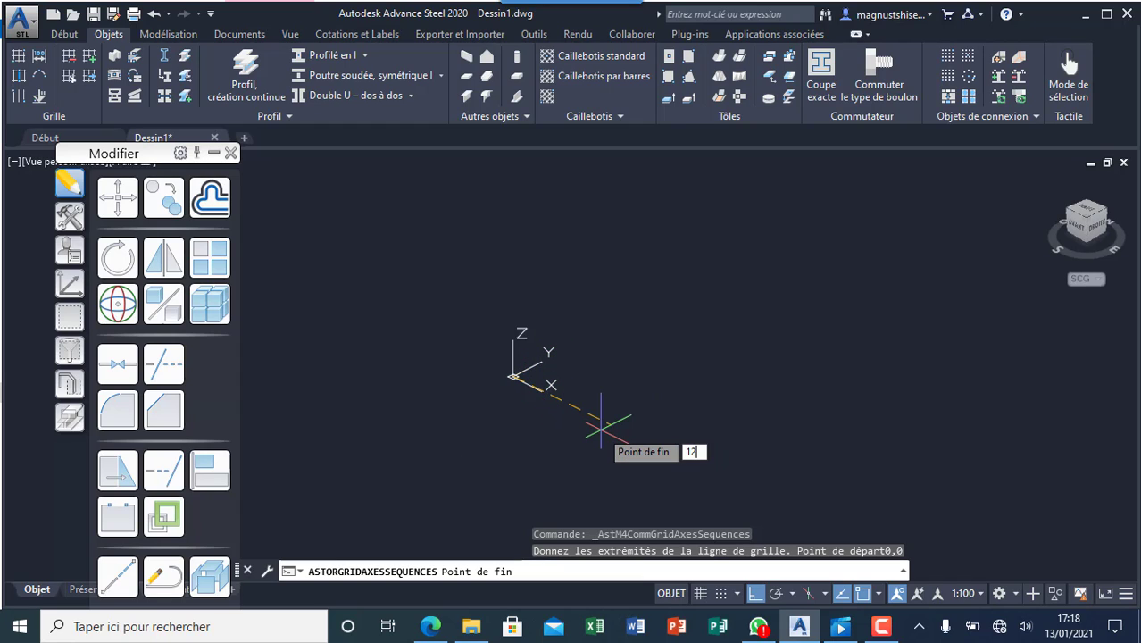
{"action": "type", "text": "00"}
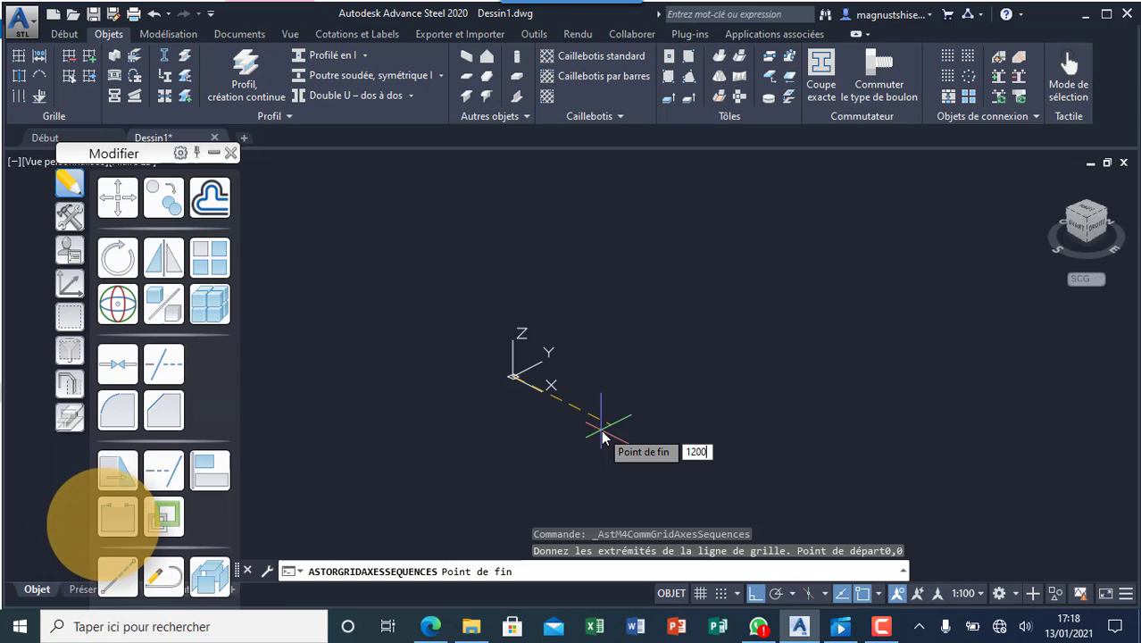
{"action": "type", "text": "0"}
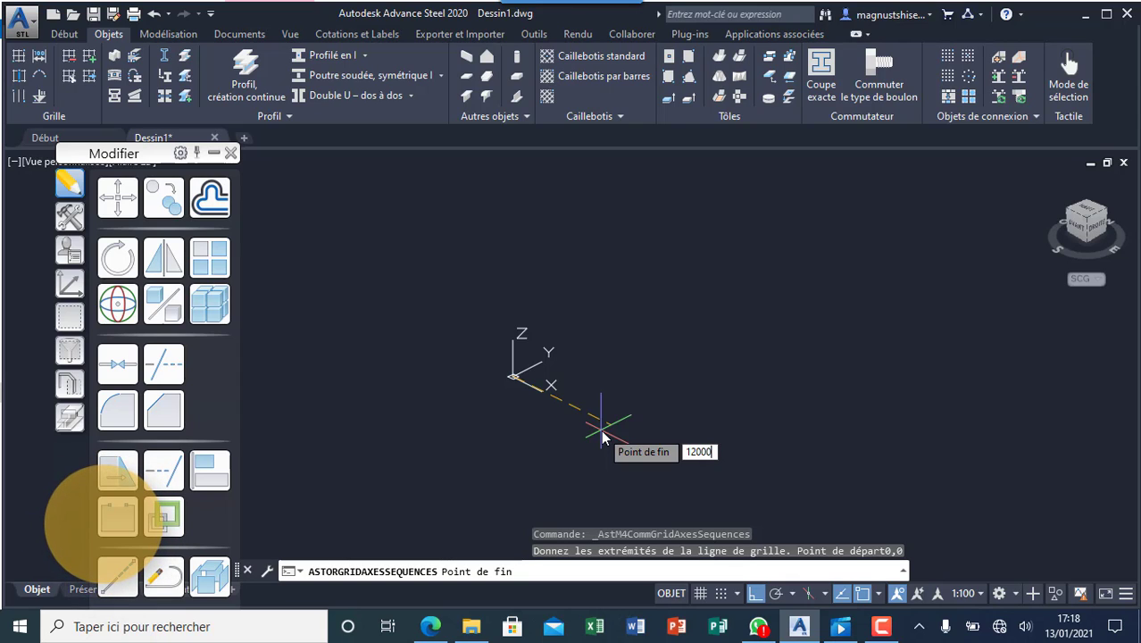
{"action": "key", "text": "Return"}
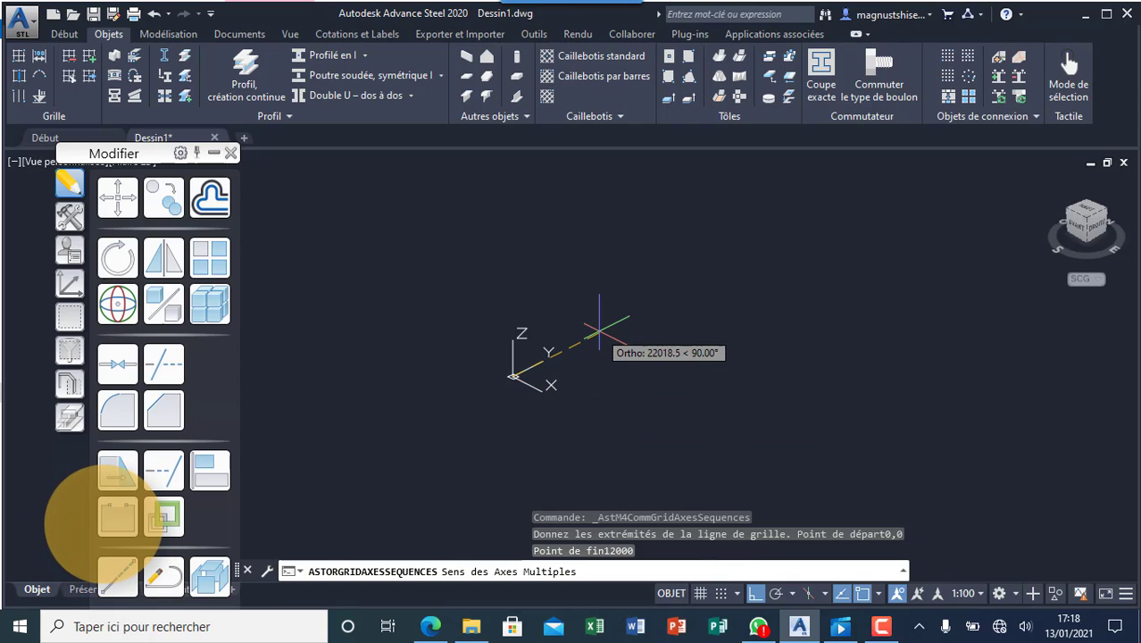
- Try to spread the grid axes along the Y direction with a single spacing of 6000
{"action": "left_click", "coordinate": [622, 312]}
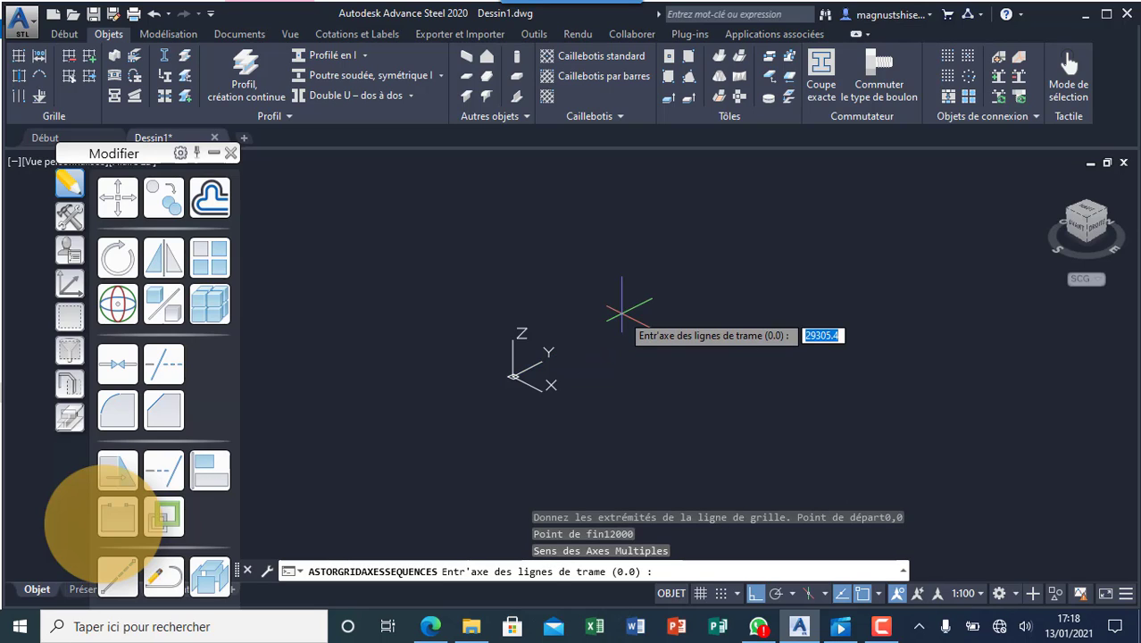
{"action": "type", "text": "6000"}
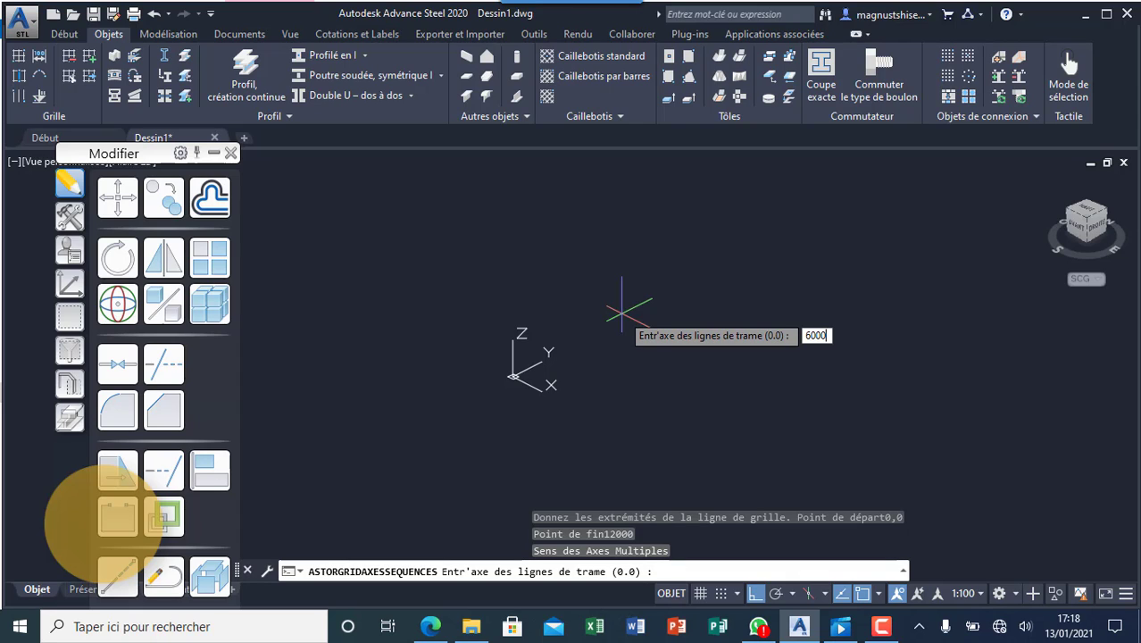
{"action": "key", "text": "Return"}
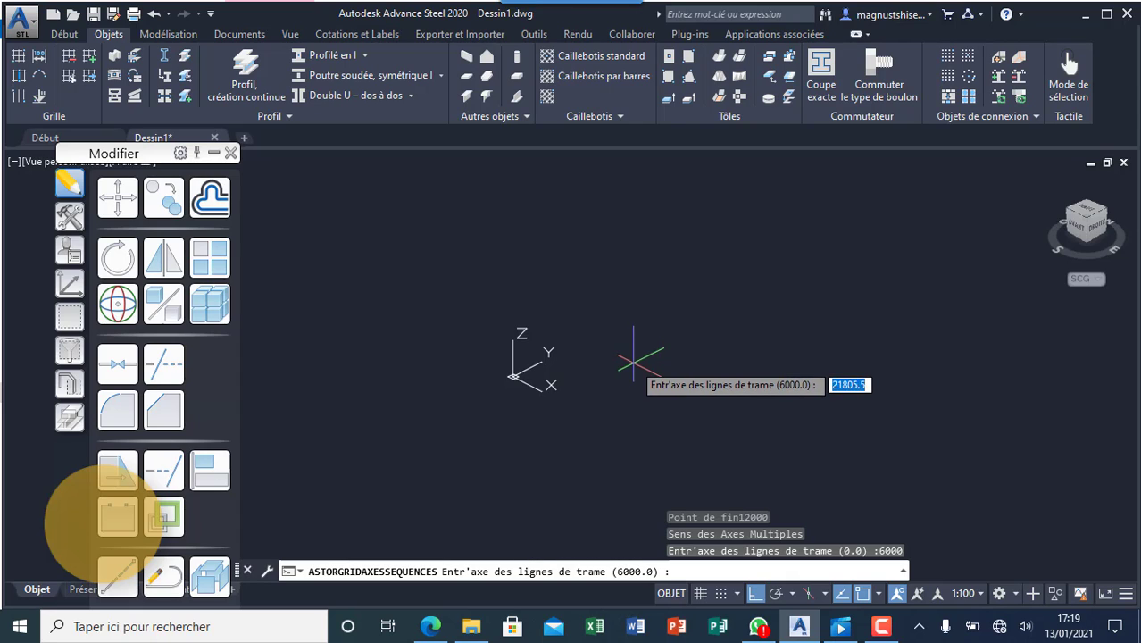
{"action": "key", "text": "Return"}
{"action": "left_click_drag", "start_coordinate": [473, 189], "coordinate": [884, 254]}
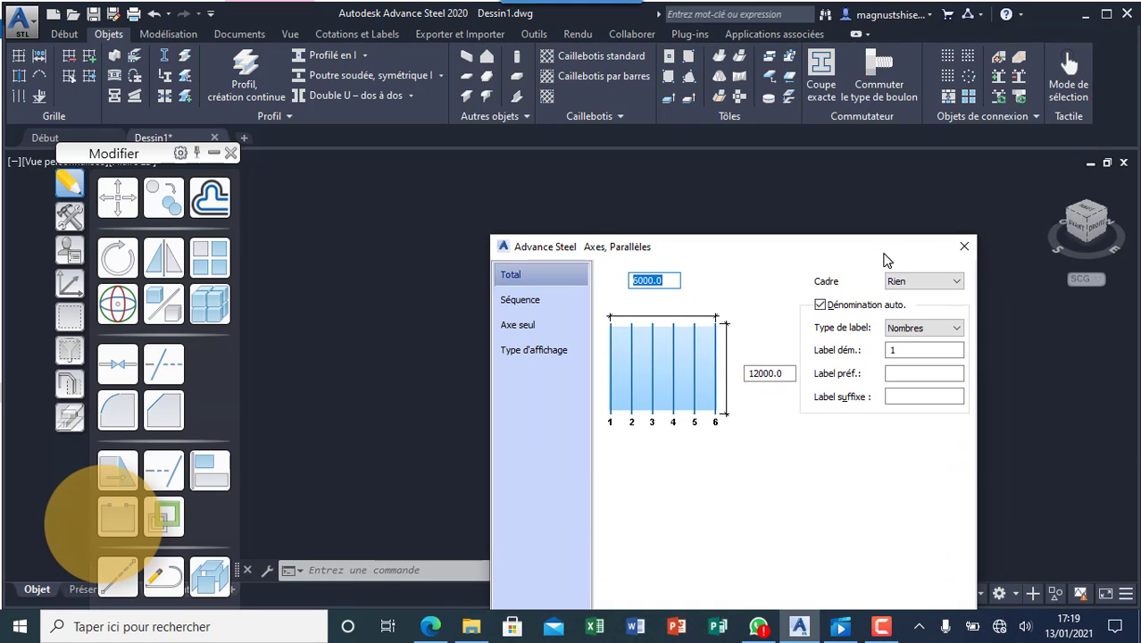
{"action": "left_click", "coordinate": [960, 242]}
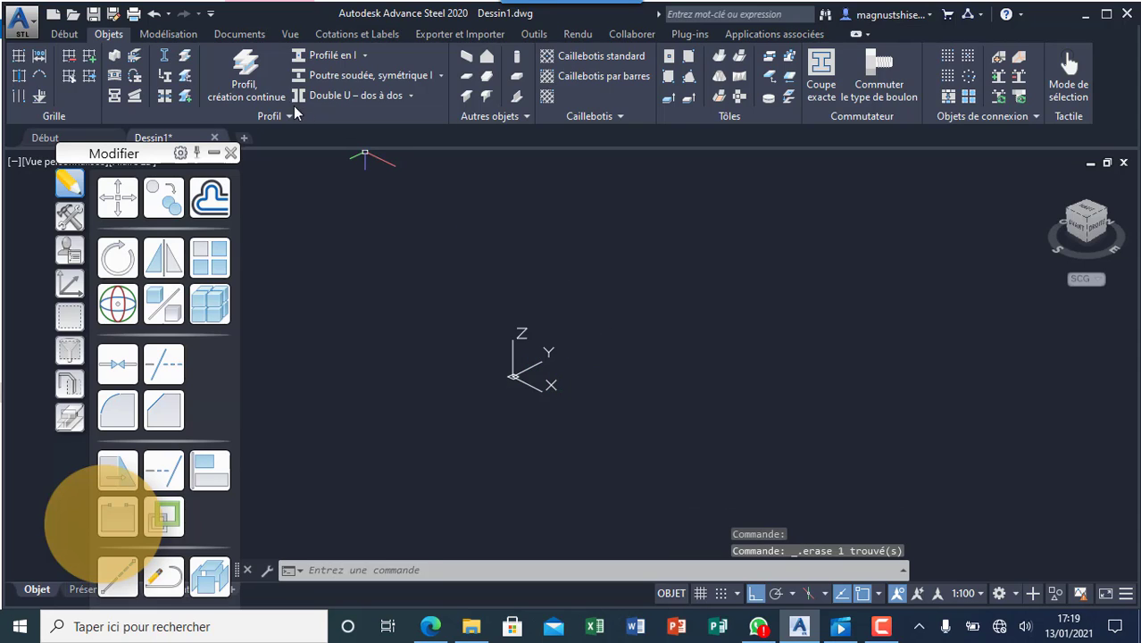
- Start a new sequenced grid with its first line from 0,0, extending 12000 along the X axis
{"action": "left_click", "coordinate": [38, 55]}
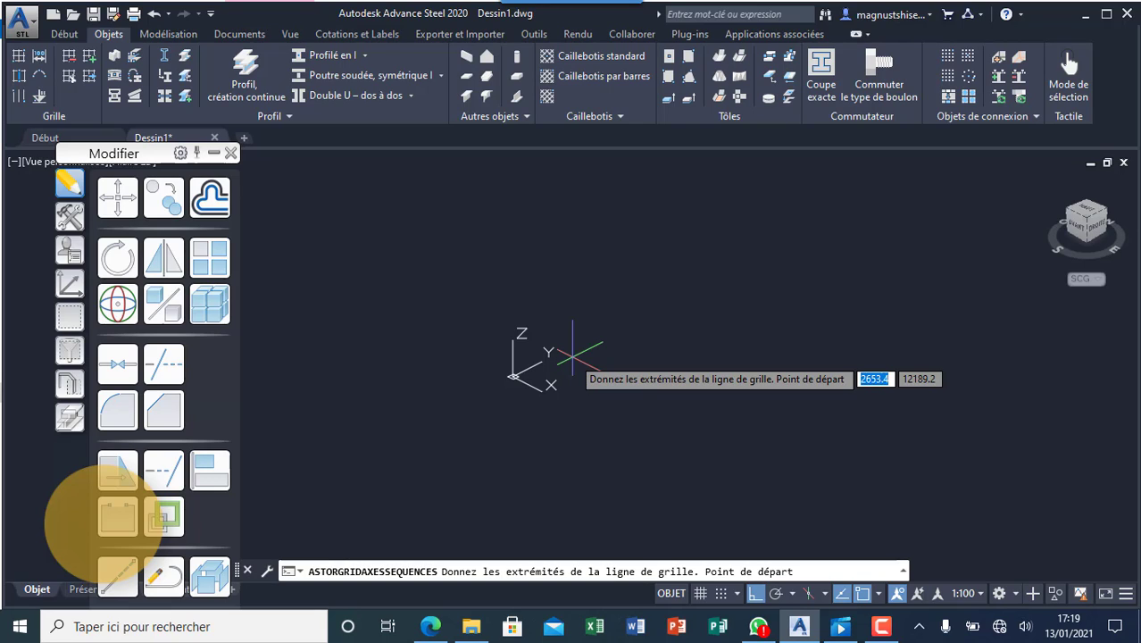
{"action": "type", "text": "0"}
{"action": "key", "text": "Tab"}
{"action": "type", "text": "0"}
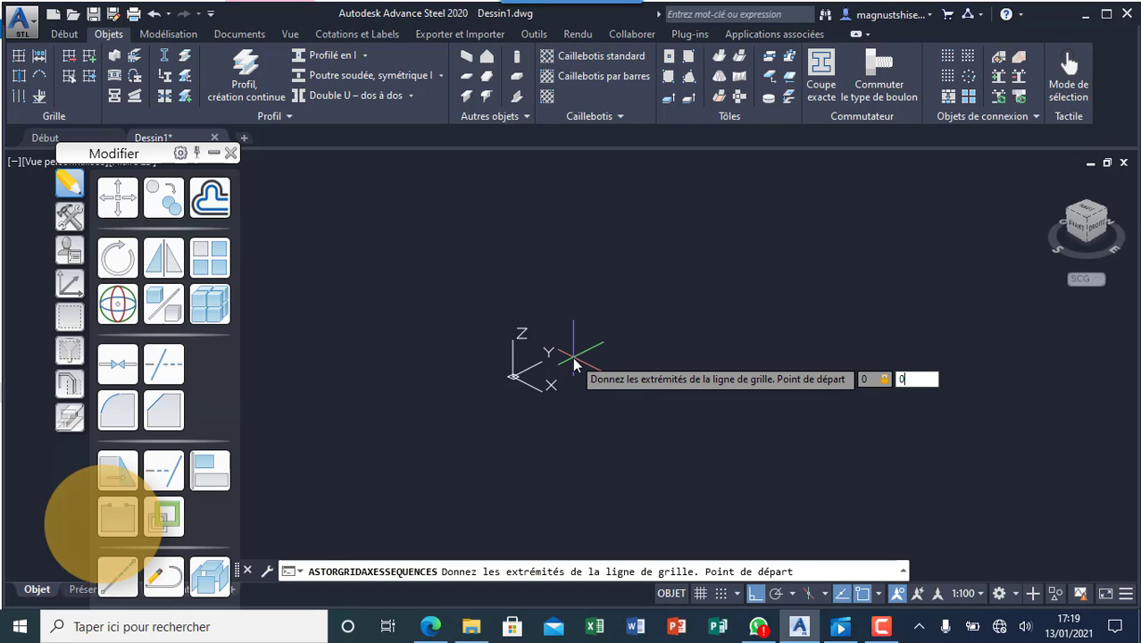
{"action": "key", "text": "Return"}
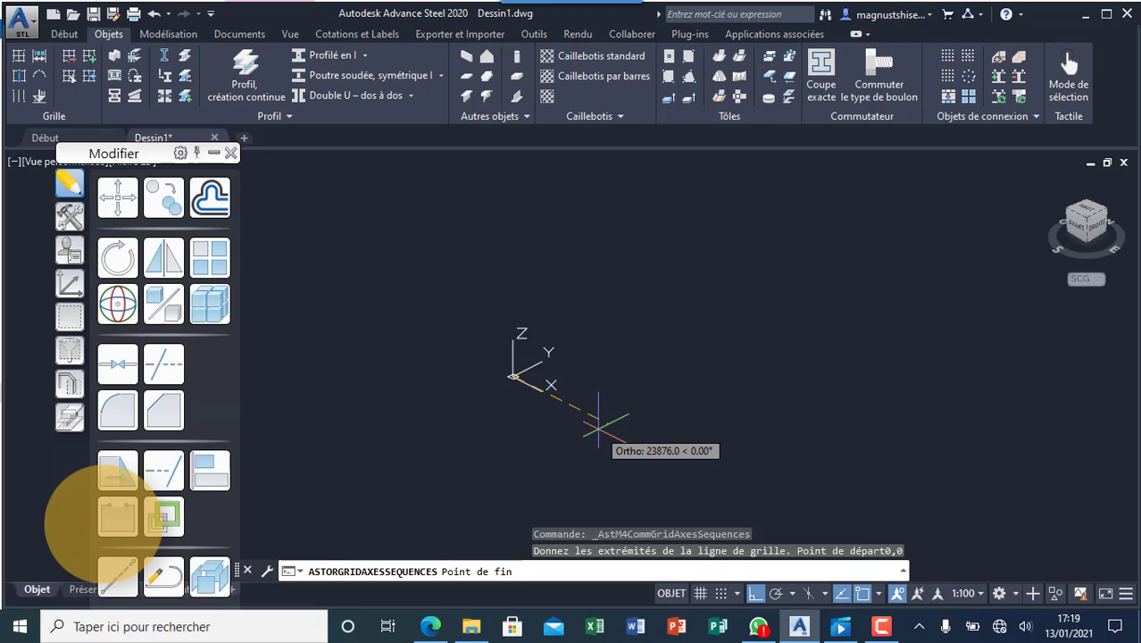
{"action": "type", "text": "12000"}
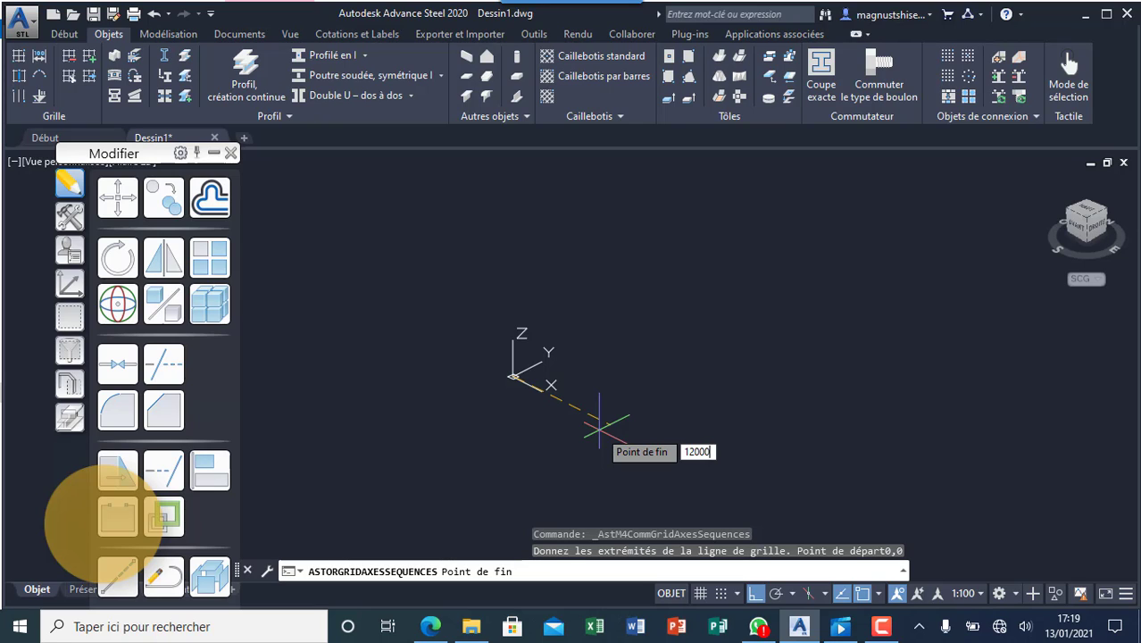
{"action": "key", "text": "Return"}
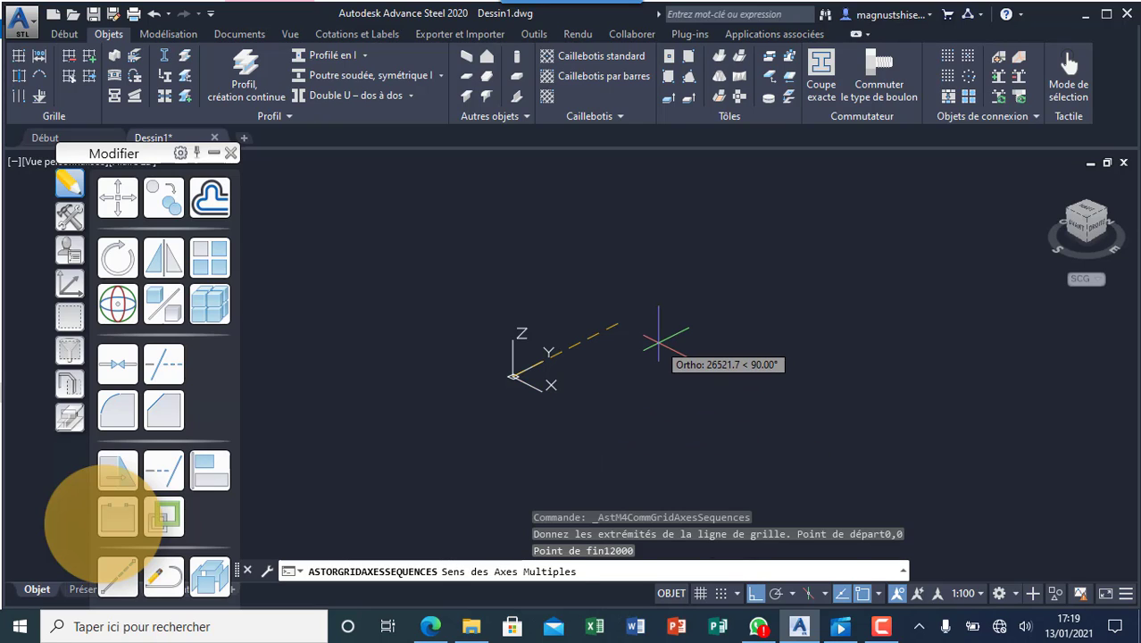
- Set the multiple-axis direction along Y, enter four successive spacings of 6000, and finish the grid
{"action": "left_click", "coordinate": [738, 309]}
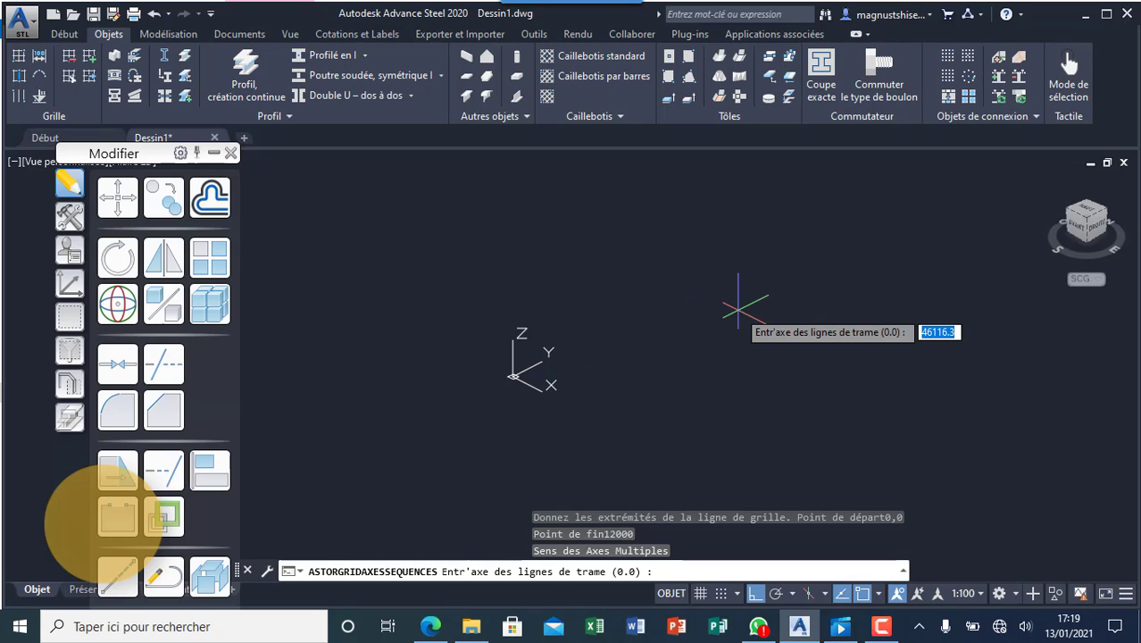
{"action": "type", "text": "6000"}
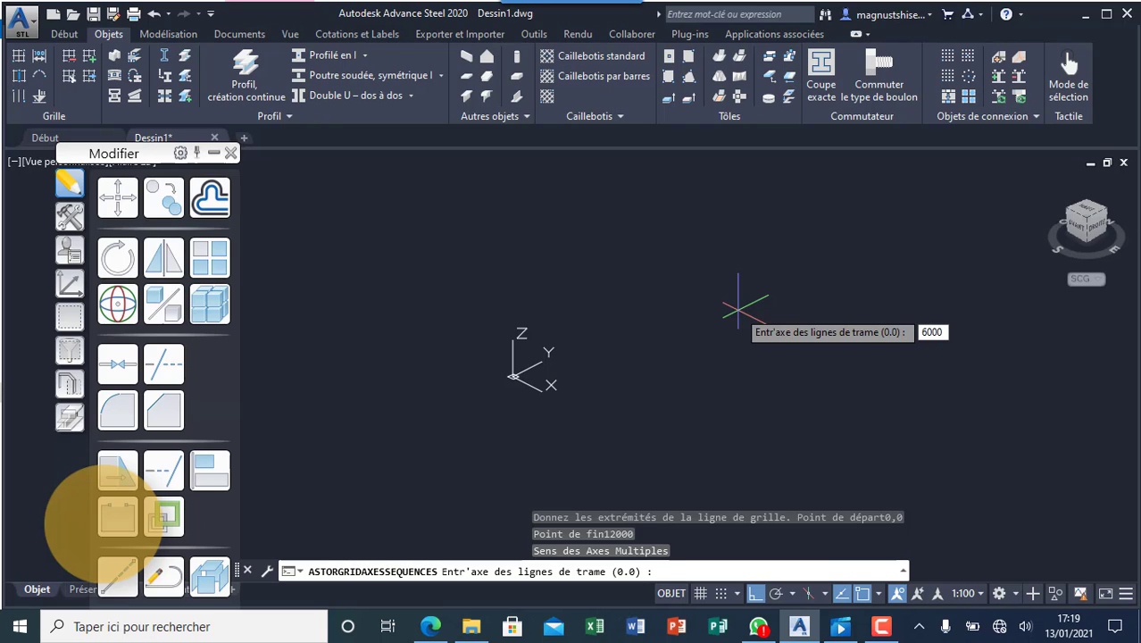
{"action": "key", "text": "Return"}
{"action": "type", "text": "600"}
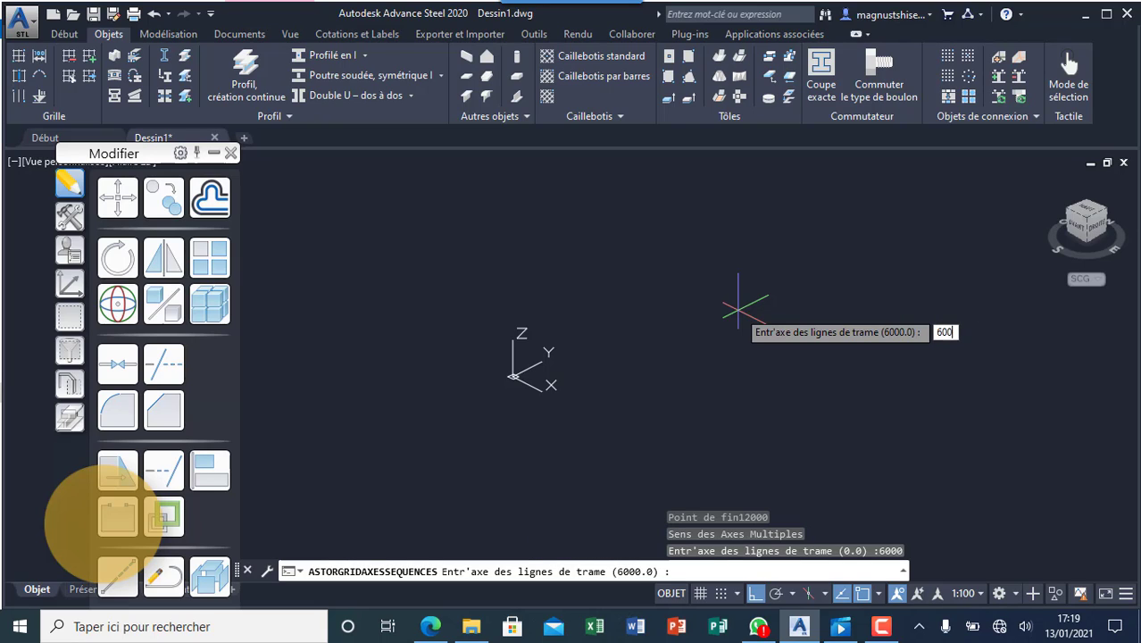
{"action": "type", "text": "0"}
{"action": "key", "text": "Return"}
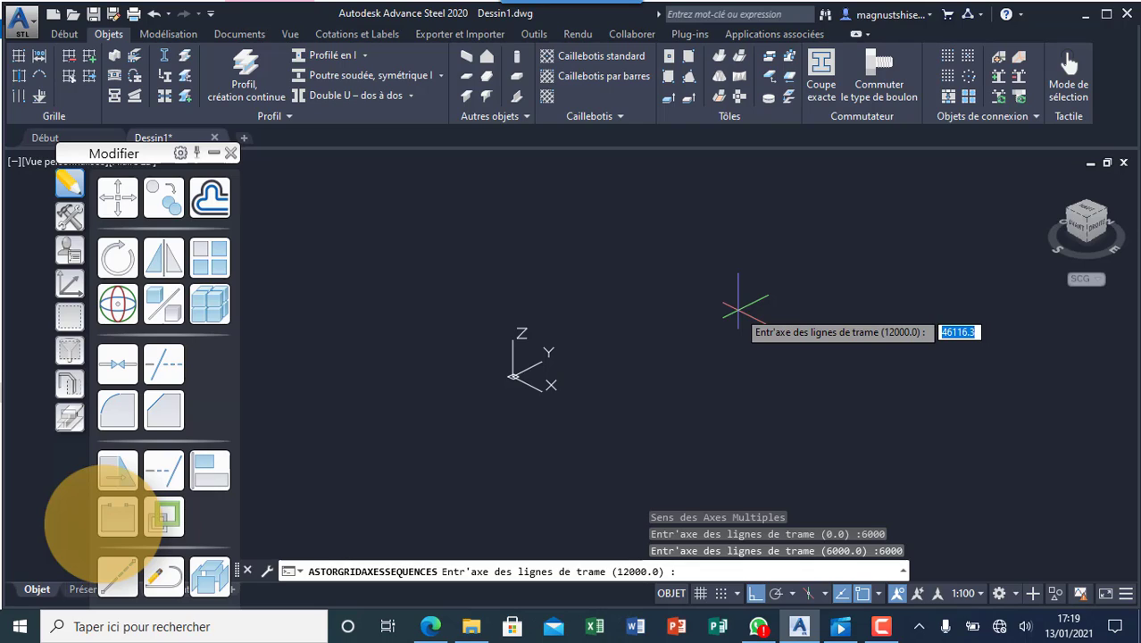
{"action": "type", "text": "6000"}
{"action": "key", "text": "Return"}
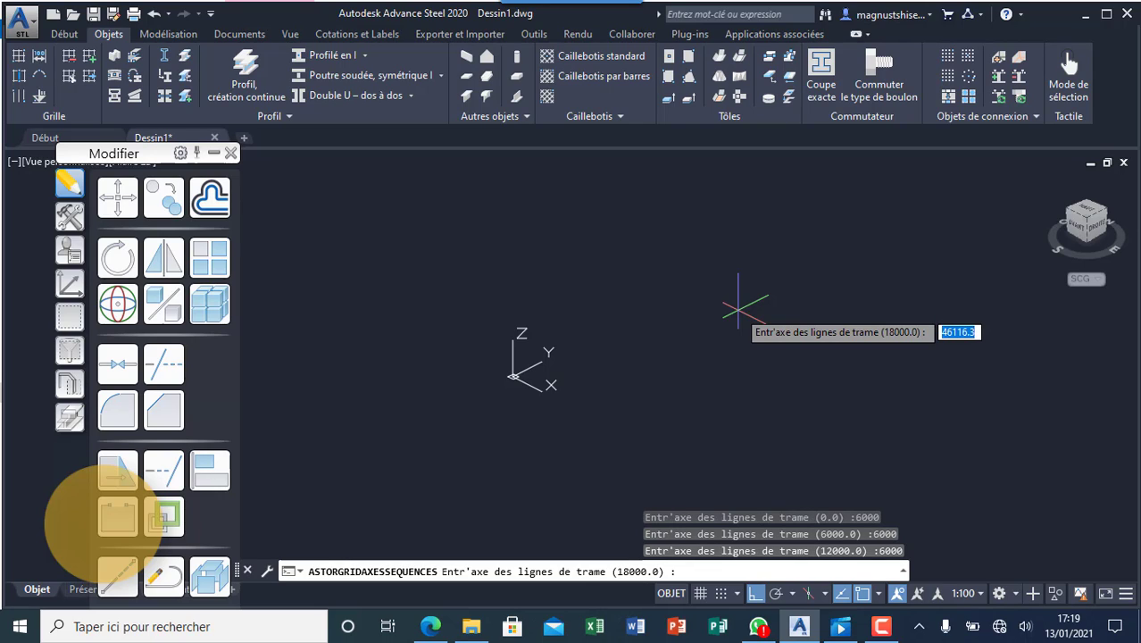
{"action": "type", "text": "600"}
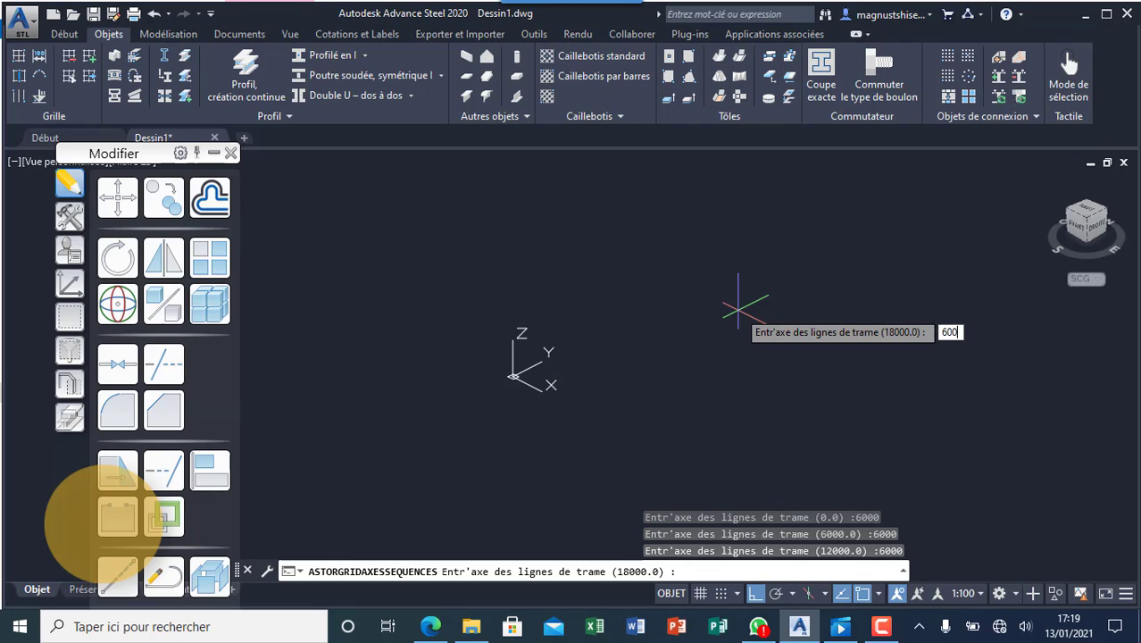
{"action": "type", "text": "0"}
{"action": "key", "text": "Return"}
{"action": "key", "text": "Return"}
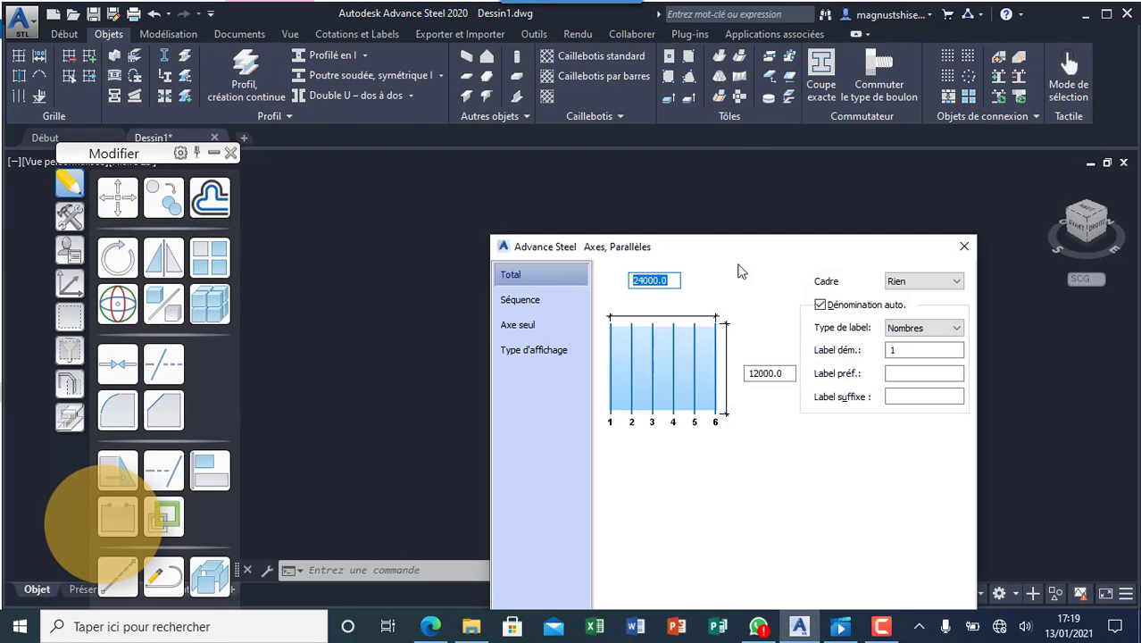
- Set the parallel axes' frame to Cadre and their label type to Majuscules, review the remaining axis settings, and close the properties
{"action": "left_click", "coordinate": [864, 235]}
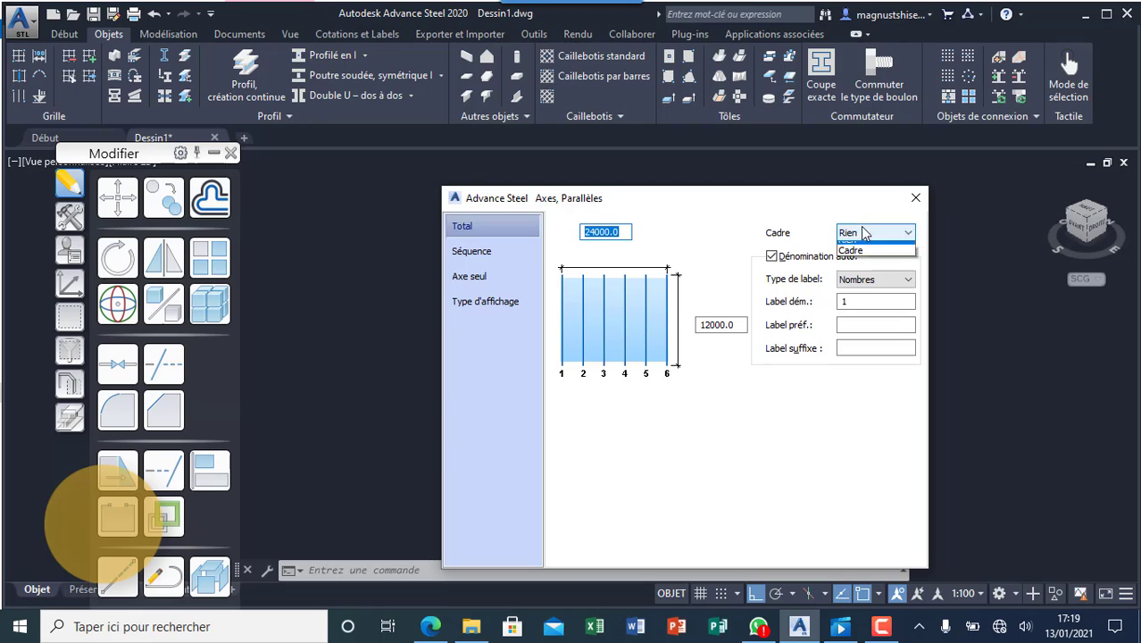
{"action": "left_click", "coordinate": [870, 259]}
{"action": "left_click", "coordinate": [872, 279]}
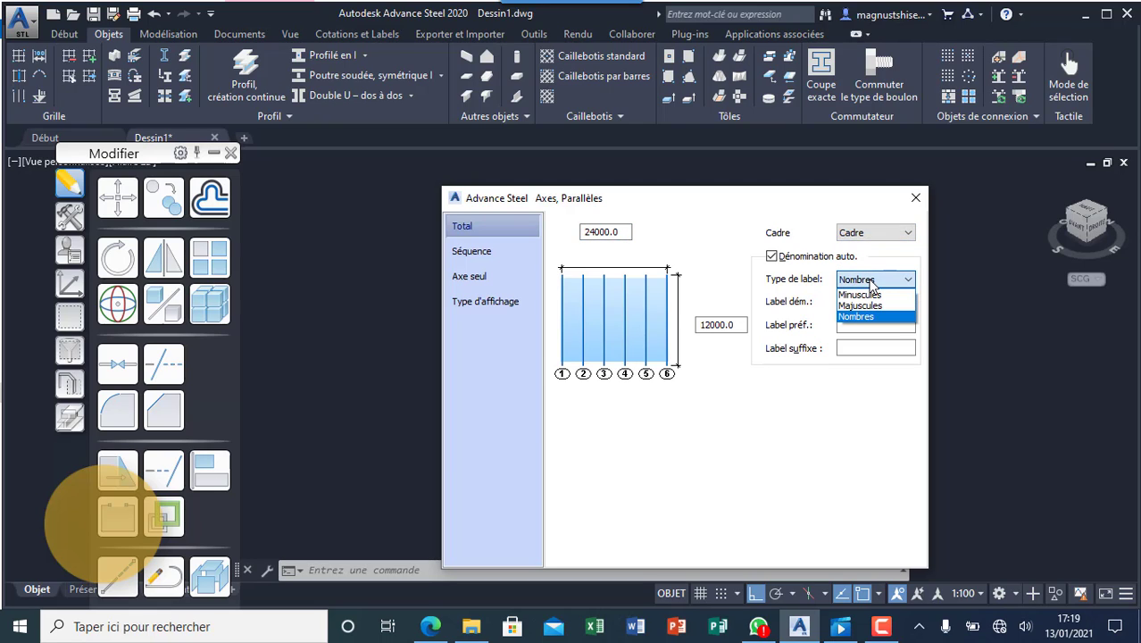
{"action": "left_click", "coordinate": [859, 306]}
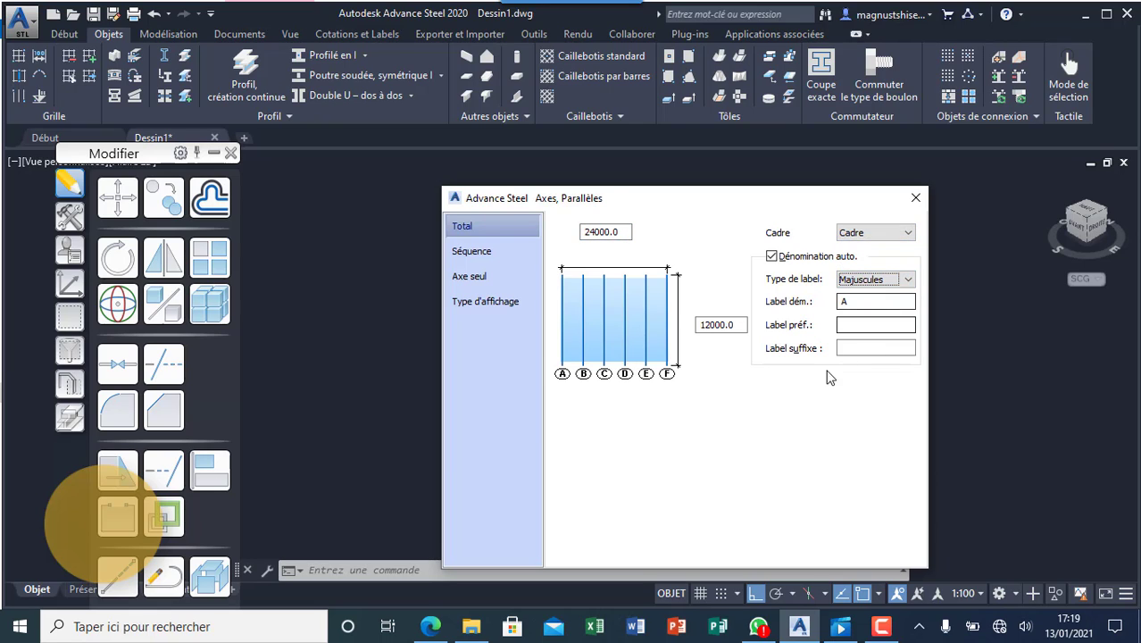
{"action": "left_click", "coordinate": [464, 252]}
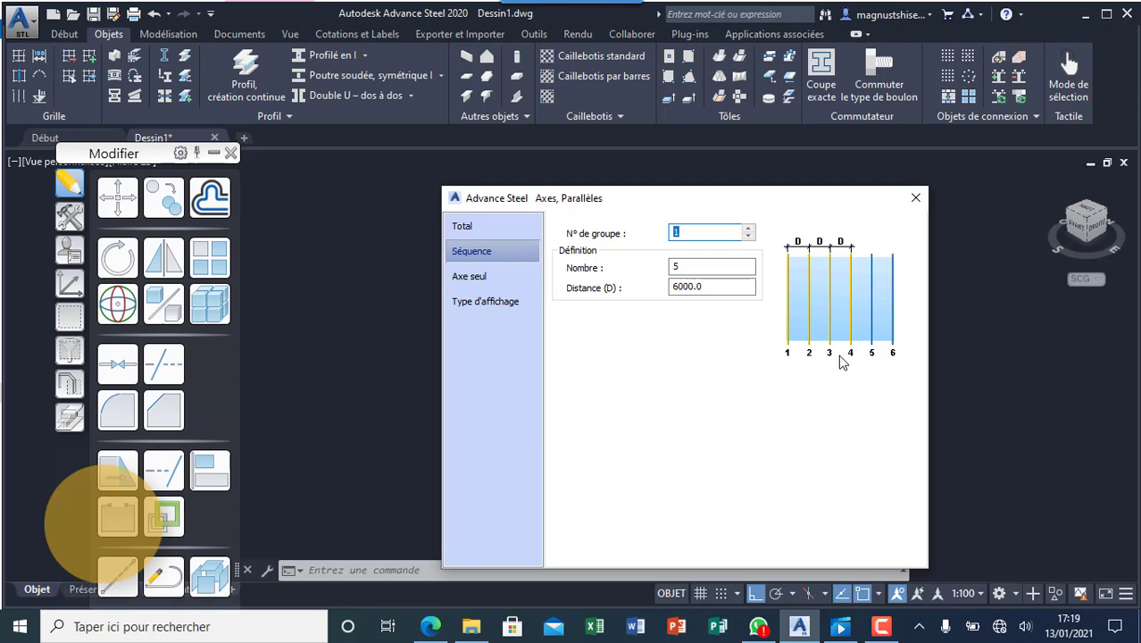
{"action": "left_click", "coordinate": [448, 277]}
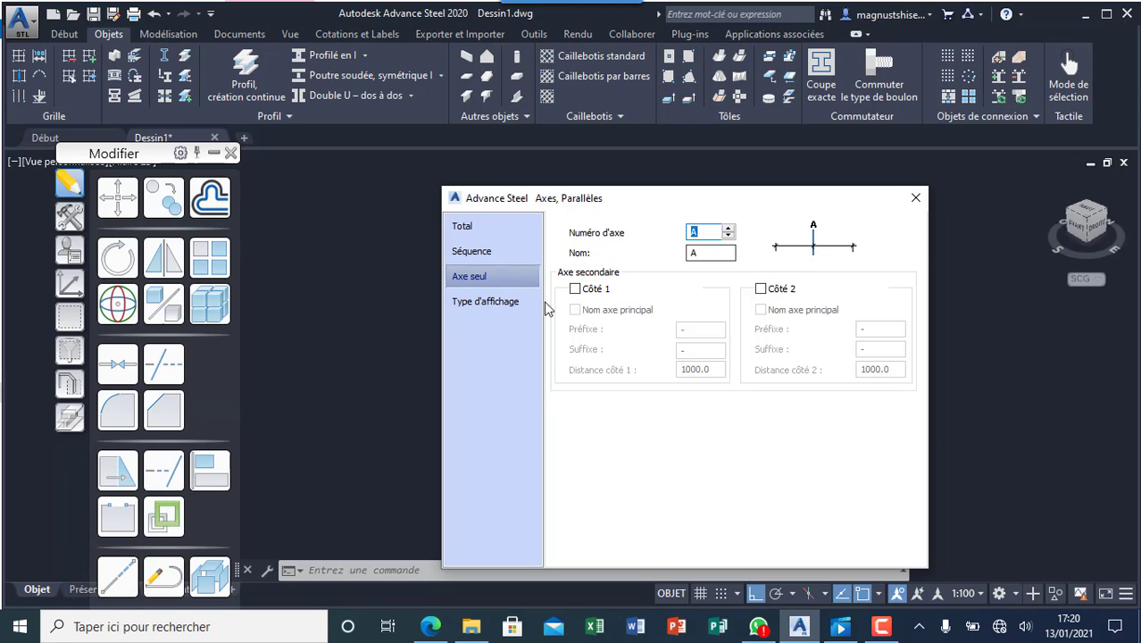
{"action": "left_click", "coordinate": [489, 302]}
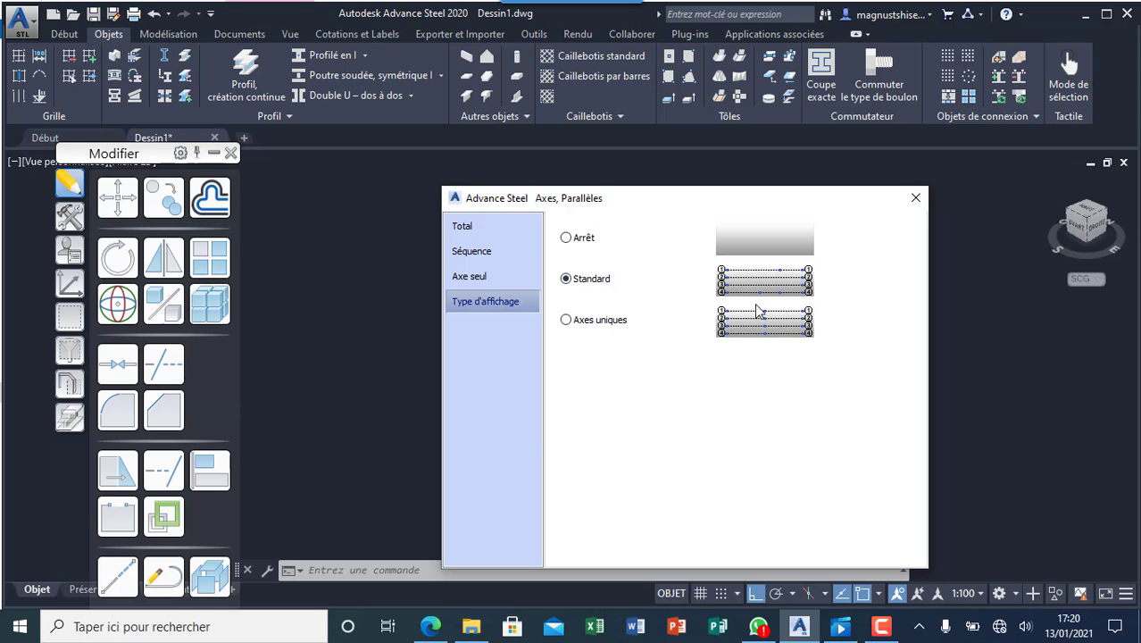
{"action": "left_click", "coordinate": [522, 228]}
{"action": "left_click", "coordinate": [915, 198]}
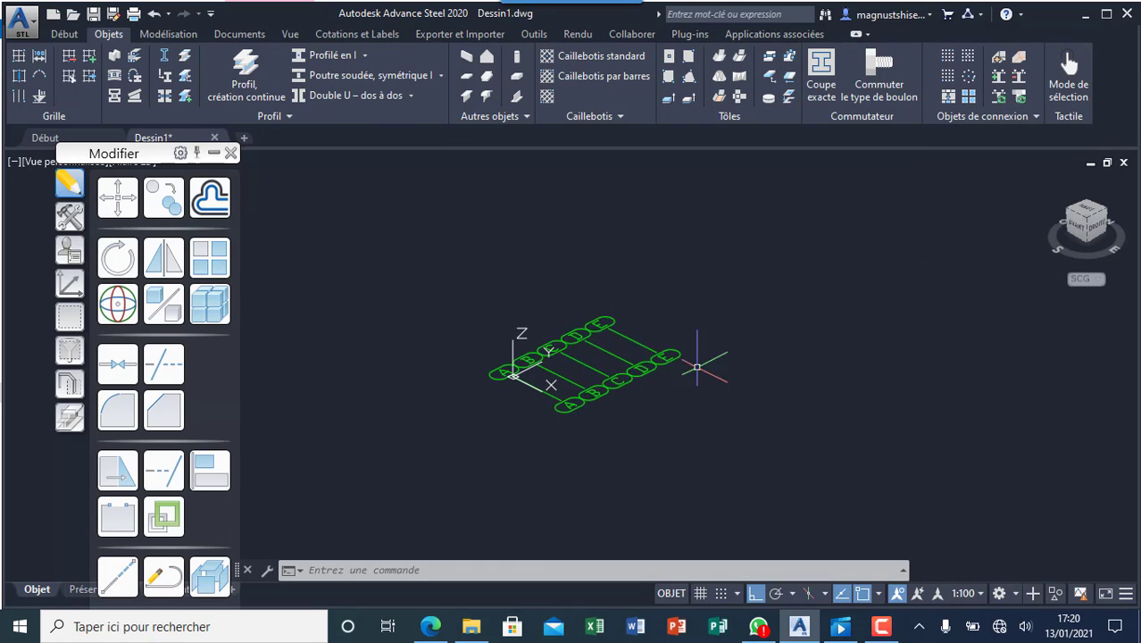
{"action": "scroll", "coordinate": [522, 357], "scroll_direction": "up", "scroll_amount": 8}
{"action": "scroll", "coordinate": [525, 345], "scroll_direction": "up", "scroll_amount": 8}
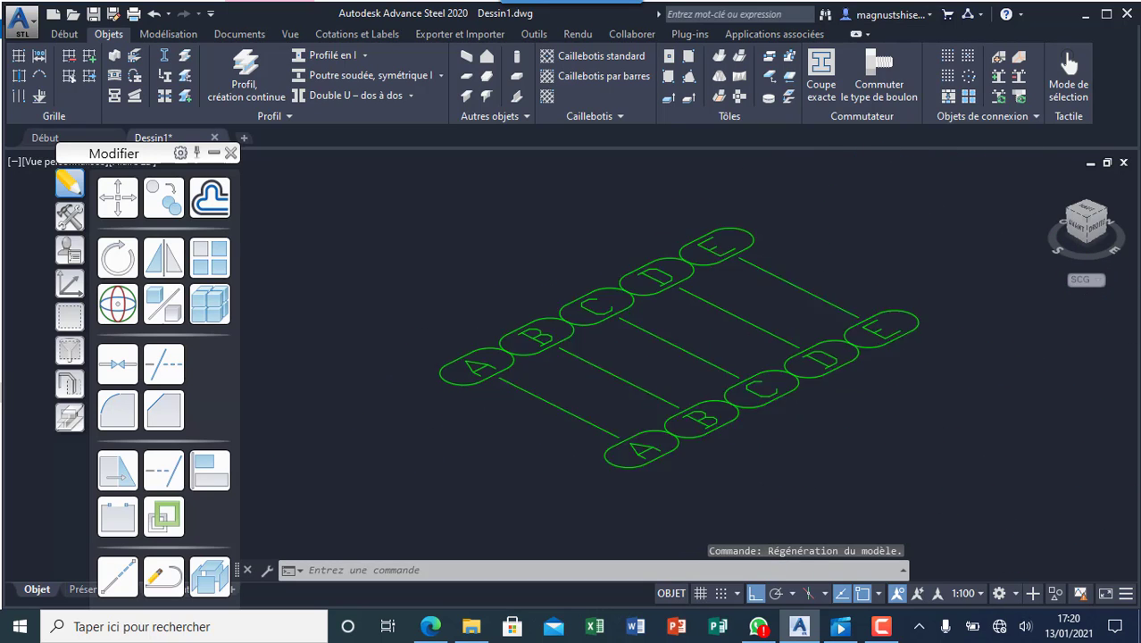
{"action": "scroll", "coordinate": [606, 355], "scroll_direction": "up", "scroll_amount": 4}
{"action": "scroll", "coordinate": [605, 354], "scroll_direction": "down", "scroll_amount": 8}
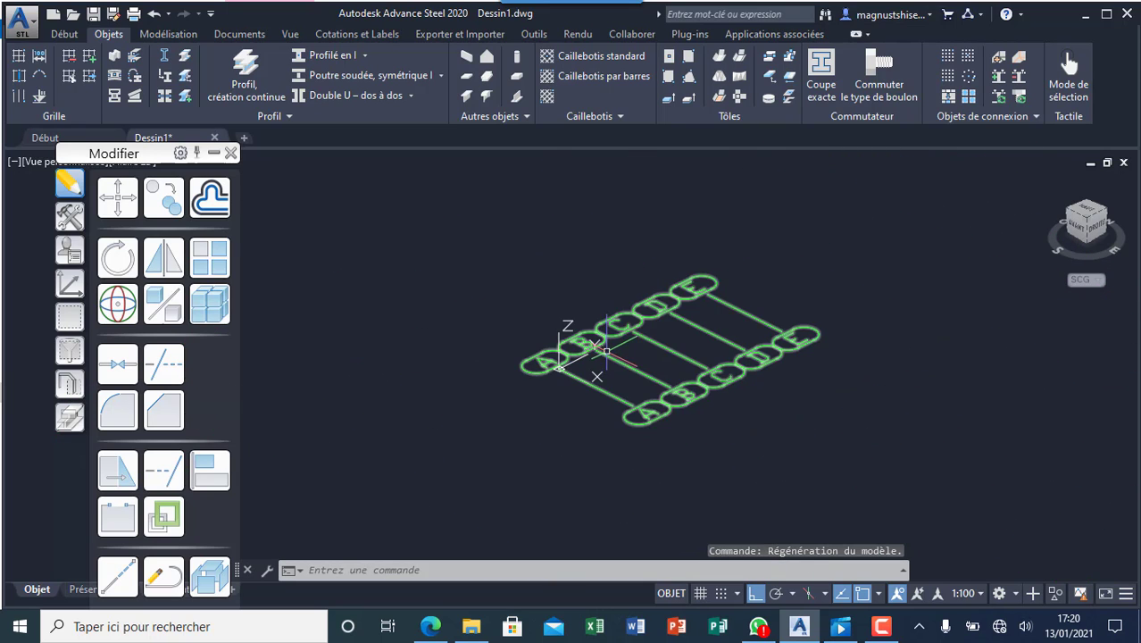
- Examine the framed letter labels on the grid and check the parallel axes' properties without changing them
{"action": "scroll", "coordinate": [543, 349], "scroll_direction": "up", "scroll_amount": 1}
{"action": "scroll", "coordinate": [567, 342], "scroll_direction": "down", "scroll_amount": 4}
{"action": "scroll", "coordinate": [567, 342], "scroll_direction": "down", "scroll_amount": 4}
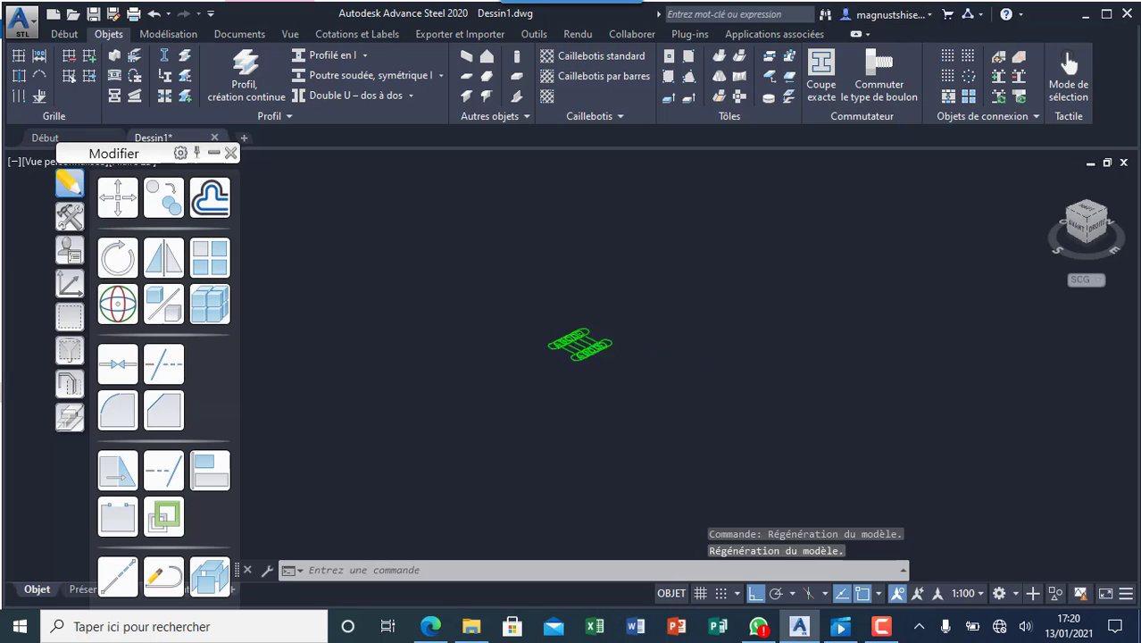
{"action": "scroll", "coordinate": [546, 337], "scroll_direction": "up", "scroll_amount": 10}
{"action": "scroll", "coordinate": [551, 345], "scroll_direction": "down", "scroll_amount": 3}
{"action": "scroll", "coordinate": [550, 343], "scroll_direction": "up", "scroll_amount": 6}
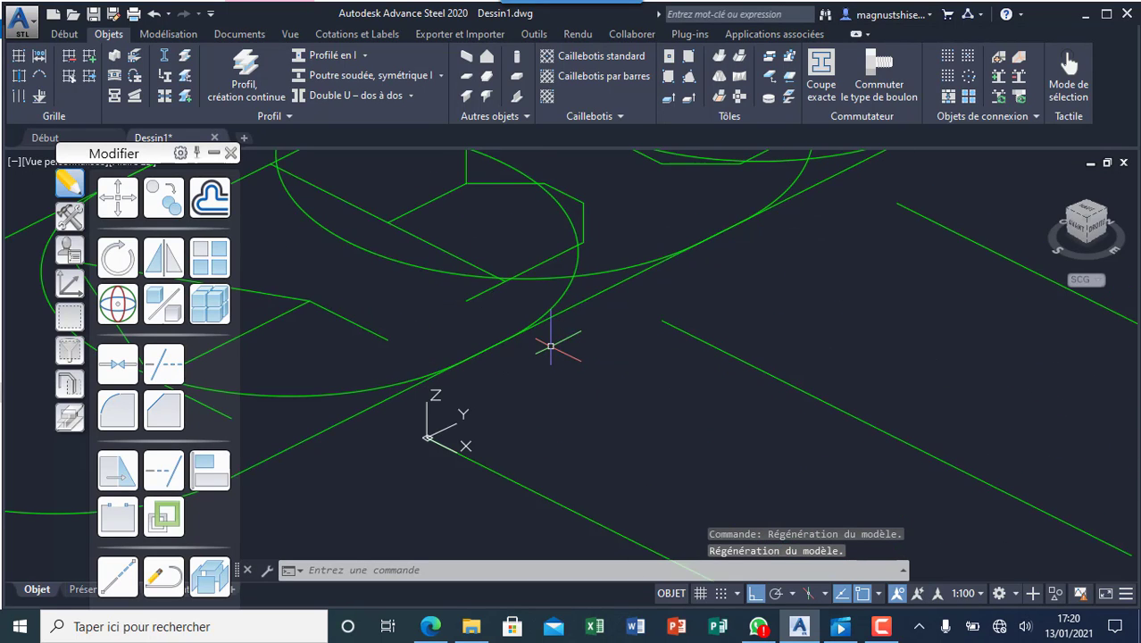
{"action": "scroll", "coordinate": [553, 338], "scroll_direction": "down", "scroll_amount": 10}
{"action": "scroll", "coordinate": [549, 341], "scroll_direction": "up", "scroll_amount": 7}
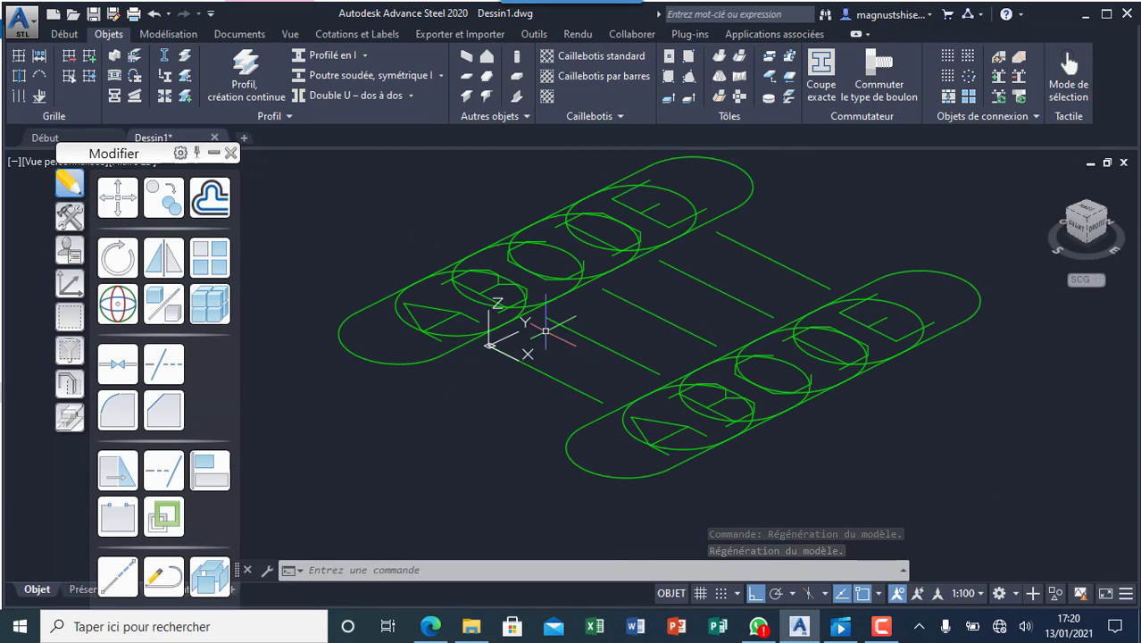
{"action": "scroll", "coordinate": [535, 344], "scroll_direction": "up", "scroll_amount": 3}
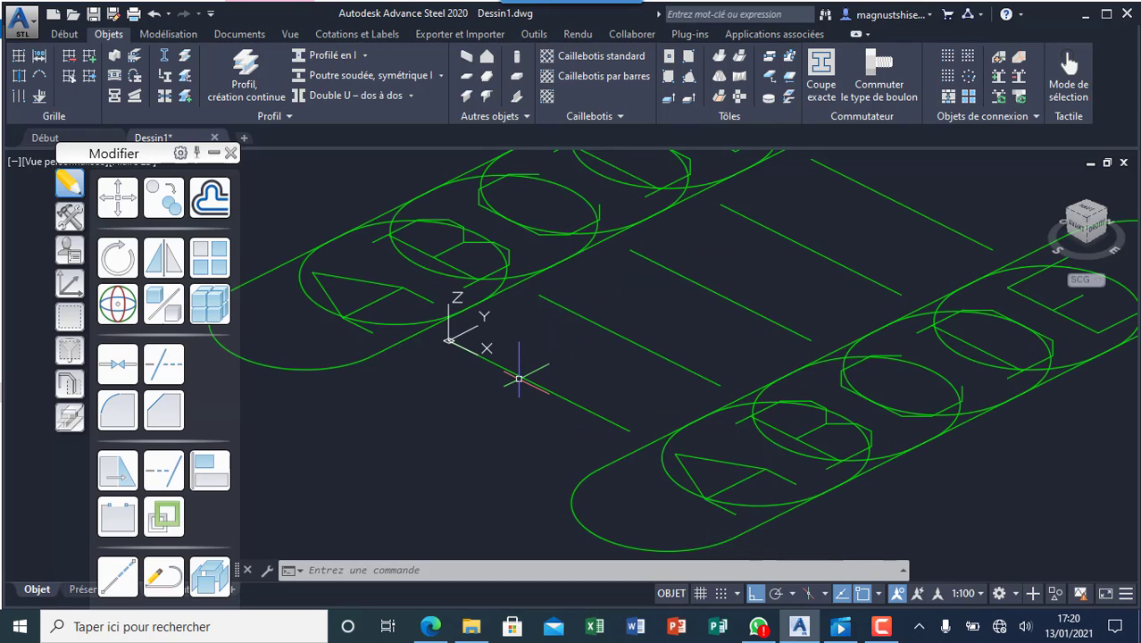
{"action": "double_click", "coordinate": [517, 373]}
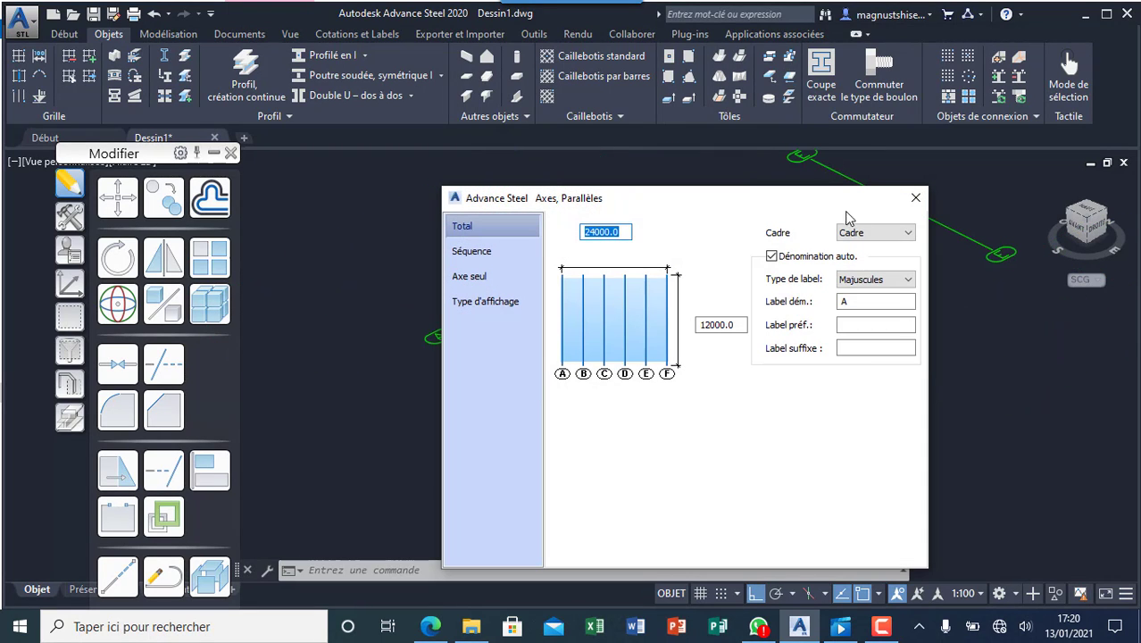
{"action": "left_click", "coordinate": [915, 197]}
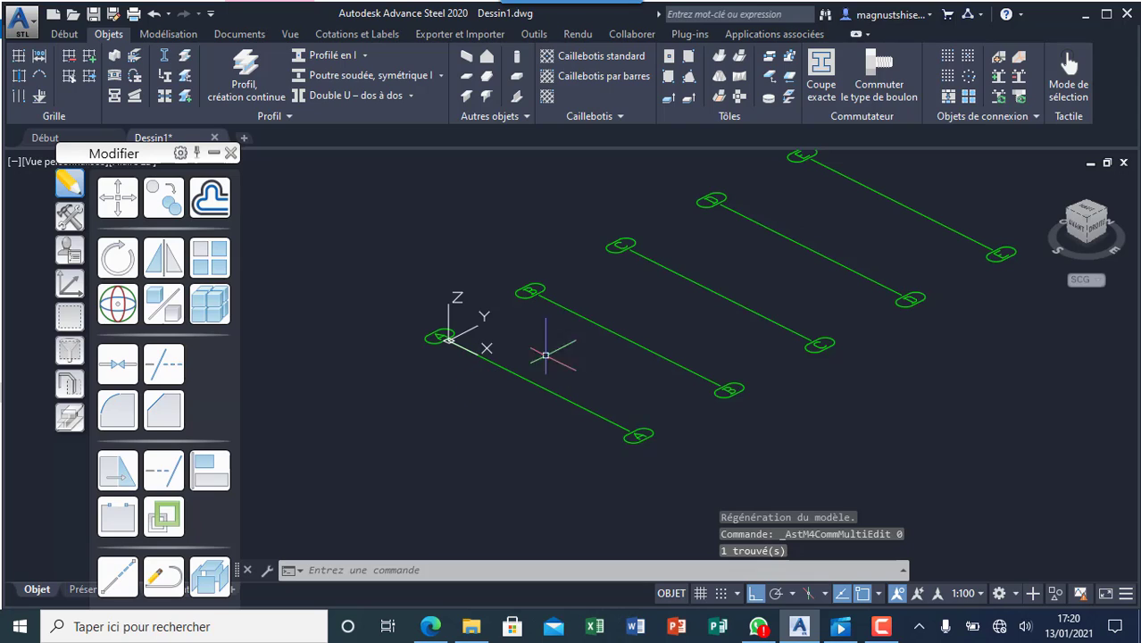
- Start a second sequenced grid with its first line from axis A's start to axis E's start, spreading along X toward axis E's far end
{"action": "left_click", "coordinate": [39, 56]}
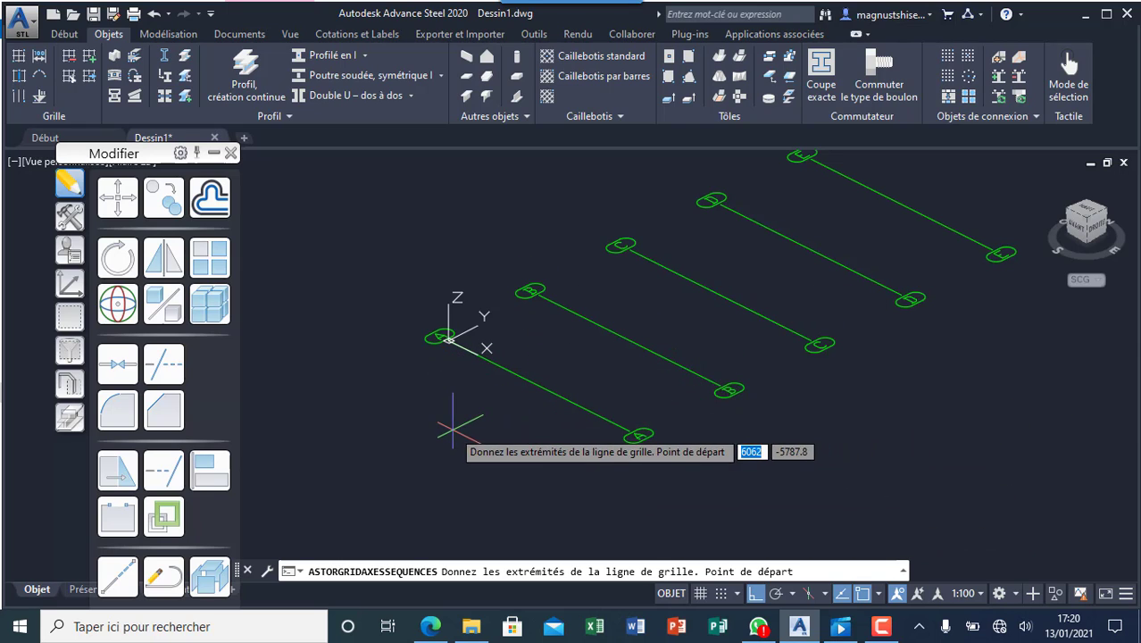
{"action": "left_click", "coordinate": [450, 337]}
{"action": "scroll", "coordinate": [687, 346], "scroll_direction": "down", "scroll_amount": 3}
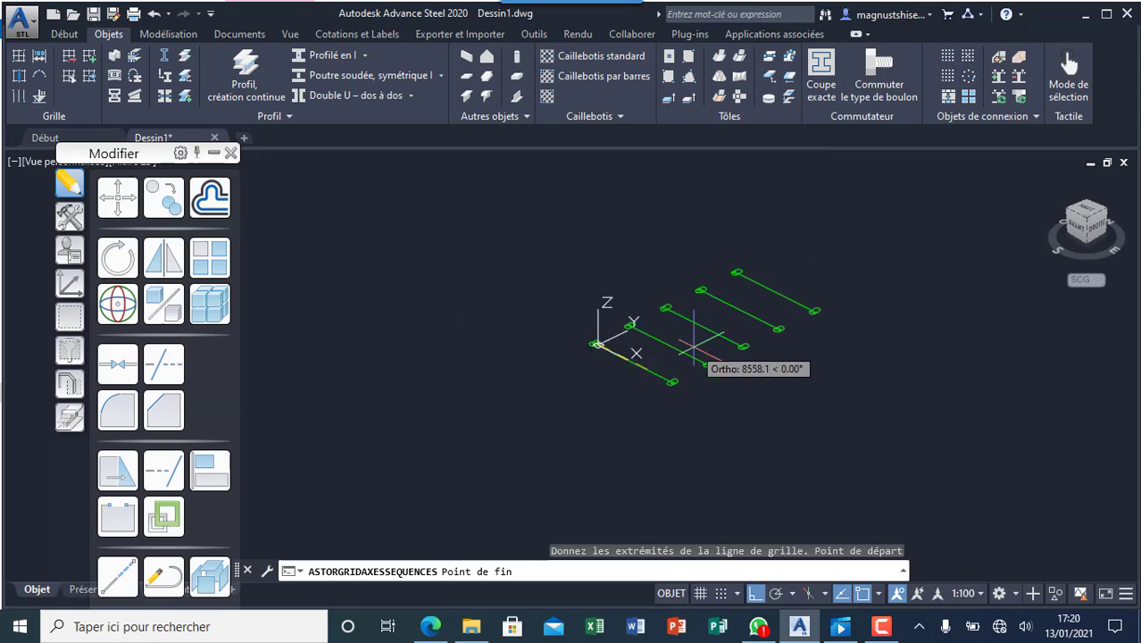
{"action": "scroll", "coordinate": [715, 305], "scroll_direction": "up", "scroll_amount": 5}
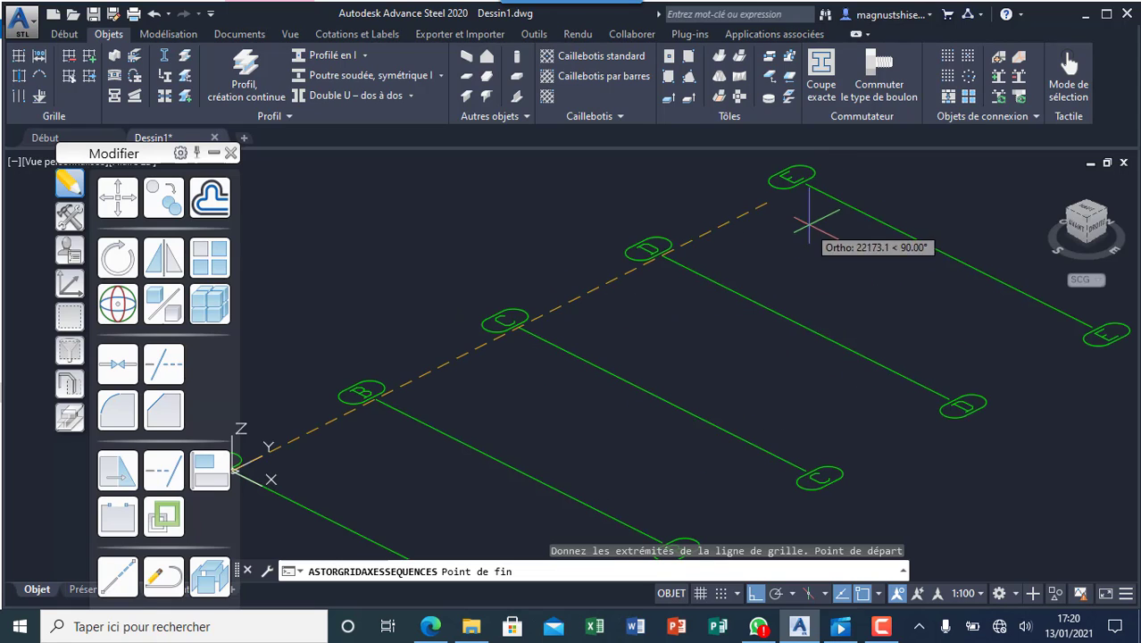
{"action": "left_click", "coordinate": [813, 182]}
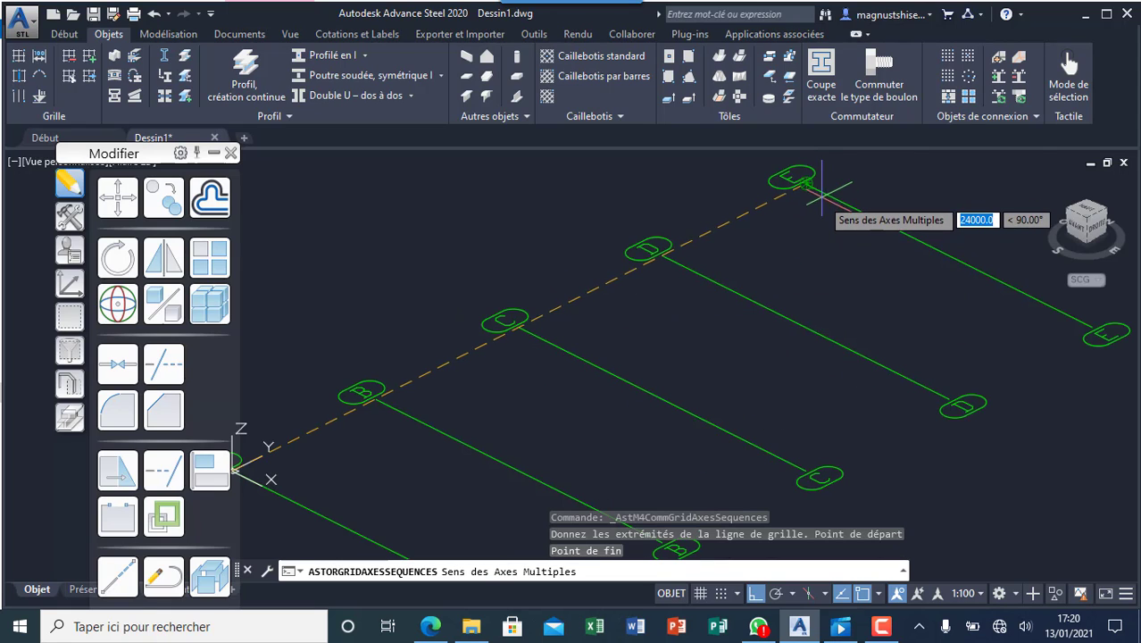
{"action": "scroll", "coordinate": [827, 199], "scroll_direction": "down", "scroll_amount": 2}
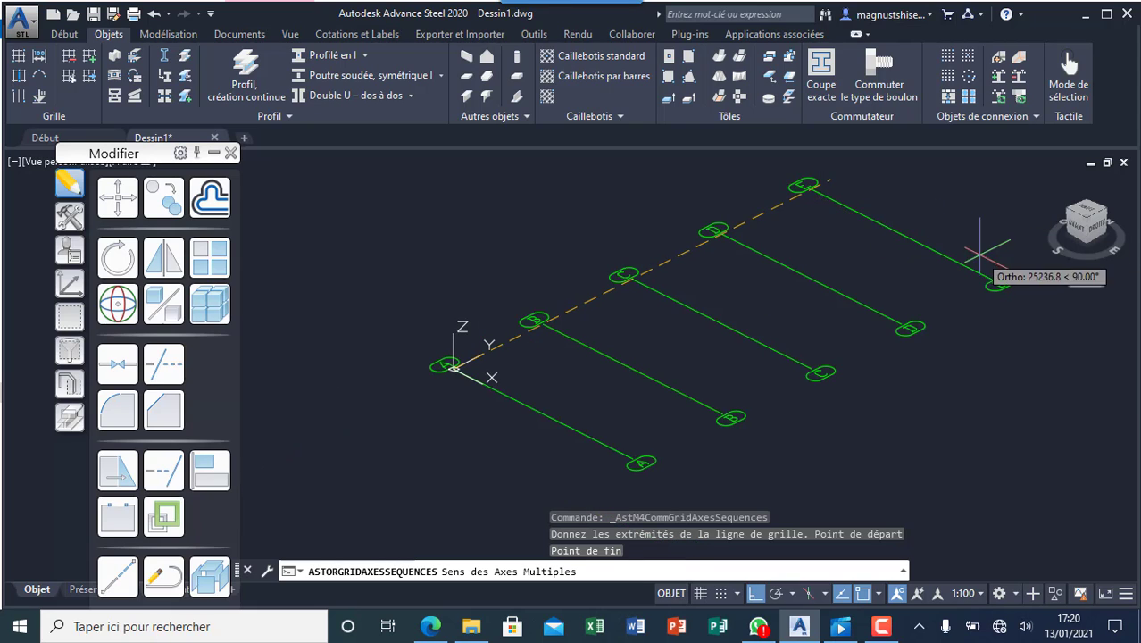
{"action": "left_click", "coordinate": [984, 268]}
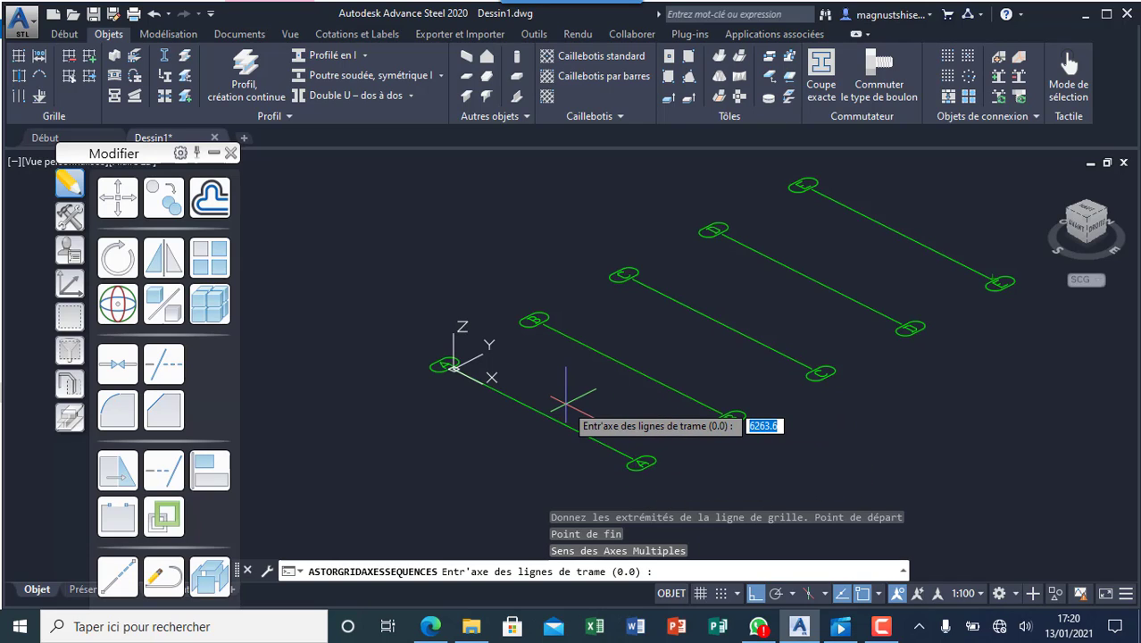
- Enter two successive grid line spacings of 6000 and finish the second grid
{"action": "type", "text": "6000"}
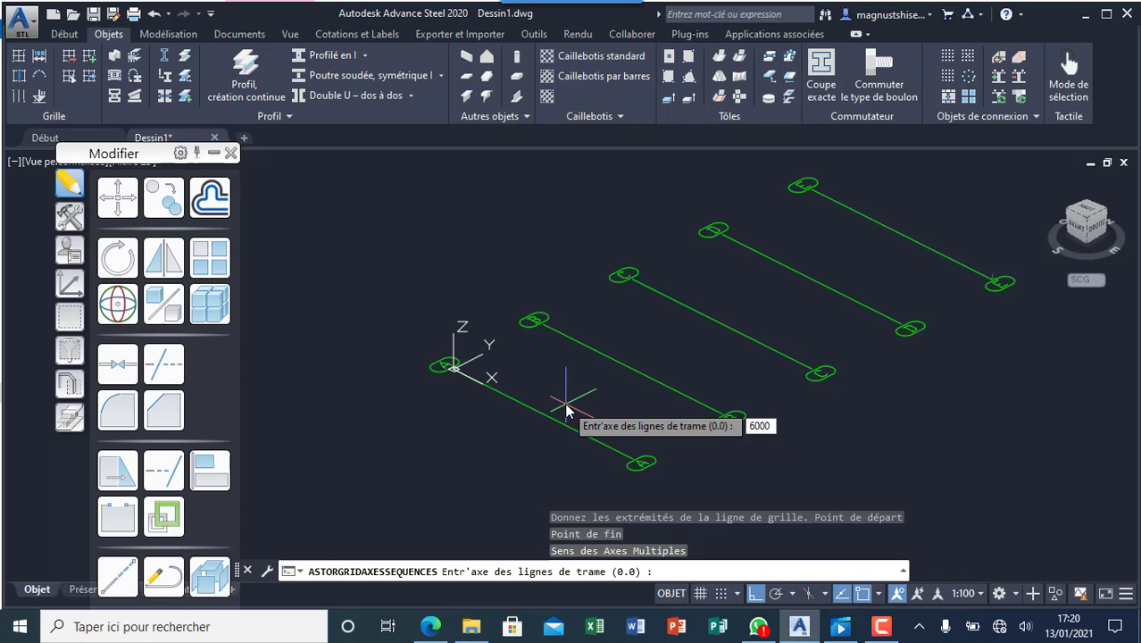
{"action": "key", "text": "Return"}
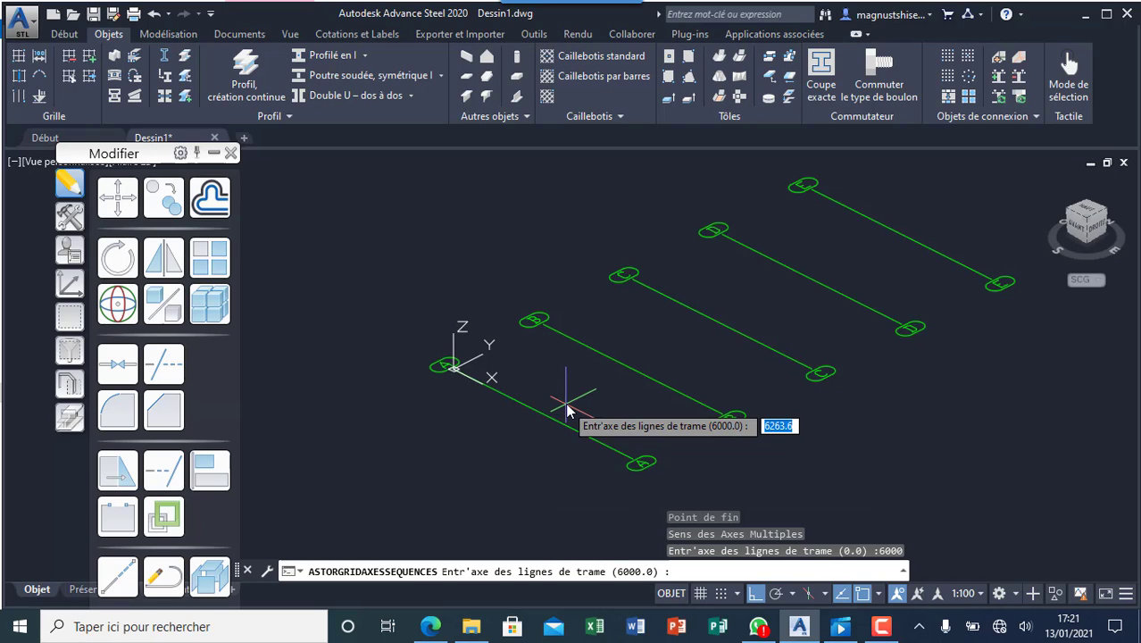
{"action": "type", "text": "6000"}
{"action": "key", "text": "Return"}
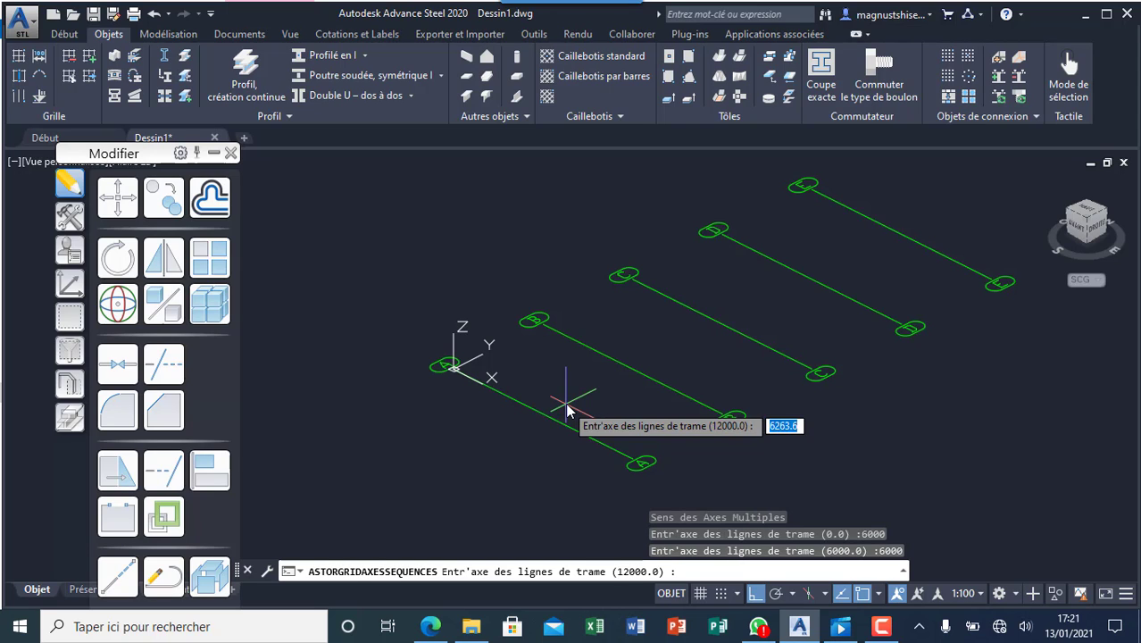
{"action": "key", "text": "Return"}
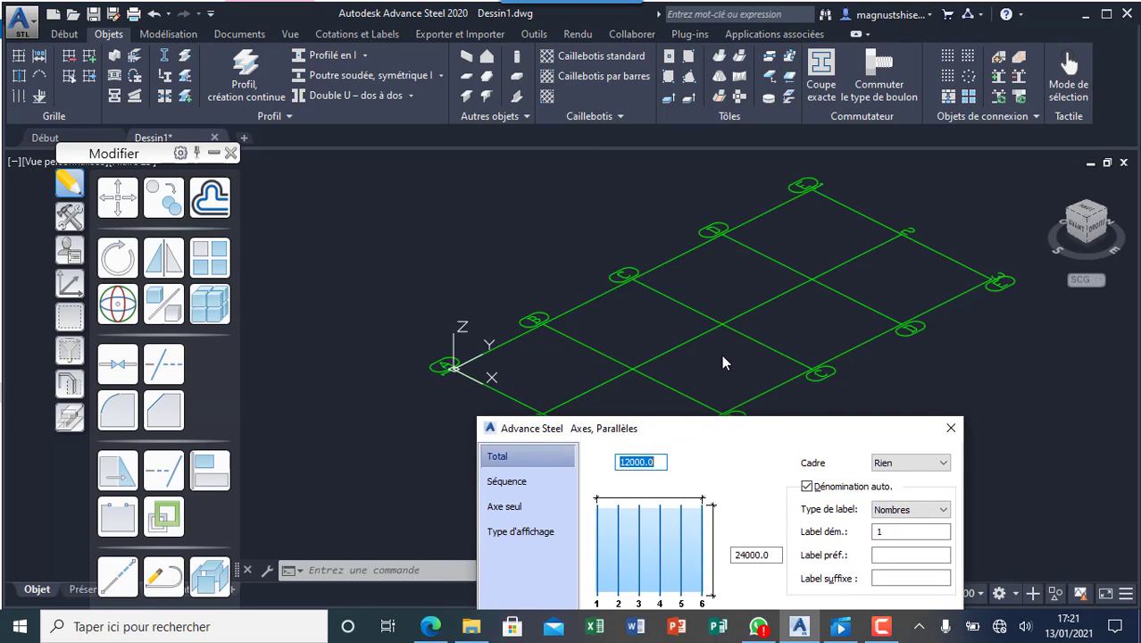
- Set the numbered axes' frame to Cadre, close their properties, and check the completed grid
{"action": "left_click_drag", "start_coordinate": [718, 432], "coordinate": [664, 209]}
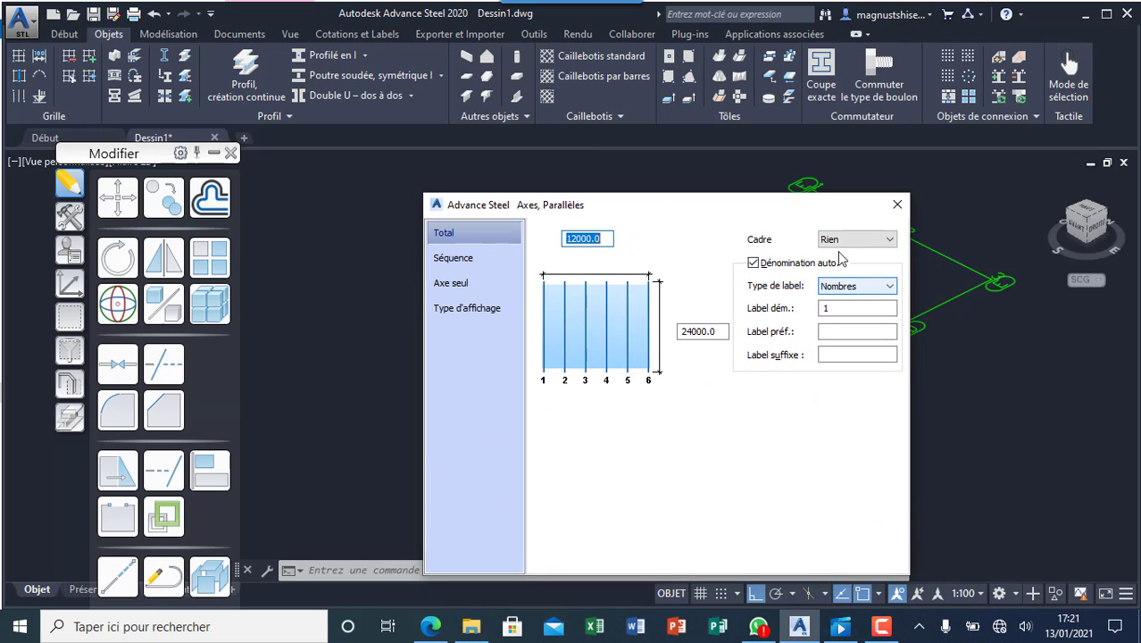
{"action": "left_click", "coordinate": [853, 240]}
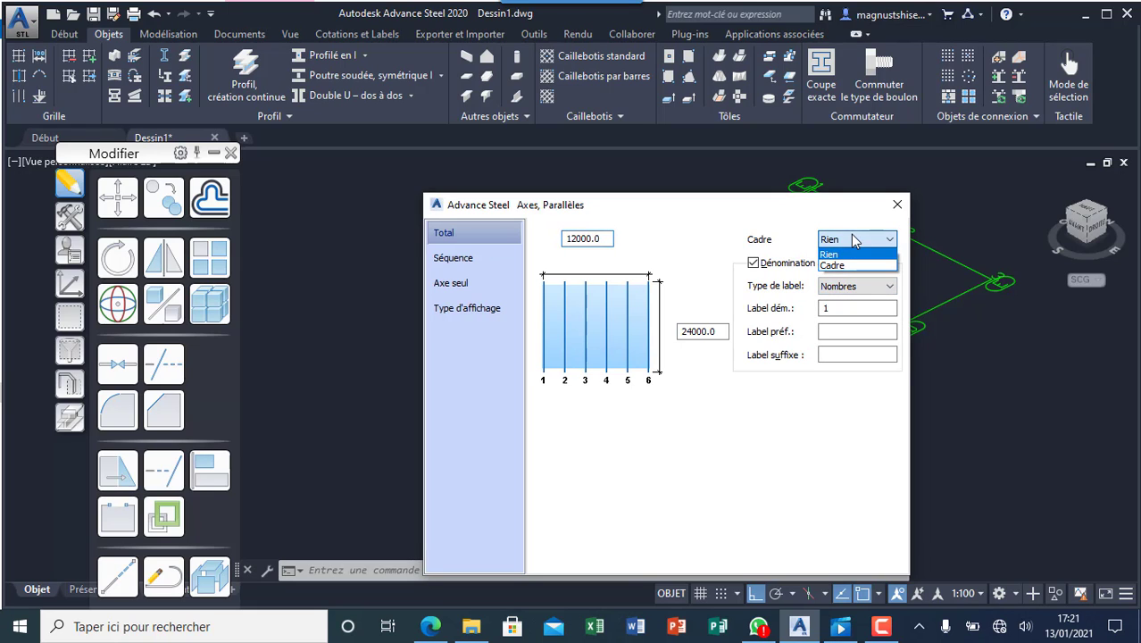
{"action": "left_click", "coordinate": [852, 265]}
{"action": "left_click", "coordinate": [897, 204]}
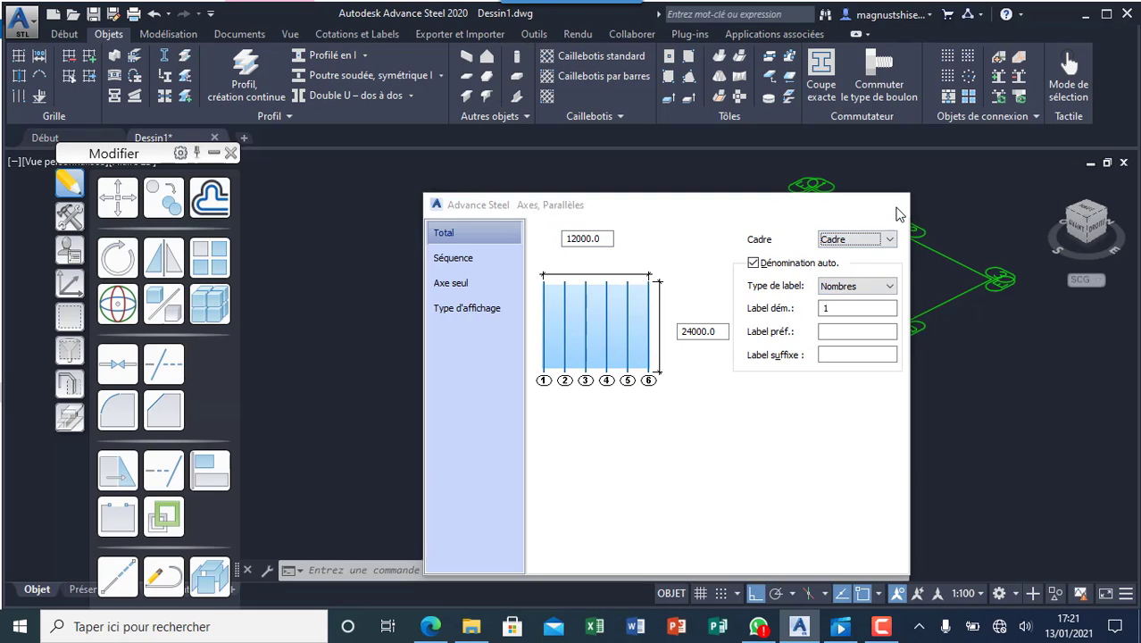
{"action": "scroll", "coordinate": [655, 414], "scroll_direction": "down", "scroll_amount": 4}
{"action": "scroll", "coordinate": [590, 377], "scroll_direction": "up", "scroll_amount": 8}
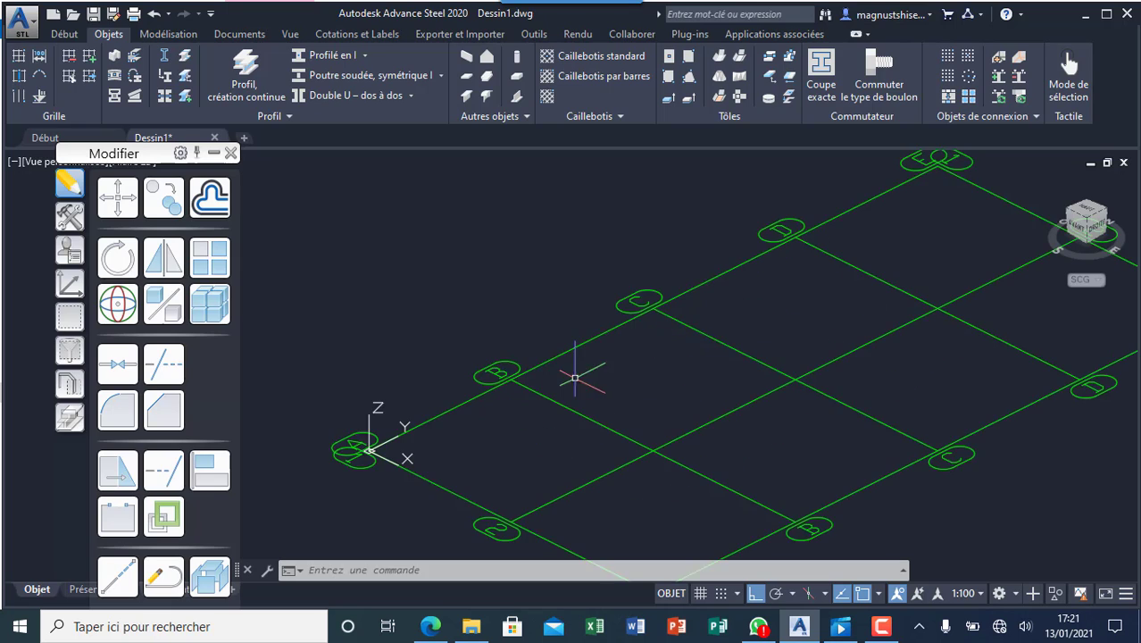
{"action": "scroll", "coordinate": [597, 340], "scroll_direction": "down", "scroll_amount": 5}
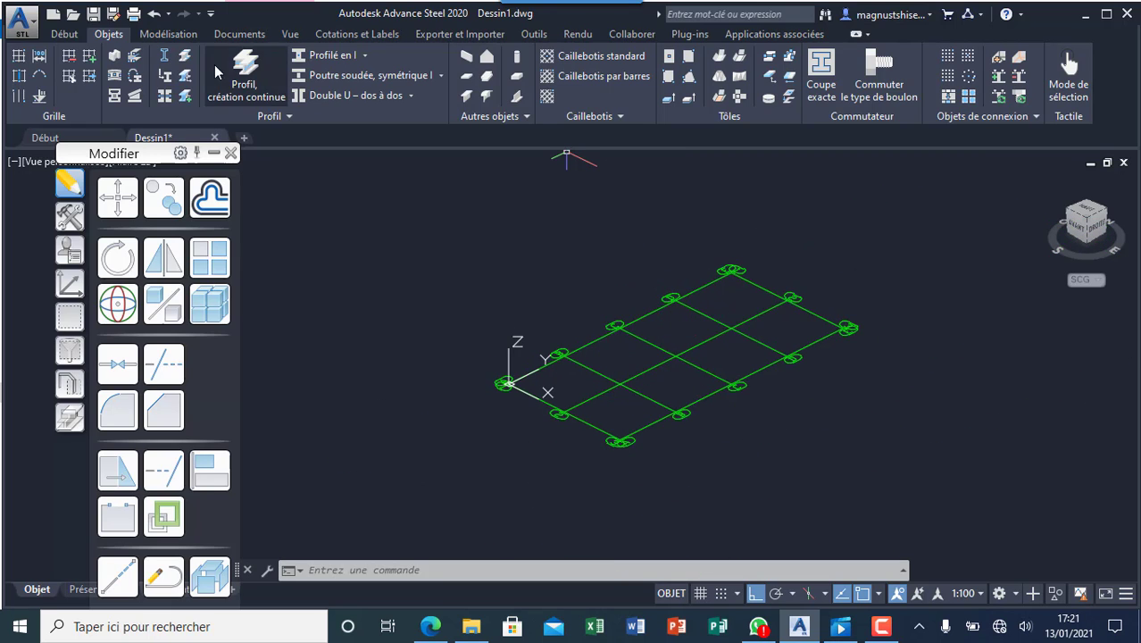
- Create a portal frame with column bases at grid intersections A-1 and A-3, entering 6000 for the ridge point
{"action": "left_click", "coordinate": [64, 34]}
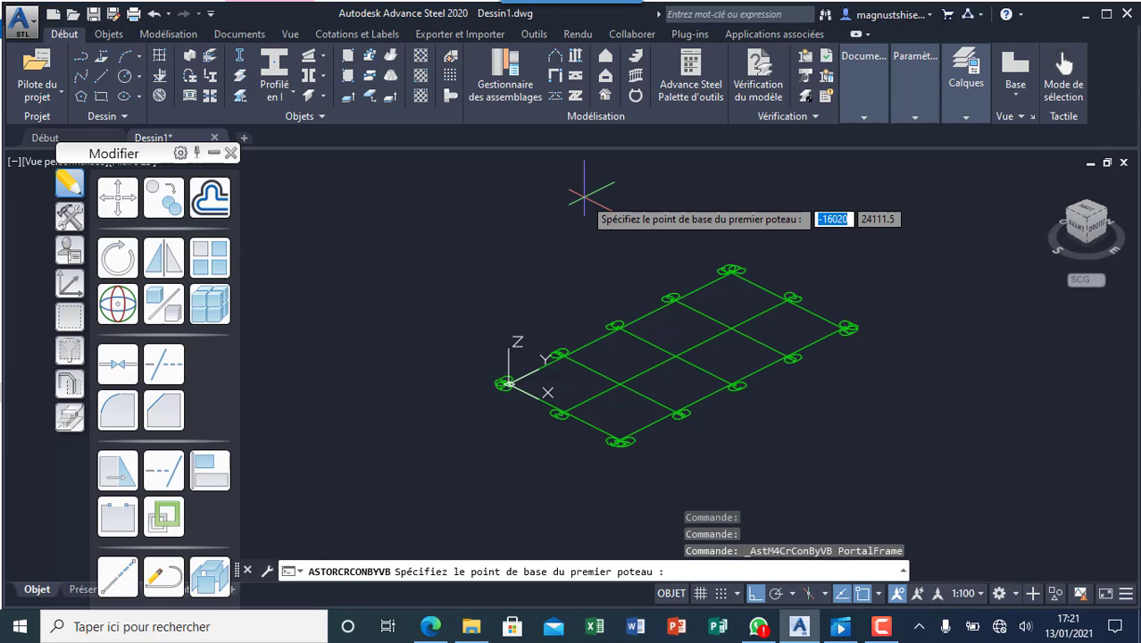
{"action": "scroll", "coordinate": [508, 386], "scroll_direction": "up", "scroll_amount": 3}
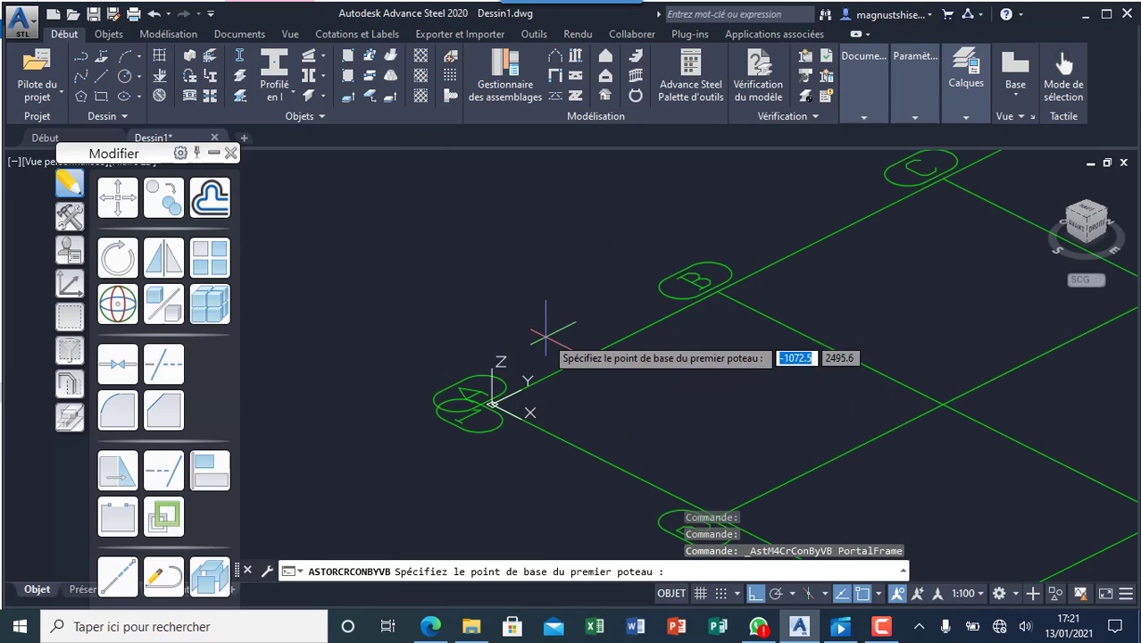
{"action": "left_click", "coordinate": [492, 404]}
{"action": "scroll", "coordinate": [504, 393], "scroll_direction": "down", "scroll_amount": 3}
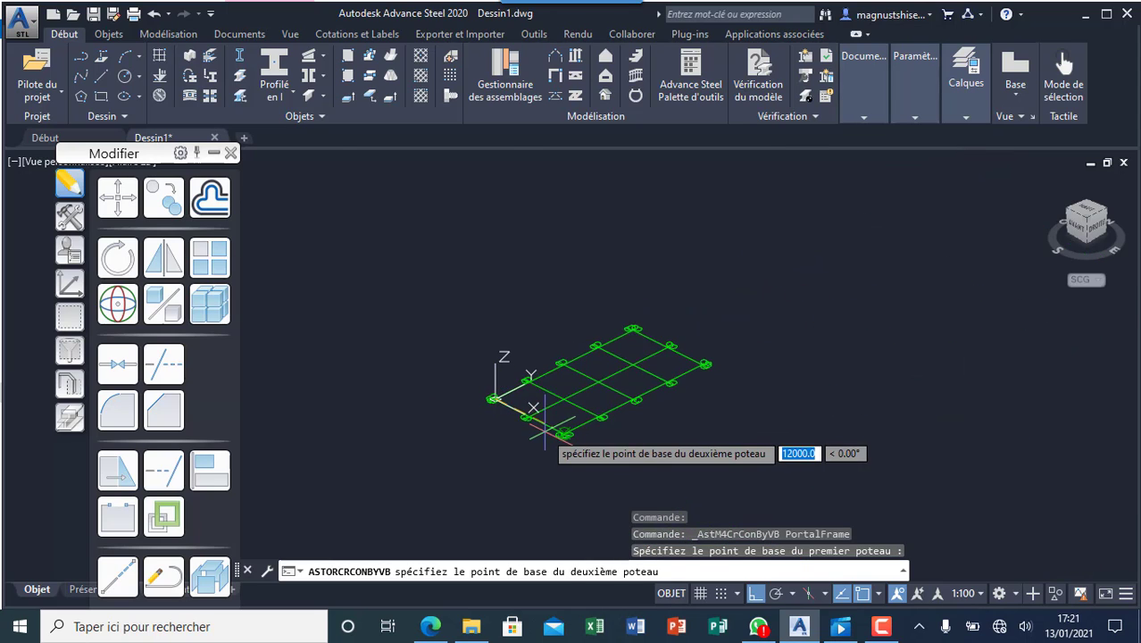
{"action": "scroll", "coordinate": [548, 435], "scroll_direction": "up", "scroll_amount": 5}
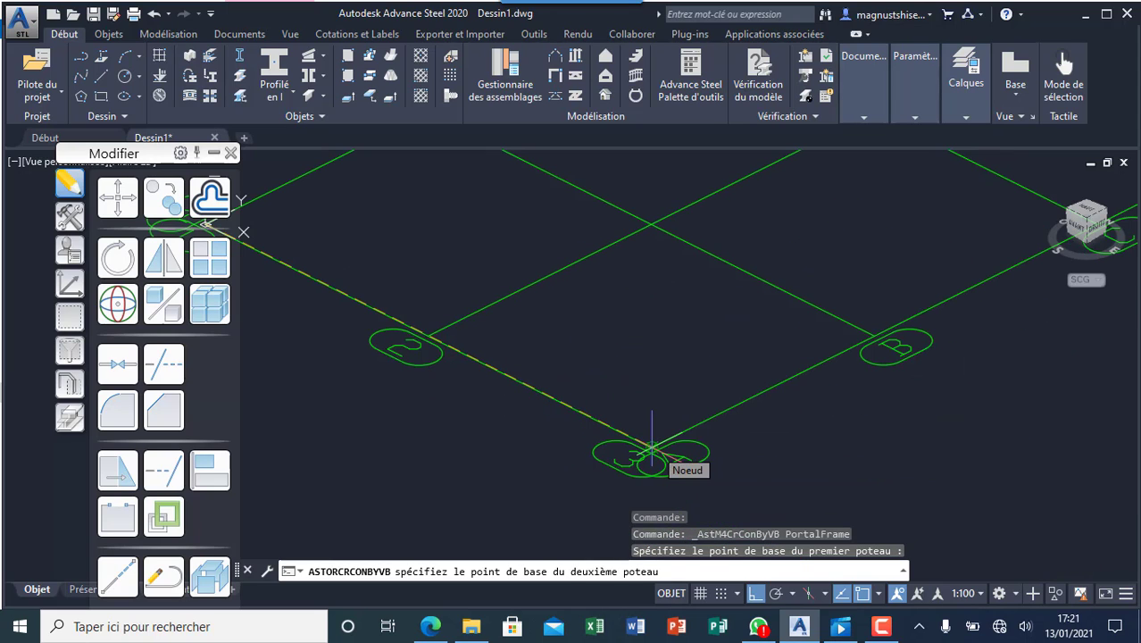
{"action": "left_click", "coordinate": [652, 447]}
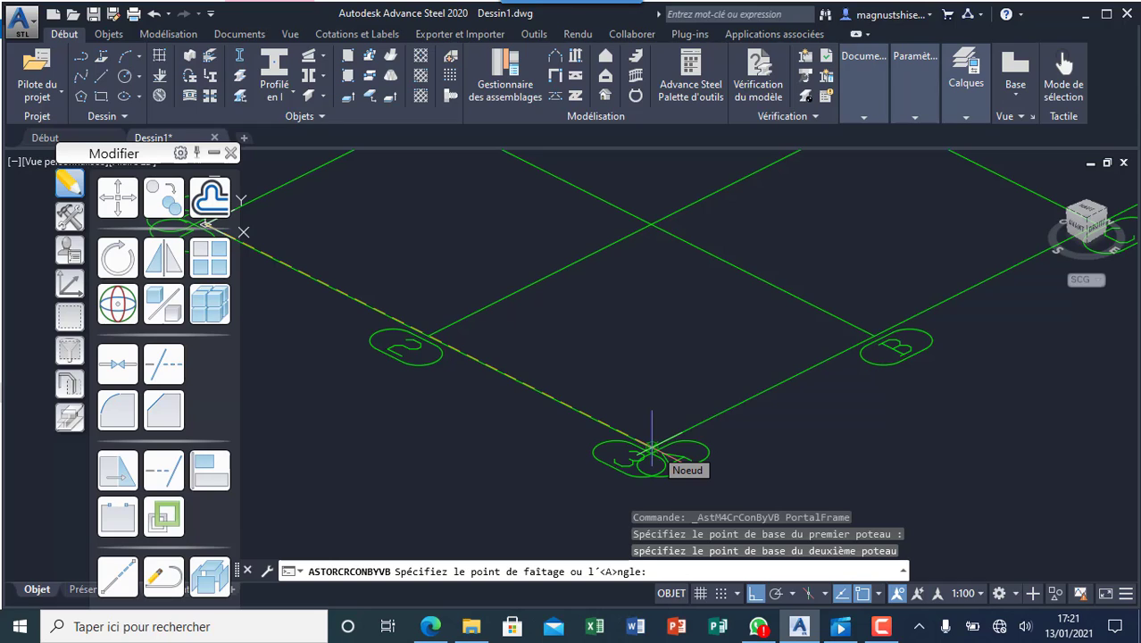
{"action": "scroll", "coordinate": [651, 446], "scroll_direction": "down", "scroll_amount": 2}
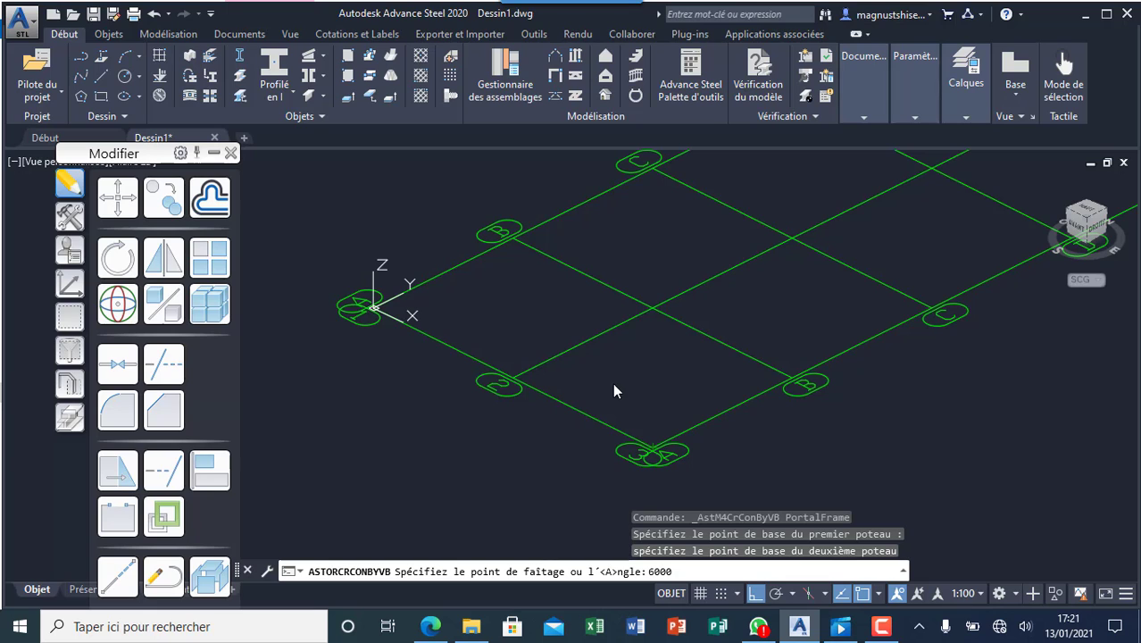
{"action": "key", "text": "Return"}
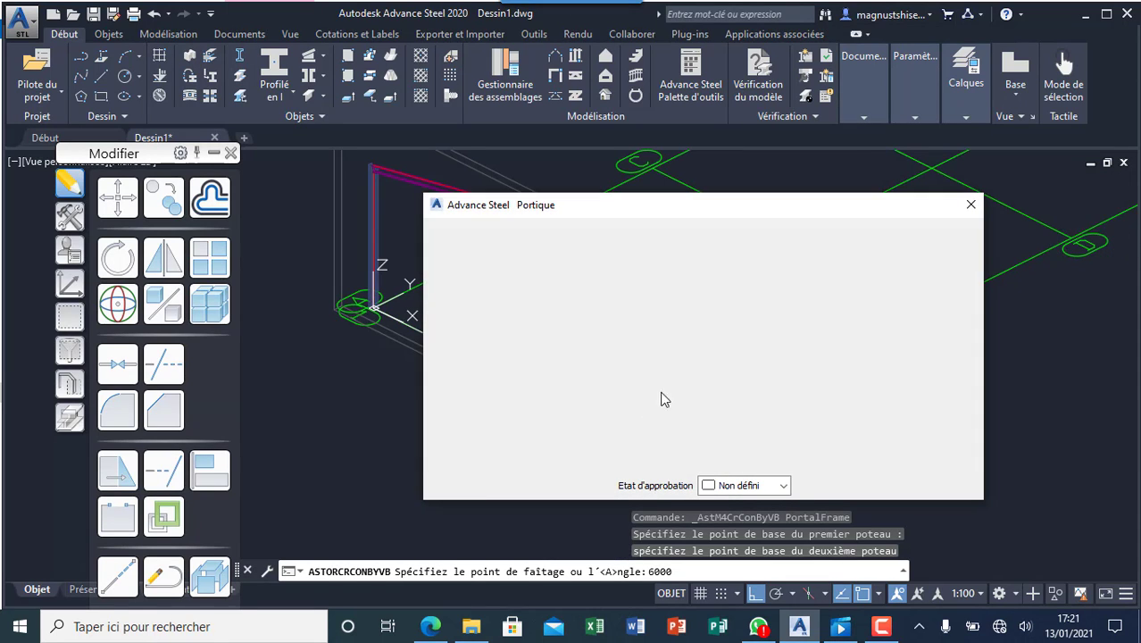
- View the new portal frame in the model and change its type to Portique avec potelets
{"action": "mouse_move", "coordinate": [722, 212]}
{"action": "left_mouse_down"}
{"action": "mouse_move", "coordinate": [695, 279]}
{"action": "mouse_move", "coordinate": [690, 392]}
{"action": "left_mouse_up"}
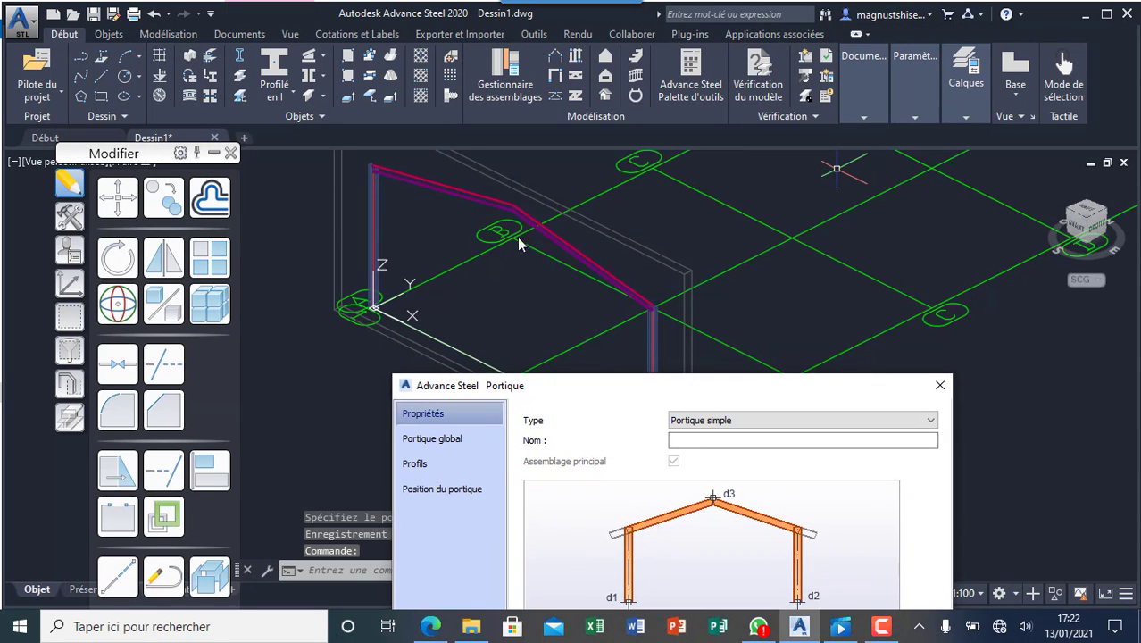
{"action": "left_click_drag", "start_coordinate": [623, 386], "coordinate": [616, 222]}
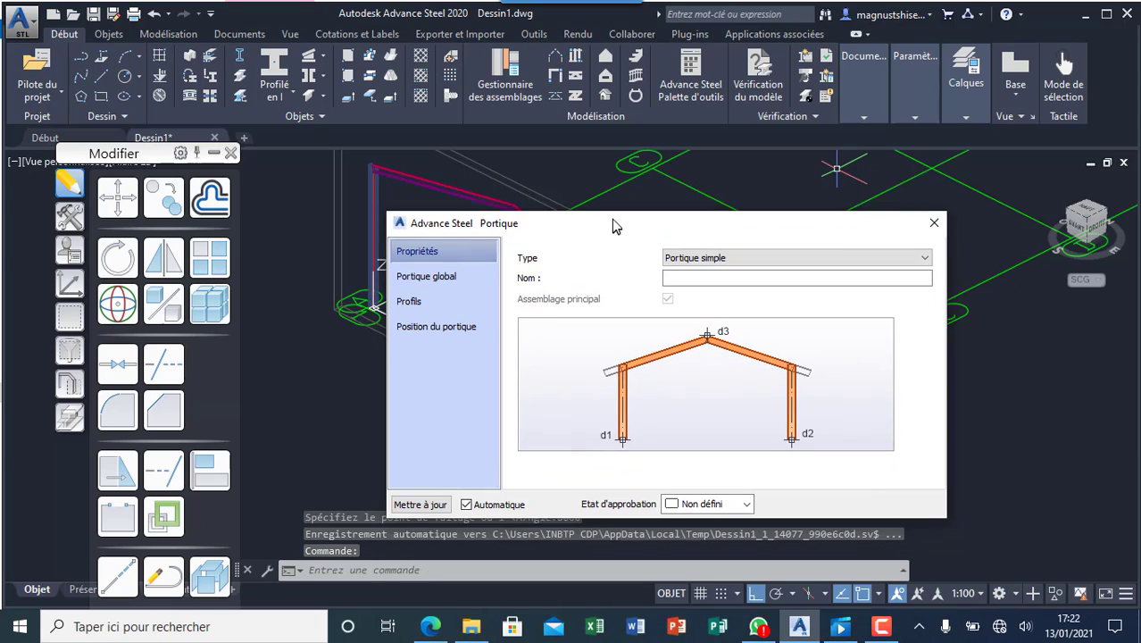
{"action": "left_click", "coordinate": [706, 255]}
{"action": "left_click", "coordinate": [708, 257]}
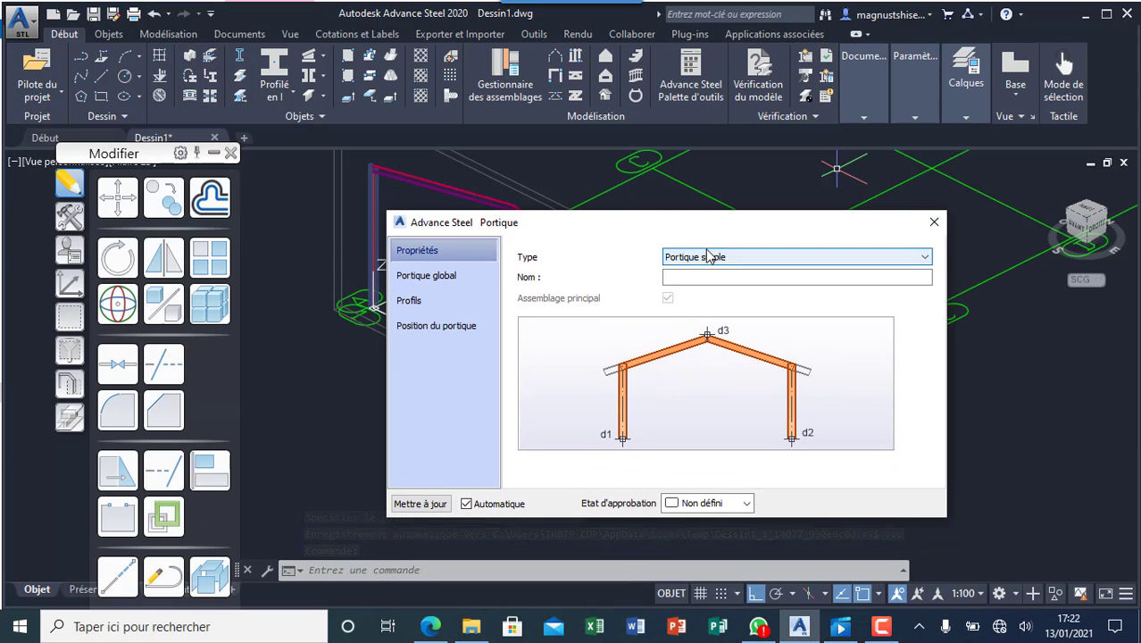
{"action": "left_click", "coordinate": [708, 257]}
{"action": "left_click", "coordinate": [712, 283]}
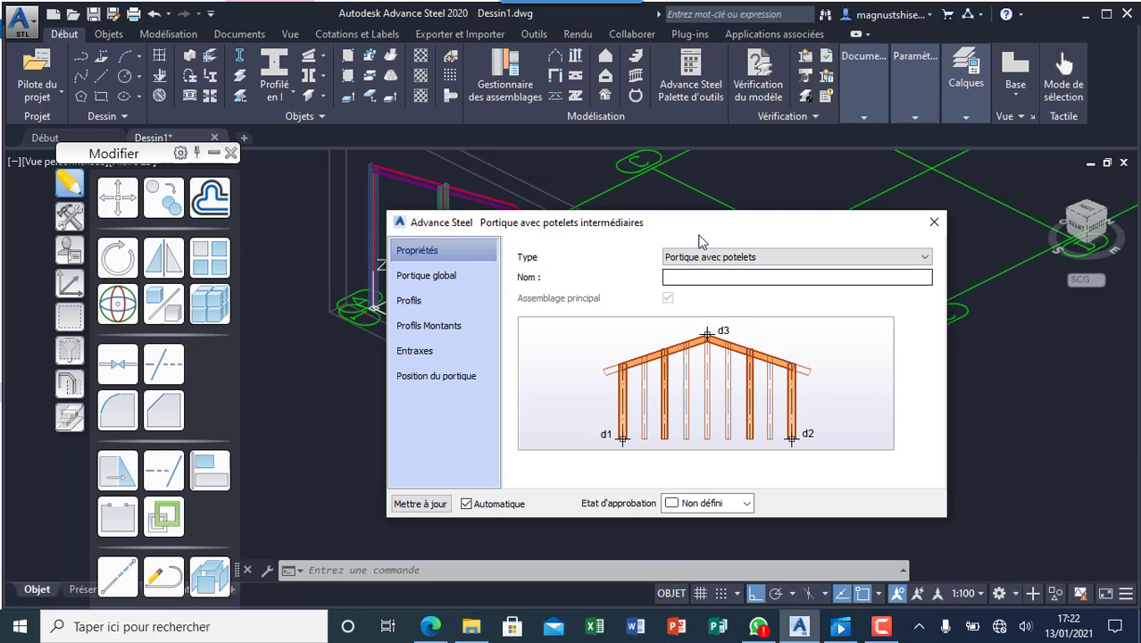
- Check the intermediate posts in the model and set the frame's type back to Portique simple
{"action": "left_click_drag", "start_coordinate": [700, 225], "coordinate": [691, 437]}
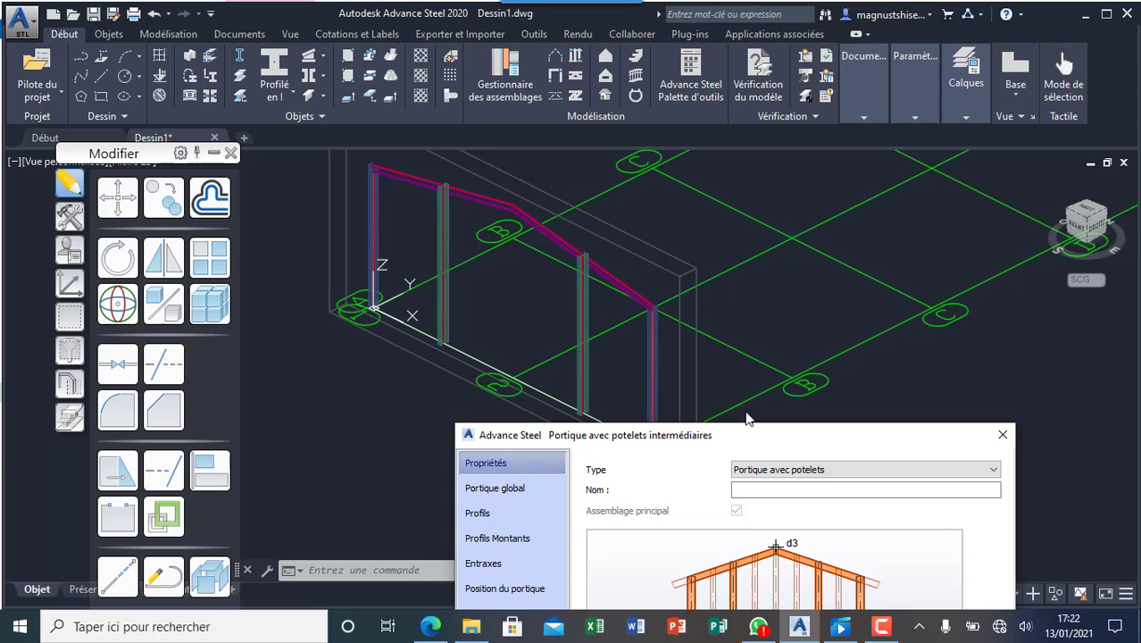
{"action": "left_click_drag", "start_coordinate": [748, 434], "coordinate": [682, 221]}
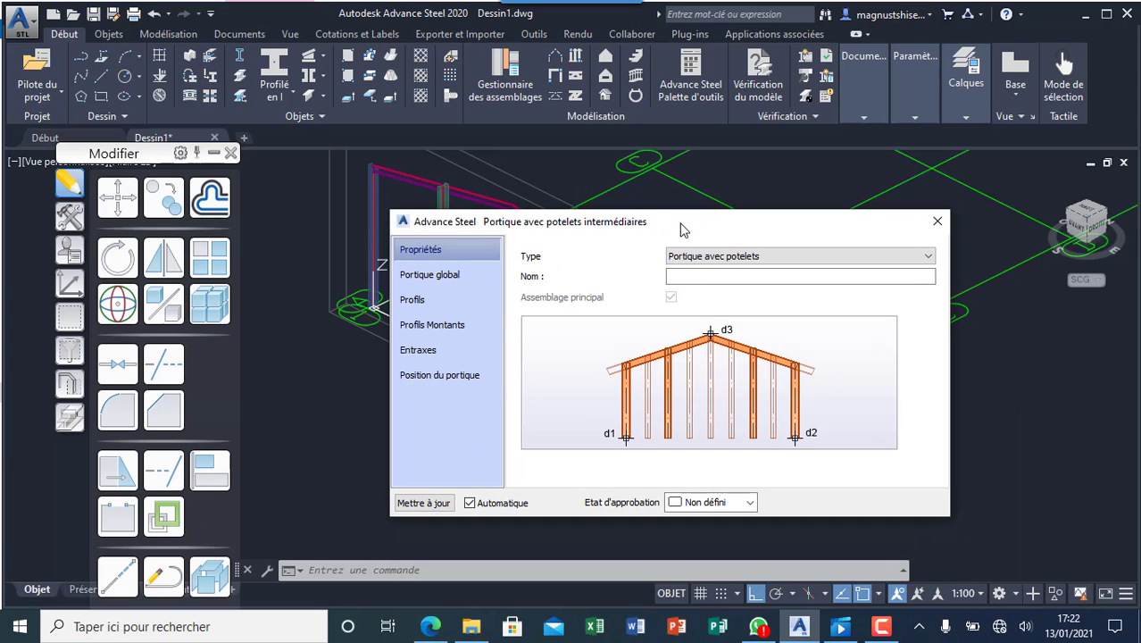
{"action": "left_click", "coordinate": [757, 256]}
{"action": "left_click", "coordinate": [756, 277]}
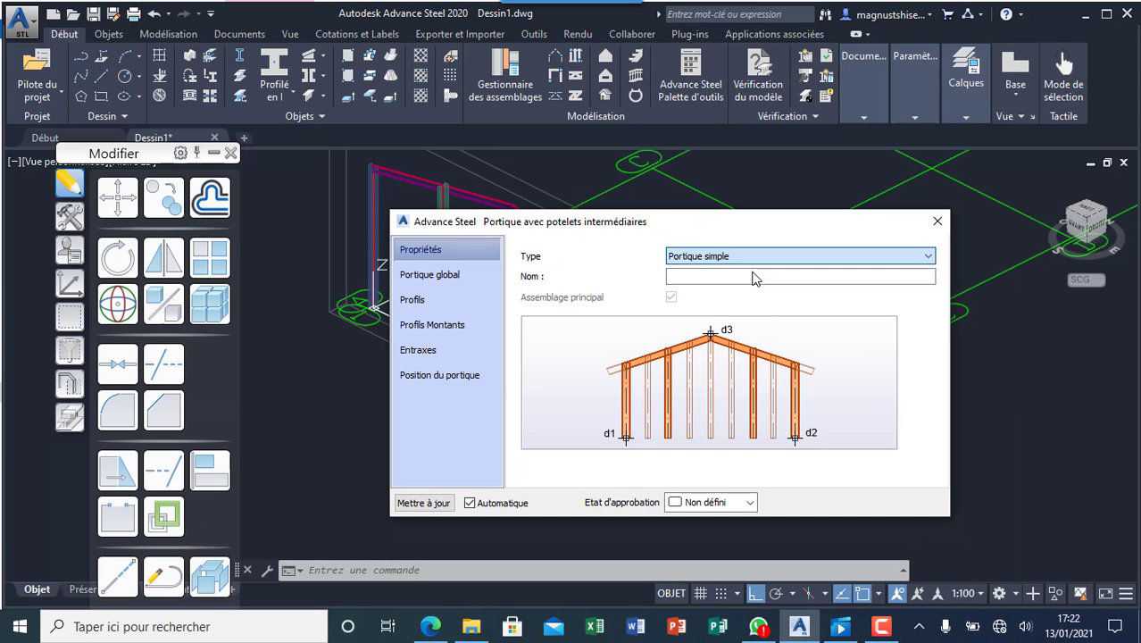
- Set the portal frame's ridge height to 6000 and its column profile to HEA500 from the HEA DIN 1025-3 series
{"action": "left_click", "coordinate": [432, 276]}
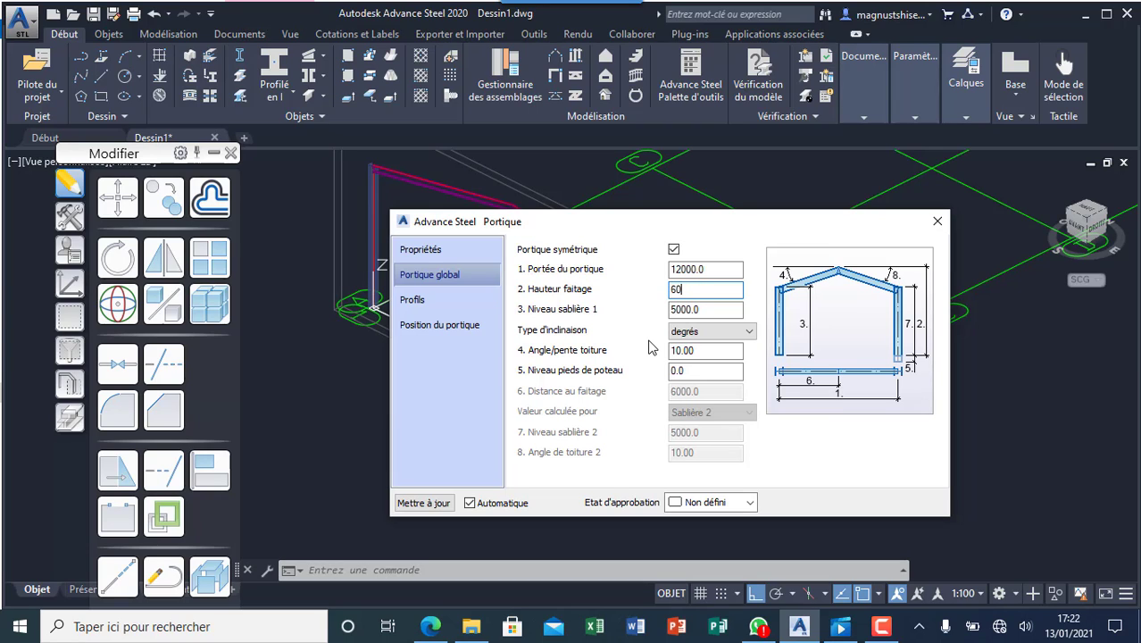
{"action": "left_click", "coordinate": [680, 309]}
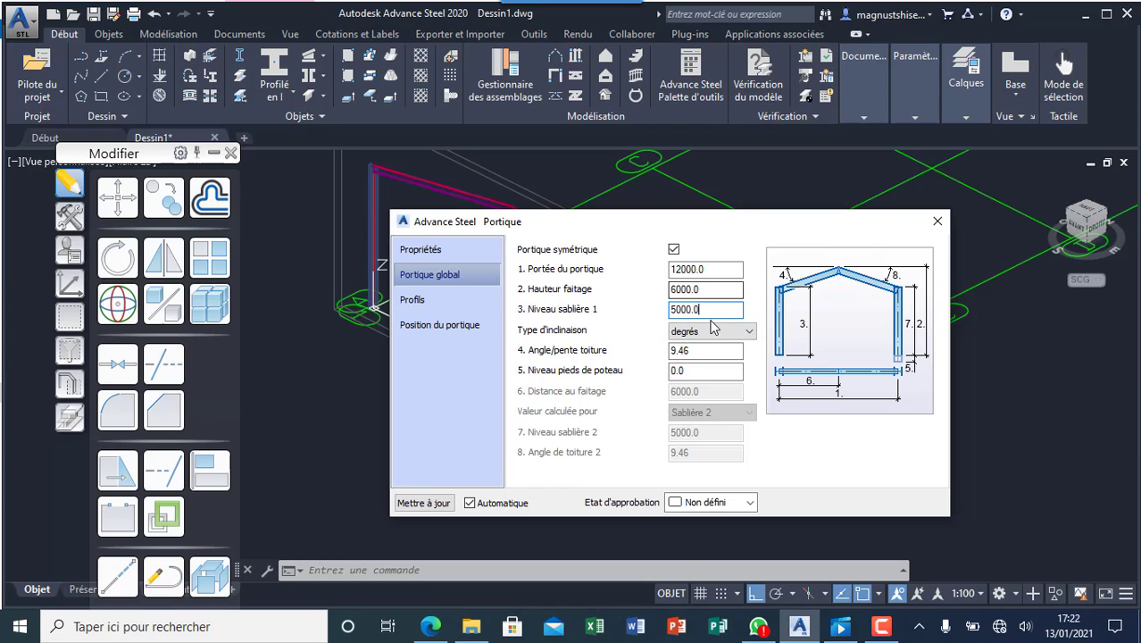
{"action": "left_click", "coordinate": [475, 300]}
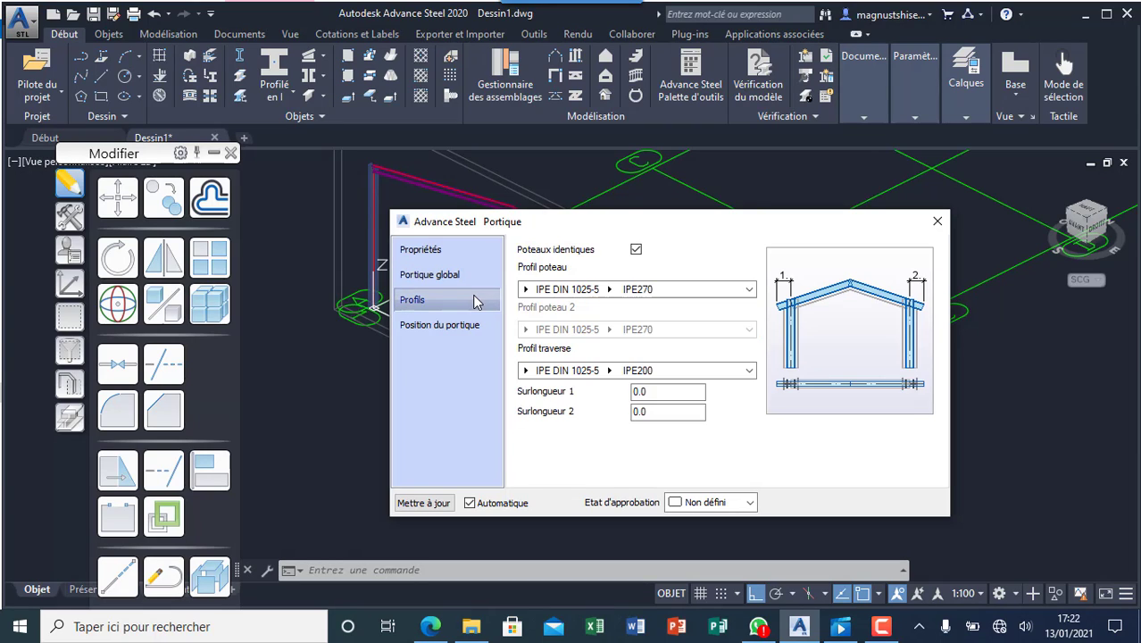
{"action": "left_click_drag", "start_coordinate": [676, 231], "coordinate": [783, 269]}
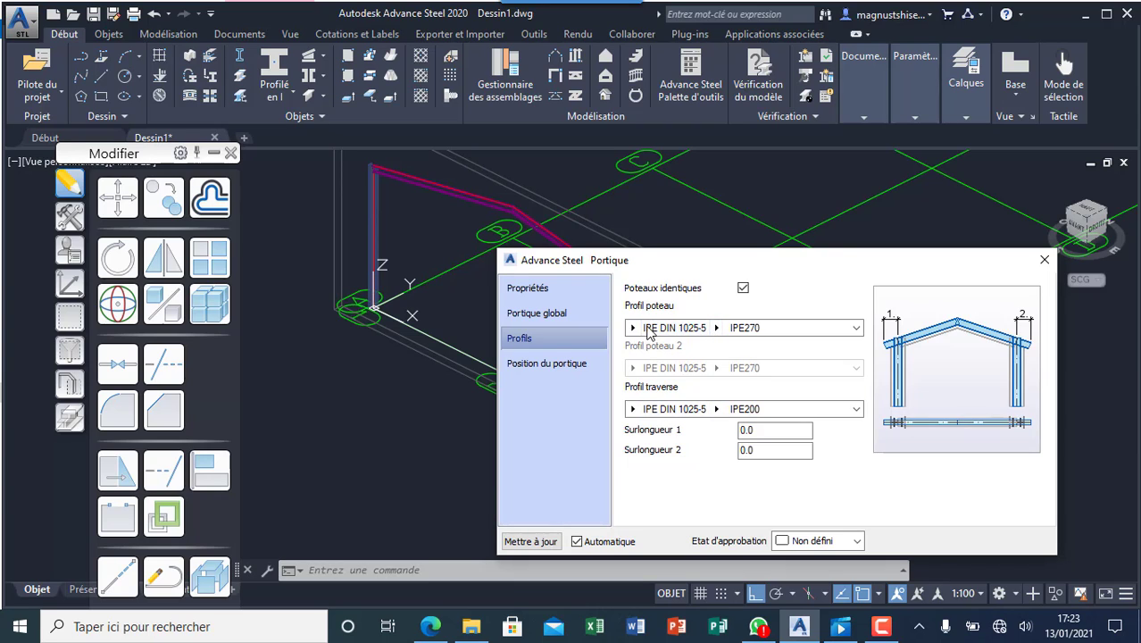
{"action": "left_click", "coordinate": [715, 327]}
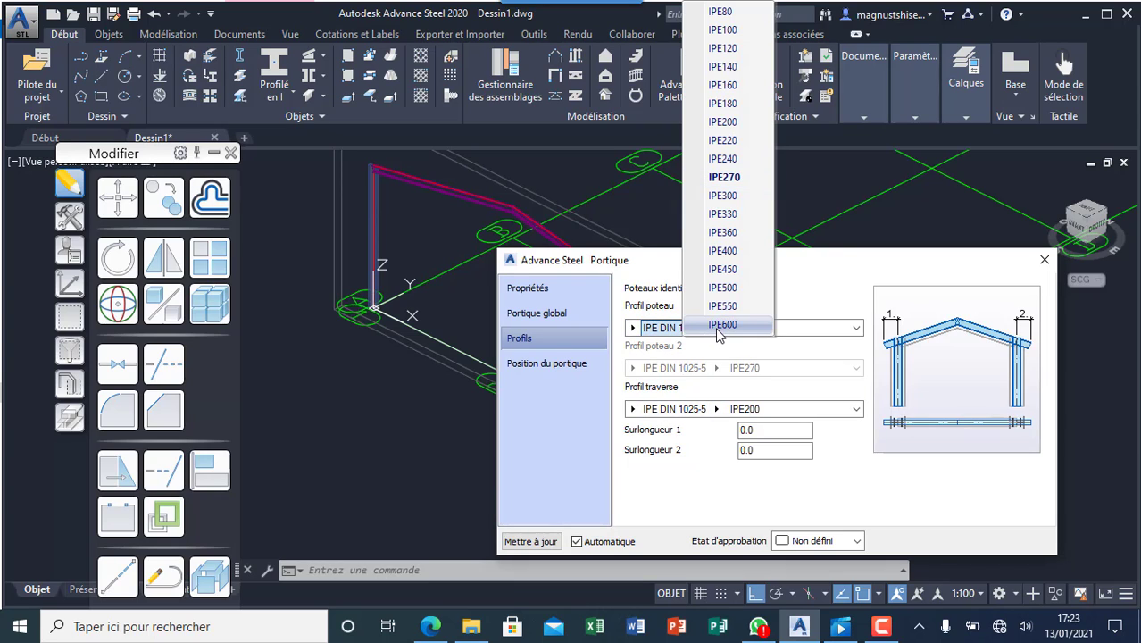
{"action": "left_click", "coordinate": [789, 321]}
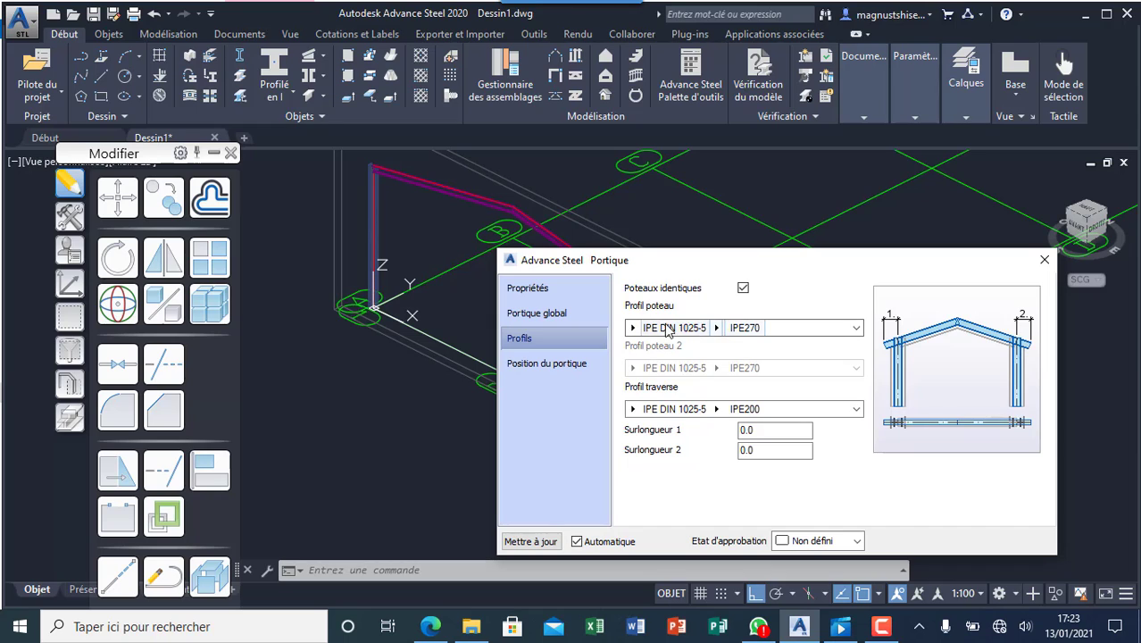
{"action": "left_click", "coordinate": [633, 327]}
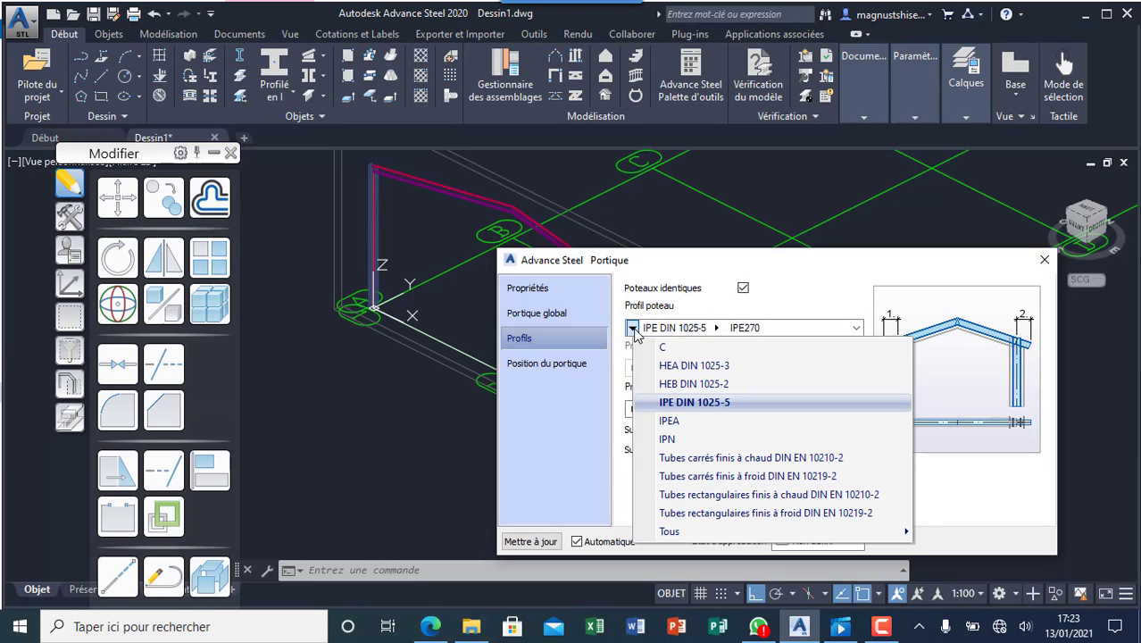
{"action": "left_click", "coordinate": [695, 372]}
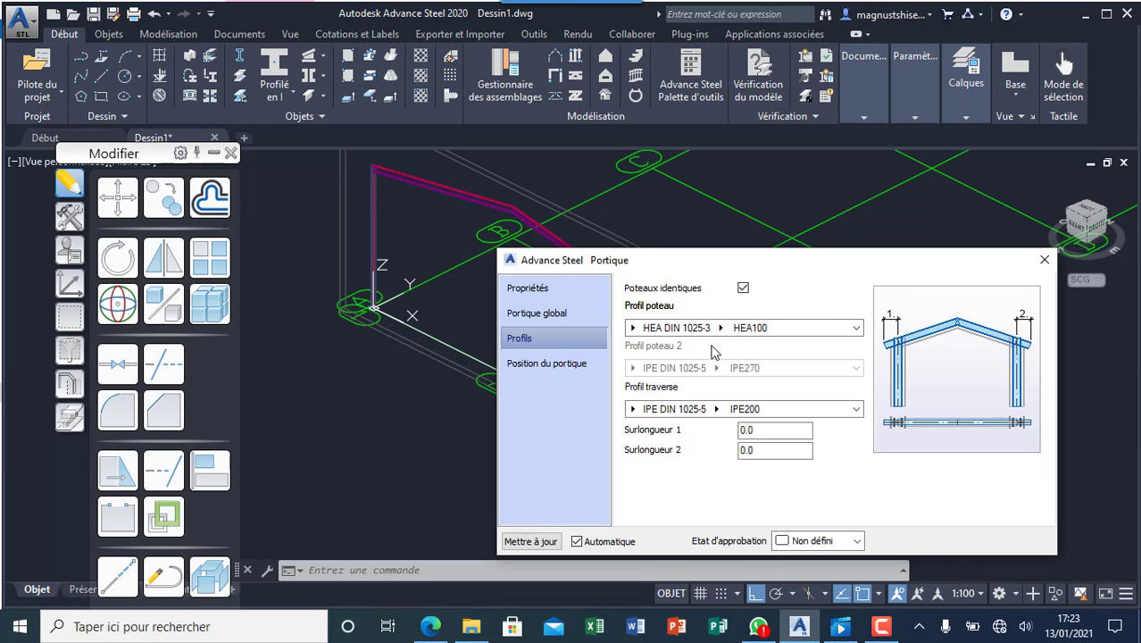
{"action": "left_click", "coordinate": [723, 330]}
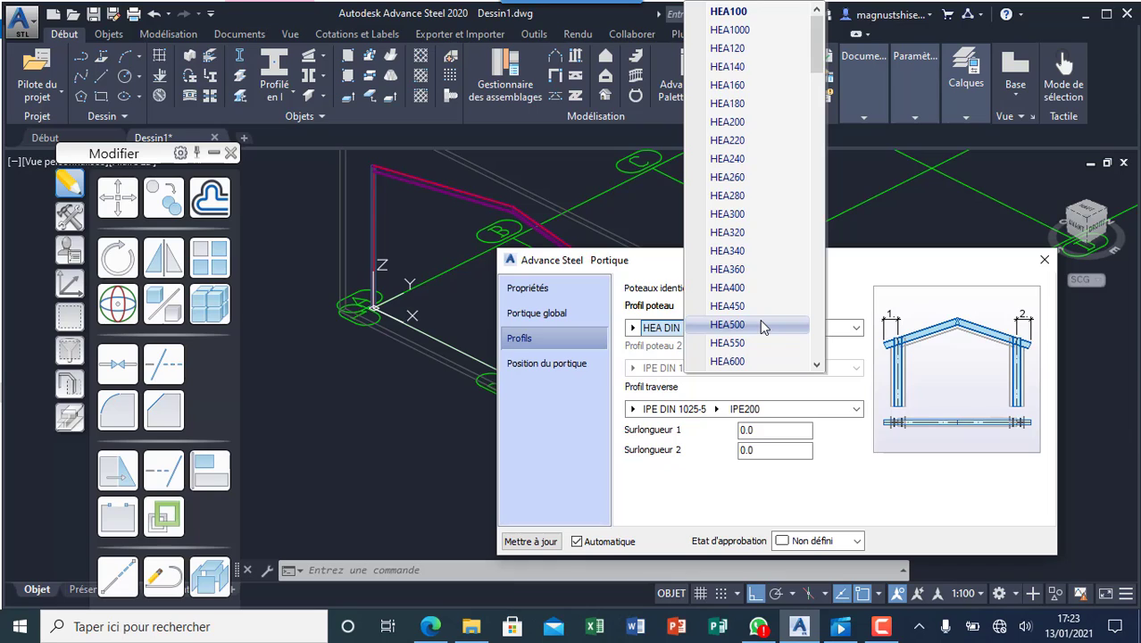
{"action": "left_click", "coordinate": [762, 328]}
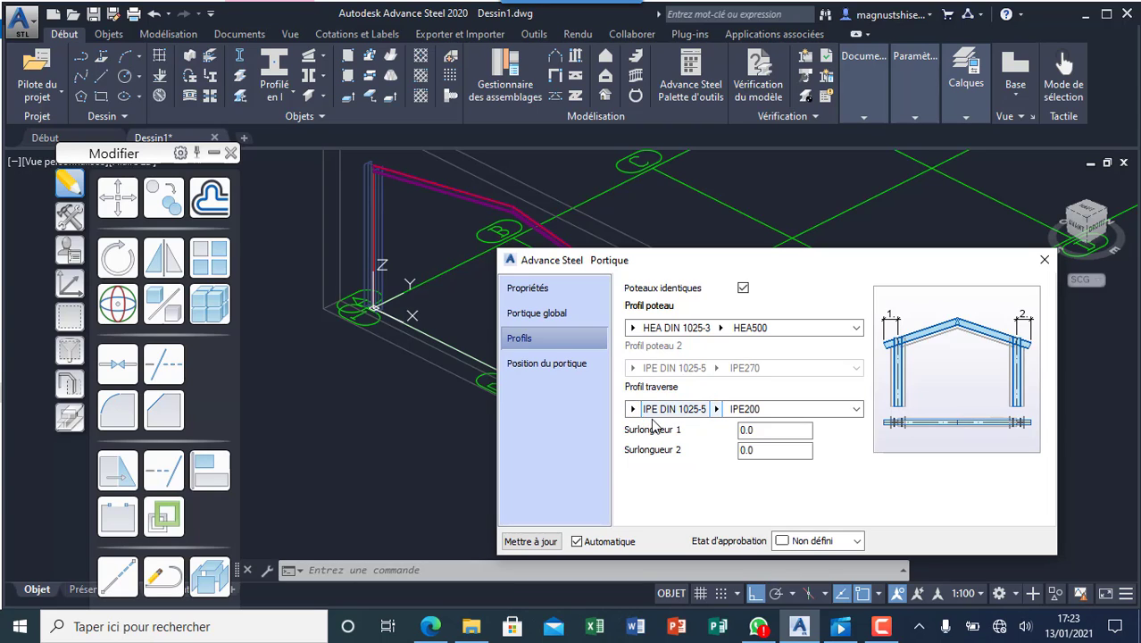
- Set the rafter profile to IPE400, check the frame's position settings, and close its properties
{"action": "left_click", "coordinate": [716, 410]}
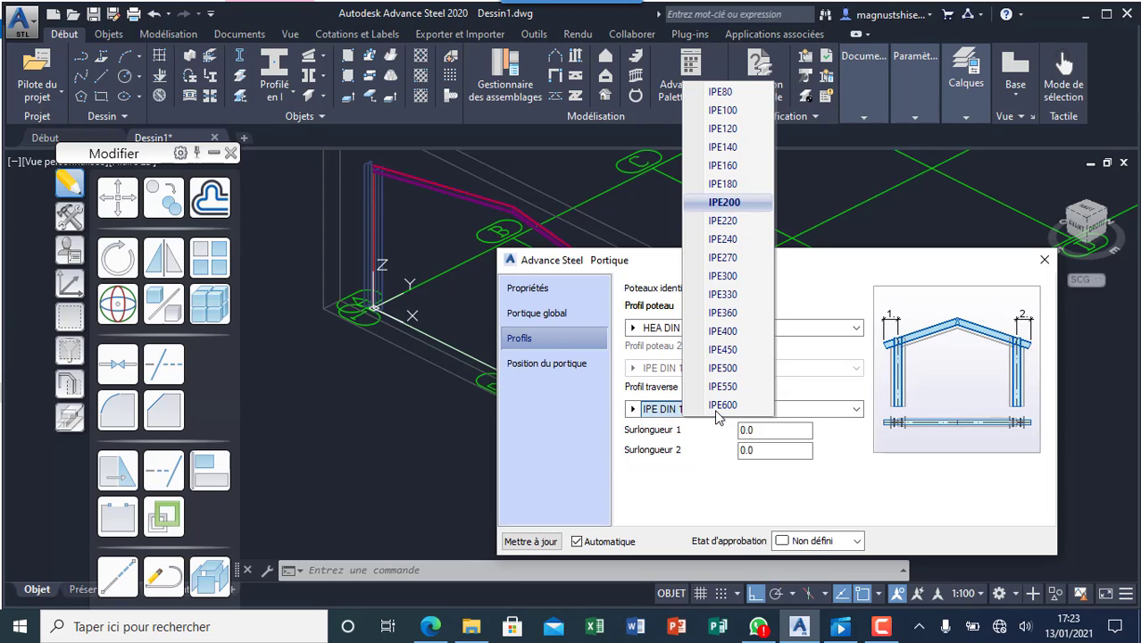
{"action": "left_click", "coordinate": [741, 330]}
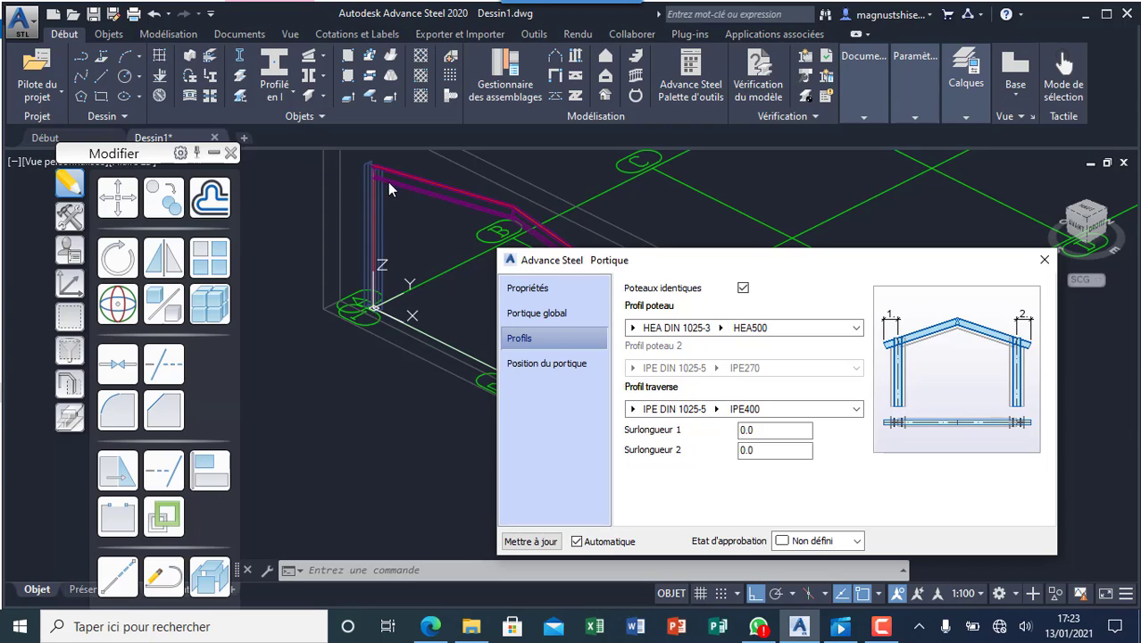
{"action": "left_click", "coordinate": [545, 366]}
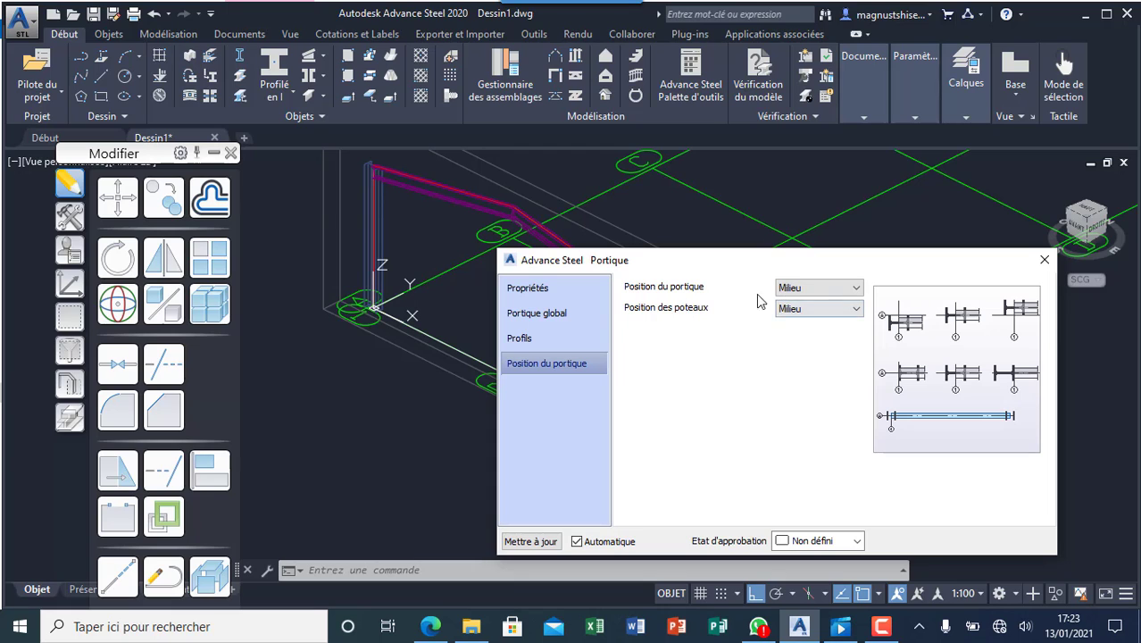
{"action": "left_click", "coordinate": [1044, 260]}
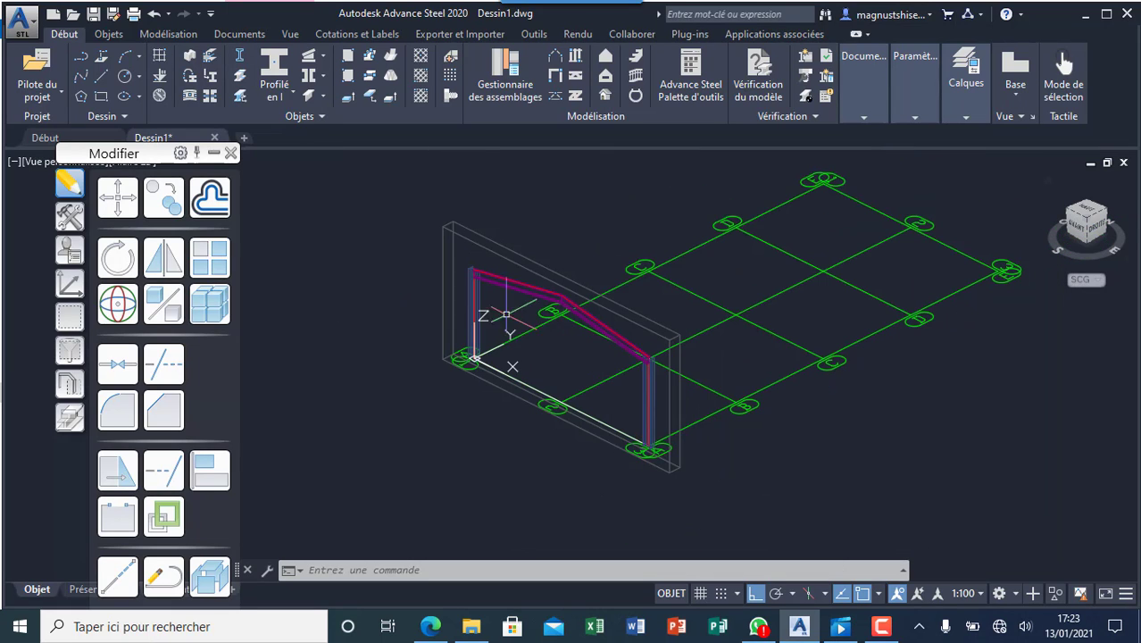
- Change the visual style from 2D wireframe to Conceptuel and inspect the portal frame's columns and rafters
{"action": "scroll", "coordinate": [482, 263], "scroll_direction": "up", "scroll_amount": 5}
{"action": "scroll", "coordinate": [501, 244], "scroll_direction": "down", "scroll_amount": 3}
{"action": "scroll", "coordinate": [500, 243], "scroll_direction": "down", "scroll_amount": 2}
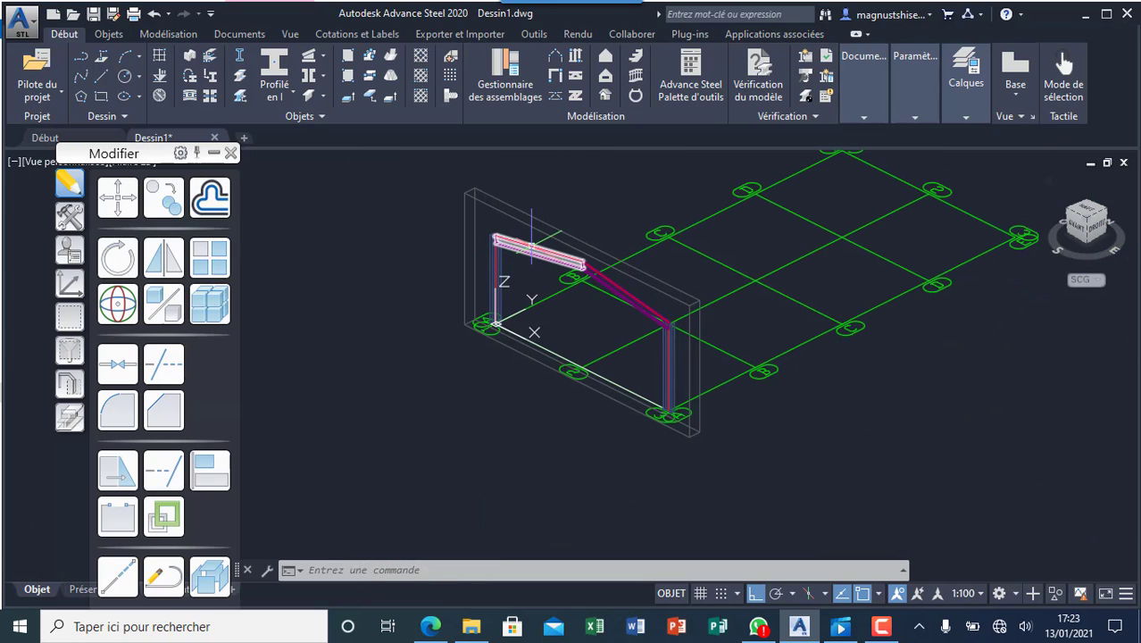
{"action": "left_click", "coordinate": [290, 35]}
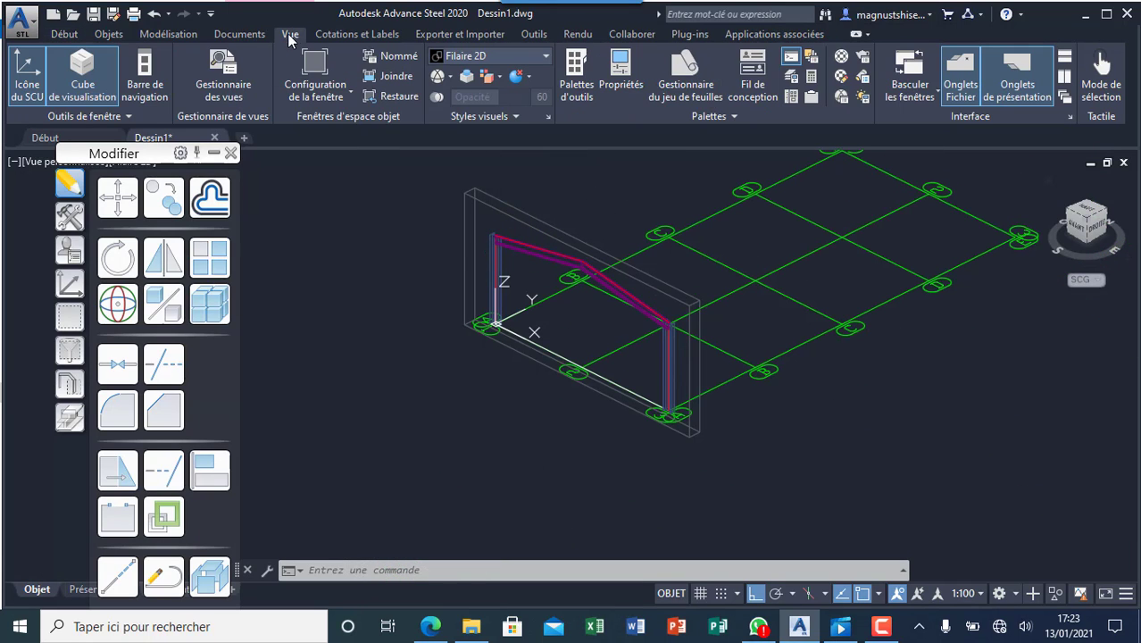
{"action": "left_click", "coordinate": [544, 56]}
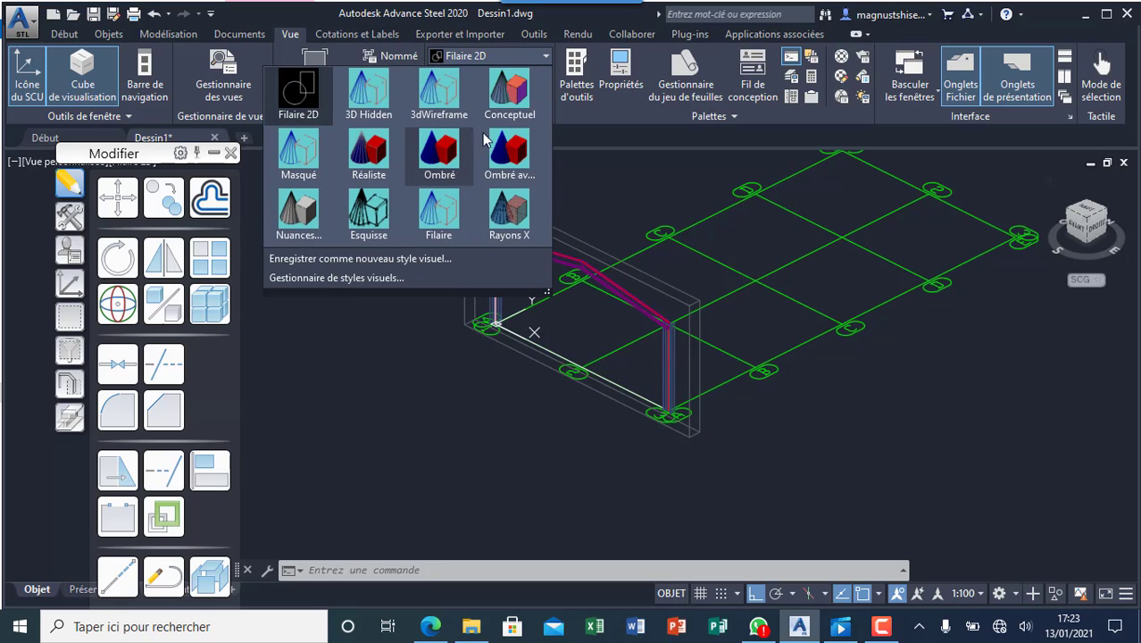
{"action": "left_click", "coordinate": [507, 109]}
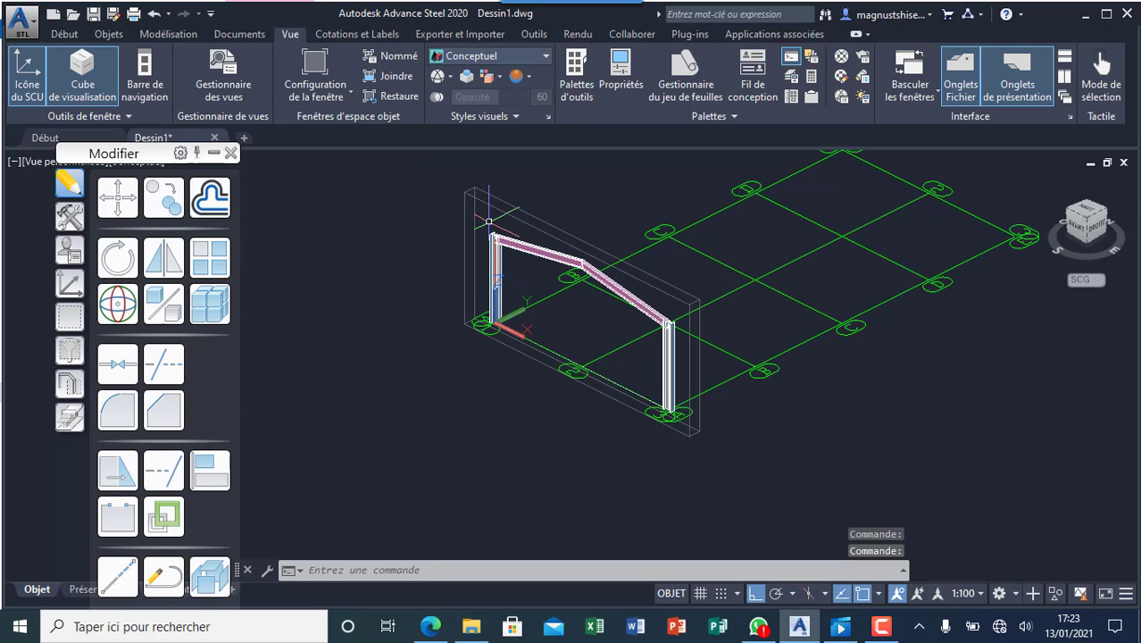
{"action": "scroll", "coordinate": [478, 241], "scroll_direction": "up", "scroll_amount": 3}
{"action": "scroll", "coordinate": [478, 242], "scroll_direction": "up", "scroll_amount": 3}
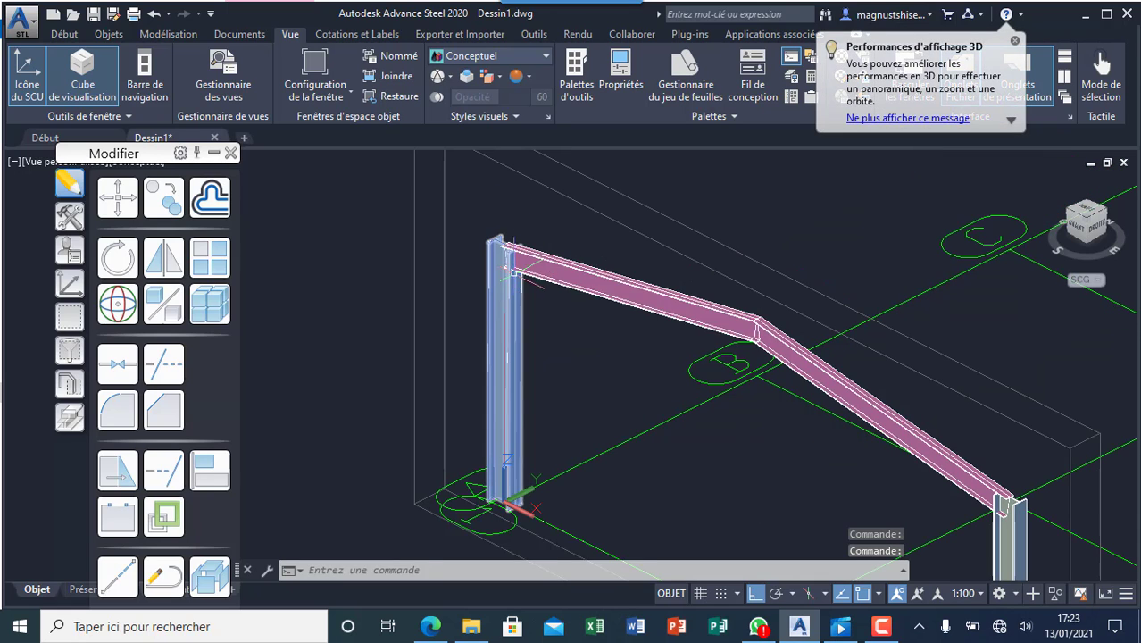
{"action": "scroll", "coordinate": [554, 272], "scroll_direction": "down", "scroll_amount": 3}
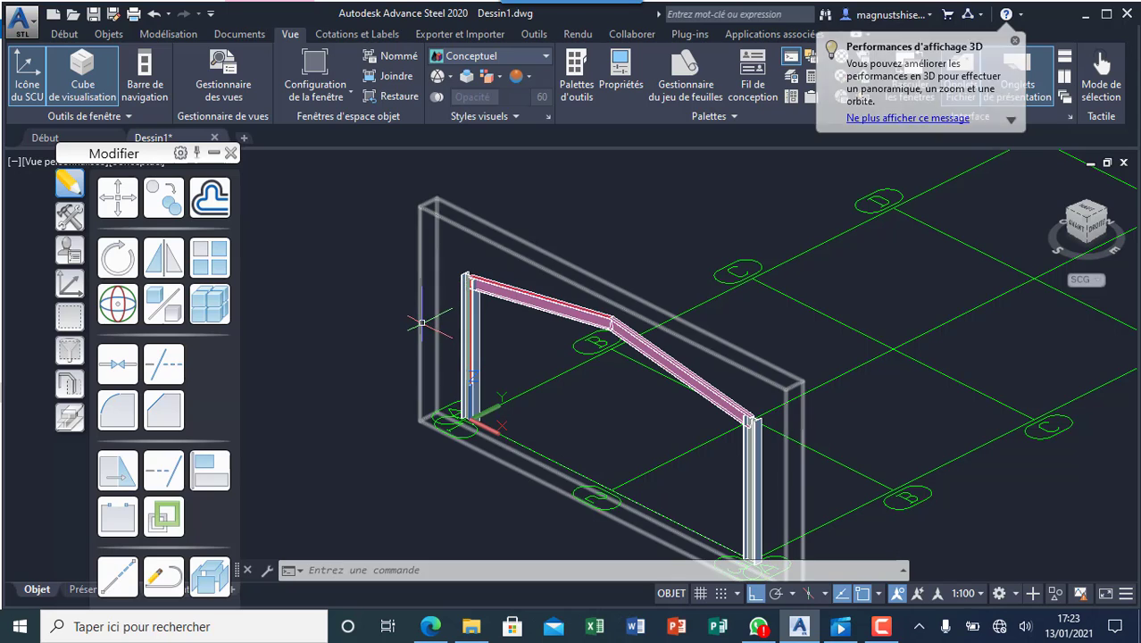
{"action": "scroll", "coordinate": [437, 312], "scroll_direction": "down", "scroll_amount": 2}
{"action": "scroll", "coordinate": [464, 294], "scroll_direction": "up", "scroll_amount": 1}
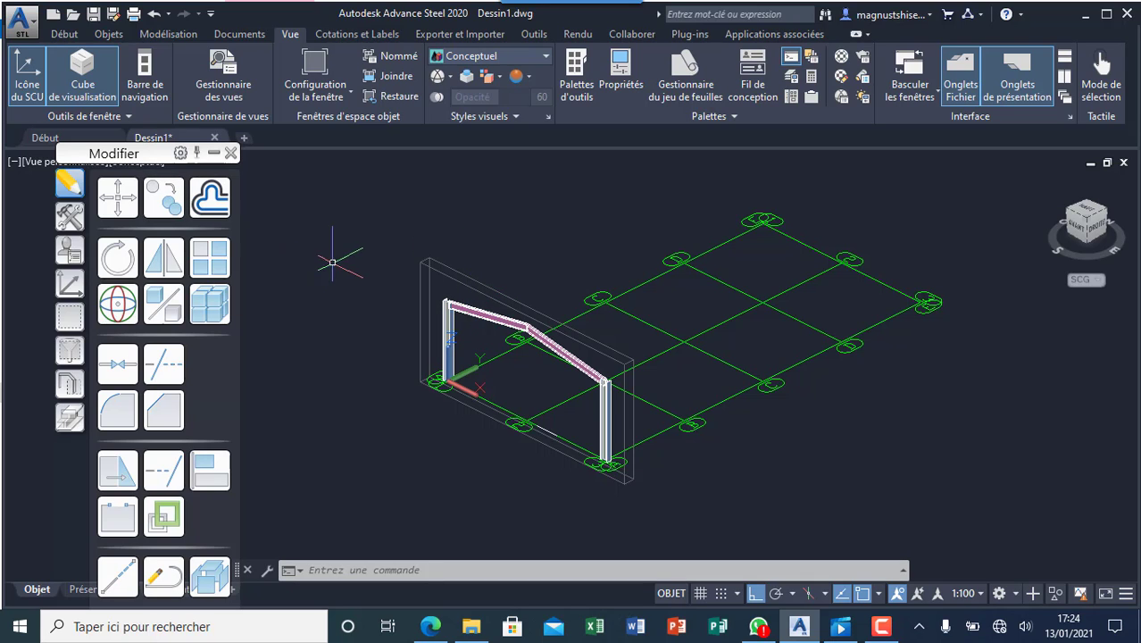
- Start copying elements and select the whole portal frame: both columns, both rafters and the surrounding box
{"action": "left_click", "coordinate": [72, 216]}
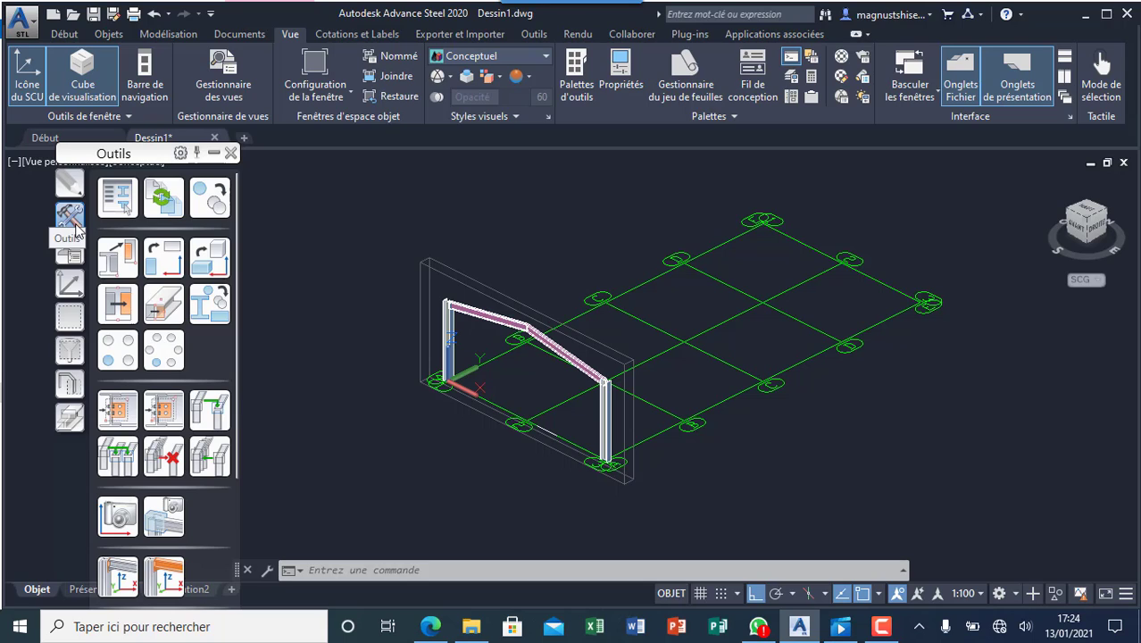
{"action": "left_click", "coordinate": [198, 194]}
{"action": "left_click_drag", "start_coordinate": [602, 94], "coordinate": [172, 87]}
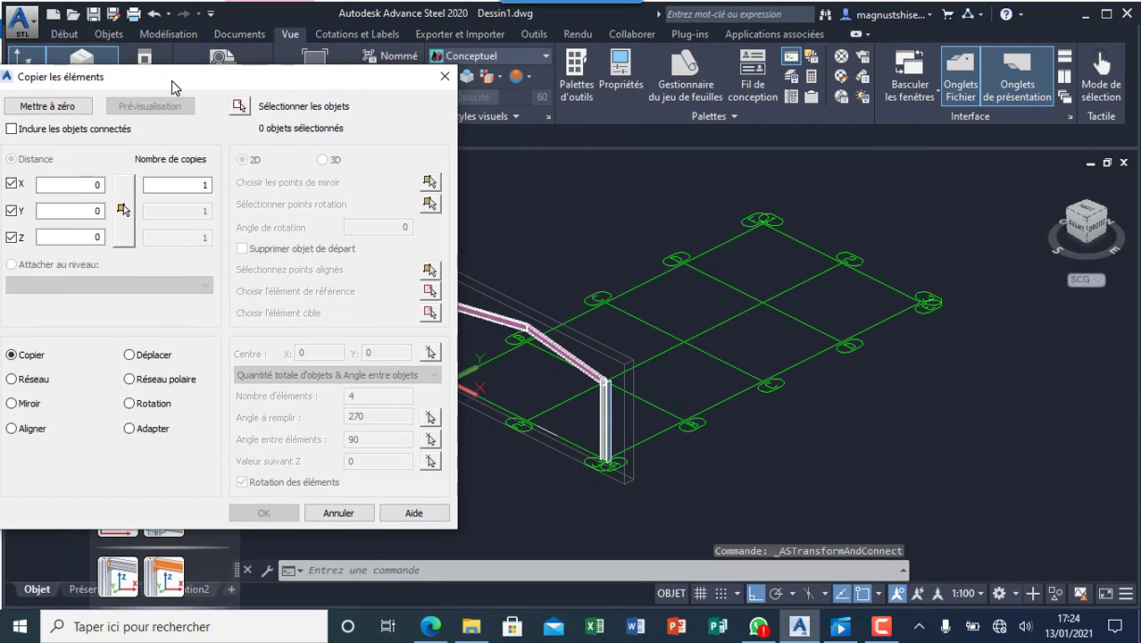
{"action": "left_click", "coordinate": [240, 105]}
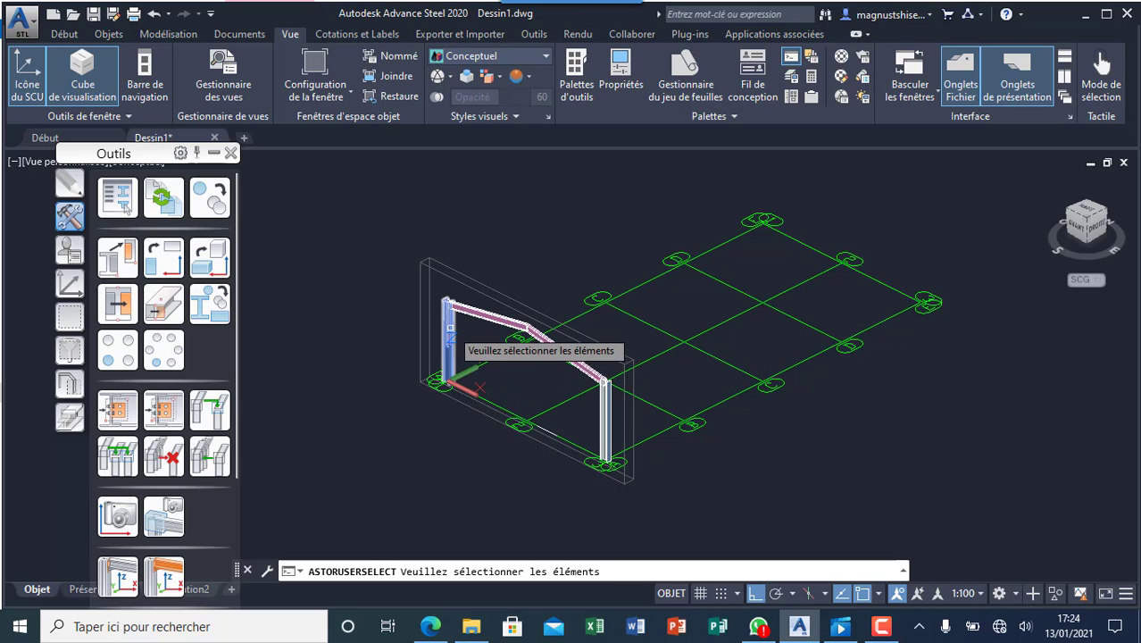
{"action": "left_click", "coordinate": [449, 325]}
{"action": "left_click", "coordinate": [474, 313]}
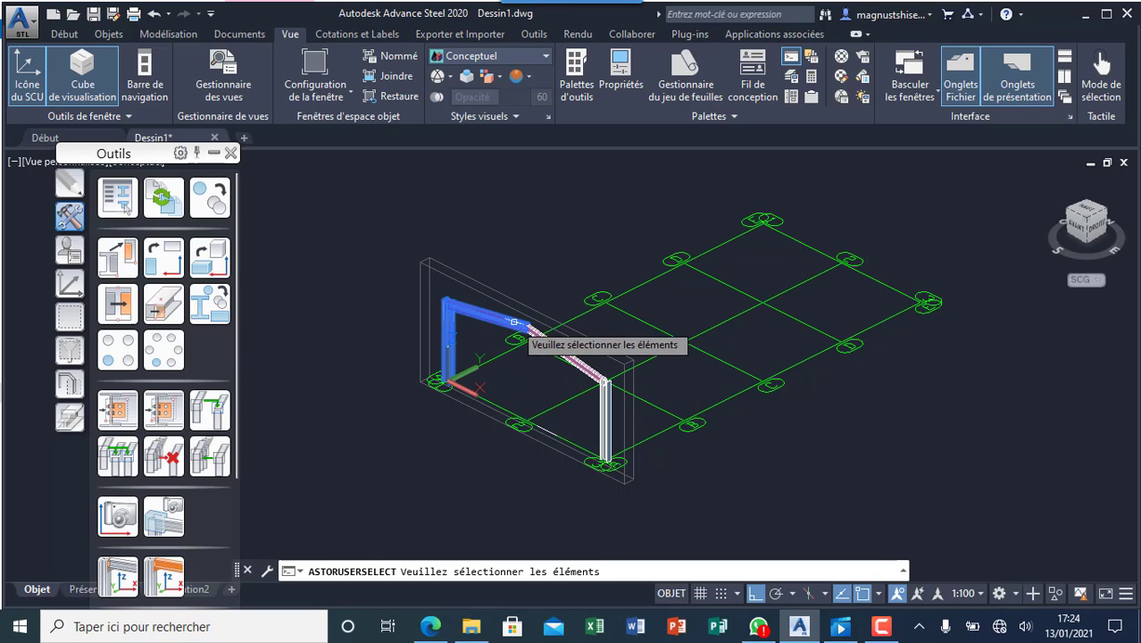
{"action": "left_click", "coordinate": [551, 339]}
{"action": "left_click", "coordinate": [605, 417]}
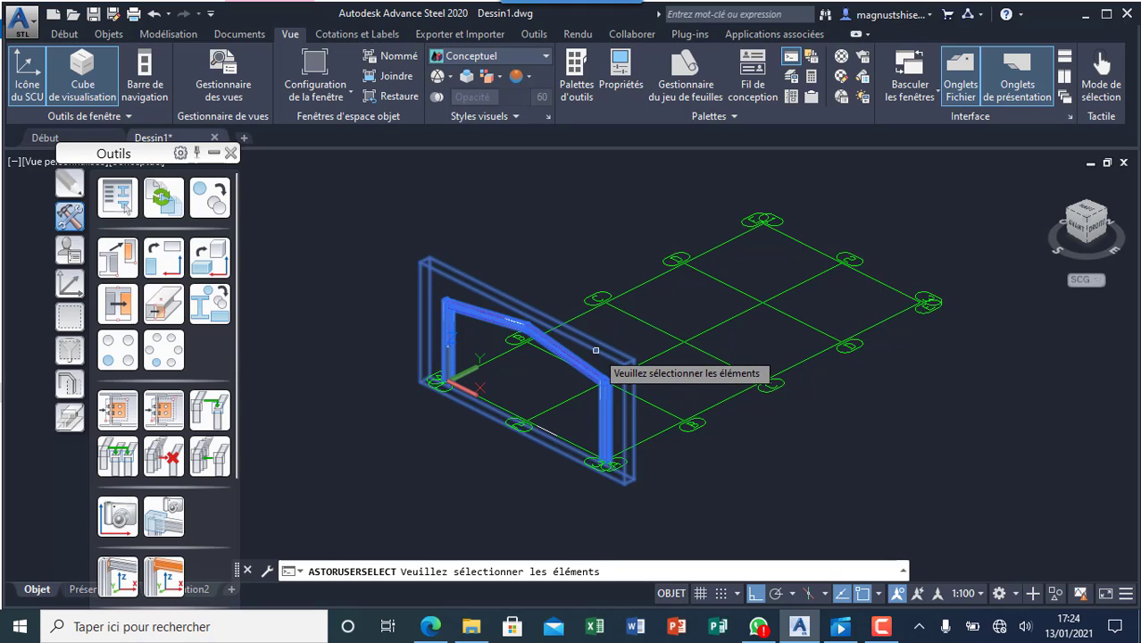
{"action": "key", "text": "Return"}
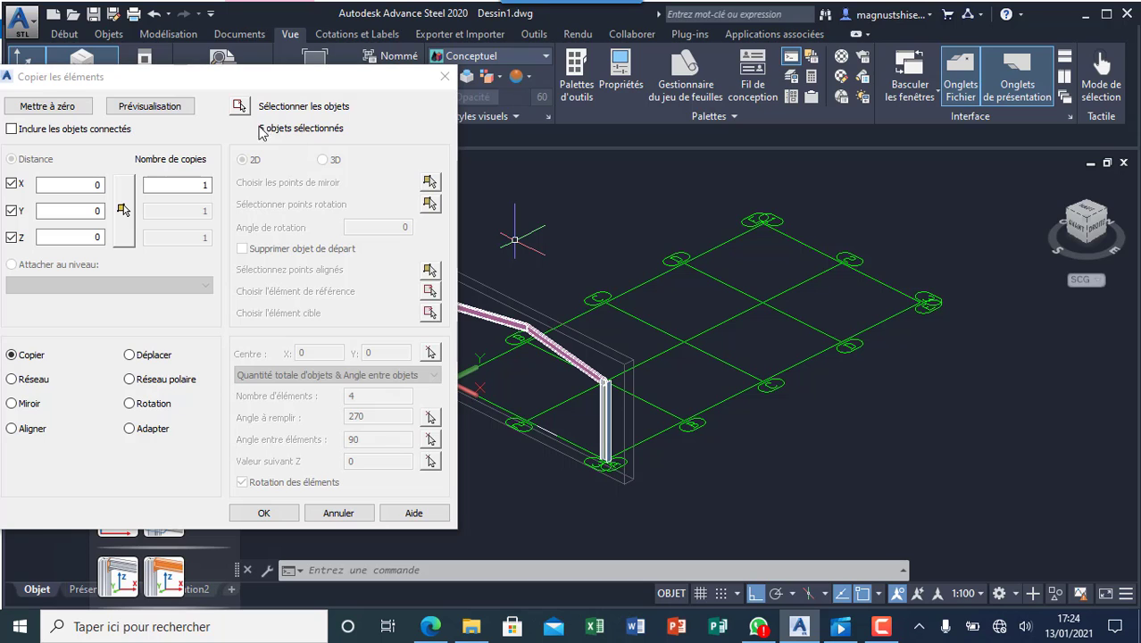
- Define the copy distance as 6000 along Y by picking grid intersections A-3 and B-3
{"action": "left_click", "coordinate": [123, 208]}
{"action": "scroll", "coordinate": [612, 420], "scroll_direction": "up", "scroll_amount": 5}
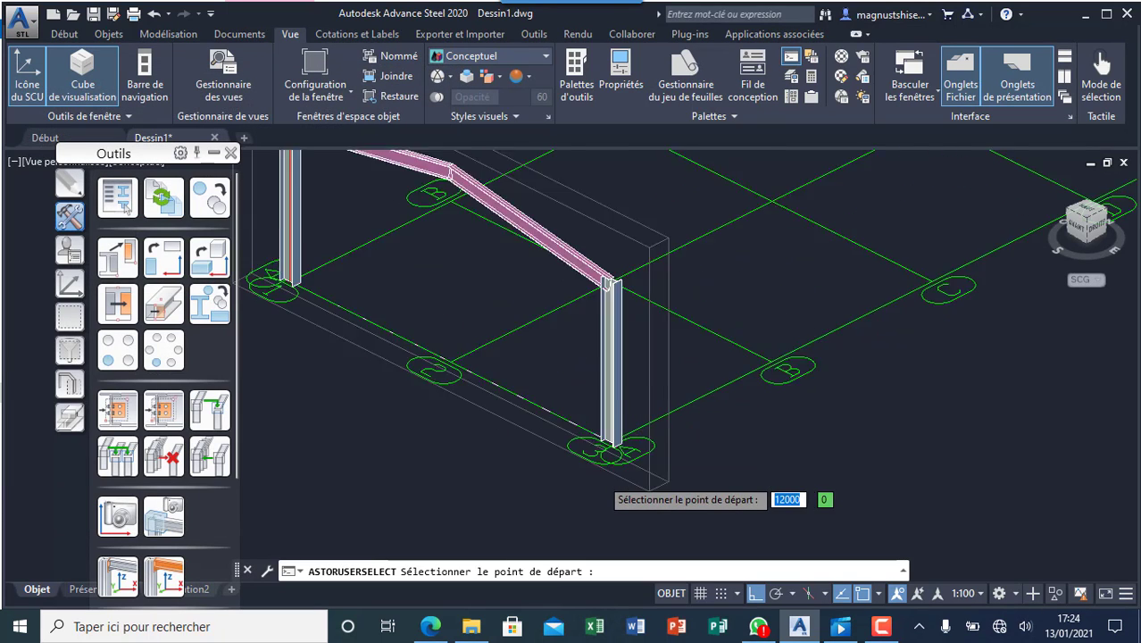
{"action": "left_click", "coordinate": [621, 406]}
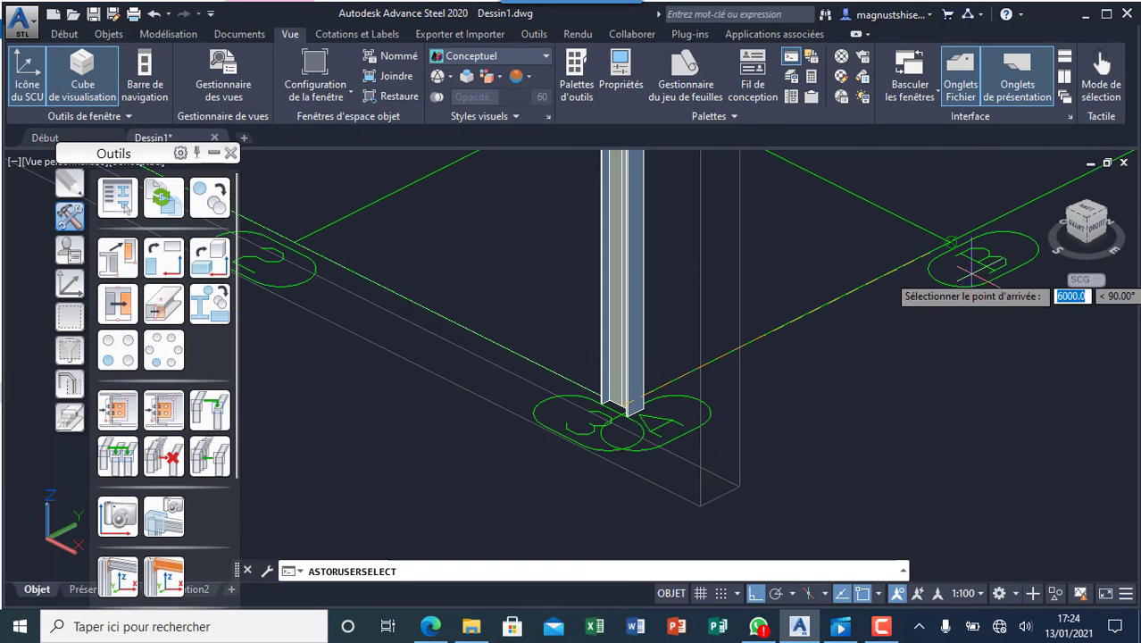
{"action": "left_click", "coordinate": [965, 241]}
{"action": "scroll", "coordinate": [876, 408], "scroll_direction": "down", "scroll_amount": 5}
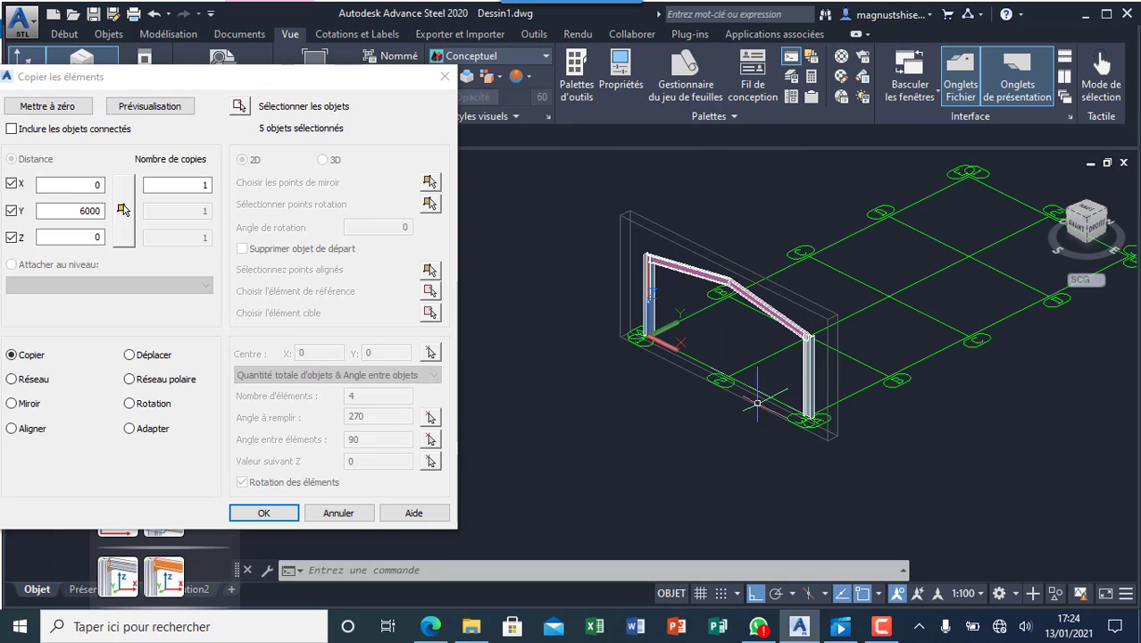
- Set the number of copies to 4 and create the copied portal frames along the grid
{"action": "scroll", "coordinate": [536, 366], "scroll_direction": "down", "scroll_amount": 5}
{"action": "scroll", "coordinate": [527, 339], "scroll_direction": "up", "scroll_amount": 1}
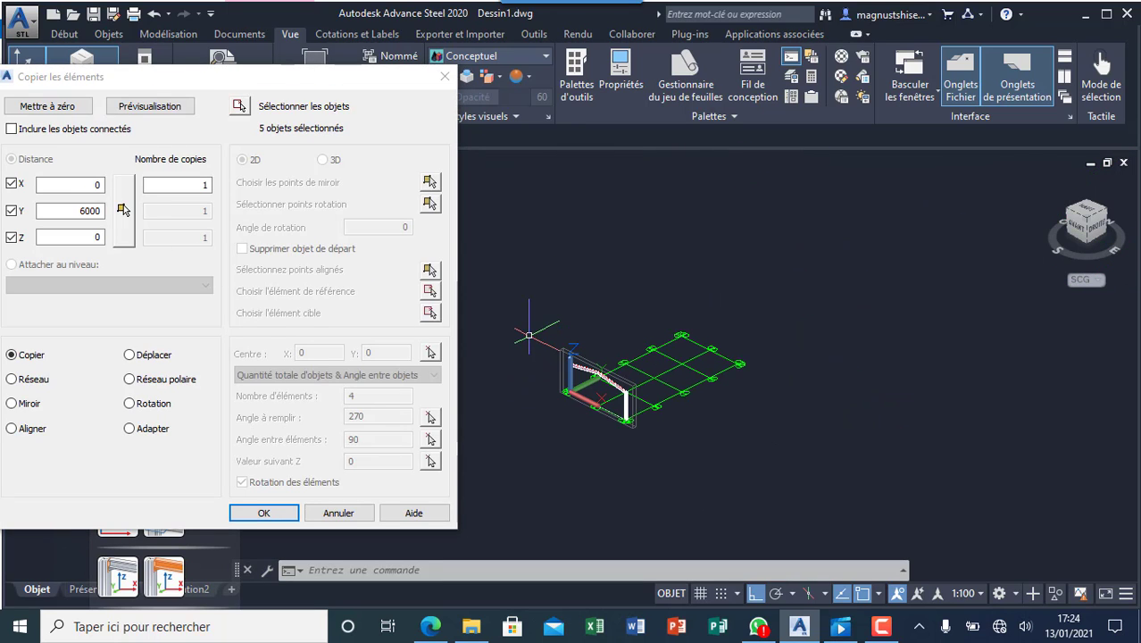
{"action": "scroll", "coordinate": [635, 384], "scroll_direction": "up", "scroll_amount": 3}
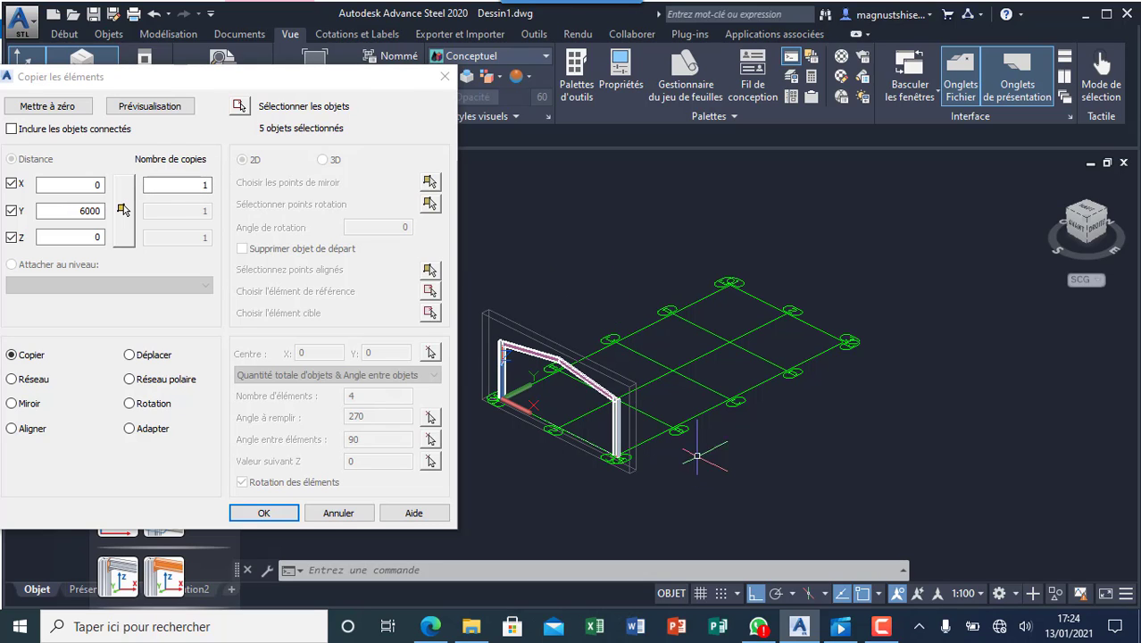
{"action": "double_click", "coordinate": [191, 193]}
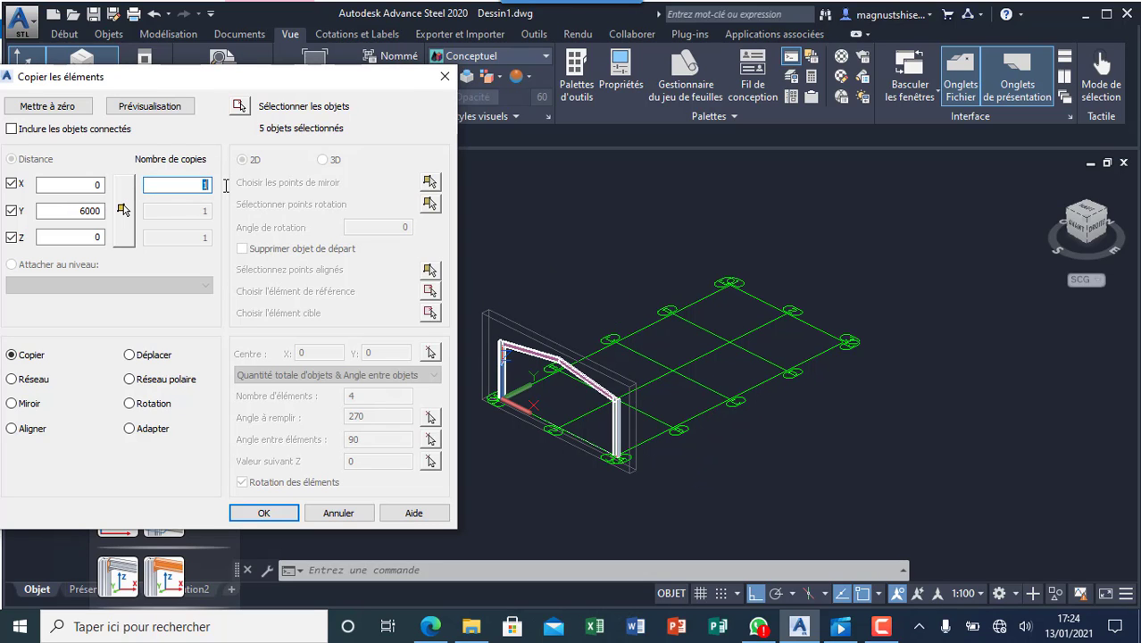
{"action": "type", "text": "4"}
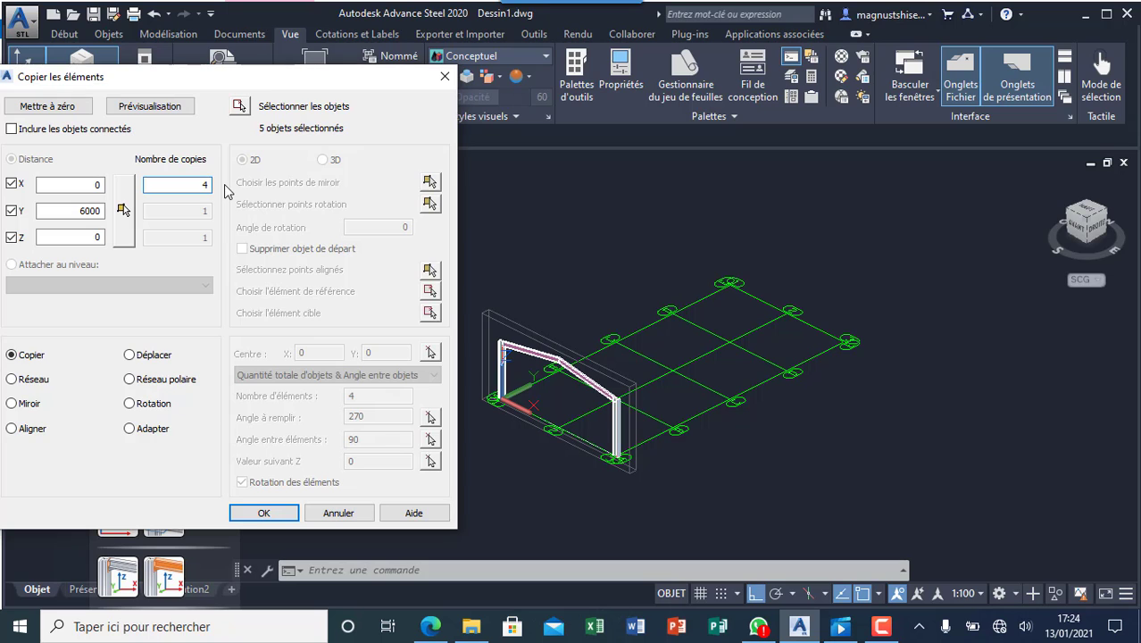
{"action": "left_click", "coordinate": [265, 513]}
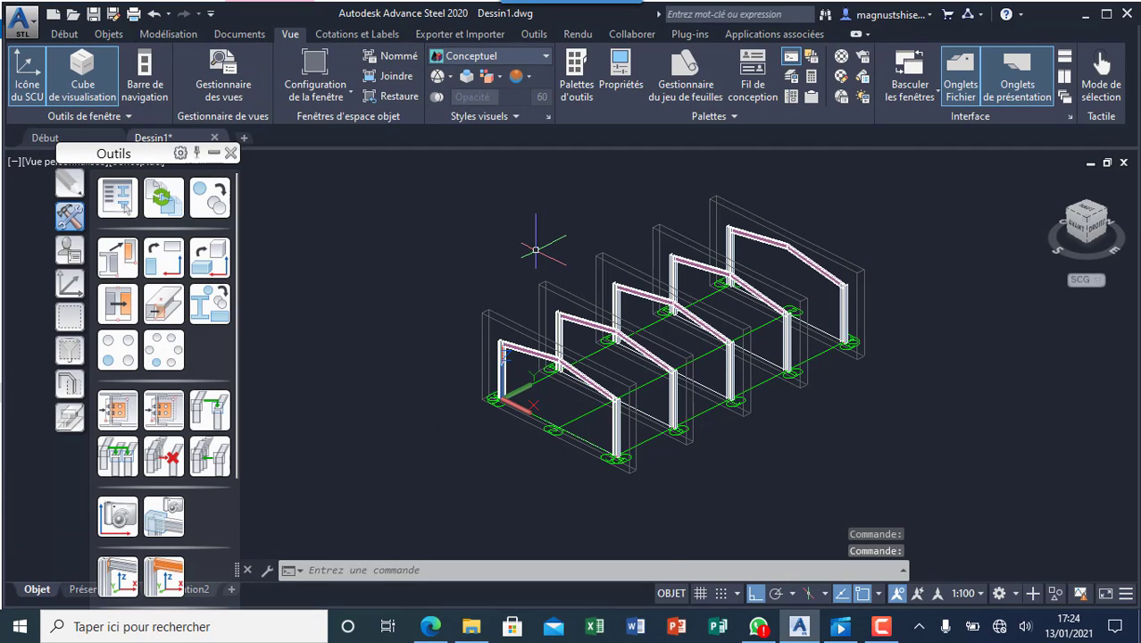
{"action": "scroll", "coordinate": [535, 250], "scroll_direction": "up", "scroll_amount": 3}
{"action": "scroll", "coordinate": [535, 248], "scroll_direction": "down", "scroll_amount": 4}
{"action": "scroll", "coordinate": [608, 236], "scroll_direction": "up", "scroll_amount": 3}
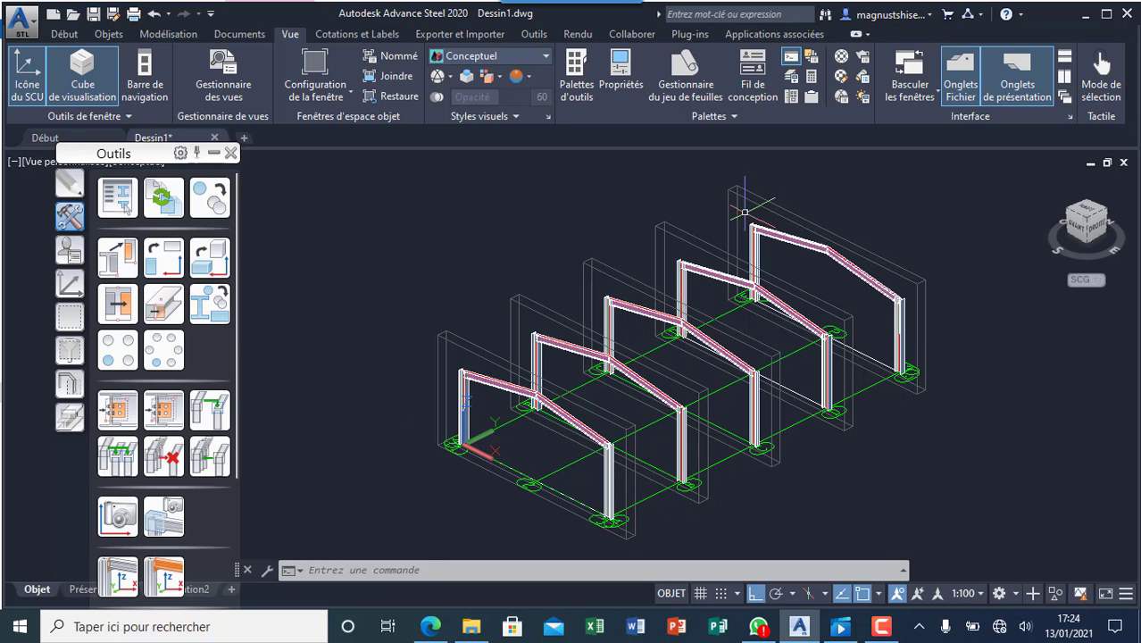
{"action": "scroll", "coordinate": [420, 335], "scroll_direction": "down", "scroll_amount": 3}
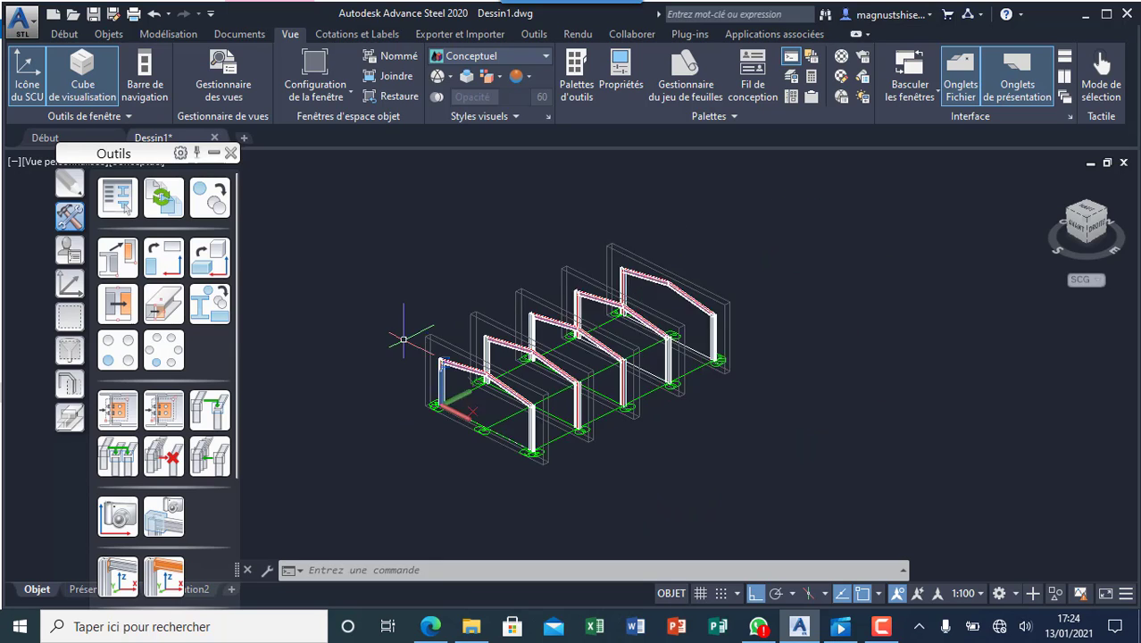
{"action": "scroll", "coordinate": [472, 428], "scroll_direction": "up", "scroll_amount": 2}
{"action": "scroll", "coordinate": [473, 430], "scroll_direction": "up", "scroll_amount": 2}
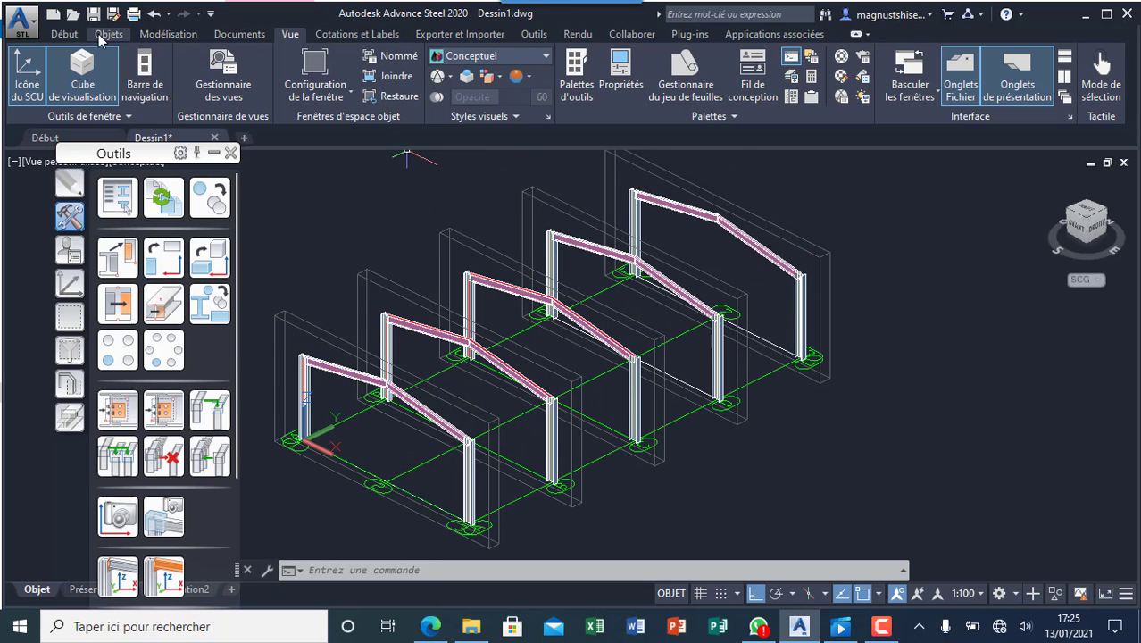
- Start the I-section beam command and check that the Nodal, Intersection and Extension object snaps are active
{"action": "left_click", "coordinate": [77, 36]}
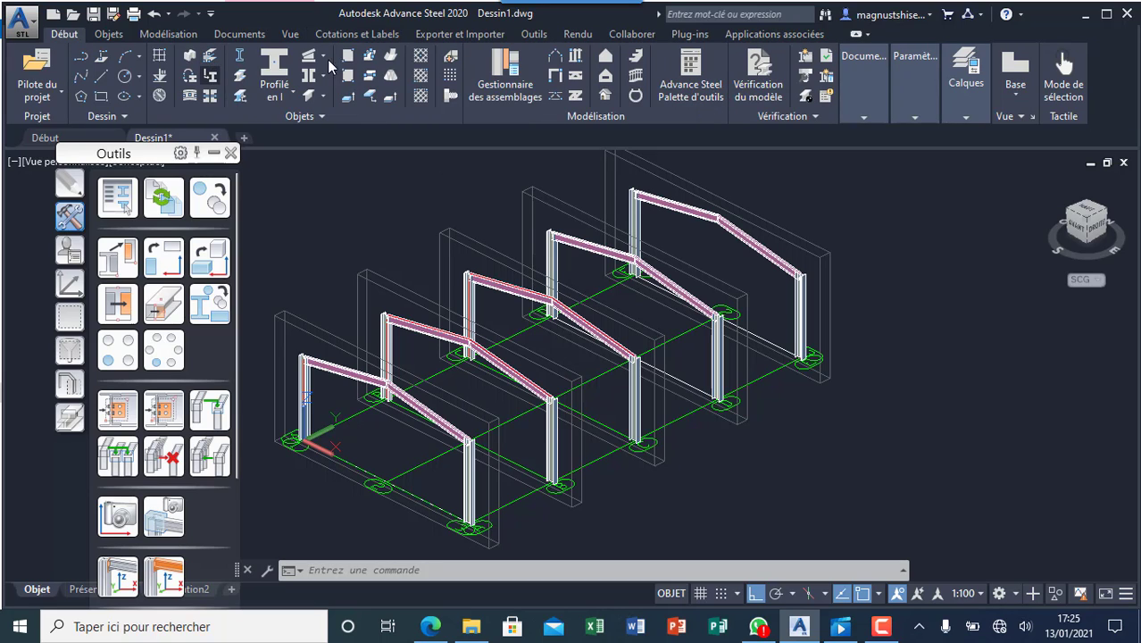
{"action": "left_click", "coordinate": [275, 64]}
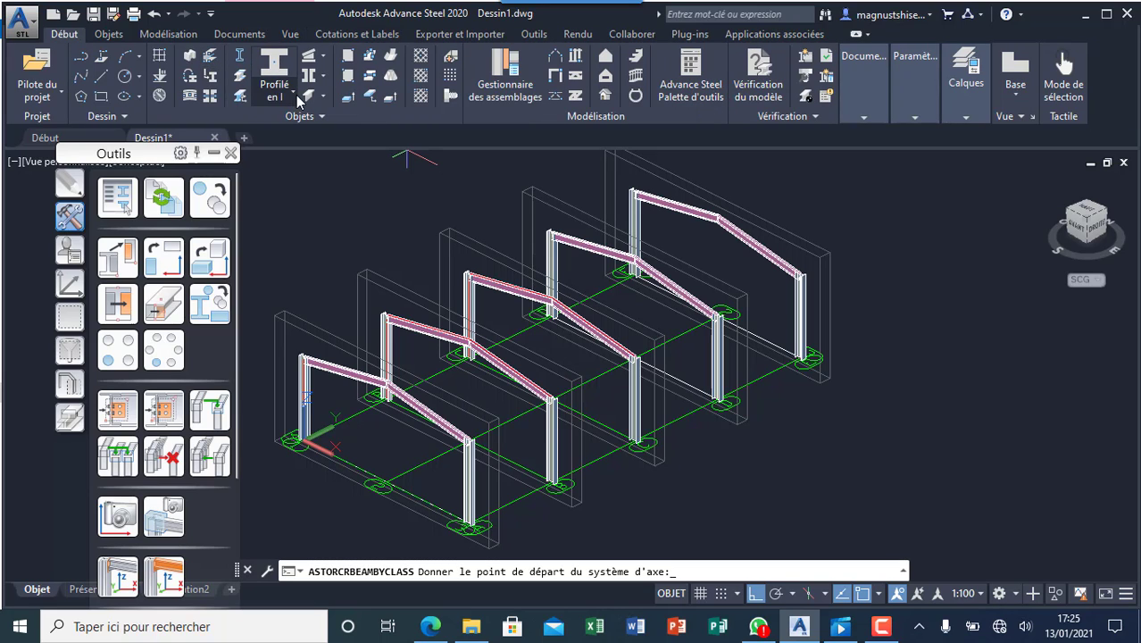
{"action": "left_click", "coordinate": [292, 98]}
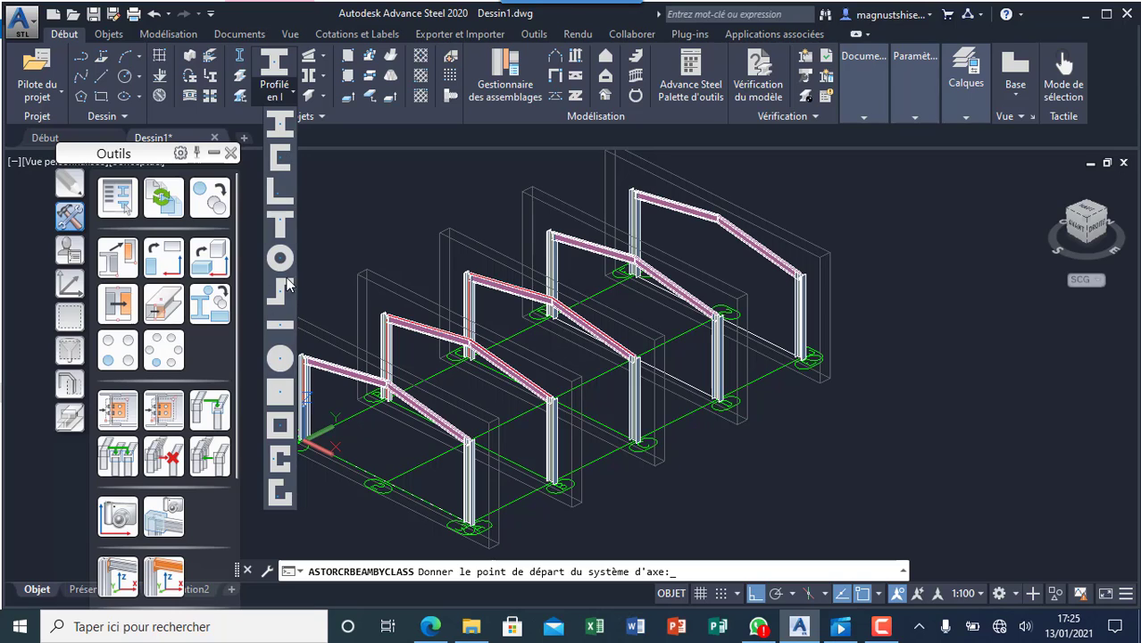
{"action": "left_click", "coordinate": [275, 72]}
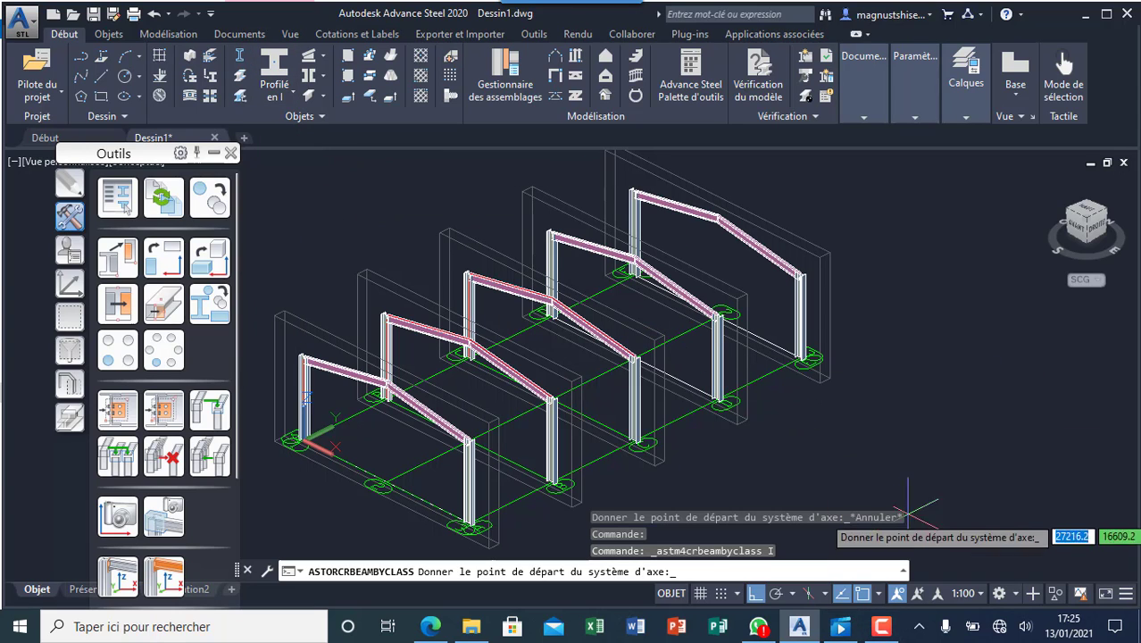
{"action": "left_click", "coordinate": [878, 594]}
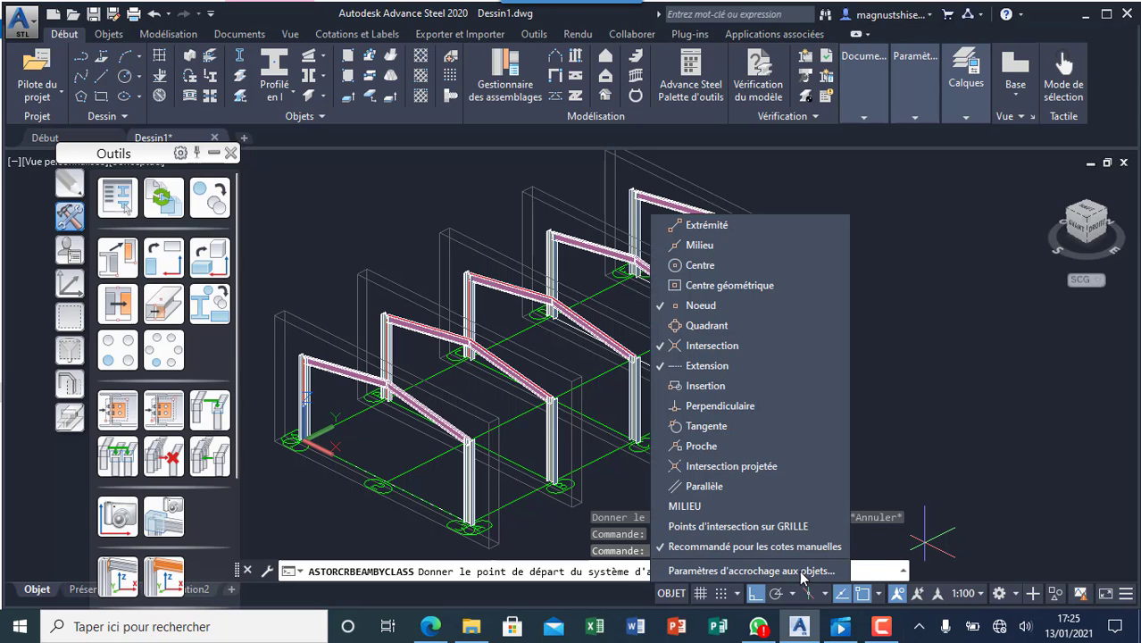
{"action": "left_click", "coordinate": [735, 571]}
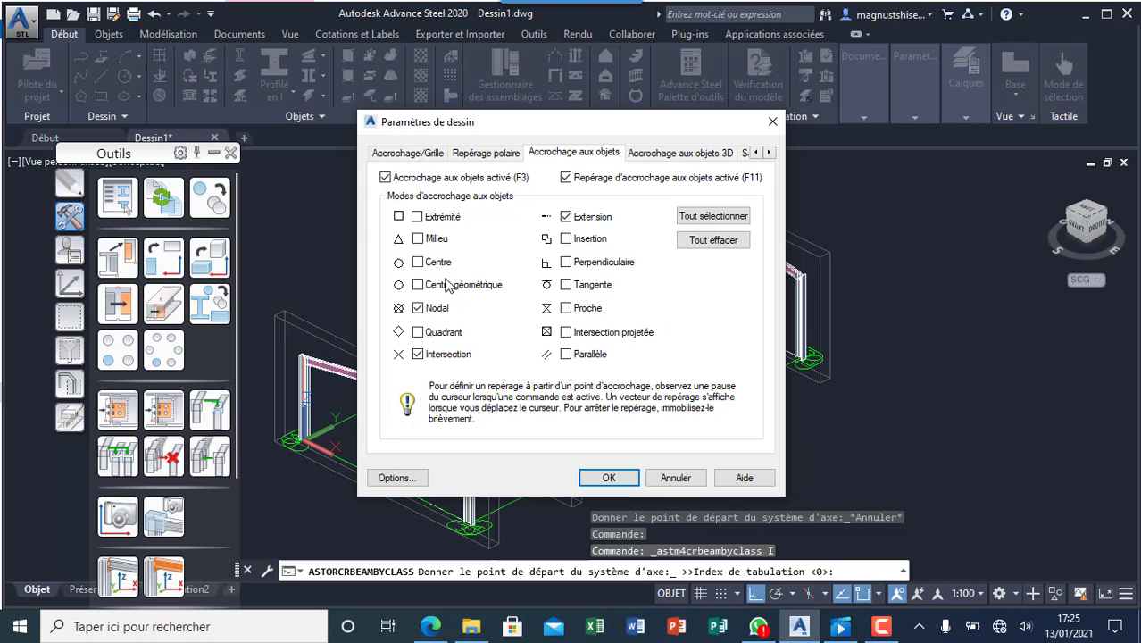
{"action": "left_click", "coordinate": [610, 478]}
- Create an I-section eave beam along axis 3 between the column tops of the first and second portal frames
{"action": "scroll", "coordinate": [848, 355], "scroll_direction": "down", "scroll_amount": 3}
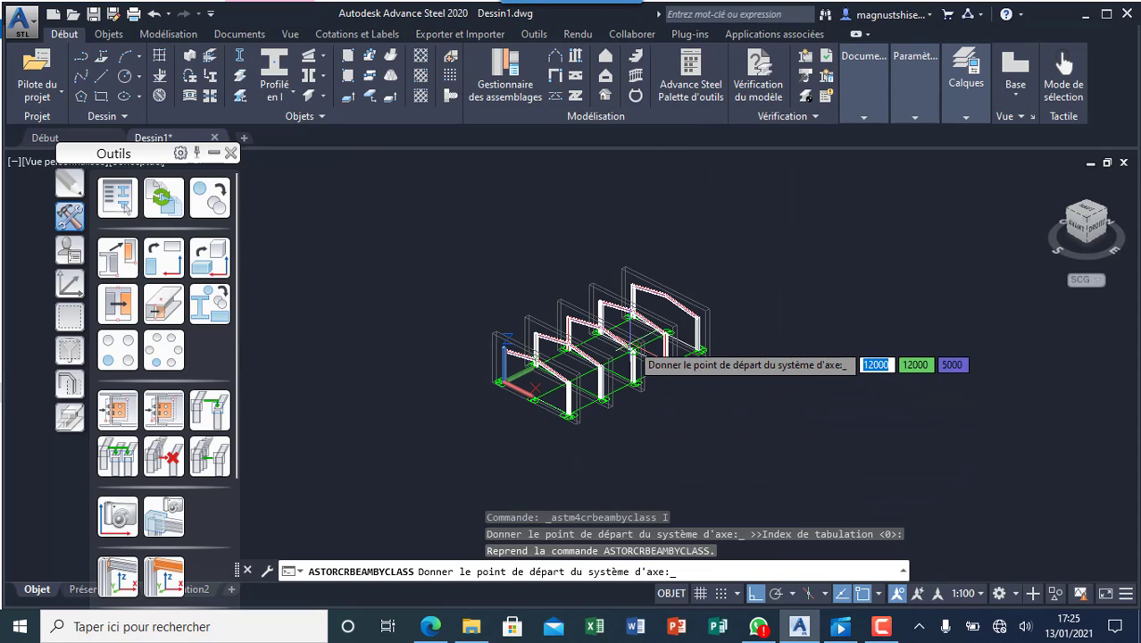
{"action": "scroll", "coordinate": [571, 413], "scroll_direction": "up", "scroll_amount": 3}
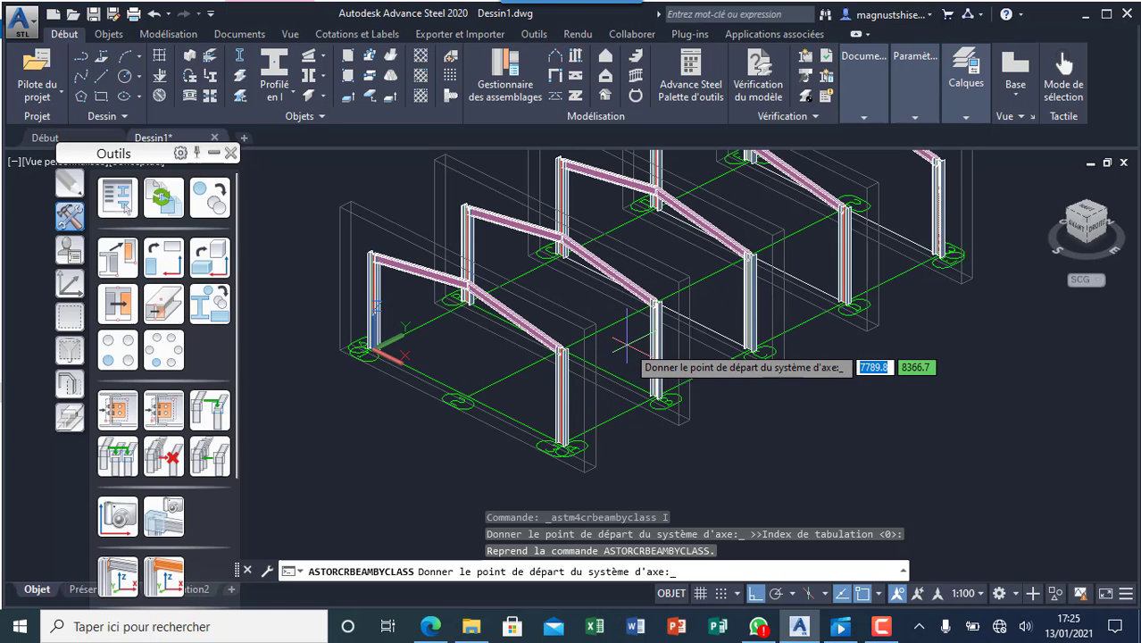
{"action": "scroll", "coordinate": [607, 343], "scroll_direction": "up", "scroll_amount": 4}
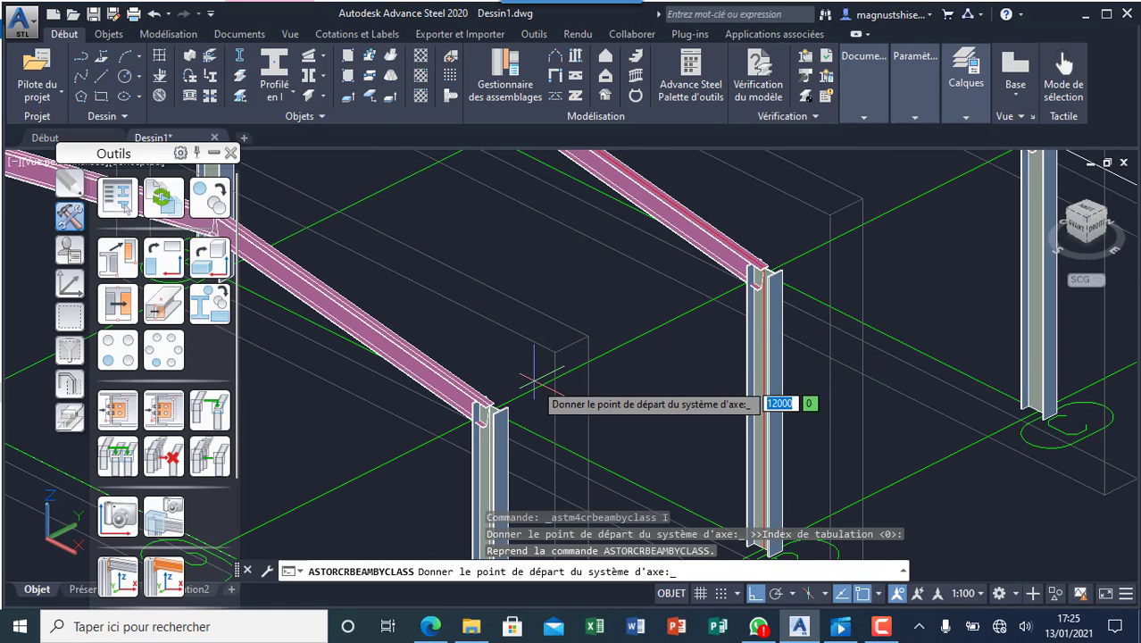
{"action": "left_click", "coordinate": [492, 403]}
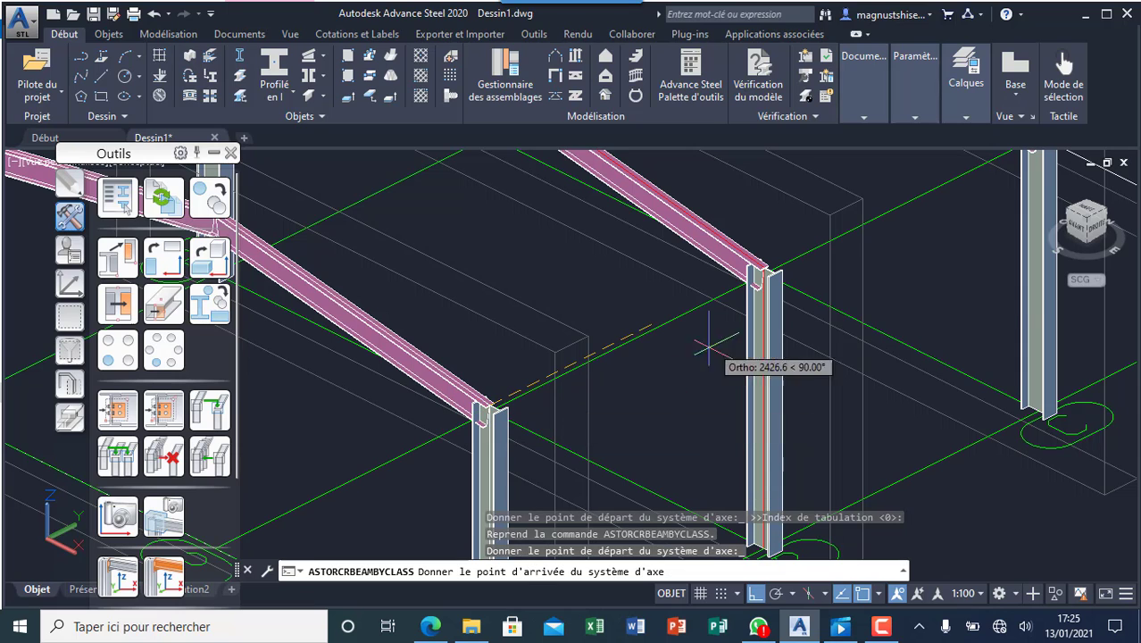
{"action": "left_click", "coordinate": [766, 268]}
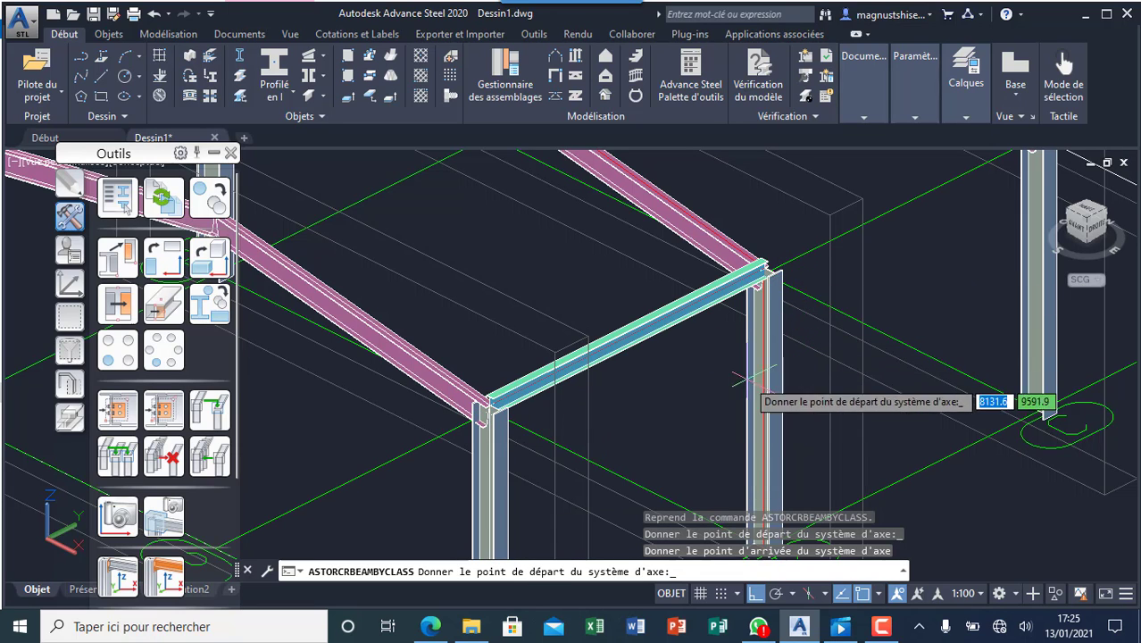
- Continue the axis 3 eave line with an I-section beam between the column tops of the second and third frames
{"action": "scroll", "coordinate": [687, 402], "scroll_direction": "down", "scroll_amount": 4}
{"action": "scroll", "coordinate": [710, 418], "scroll_direction": "down", "scroll_amount": 3}
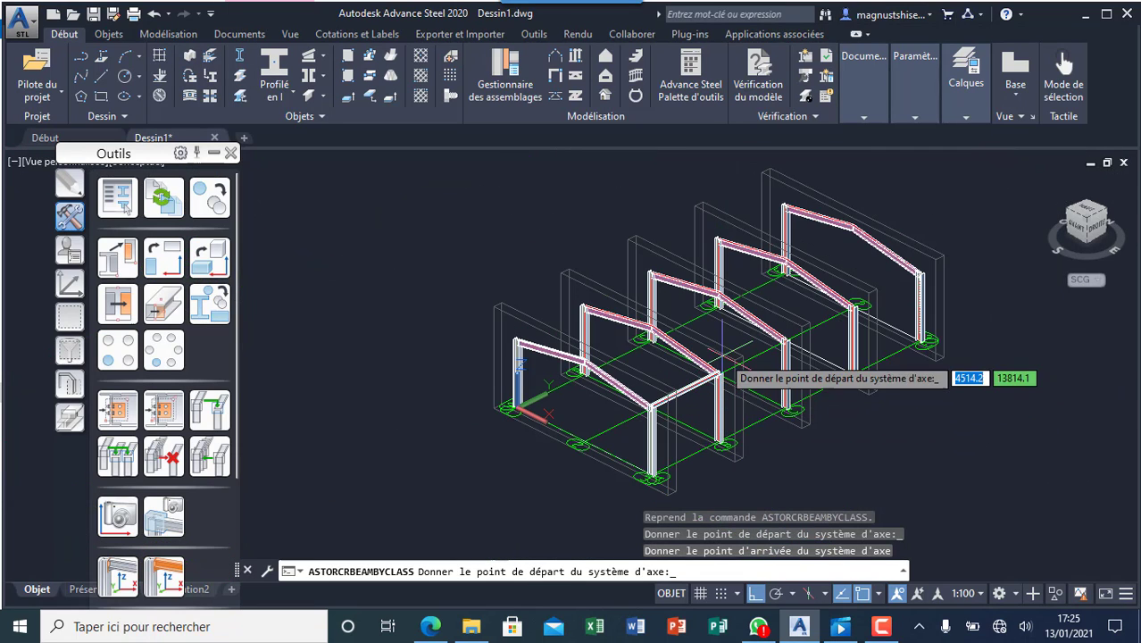
{"action": "scroll", "coordinate": [718, 353], "scroll_direction": "up", "scroll_amount": 5}
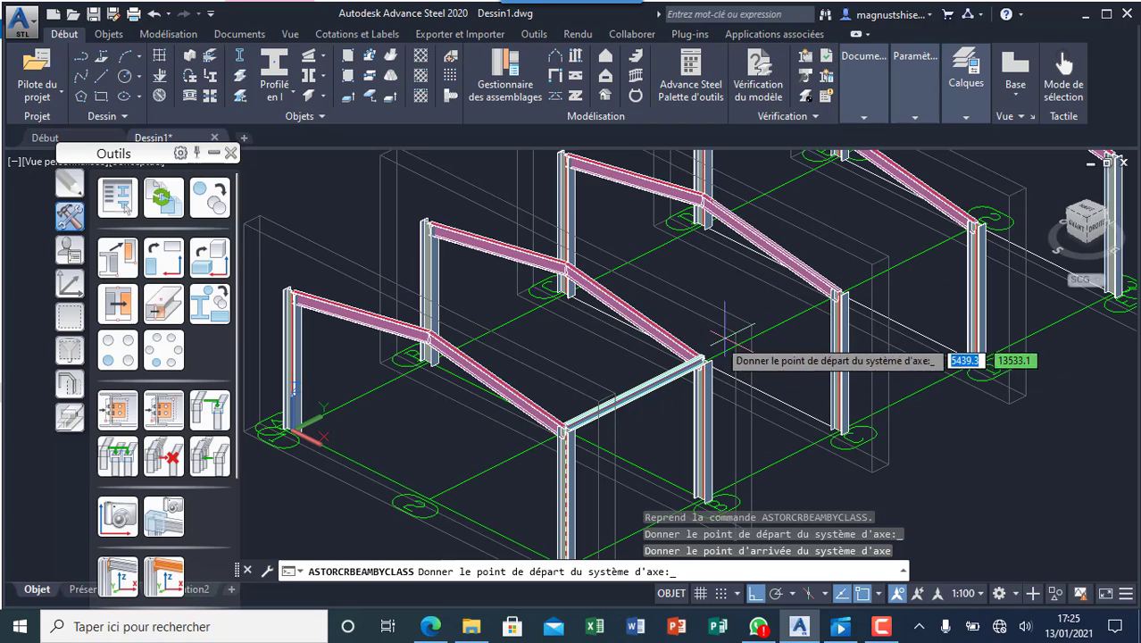
{"action": "scroll", "coordinate": [712, 356], "scroll_direction": "up", "scroll_amount": 2}
{"action": "left_click", "coordinate": [667, 332]}
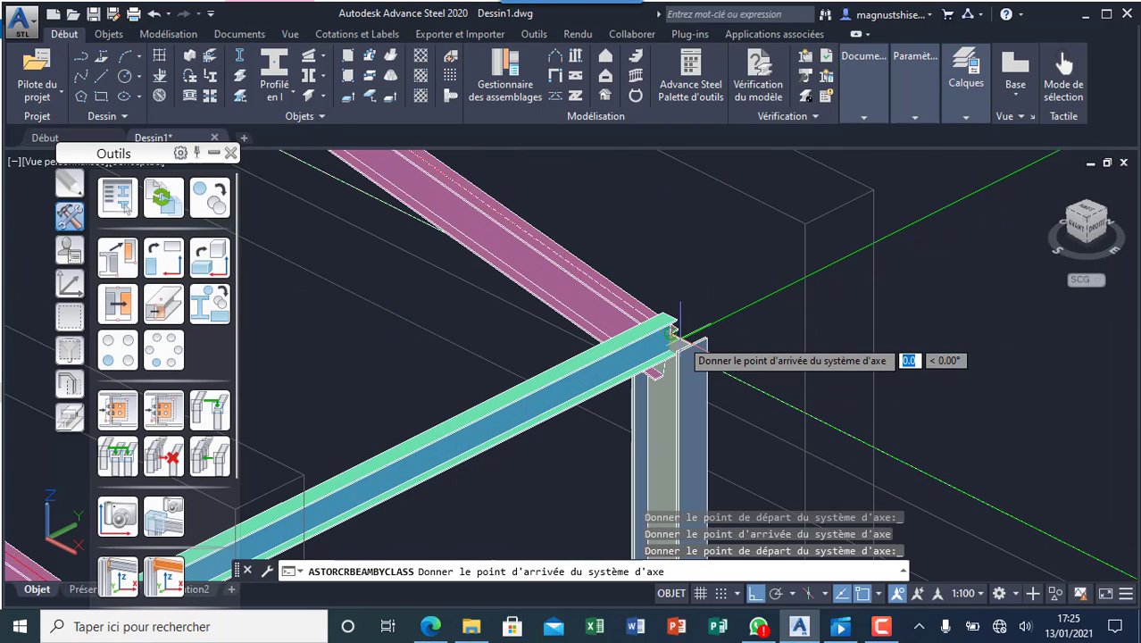
{"action": "scroll", "coordinate": [676, 337], "scroll_direction": "down", "scroll_amount": 5}
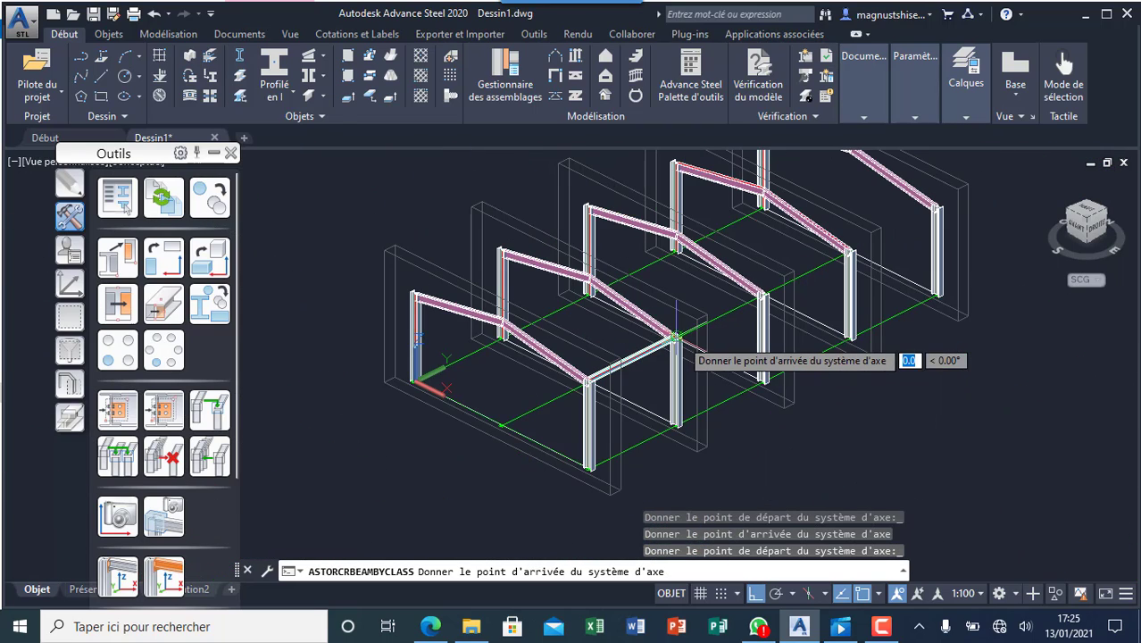
{"action": "left_click", "coordinate": [767, 297]}
- Add an I-section eave beam along axis 3 between the column tops of the third and fourth frames
{"action": "scroll", "coordinate": [571, 366], "scroll_direction": "up", "scroll_amount": 5}
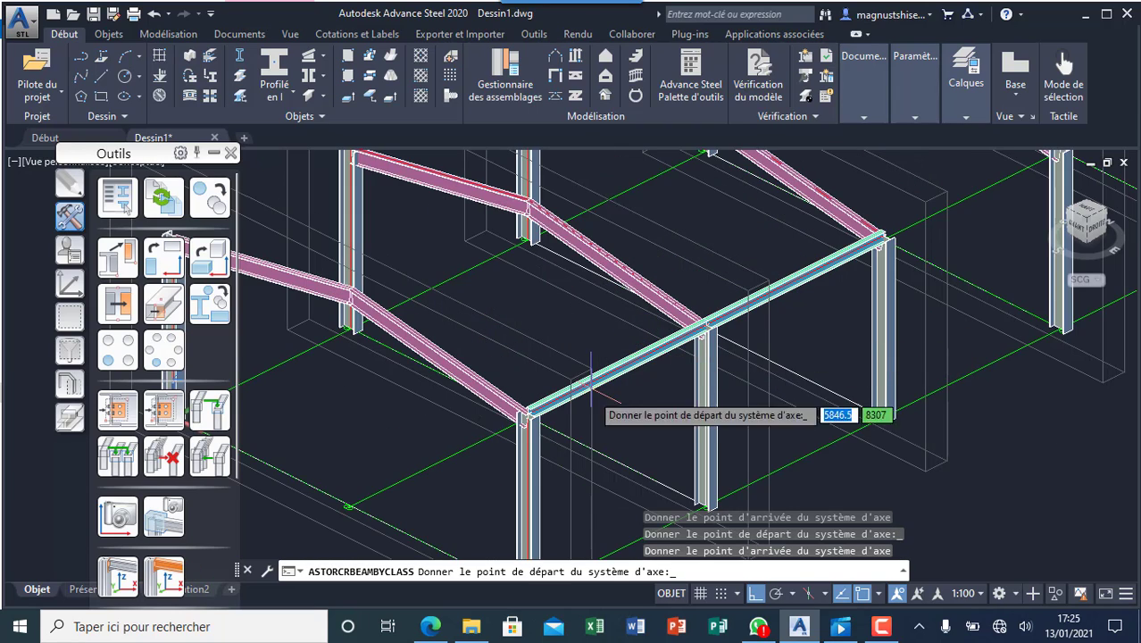
{"action": "scroll", "coordinate": [493, 433], "scroll_direction": "up", "scroll_amount": 1}
{"action": "scroll", "coordinate": [455, 456], "scroll_direction": "down", "scroll_amount": 4}
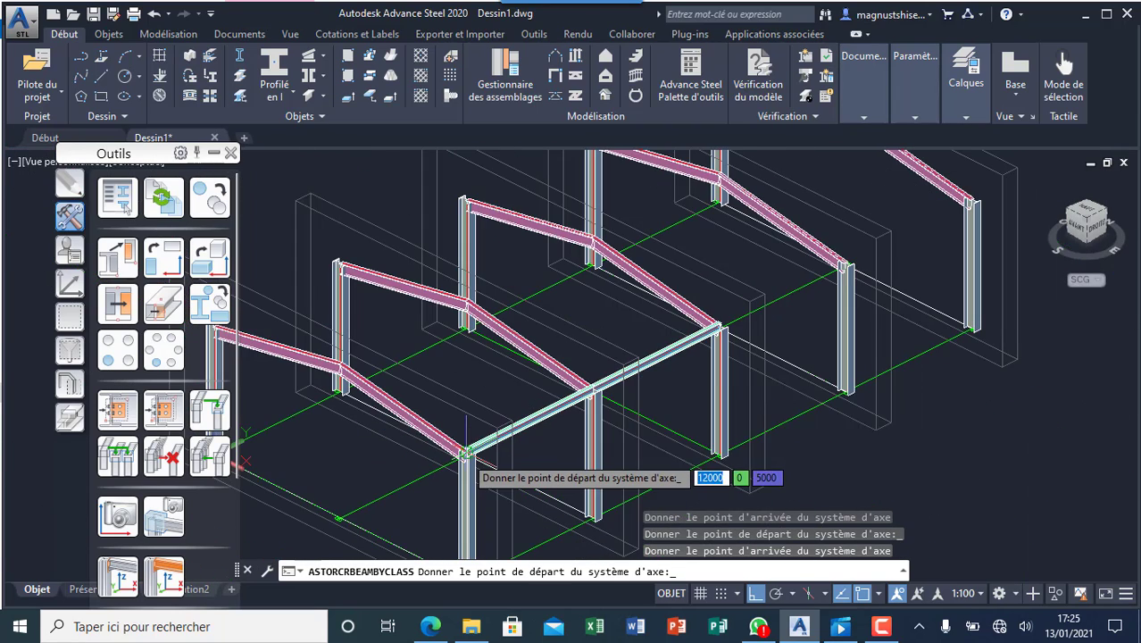
{"action": "scroll", "coordinate": [714, 357], "scroll_direction": "up", "scroll_amount": 3}
{"action": "left_click", "coordinate": [716, 310]}
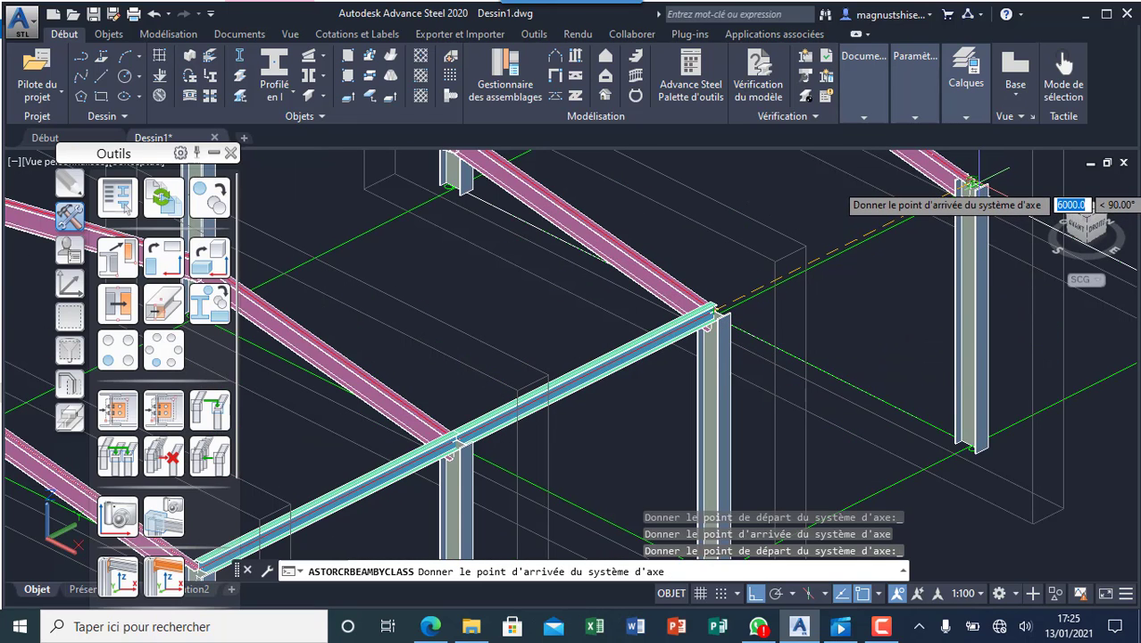
{"action": "left_click", "coordinate": [975, 183]}
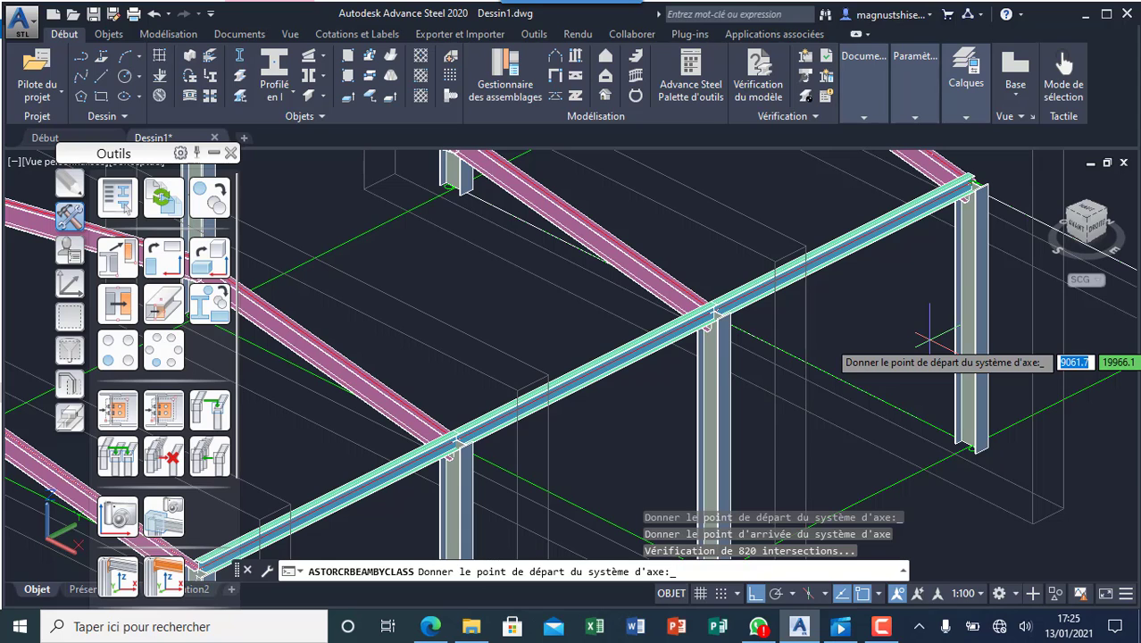
- End beam creation and set the eave beams' position offset to the top centre of the profile in their properties
{"action": "key", "text": "Return"}
{"action": "scroll", "coordinate": [929, 340], "scroll_direction": "up", "scroll_amount": 2}
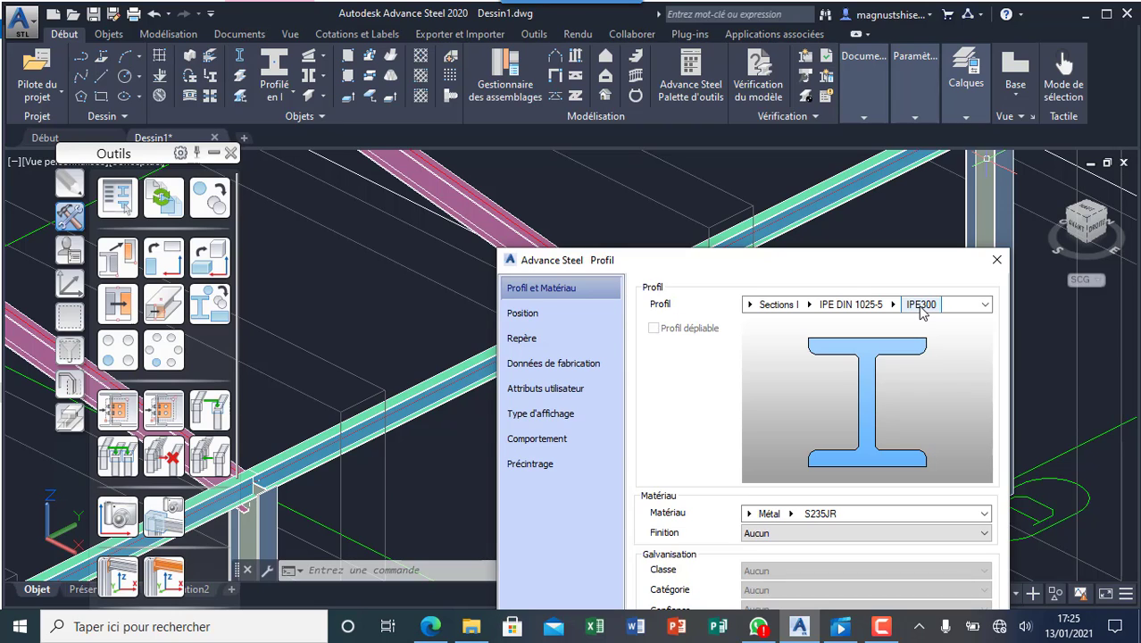
{"action": "left_click", "coordinate": [581, 314]}
{"action": "left_click_drag", "start_coordinate": [760, 262], "coordinate": [1008, 189]}
{"action": "scroll", "coordinate": [639, 289], "scroll_direction": "up", "scroll_amount": 2}
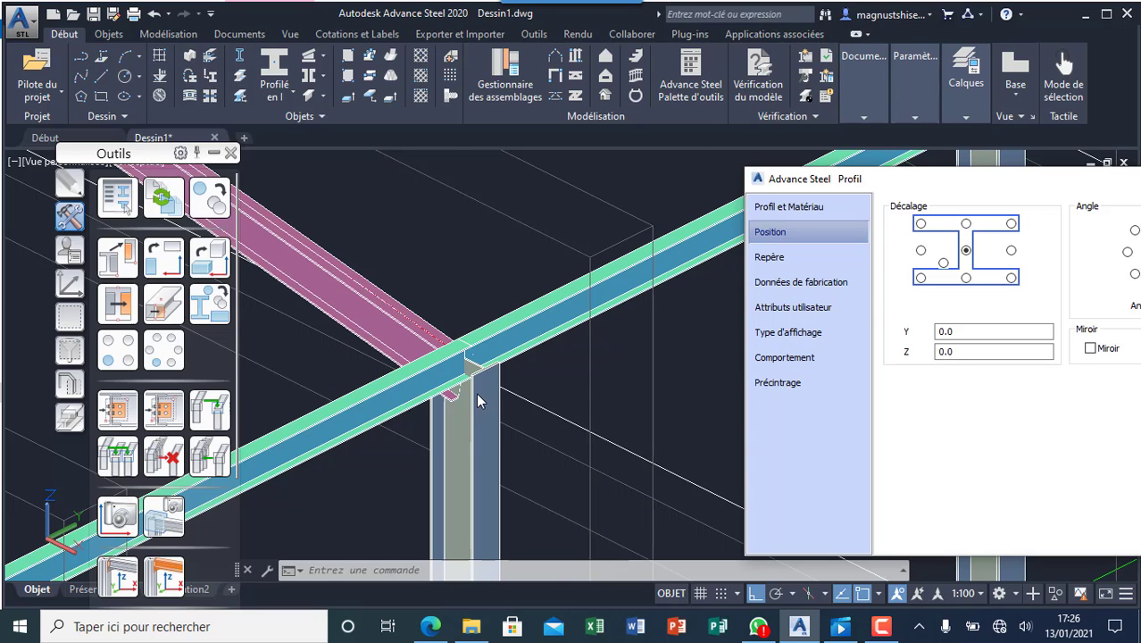
{"action": "scroll", "coordinate": [477, 385], "scroll_direction": "down", "scroll_amount": 3}
{"action": "scroll", "coordinate": [542, 354], "scroll_direction": "down", "scroll_amount": 5}
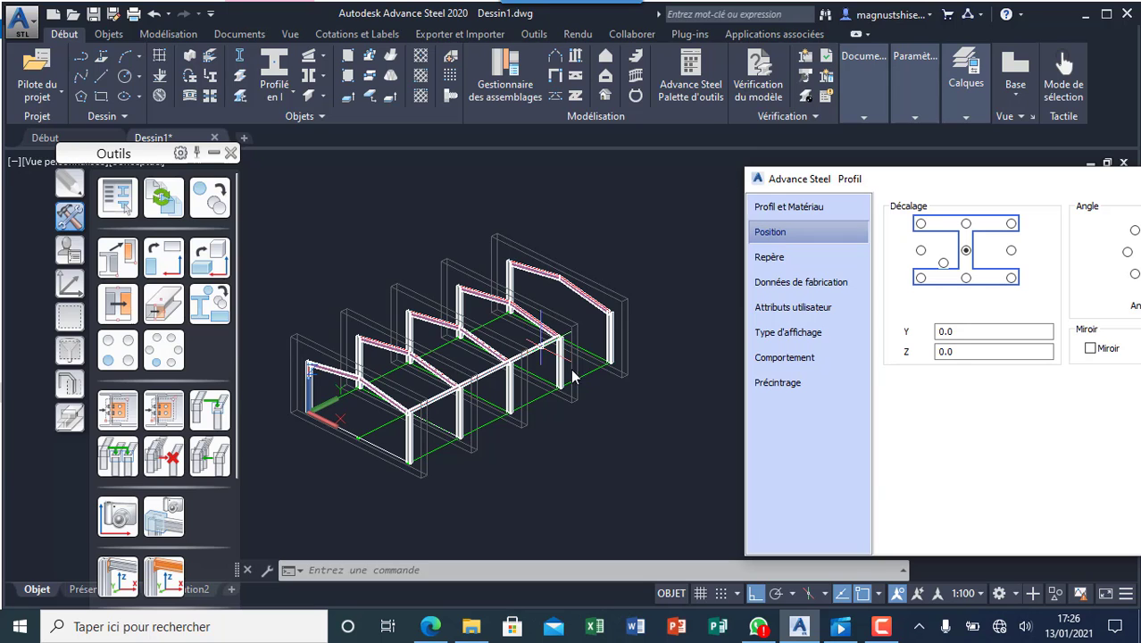
{"action": "scroll", "coordinate": [572, 378], "scroll_direction": "up", "scroll_amount": 5}
{"action": "scroll", "coordinate": [521, 349], "scroll_direction": "down", "scroll_amount": 5}
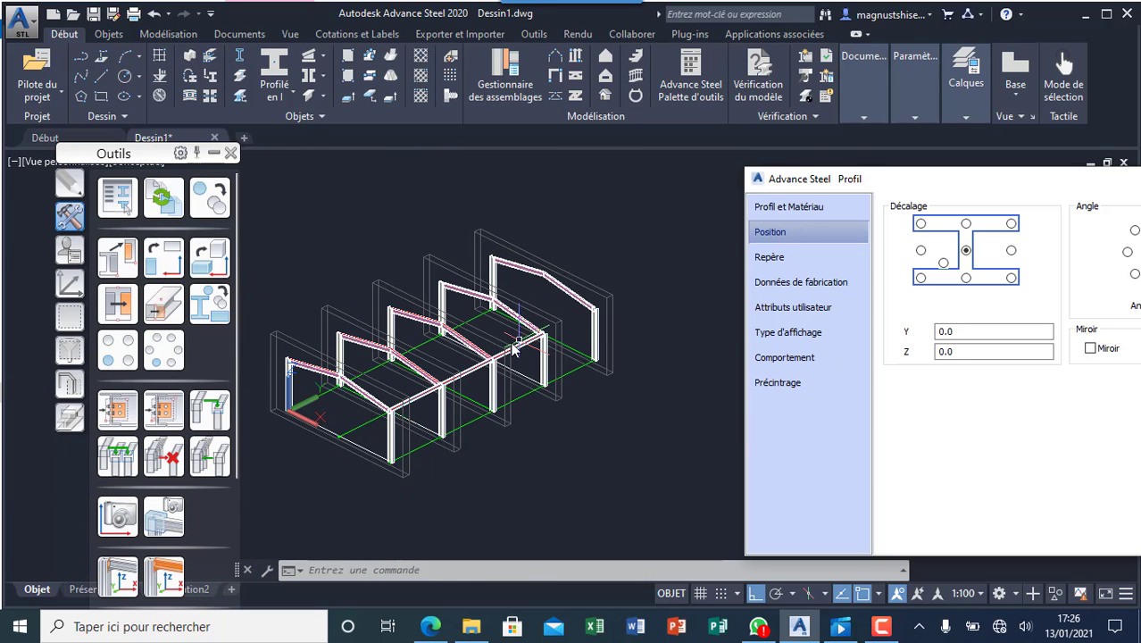
{"action": "scroll", "coordinate": [511, 348], "scroll_direction": "up", "scroll_amount": 3}
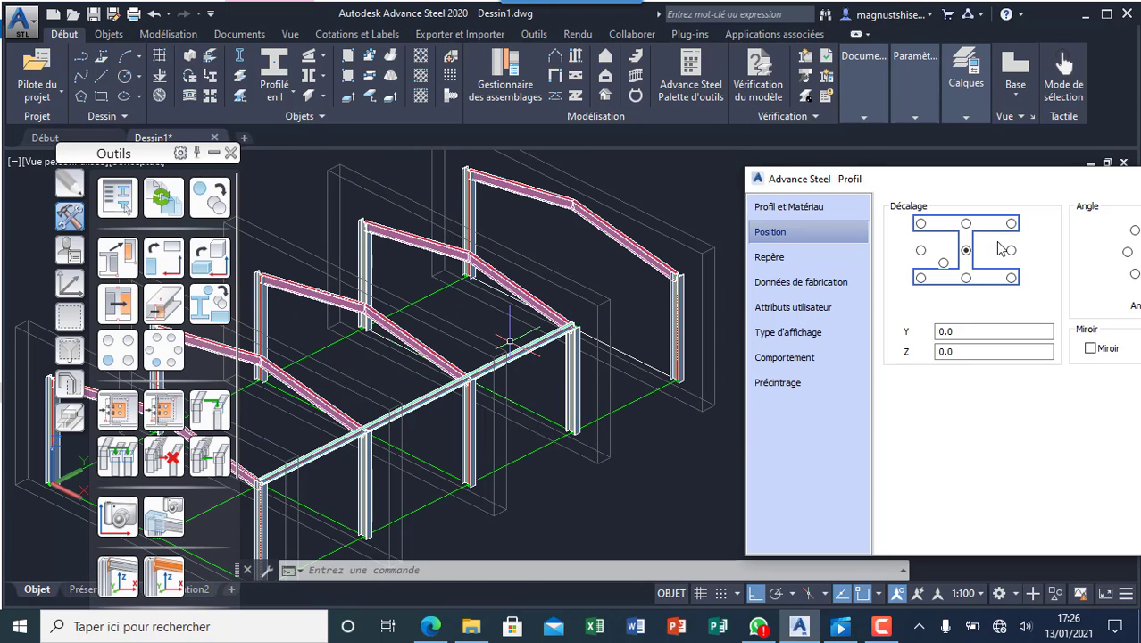
{"action": "left_click", "coordinate": [967, 224]}
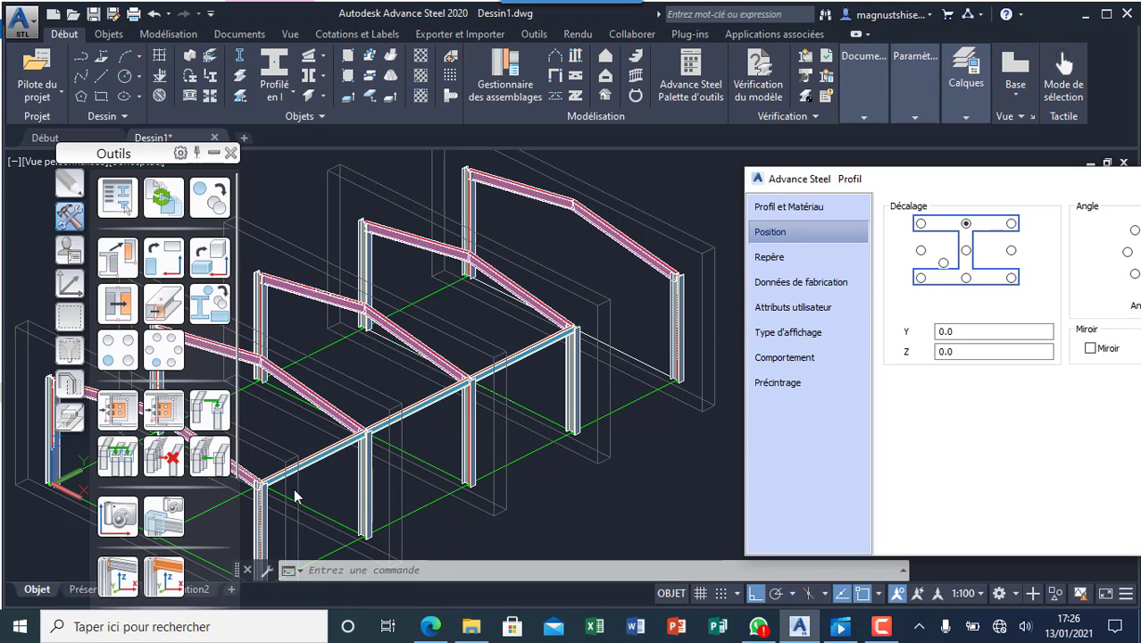
- Examine how the offset eave beams line up with the column tops and rafter ends along axis 3
{"action": "scroll", "coordinate": [330, 497], "scroll_direction": "down", "scroll_amount": 5}
{"action": "scroll", "coordinate": [347, 448], "scroll_direction": "up", "scroll_amount": 6}
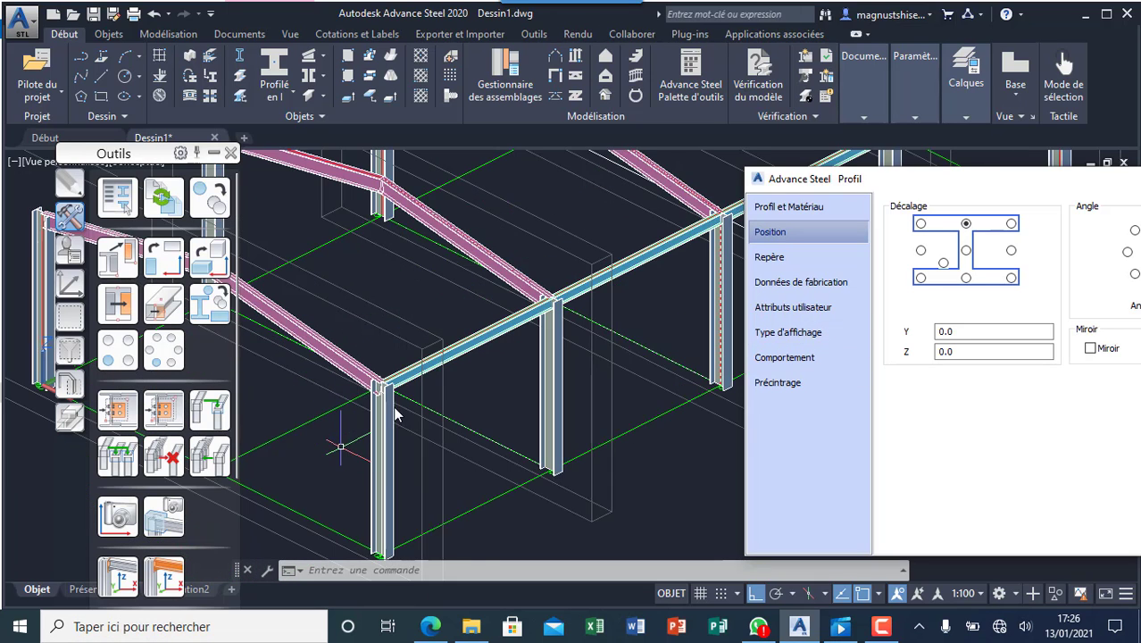
{"action": "scroll", "coordinate": [408, 373], "scroll_direction": "up", "scroll_amount": 3}
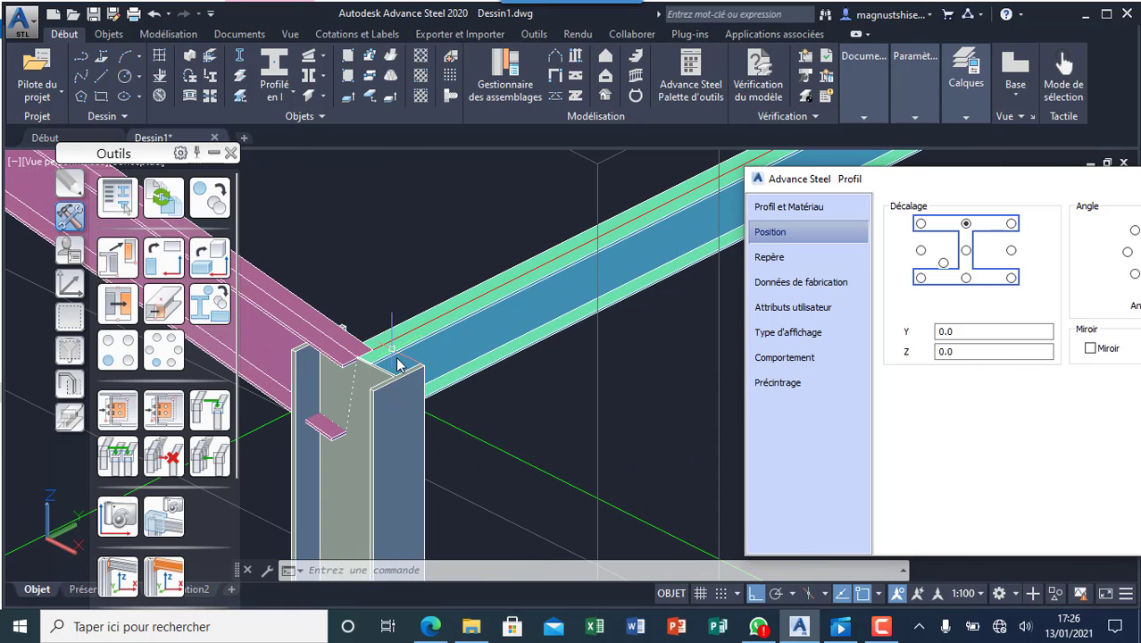
{"action": "scroll", "coordinate": [334, 395], "scroll_direction": "down", "scroll_amount": 6}
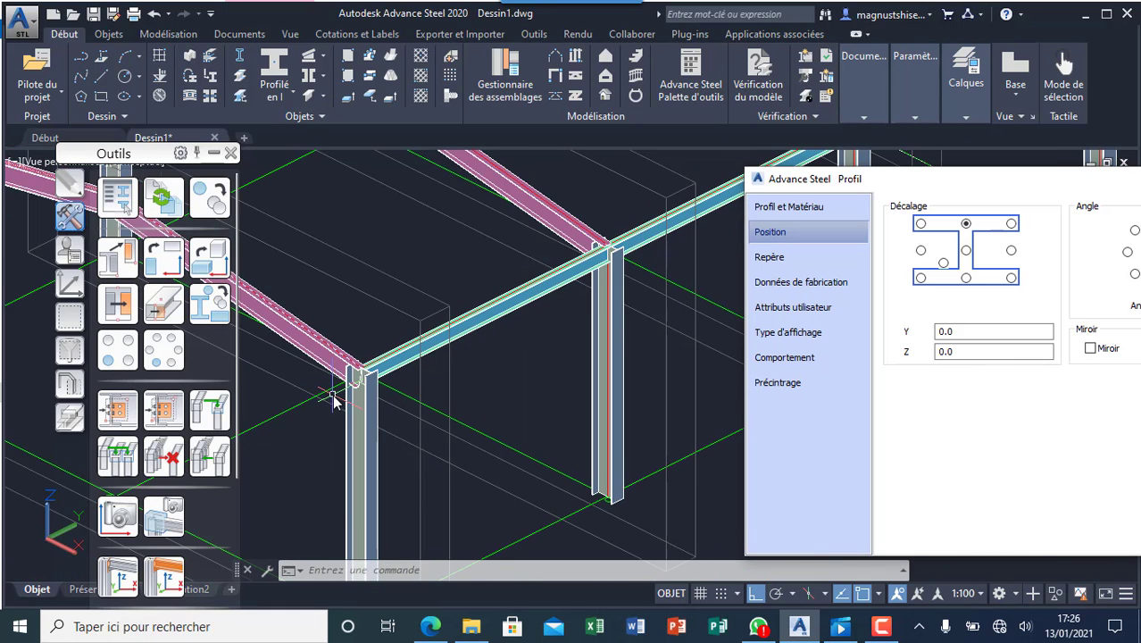
{"action": "scroll", "coordinate": [523, 298], "scroll_direction": "up", "scroll_amount": 6}
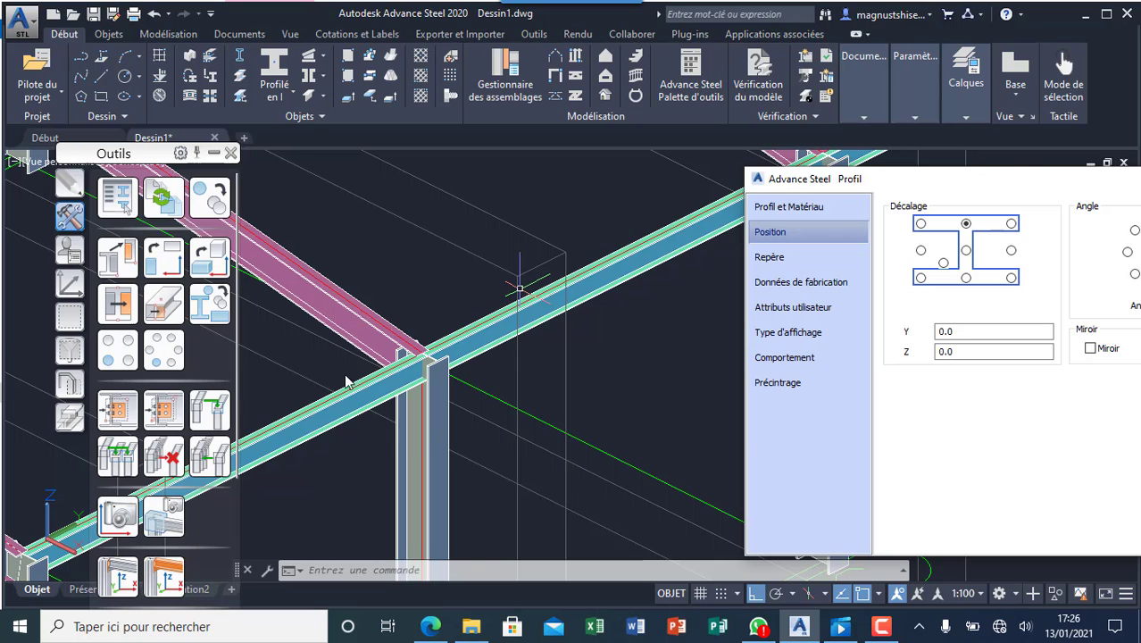
{"action": "scroll", "coordinate": [347, 382], "scroll_direction": "down", "scroll_amount": 6}
{"action": "scroll", "coordinate": [466, 314], "scroll_direction": "up", "scroll_amount": 3}
{"action": "scroll", "coordinate": [400, 348], "scroll_direction": "up", "scroll_amount": 5}
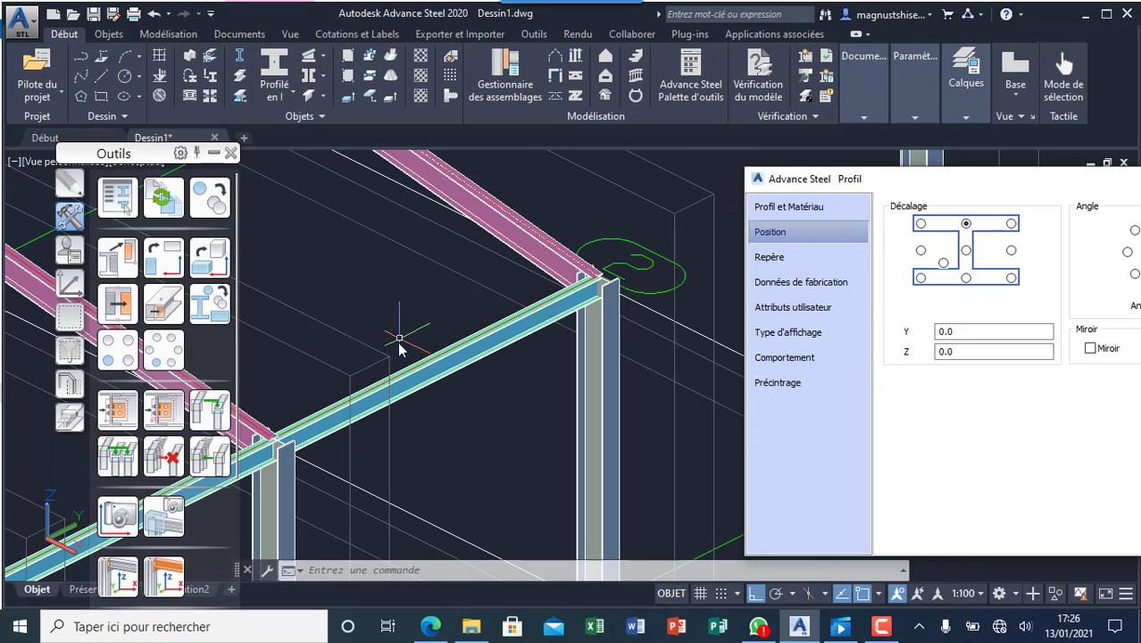
{"action": "scroll", "coordinate": [291, 425], "scroll_direction": "up", "scroll_amount": 3}
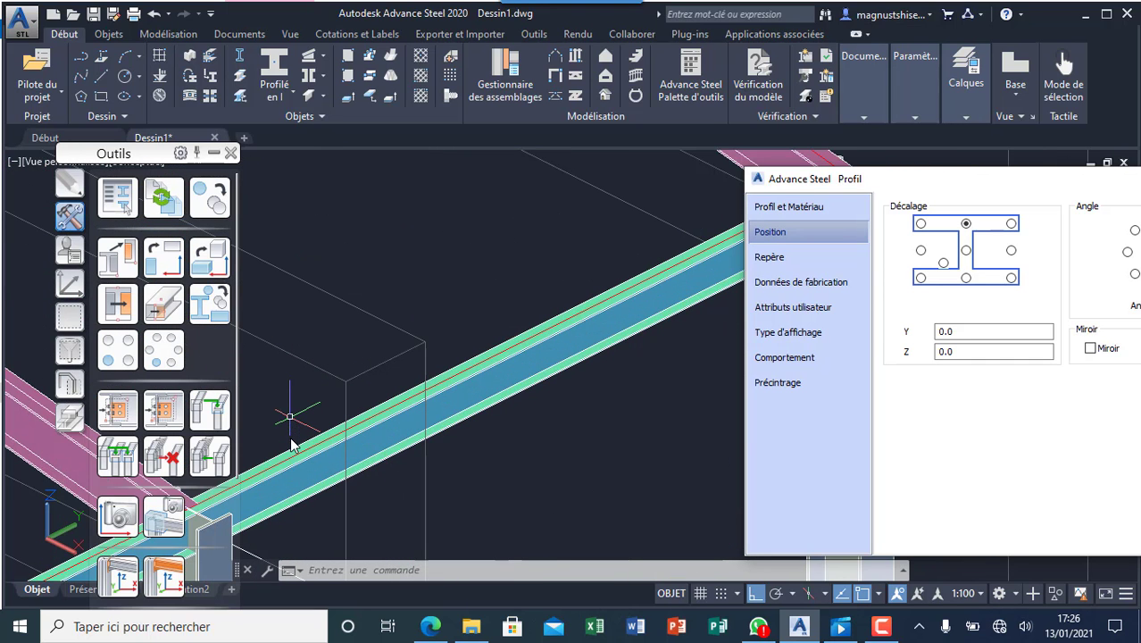
{"action": "scroll", "coordinate": [317, 447], "scroll_direction": "down", "scroll_amount": 3}
{"action": "scroll", "coordinate": [428, 382], "scroll_direction": "up", "scroll_amount": 4}
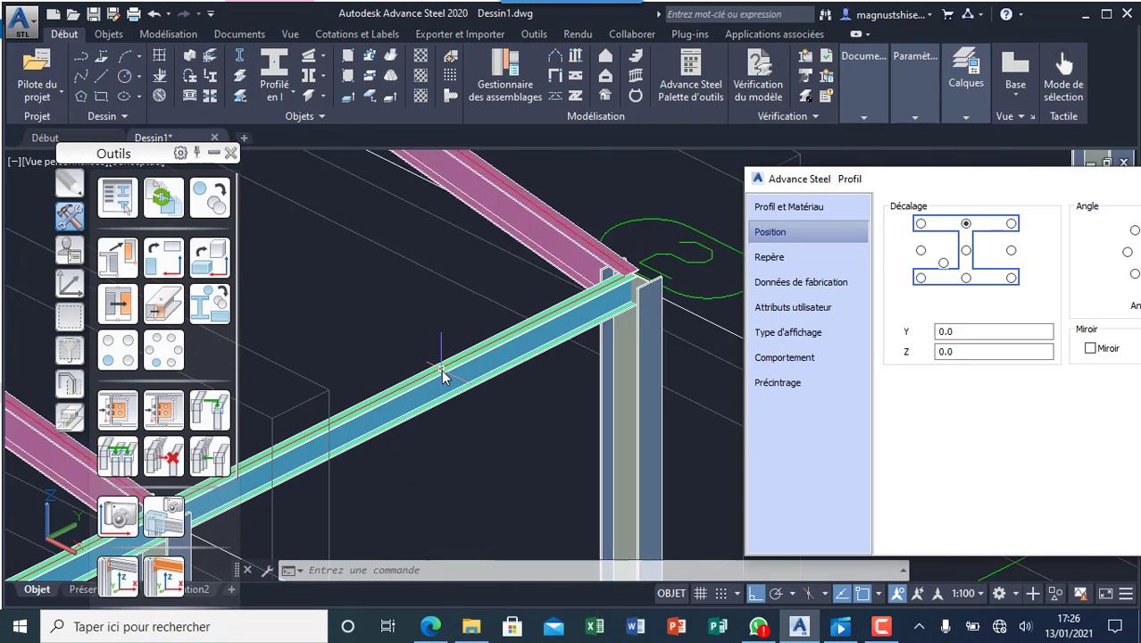
- Set the role of the selected axis 3 eave beams to Poutre in their properties and close the dialog
{"action": "scroll", "coordinate": [431, 374], "scroll_direction": "down", "scroll_amount": 2}
{"action": "scroll", "coordinate": [409, 386], "scroll_direction": "down", "scroll_amount": 2}
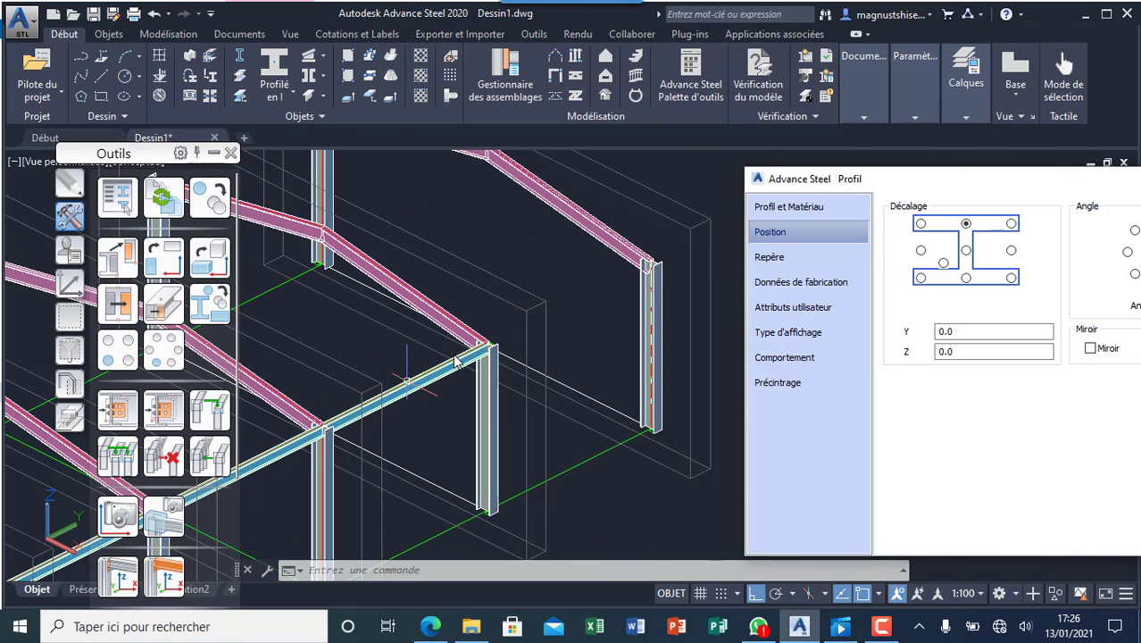
{"action": "scroll", "coordinate": [465, 344], "scroll_direction": "up", "scroll_amount": 3}
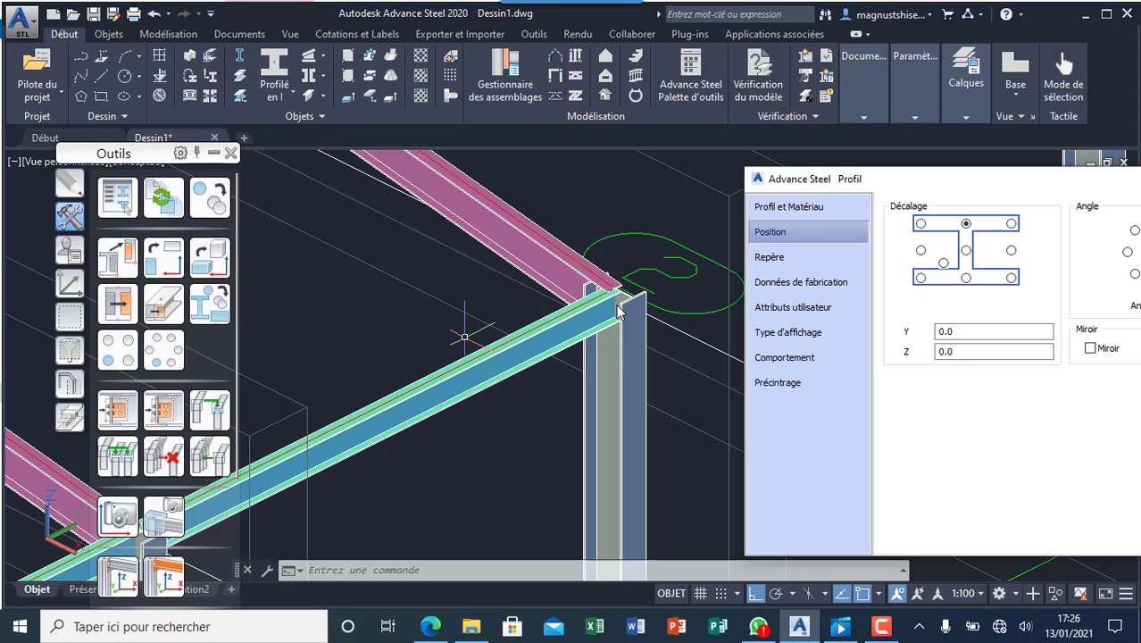
{"action": "scroll", "coordinate": [479, 402], "scroll_direction": "down", "scroll_amount": 5}
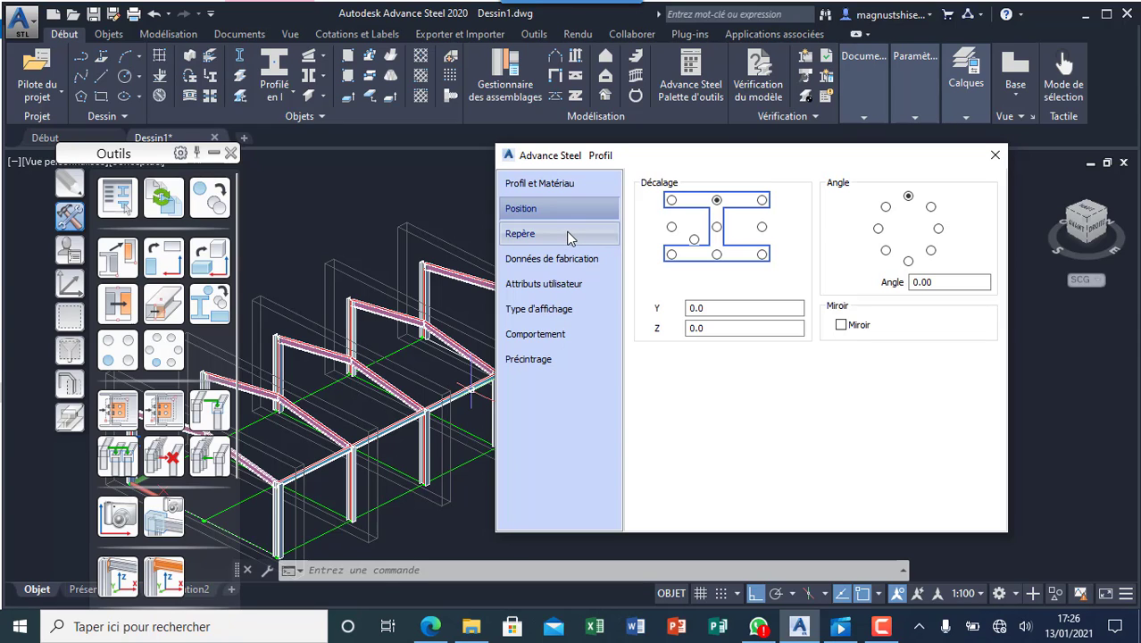
{"action": "left_click", "coordinate": [570, 236]}
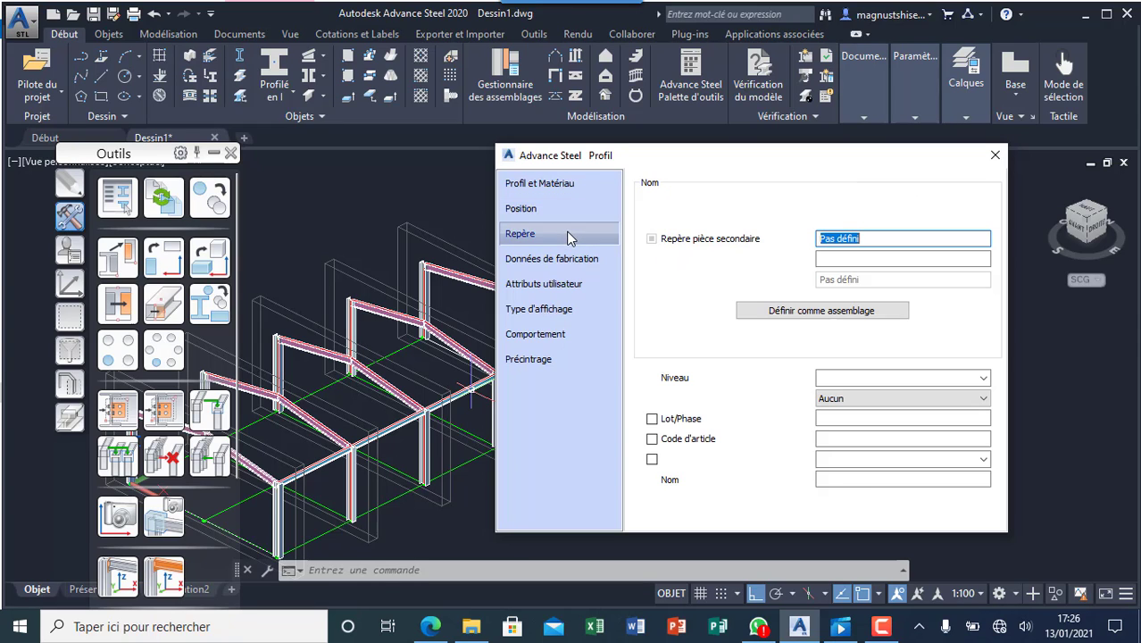
{"action": "left_click", "coordinate": [925, 399]}
{"action": "scroll", "coordinate": [895, 522], "scroll_direction": "down", "scroll_amount": 2}
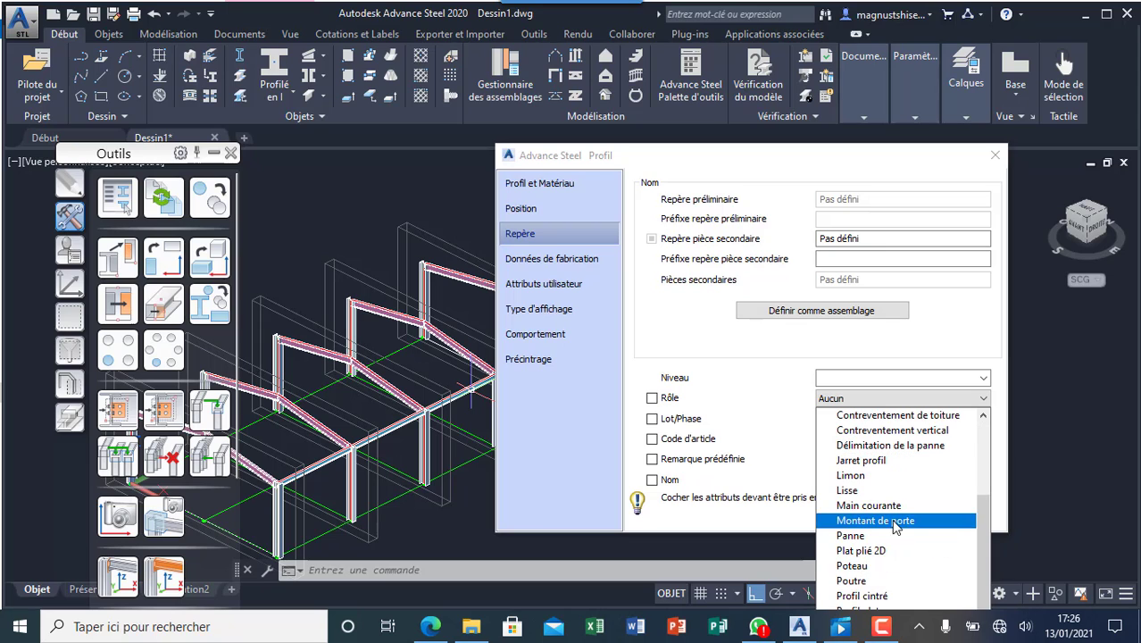
{"action": "left_click", "coordinate": [878, 581]}
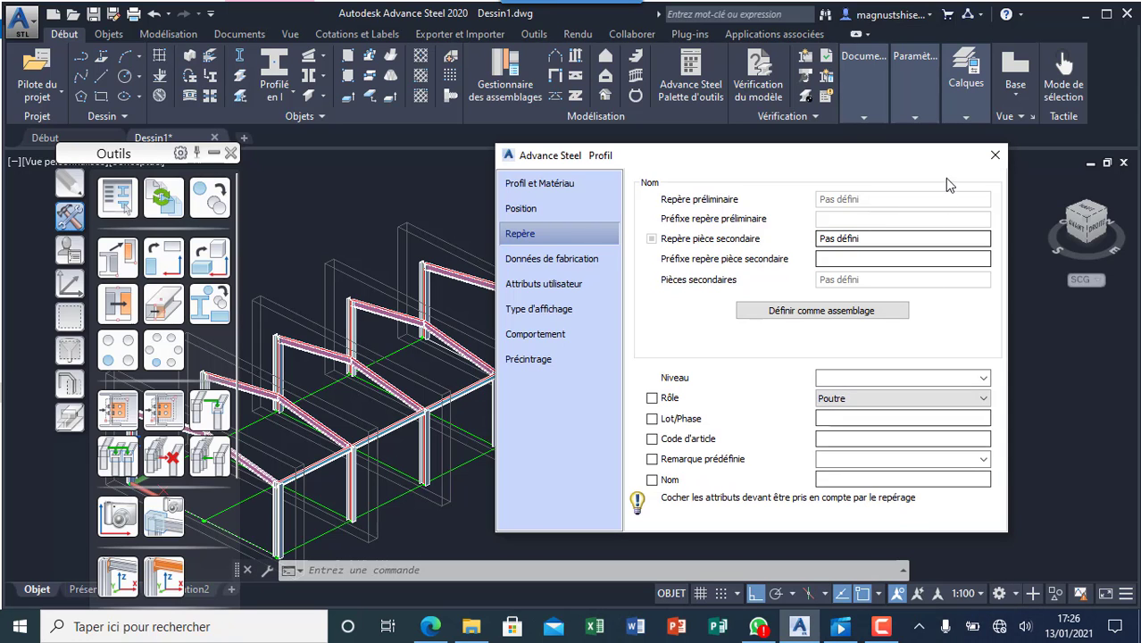
{"action": "left_click", "coordinate": [994, 157]}
{"action": "scroll", "coordinate": [777, 340], "scroll_direction": "down", "scroll_amount": 3}
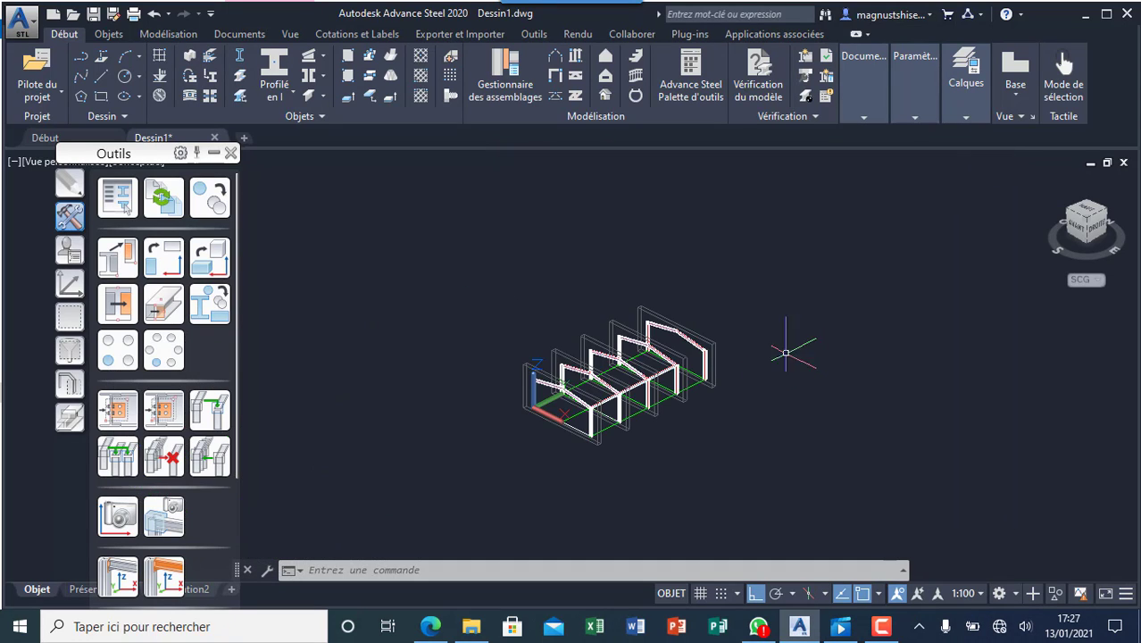
- Add the last I-section eave beam along axis 3 between the column tops of the fourth and fifth frames
{"action": "scroll", "coordinate": [715, 376], "scroll_direction": "up", "scroll_amount": 4}
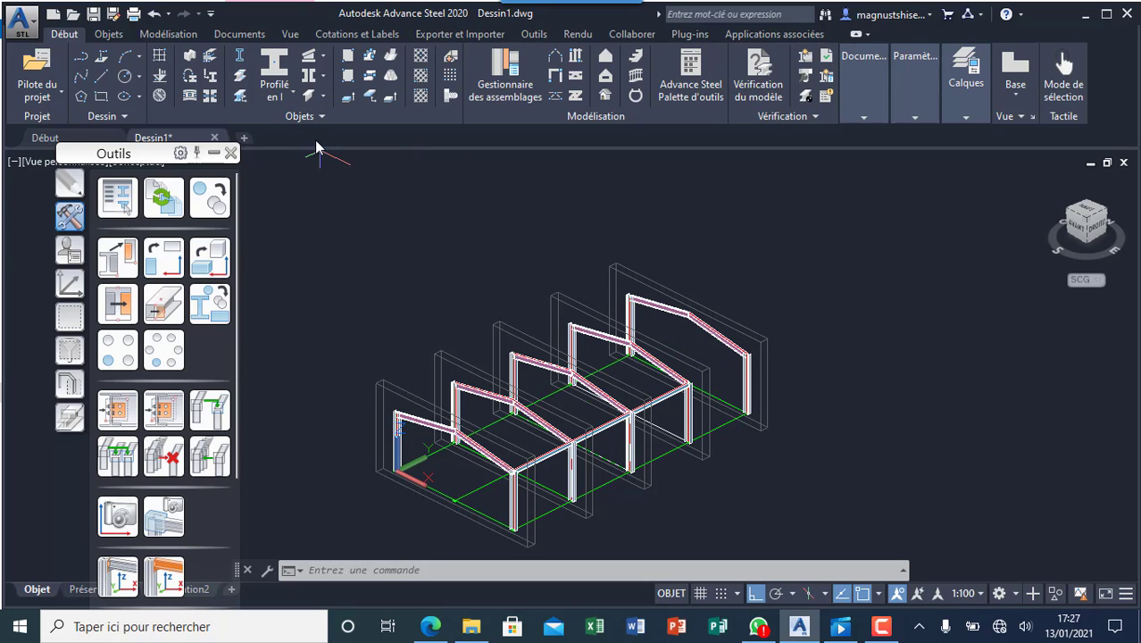
{"action": "left_click", "coordinate": [274, 70]}
{"action": "scroll", "coordinate": [530, 412], "scroll_direction": "up", "scroll_amount": 6}
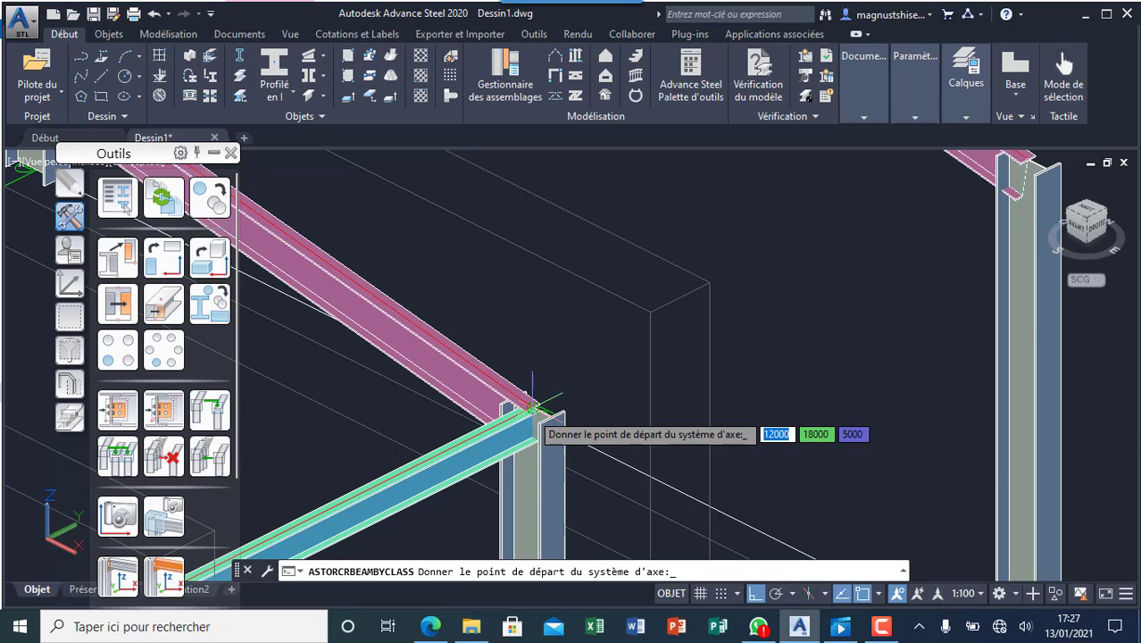
{"action": "left_click", "coordinate": [532, 412]}
{"action": "scroll", "coordinate": [536, 411], "scroll_direction": "down", "scroll_amount": 5}
{"action": "scroll", "coordinate": [574, 366], "scroll_direction": "up", "scroll_amount": 5}
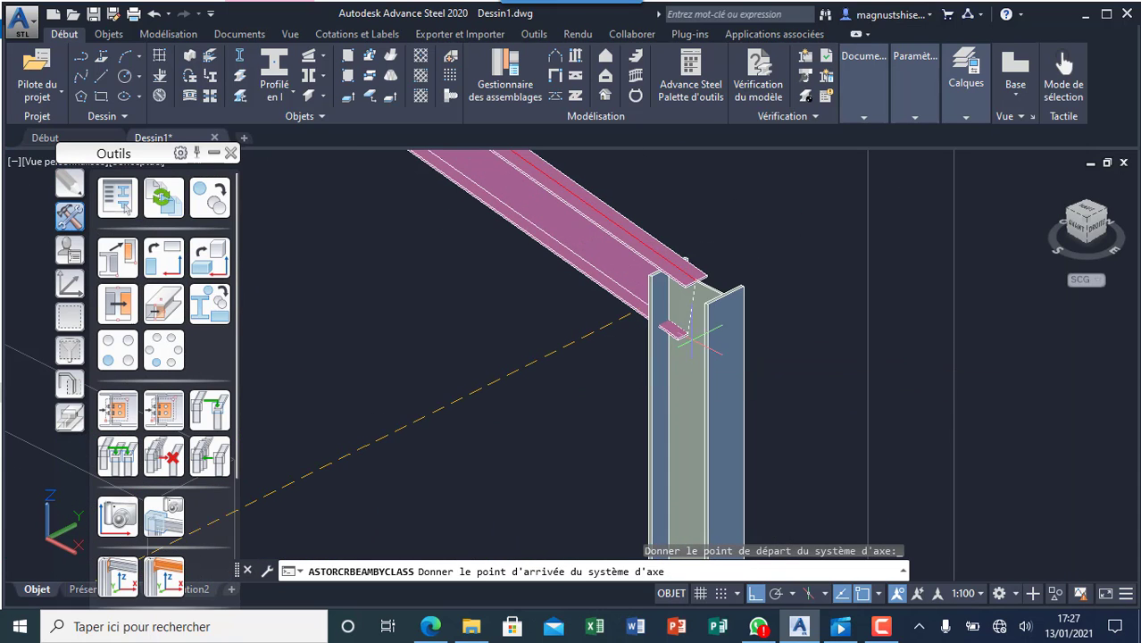
{"action": "left_click", "coordinate": [696, 282]}
{"action": "scroll", "coordinate": [714, 357], "scroll_direction": "down", "scroll_amount": 5}
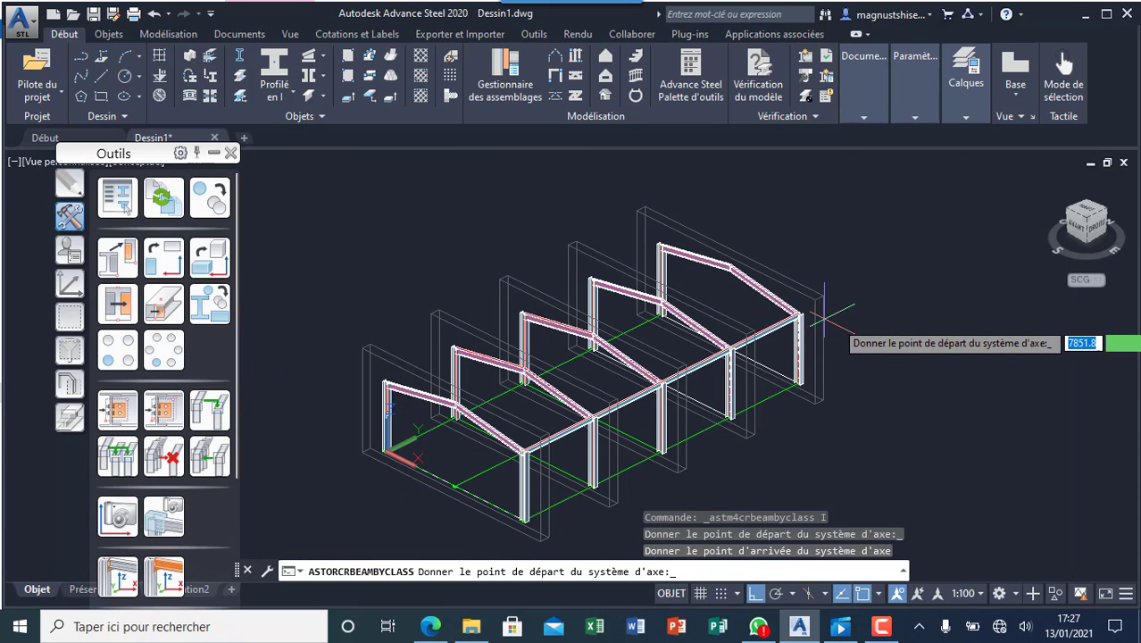
- Start the opposite eave line with an I-section beam between the column tops of the first and second frames
{"action": "scroll", "coordinate": [727, 350], "scroll_direction": "up", "scroll_amount": 5}
{"action": "scroll", "coordinate": [728, 350], "scroll_direction": "up", "scroll_amount": 3}
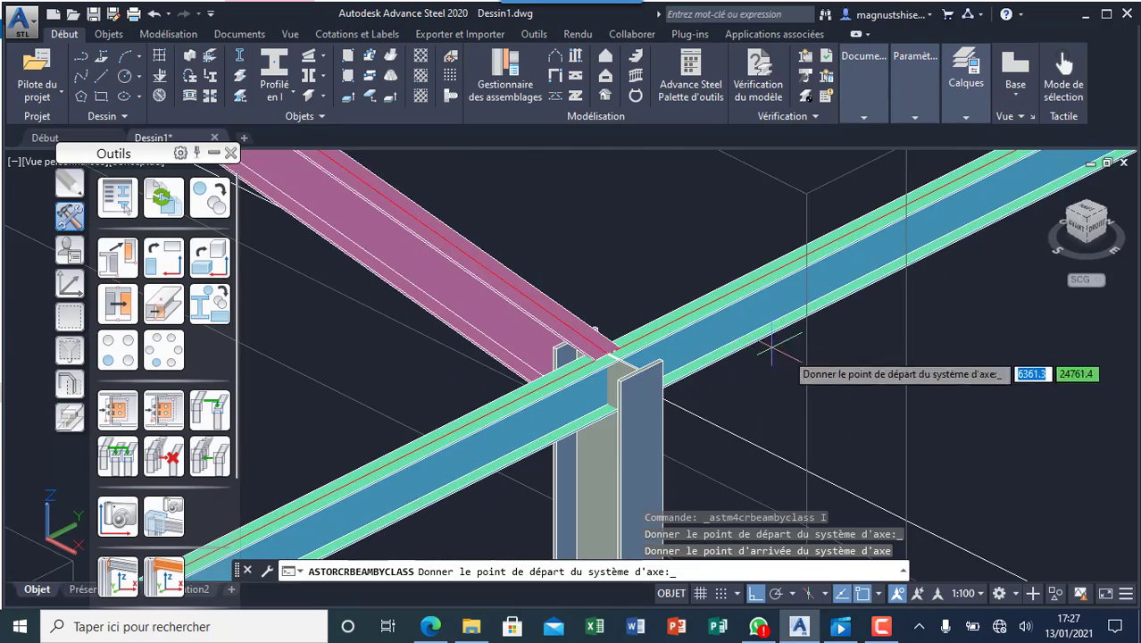
{"action": "scroll", "coordinate": [741, 357], "scroll_direction": "down", "scroll_amount": 6}
{"action": "scroll", "coordinate": [550, 385], "scroll_direction": "up", "scroll_amount": 4}
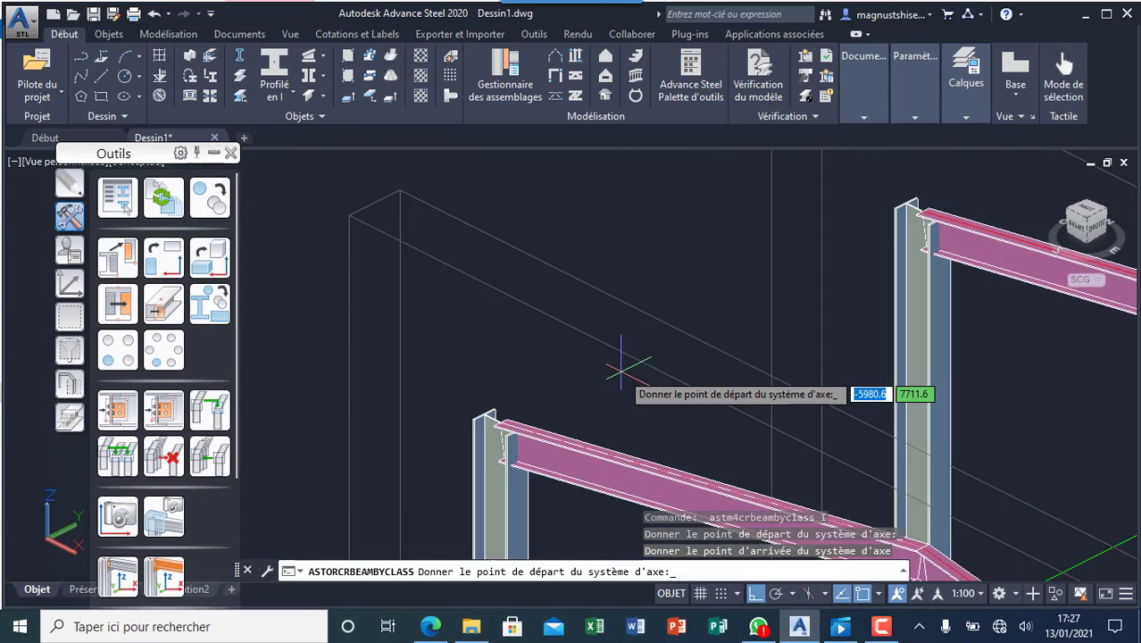
{"action": "scroll", "coordinate": [472, 389], "scroll_direction": "down", "scroll_amount": 4}
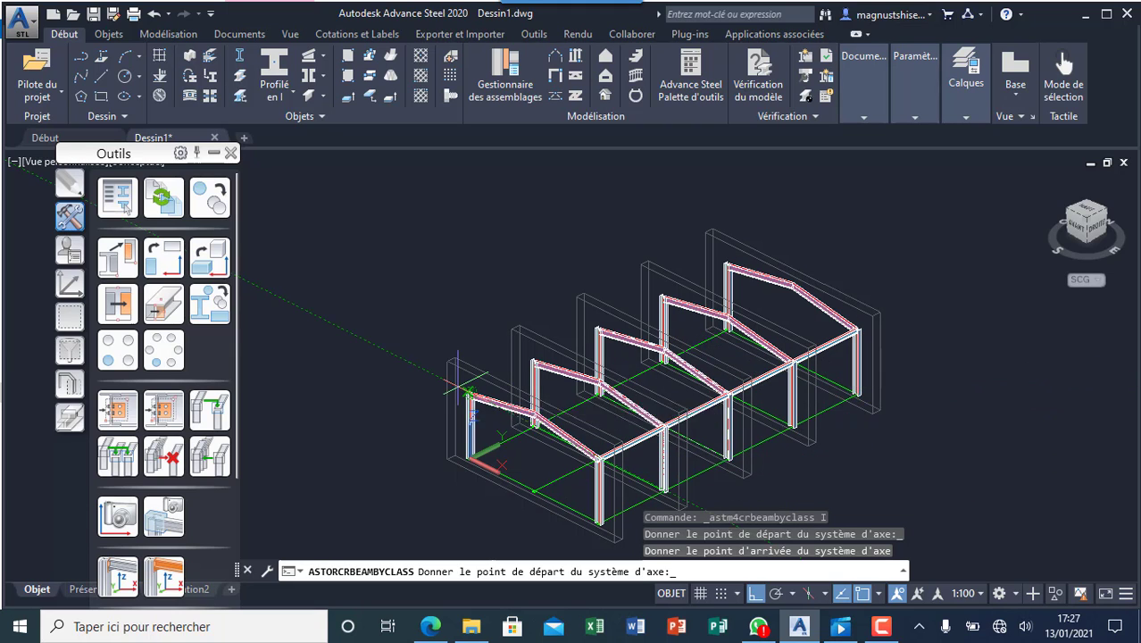
{"action": "scroll", "coordinate": [469, 395], "scroll_direction": "up", "scroll_amount": 5}
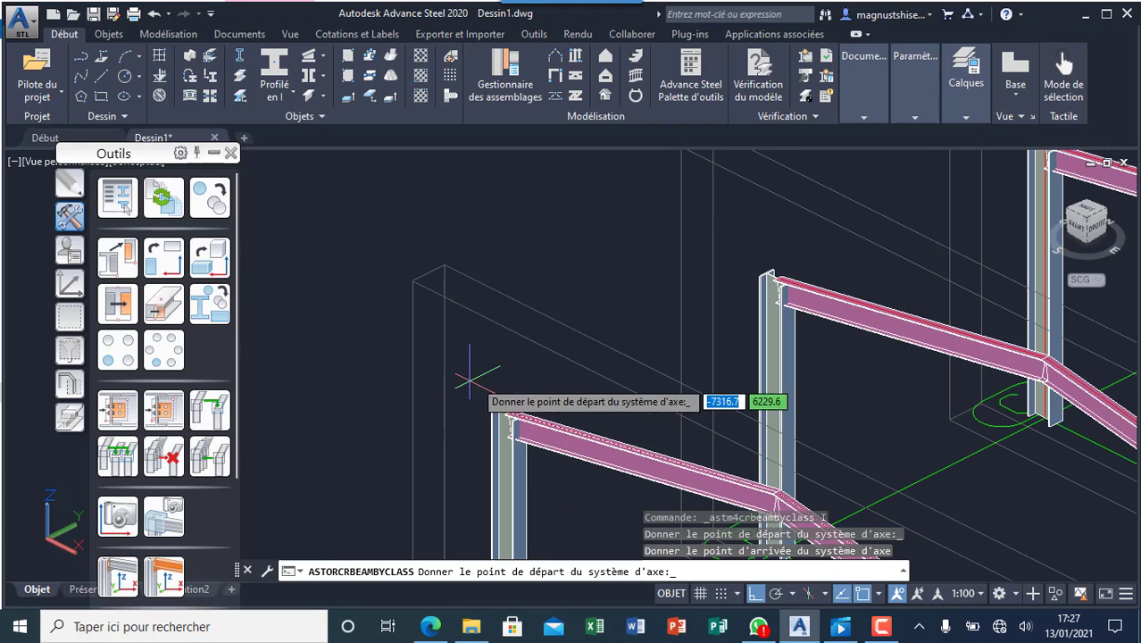
{"action": "left_click", "coordinate": [506, 411]}
{"action": "left_click", "coordinate": [777, 278]}
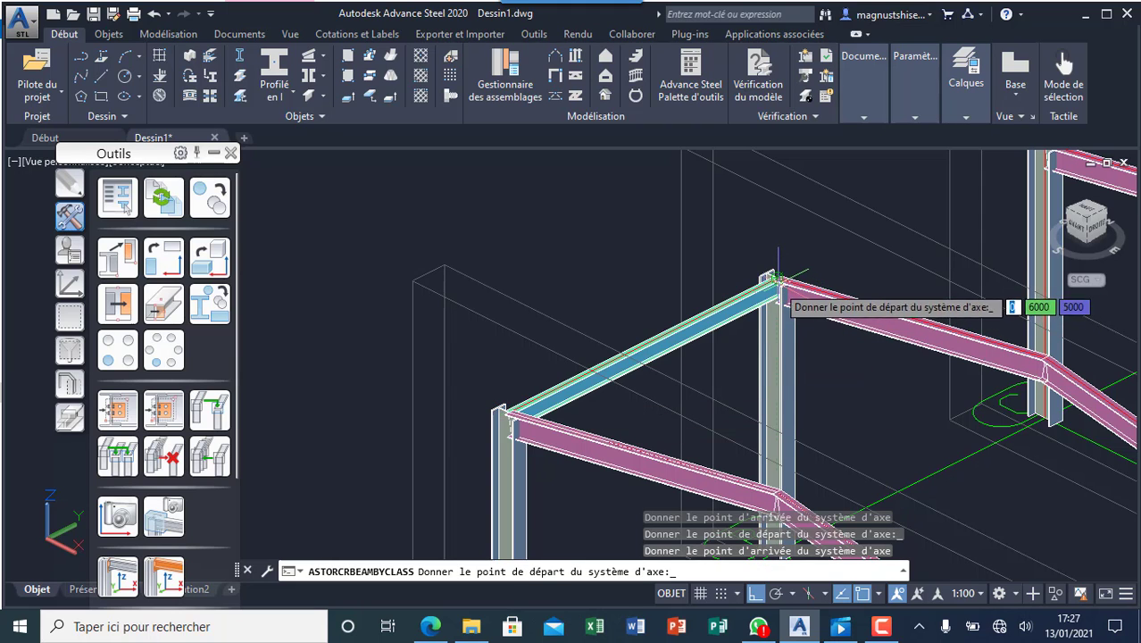
- Extend the opposite eave line with I-section beams from the second to the third and the third to the fourth frame
{"action": "scroll", "coordinate": [622, 470], "scroll_direction": "down", "scroll_amount": 6}
{"action": "scroll", "coordinate": [622, 470], "scroll_direction": "up", "scroll_amount": 6}
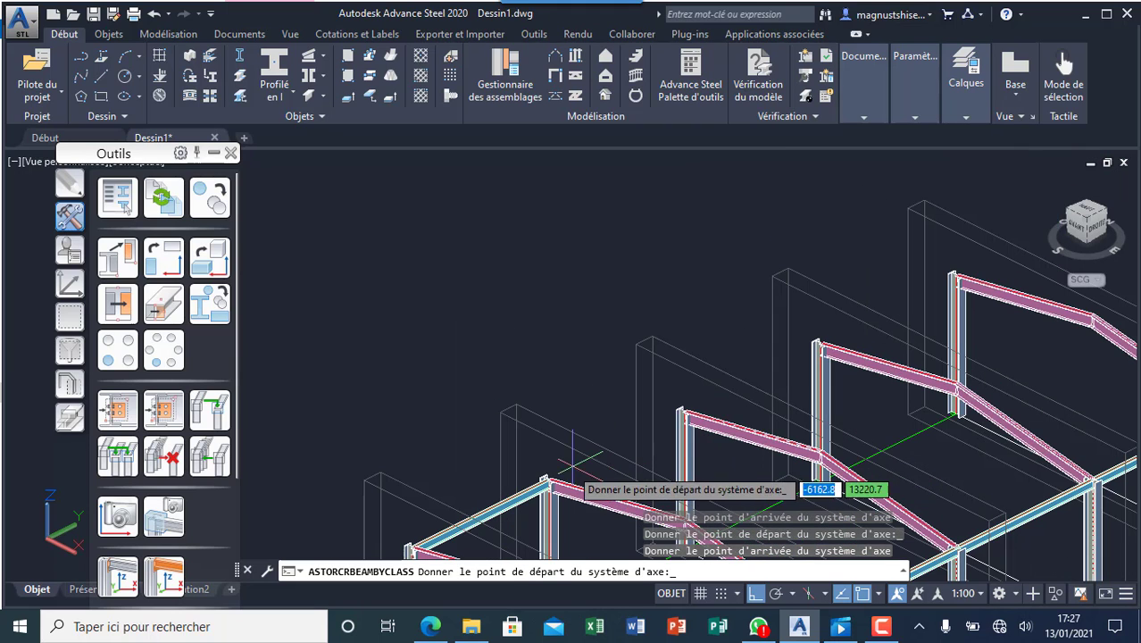
{"action": "left_click", "coordinate": [544, 481]}
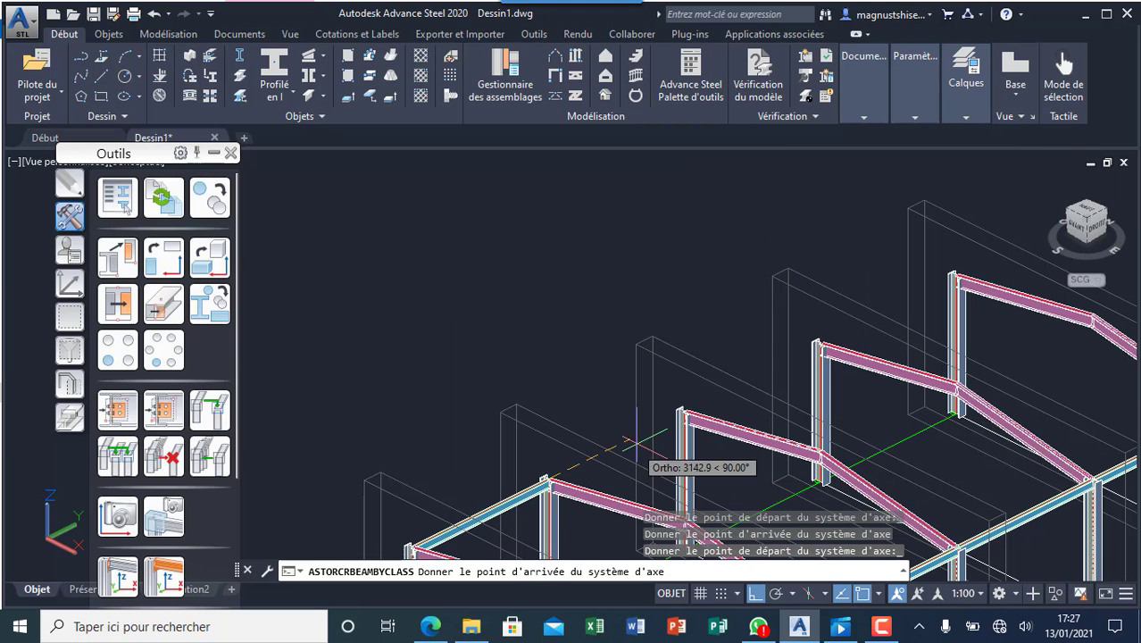
{"action": "left_click", "coordinate": [683, 412]}
{"action": "left_click", "coordinate": [683, 412]}
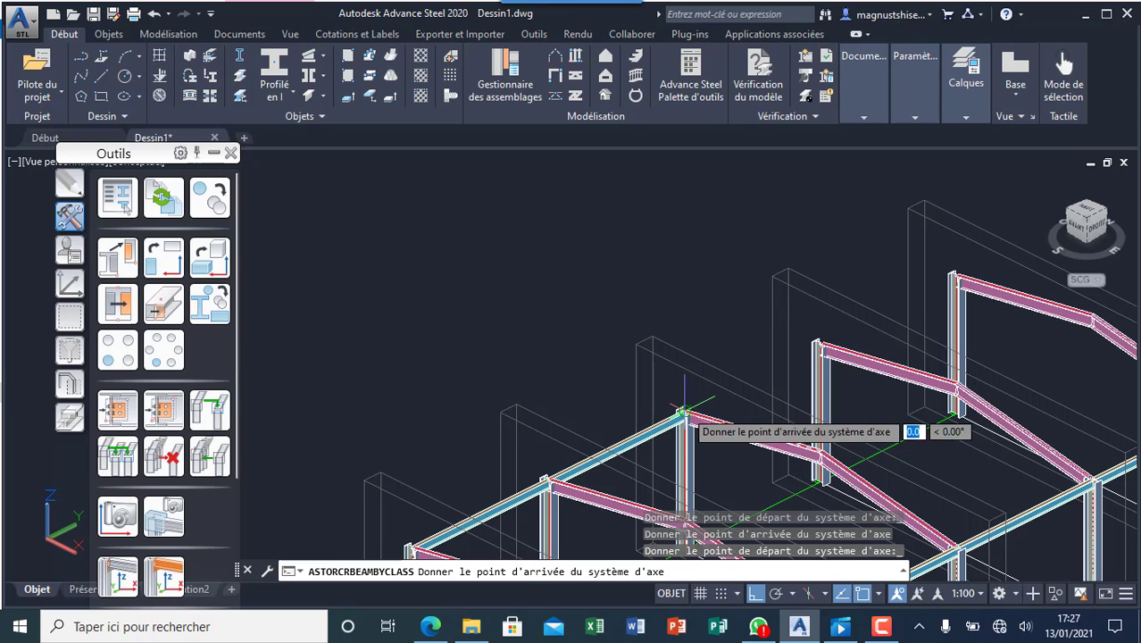
{"action": "left_click", "coordinate": [817, 344]}
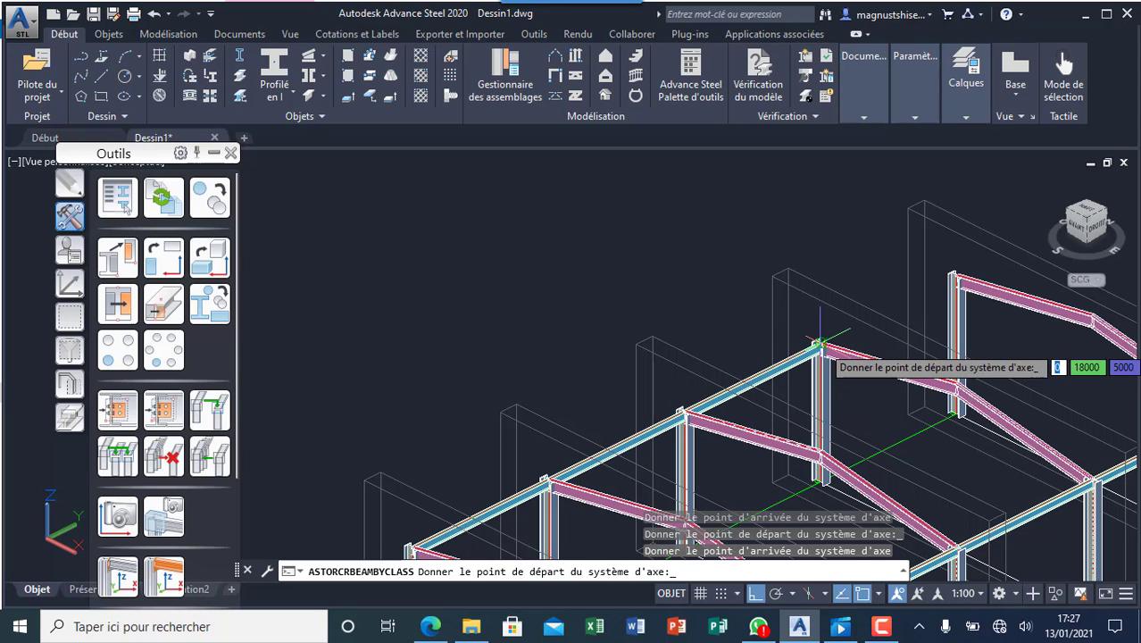
- End beam creation and set the role of the three new eave beams opposite axis 3 to Poutre in their properties
{"action": "left_click", "coordinate": [954, 275]}
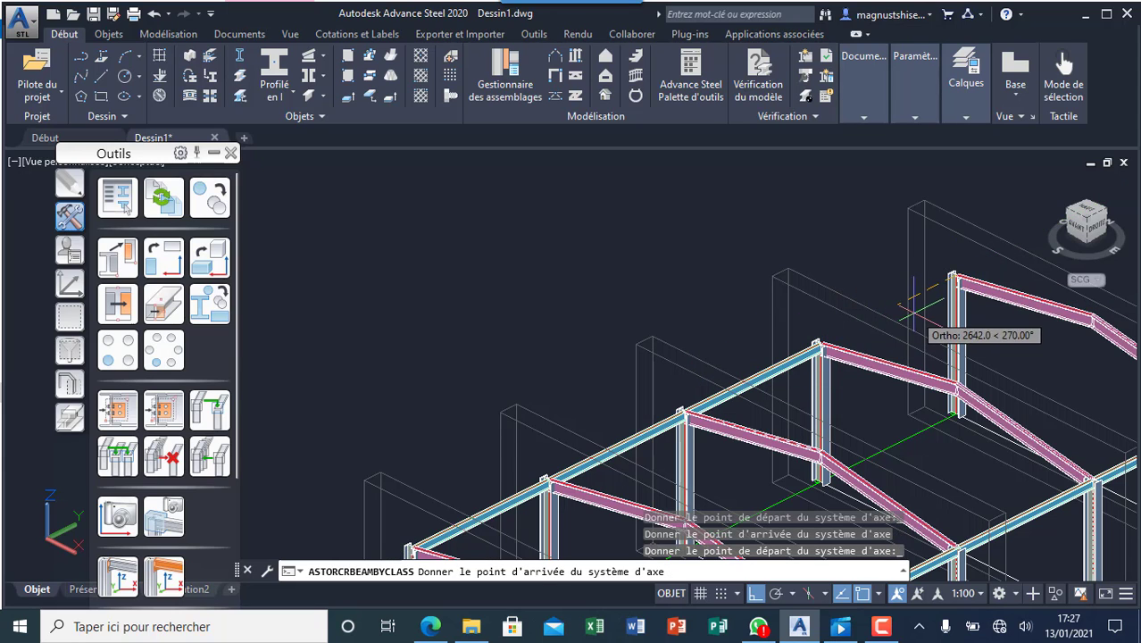
{"action": "left_click", "coordinate": [919, 355]}
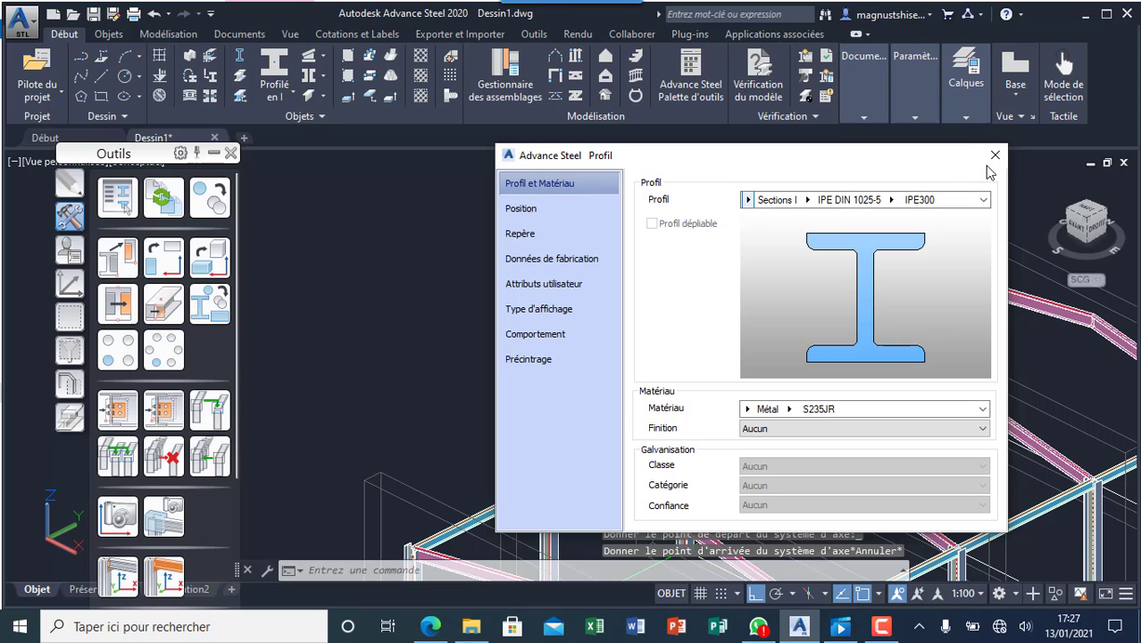
{"action": "left_click", "coordinate": [562, 215]}
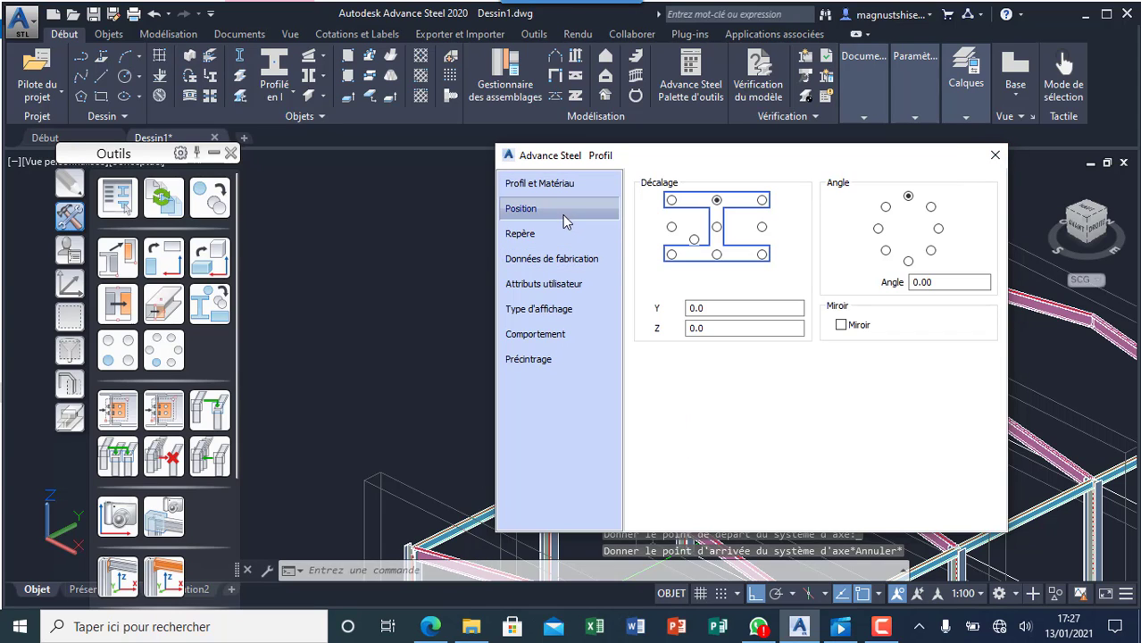
{"action": "left_click", "coordinate": [587, 237]}
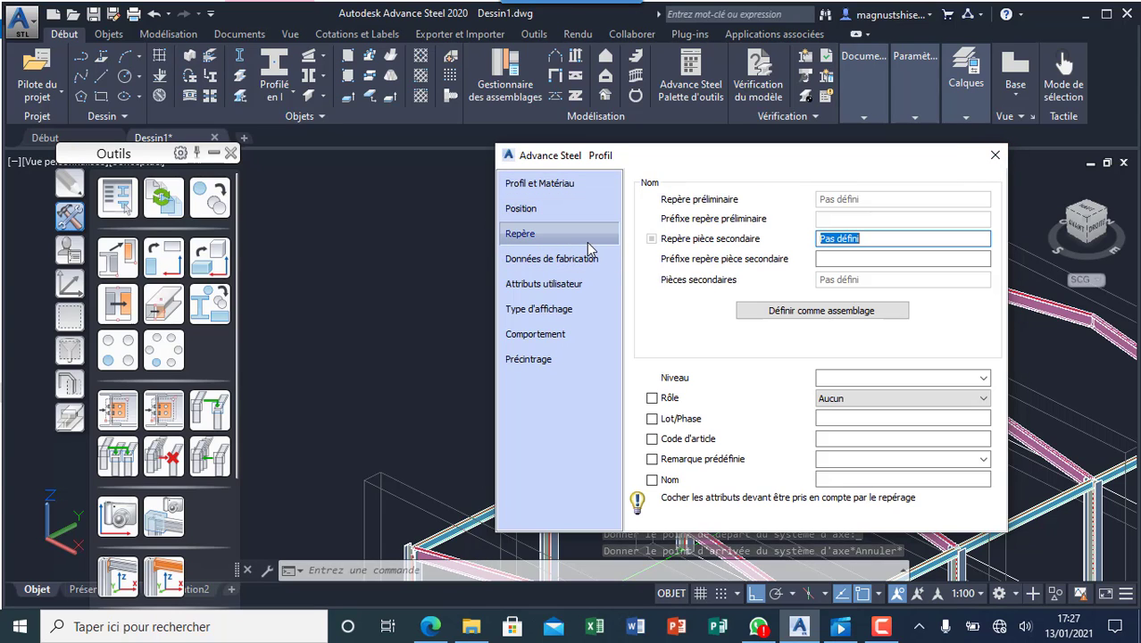
{"action": "left_click", "coordinate": [858, 399]}
{"action": "scroll", "coordinate": [855, 589], "scroll_direction": "down", "scroll_amount": 3}
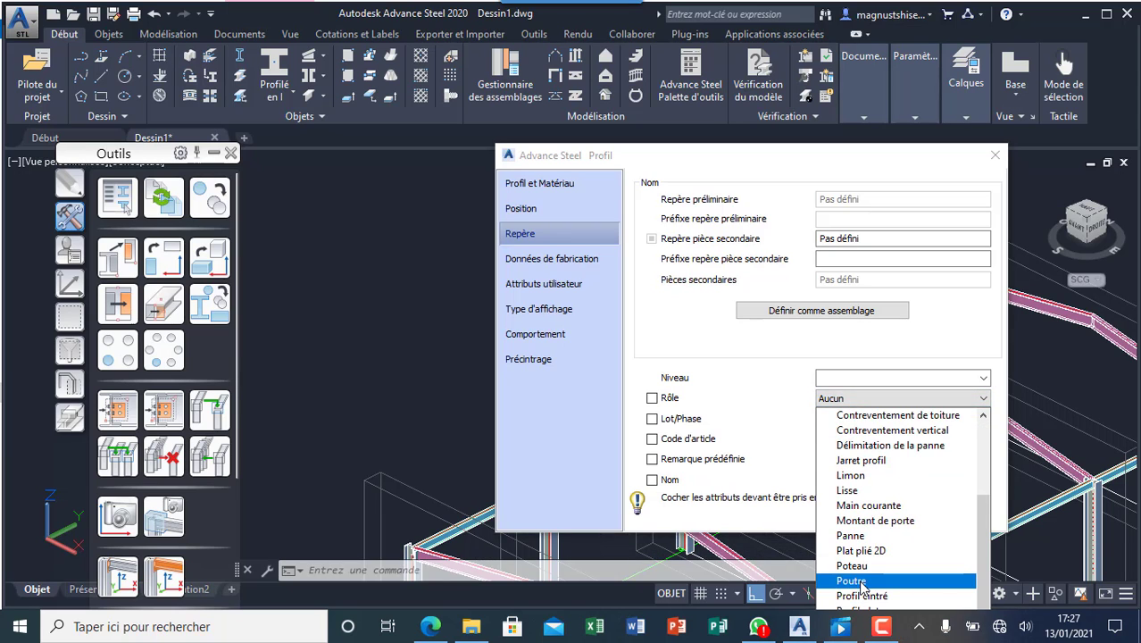
{"action": "left_click", "coordinate": [852, 580]}
{"action": "left_click", "coordinate": [994, 157]}
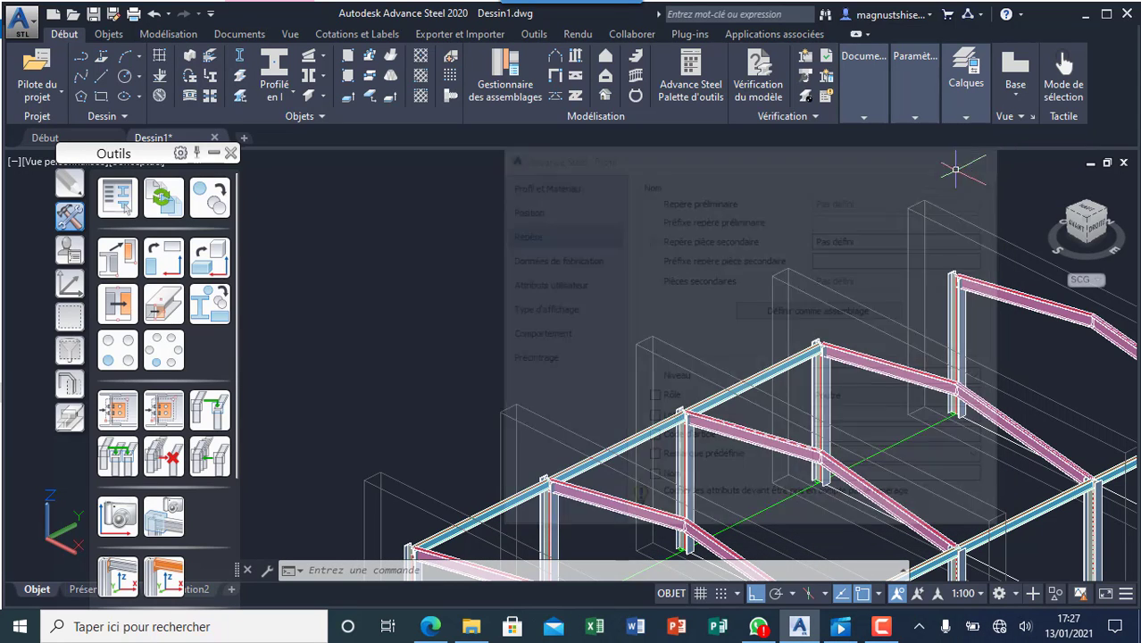
- Complete the eave line opposite axis 3 with an I-section beam between the column tops of the fourth and fifth frames
{"action": "left_click", "coordinate": [275, 70]}
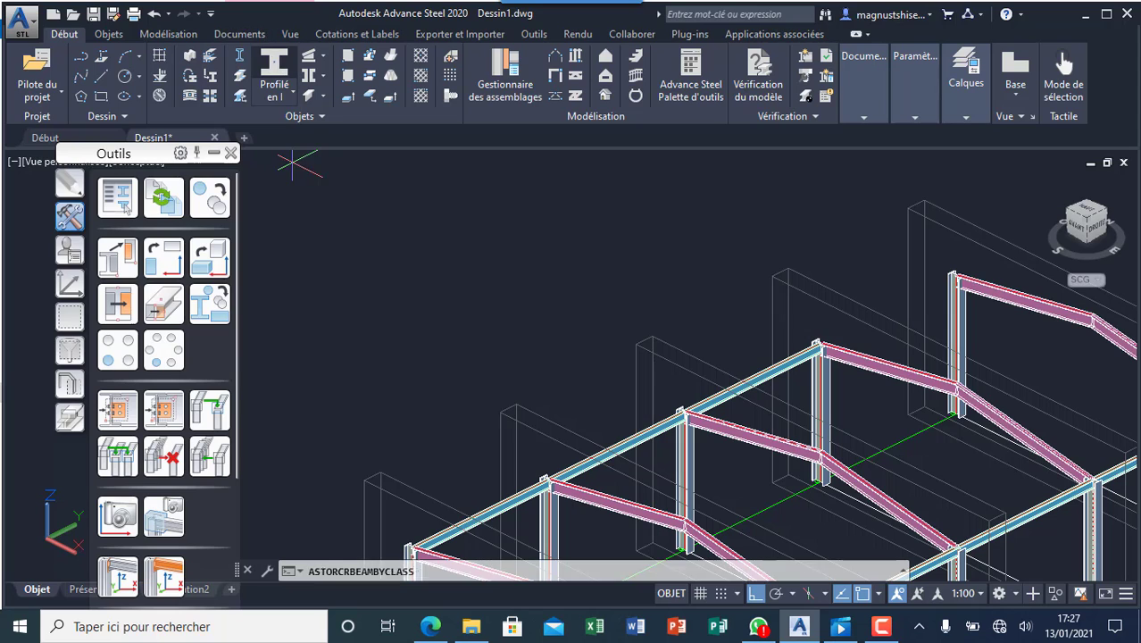
{"action": "left_click", "coordinate": [820, 343]}
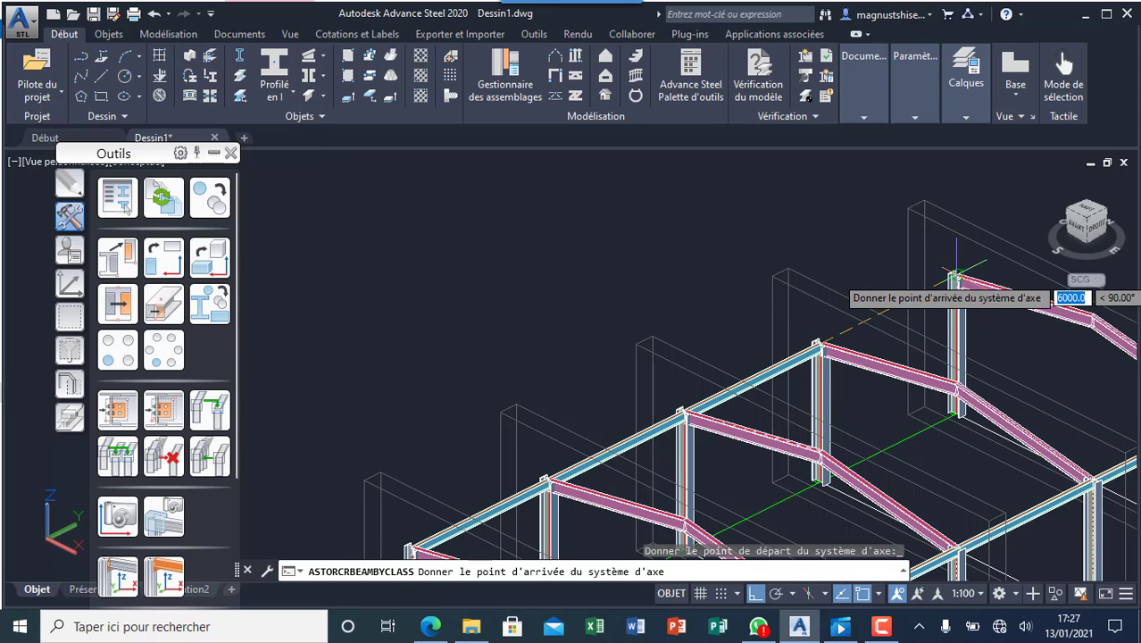
{"action": "left_click", "coordinate": [968, 272]}
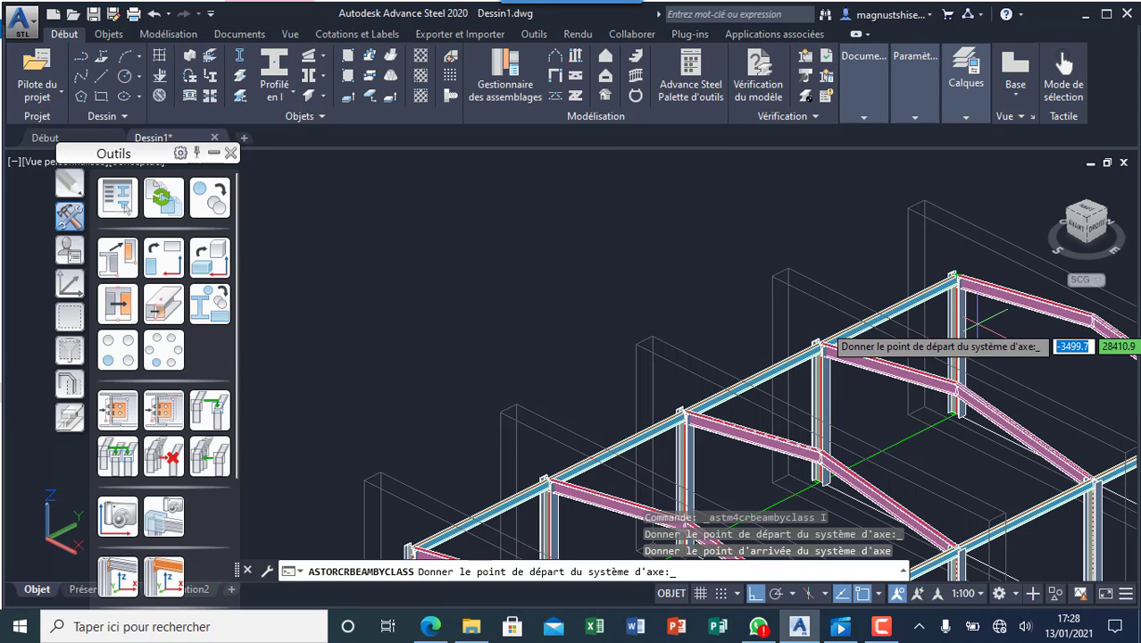
{"action": "key", "text": "Escape"}
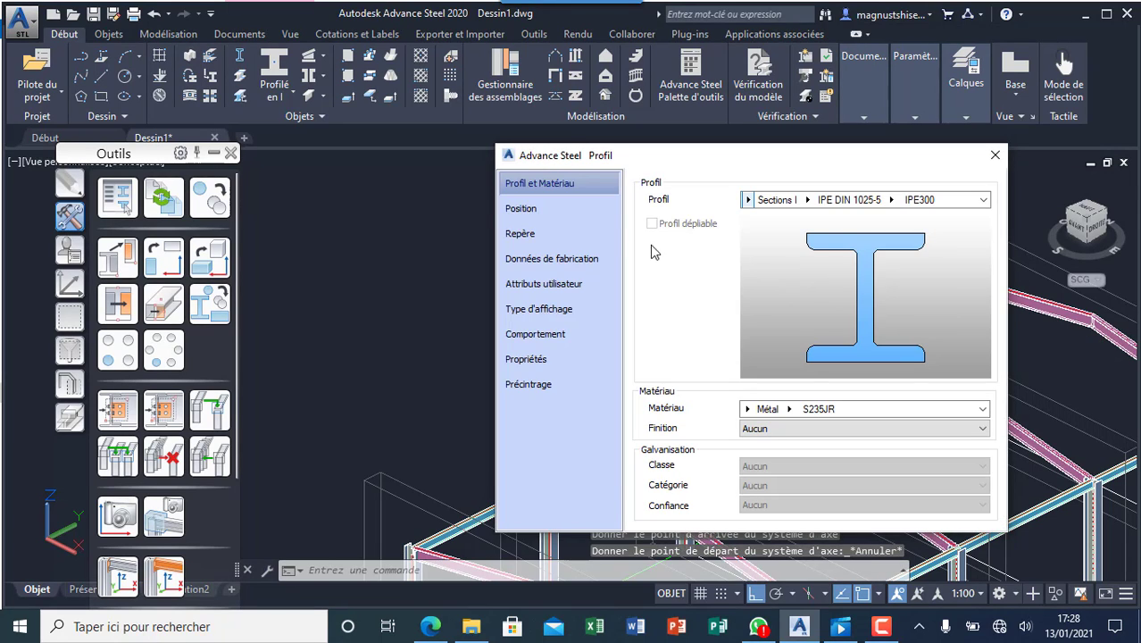
- Set the role of the last eave beam opposite axis 3 to Poutre and close its properties
{"action": "left_click", "coordinate": [610, 213]}
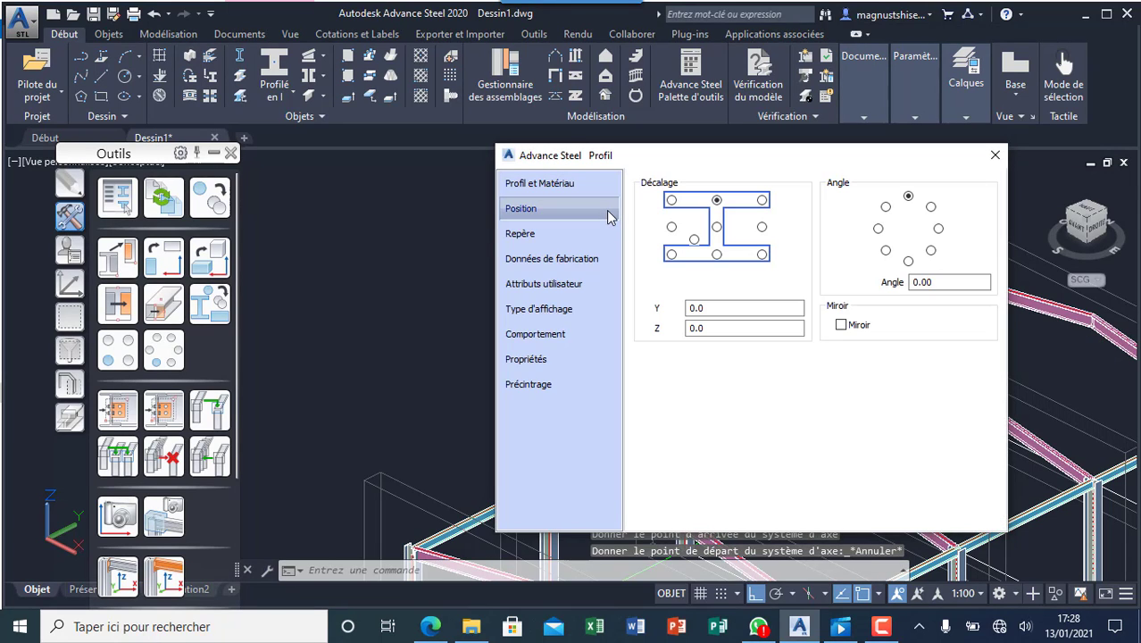
{"action": "left_click", "coordinate": [577, 235]}
{"action": "left_click", "coordinate": [848, 397]}
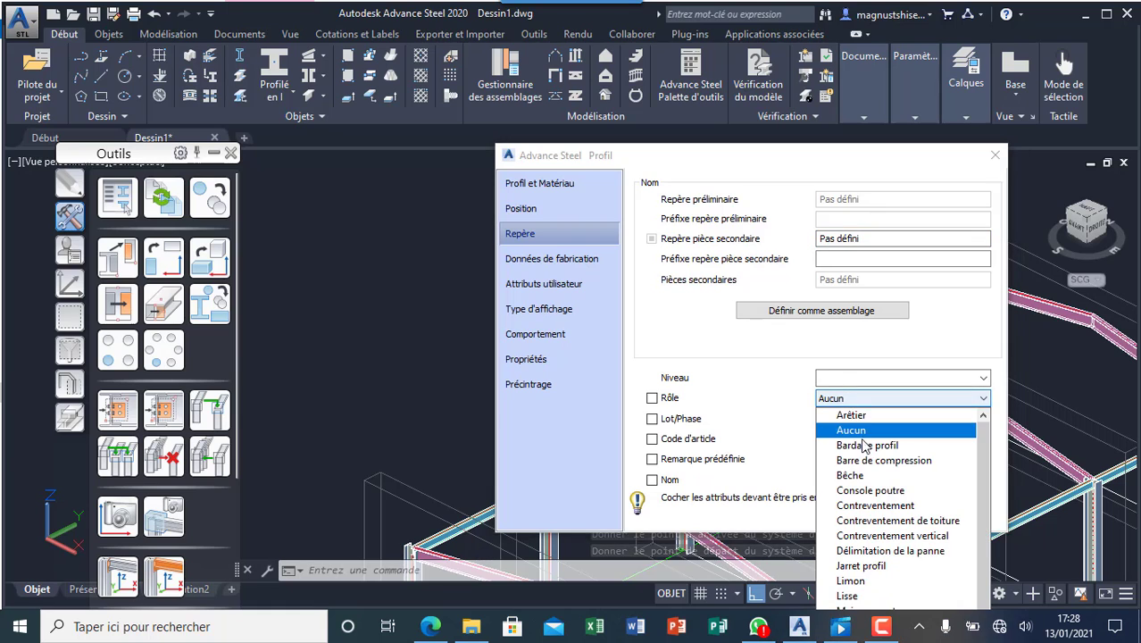
{"action": "scroll", "coordinate": [870, 604], "scroll_direction": "down", "scroll_amount": 2}
{"action": "left_click", "coordinate": [862, 579]}
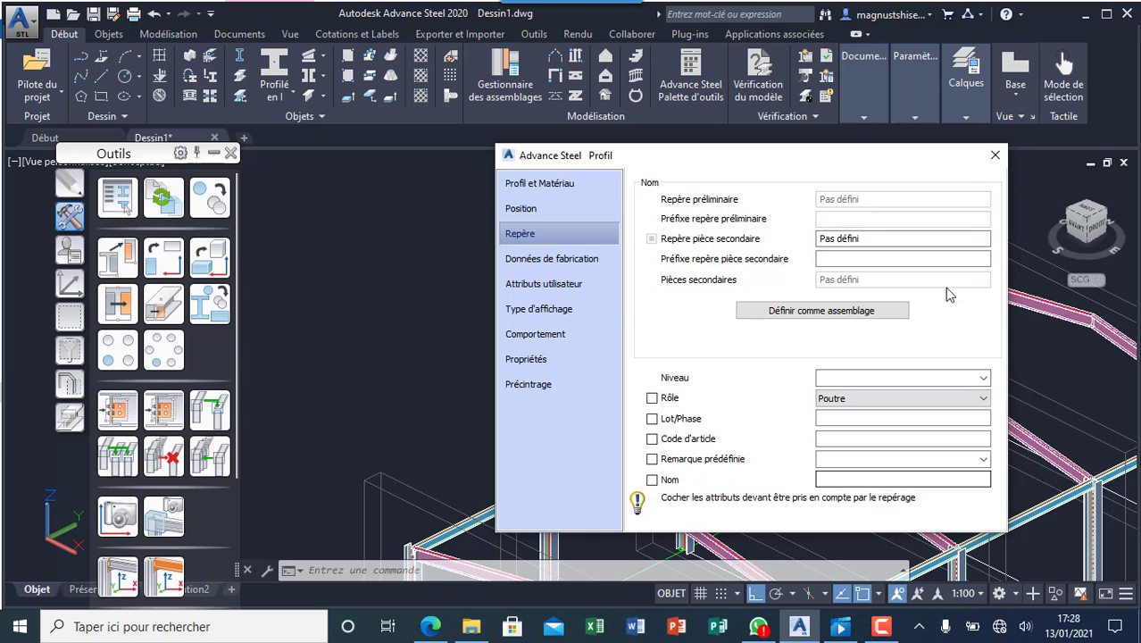
{"action": "left_click", "coordinate": [994, 156]}
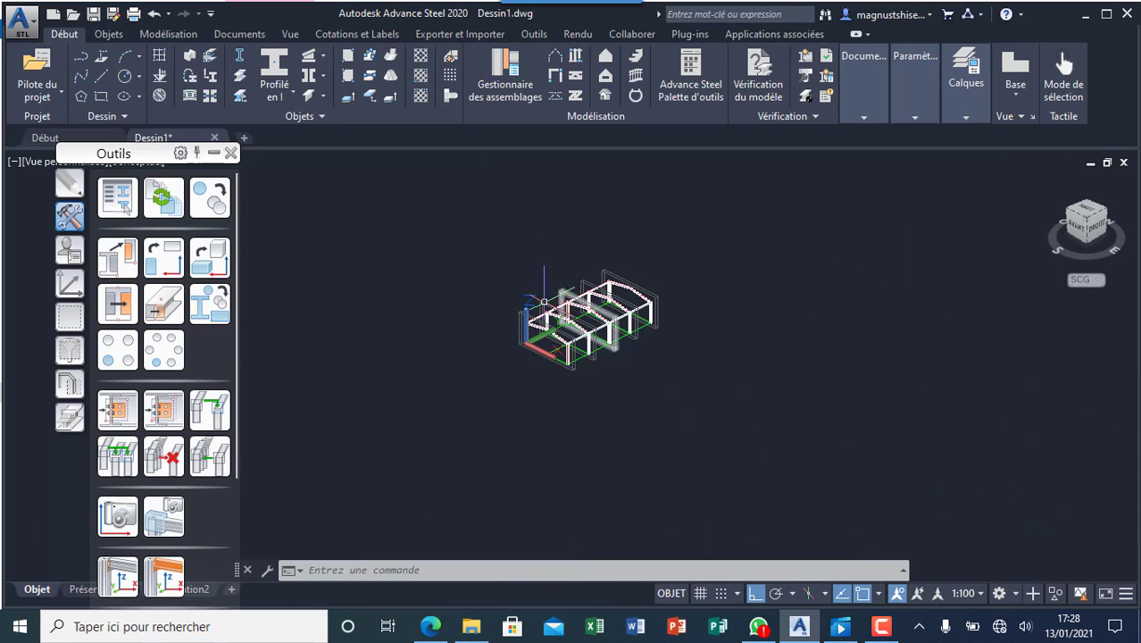
{"action": "scroll", "coordinate": [439, 368], "scroll_direction": "up", "scroll_amount": 1}
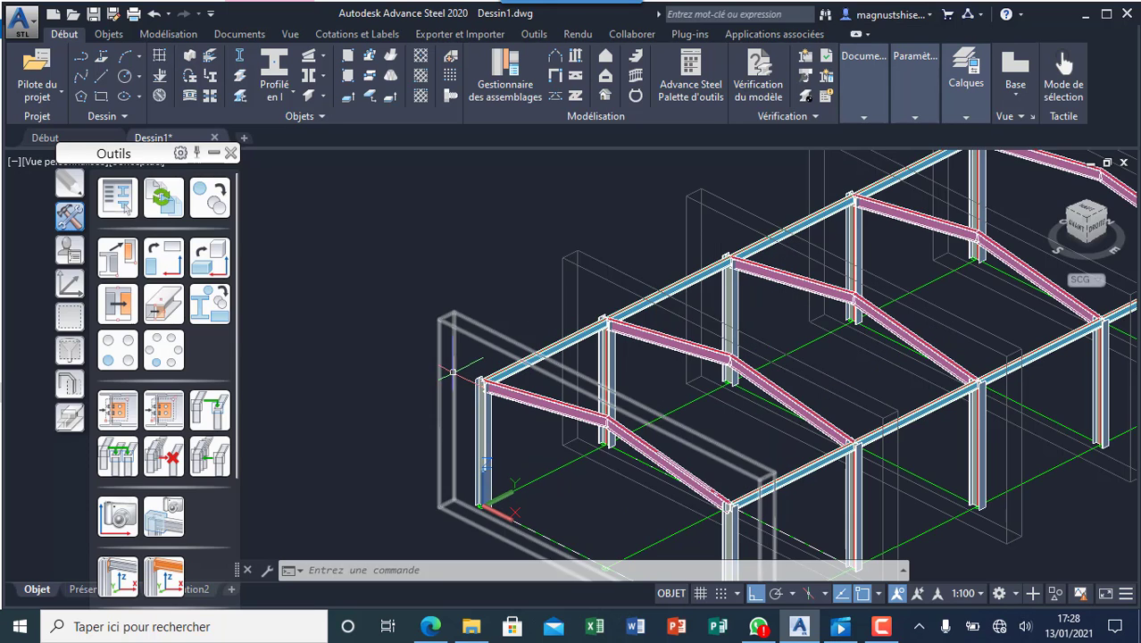
- Align the user coordinate system to the sloping rafter of the first portal frame
{"action": "scroll", "coordinate": [437, 366], "scroll_direction": "down", "scroll_amount": 2}
{"action": "scroll", "coordinate": [628, 360], "scroll_direction": "up", "scroll_amount": 1}
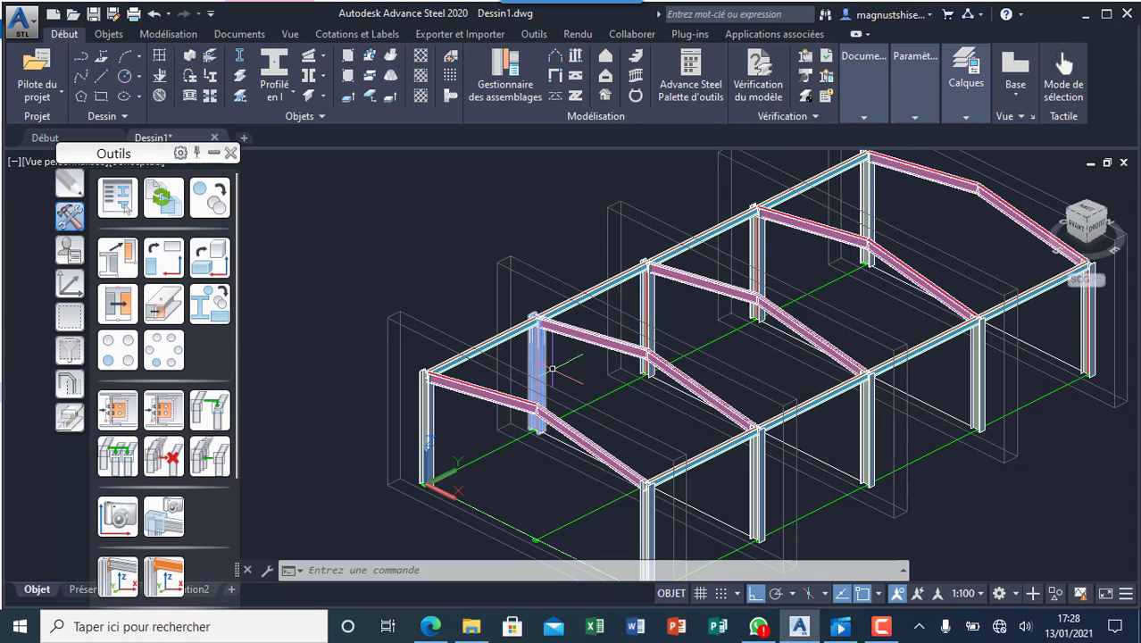
{"action": "scroll", "coordinate": [554, 375], "scroll_direction": "up", "scroll_amount": 3}
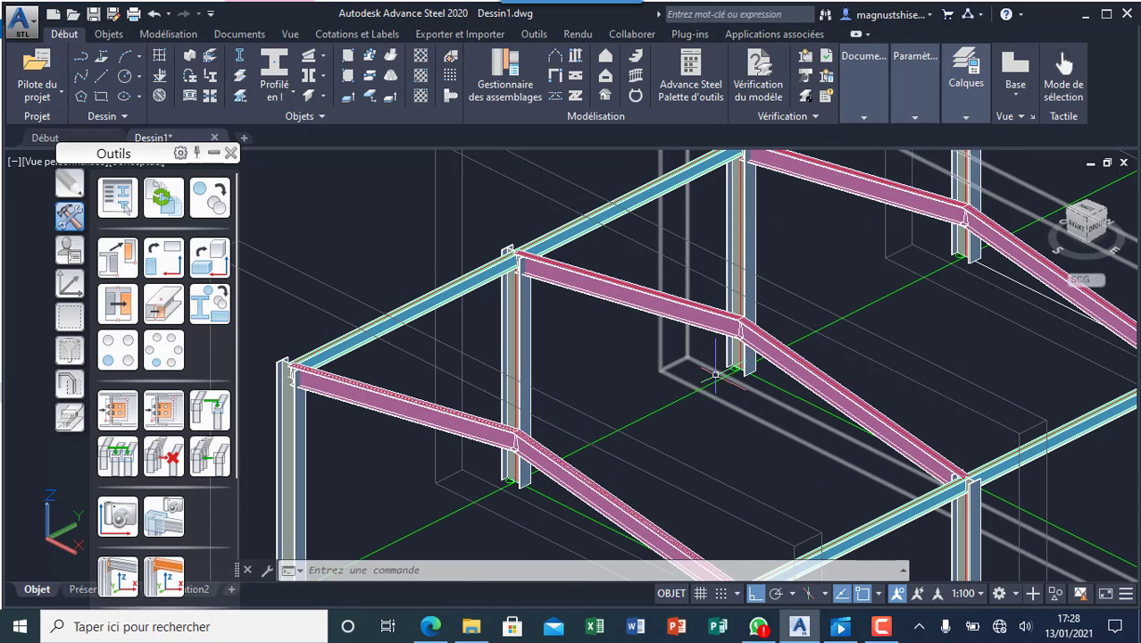
{"action": "scroll", "coordinate": [530, 417], "scroll_direction": "down", "scroll_amount": 4}
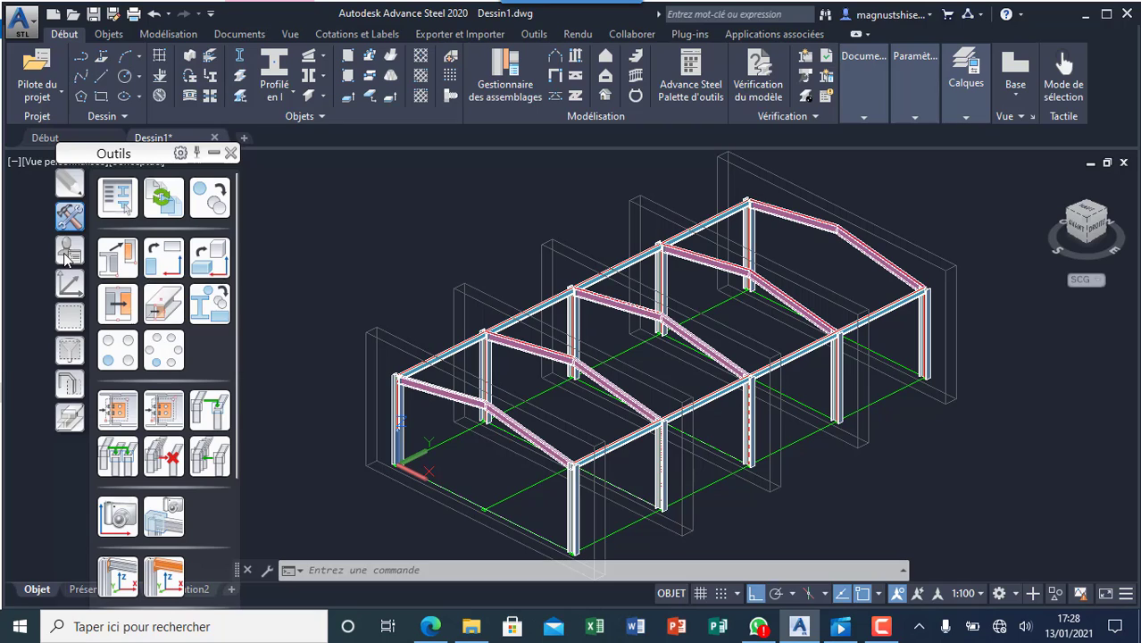
{"action": "left_click", "coordinate": [71, 284]}
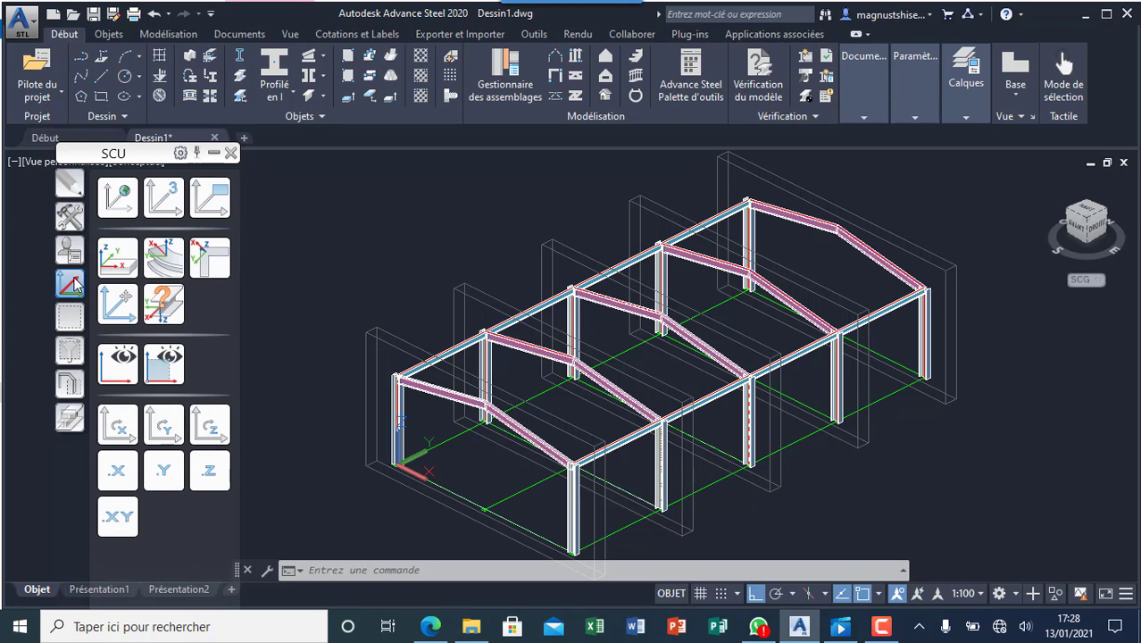
{"action": "left_click", "coordinate": [114, 259]}
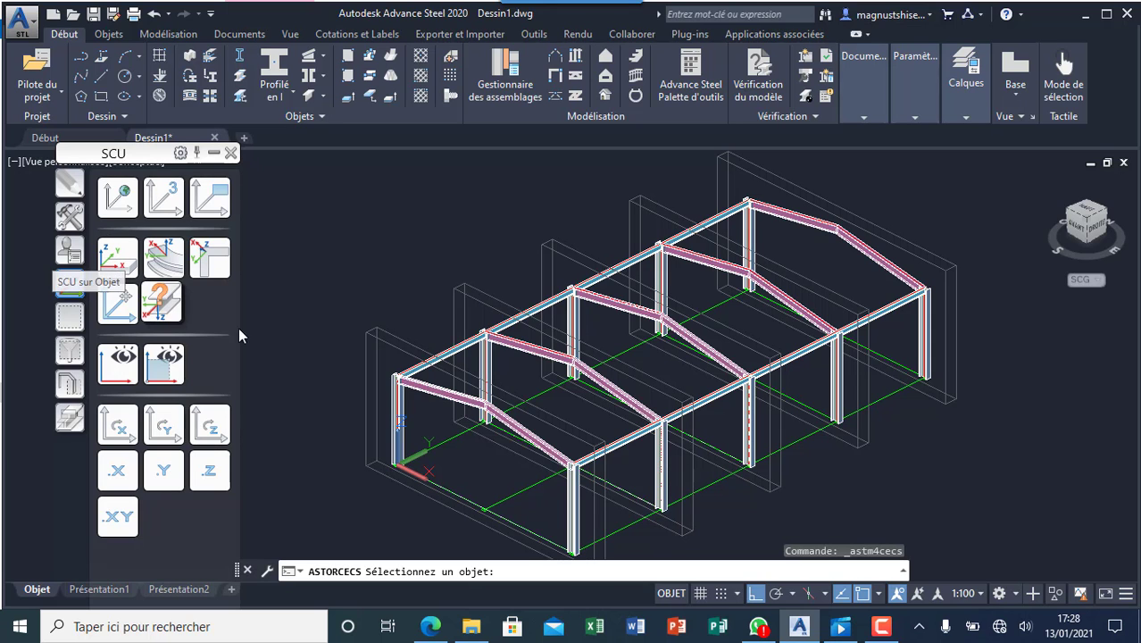
{"action": "scroll", "coordinate": [518, 422], "scroll_direction": "up", "scroll_amount": 5}
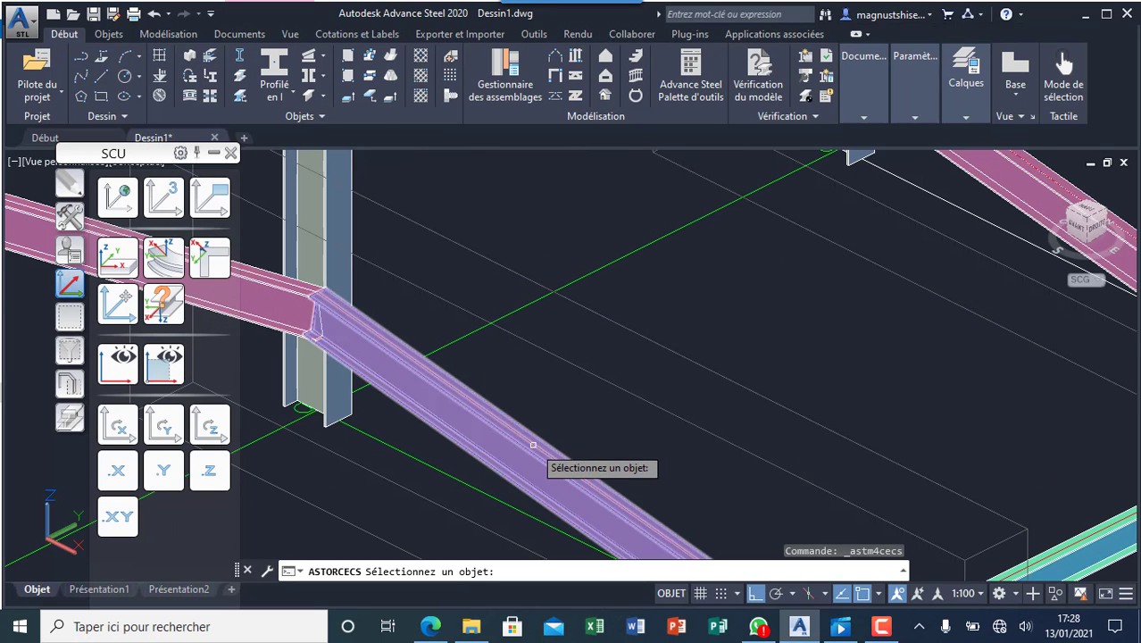
{"action": "left_click", "coordinate": [532, 447]}
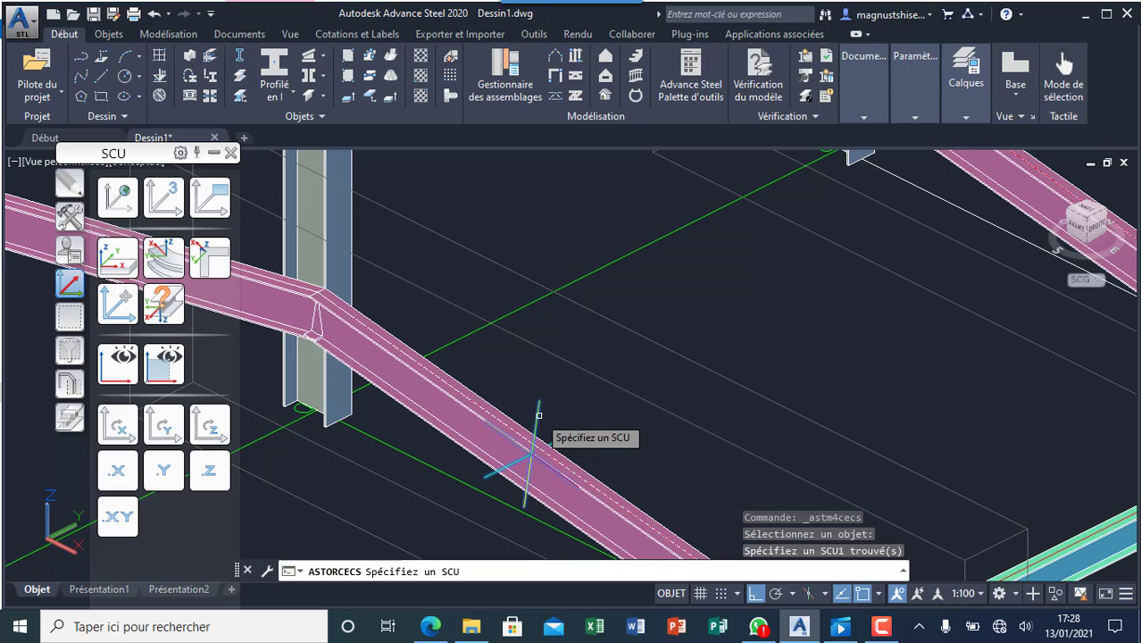
{"action": "left_click", "coordinate": [532, 453]}
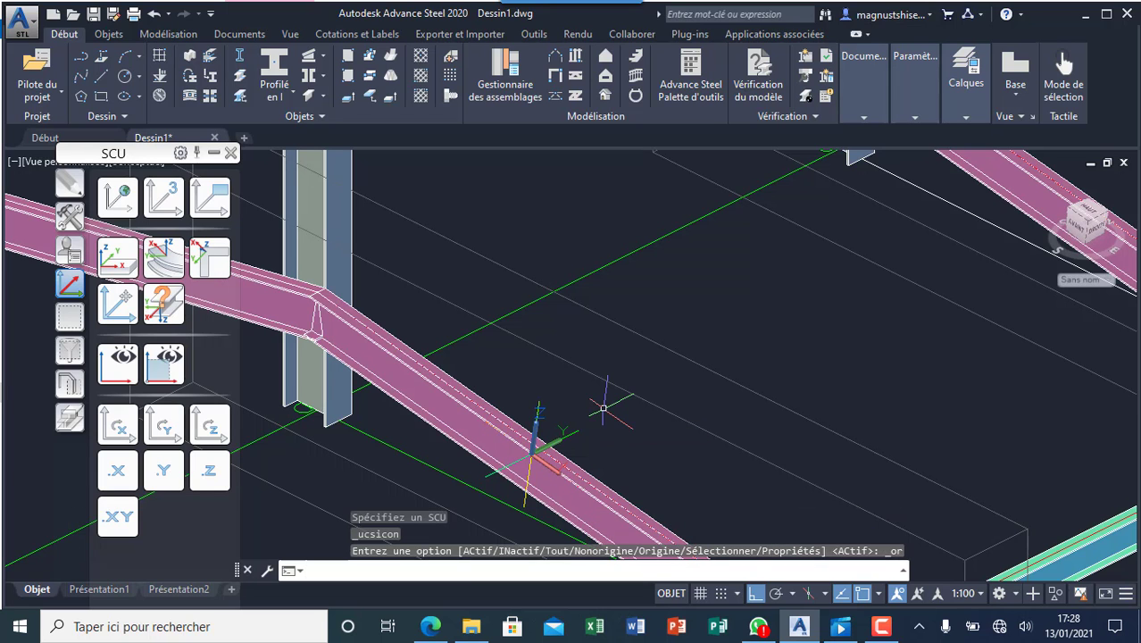
- Create an I-section ridge beam between the apexes of the first and second portal frames
{"action": "scroll", "coordinate": [604, 400], "scroll_direction": "down", "scroll_amount": 6}
{"action": "scroll", "coordinate": [625, 393], "scroll_direction": "up", "scroll_amount": 3}
{"action": "scroll", "coordinate": [651, 384], "scroll_direction": "up", "scroll_amount": 2}
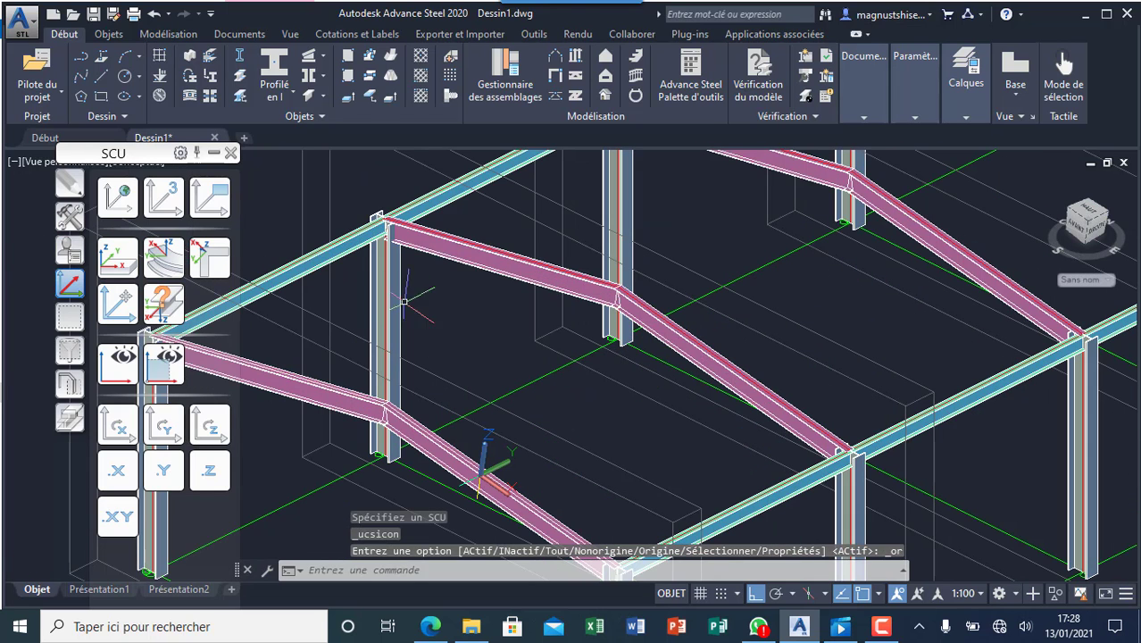
{"action": "left_click", "coordinate": [274, 67]}
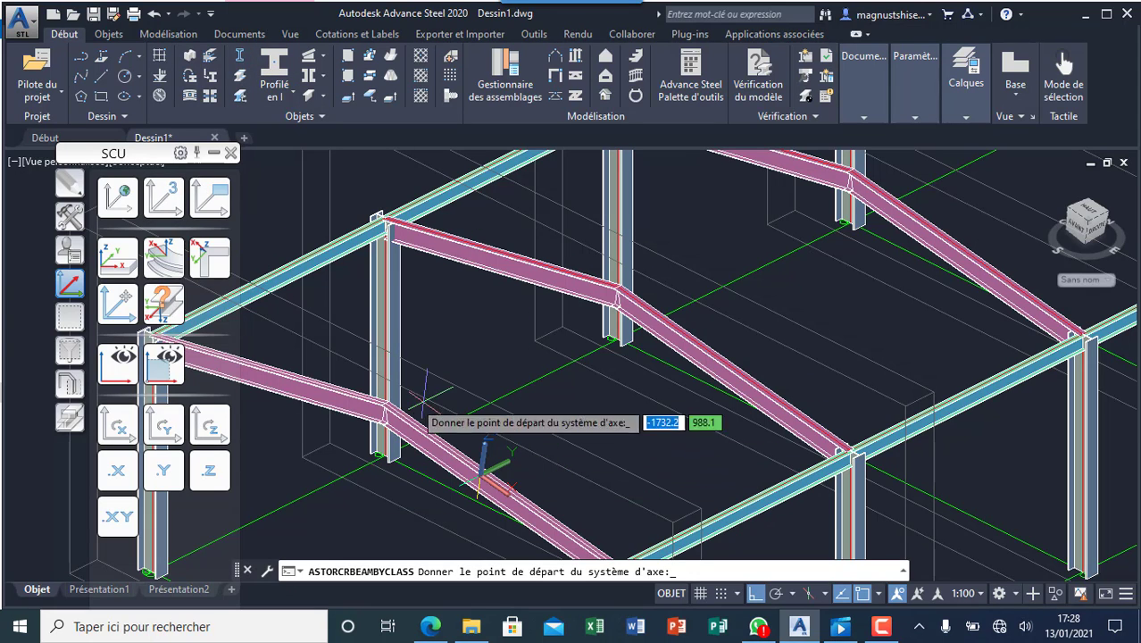
{"action": "scroll", "coordinate": [386, 405], "scroll_direction": "up", "scroll_amount": 2}
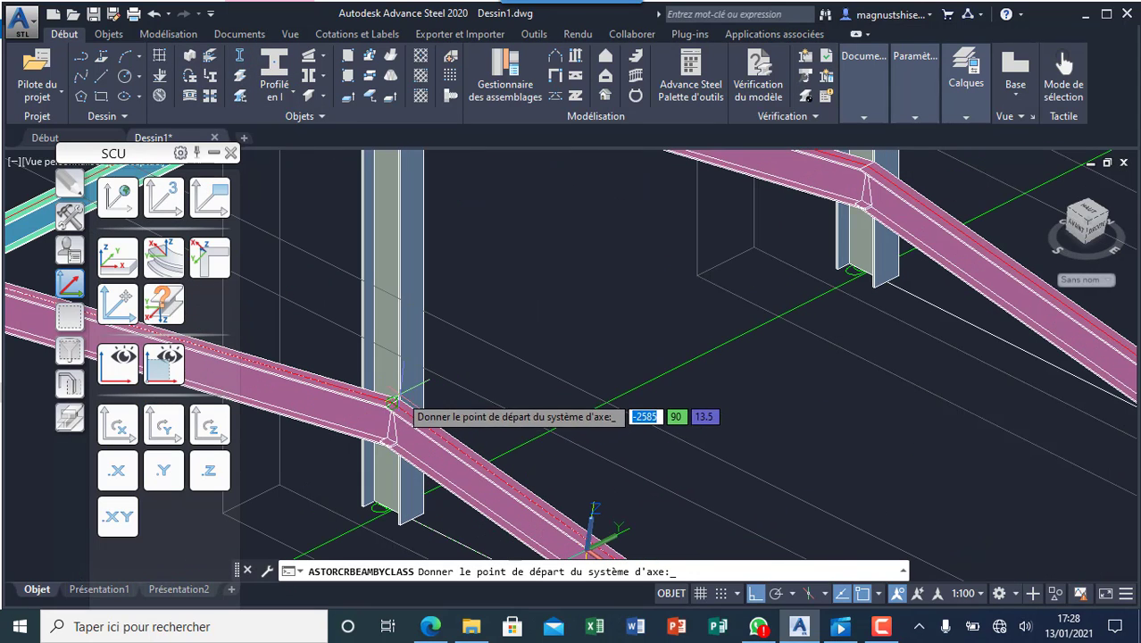
{"action": "left_click", "coordinate": [391, 409]}
{"action": "scroll", "coordinate": [393, 411], "scroll_direction": "down", "scroll_amount": 4}
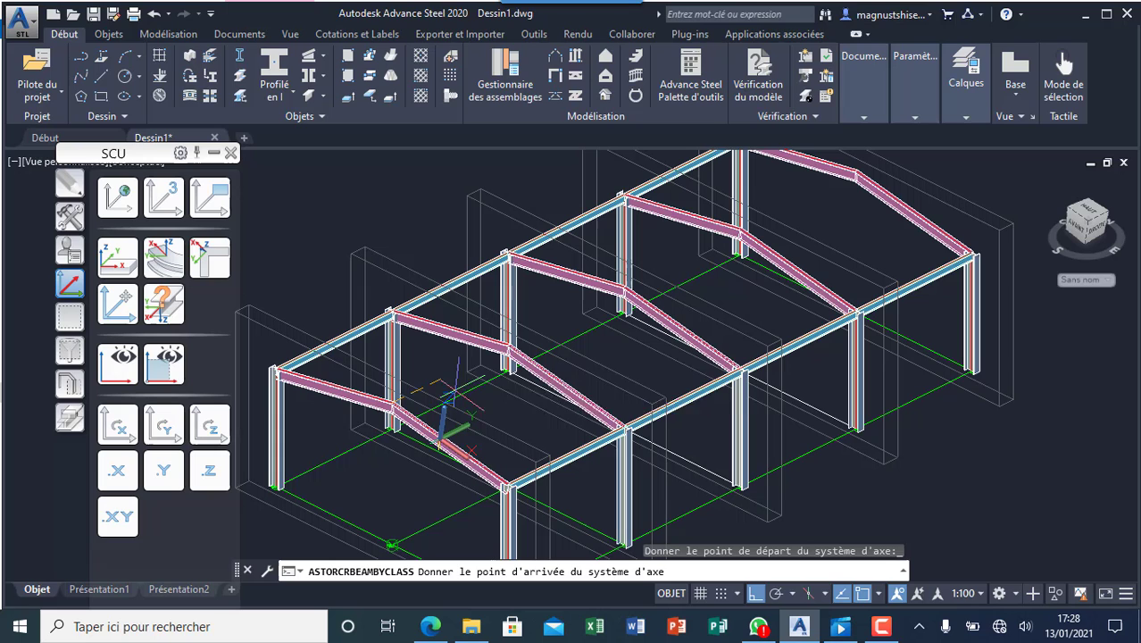
{"action": "left_click", "coordinate": [506, 346]}
{"action": "scroll", "coordinate": [487, 359], "scroll_direction": "up", "scroll_amount": 4}
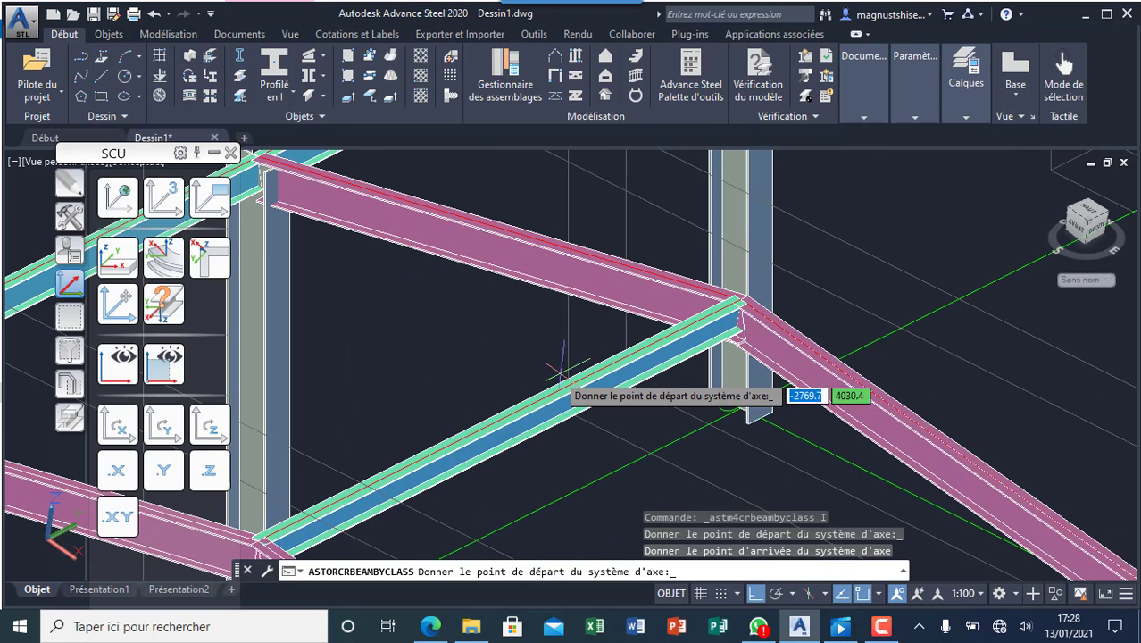
- Extend the ridge line with I-section beams from the second to the third and the third to the fourth frame, and end beam creation
{"action": "scroll", "coordinate": [555, 370], "scroll_direction": "down", "scroll_amount": 5}
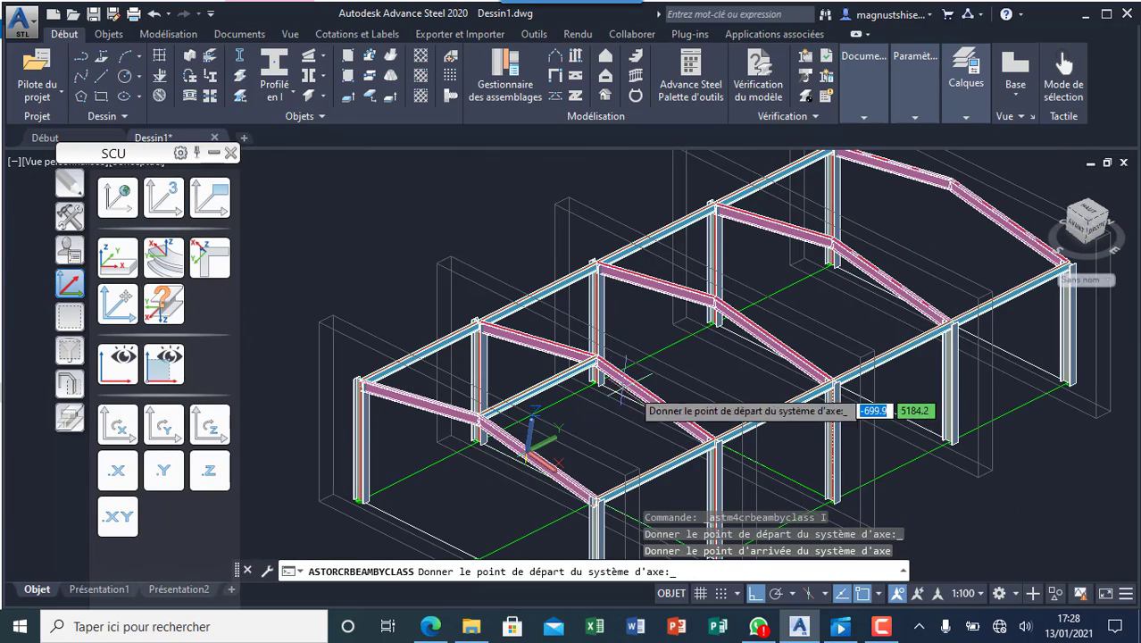
{"action": "scroll", "coordinate": [630, 316], "scroll_direction": "up", "scroll_amount": 5}
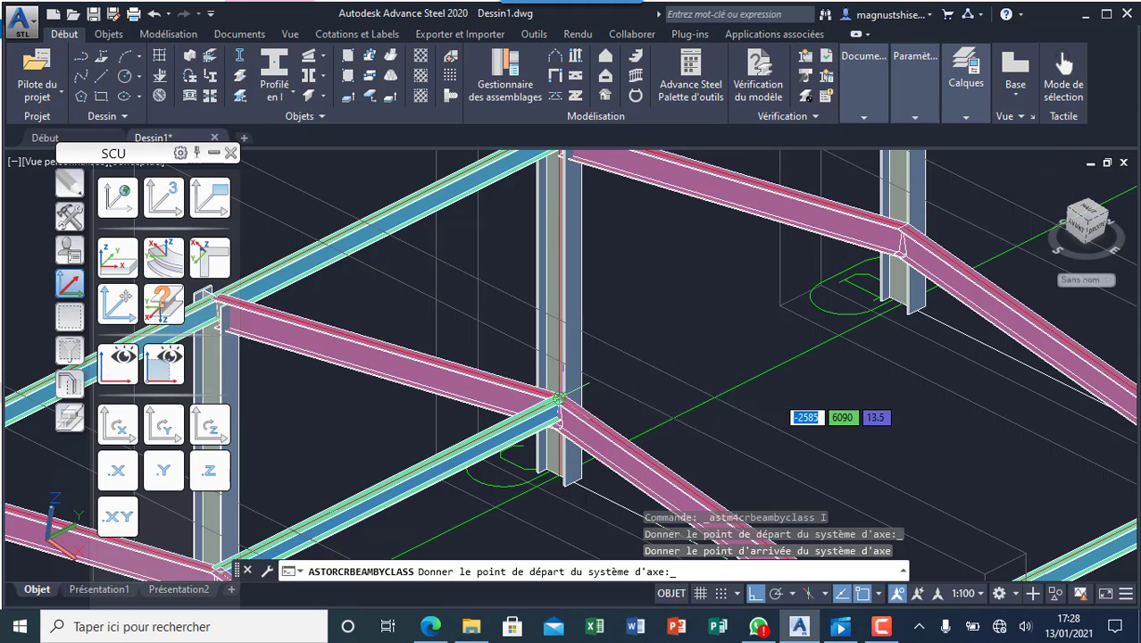
{"action": "left_click", "coordinate": [558, 399]}
{"action": "scroll", "coordinate": [560, 399], "scroll_direction": "down", "scroll_amount": 5}
{"action": "left_click", "coordinate": [694, 330]}
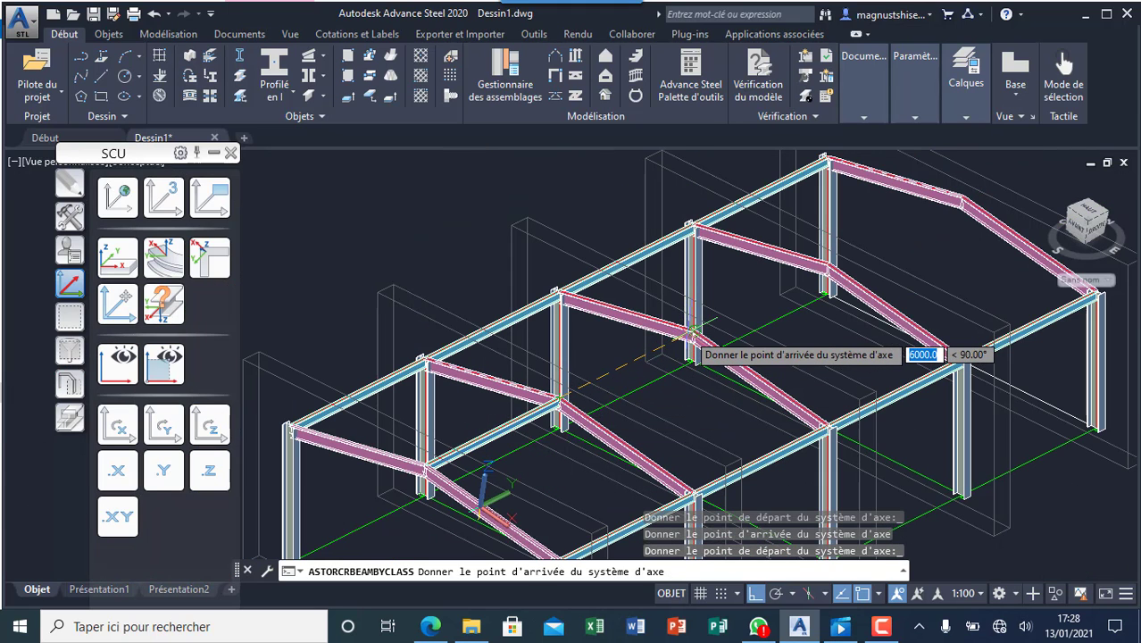
{"action": "left_click", "coordinate": [693, 329]}
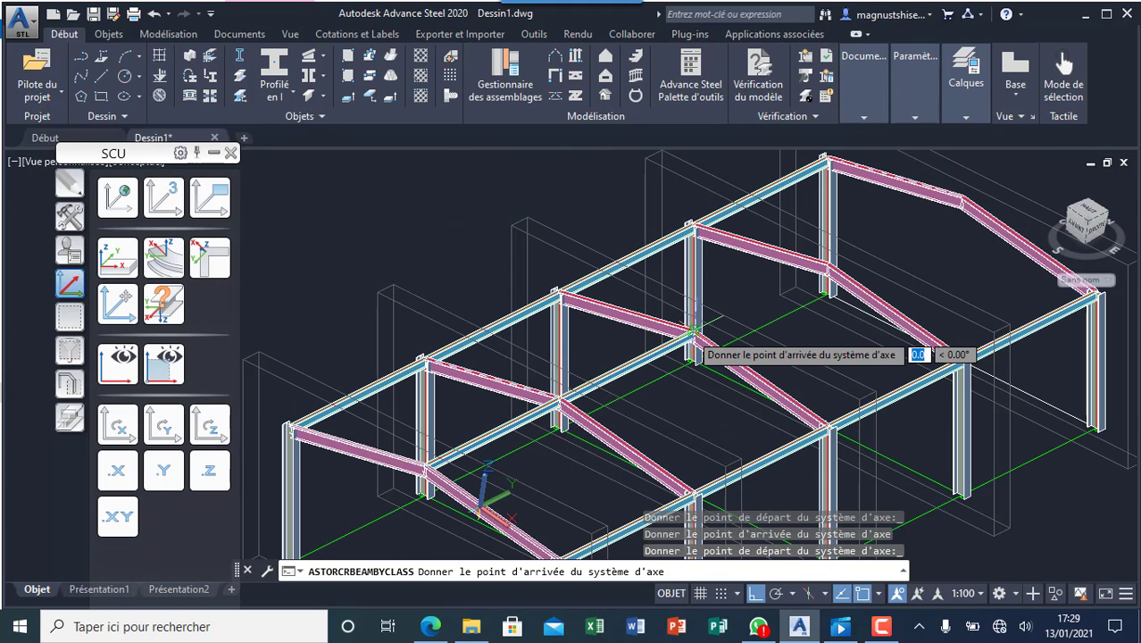
{"action": "left_click", "coordinate": [829, 265]}
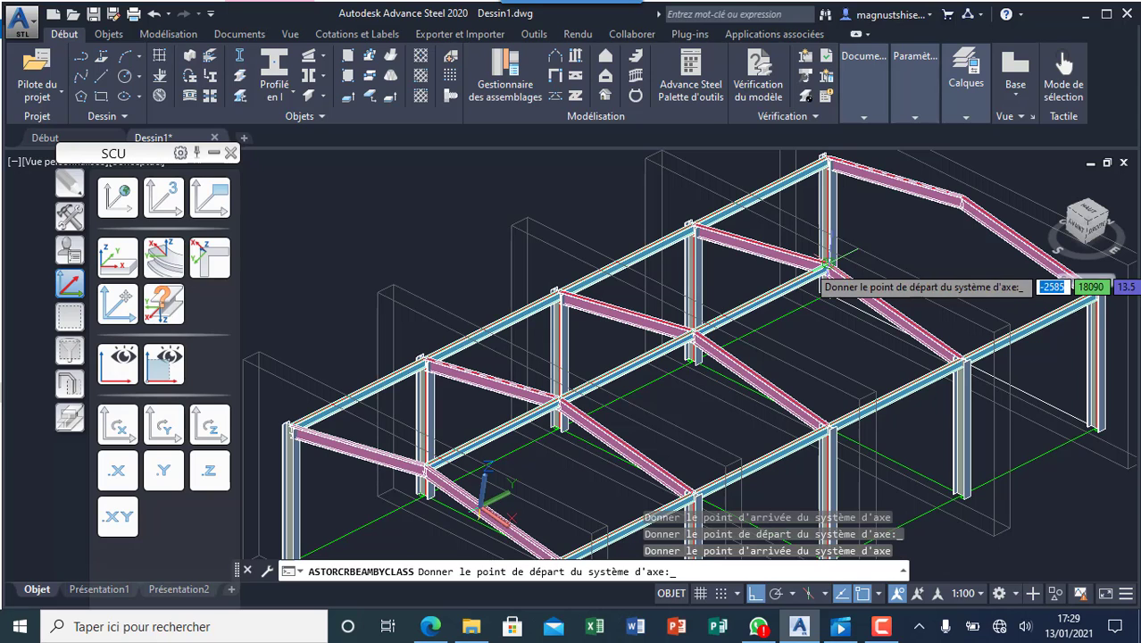
{"action": "left_click", "coordinate": [960, 195]}
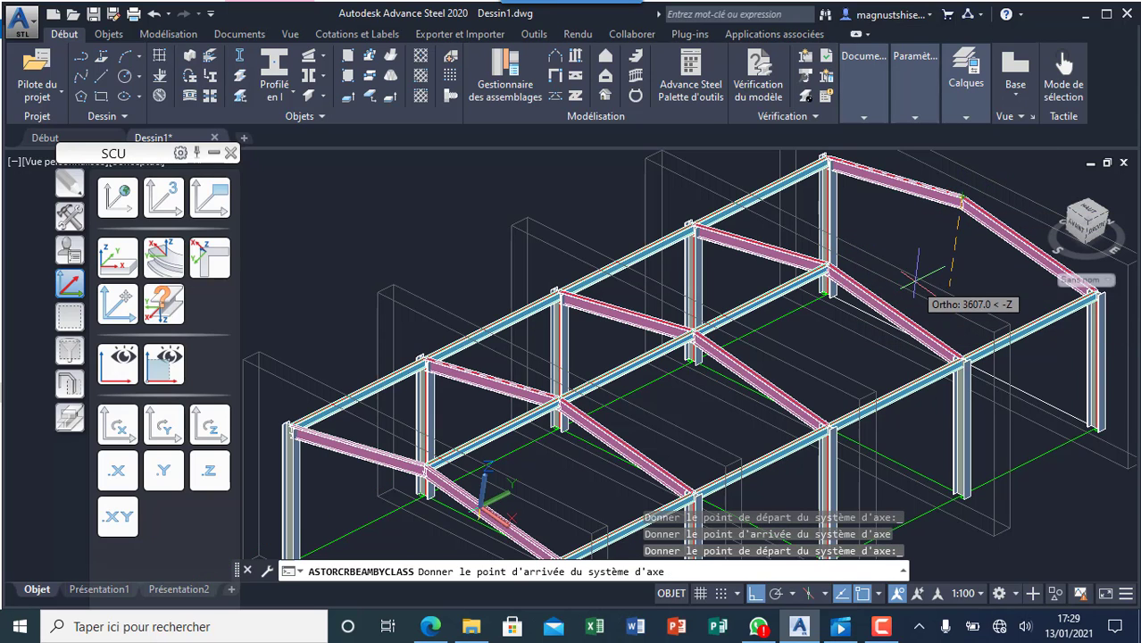
{"action": "key", "text": "Escape"}
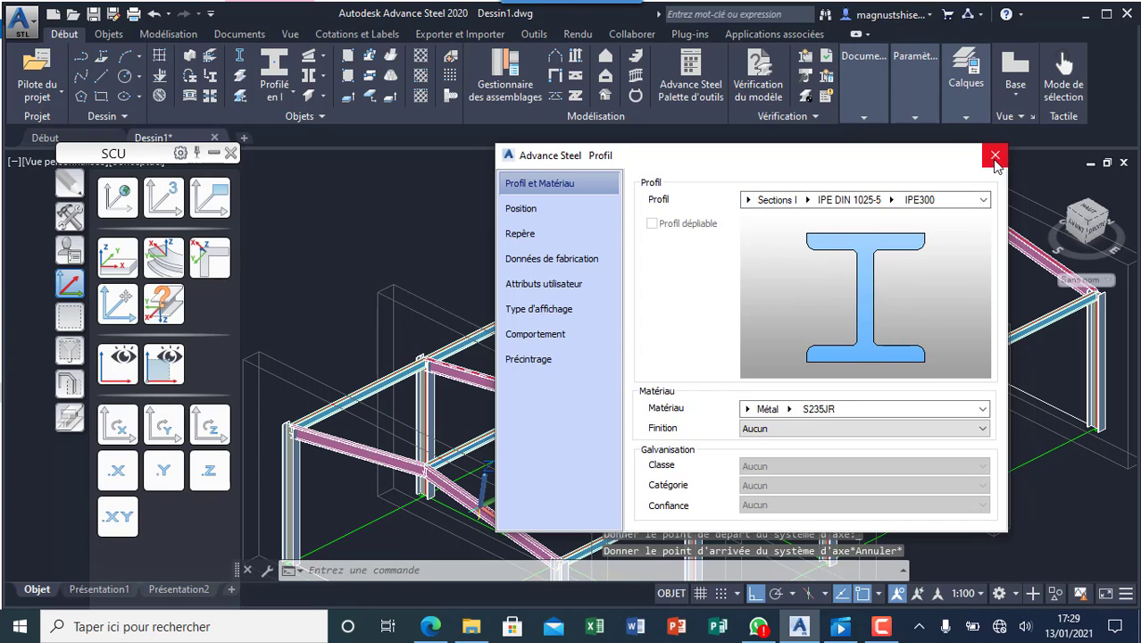
- Set the role of the three new ridge beams to Poutre and close their properties
{"action": "left_click", "coordinate": [523, 211]}
{"action": "left_click", "coordinate": [533, 234]}
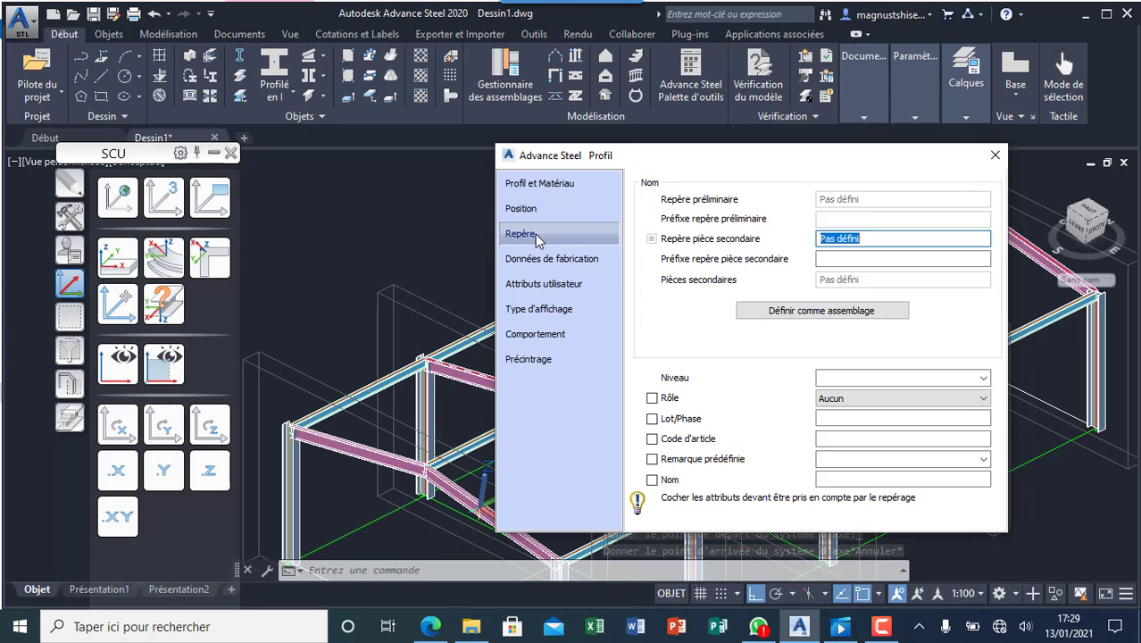
{"action": "left_click", "coordinate": [835, 399]}
{"action": "scroll", "coordinate": [849, 576], "scroll_direction": "down", "scroll_amount": 3}
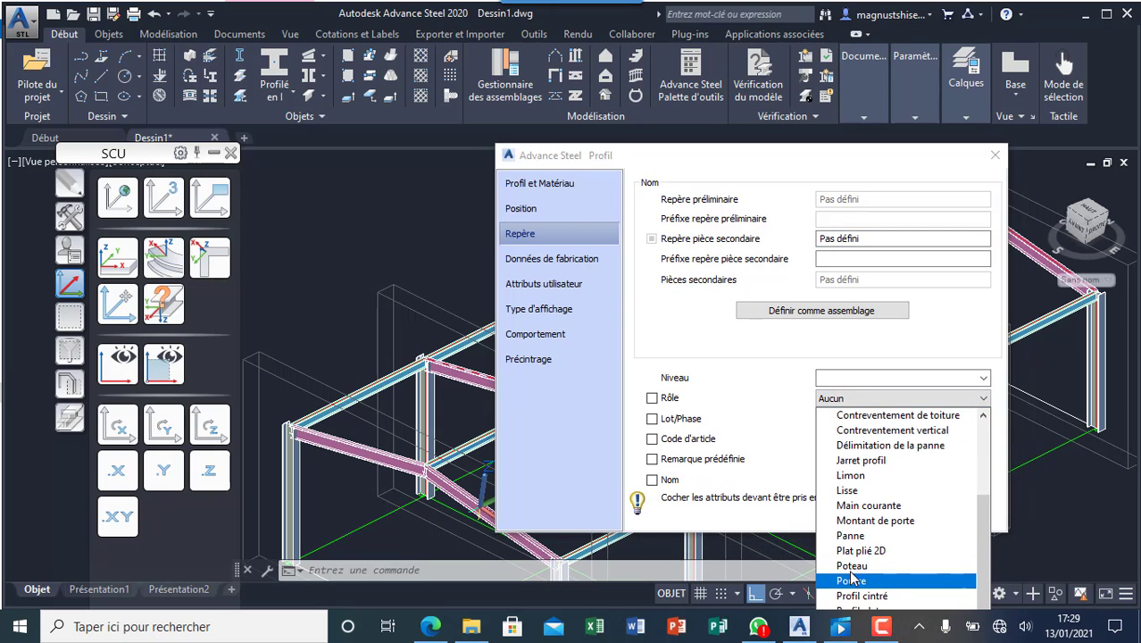
{"action": "left_click", "coordinate": [851, 581]}
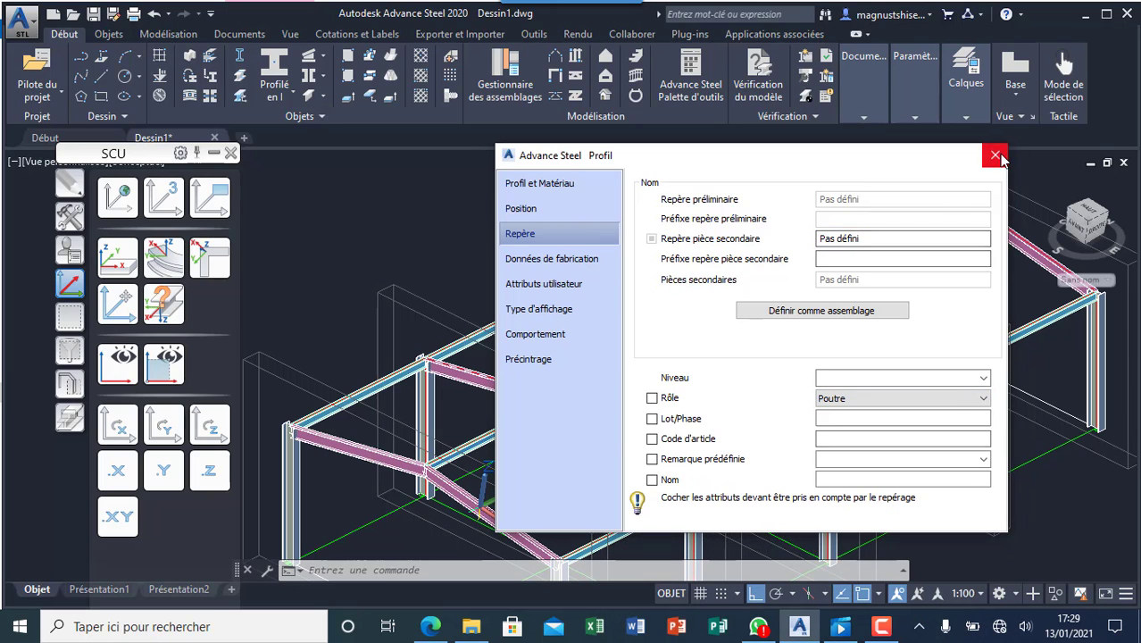
{"action": "left_click", "coordinate": [995, 156]}
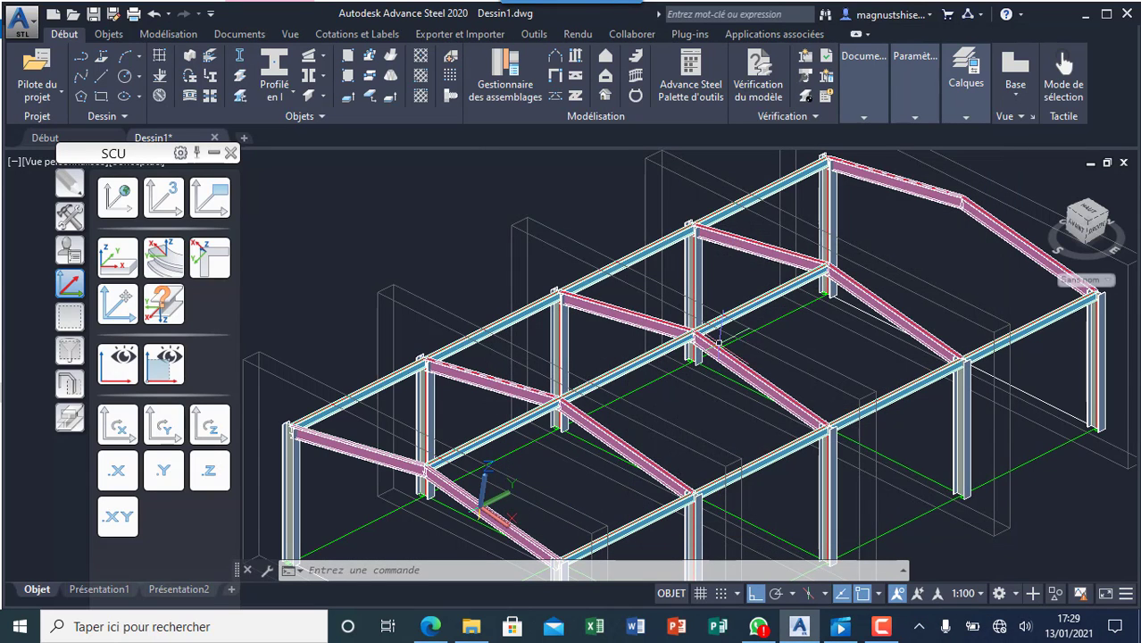
- Complete the ridge line with an I-section beam between the apexes of the fourth and fifth frames
{"action": "left_click", "coordinate": [290, 71]}
{"action": "scroll", "coordinate": [836, 283], "scroll_direction": "up", "scroll_amount": 6}
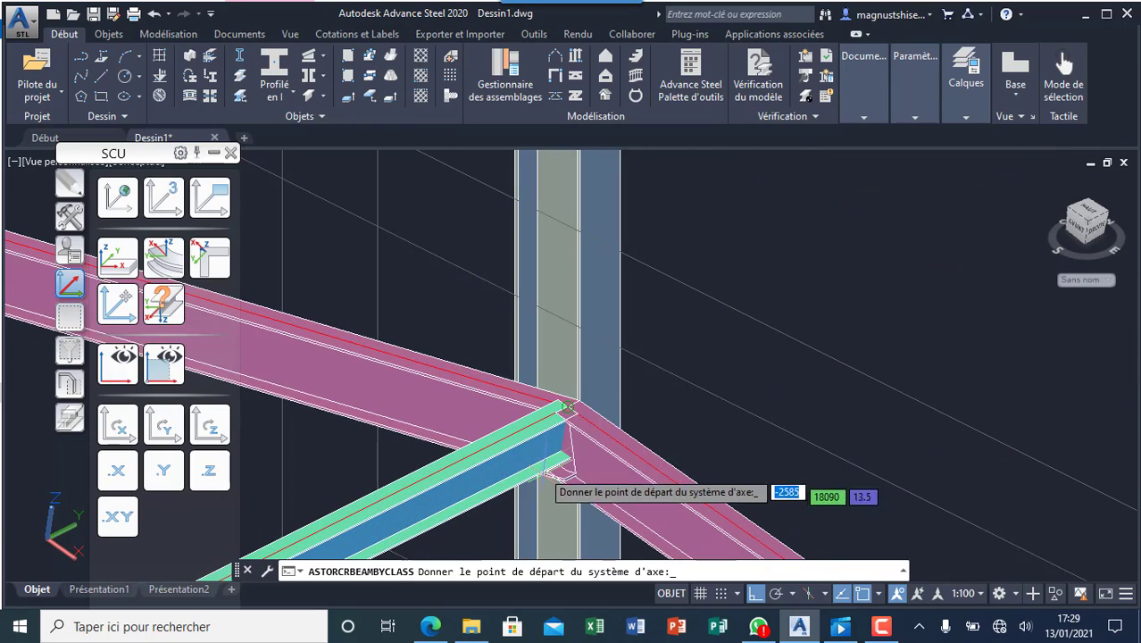
{"action": "left_click", "coordinate": [567, 406]}
{"action": "scroll", "coordinate": [607, 398], "scroll_direction": "down", "scroll_amount": 5}
{"action": "scroll", "coordinate": [613, 415], "scroll_direction": "up", "scroll_amount": 4}
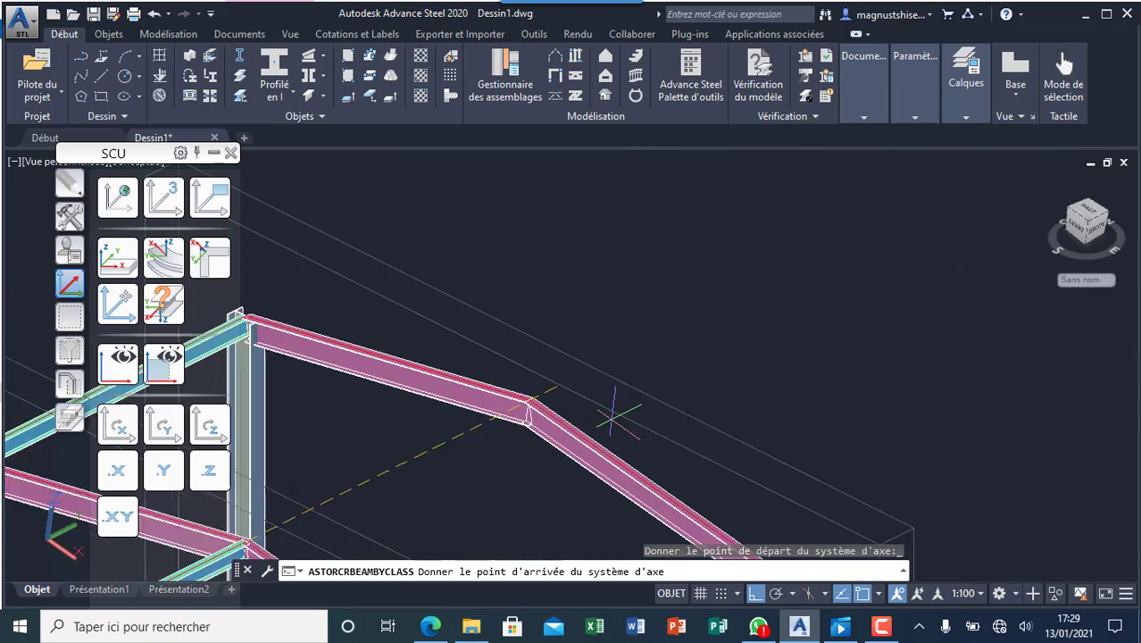
{"action": "scroll", "coordinate": [614, 415], "scroll_direction": "up", "scroll_amount": 3}
{"action": "left_click", "coordinate": [493, 393]}
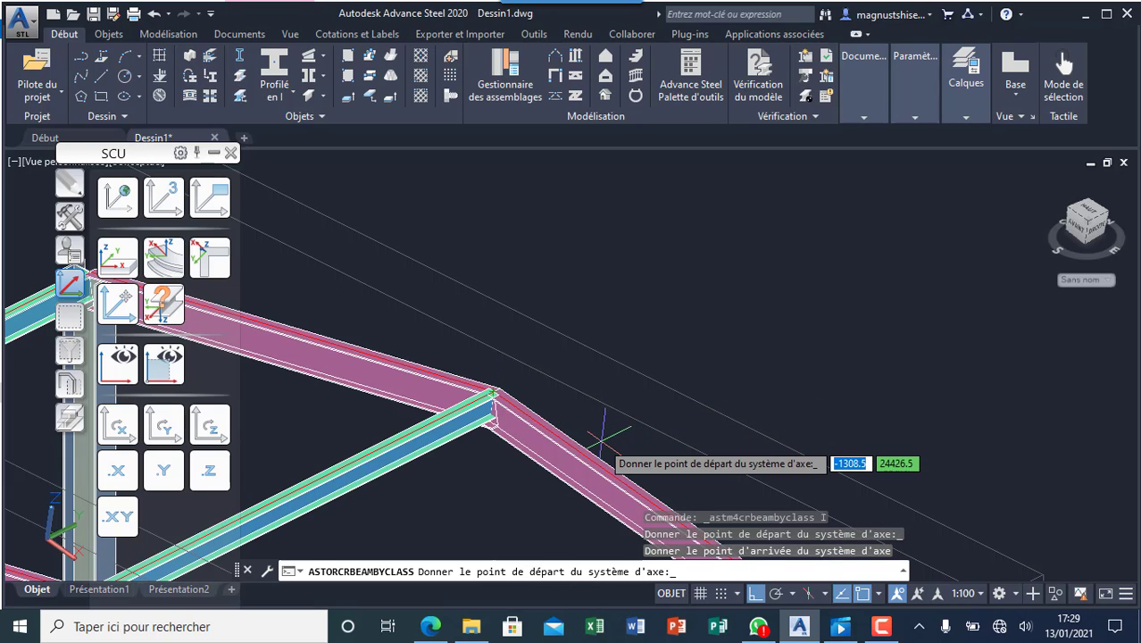
{"action": "key", "text": "Escape"}
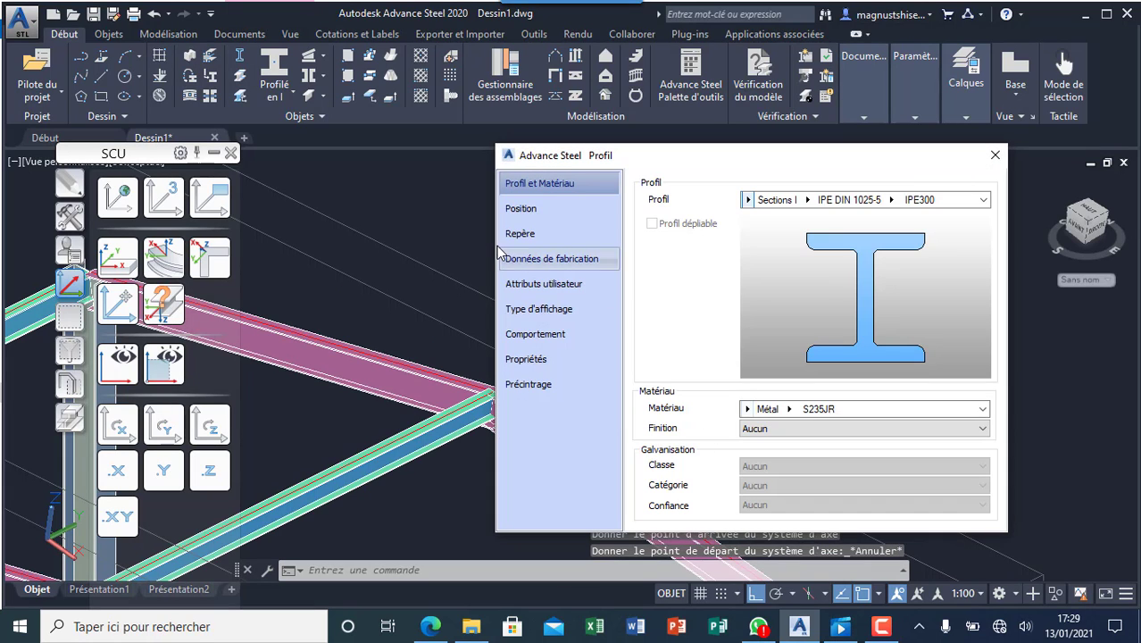
- Set the role of the last ridge beam to Poutre and close its properties
{"action": "left_click", "coordinate": [520, 233]}
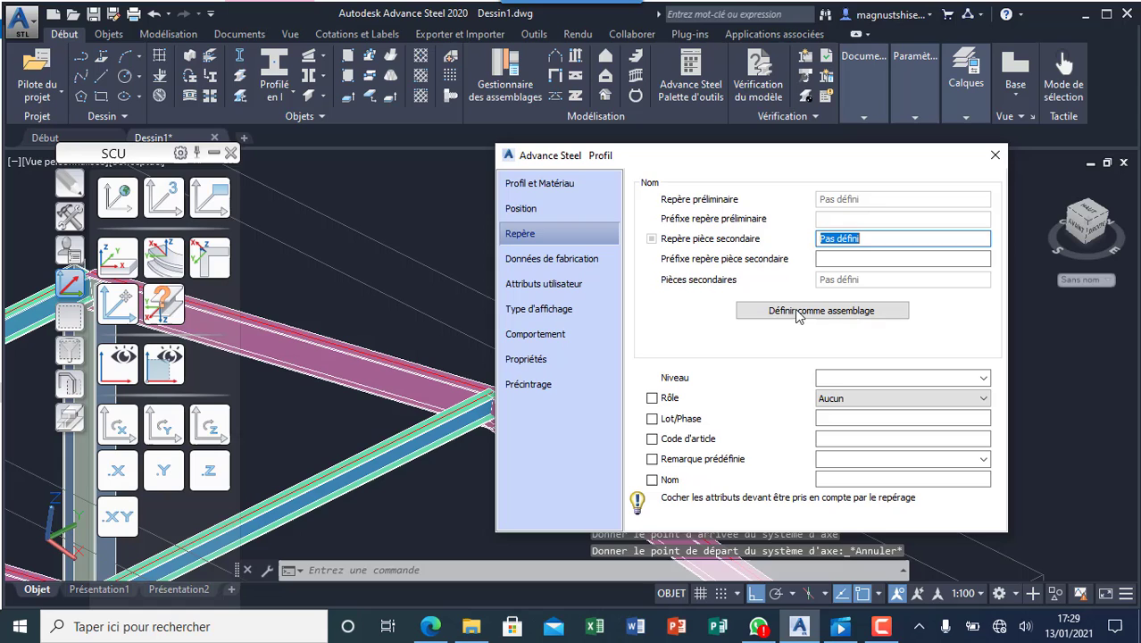
{"action": "left_click", "coordinate": [843, 398]}
{"action": "scroll", "coordinate": [870, 554], "scroll_direction": "down", "scroll_amount": 3}
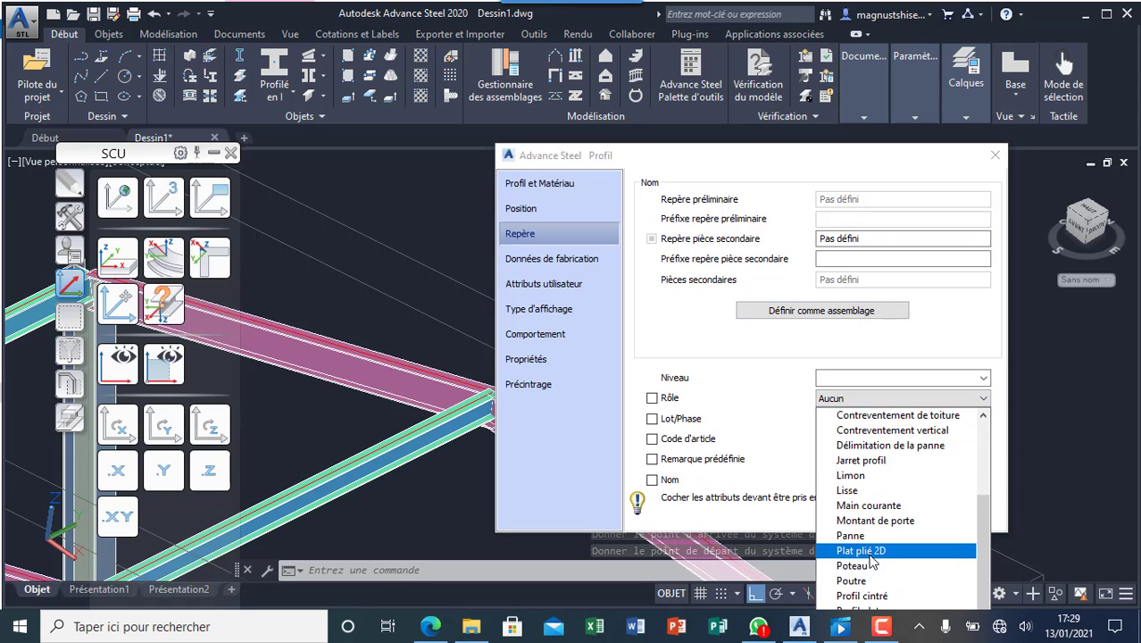
{"action": "left_click", "coordinate": [852, 580]}
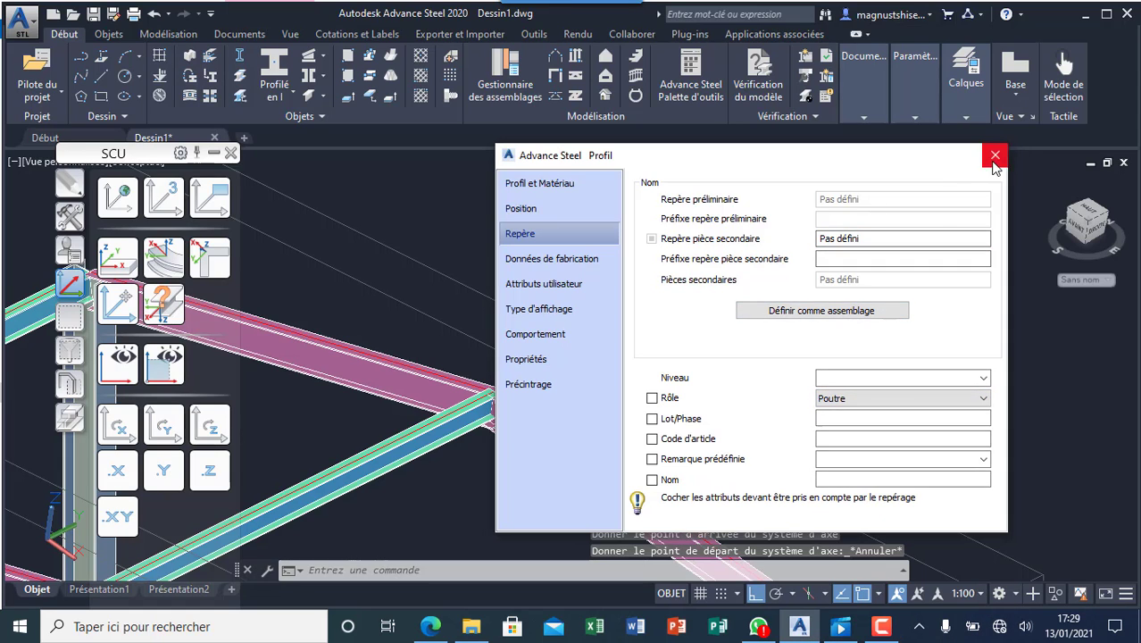
{"action": "left_click", "coordinate": [996, 157]}
- Offset the ridge beam between the first and second frames by 500 along the X axis, down the front roof slope
{"action": "scroll", "coordinate": [530, 416], "scroll_direction": "down", "scroll_amount": 5}
{"action": "scroll", "coordinate": [530, 417], "scroll_direction": "up", "scroll_amount": 2}
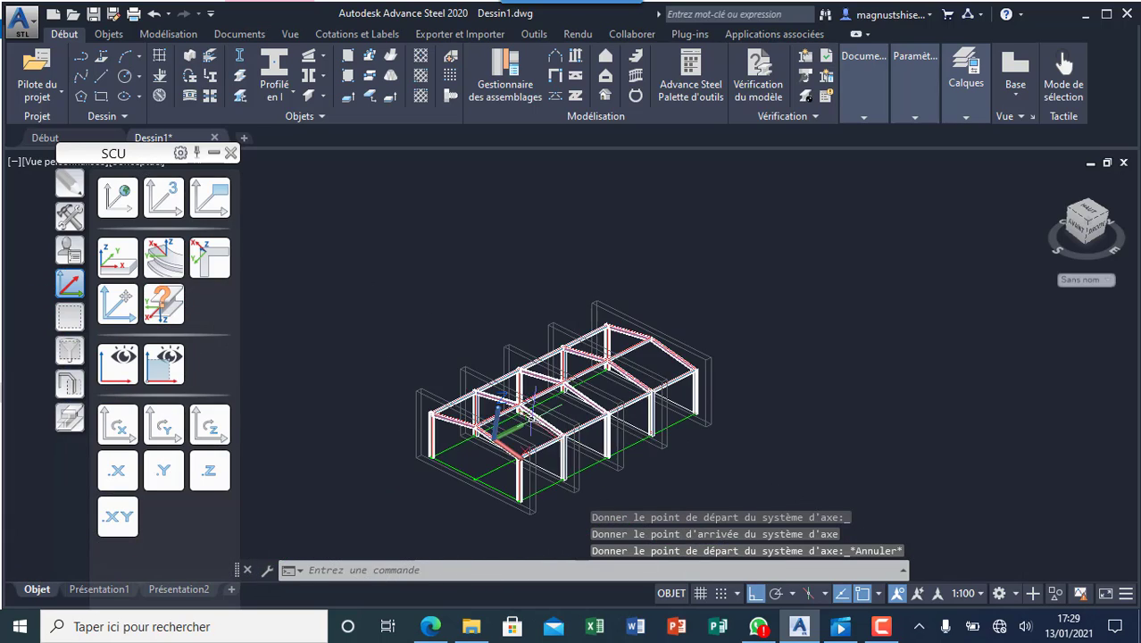
{"action": "scroll", "coordinate": [530, 417], "scroll_direction": "up", "scroll_amount": 3}
{"action": "scroll", "coordinate": [530, 417], "scroll_direction": "down", "scroll_amount": 4}
{"action": "scroll", "coordinate": [463, 429], "scroll_direction": "up", "scroll_amount": 4}
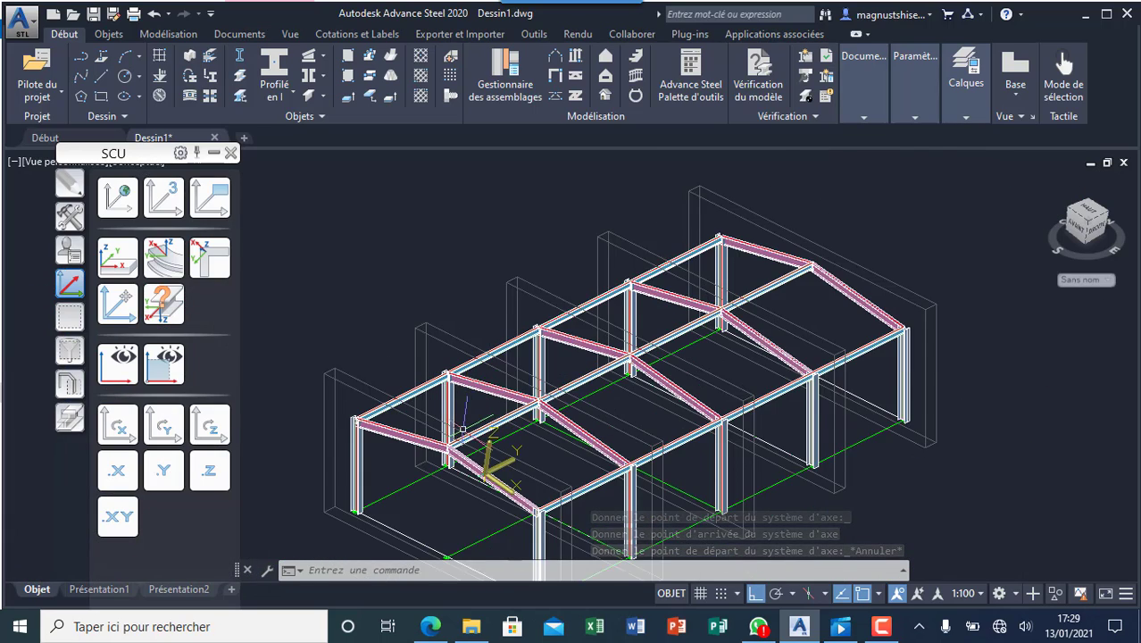
{"action": "scroll", "coordinate": [463, 430], "scroll_direction": "up", "scroll_amount": 2}
{"action": "left_click", "coordinate": [504, 422]}
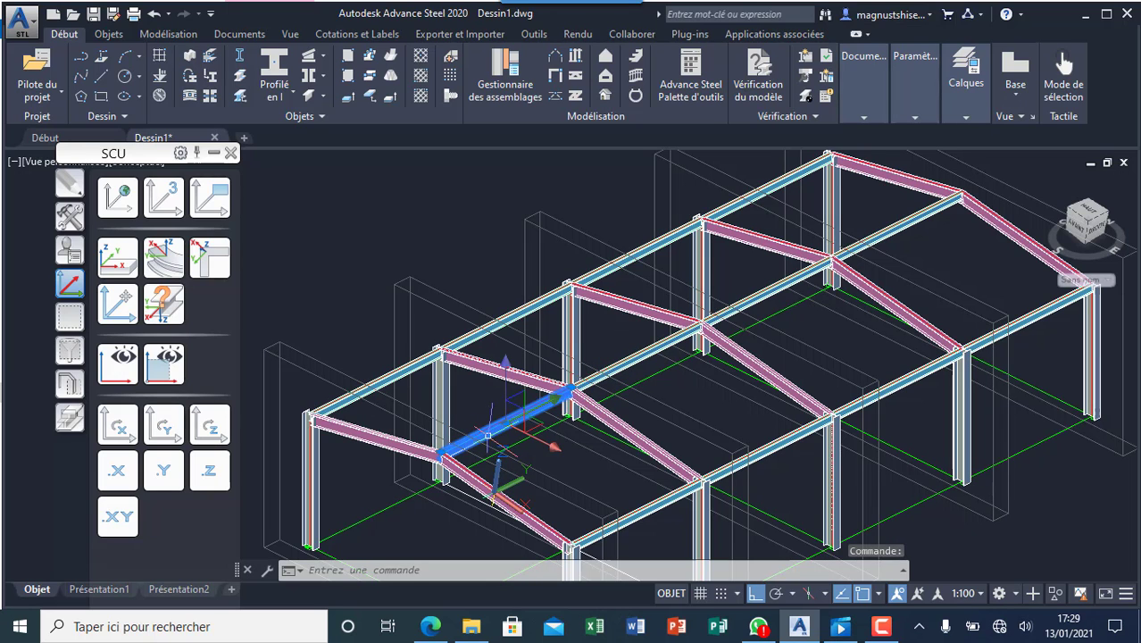
{"action": "scroll", "coordinate": [506, 420], "scroll_direction": "up", "scroll_amount": 4}
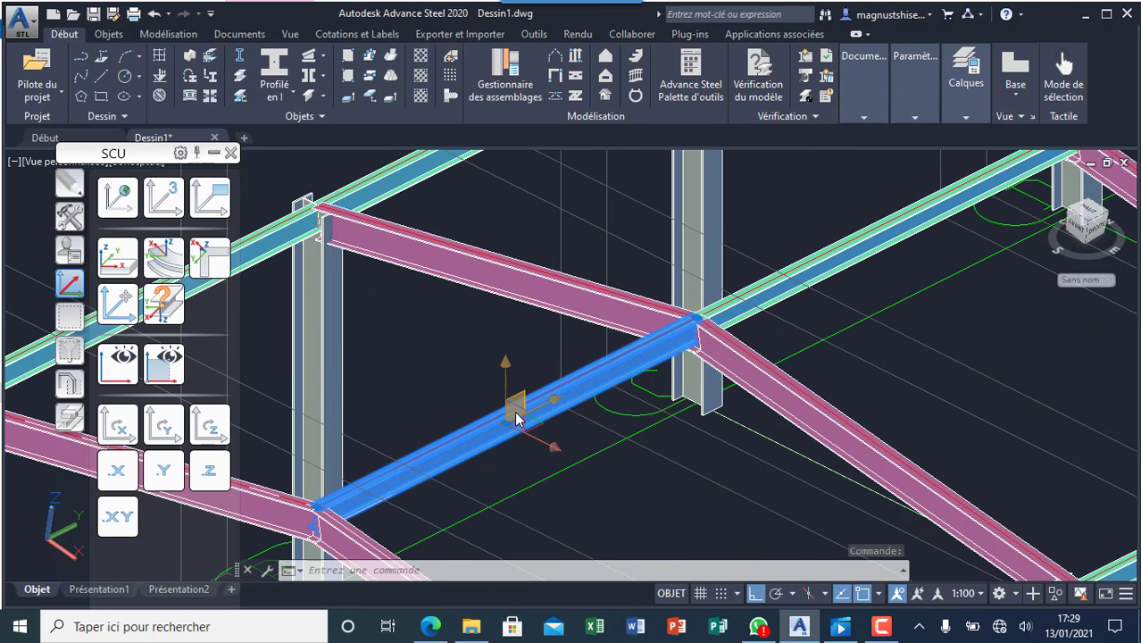
{"action": "left_click", "coordinate": [505, 421]}
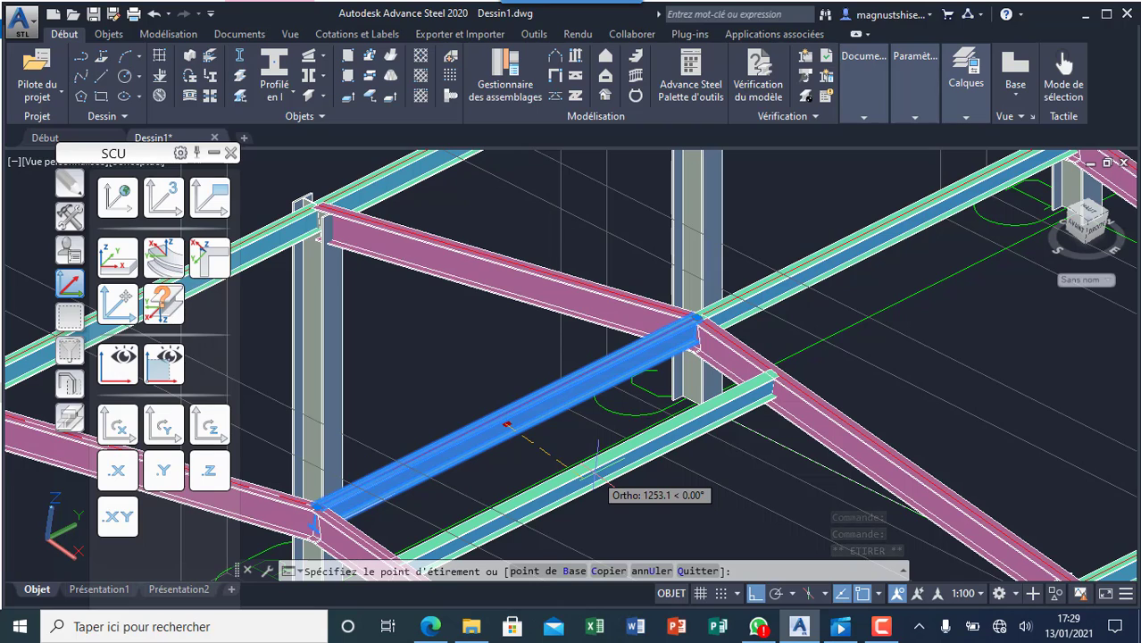
{"action": "type", "text": "5"}
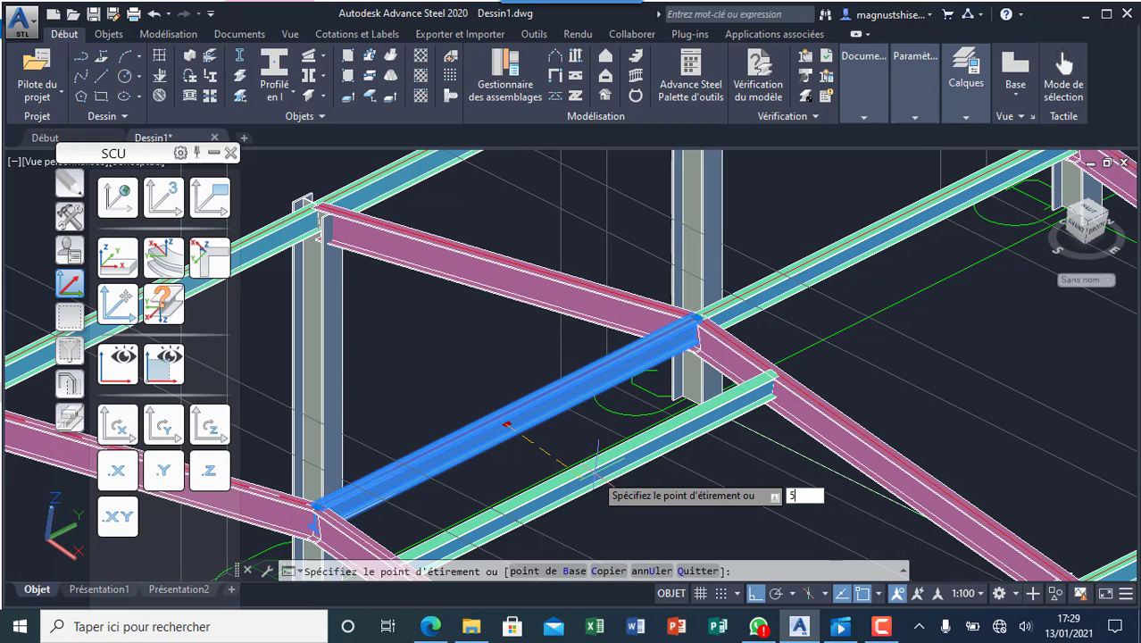
{"action": "type", "text": "00"}
{"action": "key", "text": "Return"}
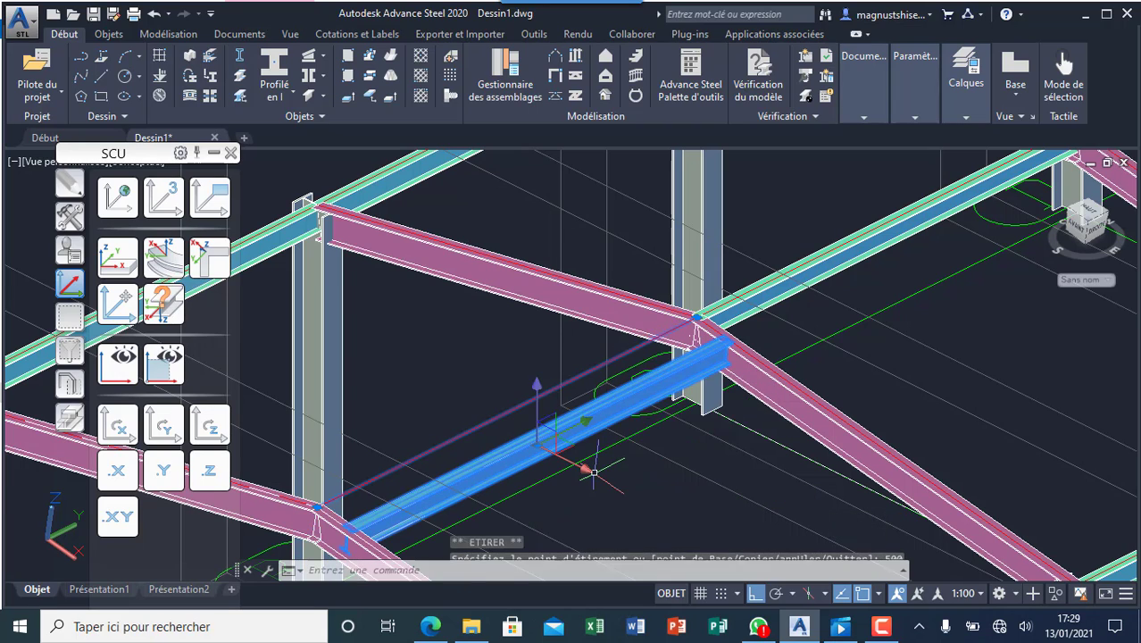
- Try twice to offset the ridge beam between the second and third frames by 500 along the X axis
{"action": "scroll", "coordinate": [505, 423], "scroll_direction": "down", "scroll_amount": 3}
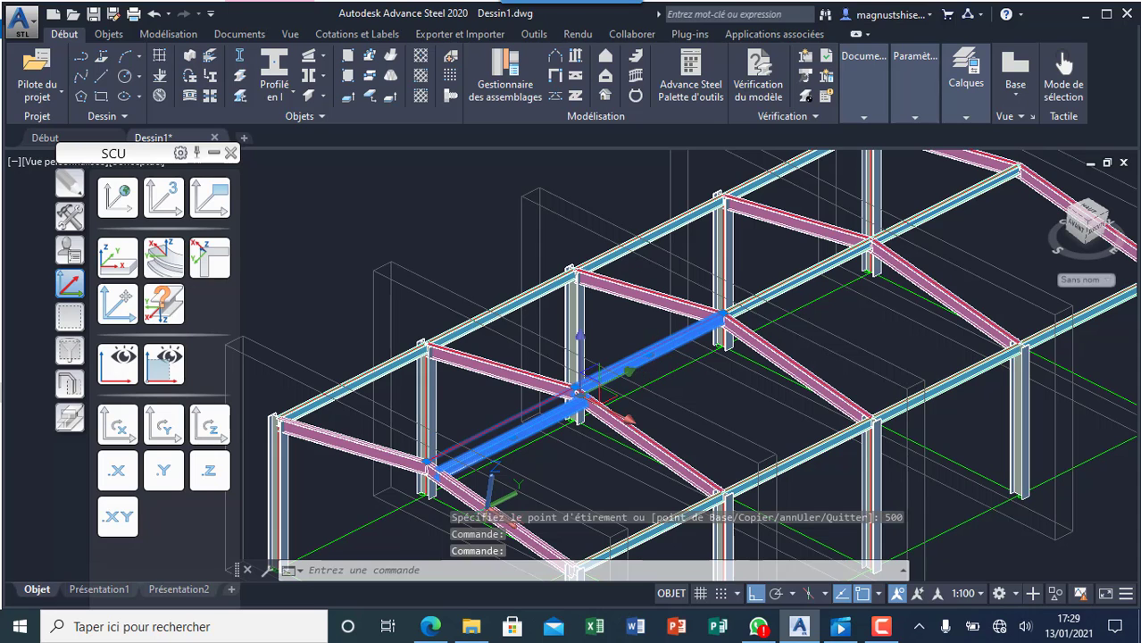
{"action": "key", "text": "ctrl+z"}
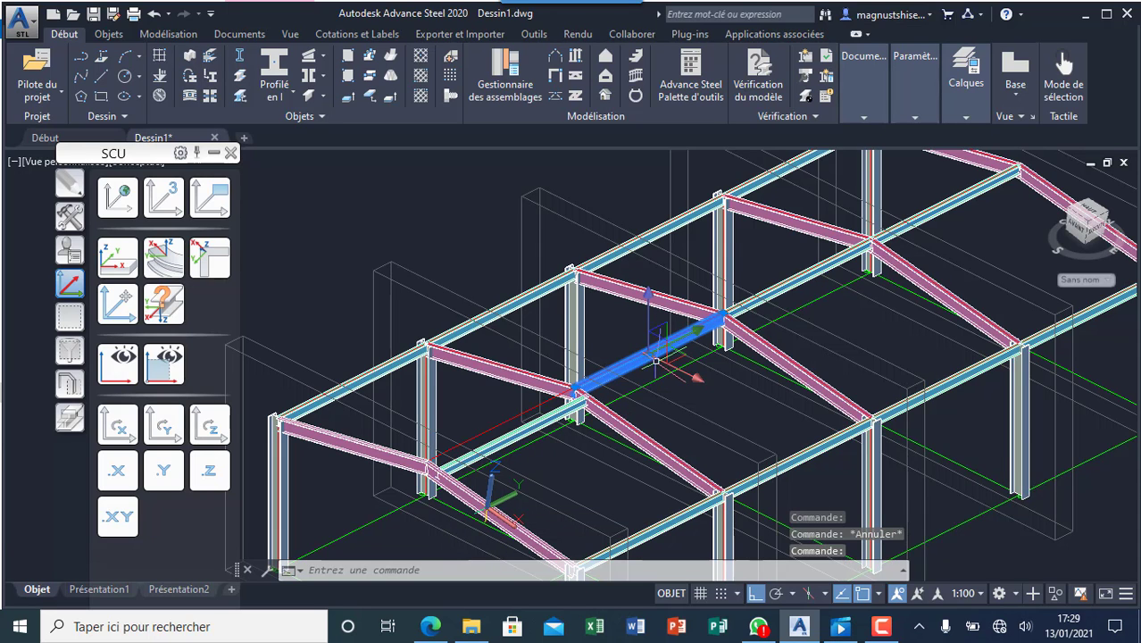
{"action": "scroll", "coordinate": [656, 361], "scroll_direction": "up", "scroll_amount": 3}
{"action": "left_click", "coordinate": [643, 353]}
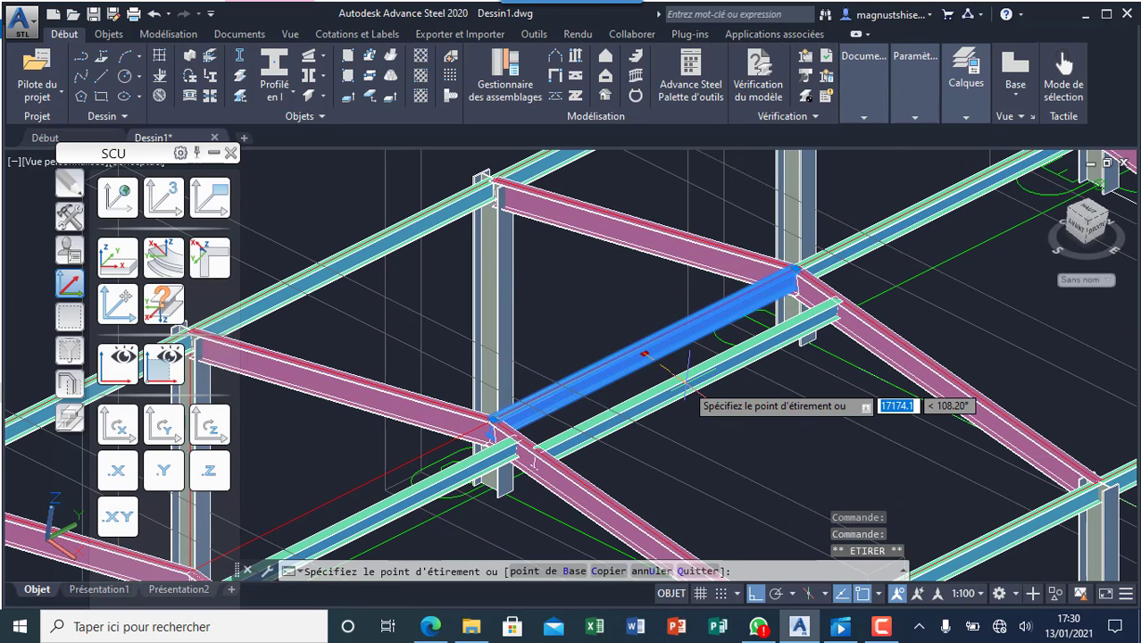
{"action": "type", "text": "500"}
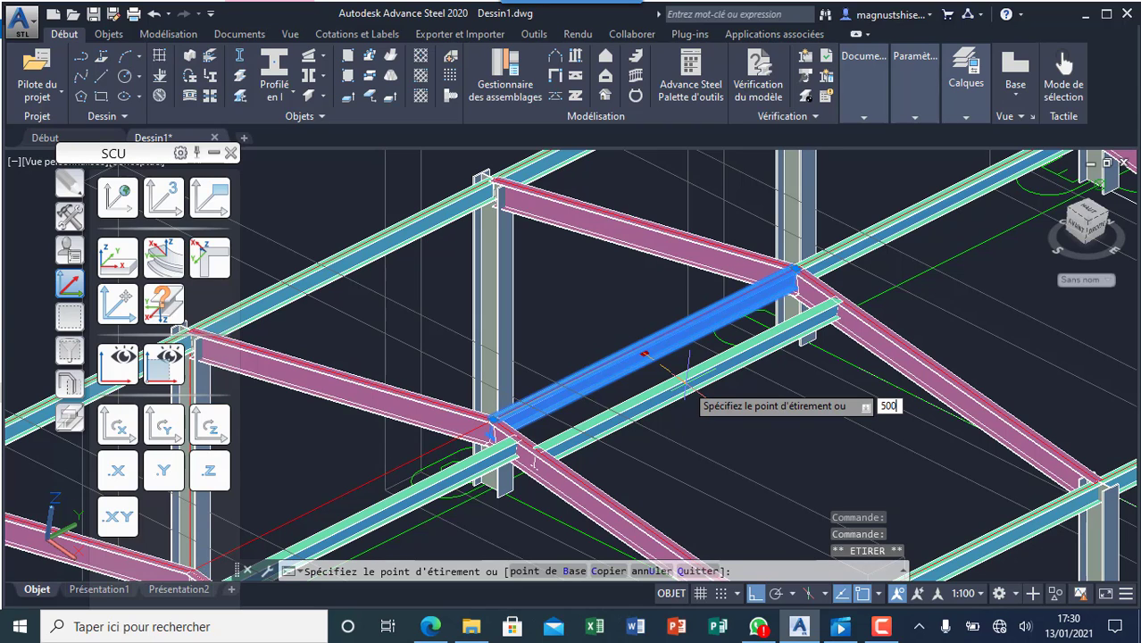
{"action": "key", "text": "Return"}
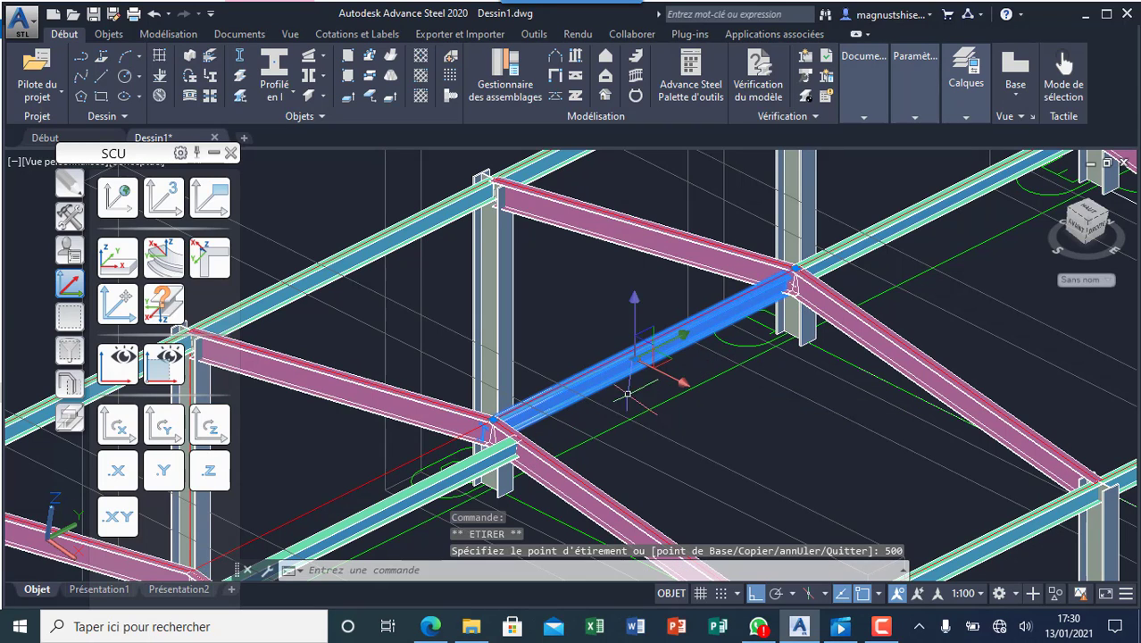
{"action": "left_click", "coordinate": [634, 357]}
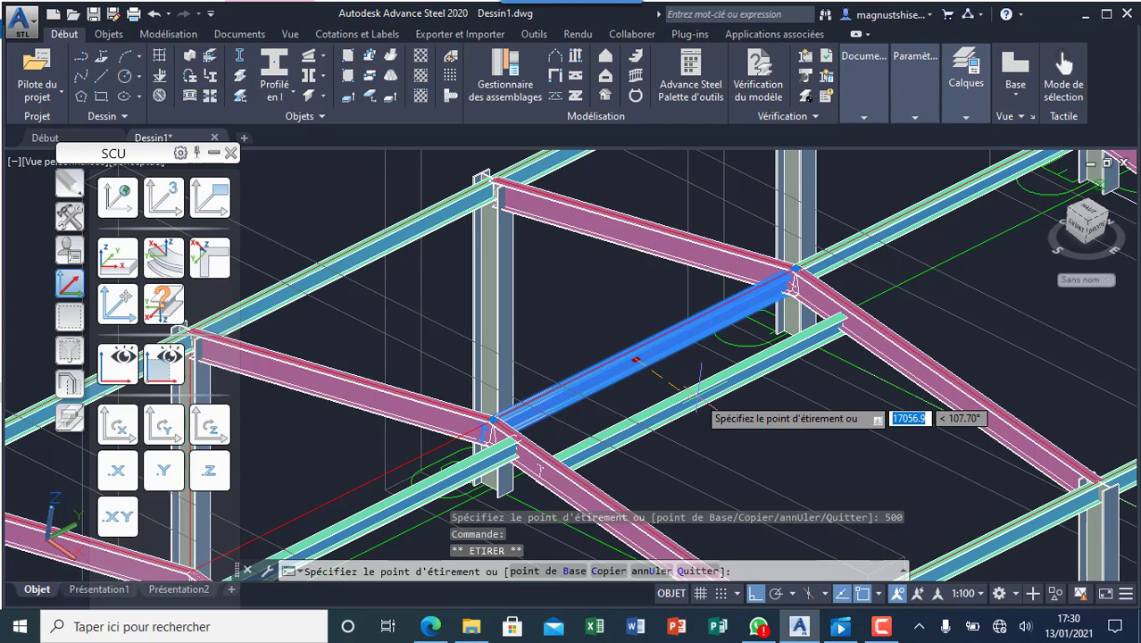
{"action": "type", "text": "50"}
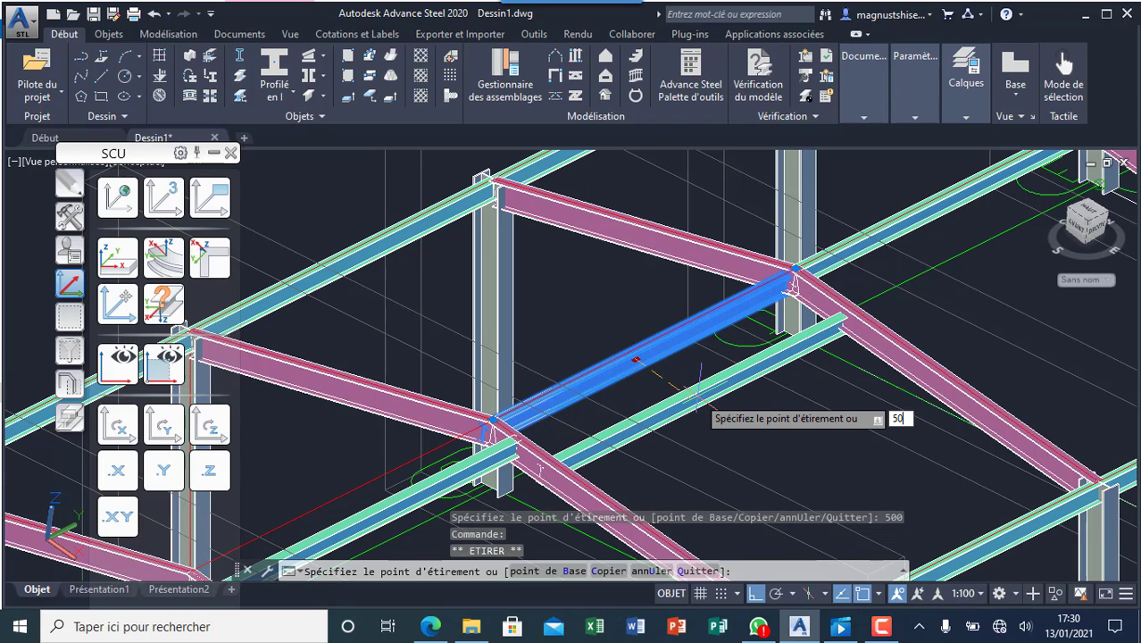
{"action": "type", "text": "0"}
{"action": "key", "text": "Return"}
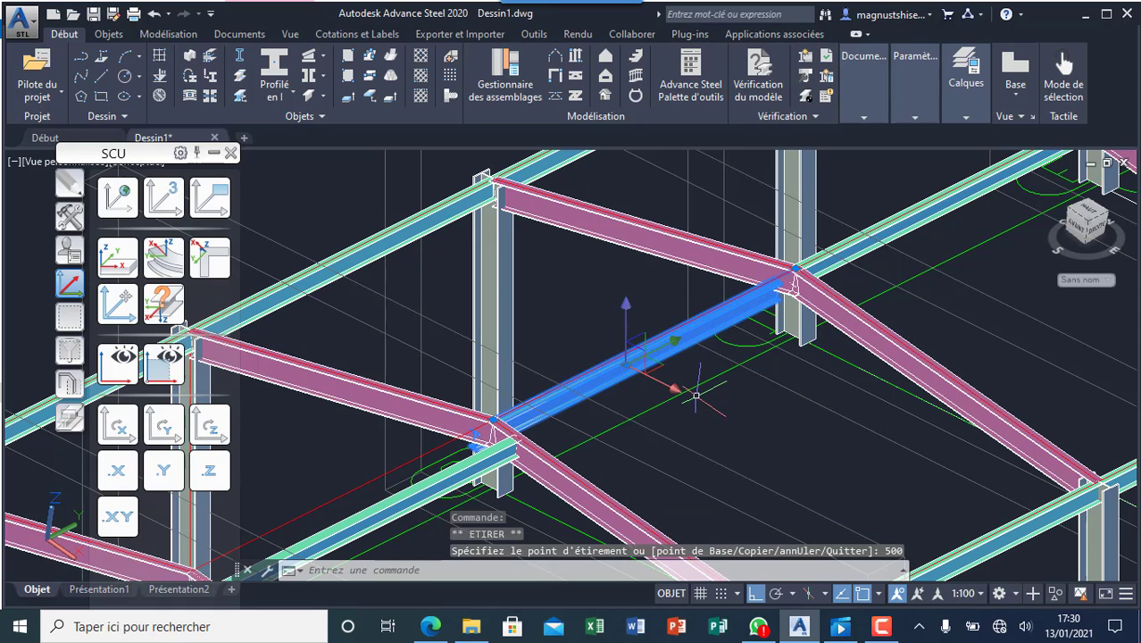
{"action": "key", "text": "Escape"}
- Delete the ridge beam between the second and third frames
{"action": "scroll", "coordinate": [647, 381], "scroll_direction": "up", "scroll_amount": 4}
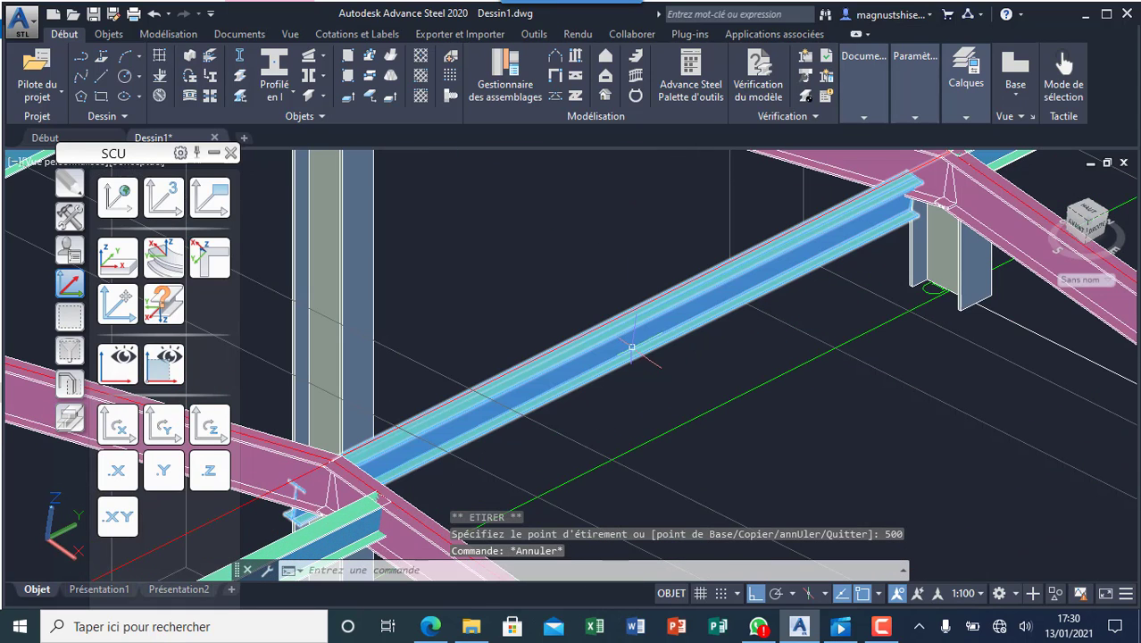
{"action": "left_click", "coordinate": [508, 383]}
{"action": "key", "text": "Delete"}
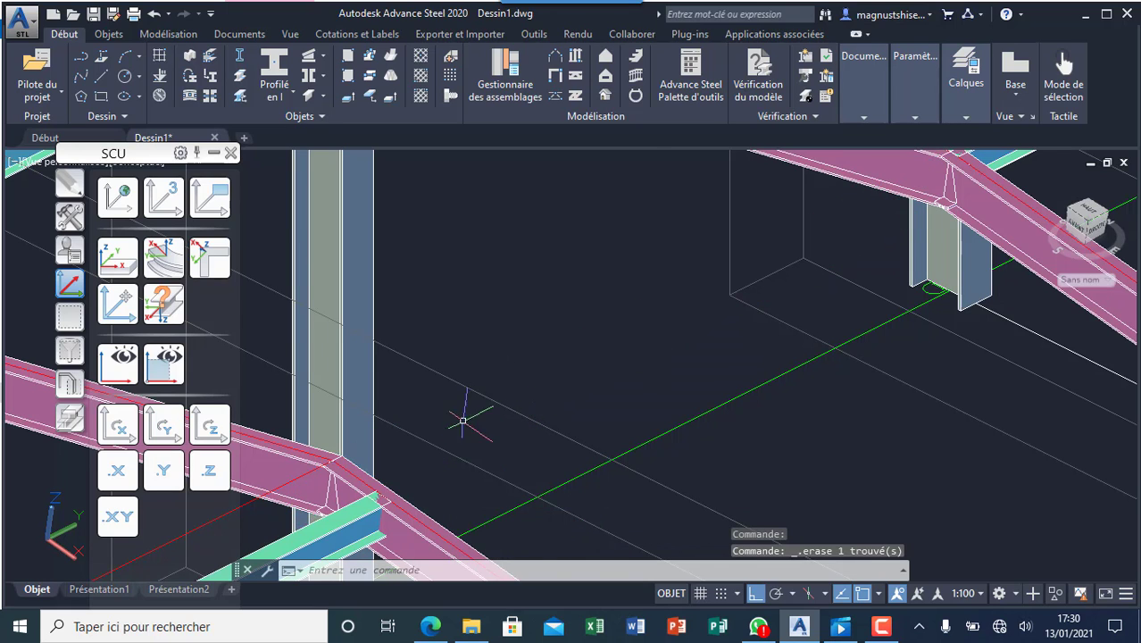
- Offset the ridge beam between the third and fourth frames by 500 along the X axis
{"action": "scroll", "coordinate": [458, 415], "scroll_direction": "down", "scroll_amount": 5}
{"action": "left_click", "coordinate": [531, 367]}
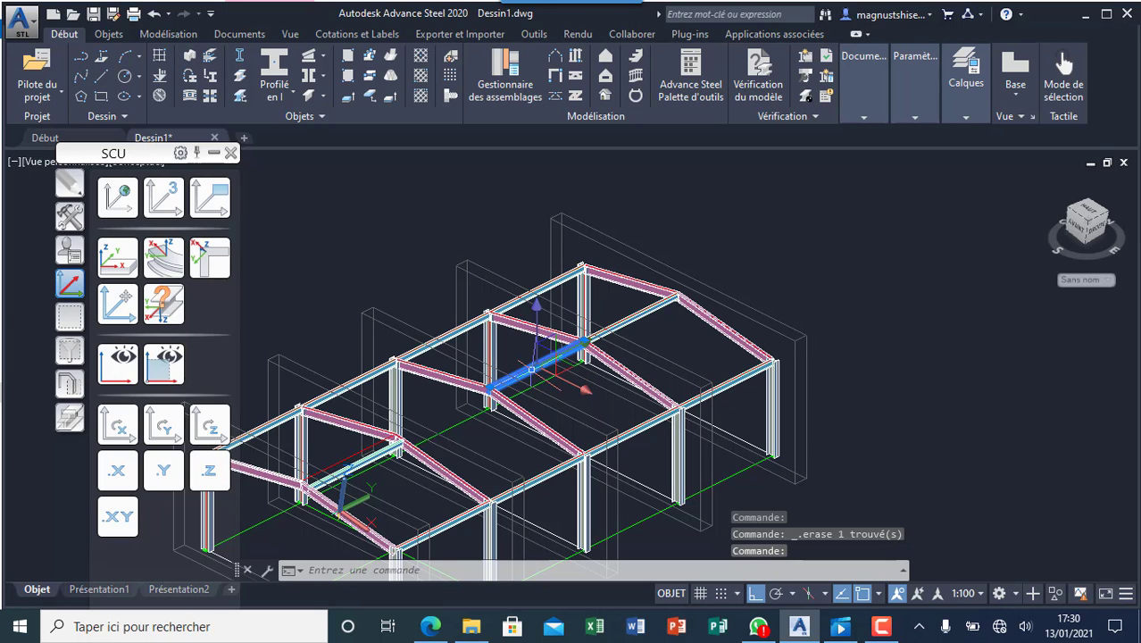
{"action": "scroll", "coordinate": [531, 367], "scroll_direction": "up", "scroll_amount": 5}
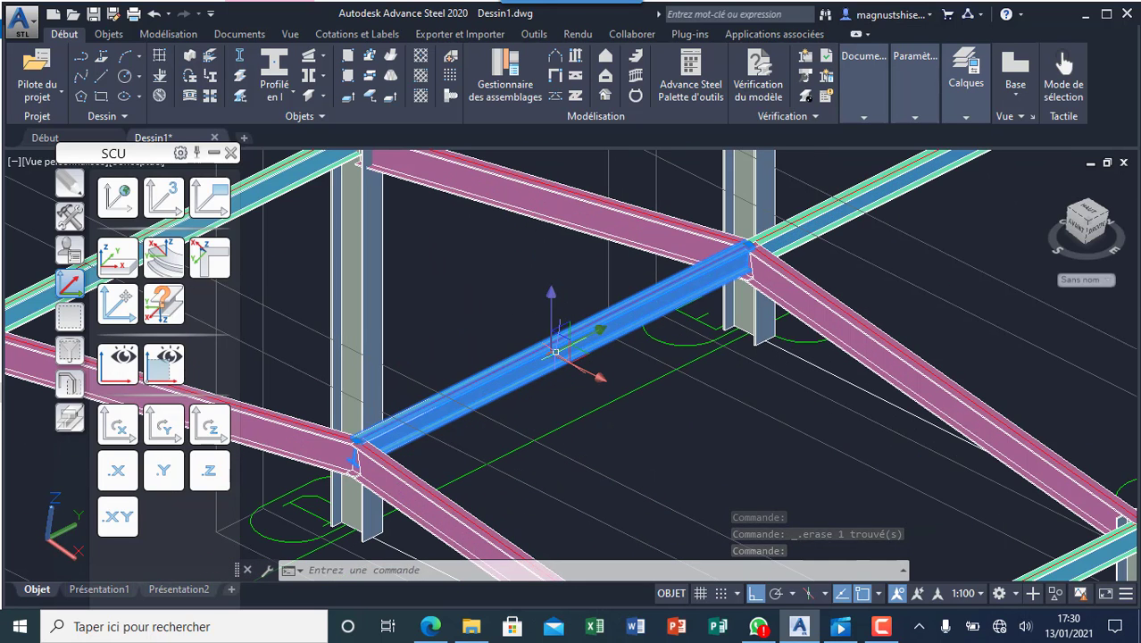
{"action": "left_click", "coordinate": [554, 354]}
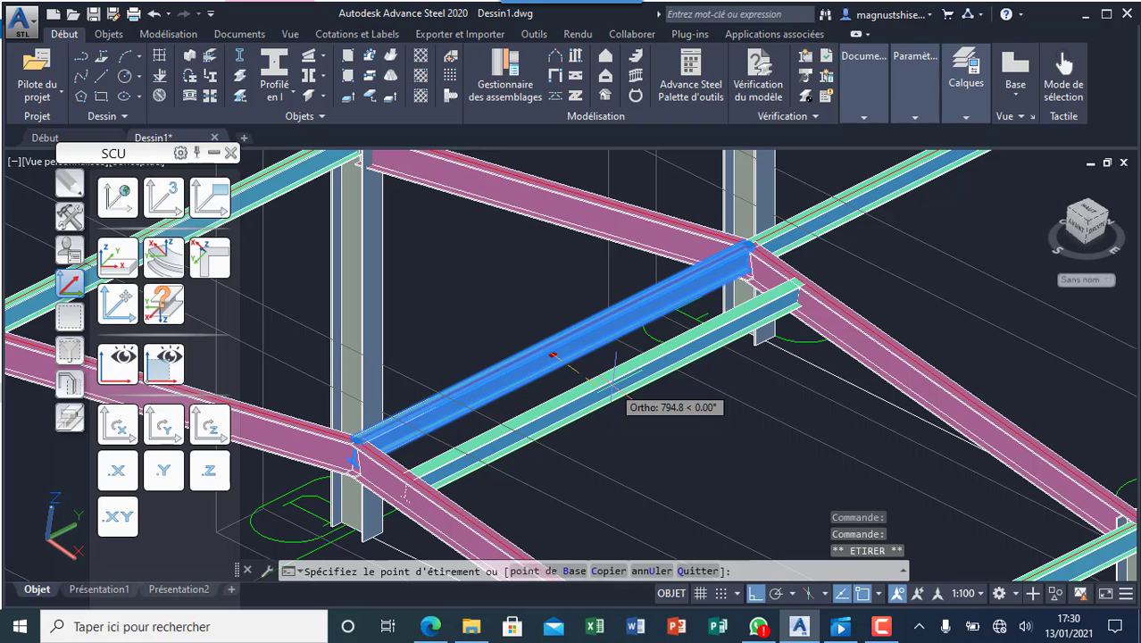
{"action": "type", "text": "500"}
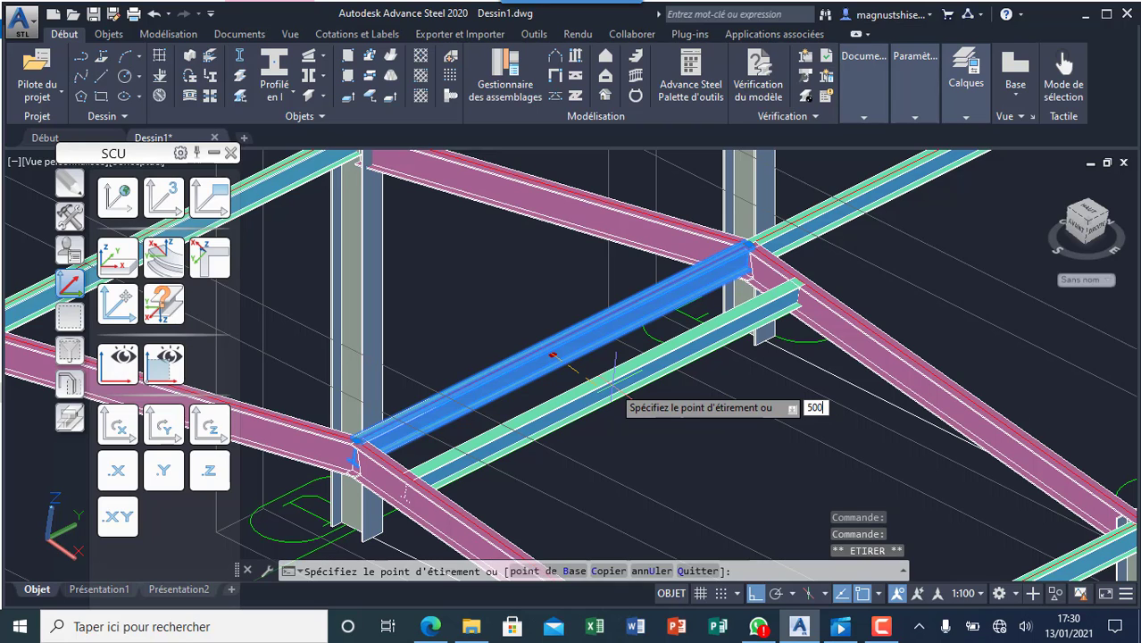
{"action": "key", "text": "Return"}
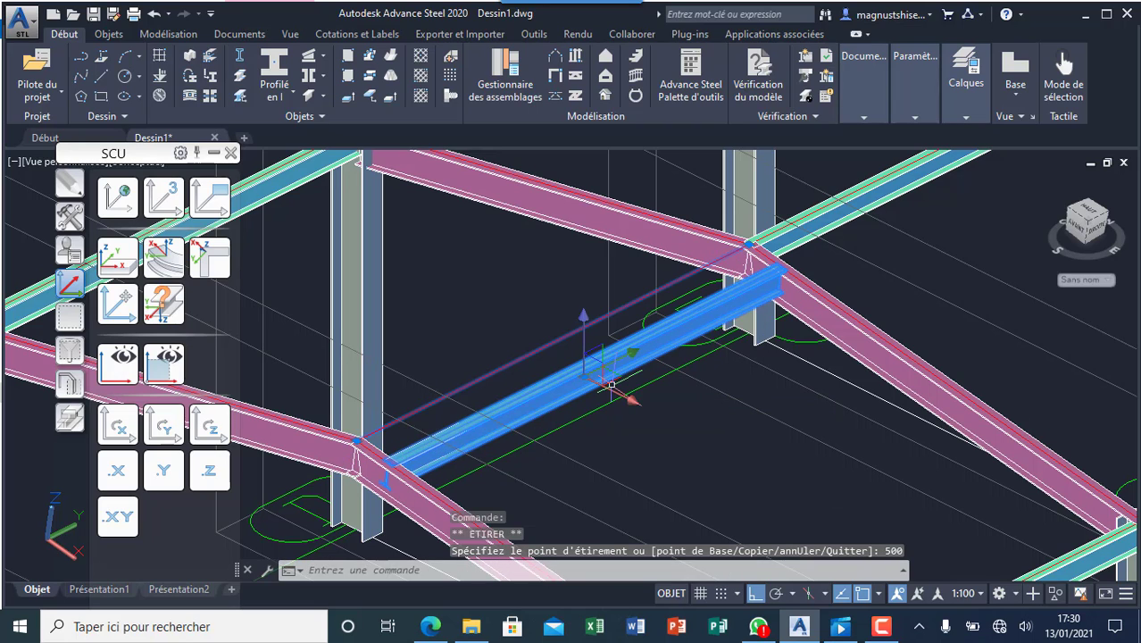
- Offset the ridge beam between the fourth and fifth frames by 500 along the X axis and clear the selection
{"action": "scroll", "coordinate": [582, 430], "scroll_direction": "down", "scroll_amount": 3}
{"action": "scroll", "coordinate": [572, 383], "scroll_direction": "up", "scroll_amount": 5}
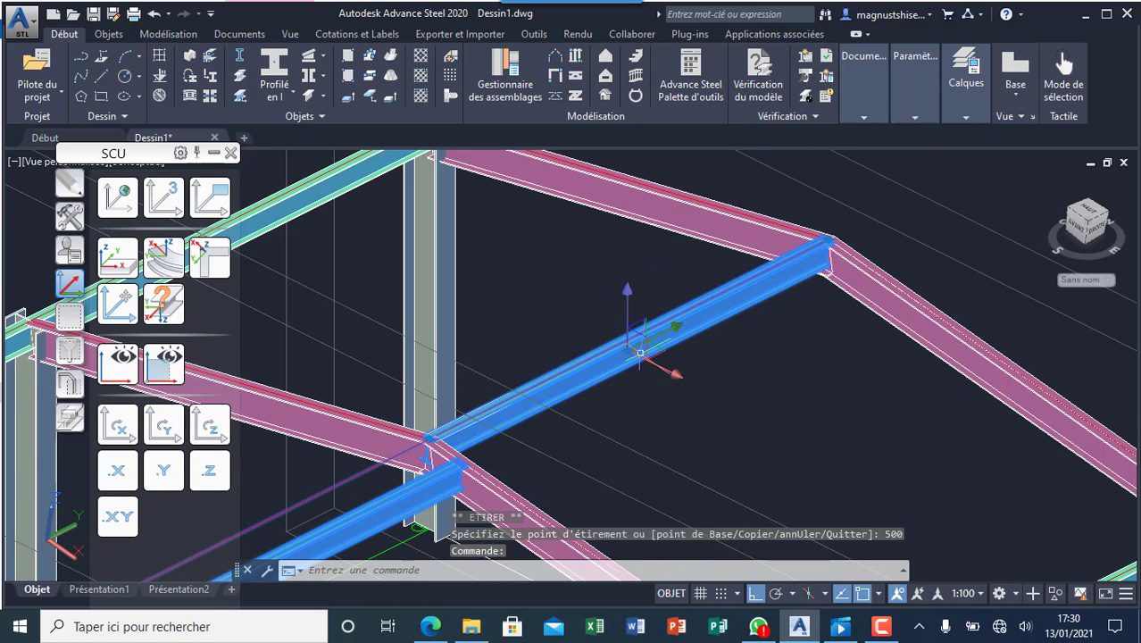
{"action": "left_click", "coordinate": [629, 350]}
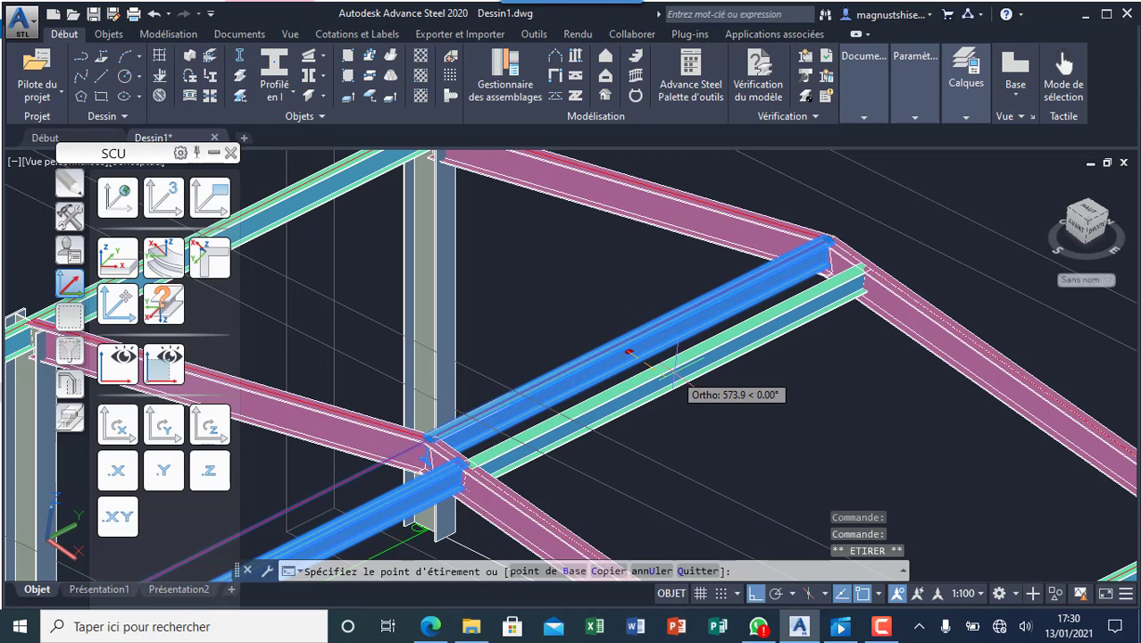
{"action": "type", "text": "500"}
{"action": "key", "text": "Return"}
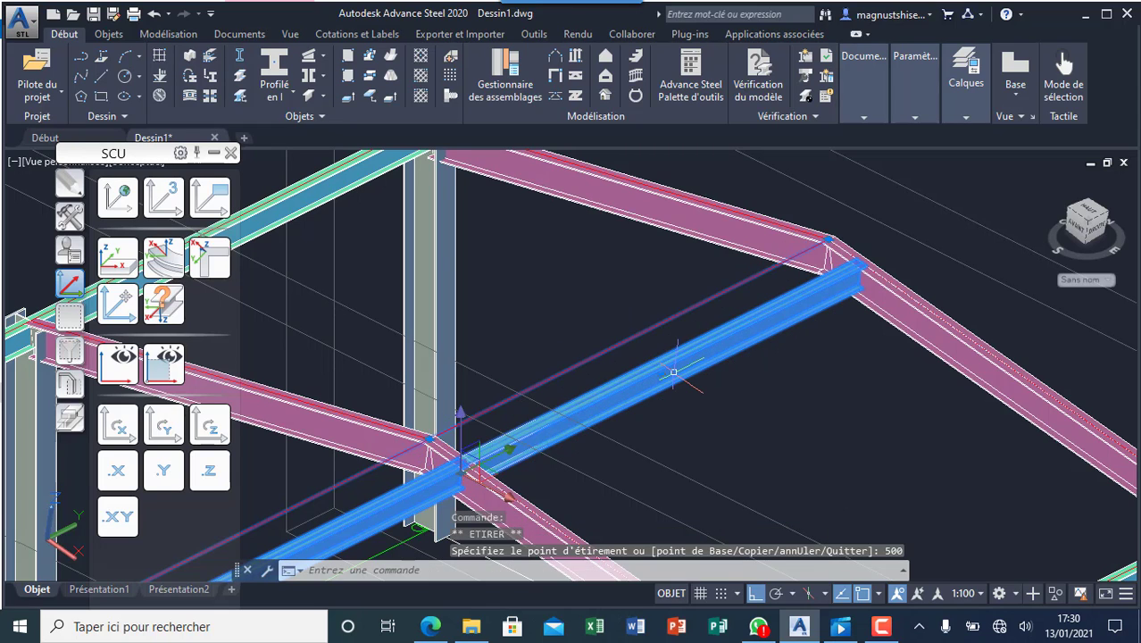
{"action": "key", "text": "Escape"}
- Copy the offset ridge beam between the first and second frames into the next bay, using neighbouring column bases as reference points
{"action": "scroll", "coordinate": [714, 384], "scroll_direction": "down", "scroll_amount": 10}
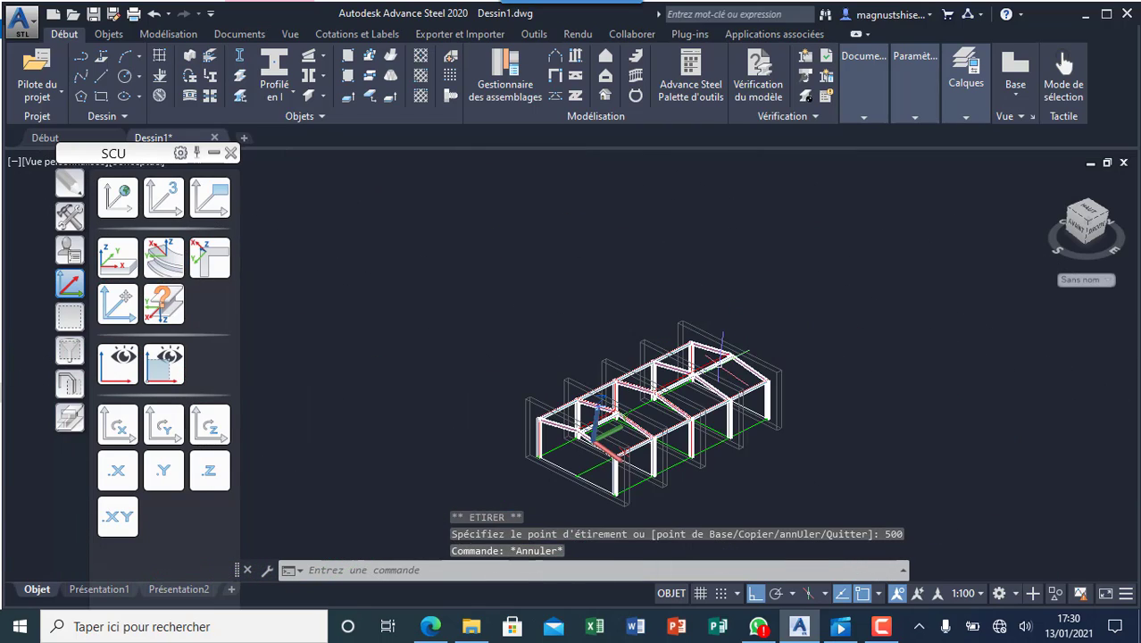
{"action": "scroll", "coordinate": [658, 413], "scroll_direction": "up", "scroll_amount": 10}
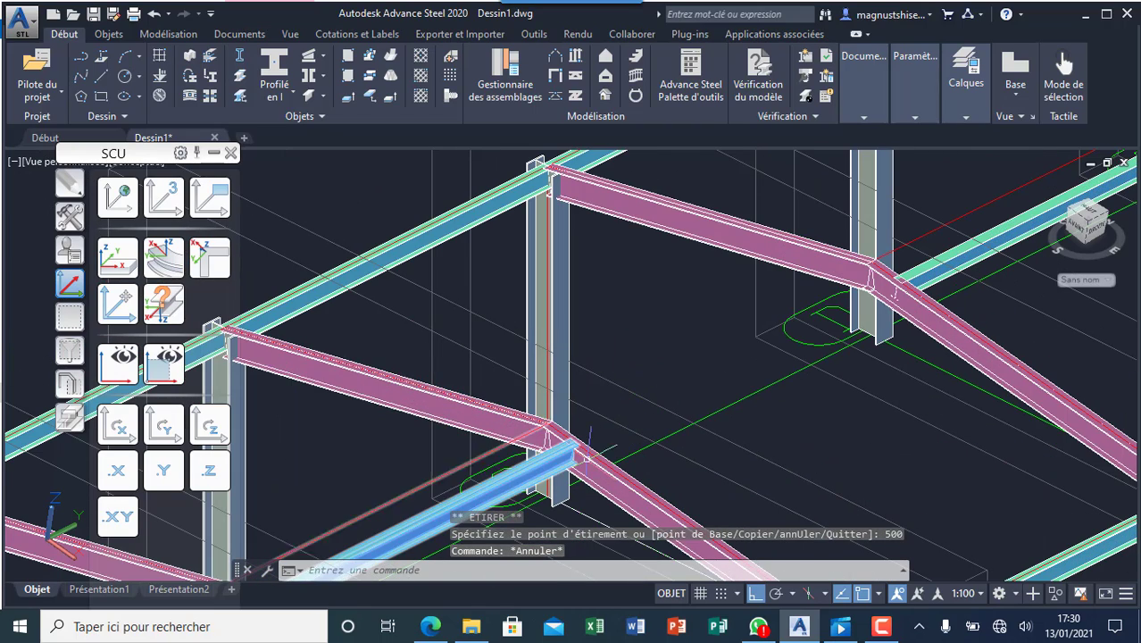
{"action": "scroll", "coordinate": [618, 441], "scroll_direction": "down", "scroll_amount": 5}
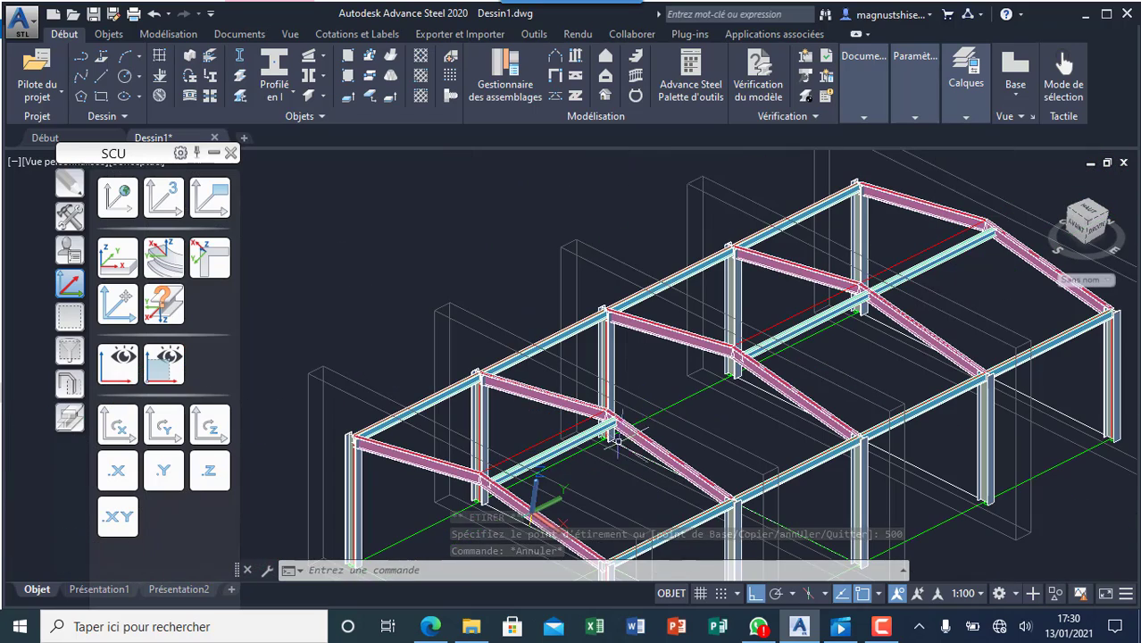
{"action": "scroll", "coordinate": [554, 437], "scroll_direction": "up", "scroll_amount": 4}
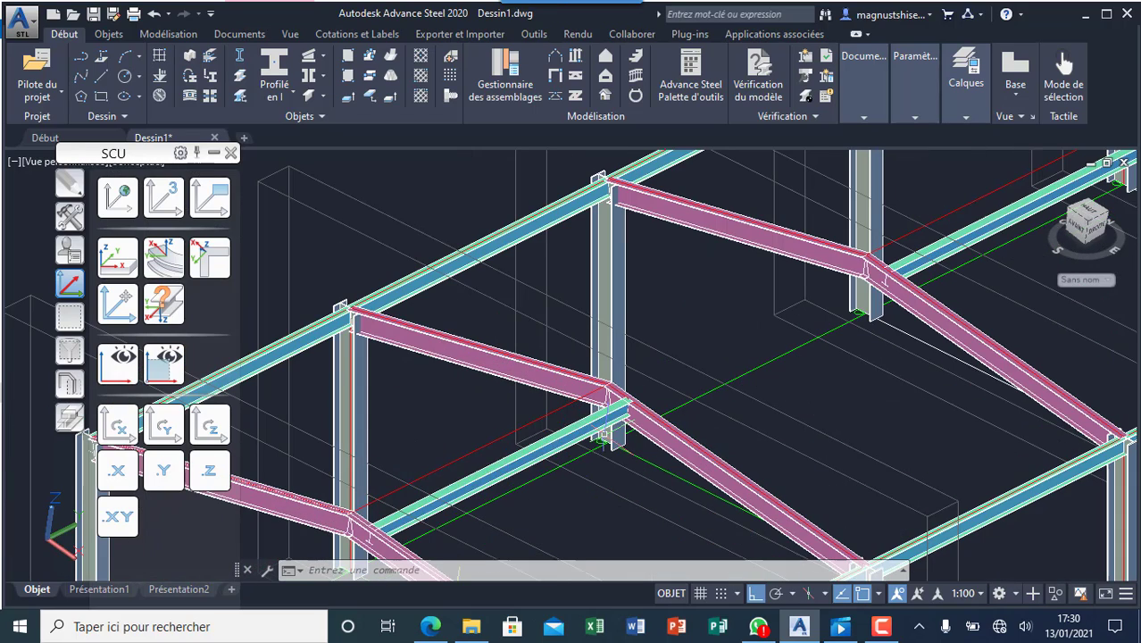
{"action": "left_click", "coordinate": [569, 430]}
{"action": "scroll", "coordinate": [444, 400], "scroll_direction": "down", "scroll_amount": 4}
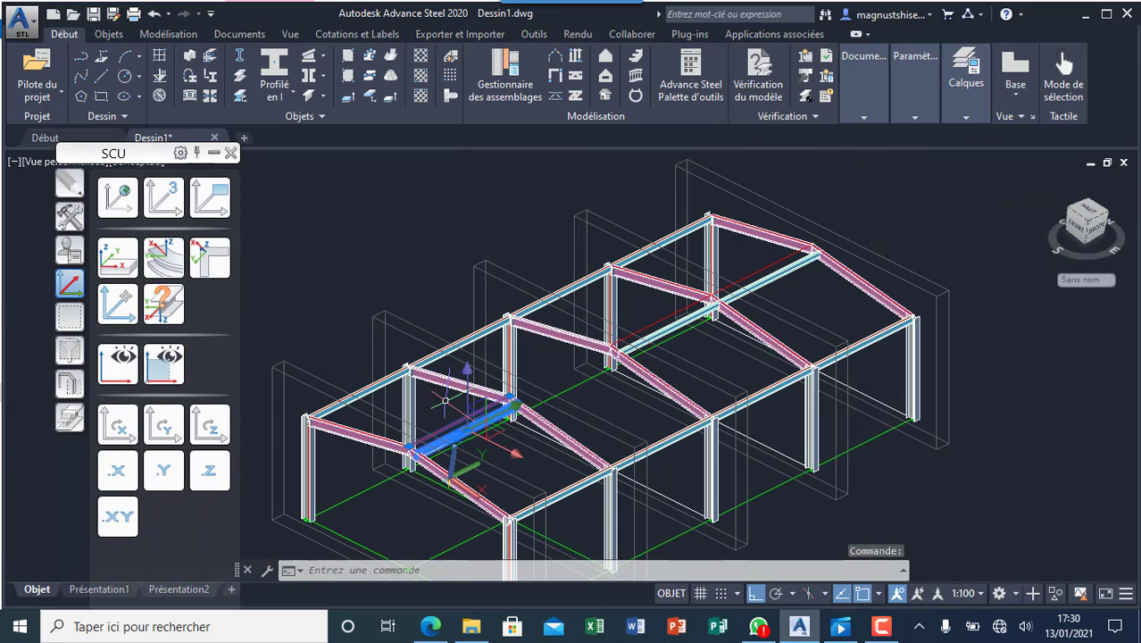
{"action": "scroll", "coordinate": [429, 366], "scroll_direction": "down", "scroll_amount": 4}
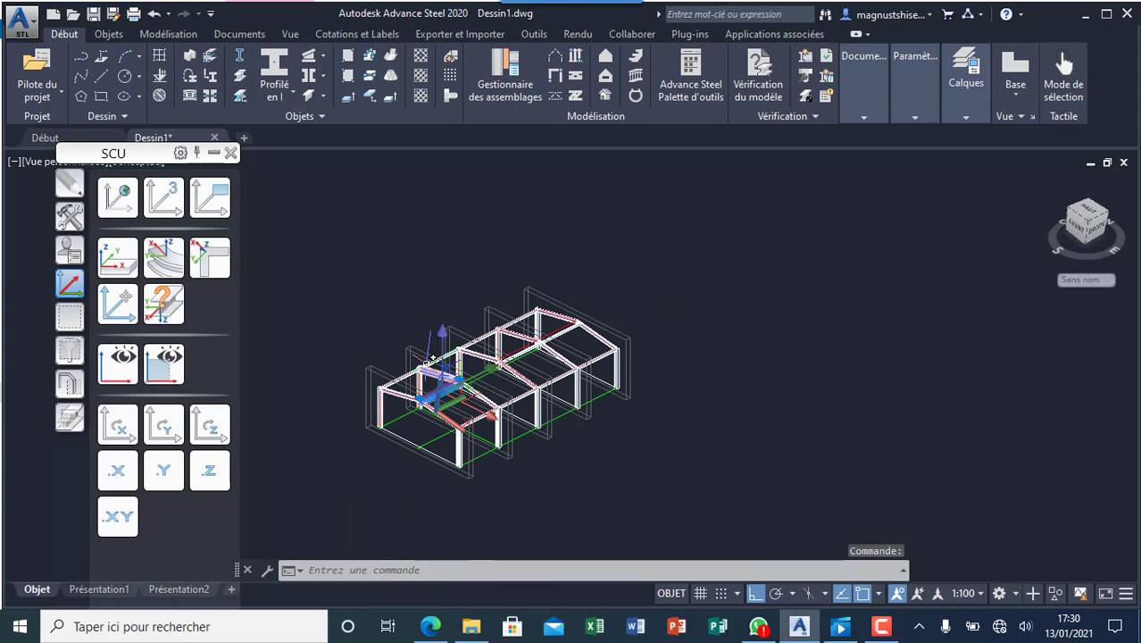
{"action": "left_click", "coordinate": [68, 189]}
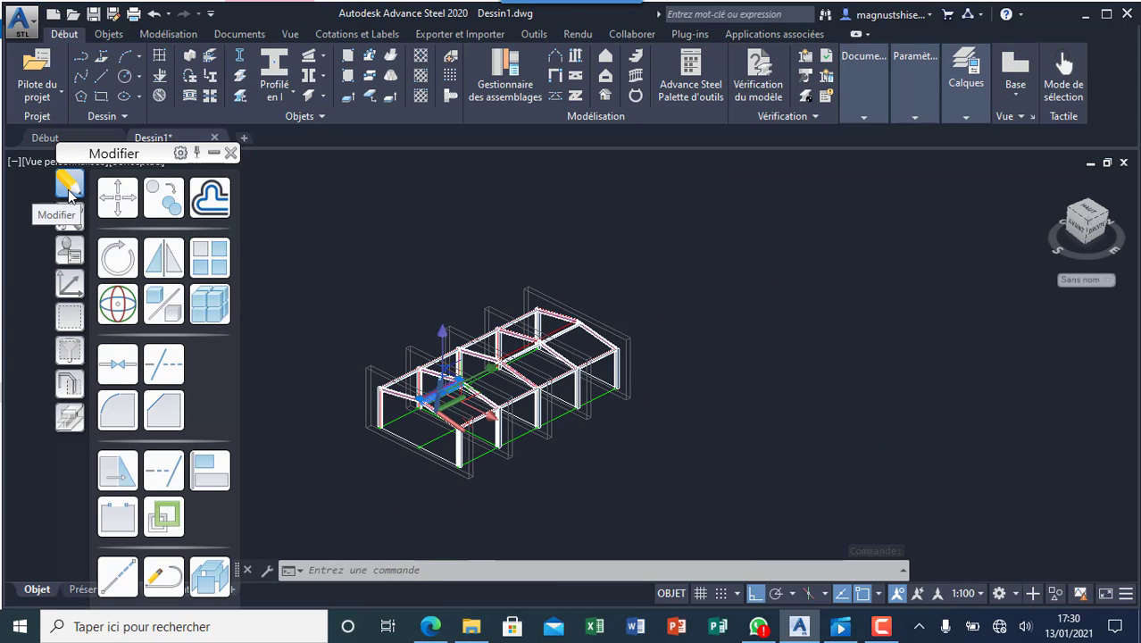
{"action": "left_click", "coordinate": [170, 202]}
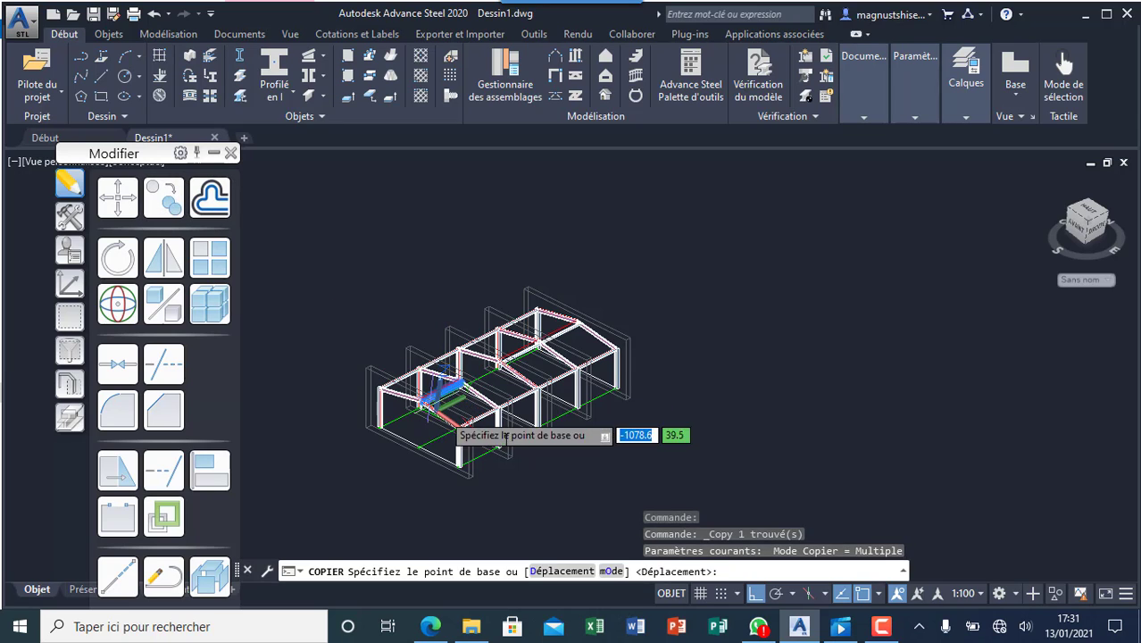
{"action": "scroll", "coordinate": [473, 431], "scroll_direction": "up", "scroll_amount": 3}
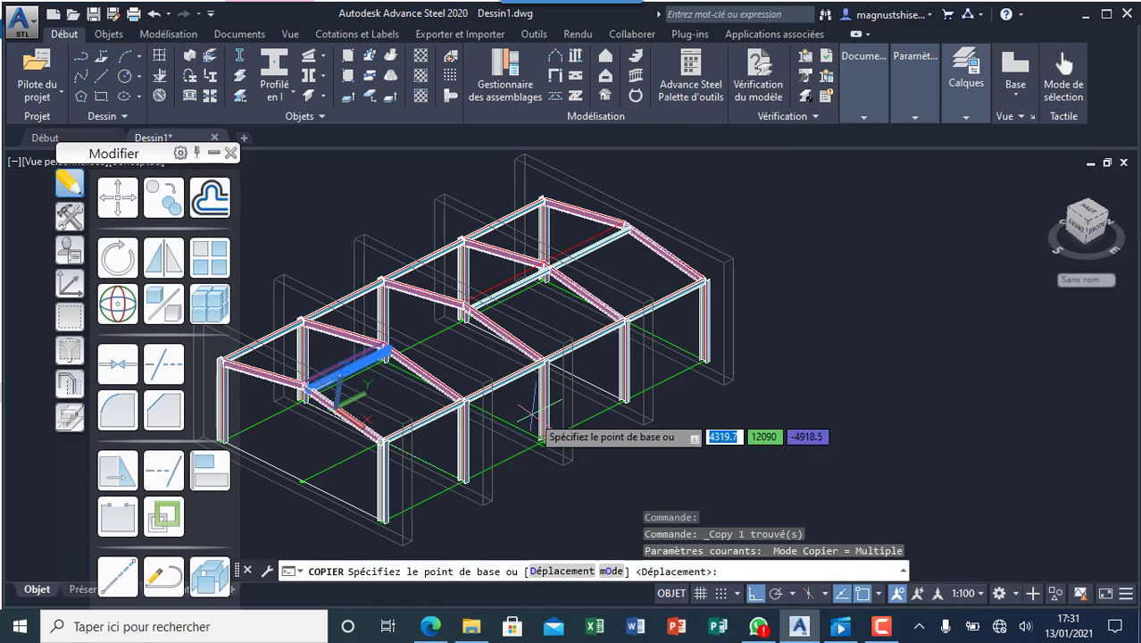
{"action": "scroll", "coordinate": [402, 522], "scroll_direction": "up", "scroll_amount": 4}
{"action": "left_click", "coordinate": [379, 505]}
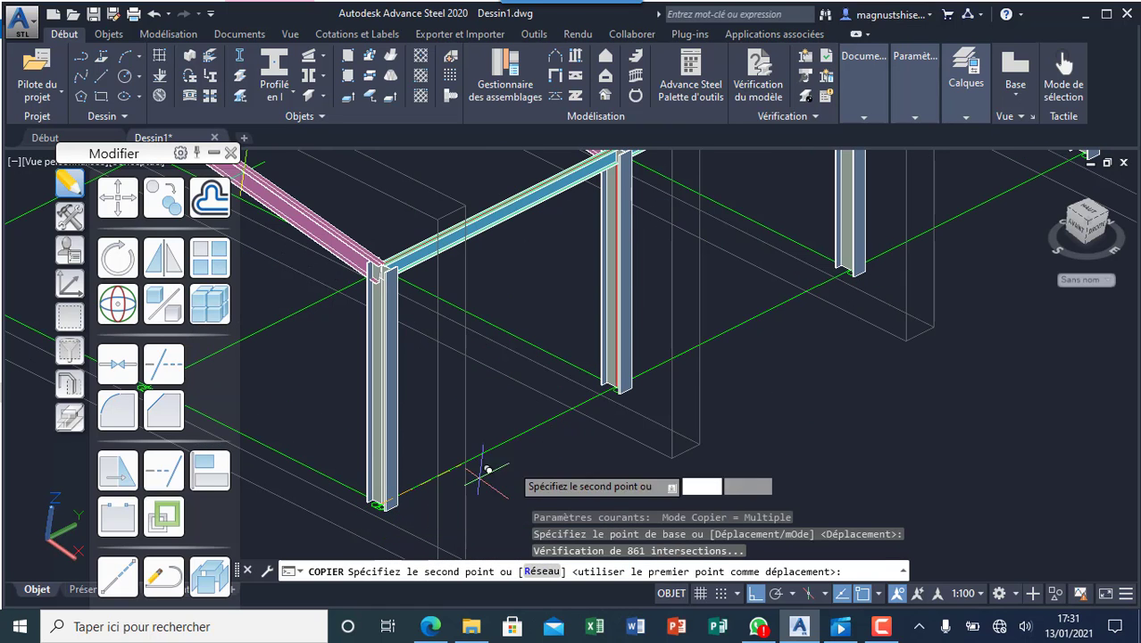
{"action": "left_click", "coordinate": [622, 382]}
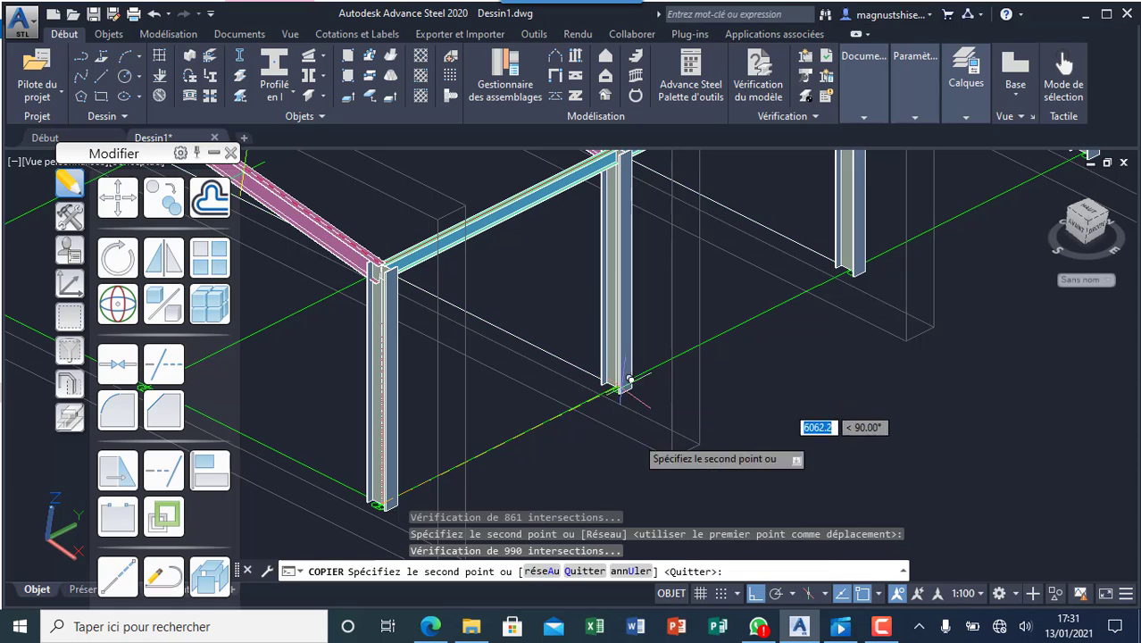
- Place two further copies of the ridge beam at the second frame's column base, 6000 from the base point, and end the copy
{"action": "scroll", "coordinate": [616, 407], "scroll_direction": "down", "scroll_amount": 5}
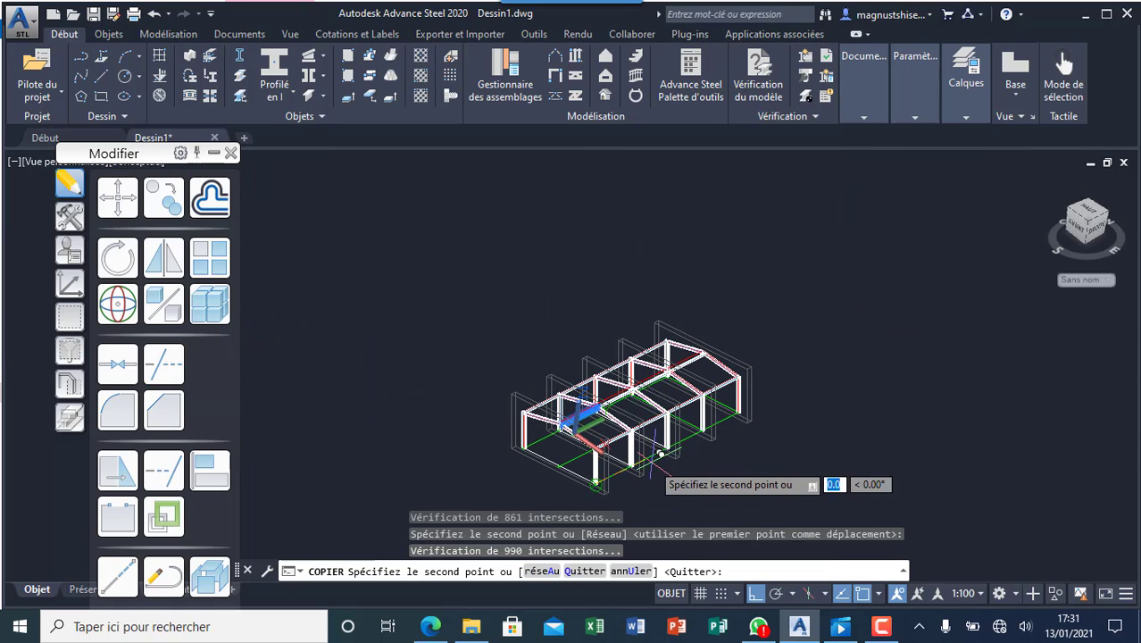
{"action": "scroll", "coordinate": [641, 451], "scroll_direction": "up", "scroll_amount": 6}
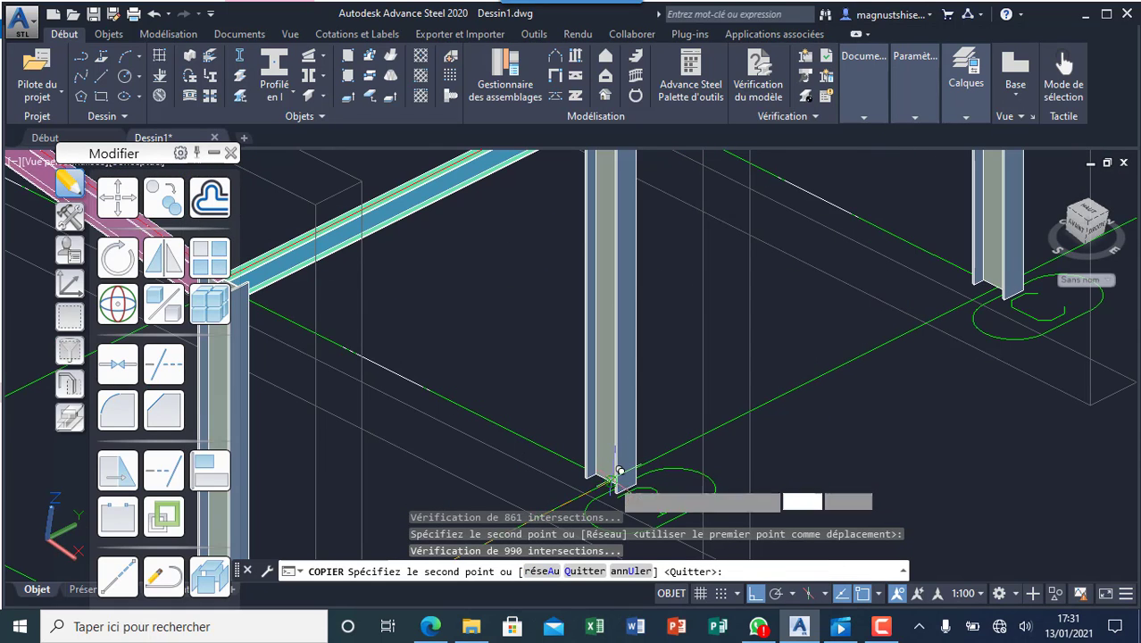
{"action": "left_click", "coordinate": [616, 476]}
{"action": "scroll", "coordinate": [694, 498], "scroll_direction": "down", "scroll_amount": 5}
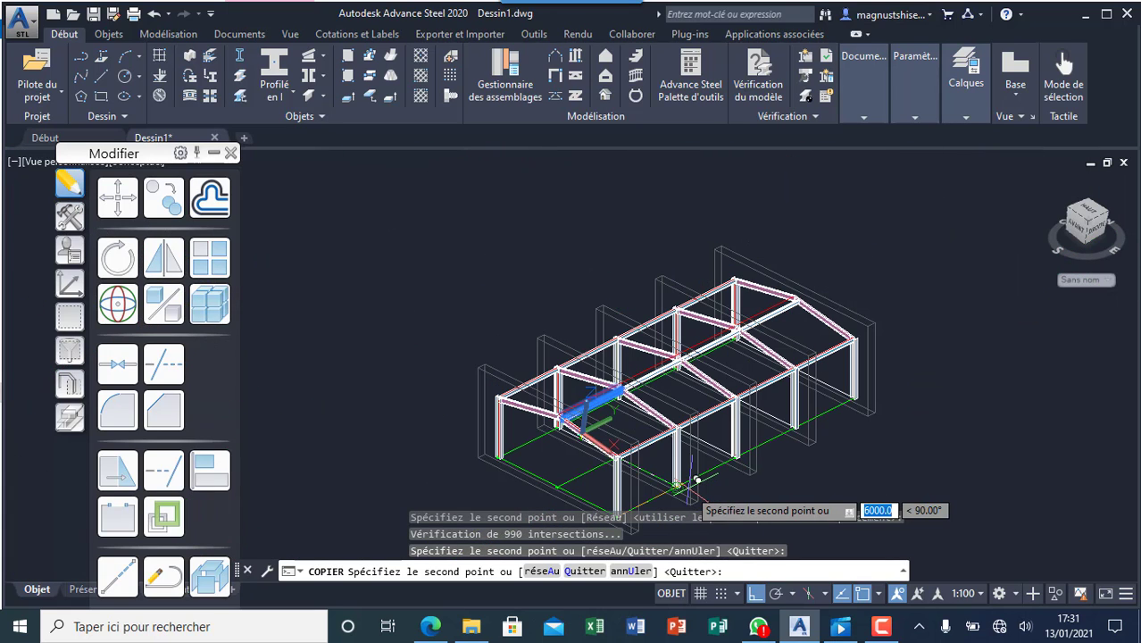
{"action": "scroll", "coordinate": [675, 474], "scroll_direction": "up", "scroll_amount": 5}
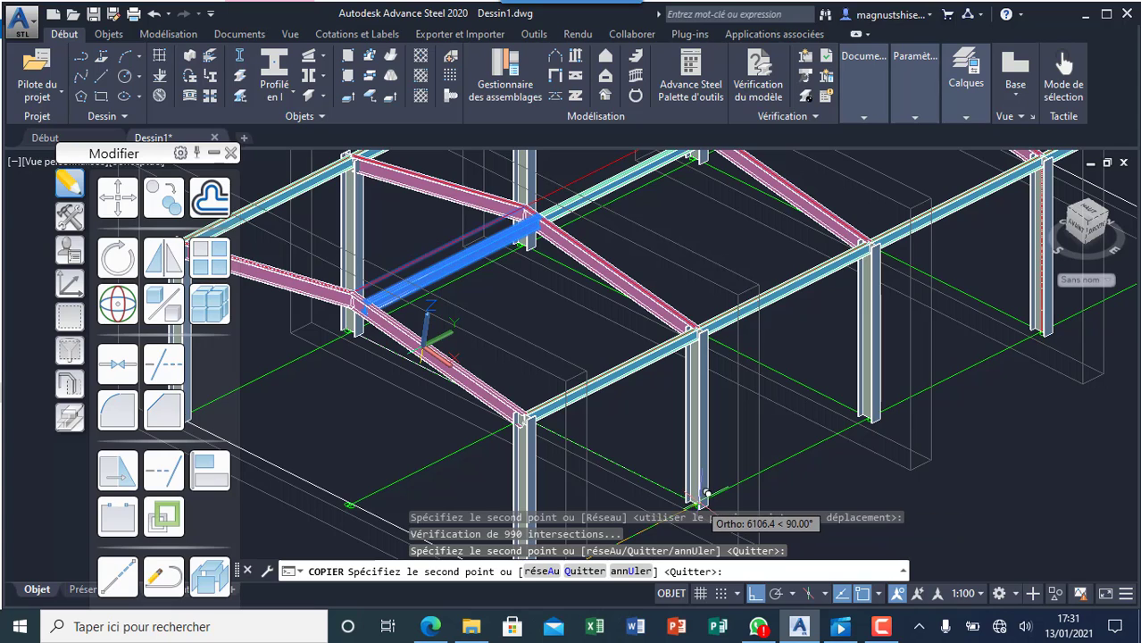
{"action": "scroll", "coordinate": [703, 494], "scroll_direction": "up", "scroll_amount": 5}
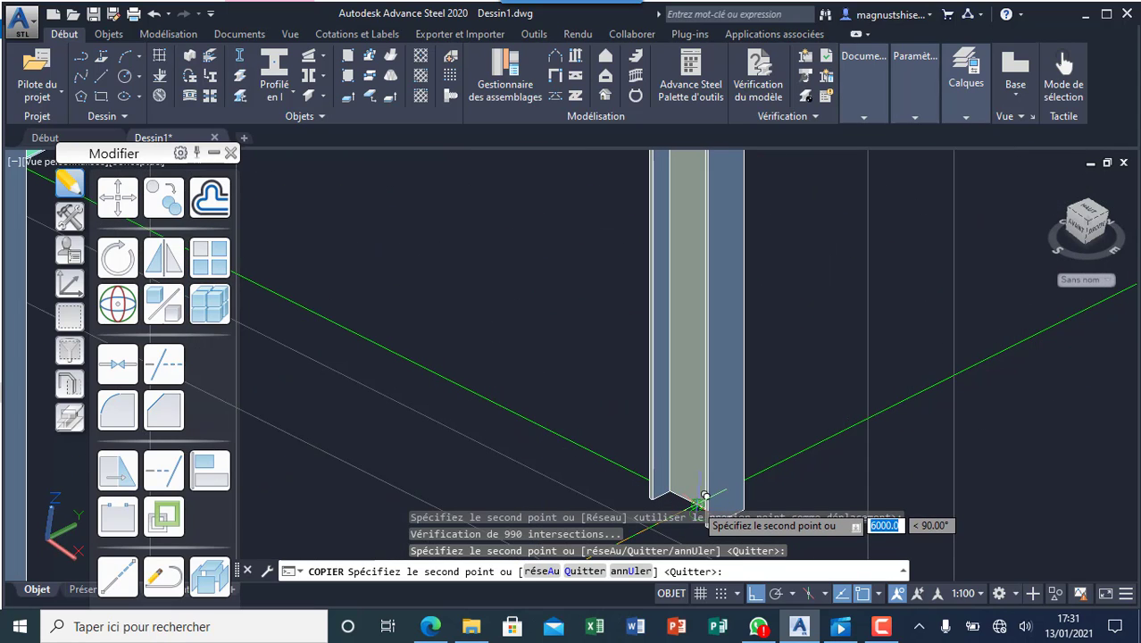
{"action": "left_click", "coordinate": [696, 502]}
{"action": "key", "text": "Return"}
{"action": "scroll", "coordinate": [696, 503], "scroll_direction": "down", "scroll_amount": 4}
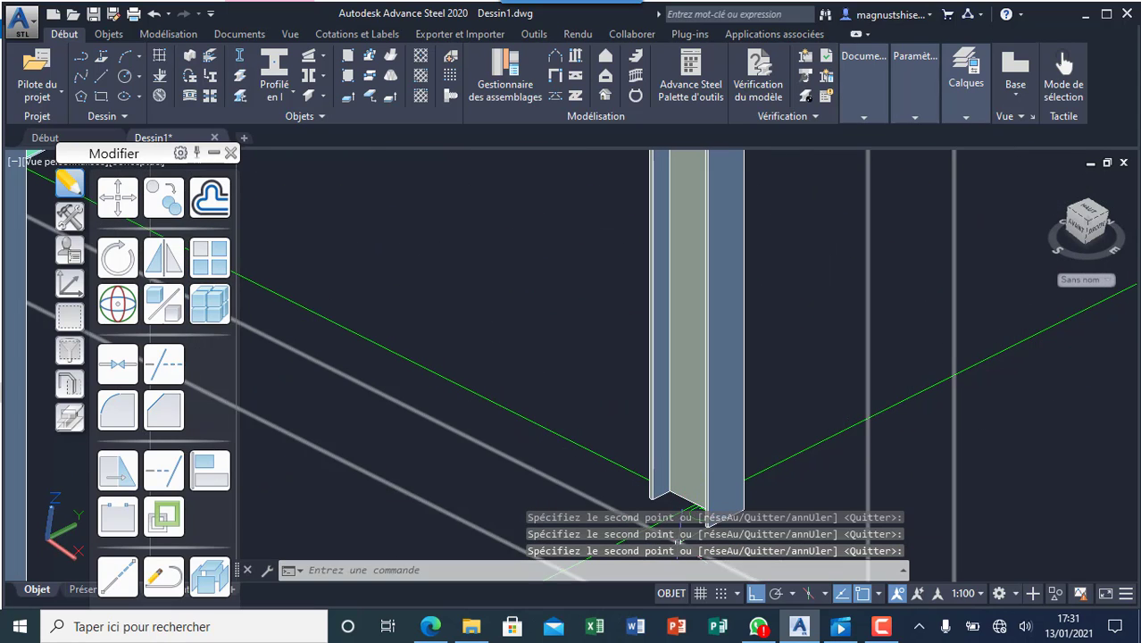
{"action": "scroll", "coordinate": [614, 396], "scroll_direction": "down", "scroll_amount": 10}
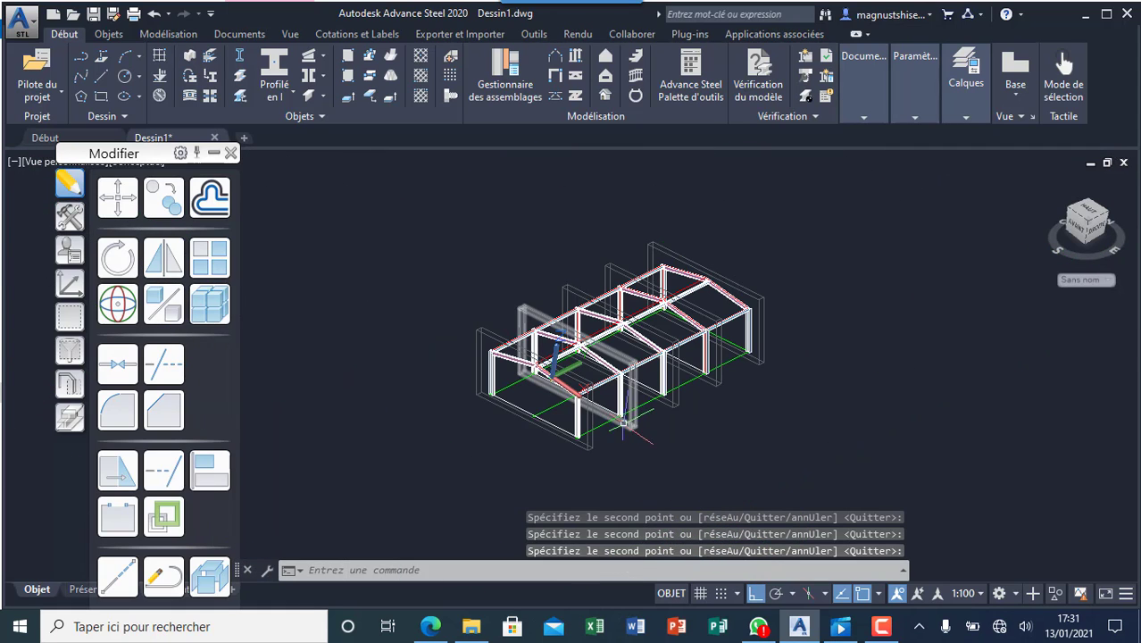
{"action": "key", "text": "Escape"}
- Reset the UCS to World and align it to the left-hand rafter of the first frame
{"action": "scroll", "coordinate": [616, 330], "scroll_direction": "up", "scroll_amount": 6}
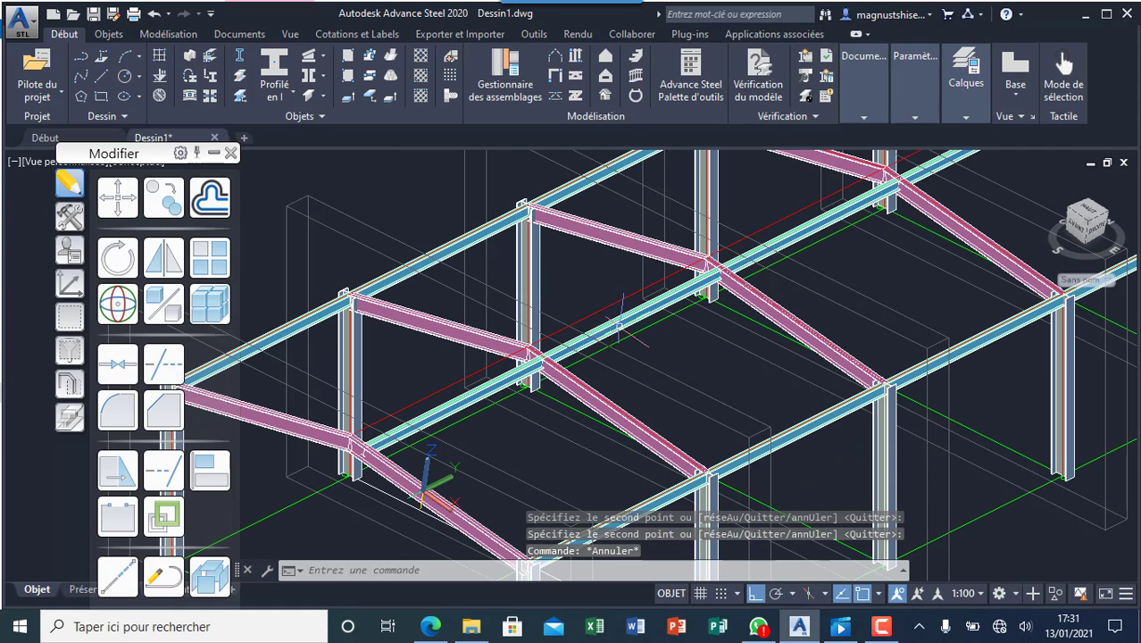
{"action": "scroll", "coordinate": [658, 399], "scroll_direction": "down", "scroll_amount": 5}
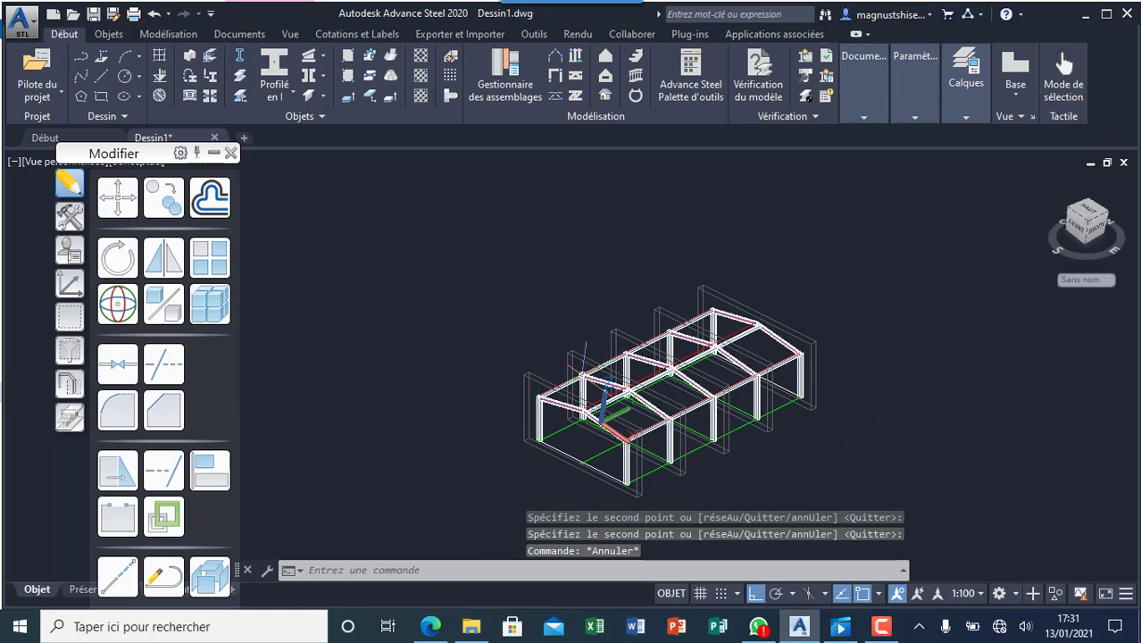
{"action": "scroll", "coordinate": [658, 399], "scroll_direction": "up", "scroll_amount": 4}
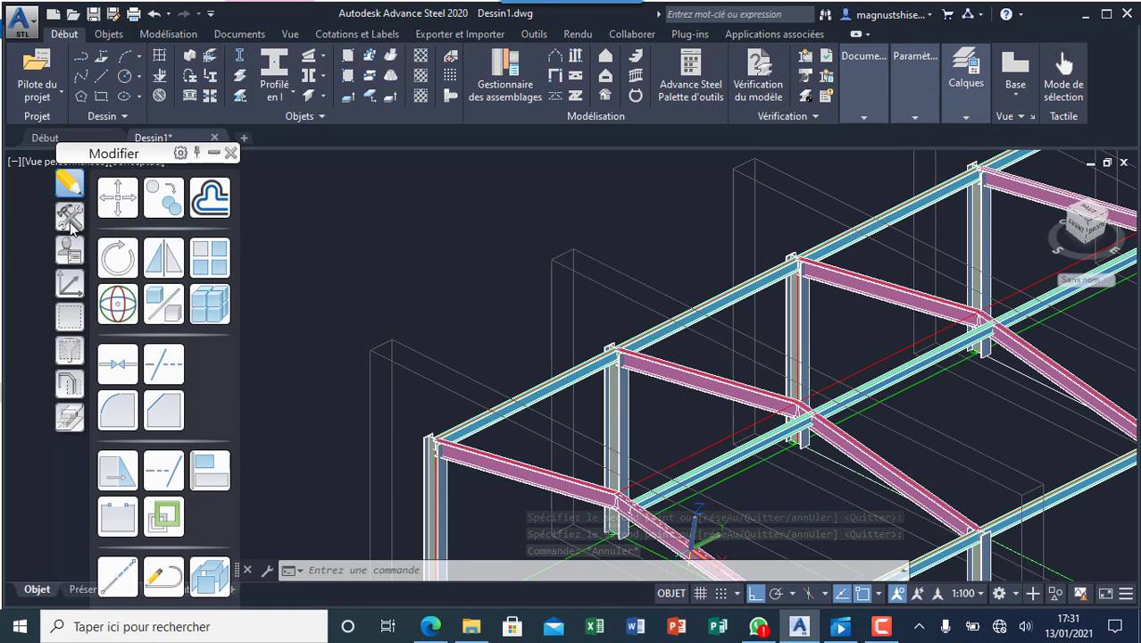
{"action": "left_click", "coordinate": [72, 283]}
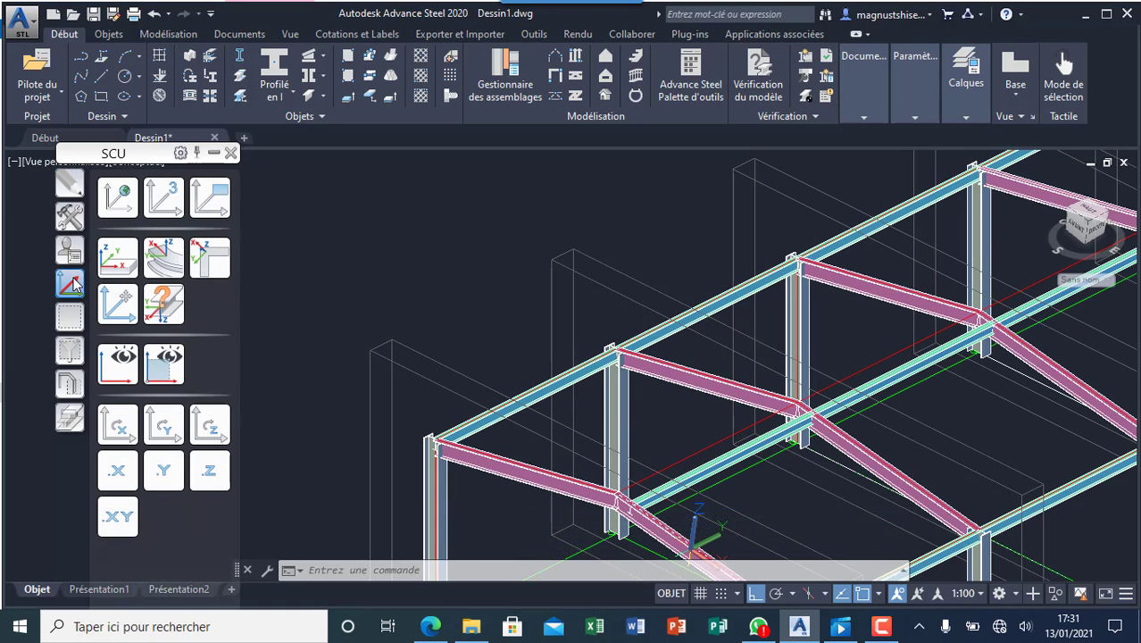
{"action": "left_click", "coordinate": [117, 197]}
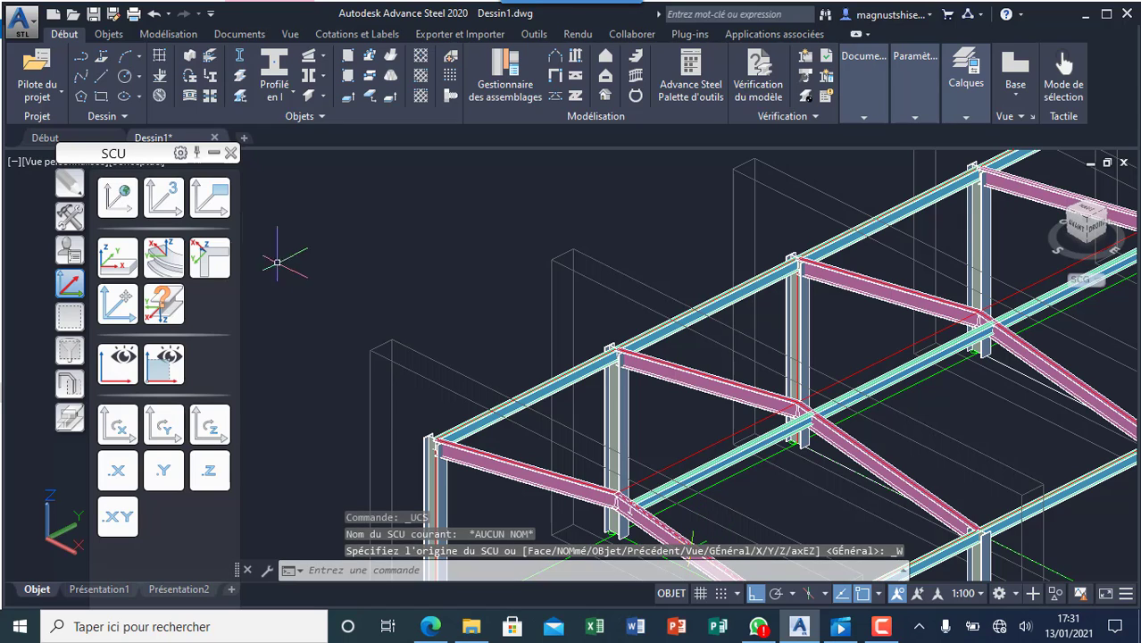
{"action": "left_click", "coordinate": [131, 260]}
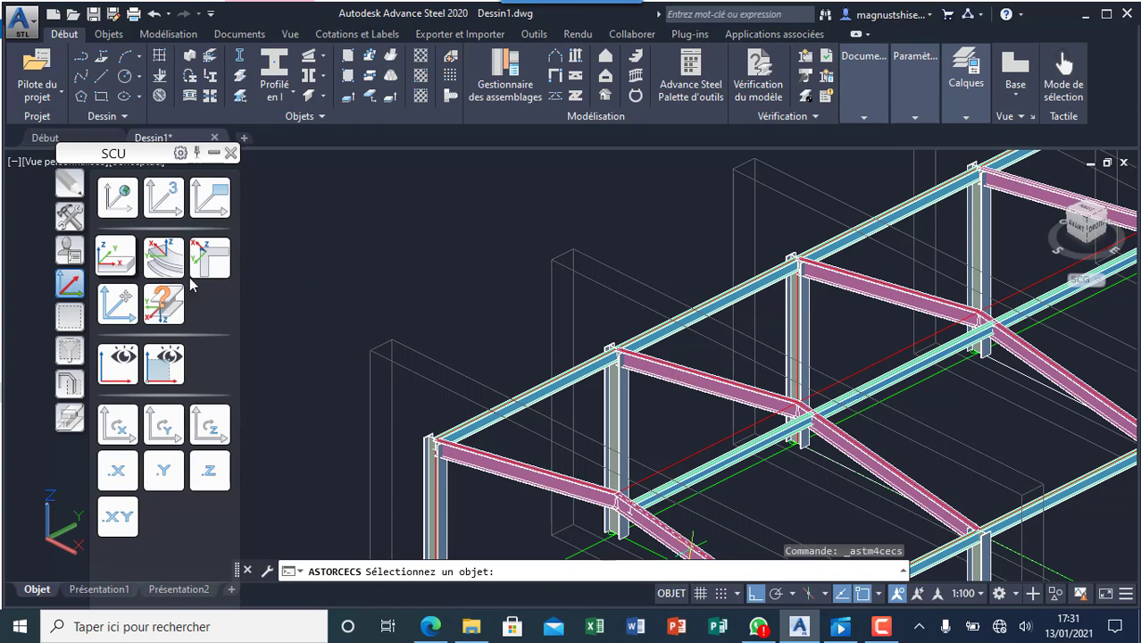
{"action": "left_click", "coordinate": [522, 467]}
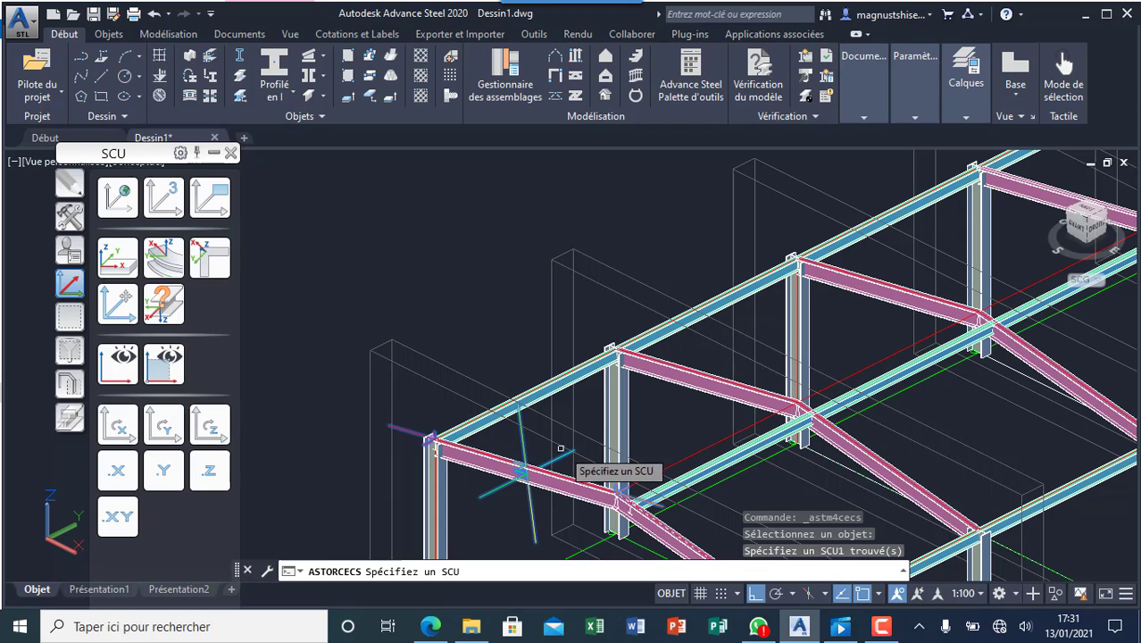
{"action": "left_click", "coordinate": [526, 462]}
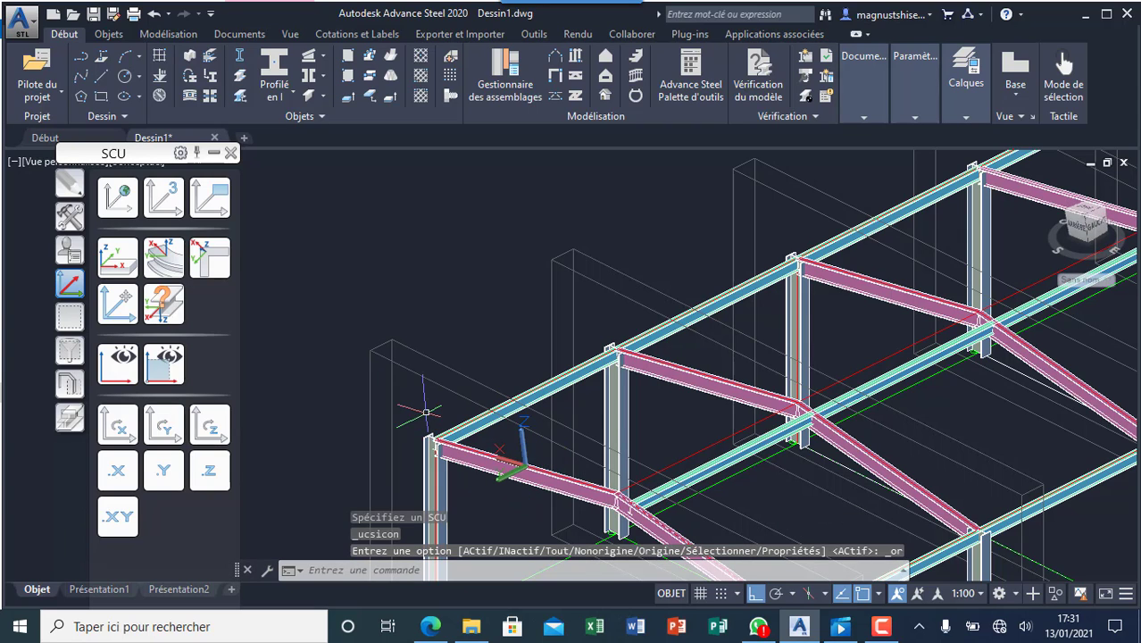
- Create an I-section beam between the ridge points of the first and second frames
{"action": "left_click", "coordinate": [192, 65]}
{"action": "scroll", "coordinate": [622, 500], "scroll_direction": "up", "scroll_amount": 3}
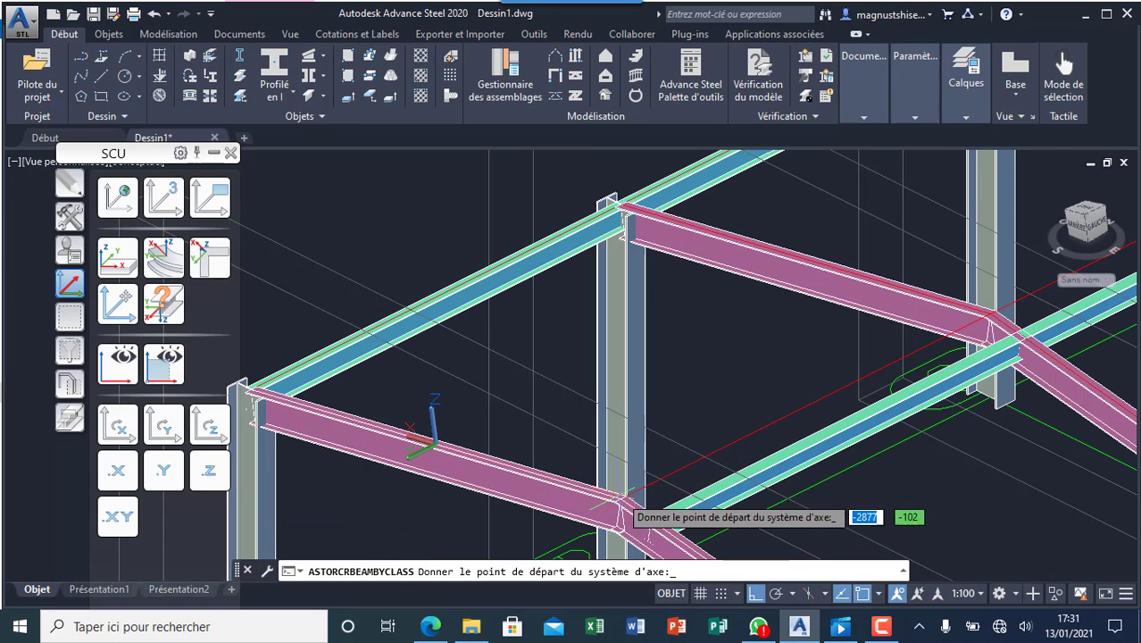
{"action": "left_click", "coordinate": [623, 496]}
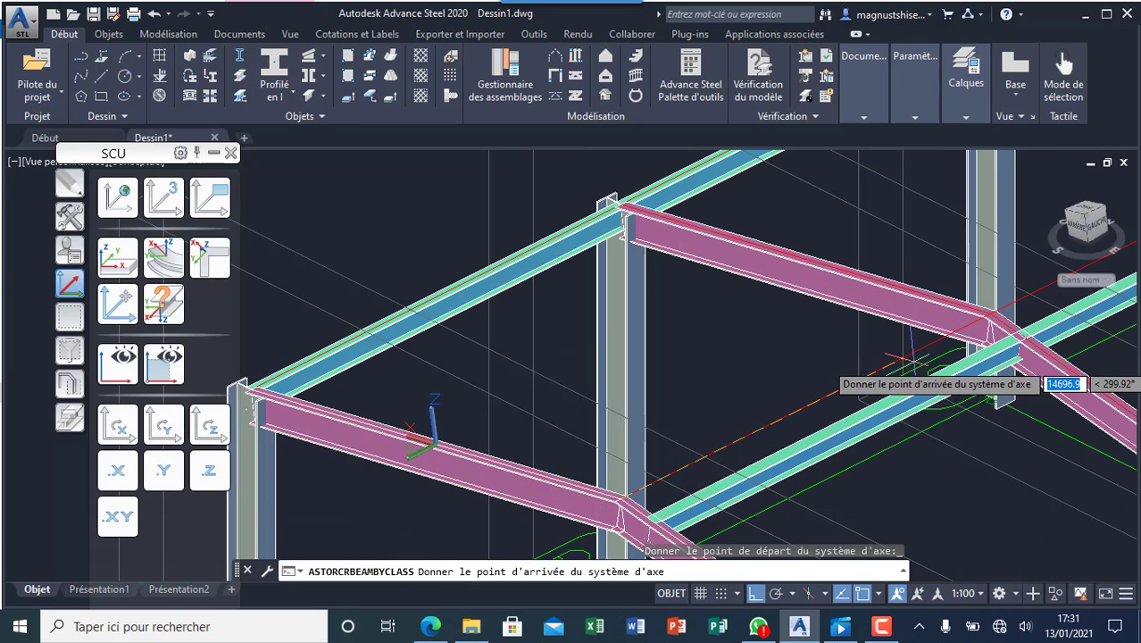
{"action": "left_click", "coordinate": [991, 314]}
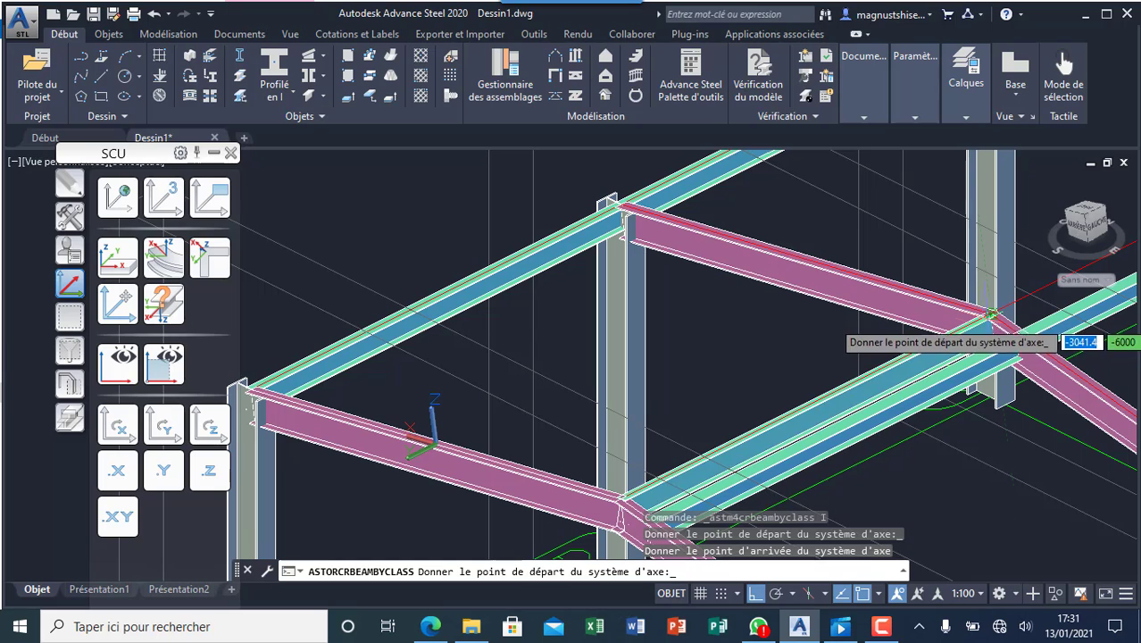
{"action": "key", "text": "Escape"}
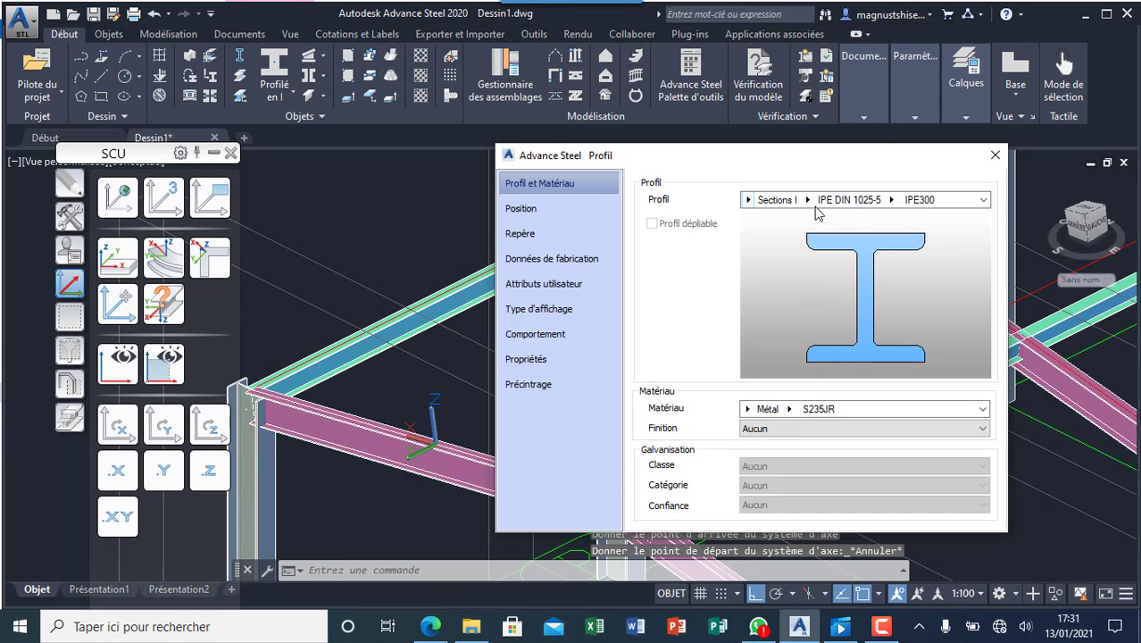
- Set the new ridge beam's role to Poutre and close its properties
{"action": "left_click", "coordinate": [578, 211]}
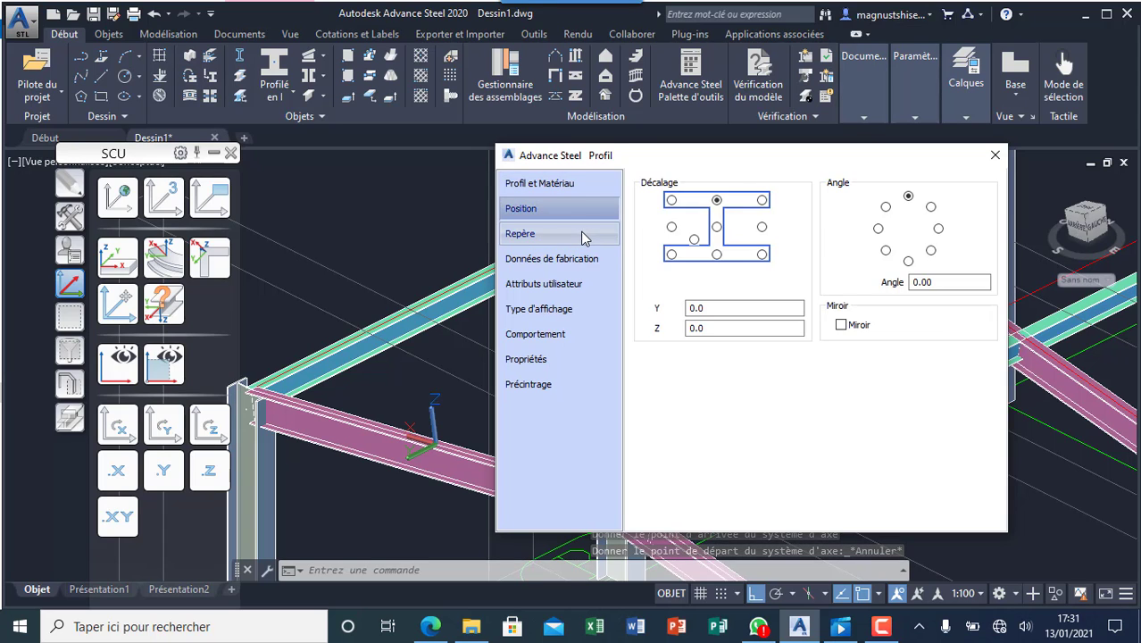
{"action": "left_click", "coordinate": [580, 233]}
{"action": "left_click", "coordinate": [880, 403]}
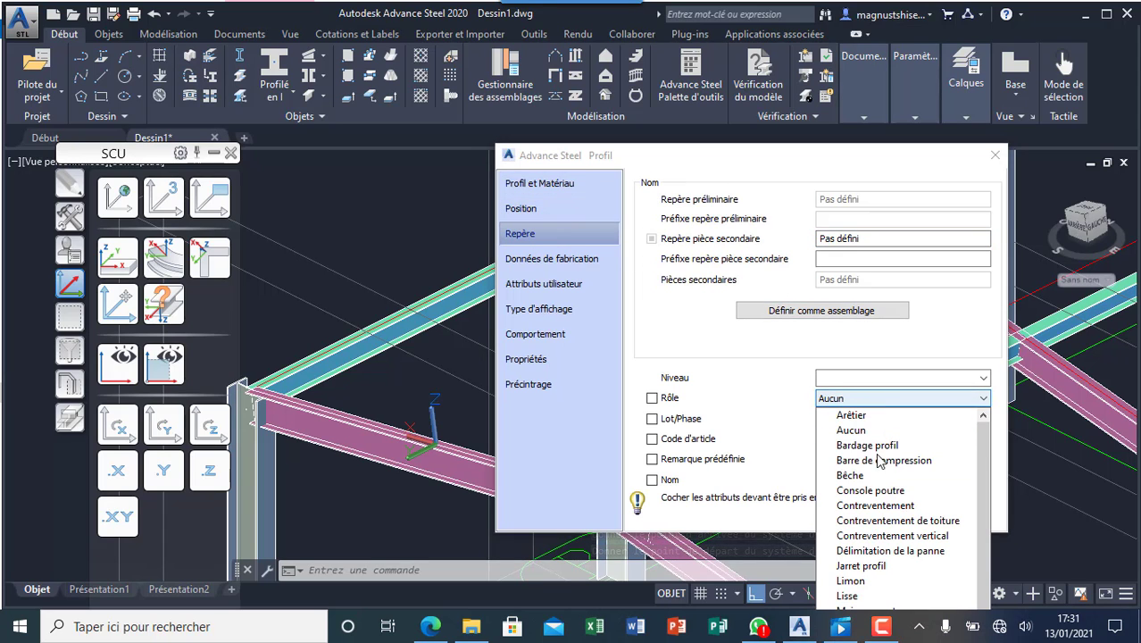
{"action": "scroll", "coordinate": [884, 589], "scroll_direction": "down", "scroll_amount": 2}
{"action": "left_click", "coordinate": [865, 580]}
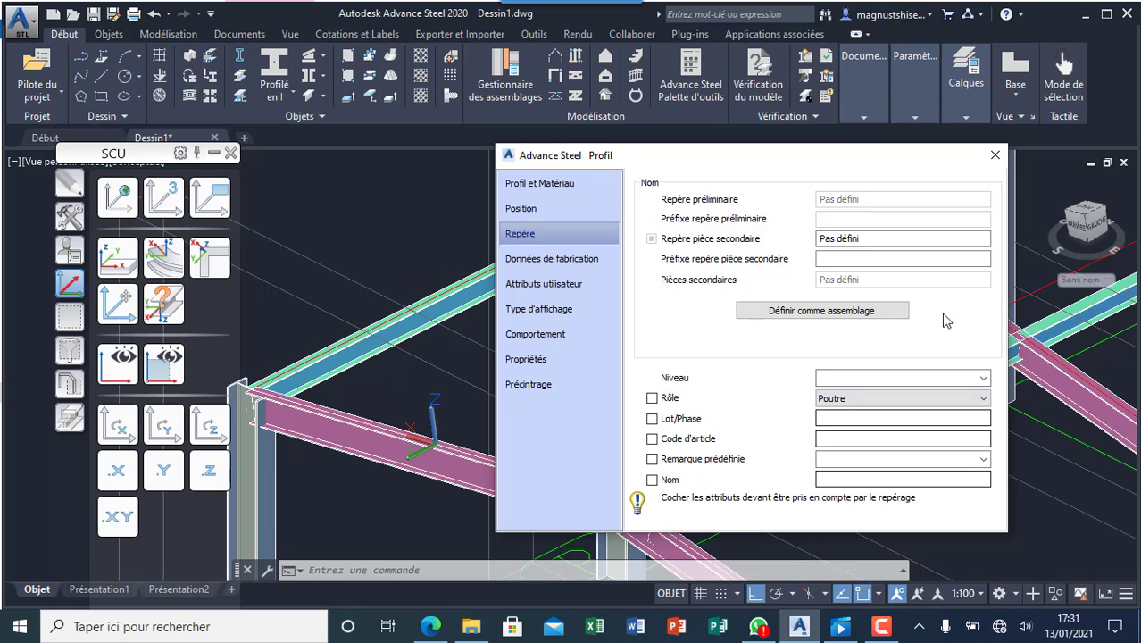
{"action": "left_click", "coordinate": [996, 165]}
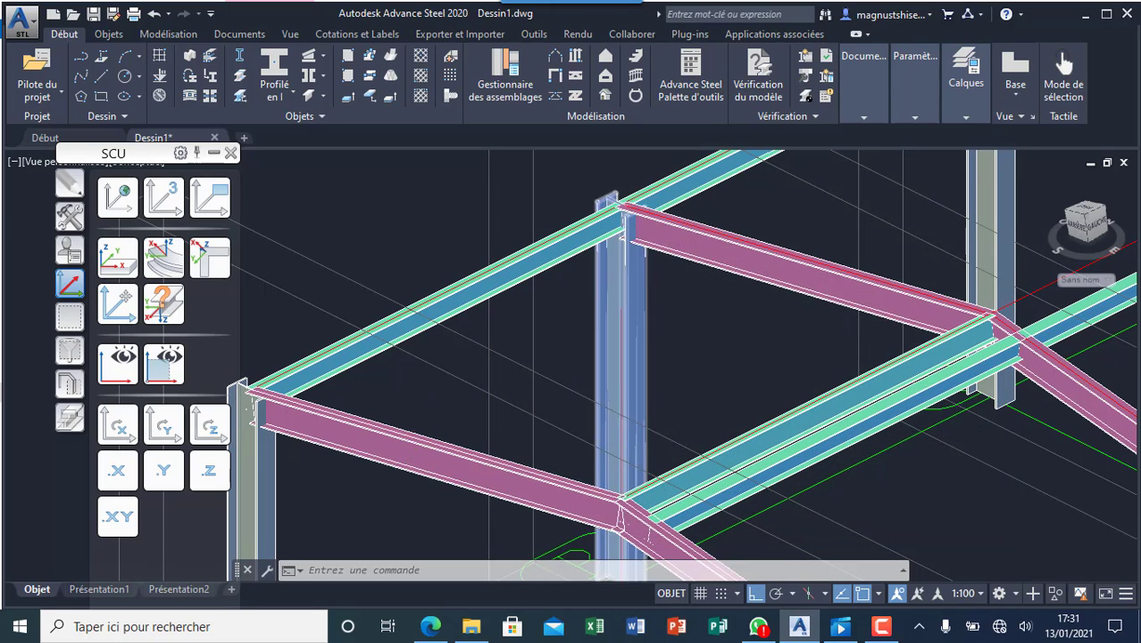
- Move the new ridge beam between the first and second frames 500 down the left-hand rafter slope, with Ortho on
{"action": "scroll", "coordinate": [744, 417], "scroll_direction": "down", "scroll_amount": 2}
{"action": "left_click", "coordinate": [744, 417]}
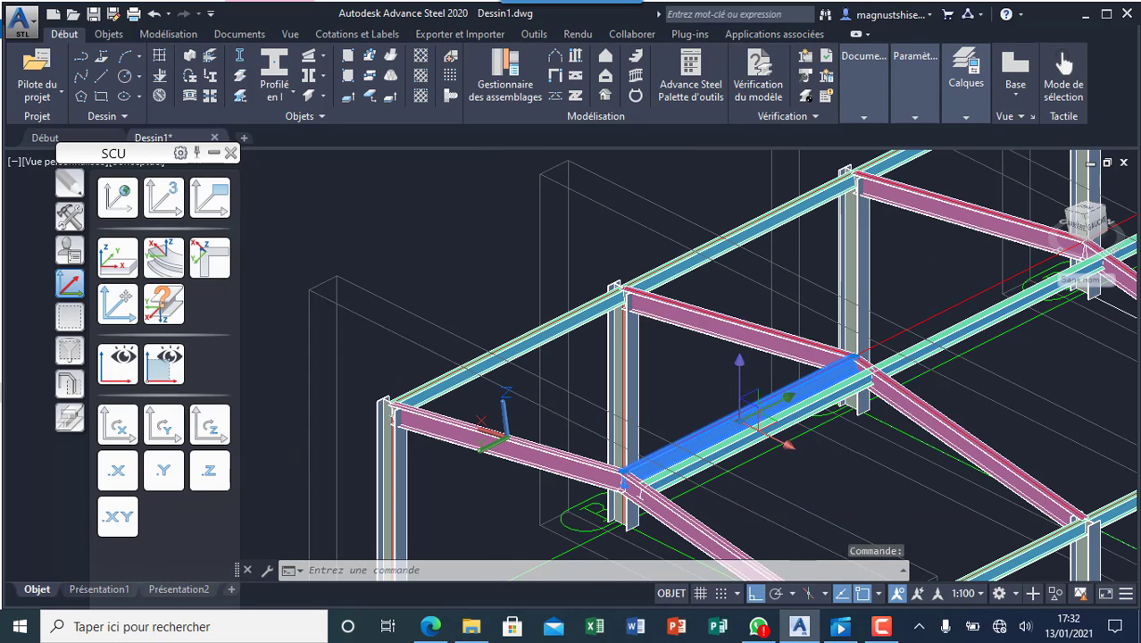
{"action": "left_click", "coordinate": [743, 418]}
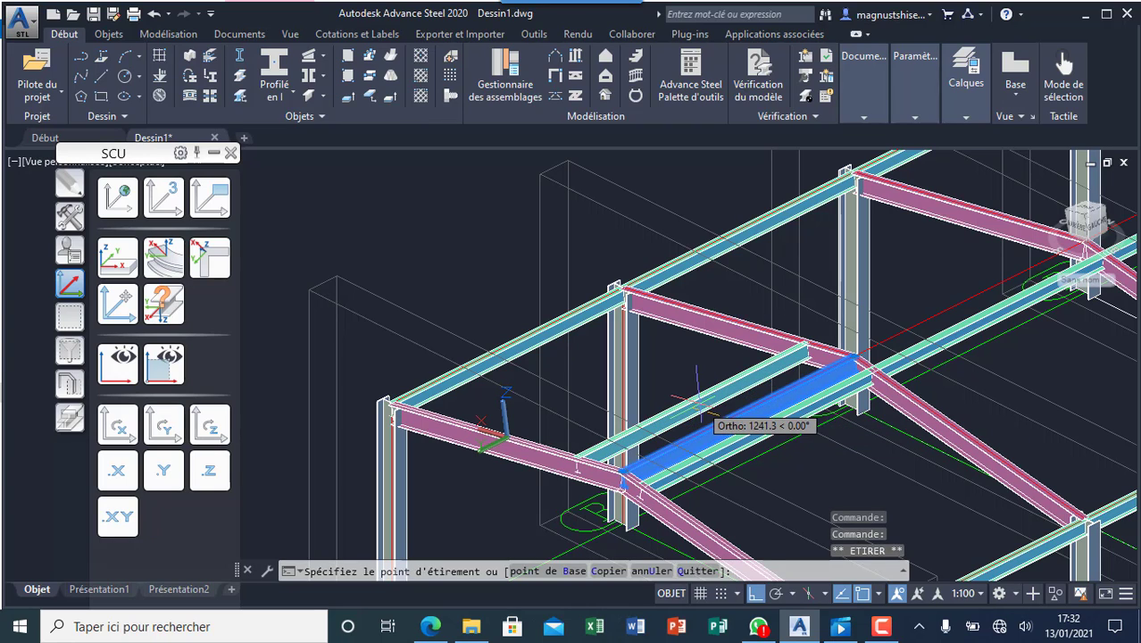
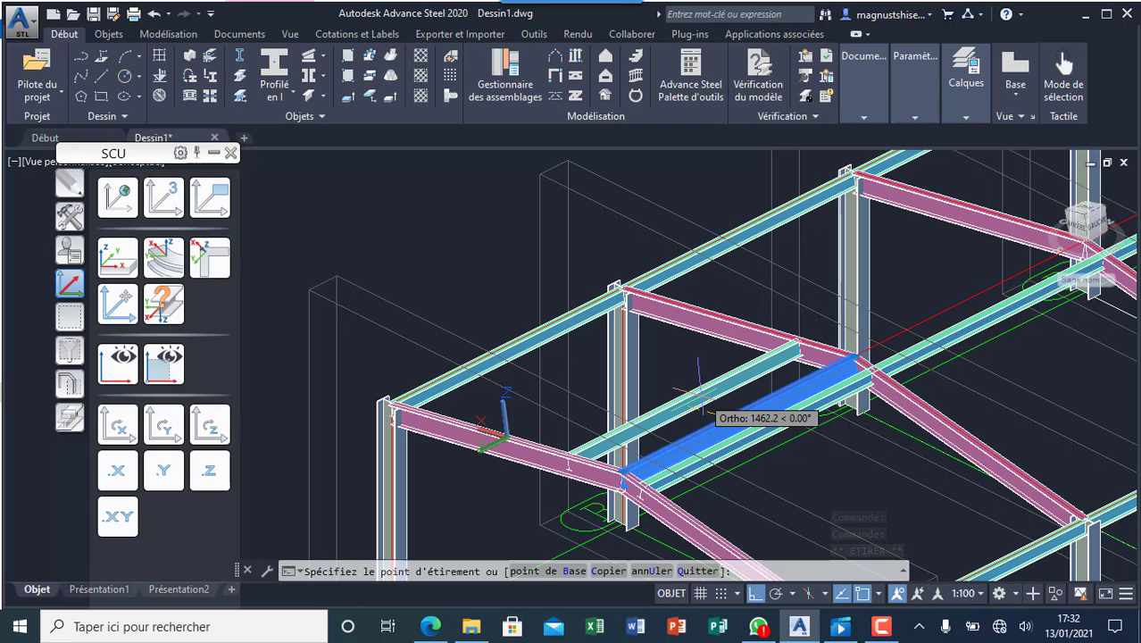
{"action": "type", "text": "5"}
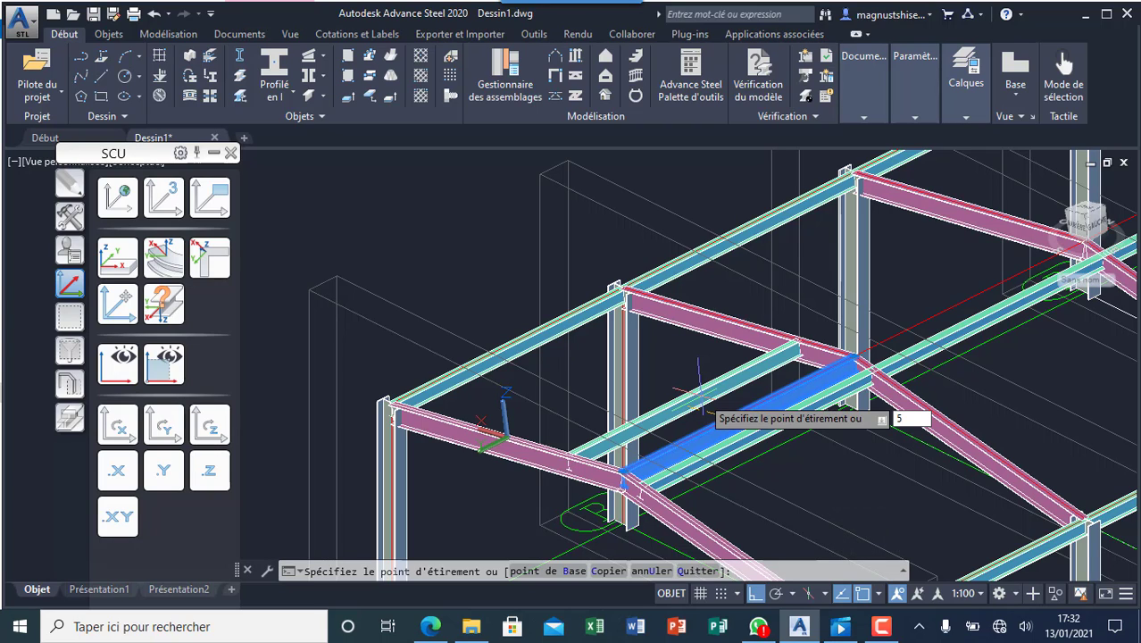
{"action": "type", "text": "00"}
{"action": "key", "text": "Return"}
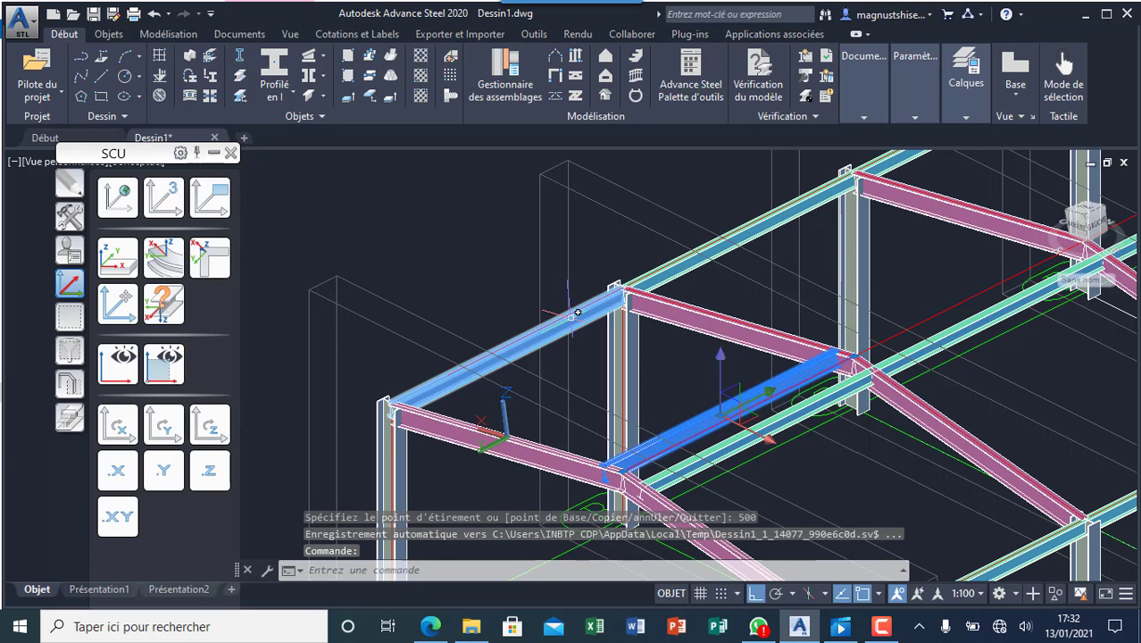
- Try to copy the offset ridge beam using the first frame's column base and the second frame's column base, and delete the copy
{"action": "scroll", "coordinate": [522, 287], "scroll_direction": "down", "scroll_amount": 5}
{"action": "scroll", "coordinate": [578, 260], "scroll_direction": "up", "scroll_amount": 4}
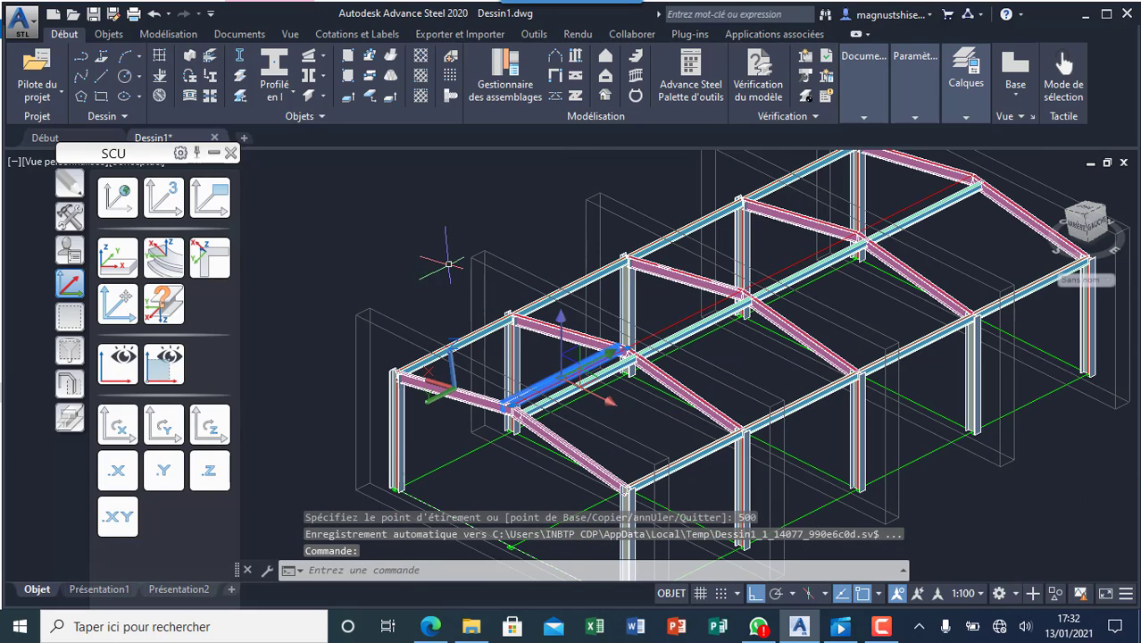
{"action": "left_click", "coordinate": [71, 190]}
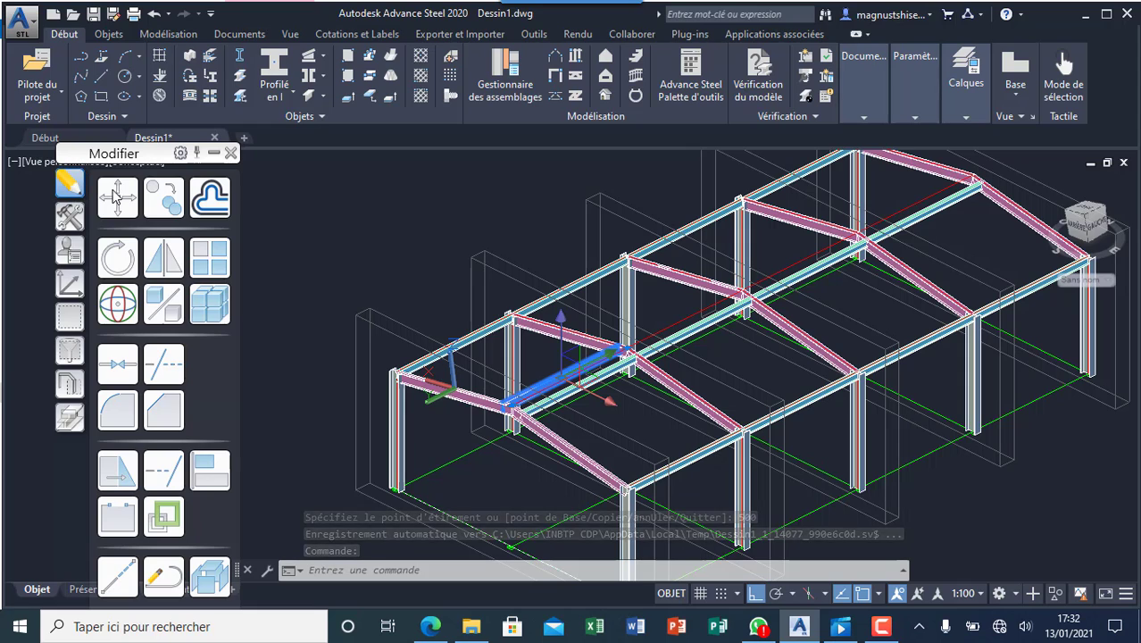
{"action": "left_click", "coordinate": [160, 208]}
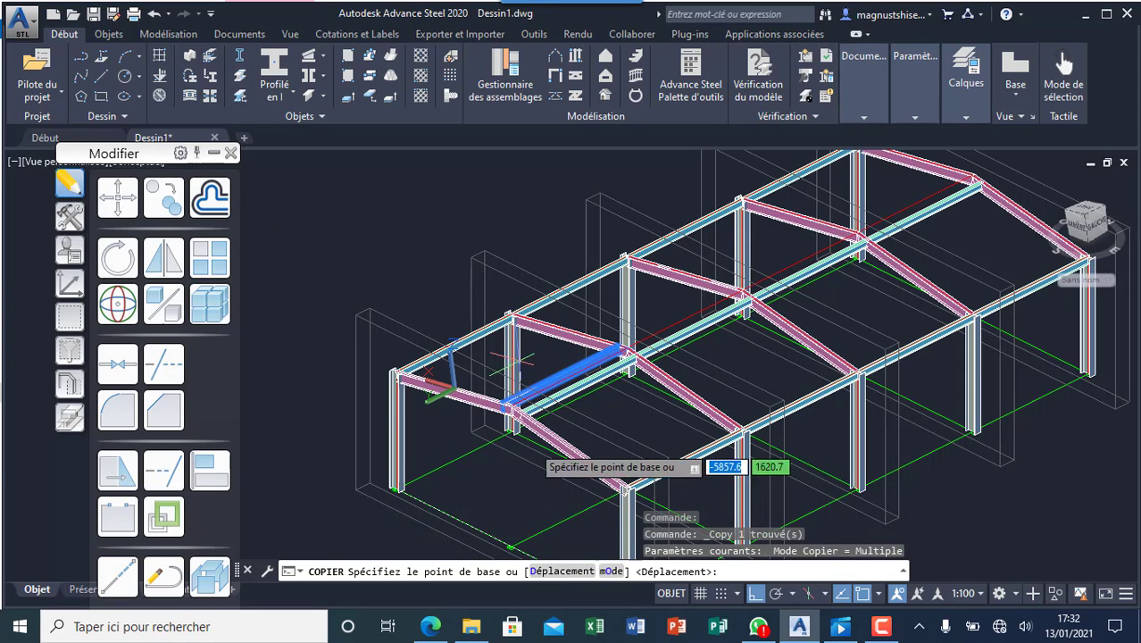
{"action": "left_click", "coordinate": [398, 489]}
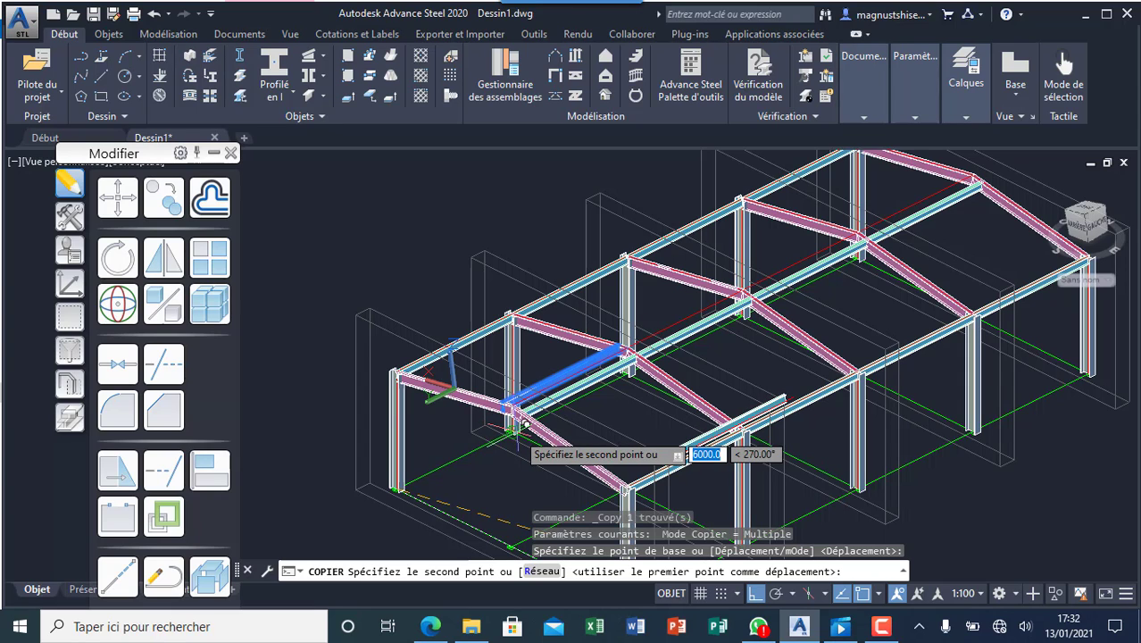
{"action": "left_click", "coordinate": [516, 427]}
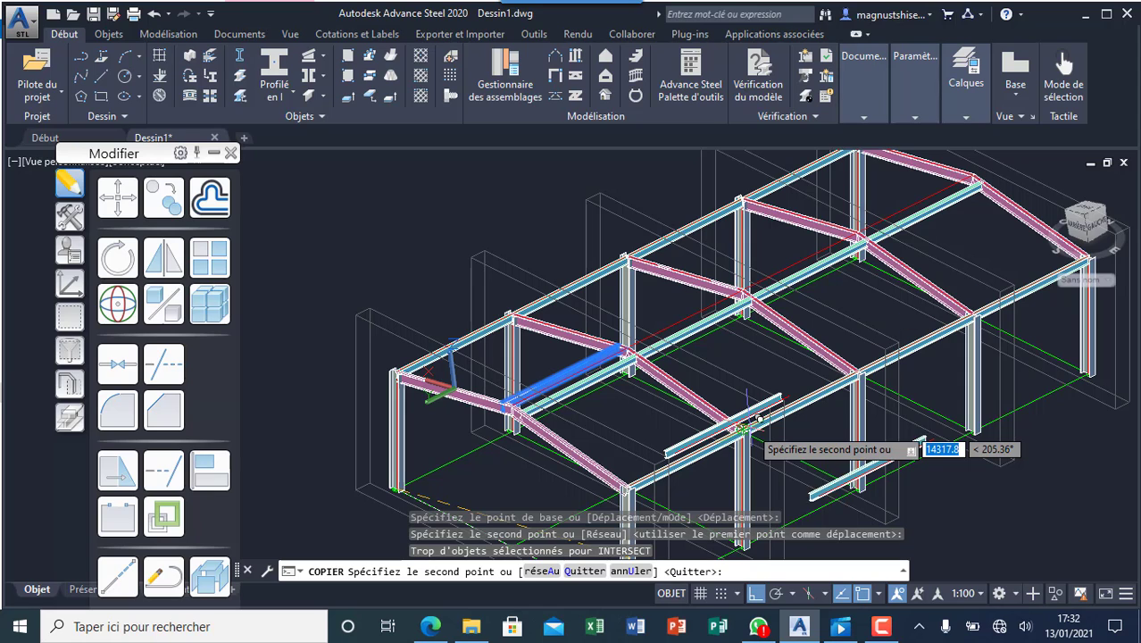
{"action": "key", "text": "Escape"}
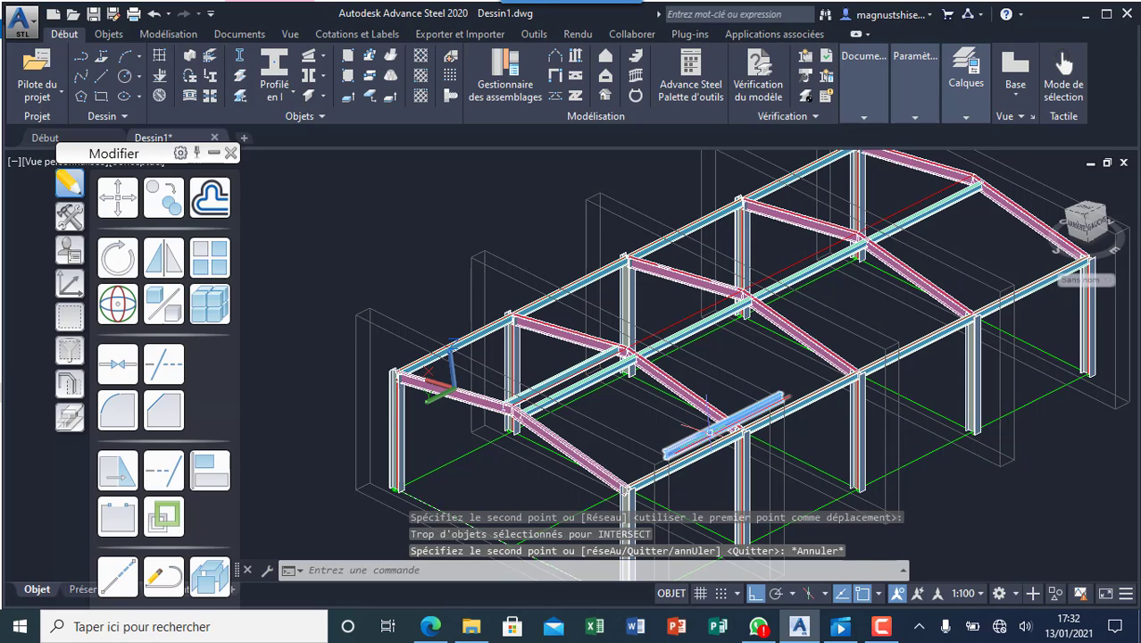
{"action": "left_click", "coordinate": [709, 432]}
{"action": "key", "text": "Delete"}
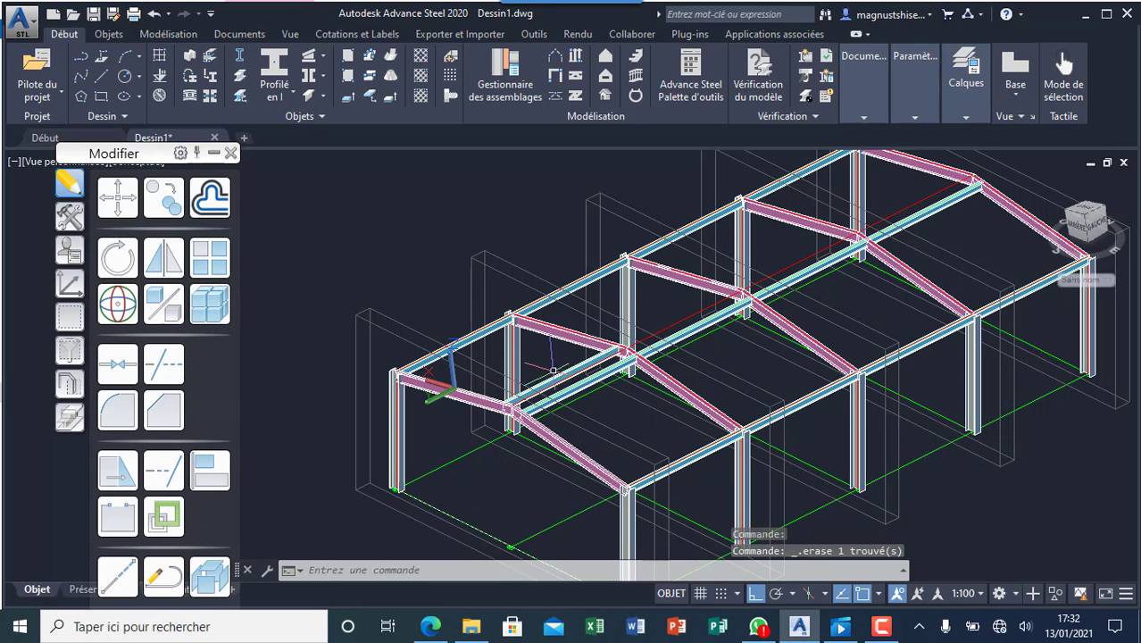
{"action": "scroll", "coordinate": [468, 355], "scroll_direction": "down", "scroll_amount": 5}
{"action": "scroll", "coordinate": [472, 351], "scroll_direction": "up", "scroll_amount": 8}
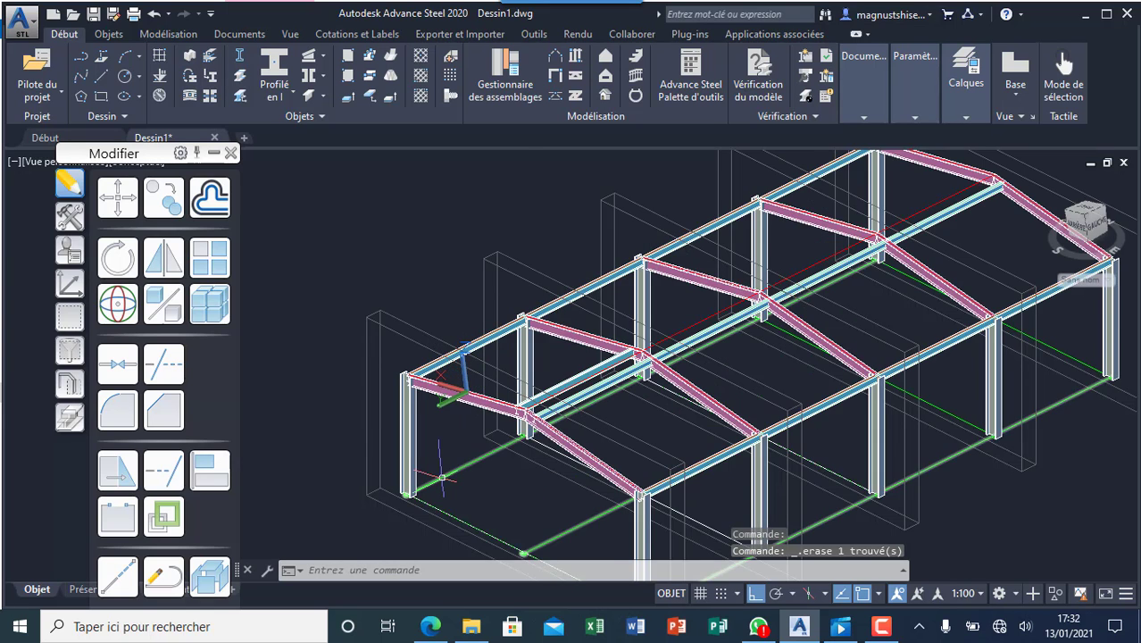
{"action": "scroll", "coordinate": [575, 398], "scroll_direction": "down", "scroll_amount": 2}
{"action": "left_click", "coordinate": [680, 317]}
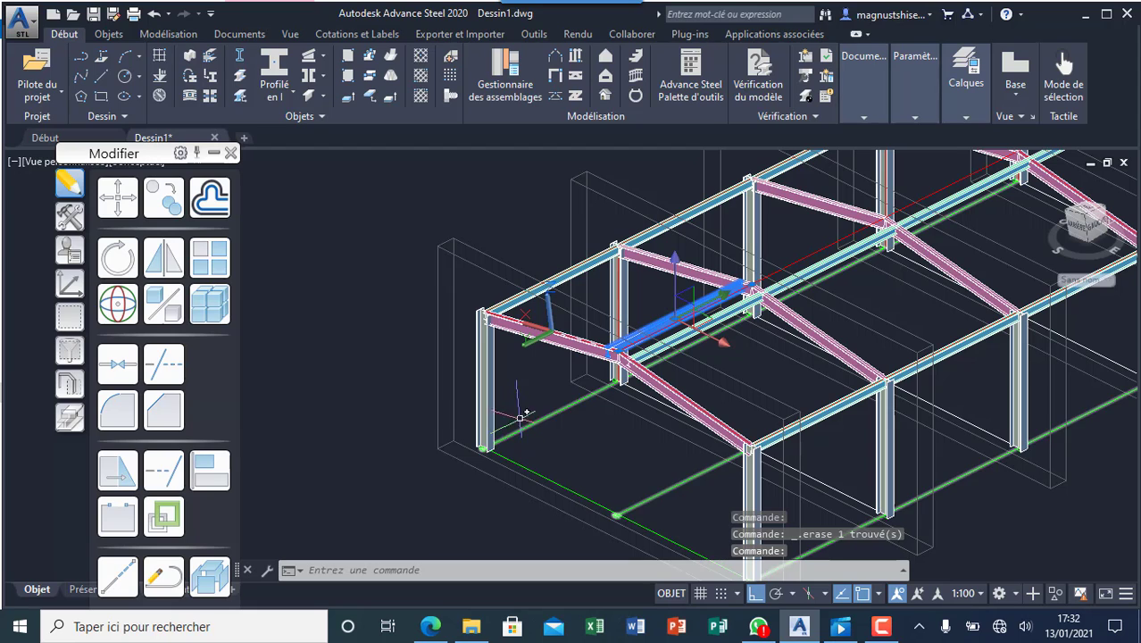
{"action": "left_click", "coordinate": [164, 197]}
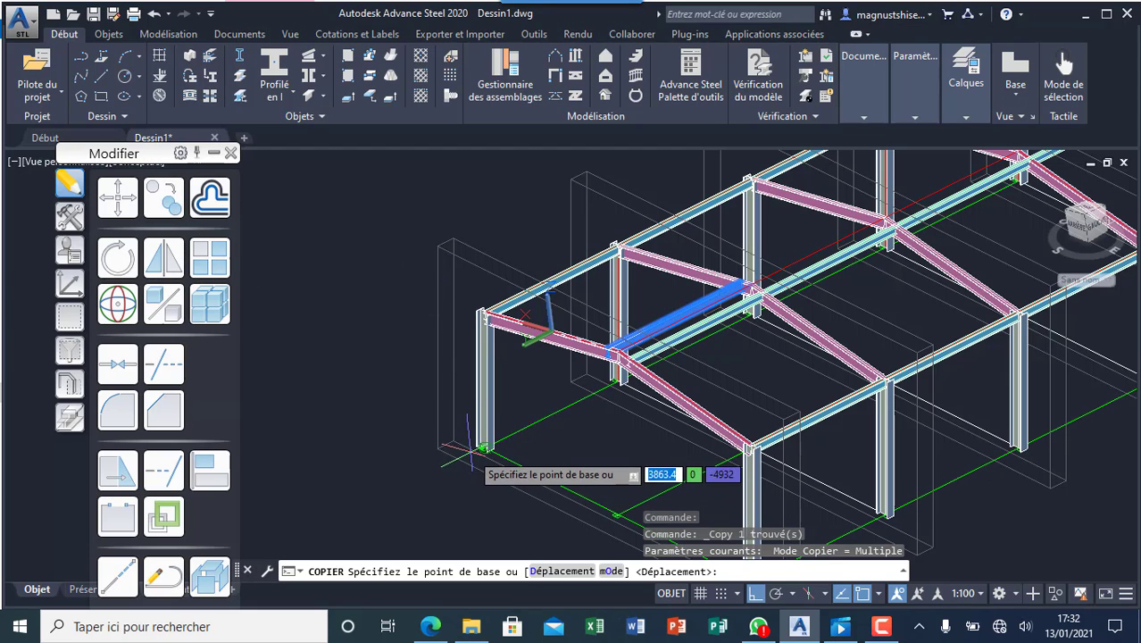
{"action": "left_click", "coordinate": [483, 446]}
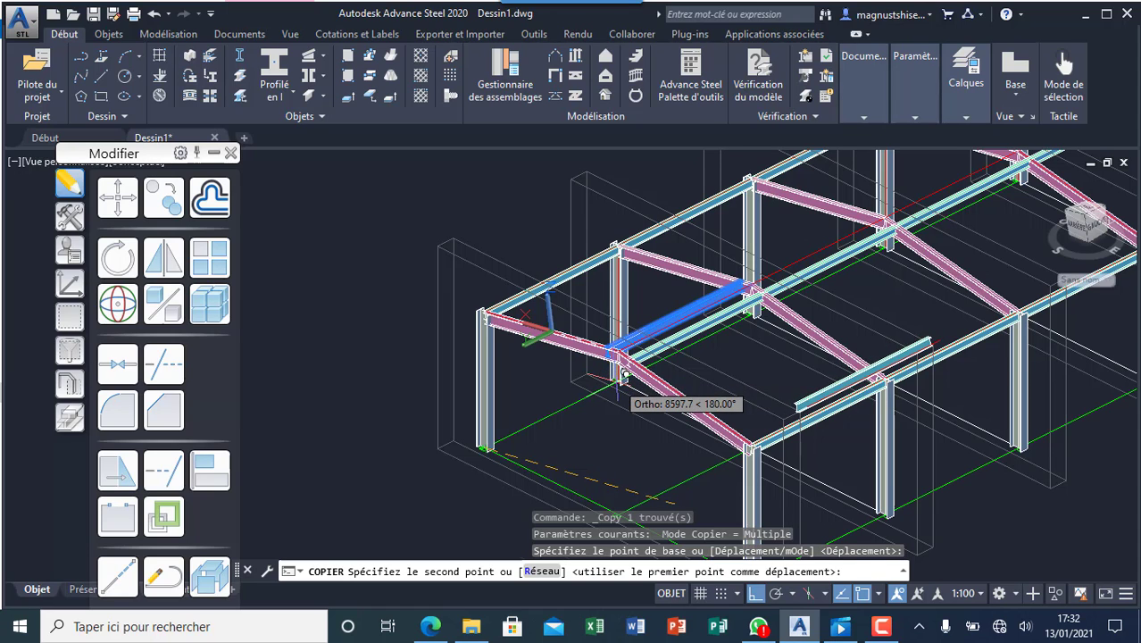
{"action": "scroll", "coordinate": [625, 371], "scroll_direction": "up", "scroll_amount": 2}
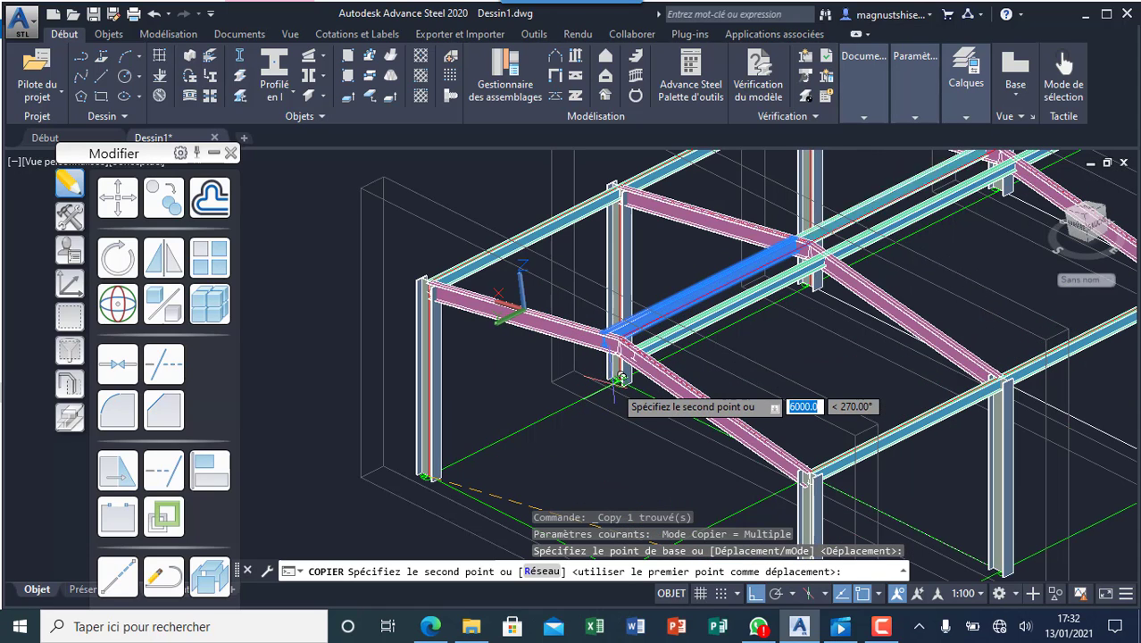
{"action": "key", "text": "Escape"}
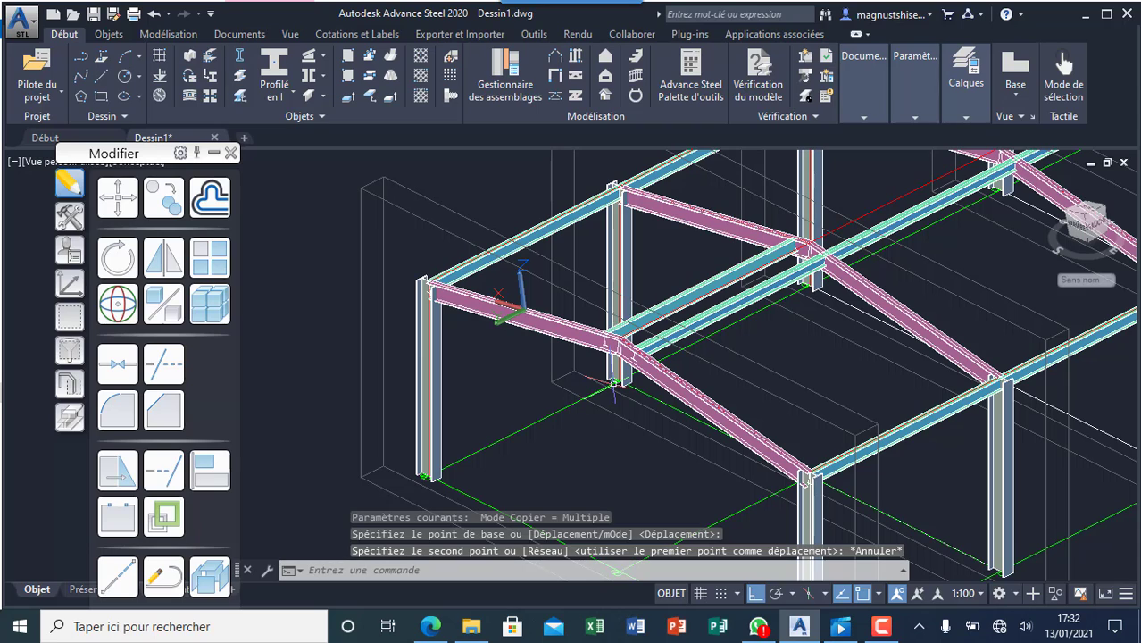
{"action": "left_click", "coordinate": [699, 280]}
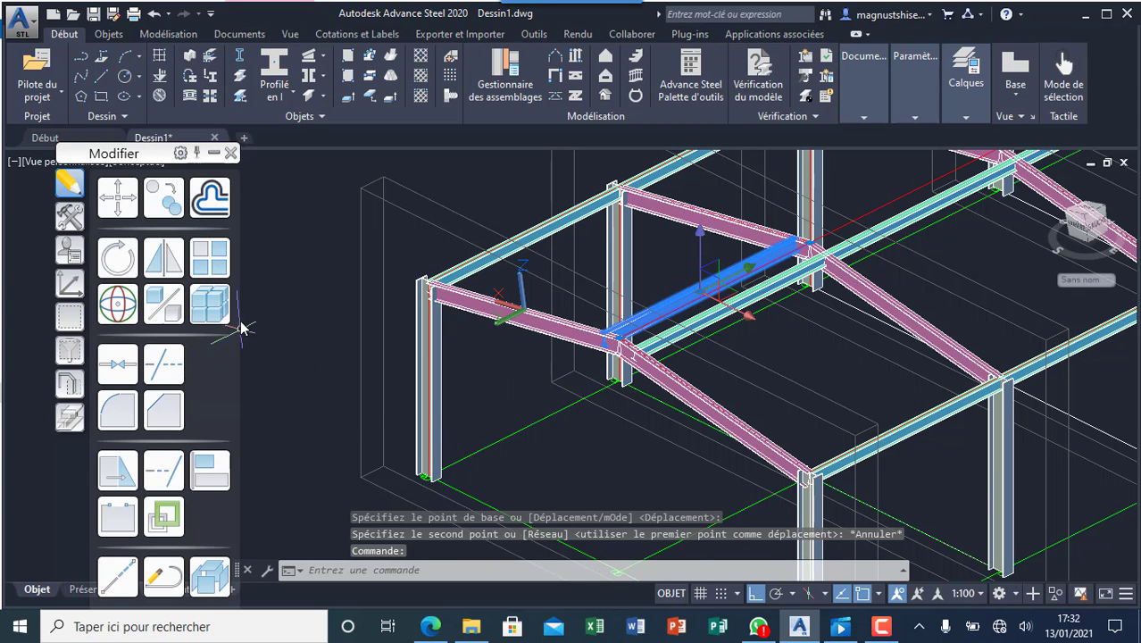
{"action": "scroll", "coordinate": [387, 476], "scroll_direction": "down", "scroll_amount": 5}
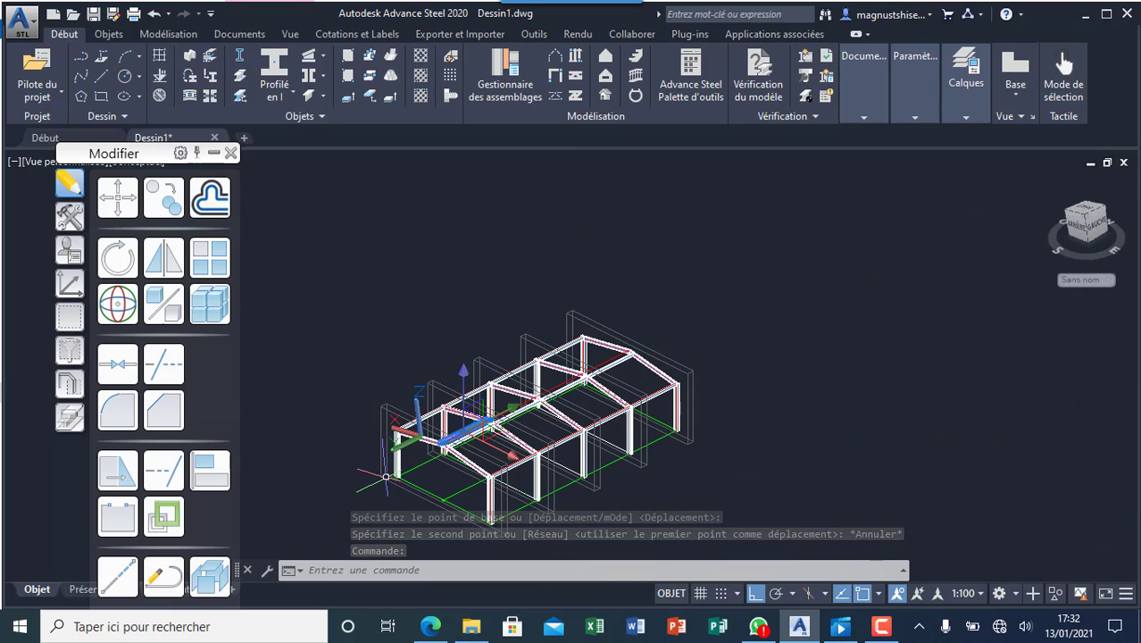
{"action": "right_click", "coordinate": [427, 437]}
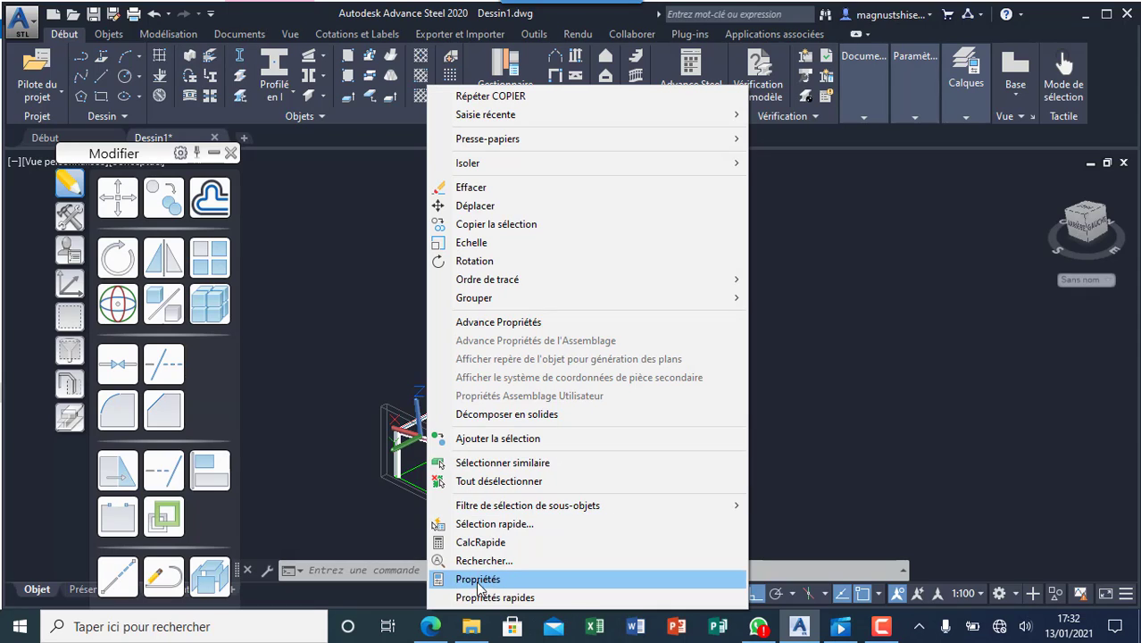
{"action": "left_click", "coordinate": [515, 262]}
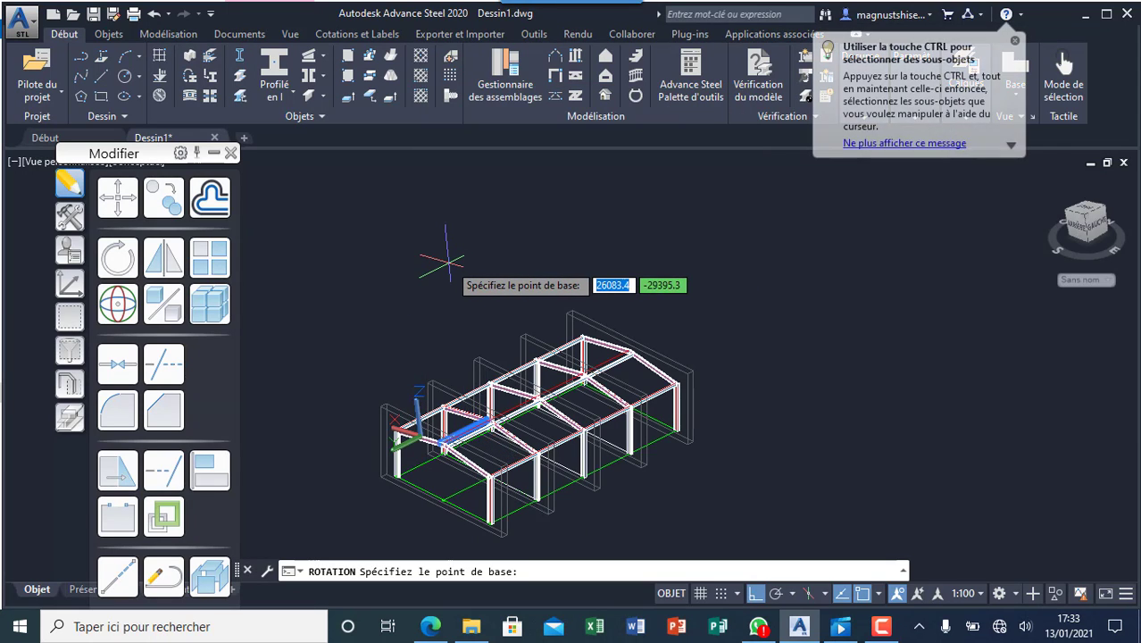
{"action": "key", "text": "Escape"}
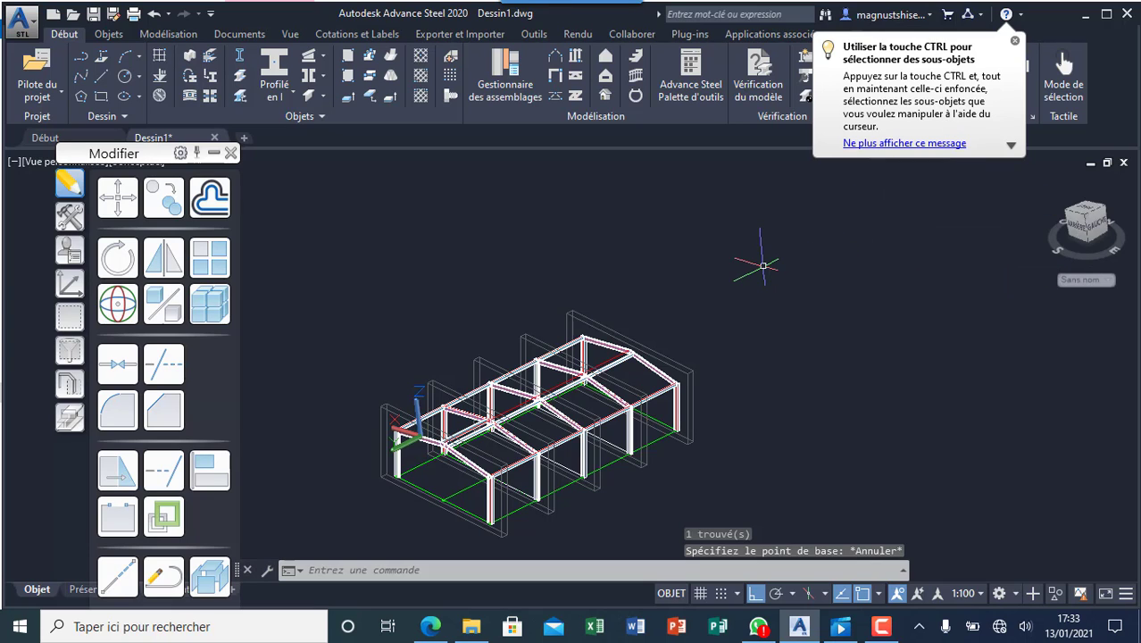
{"action": "right_click", "coordinate": [762, 266]}
{"action": "key", "text": "Escape"}
{"action": "key", "text": "Escape"}
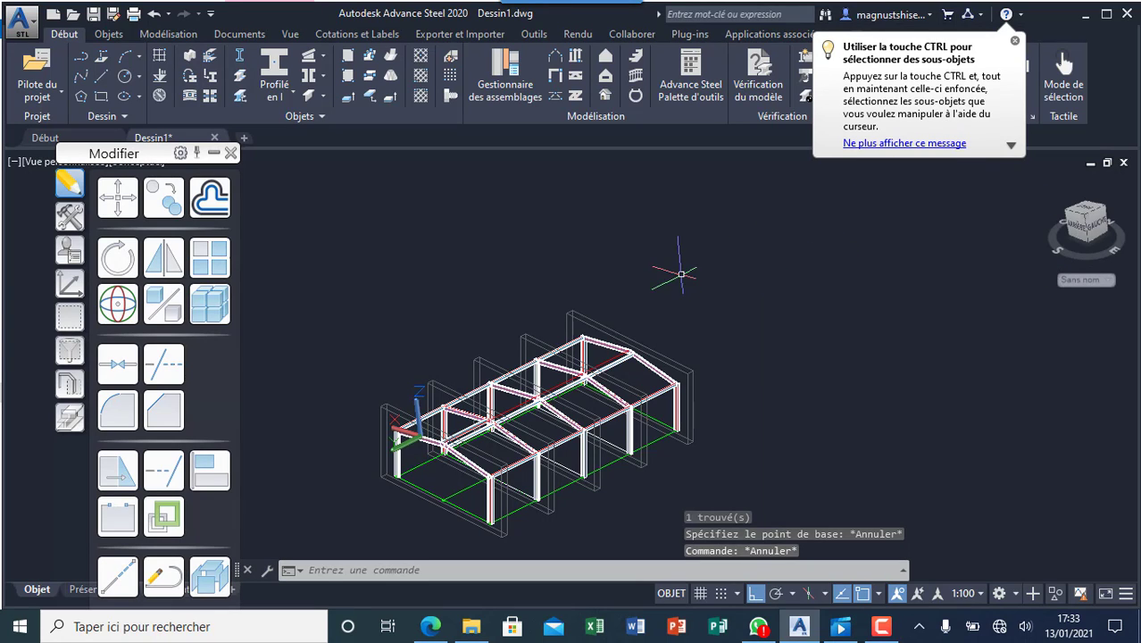
{"action": "key", "text": "Escape"}
- Orbit the model with the SteeringWheel to view the hall from its opposite long side, close to the end bay
{"action": "scroll", "coordinate": [521, 393], "scroll_direction": "up", "scroll_amount": 5}
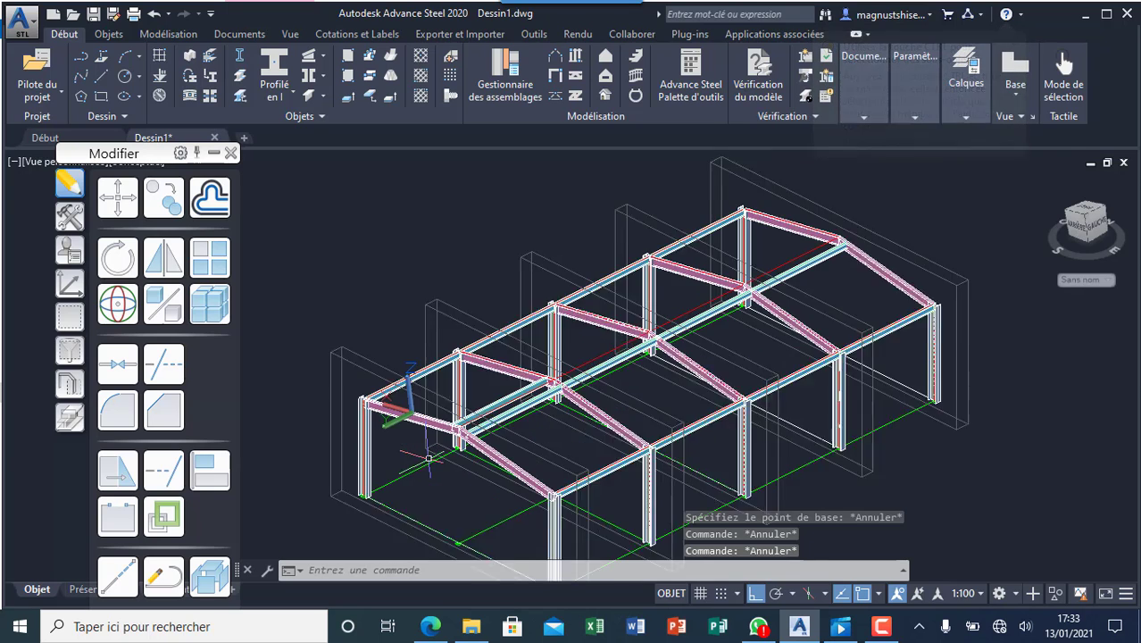
{"action": "scroll", "coordinate": [496, 375], "scroll_direction": "down", "scroll_amount": 5}
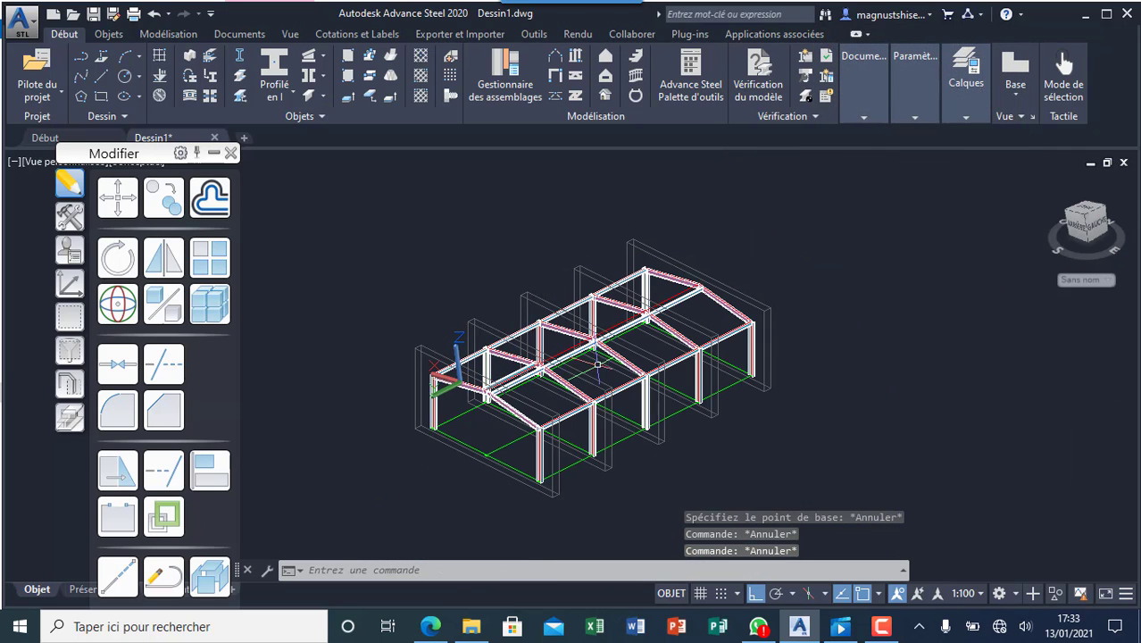
{"action": "right_click", "coordinate": [417, 292]}
{"action": "left_click", "coordinate": [479, 467]}
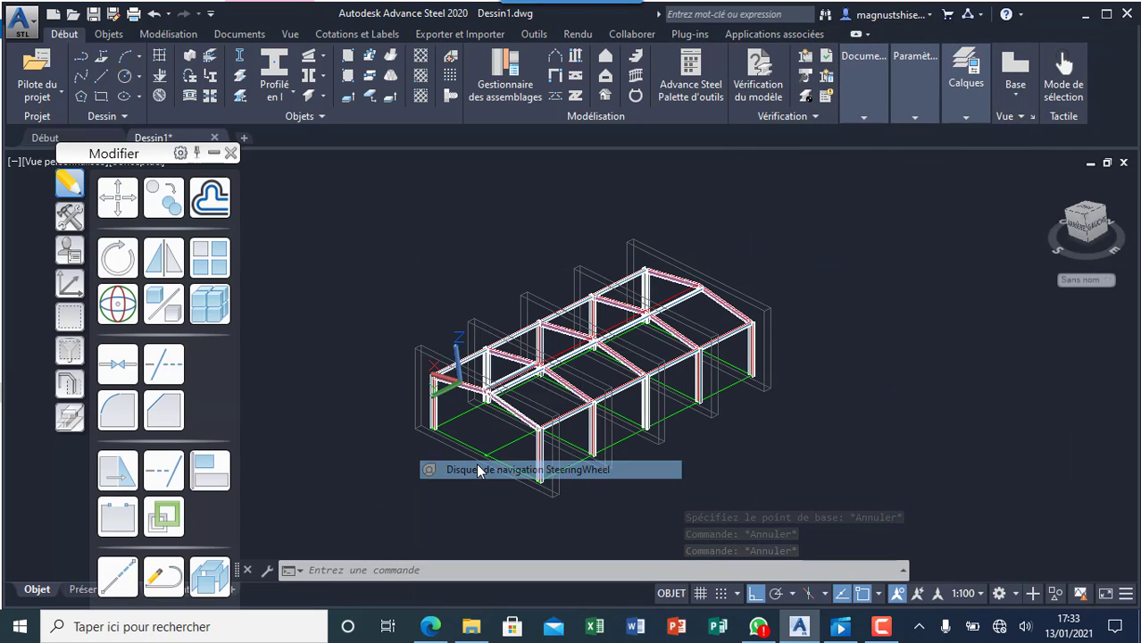
{"action": "left_click_drag", "start_coordinate": [384, 339], "coordinate": [820, 408]}
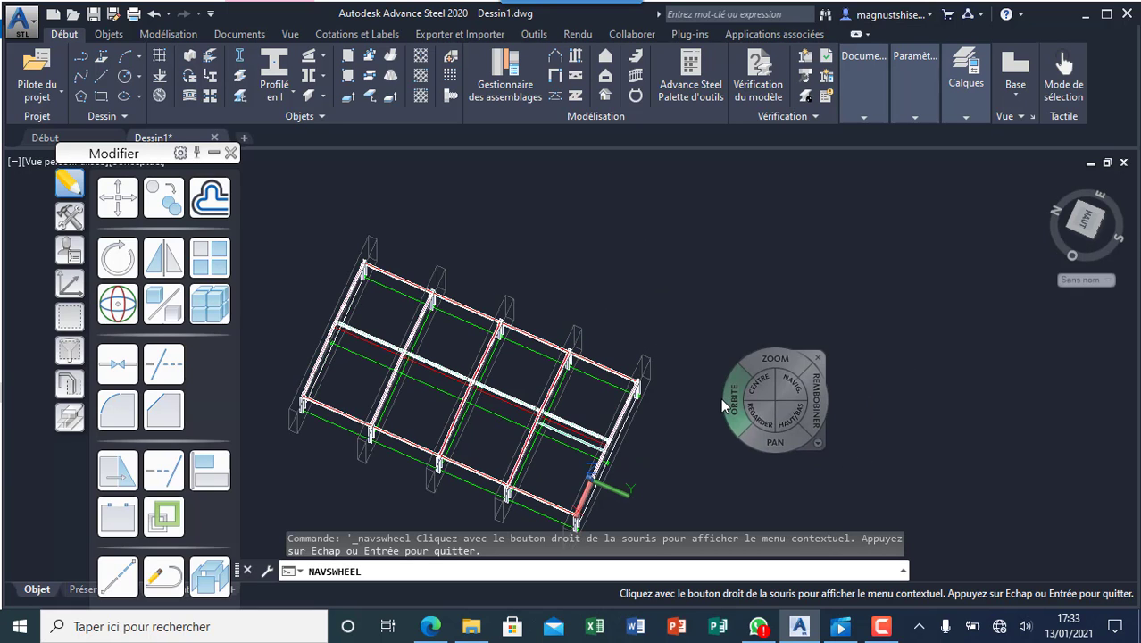
{"action": "left_click_drag", "start_coordinate": [721, 397], "coordinate": [715, 344]}
{"action": "left_click_drag", "start_coordinate": [677, 494], "coordinate": [682, 460]}
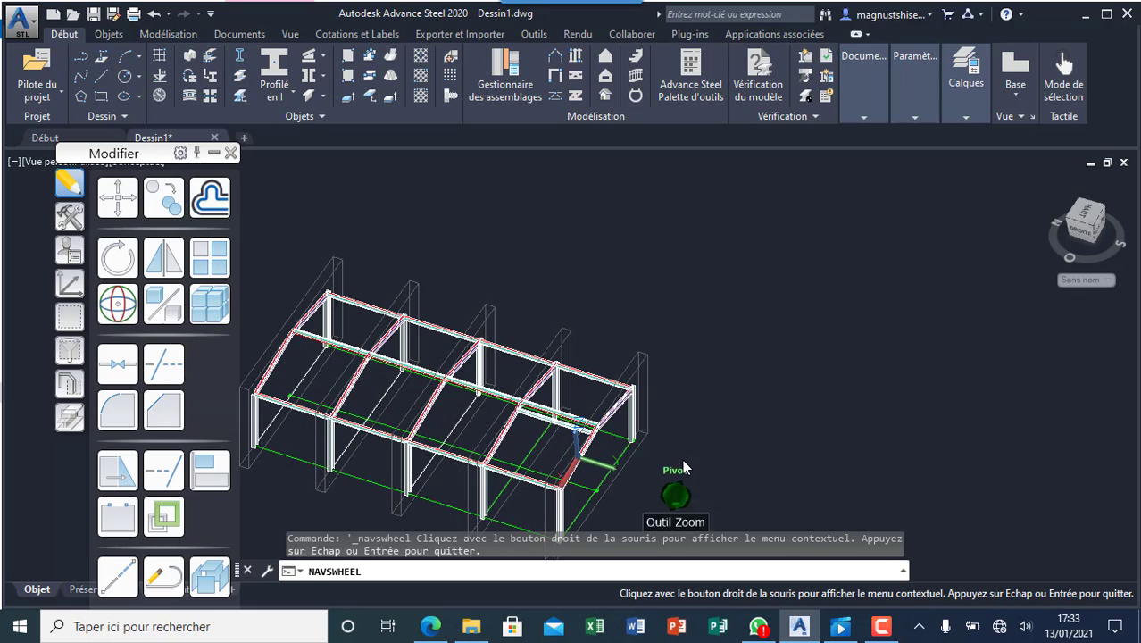
{"action": "left_click_drag", "start_coordinate": [659, 502], "coordinate": [629, 408]}
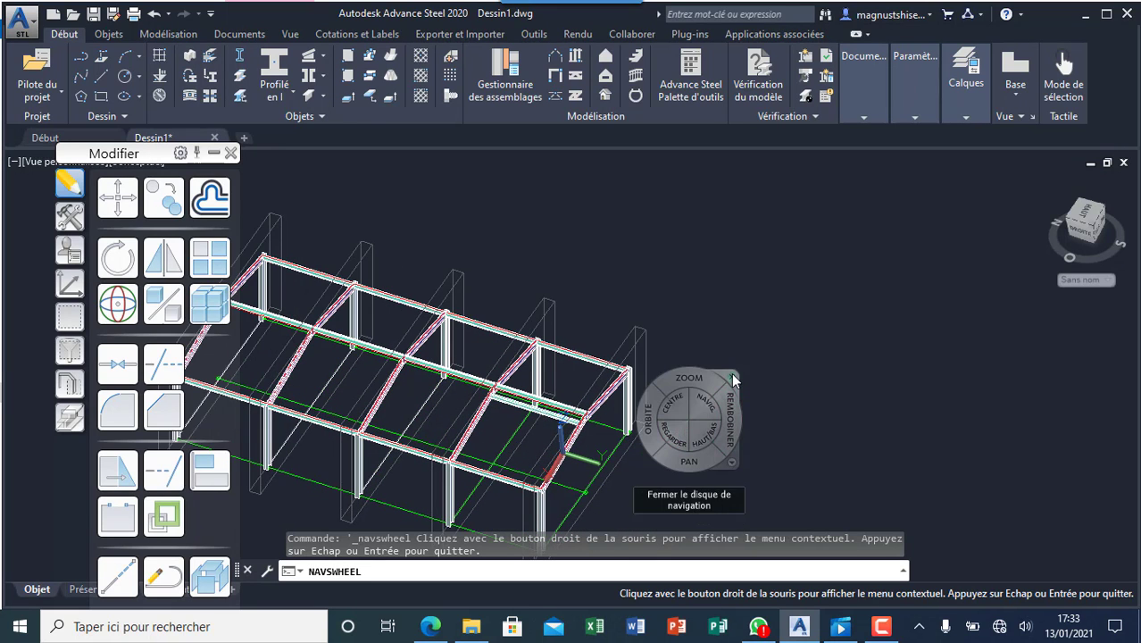
{"action": "left_click", "coordinate": [731, 372]}
{"action": "scroll", "coordinate": [731, 373], "scroll_direction": "down", "scroll_amount": 3}
{"action": "scroll", "coordinate": [649, 319], "scroll_direction": "up", "scroll_amount": 10}
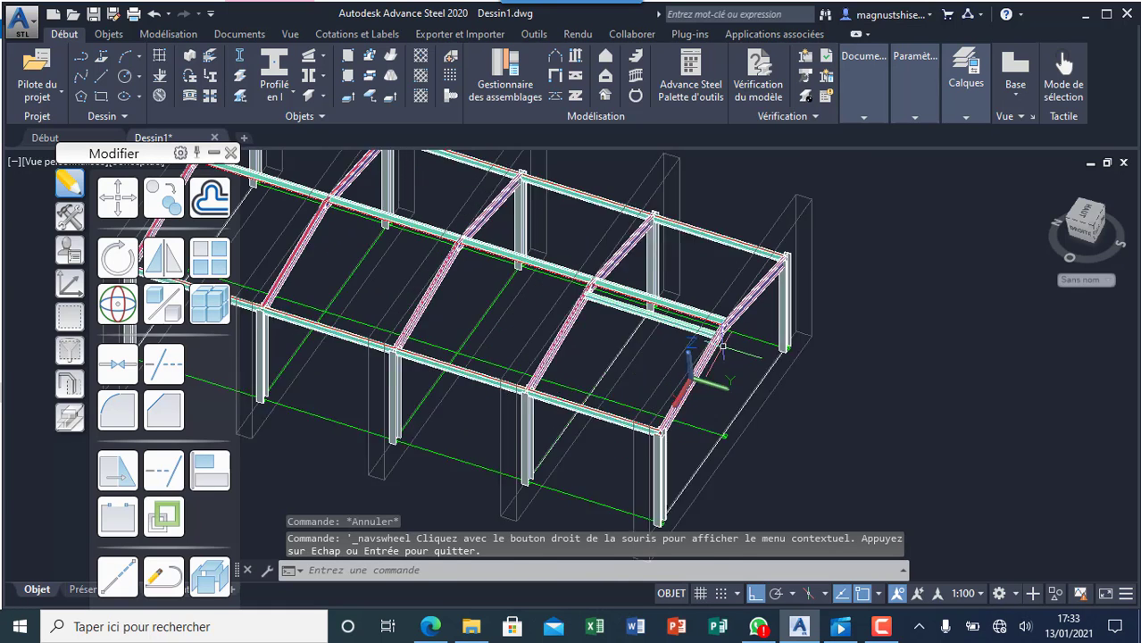
- Copy the end bay's purlin beside the ridge 6000 into the second bay, from the corner column's base to the next column's base
{"action": "left_click", "coordinate": [634, 295]}
{"action": "scroll", "coordinate": [769, 391], "scroll_direction": "down", "scroll_amount": 4}
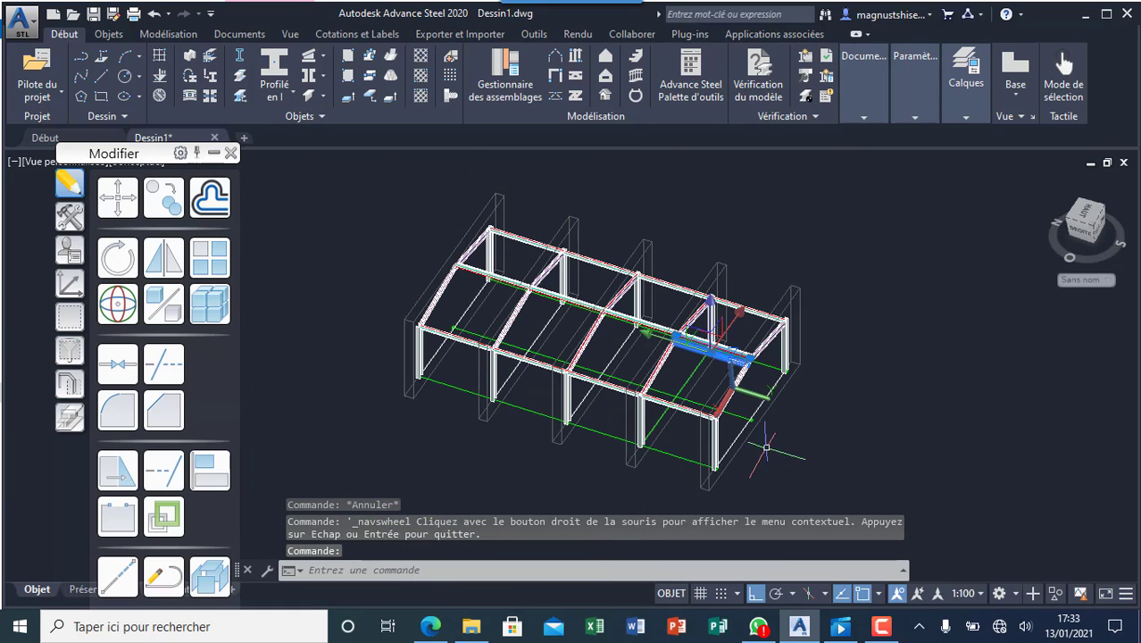
{"action": "left_click", "coordinate": [164, 195]}
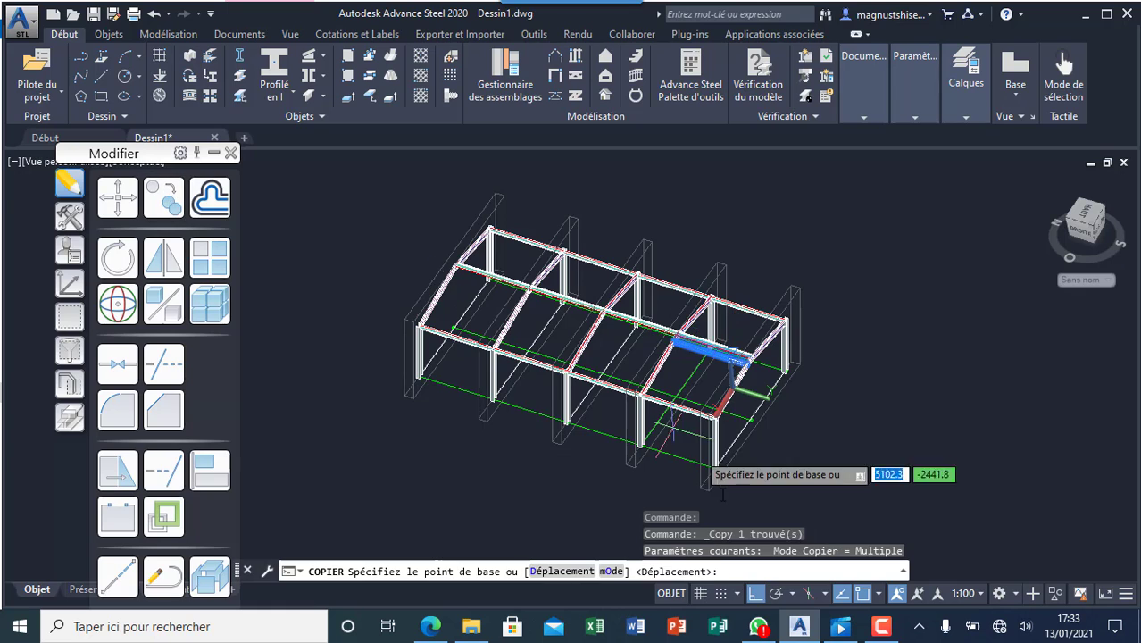
{"action": "scroll", "coordinate": [714, 460], "scroll_direction": "up", "scroll_amount": 4}
{"action": "left_click", "coordinate": [711, 443]}
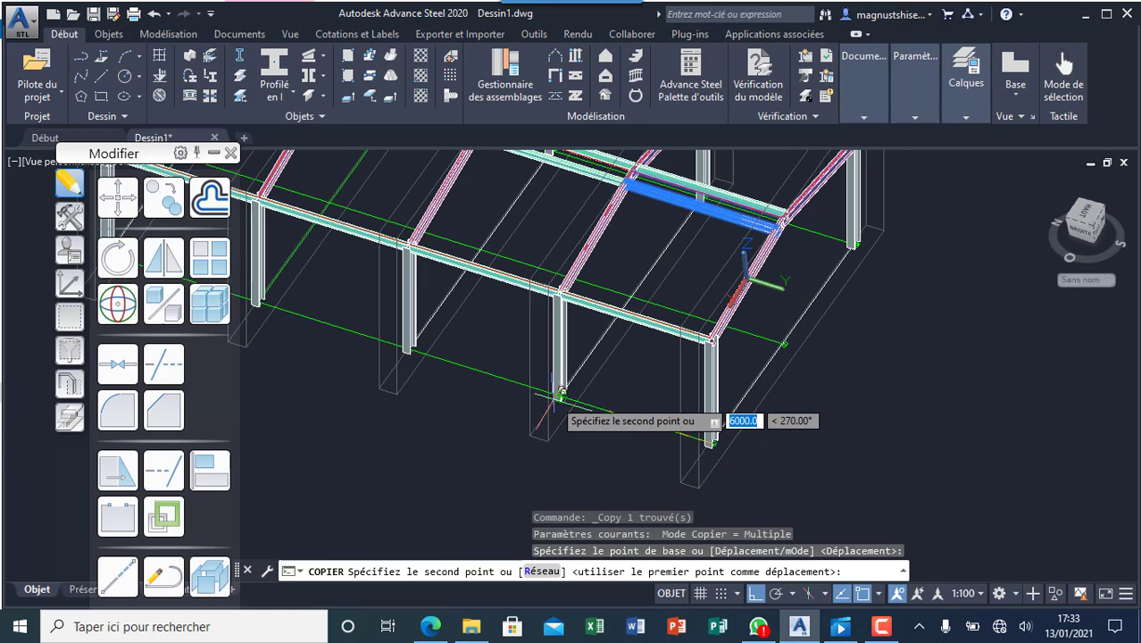
{"action": "scroll", "coordinate": [560, 398], "scroll_direction": "up", "scroll_amount": 3}
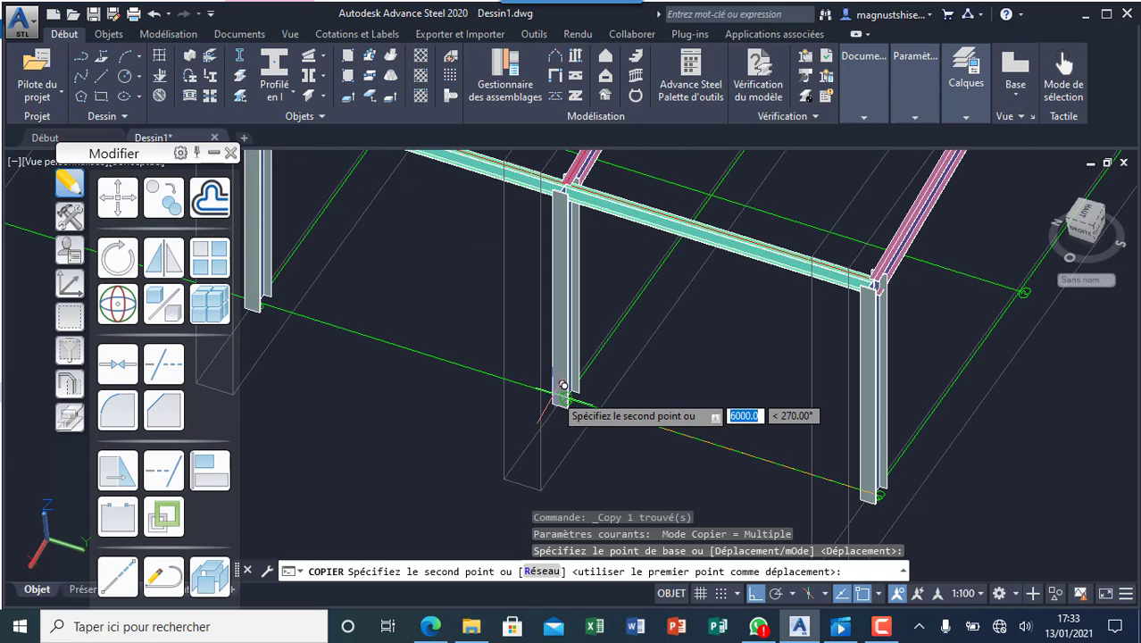
{"action": "left_click", "coordinate": [574, 390]}
{"action": "scroll", "coordinate": [652, 452], "scroll_direction": "down", "scroll_amount": 5}
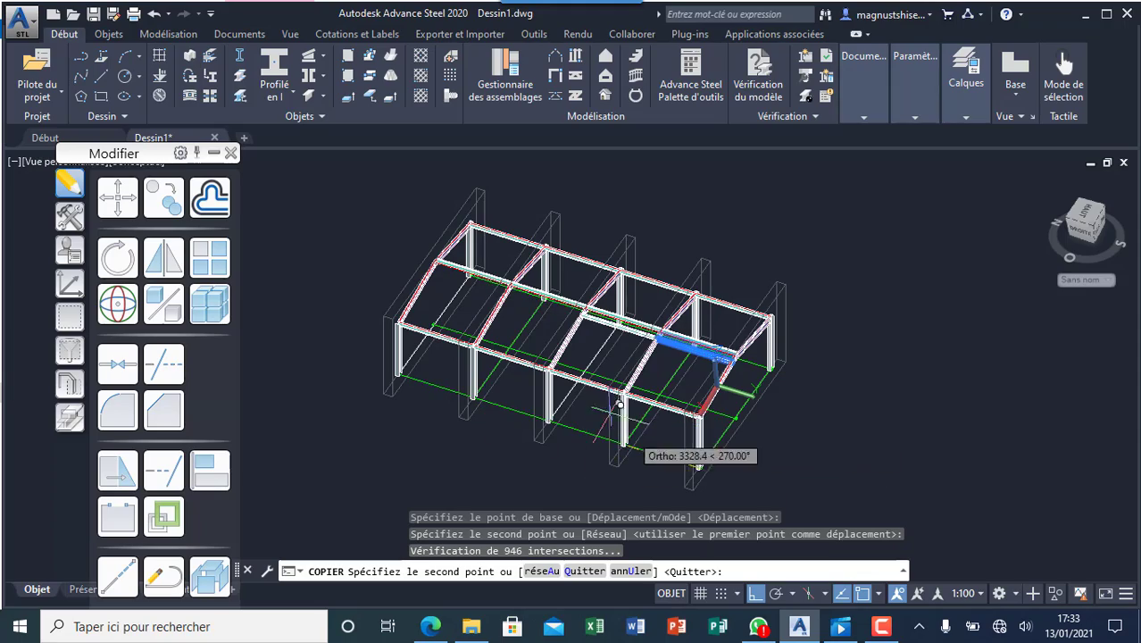
- Place another copy of the purlin in the third bay, 12000 from the base point at the middle column's base
{"action": "scroll", "coordinate": [766, 320], "scroll_direction": "up", "scroll_amount": 5}
{"action": "scroll", "coordinate": [788, 420], "scroll_direction": "down", "scroll_amount": 5}
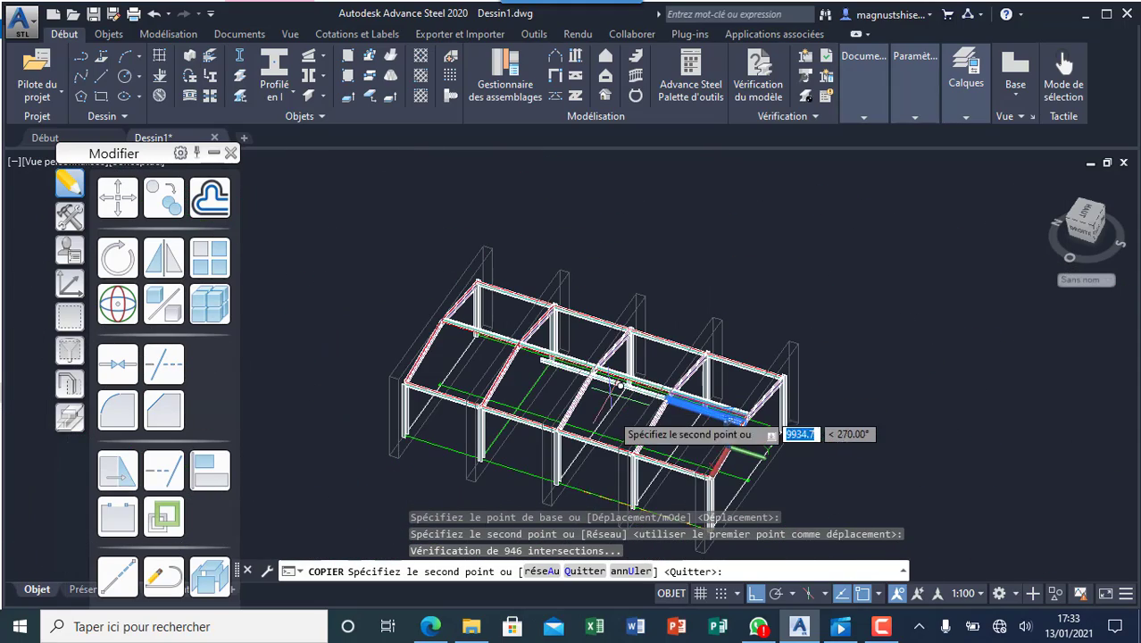
{"action": "scroll", "coordinate": [554, 465], "scroll_direction": "up", "scroll_amount": 5}
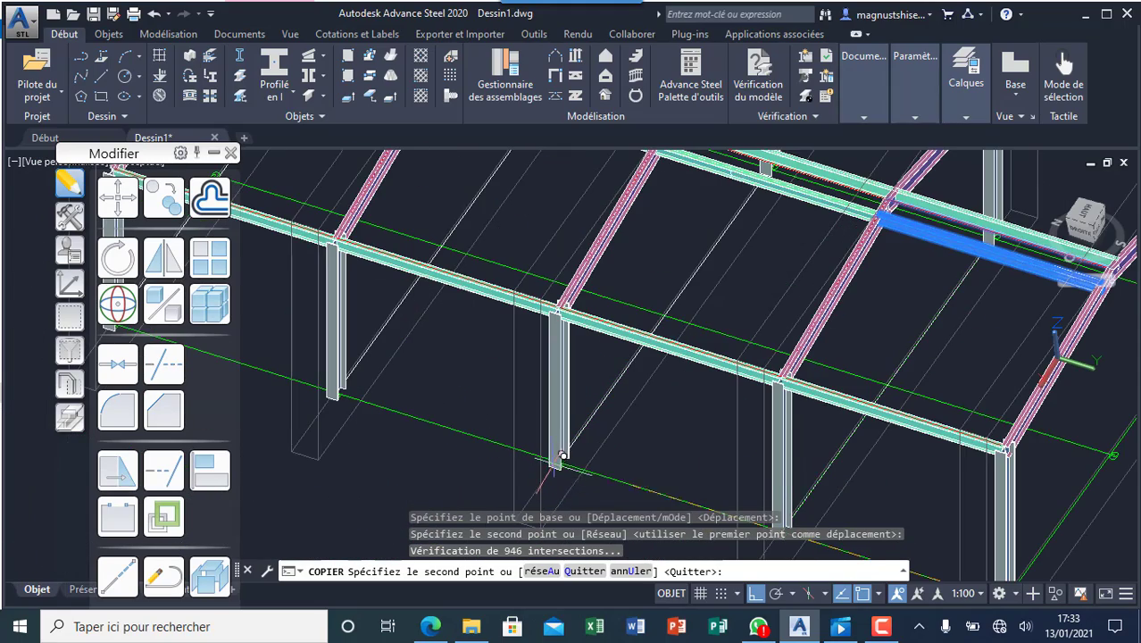
{"action": "left_click", "coordinate": [568, 454]}
{"action": "scroll", "coordinate": [553, 451], "scroll_direction": "down", "scroll_amount": 5}
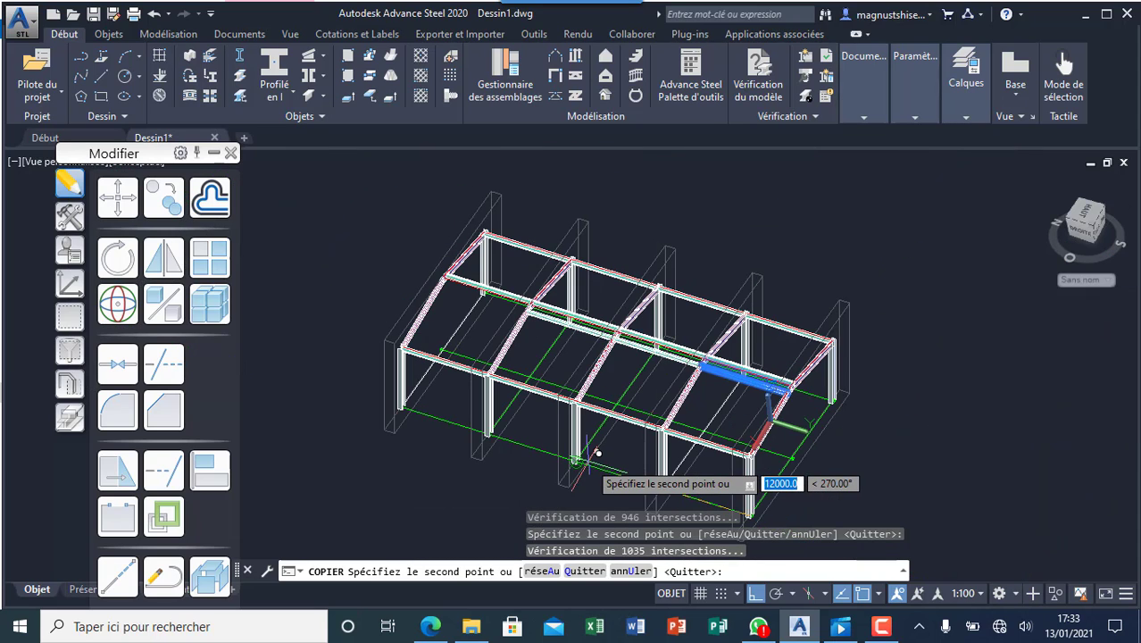
- Place the last purlin copy in the far end bay using the fourth column's base, and end the copying
{"action": "scroll", "coordinate": [486, 426], "scroll_direction": "up", "scroll_amount": 5}
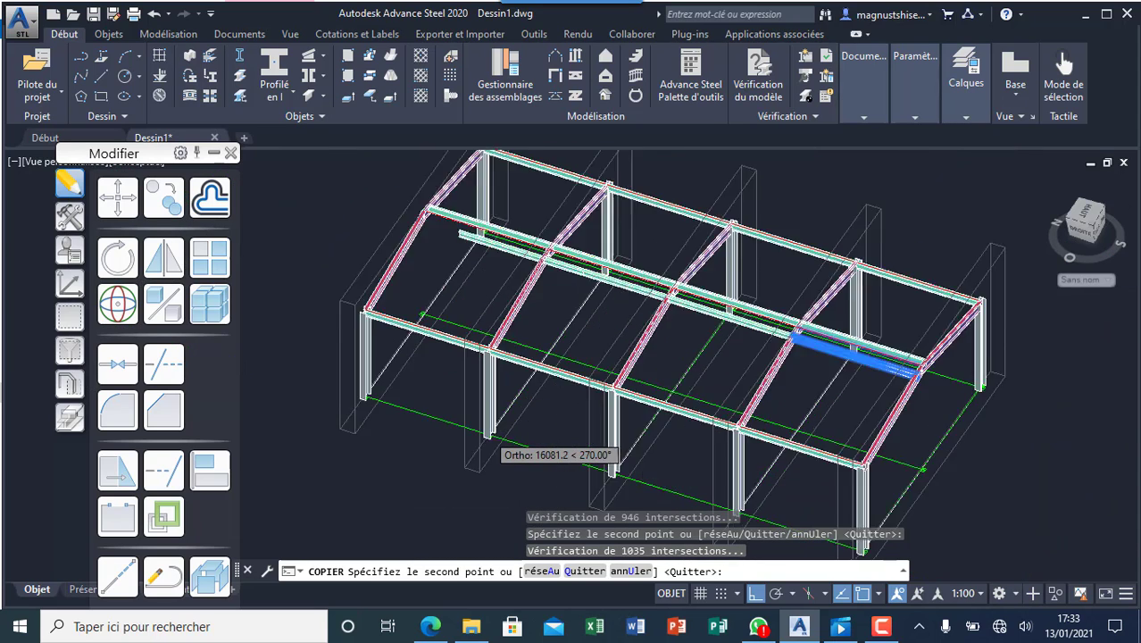
{"action": "scroll", "coordinate": [559, 438], "scroll_direction": "down", "scroll_amount": 5}
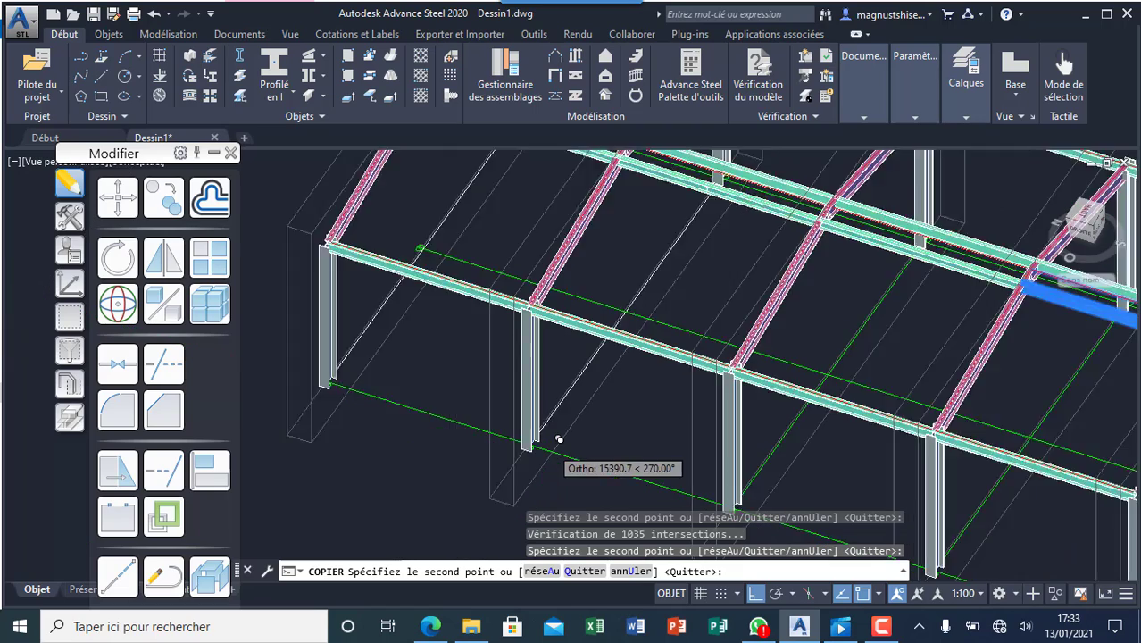
{"action": "key", "text": "Escape"}
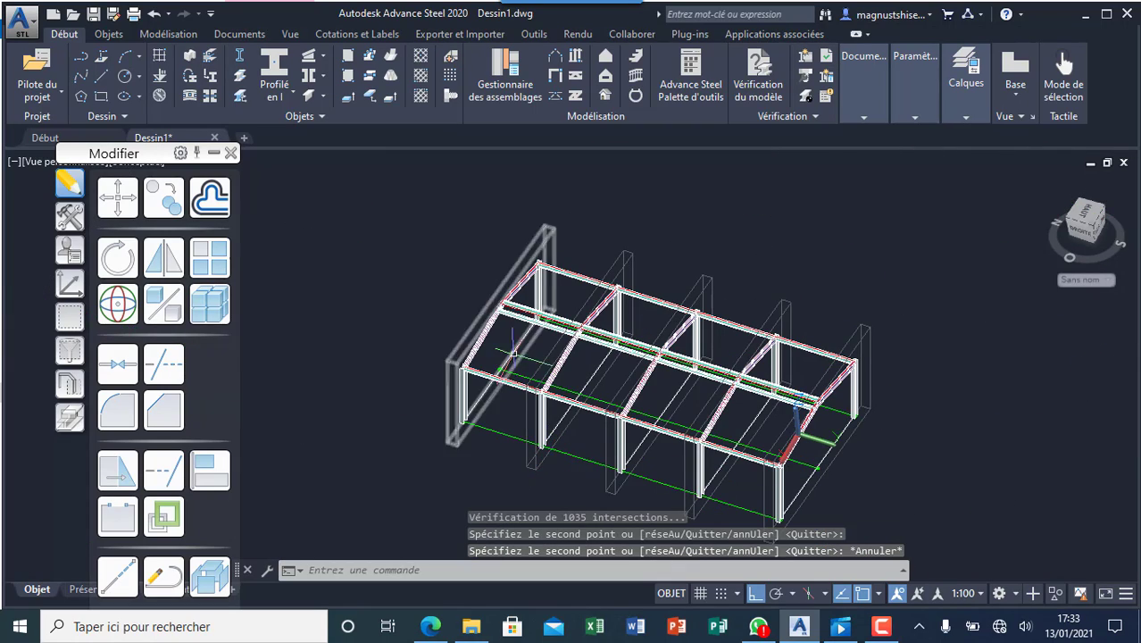
- Examine the copied purlins up close where they meet the rafters
{"action": "scroll", "coordinate": [502, 305], "scroll_direction": "up", "scroll_amount": 5}
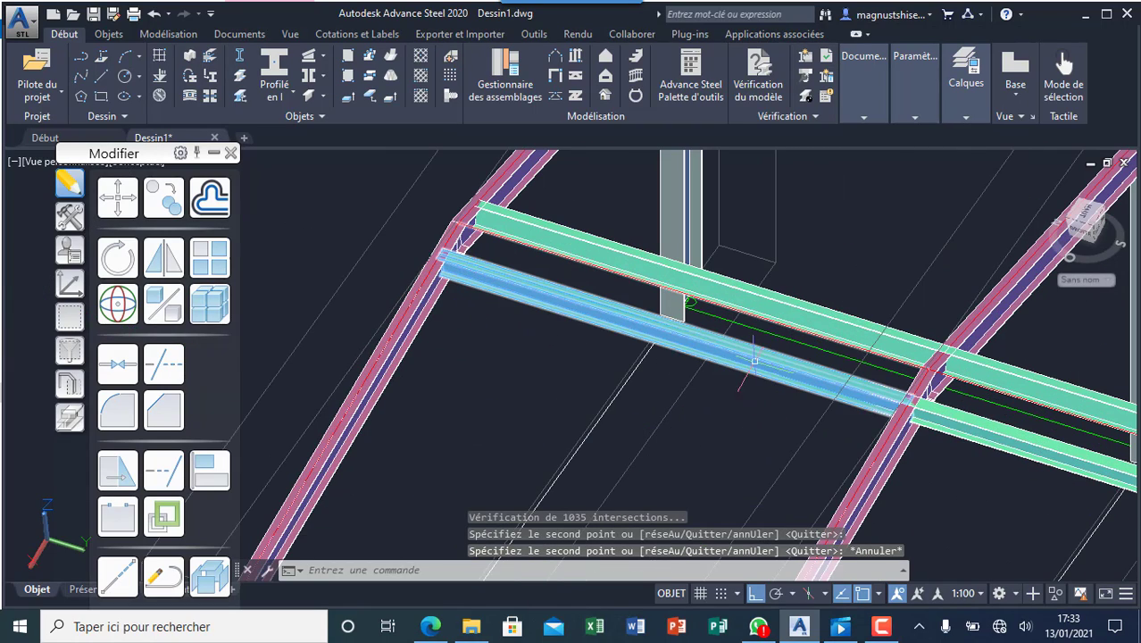
{"action": "scroll", "coordinate": [754, 360], "scroll_direction": "up", "scroll_amount": 3}
{"action": "scroll", "coordinate": [871, 451], "scroll_direction": "down", "scroll_amount": 8}
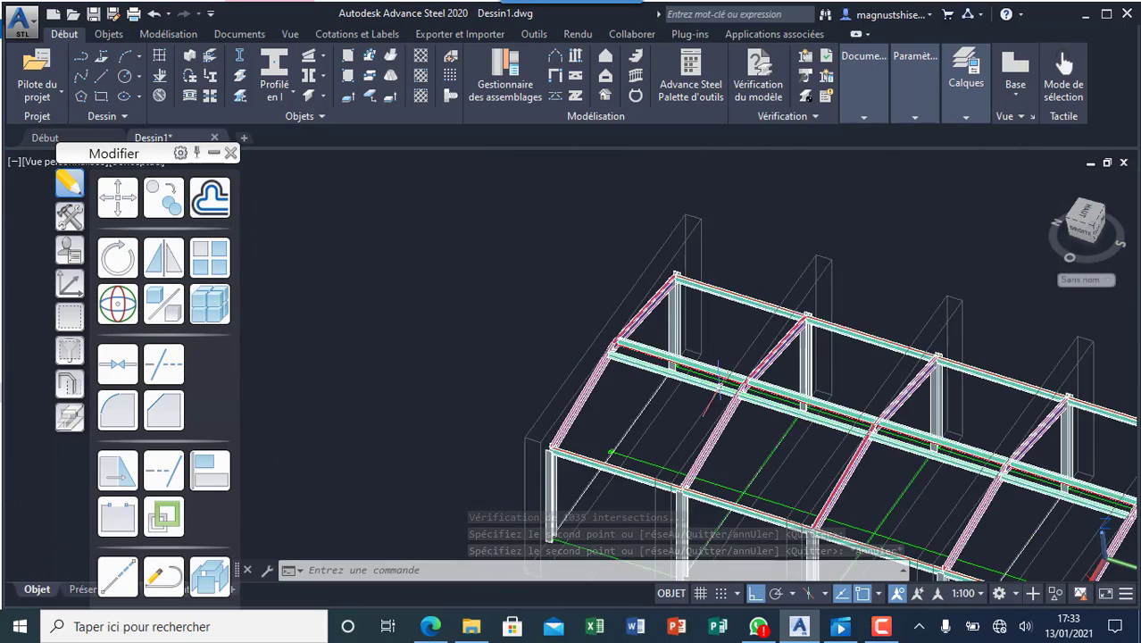
{"action": "scroll", "coordinate": [870, 451], "scroll_direction": "up", "scroll_amount": 10}
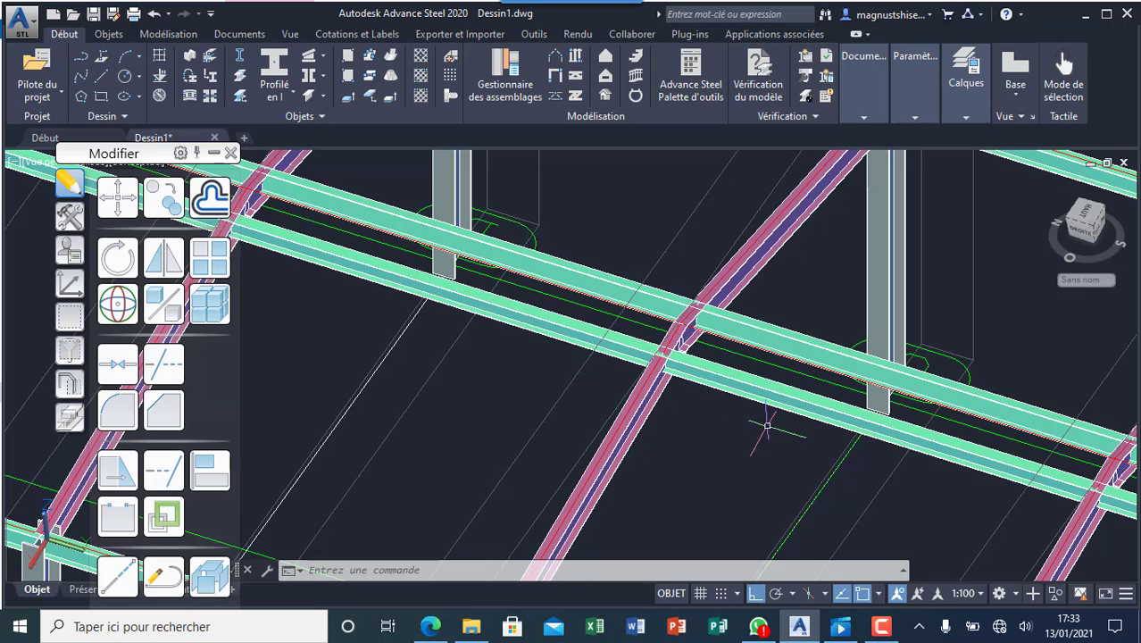
{"action": "scroll", "coordinate": [787, 431], "scroll_direction": "up", "scroll_amount": 3}
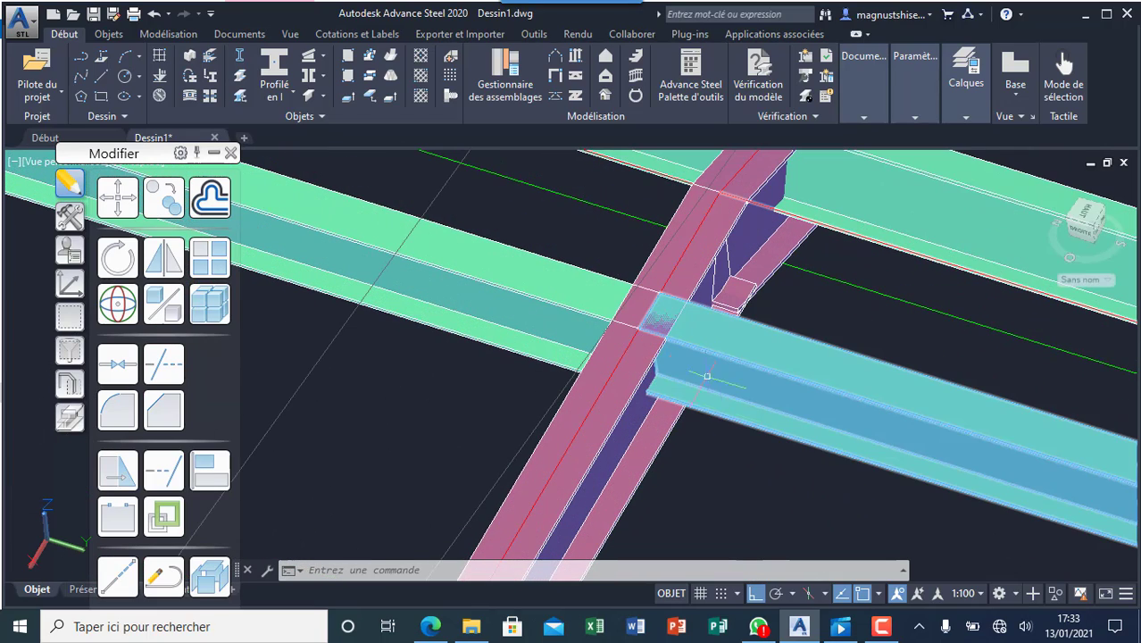
{"action": "scroll", "coordinate": [685, 462], "scroll_direction": "down", "scroll_amount": 4}
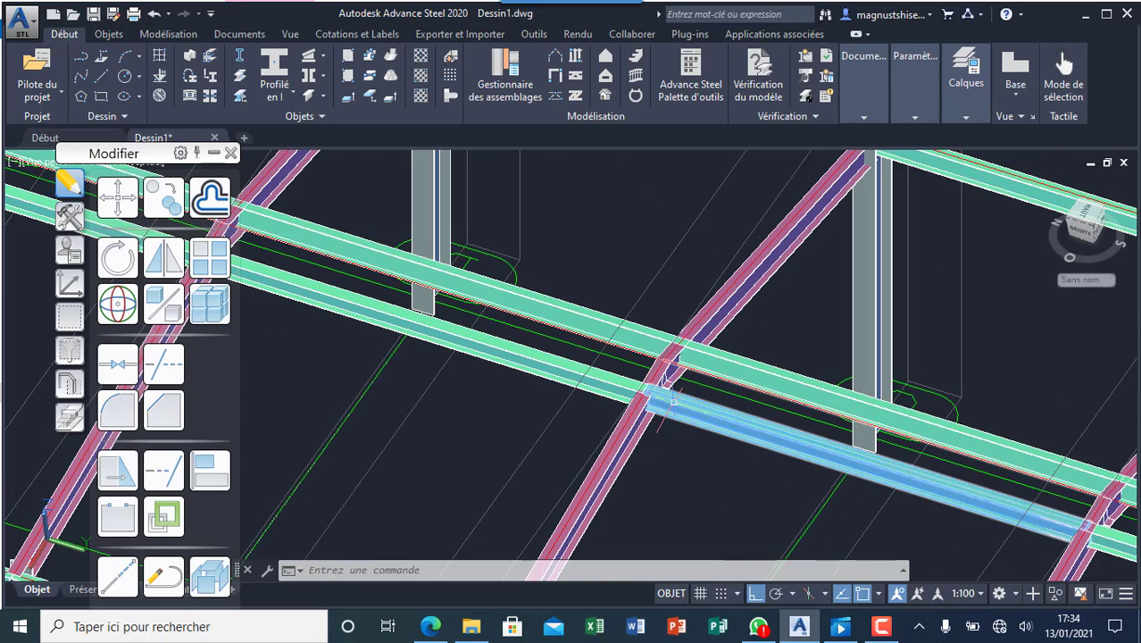
- Try the centre and bottom-middle offset positions on the end-bay IPE300 purlin beside the ridge, and close its properties
{"action": "scroll", "coordinate": [673, 400], "scroll_direction": "up", "scroll_amount": 3}
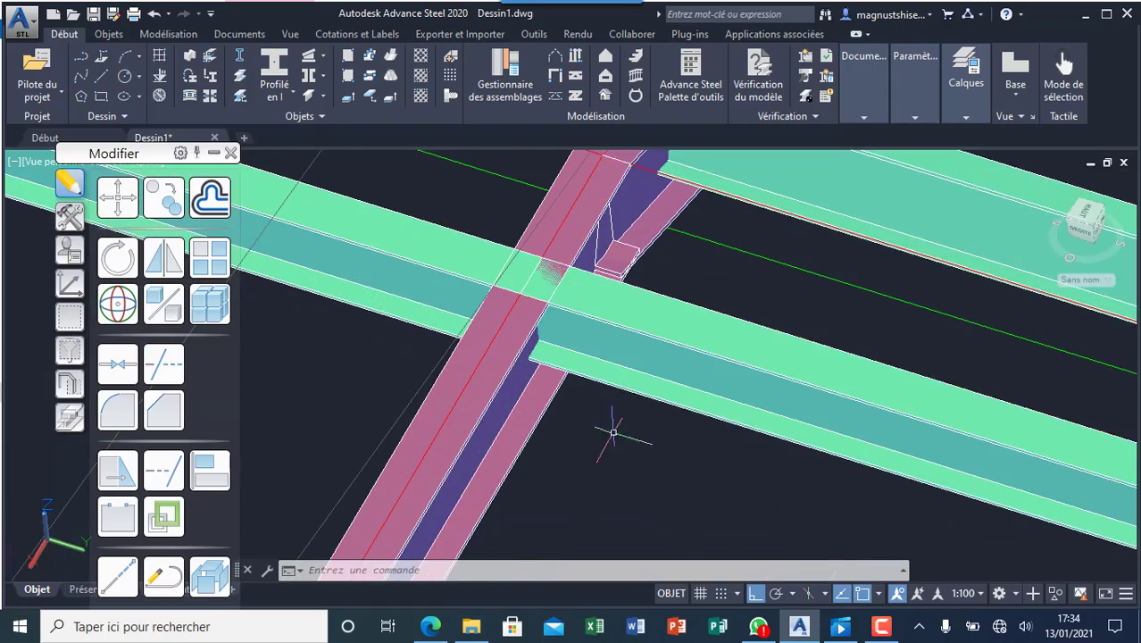
{"action": "scroll", "coordinate": [613, 432], "scroll_direction": "down", "scroll_amount": 10}
{"action": "scroll", "coordinate": [659, 407], "scroll_direction": "up", "scroll_amount": 8}
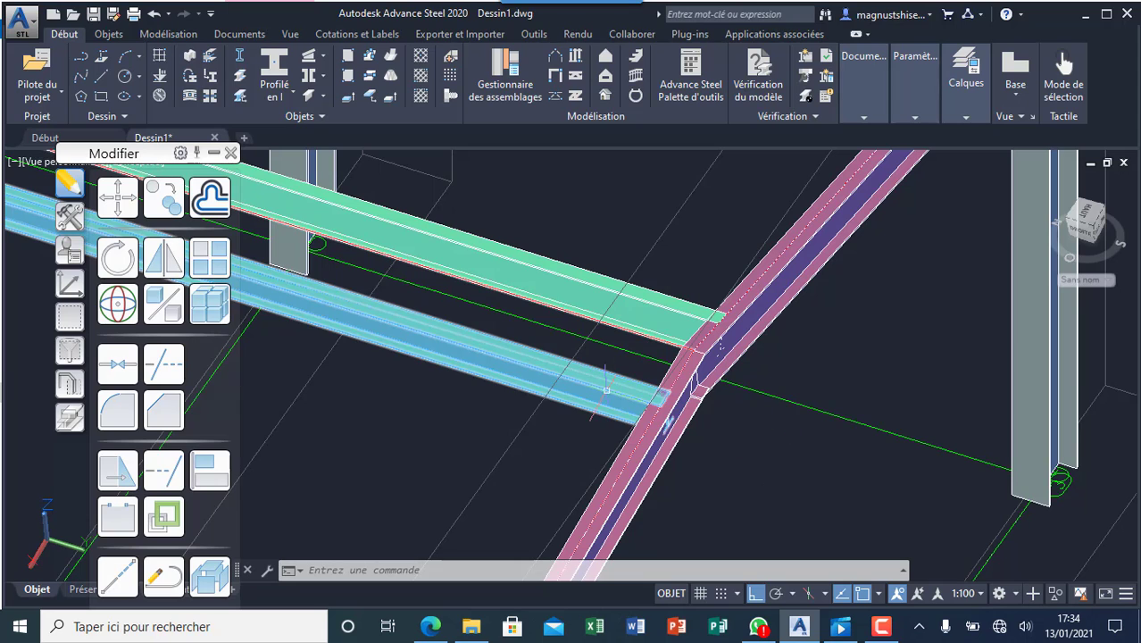
{"action": "double_click", "coordinate": [607, 391]}
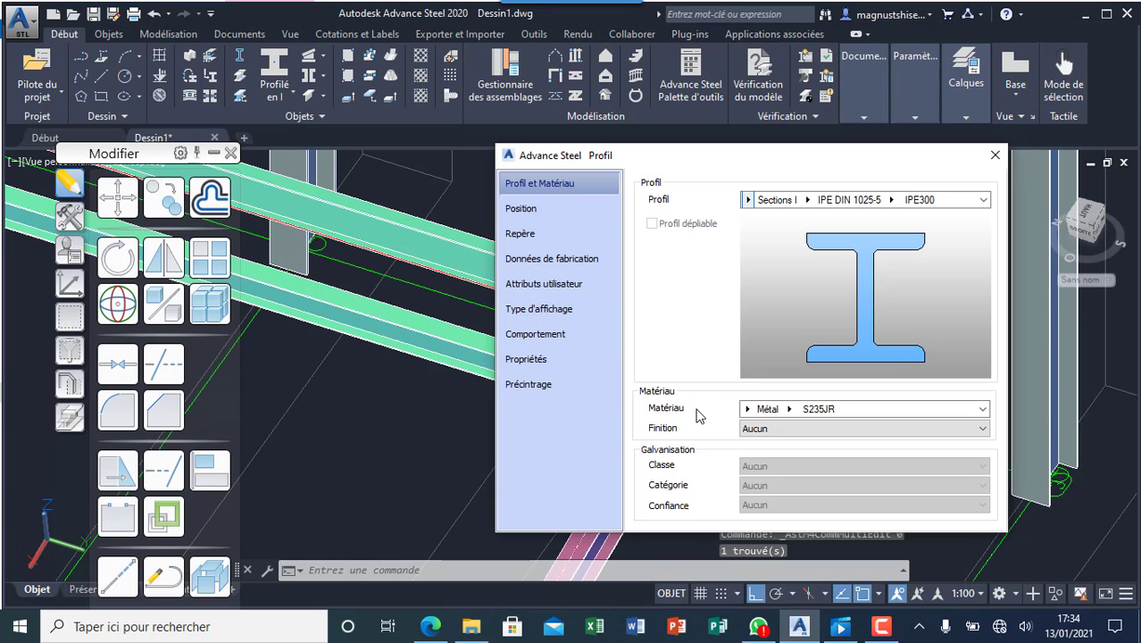
{"action": "left_click", "coordinate": [522, 208]}
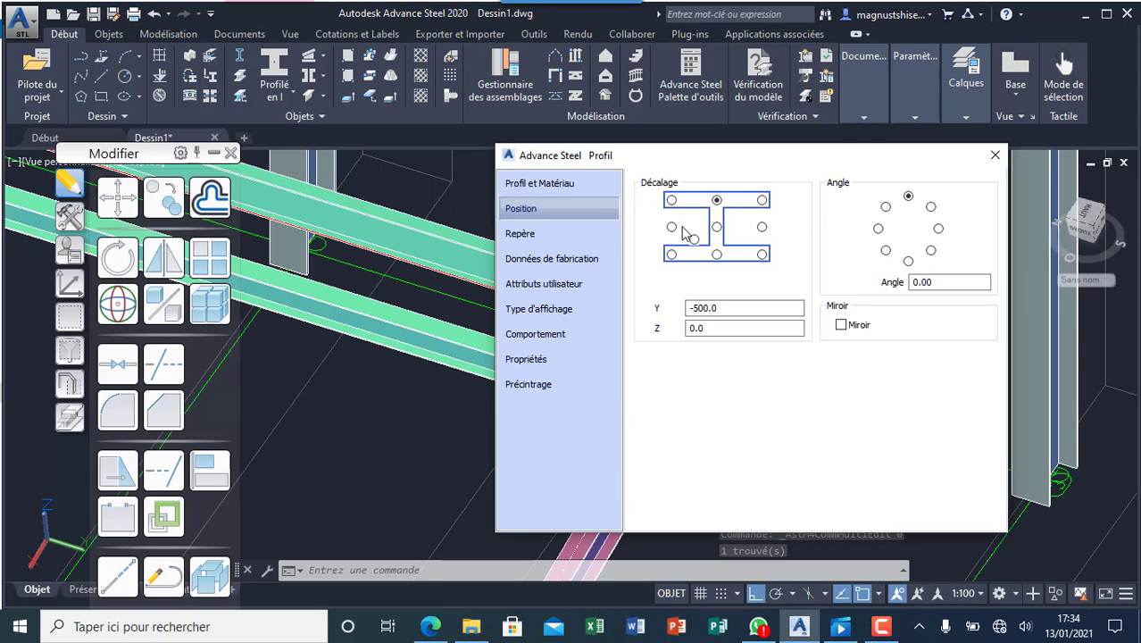
{"action": "left_click", "coordinate": [716, 228]}
{"action": "left_click_drag", "start_coordinate": [715, 161], "coordinate": [575, 366]}
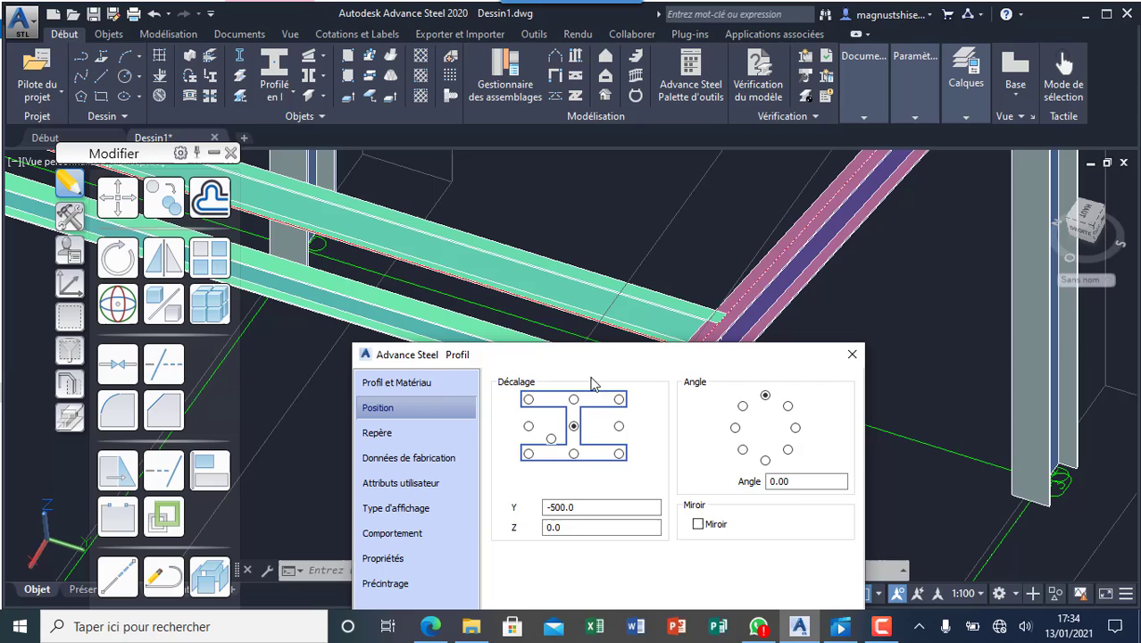
{"action": "left_click", "coordinate": [574, 454]}
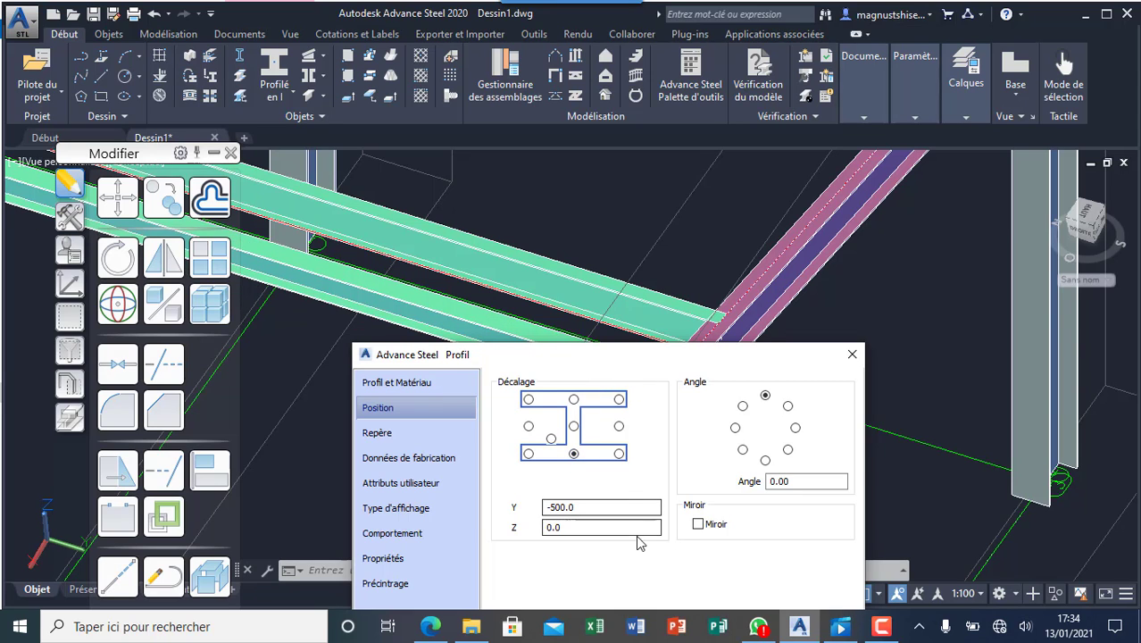
{"action": "left_click_drag", "start_coordinate": [617, 361], "coordinate": [503, 302]}
{"action": "left_click", "coordinate": [676, 446]}
{"action": "left_click", "coordinate": [755, 297]}
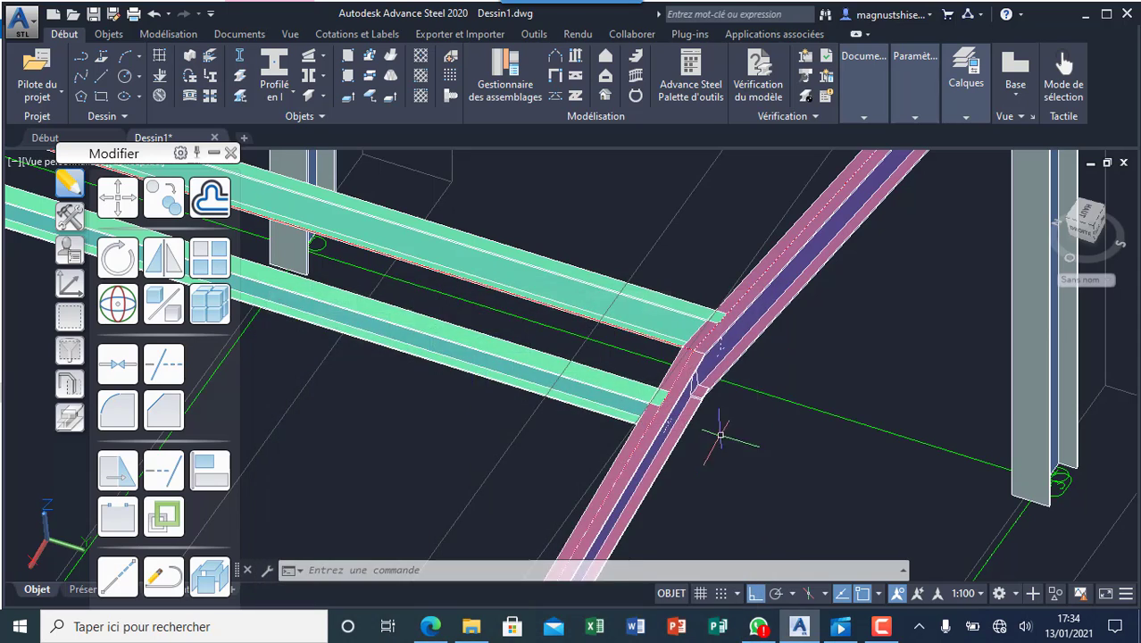
- Examine the whole hall frame from the opposite gable end, with the roof slope carrying the copied purlins in front
{"action": "scroll", "coordinate": [717, 425], "scroll_direction": "down", "scroll_amount": 8}
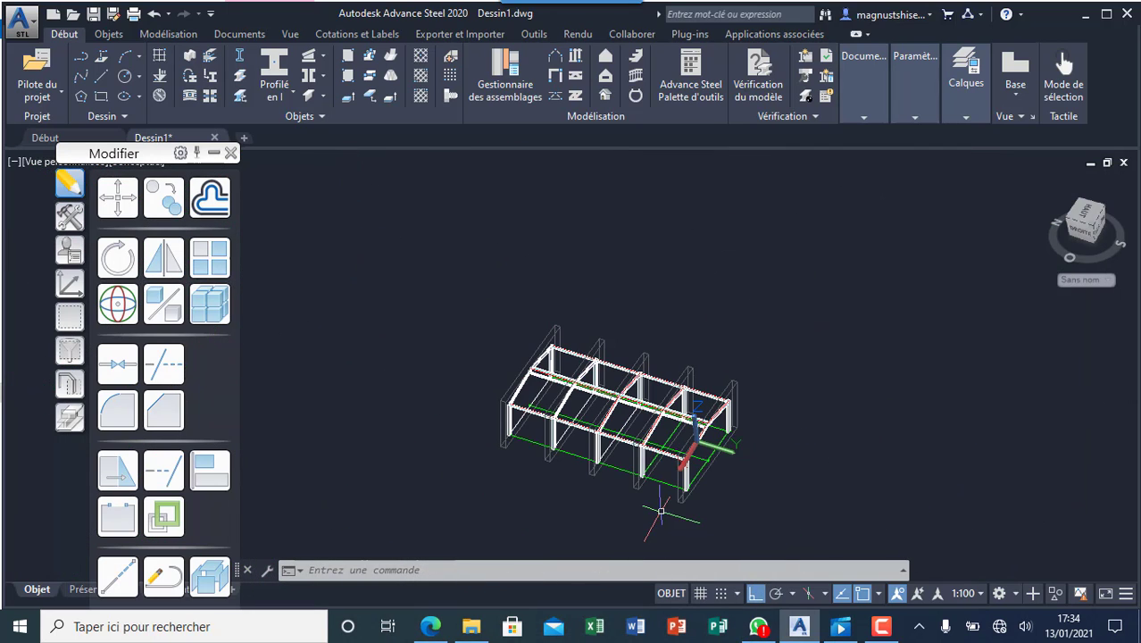
{"action": "scroll", "coordinate": [660, 511], "scroll_direction": "up", "scroll_amount": 3}
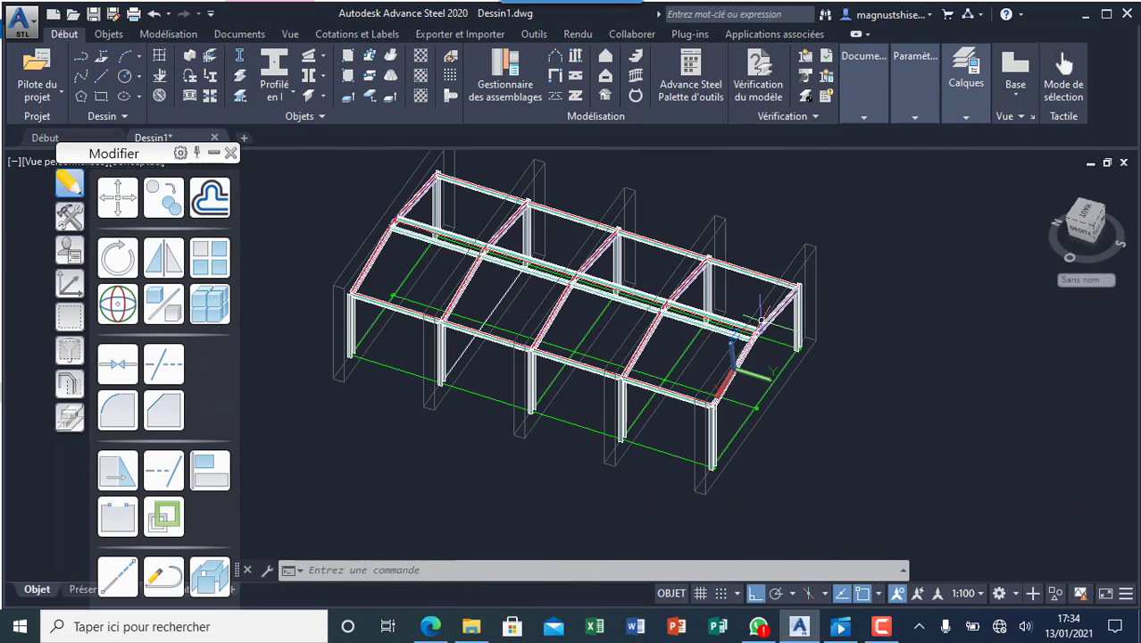
{"action": "scroll", "coordinate": [518, 418], "scroll_direction": "down", "scroll_amount": 5}
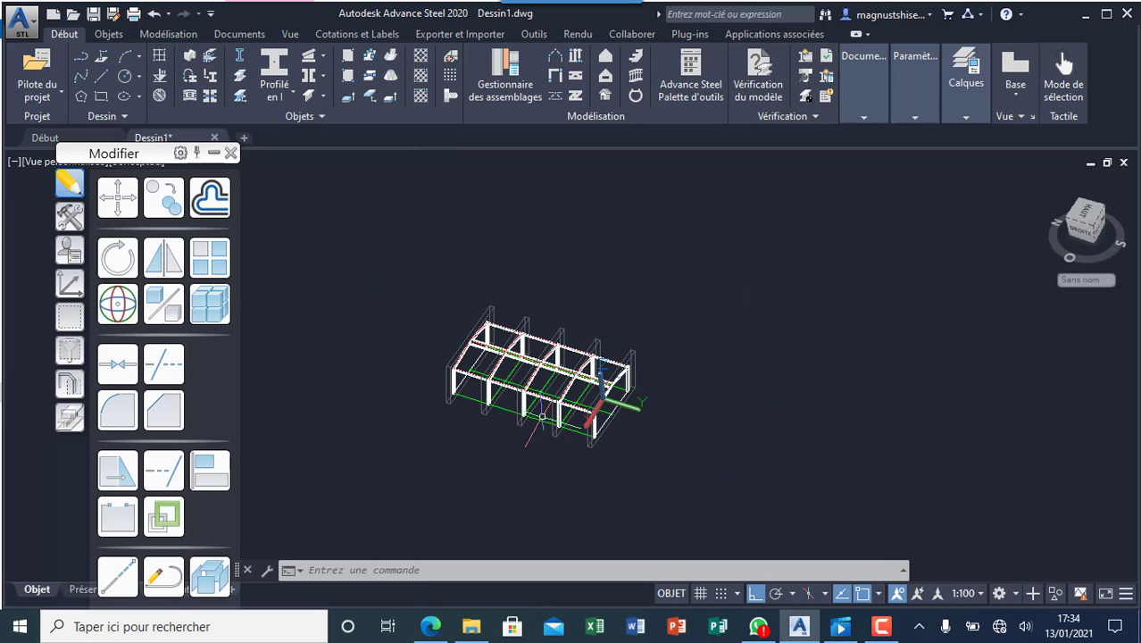
{"action": "scroll", "coordinate": [554, 406], "scroll_direction": "up", "scroll_amount": 4}
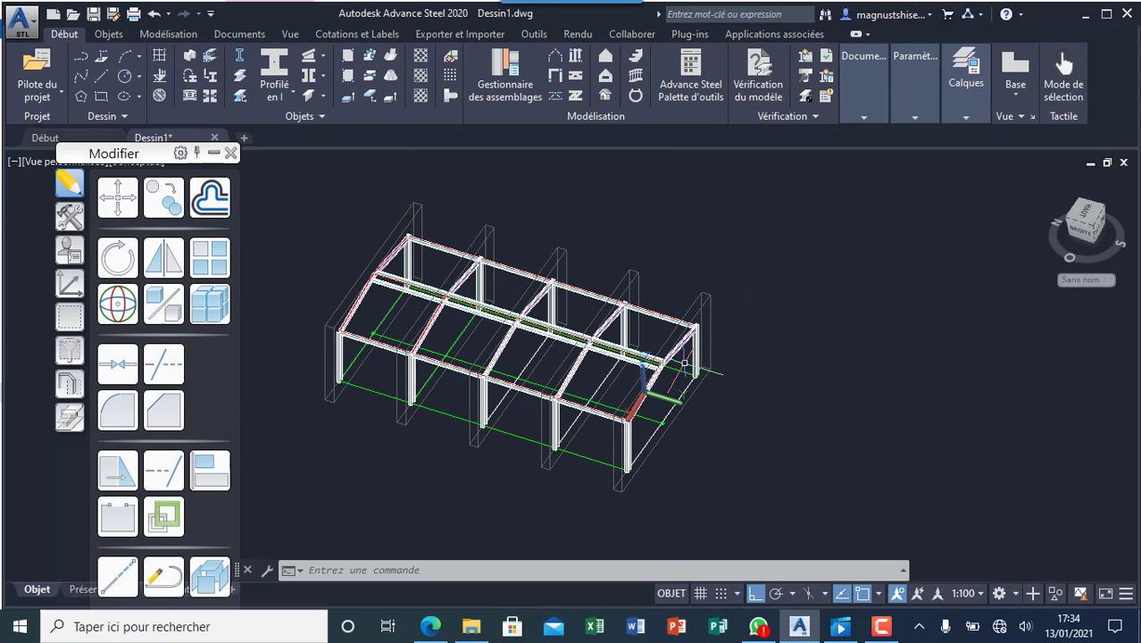
{"action": "right_click", "coordinate": [809, 319]}
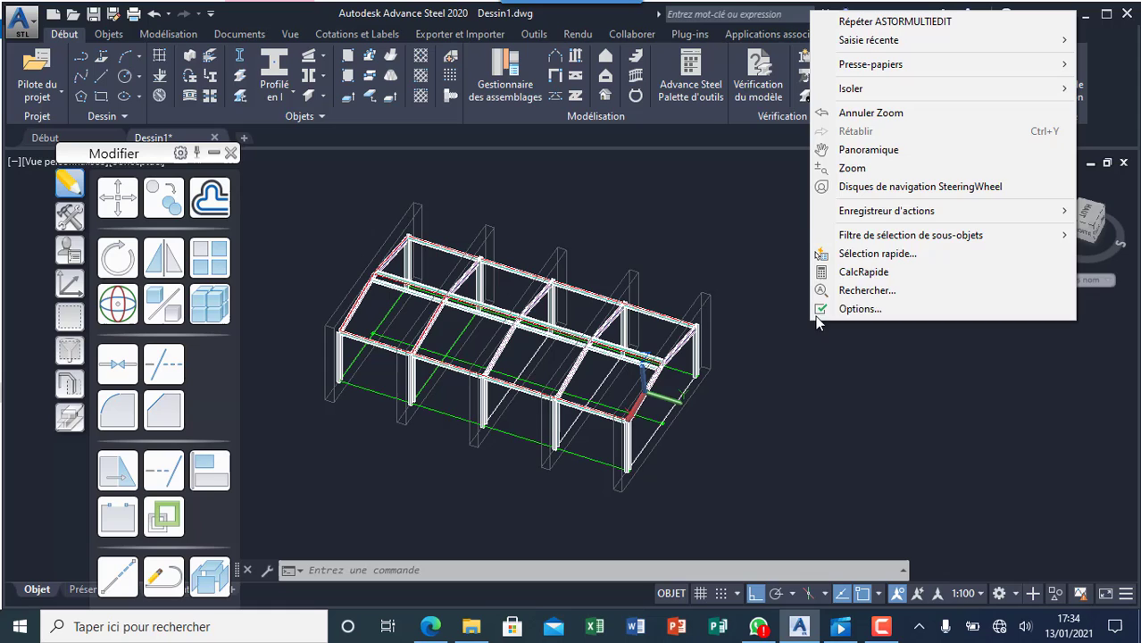
{"action": "left_click", "coordinate": [875, 186]}
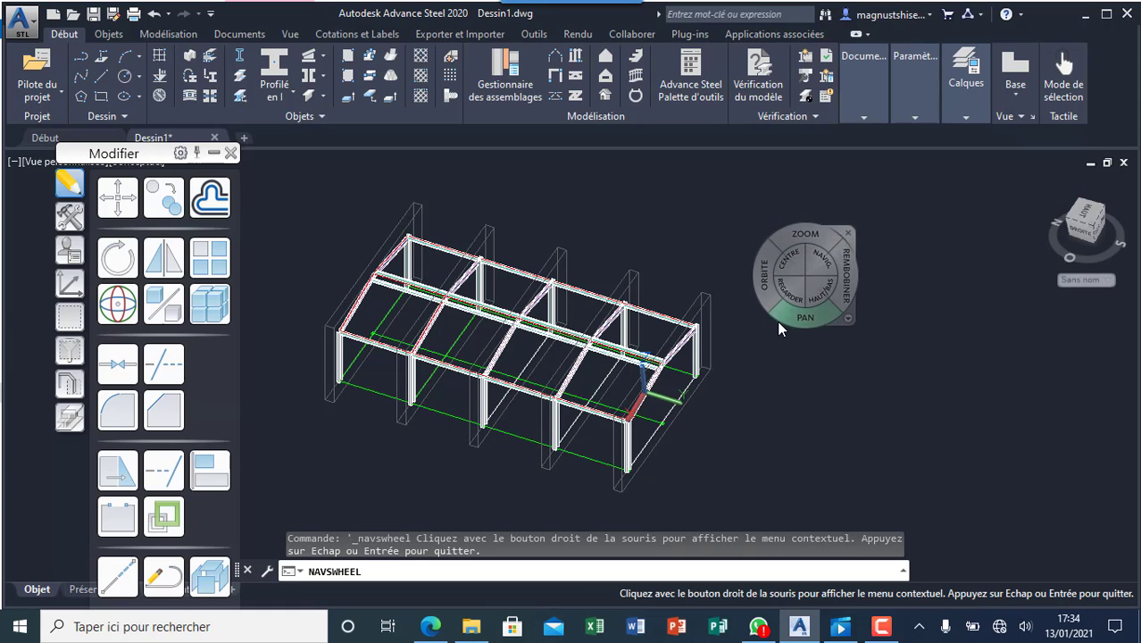
{"action": "left_click_drag", "start_coordinate": [766, 285], "coordinate": [339, 260]}
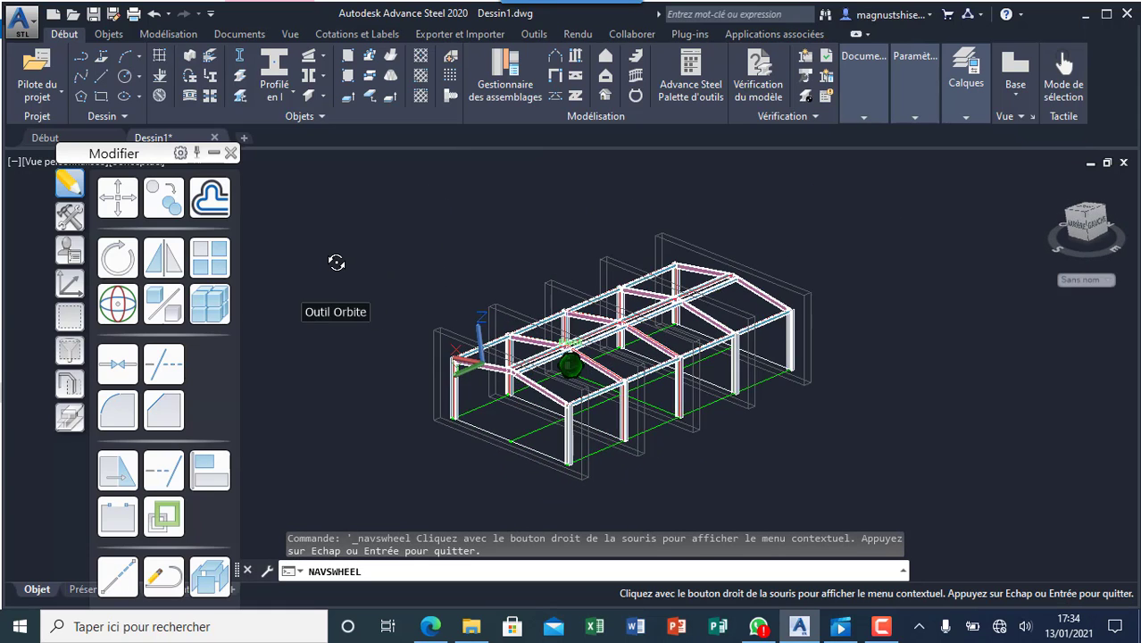
{"action": "scroll", "coordinate": [680, 360], "scroll_direction": "up", "scroll_amount": 3}
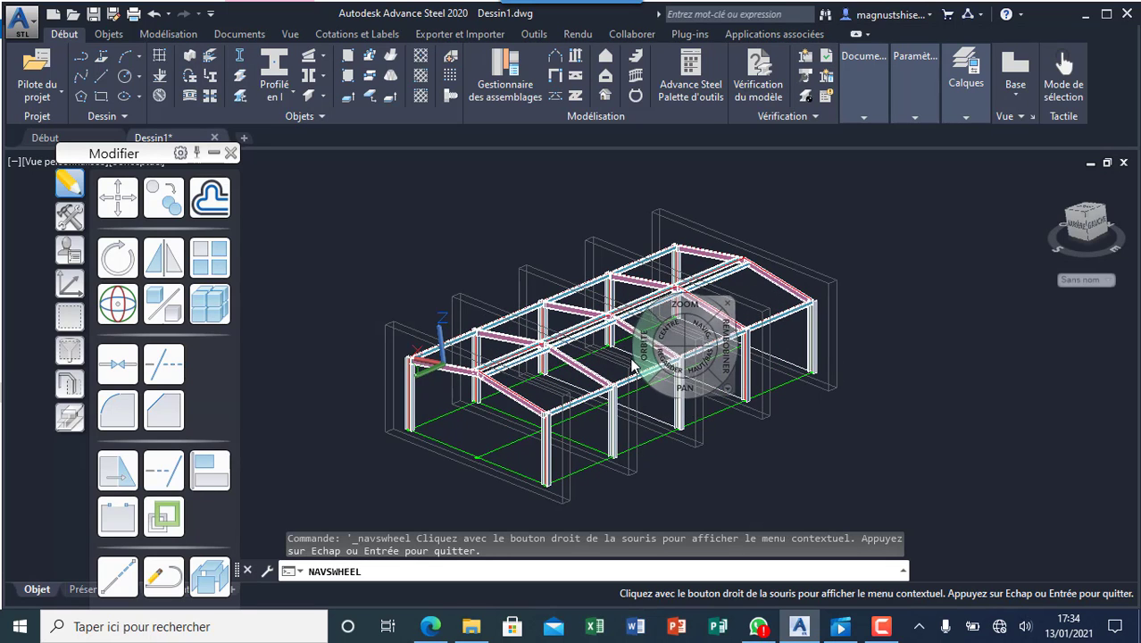
{"action": "left_click_drag", "start_coordinate": [634, 359], "coordinate": [614, 350]}
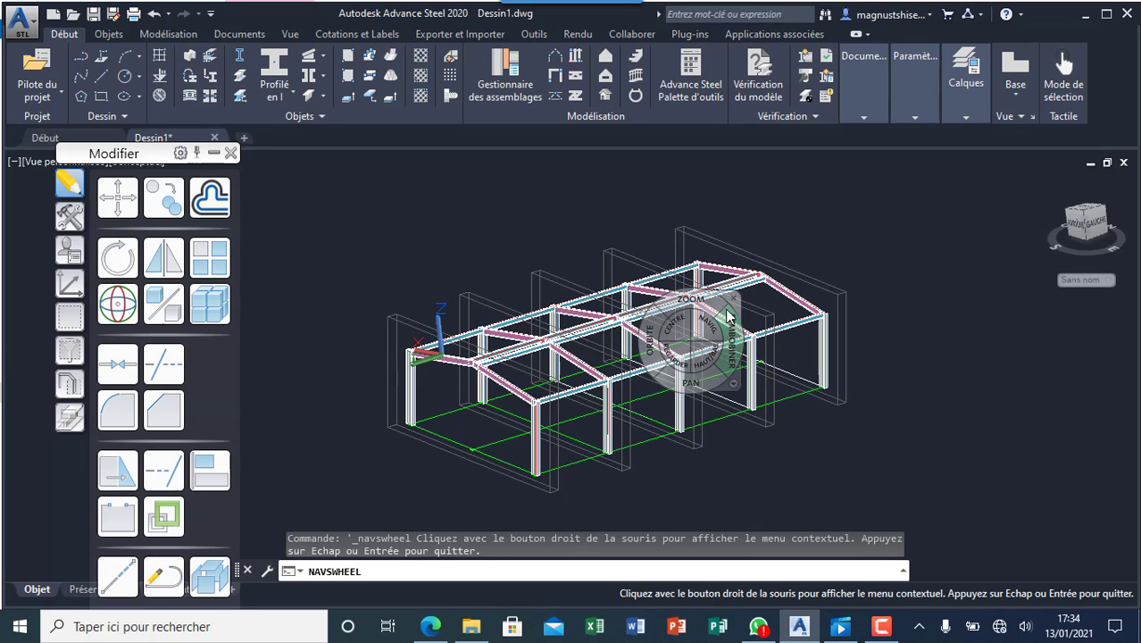
{"action": "left_click", "coordinate": [733, 301]}
{"action": "scroll", "coordinate": [616, 370], "scroll_direction": "up", "scroll_amount": 2}
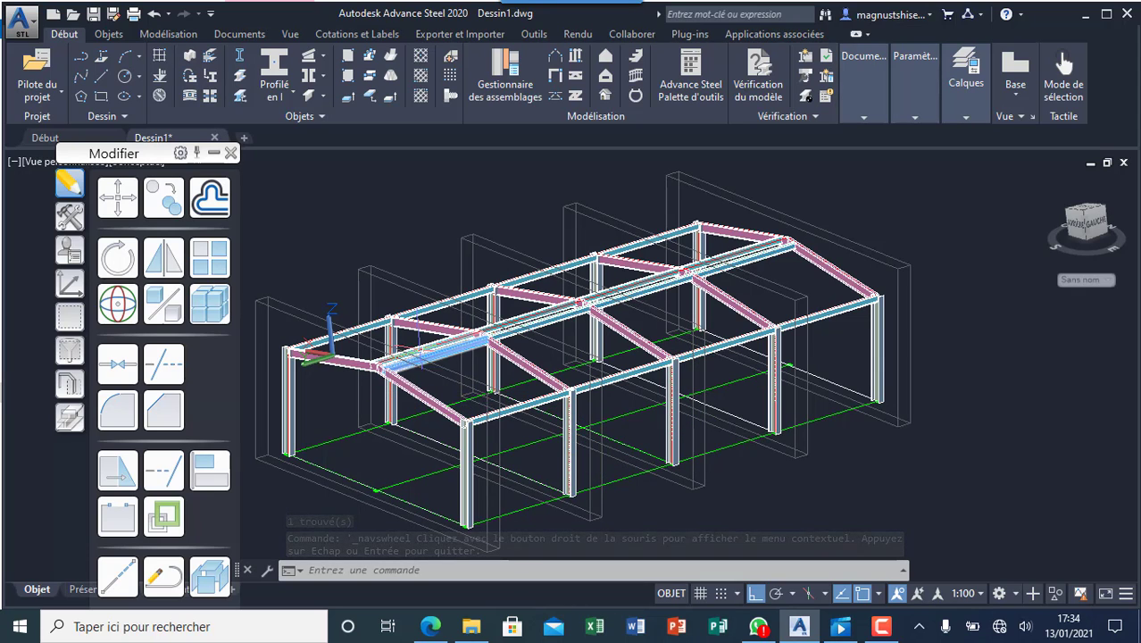
- Generate parametric purlins across the five rafters of the front roof slope, without a reference point or a new reference profile
{"action": "left_click", "coordinate": [578, 58]}
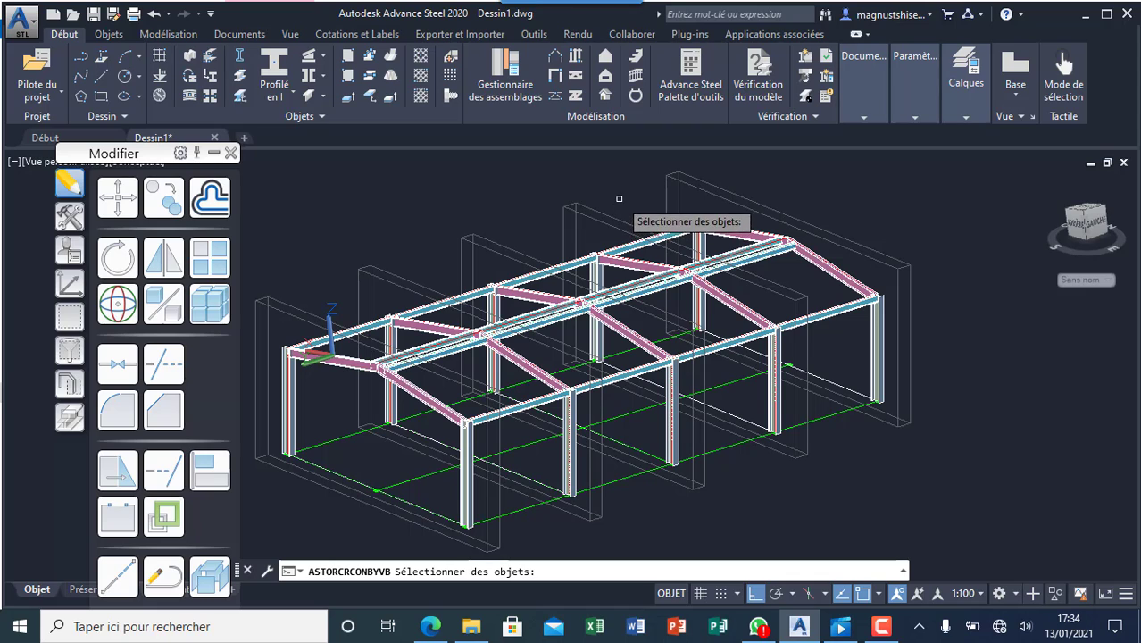
{"action": "left_click", "coordinate": [436, 403]}
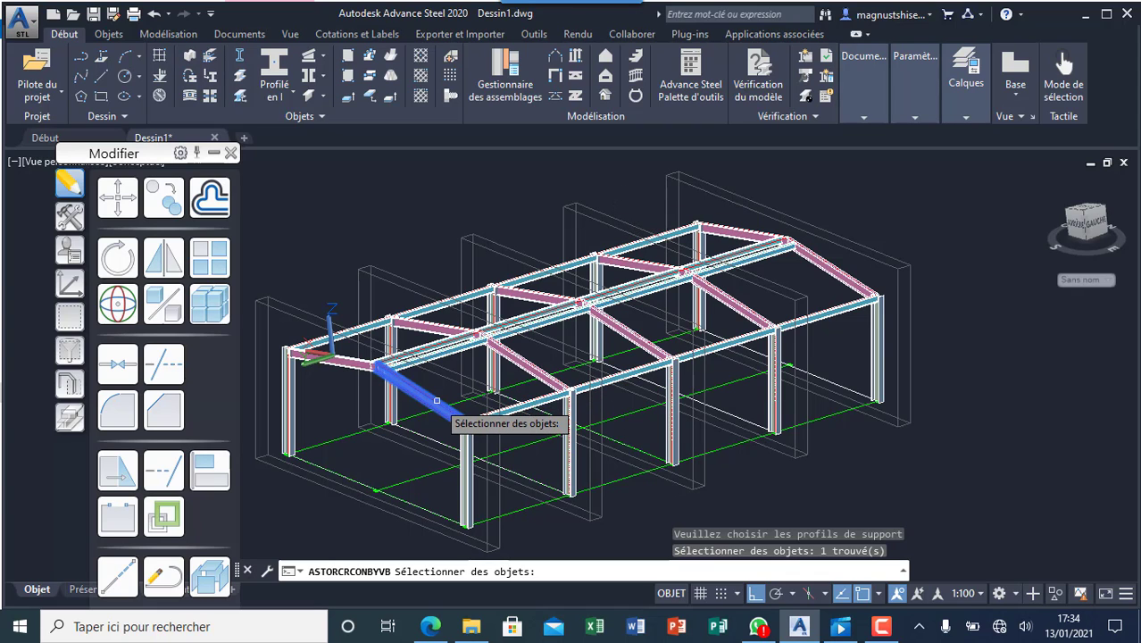
{"action": "left_click", "coordinate": [528, 365]}
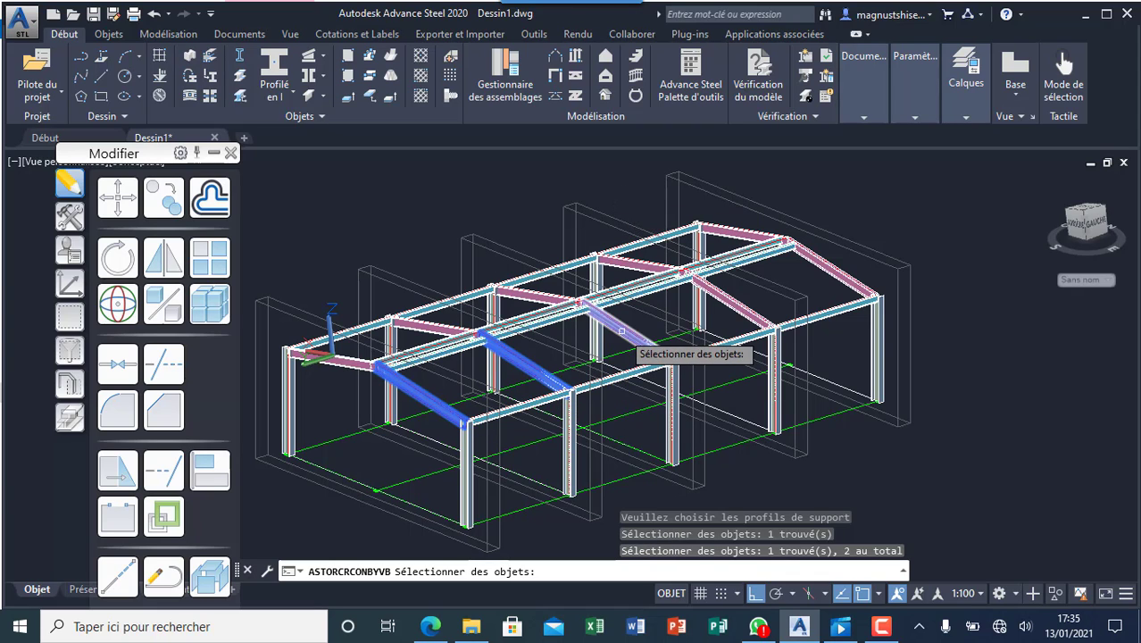
{"action": "left_click", "coordinate": [625, 330]}
{"action": "left_click", "coordinate": [734, 306]}
{"action": "left_click", "coordinate": [832, 268]}
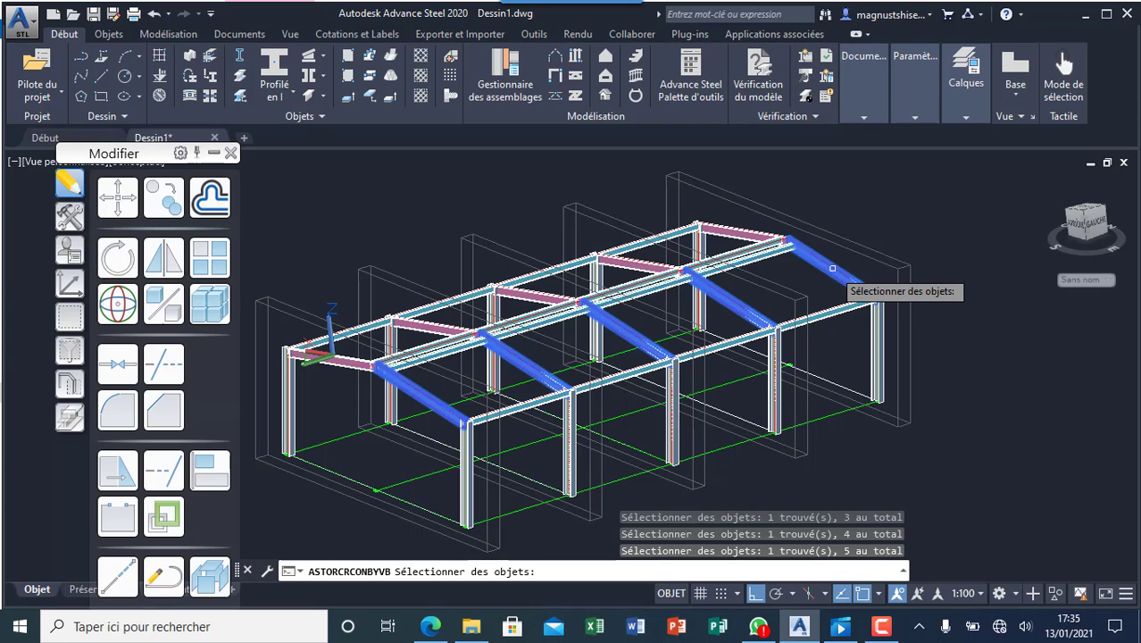
{"action": "key", "text": "Return"}
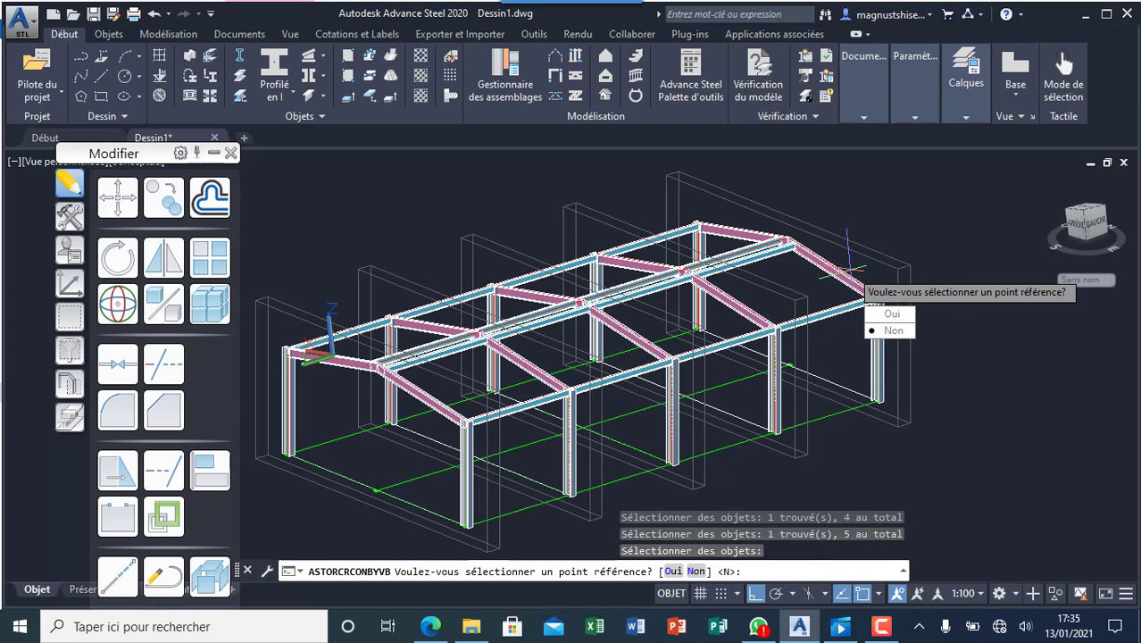
{"action": "key", "text": "Return"}
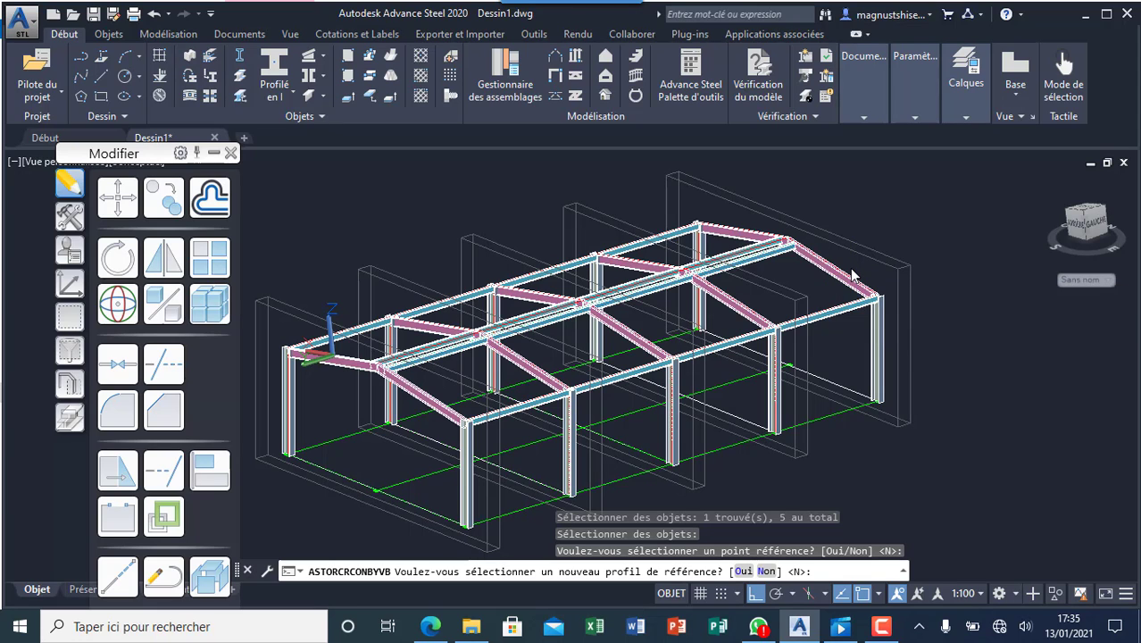
{"action": "key", "text": "Return"}
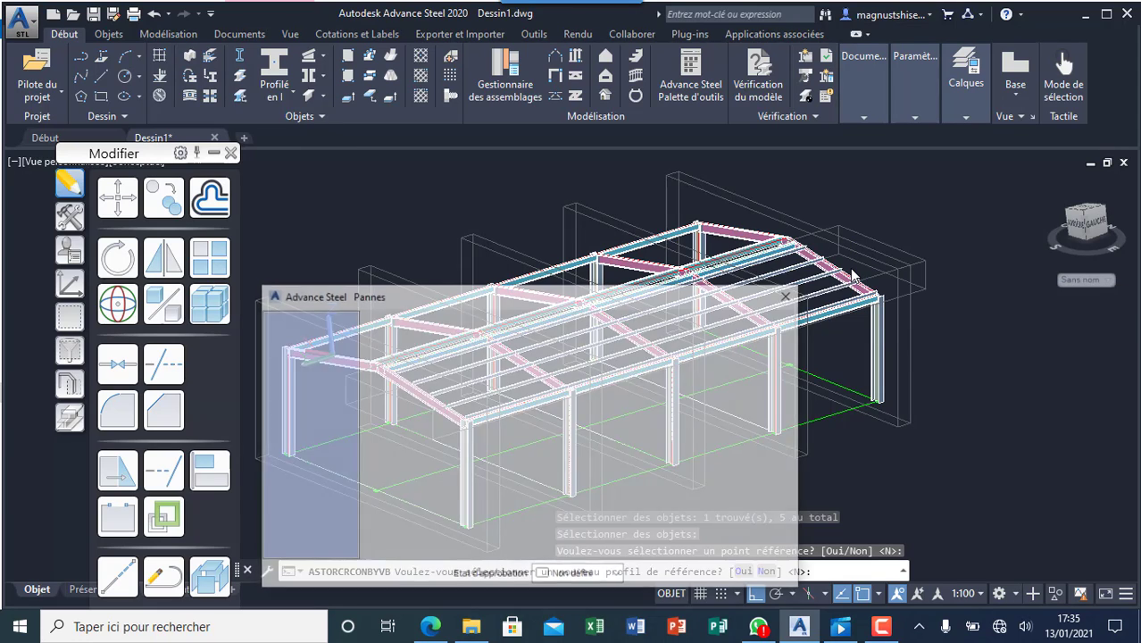
- Review the structure type choices and the purlin profile choices of the new purlin structure
{"action": "left_click_drag", "start_coordinate": [562, 295], "coordinate": [573, 221]}
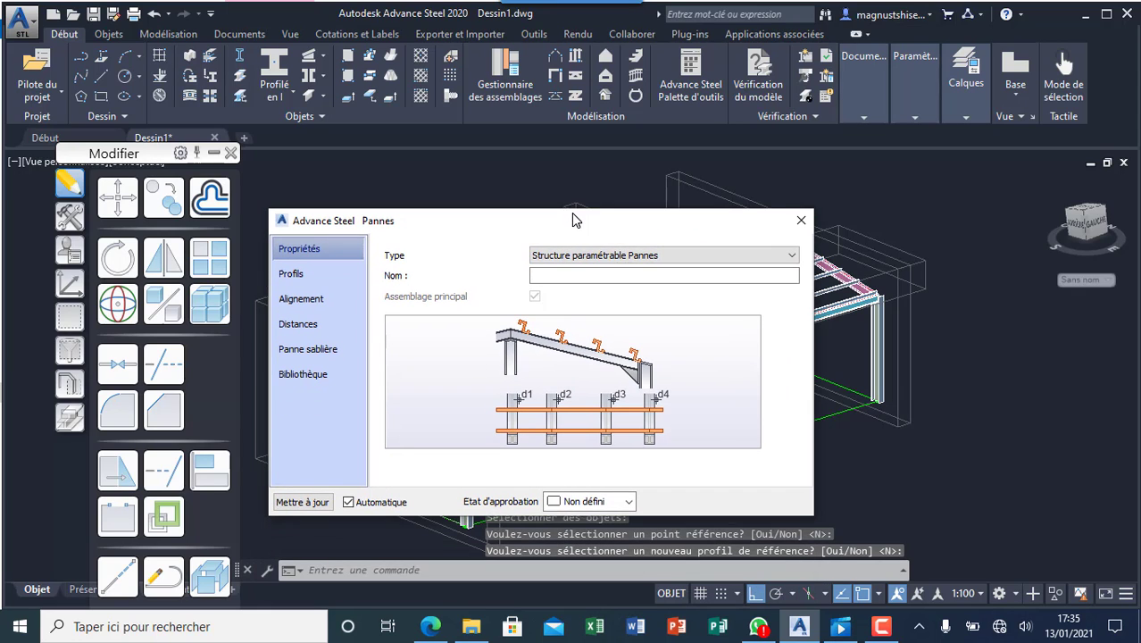
{"action": "left_click", "coordinate": [610, 256]}
{"action": "left_click", "coordinate": [609, 265]}
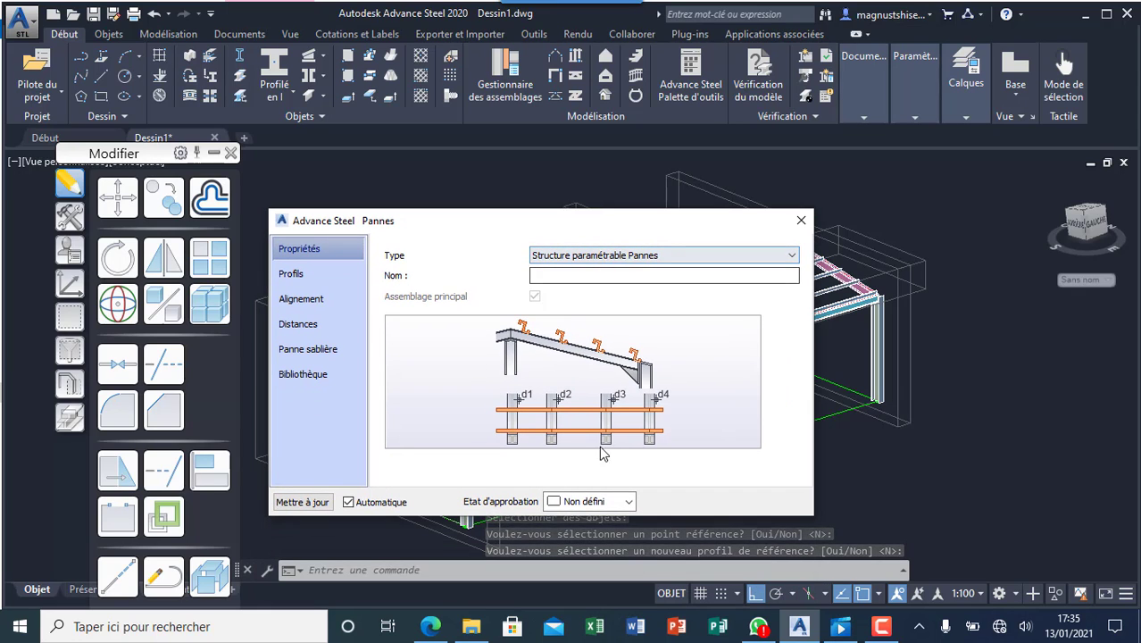
{"action": "left_click", "coordinate": [334, 273]}
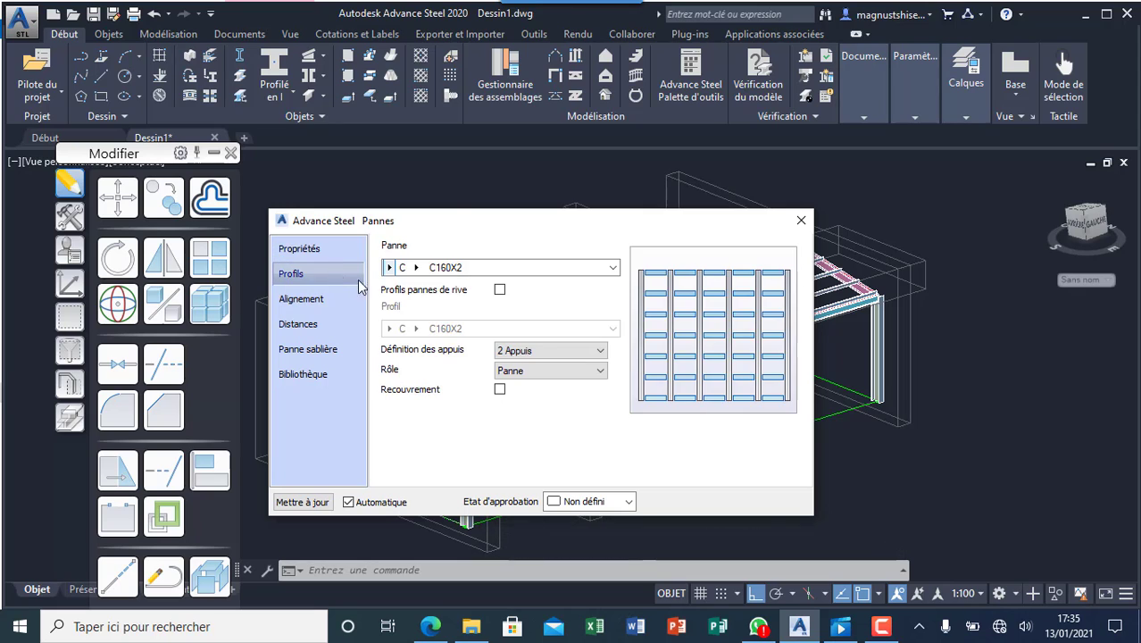
{"action": "left_click", "coordinate": [416, 268]}
{"action": "left_click", "coordinate": [587, 248]}
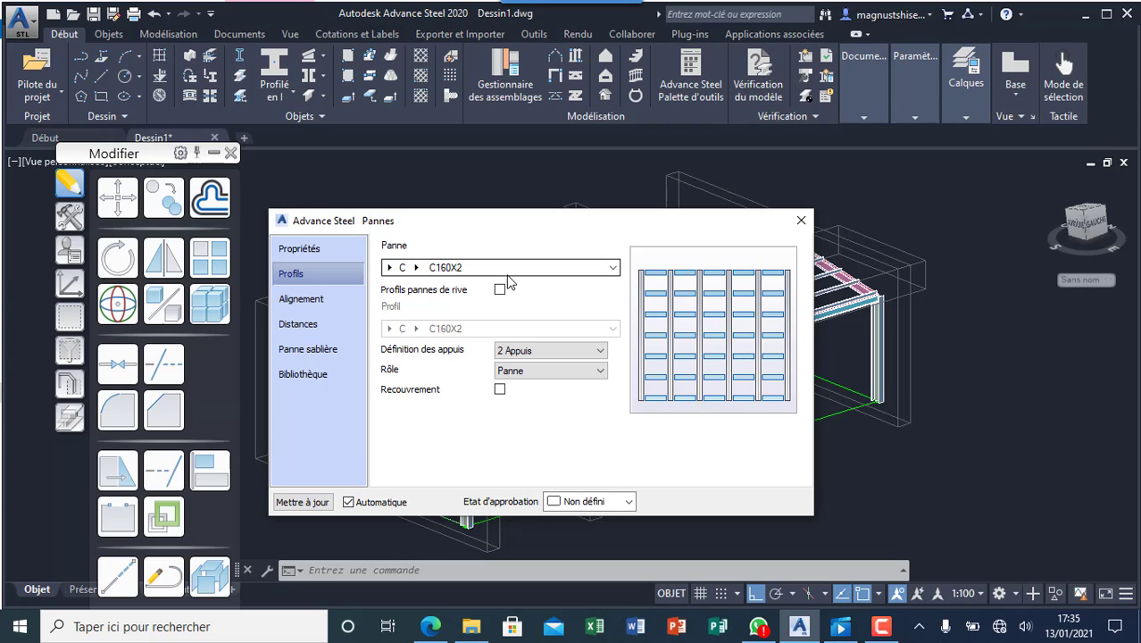
- Review the support definition and role options available for the purlins
{"action": "left_click", "coordinate": [525, 352]}
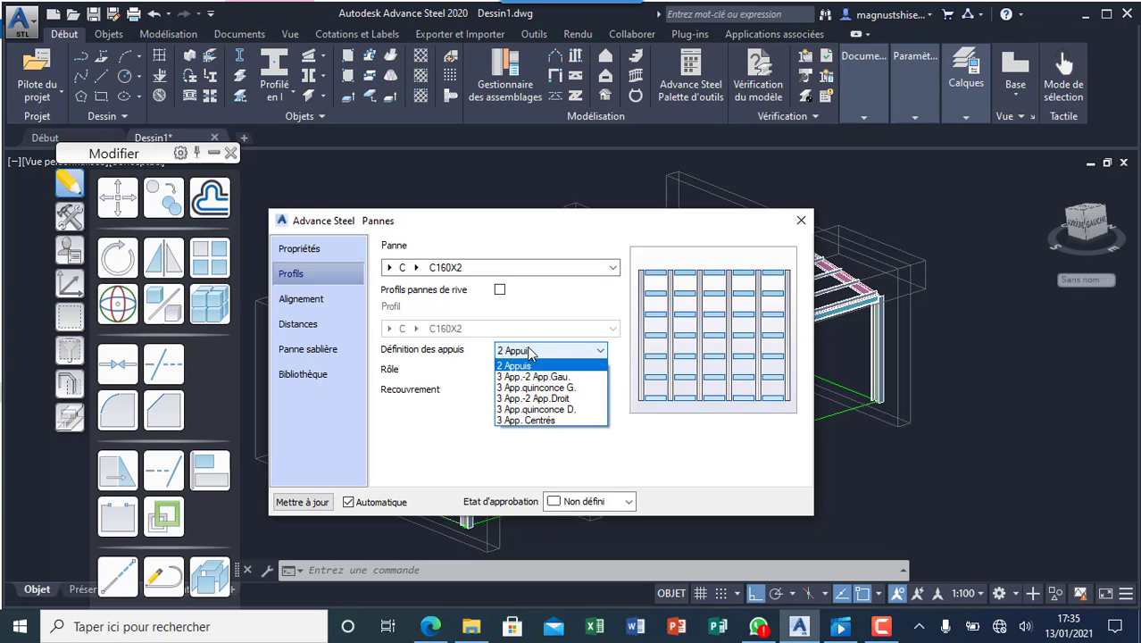
{"action": "left_click", "coordinate": [529, 354]}
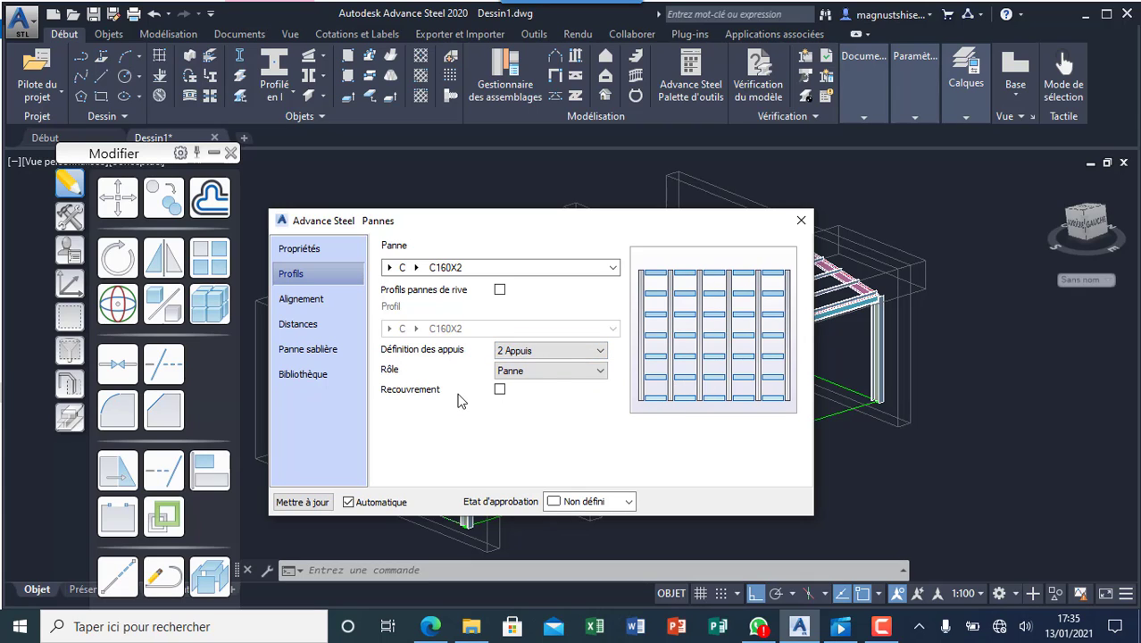
{"action": "left_click", "coordinate": [550, 371]}
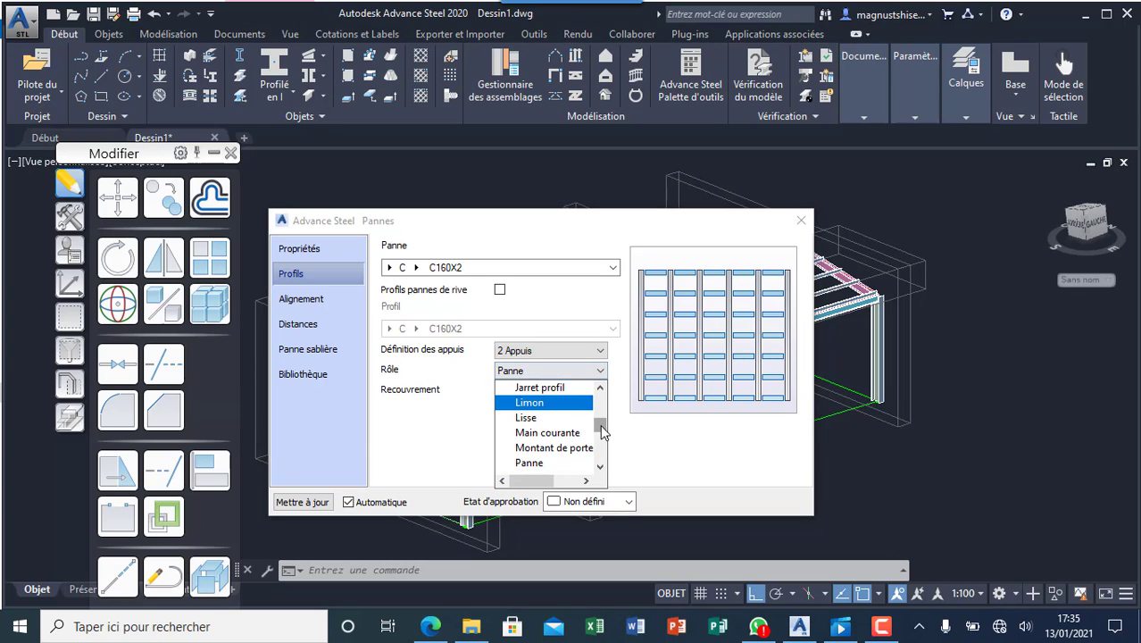
{"action": "left_click_drag", "start_coordinate": [602, 432], "coordinate": [610, 401]}
{"action": "left_click", "coordinate": [612, 393]}
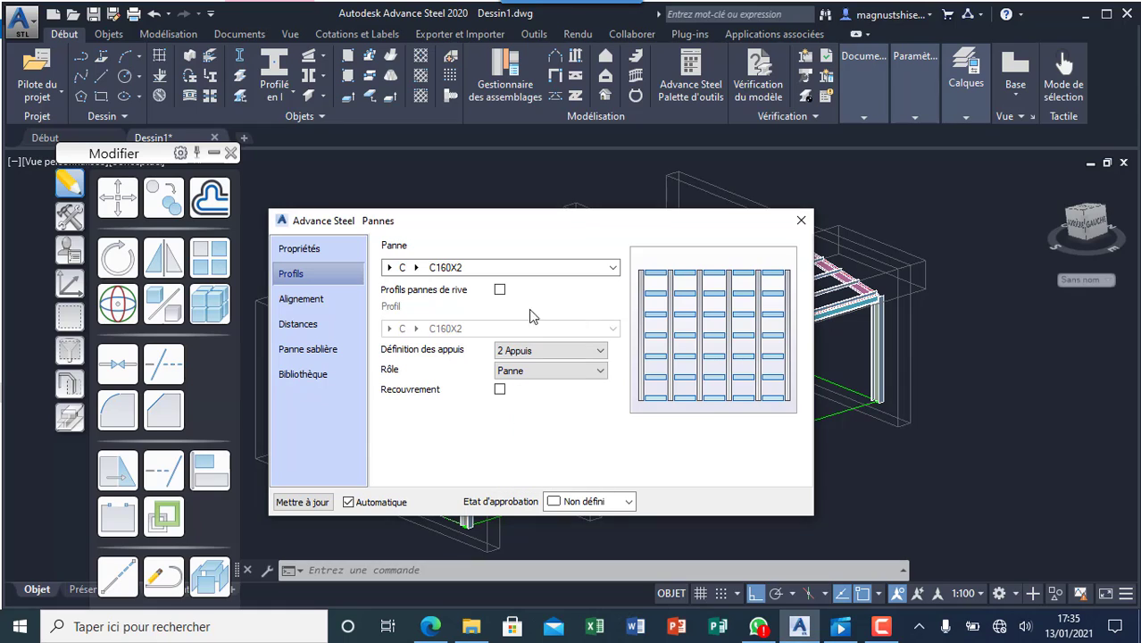
- Review the purlins' alignment and distance settings, and uncover the roof slope behind the dialog
{"action": "left_click", "coordinate": [313, 300]}
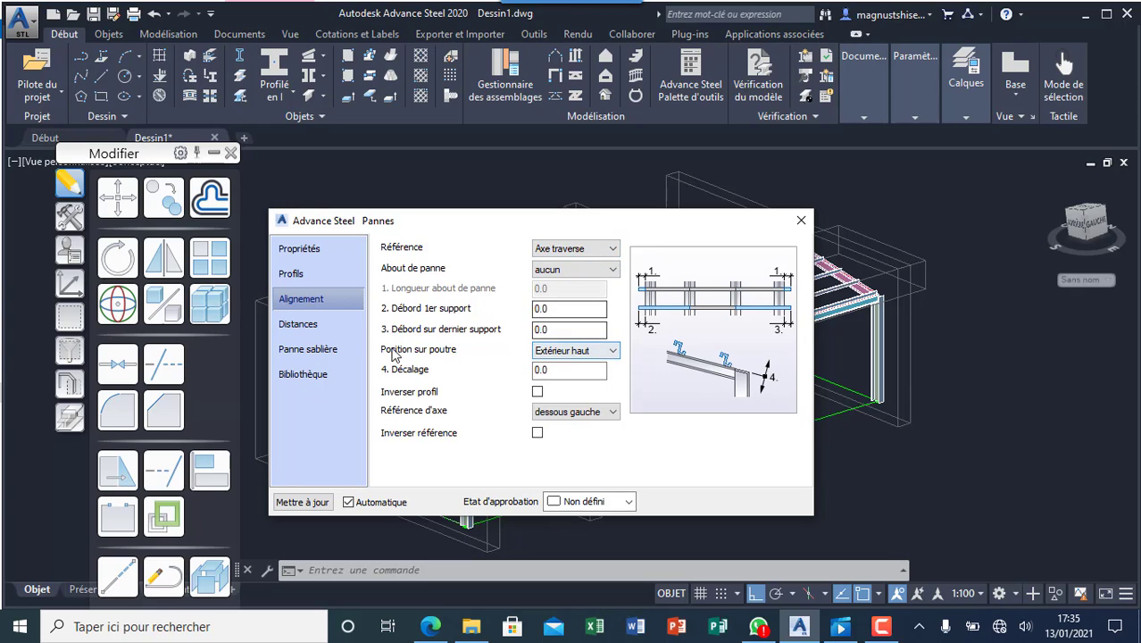
{"action": "left_click", "coordinate": [322, 324]}
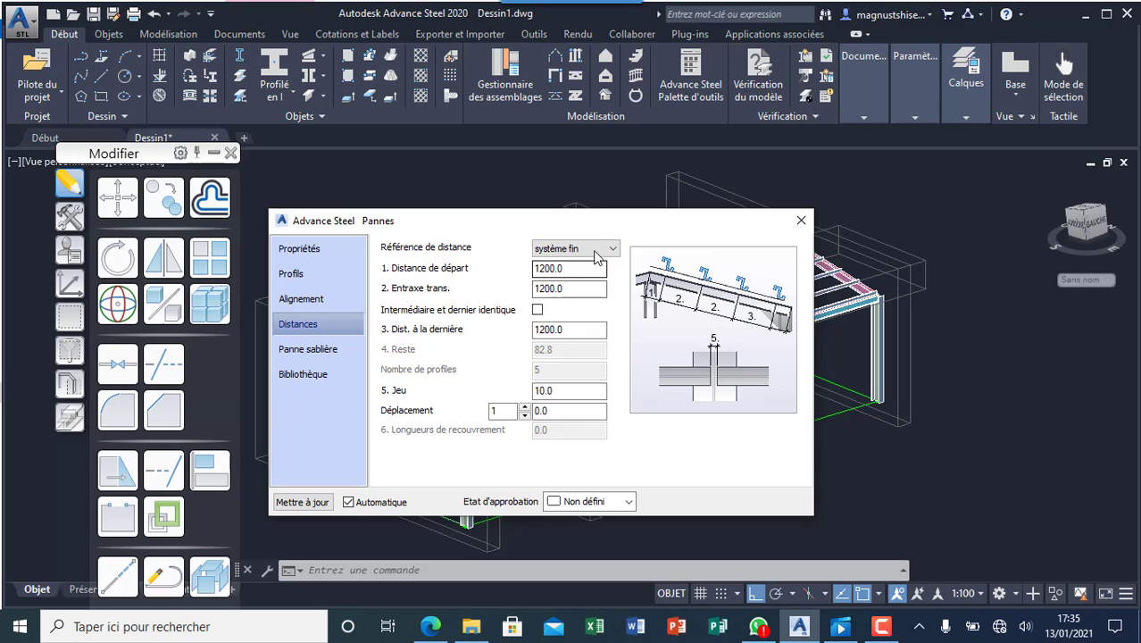
{"action": "left_click_drag", "start_coordinate": [580, 232], "coordinate": [940, 309]}
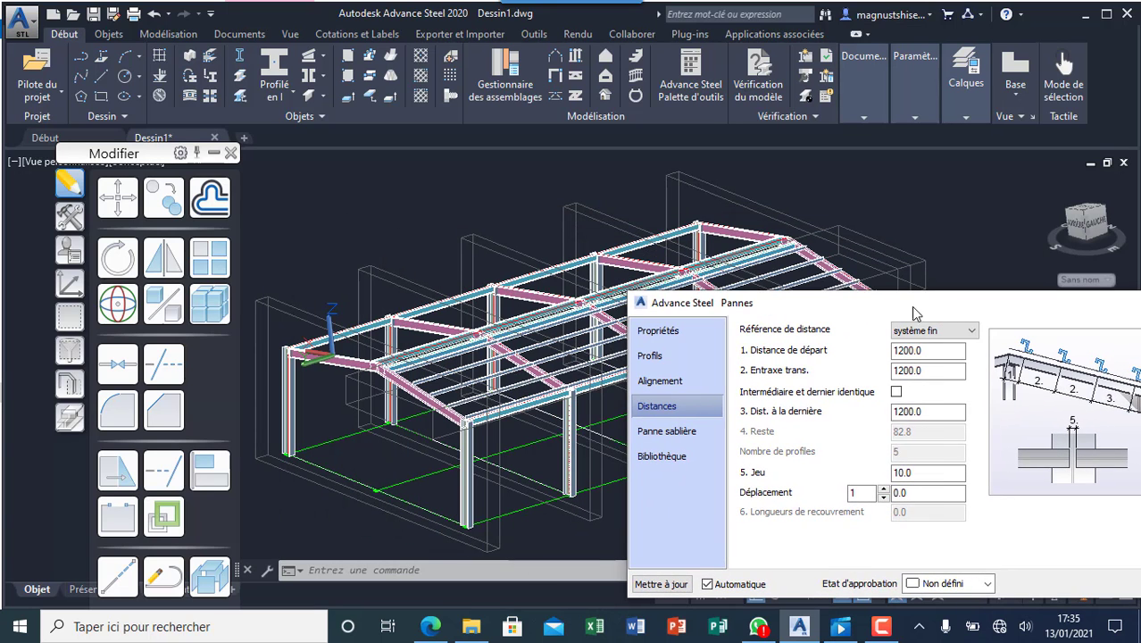
- Try the eaves purlin option (Créer panne sablière) on the front slope's purlins, and switch it off again
{"action": "scroll", "coordinate": [423, 375], "scroll_direction": "up", "scroll_amount": 3}
{"action": "left_click_drag", "start_coordinate": [815, 308], "coordinate": [883, 174]}
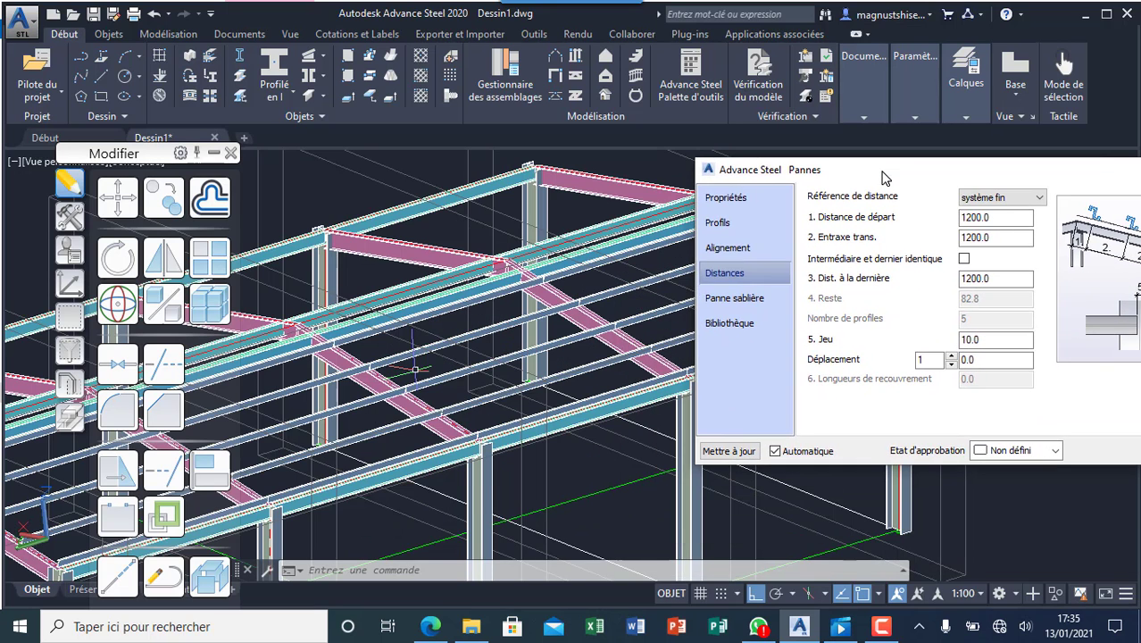
{"action": "scroll", "coordinate": [490, 446], "scroll_direction": "up", "scroll_amount": 2}
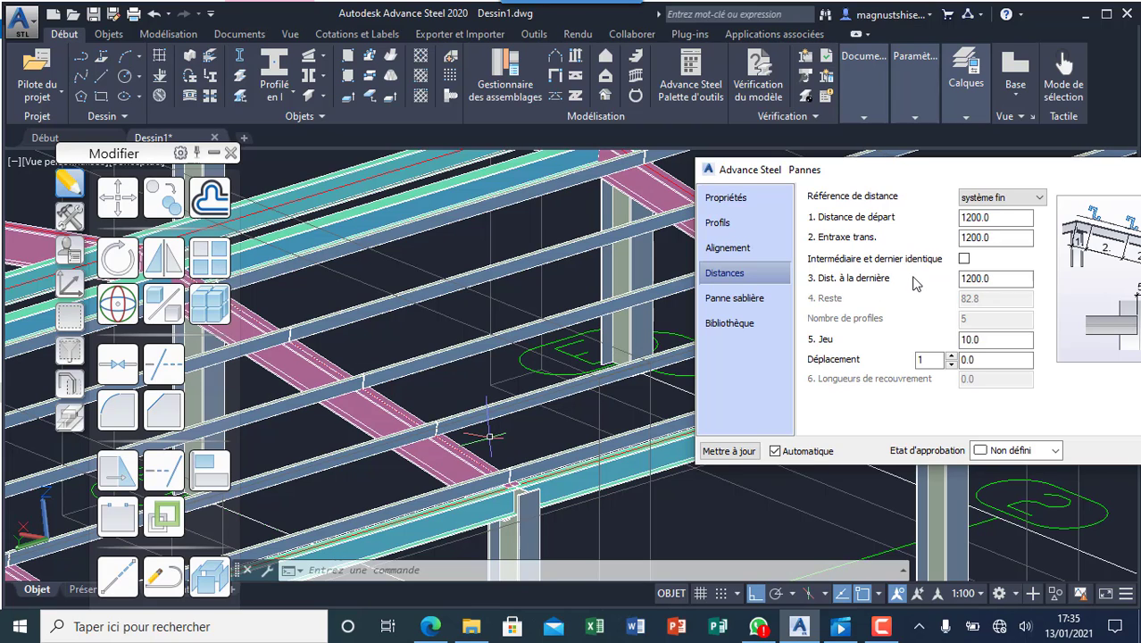
{"action": "left_click", "coordinate": [766, 300]}
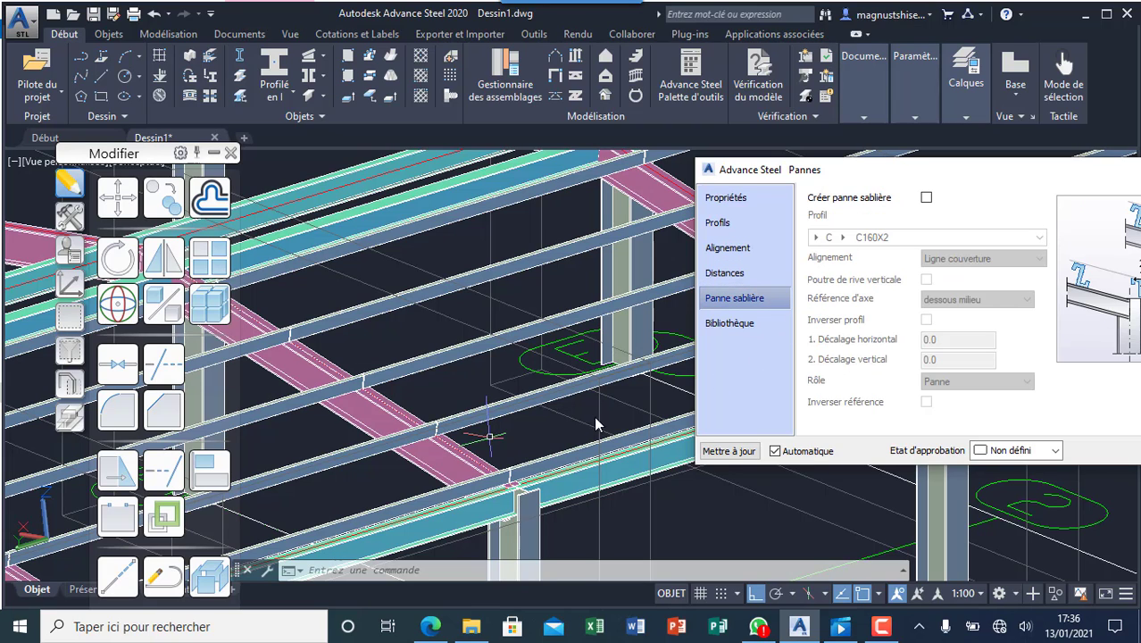
{"action": "left_click", "coordinate": [925, 199]}
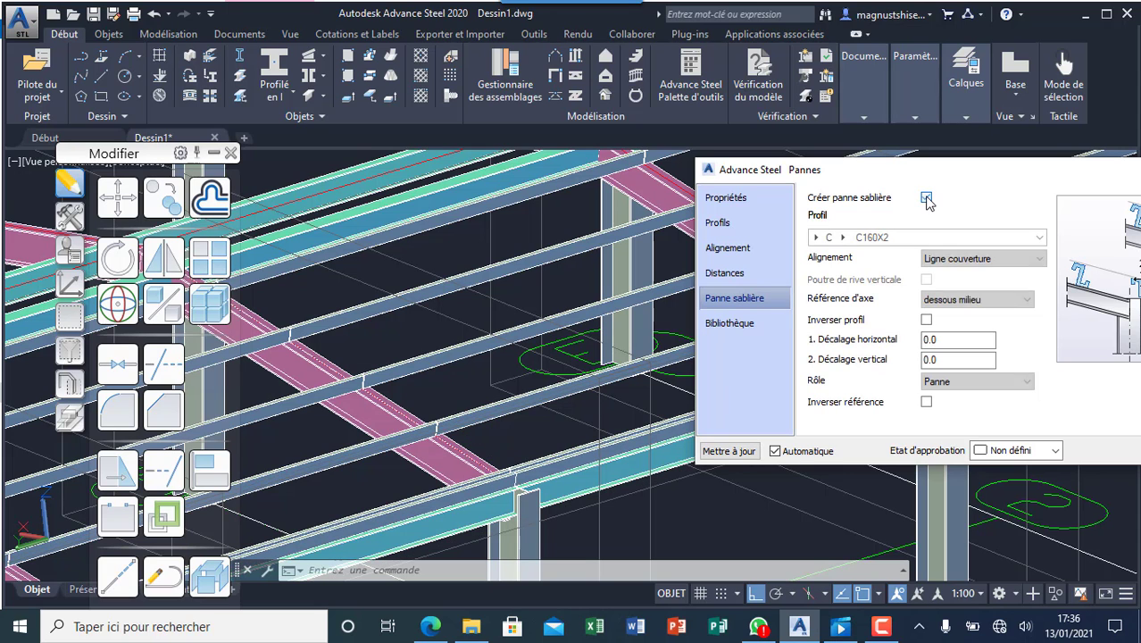
{"action": "left_click", "coordinate": [926, 198]}
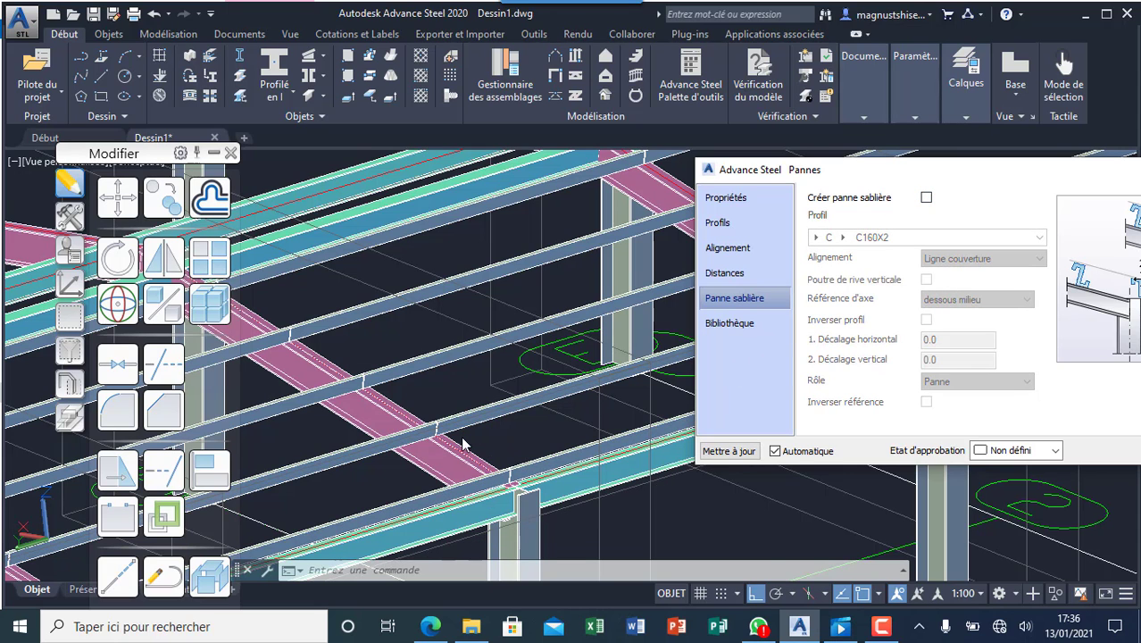
- Try making the intermediate and last purlin distances identical, and turn that option off again
{"action": "scroll", "coordinate": [462, 444], "scroll_direction": "down", "scroll_amount": 8}
{"action": "scroll", "coordinate": [413, 477], "scroll_direction": "up", "scroll_amount": 10}
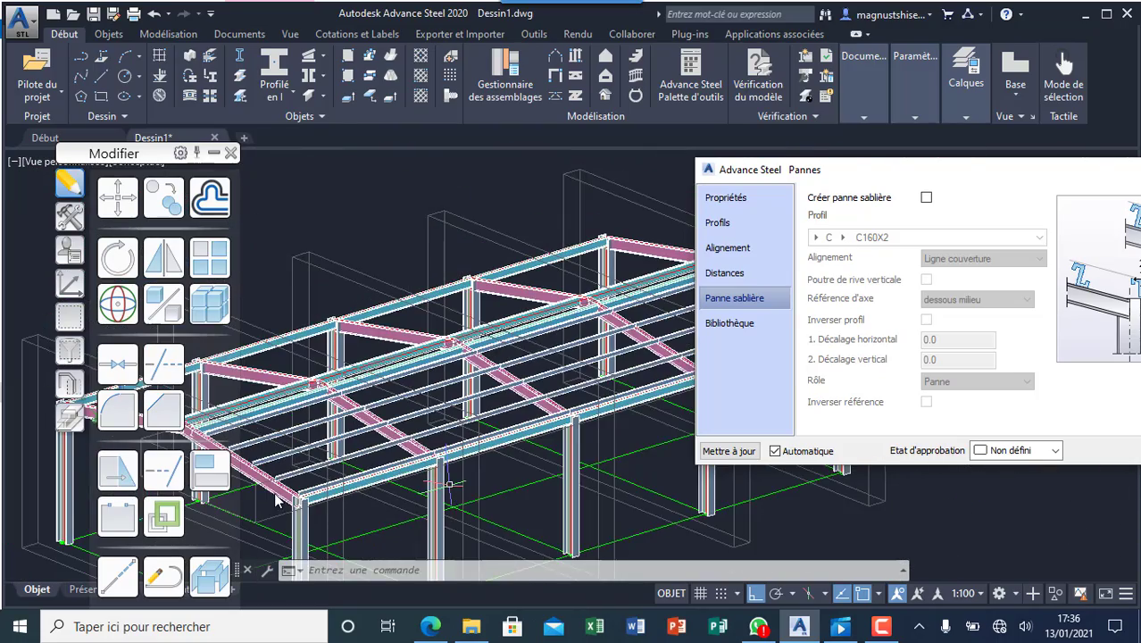
{"action": "scroll", "coordinate": [483, 492], "scroll_direction": "down", "scroll_amount": 2}
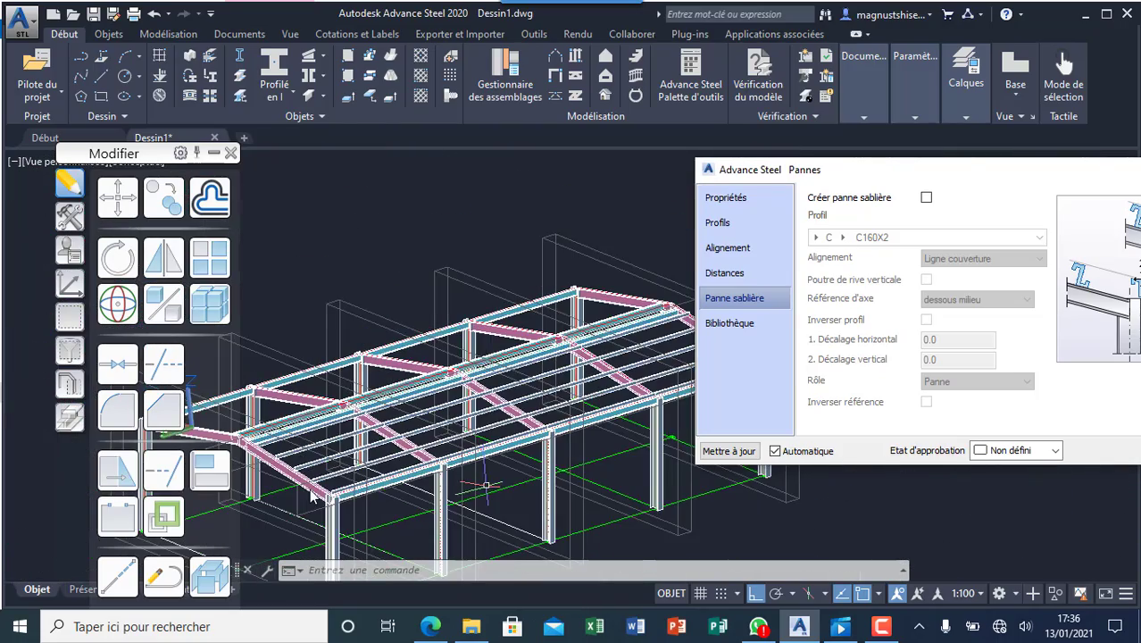
{"action": "scroll", "coordinate": [311, 496], "scroll_direction": "up", "scroll_amount": 5}
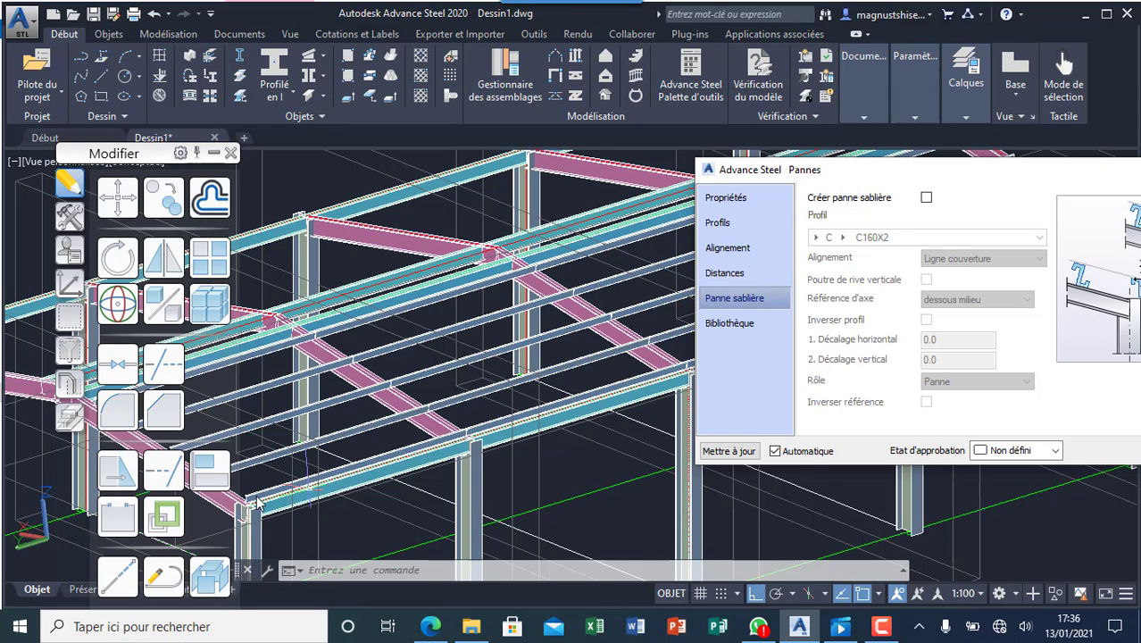
{"action": "left_click_drag", "start_coordinate": [860, 170], "coordinate": [656, 184]}
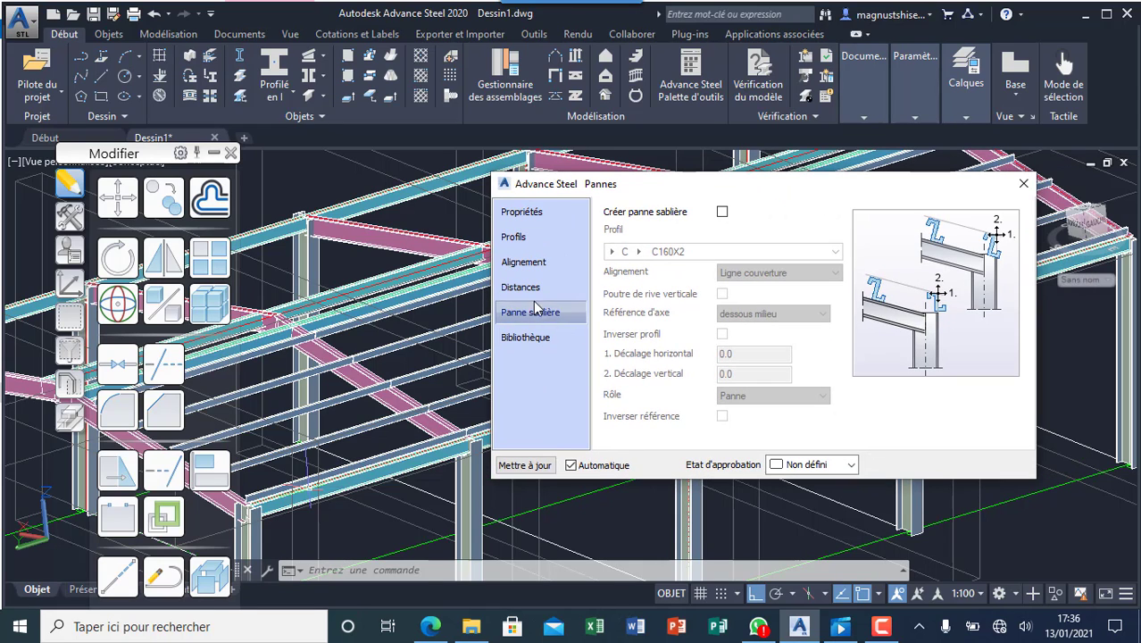
{"action": "left_click", "coordinate": [535, 286]}
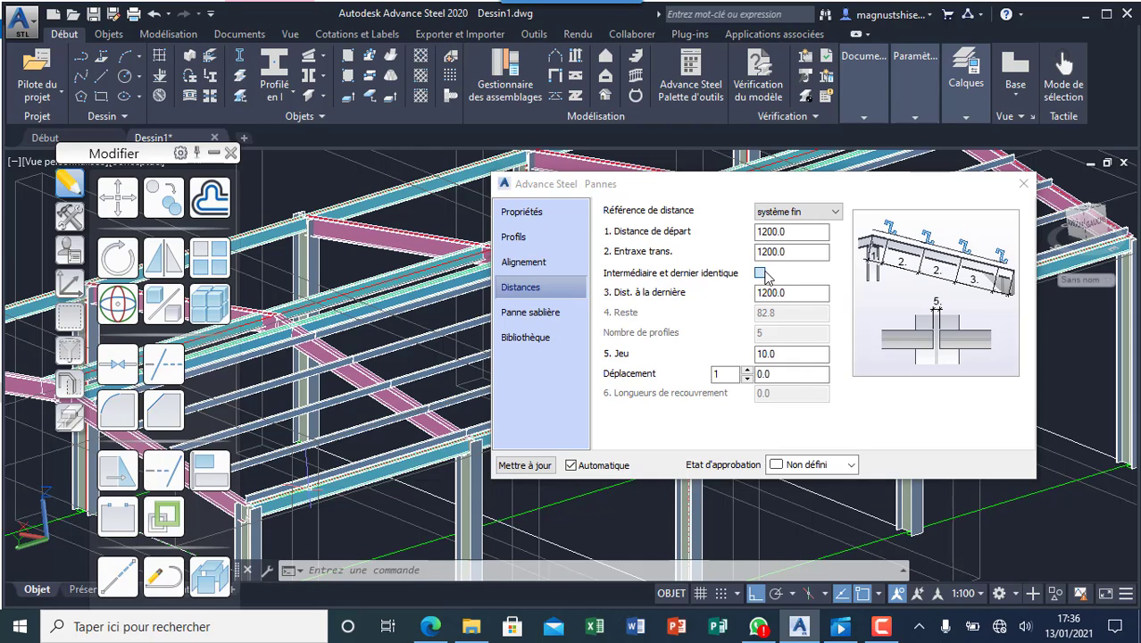
{"action": "left_click", "coordinate": [760, 273]}
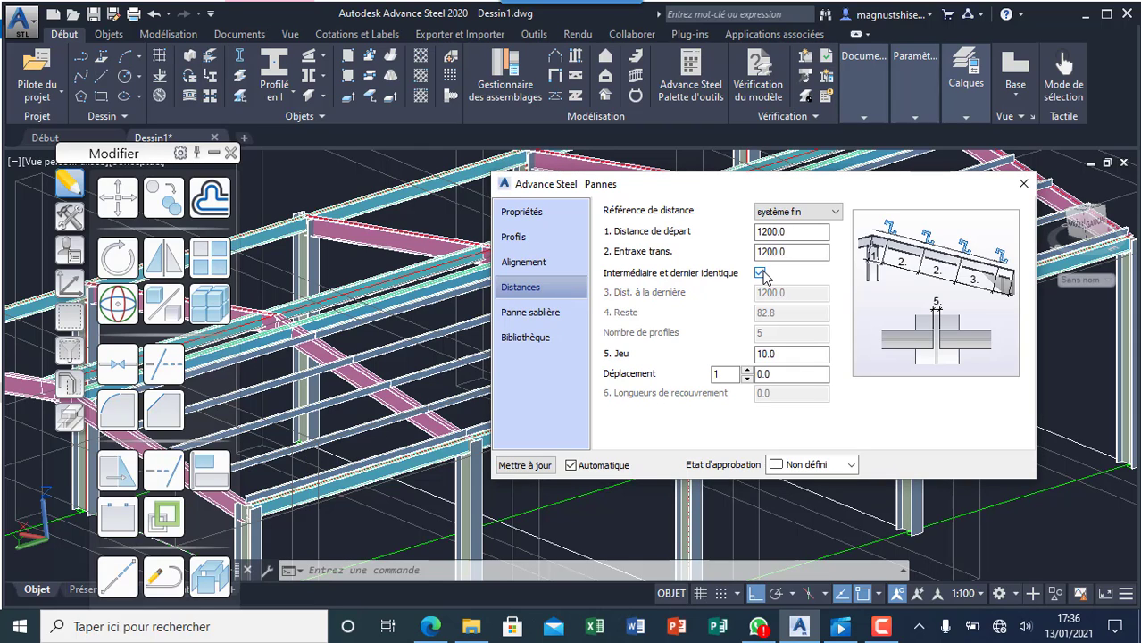
{"action": "left_click", "coordinate": [760, 273]}
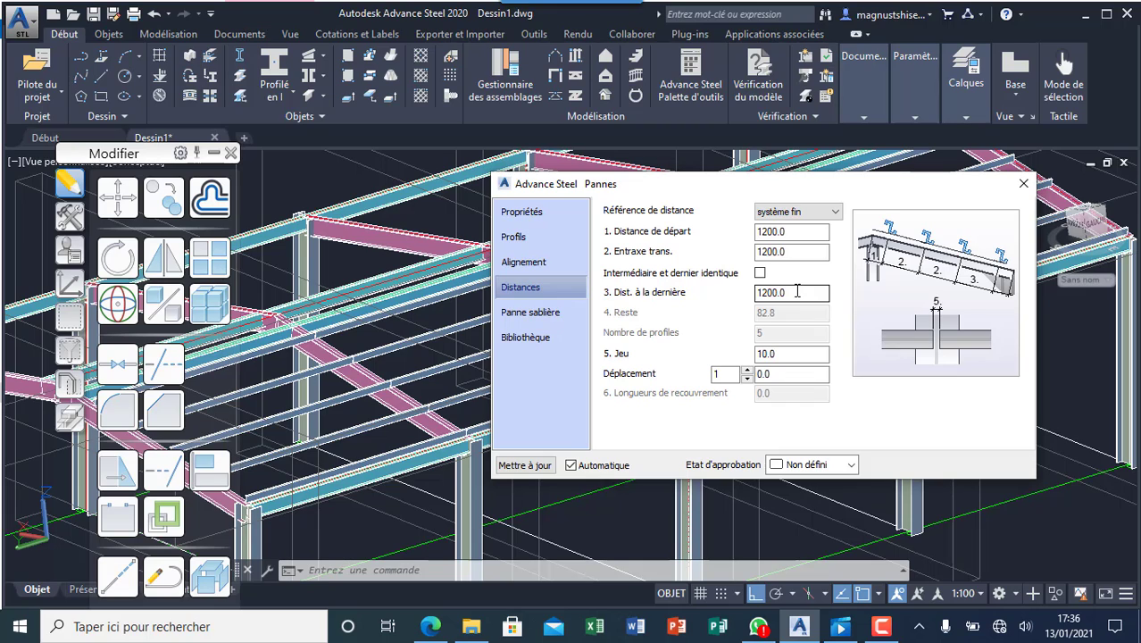
- Set the distance to the last purlin (Dist. à la dernière) to 1000 and close the purlin settings
{"action": "left_click_drag", "start_coordinate": [796, 292], "coordinate": [767, 292]}
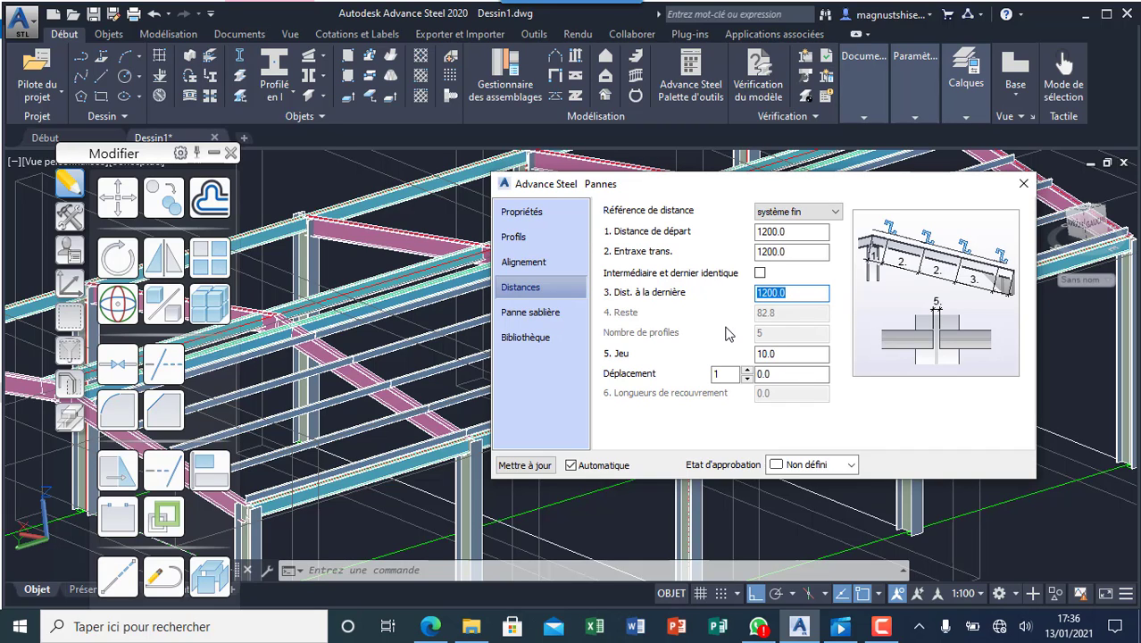
{"action": "type", "text": "1"}
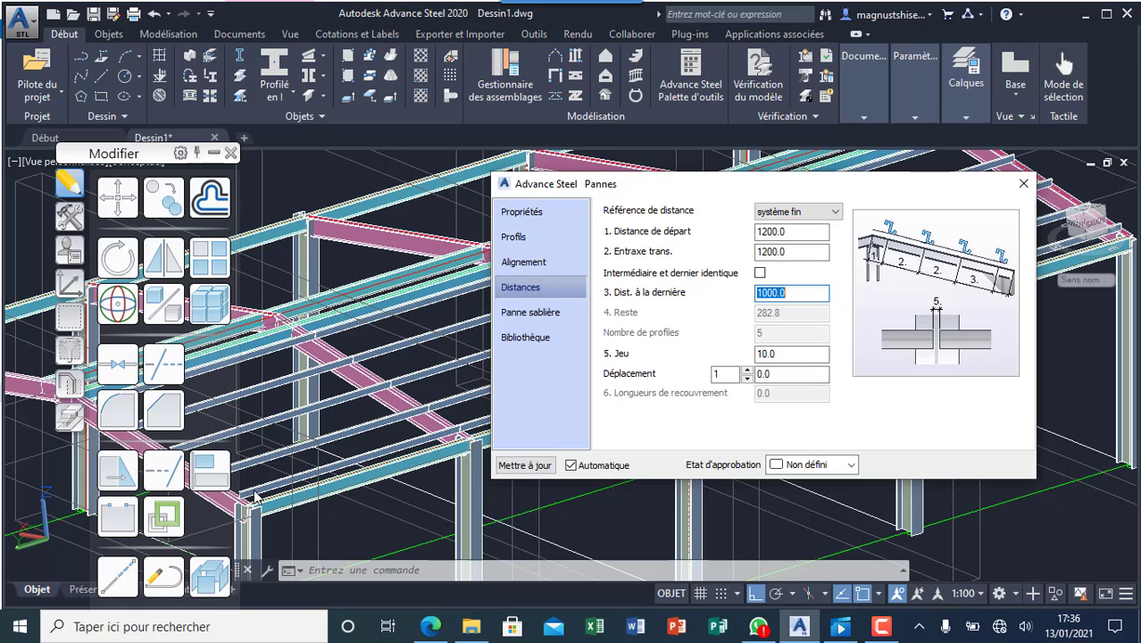
{"action": "left_click", "coordinate": [1023, 183]}
{"action": "scroll", "coordinate": [612, 417], "scroll_direction": "up", "scroll_amount": 8}
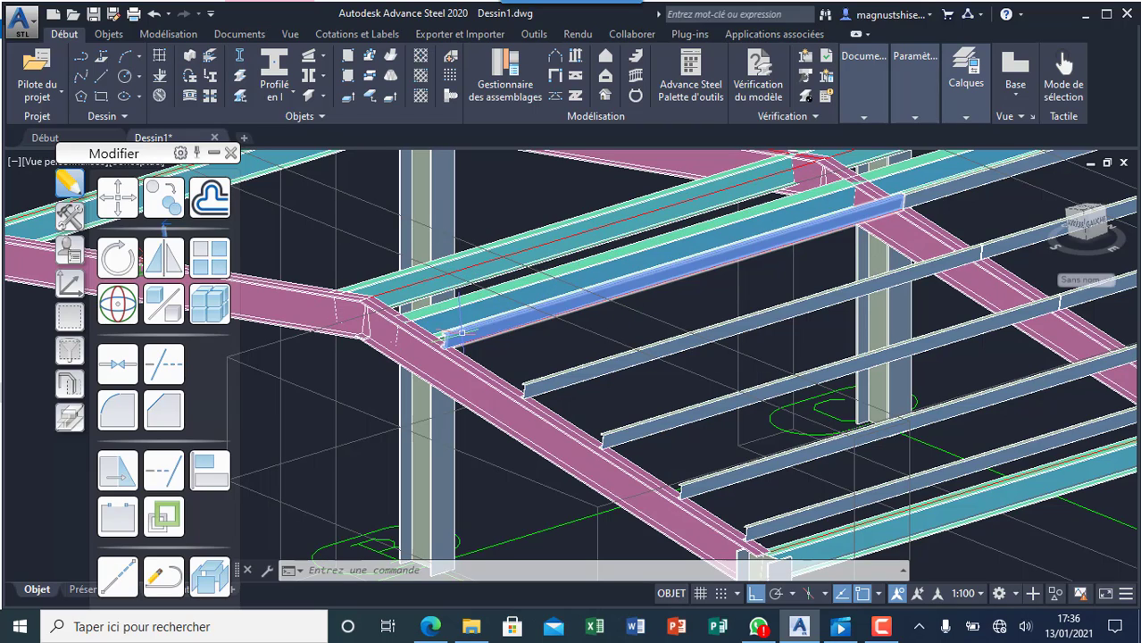
- Try to create a parametric cross bracing starting from the base of the front corner column
{"action": "scroll", "coordinate": [454, 332], "scroll_direction": "down", "scroll_amount": 5}
{"action": "scroll", "coordinate": [590, 366], "scroll_direction": "down", "scroll_amount": 2}
{"action": "scroll", "coordinate": [718, 316], "scroll_direction": "up", "scroll_amount": 2}
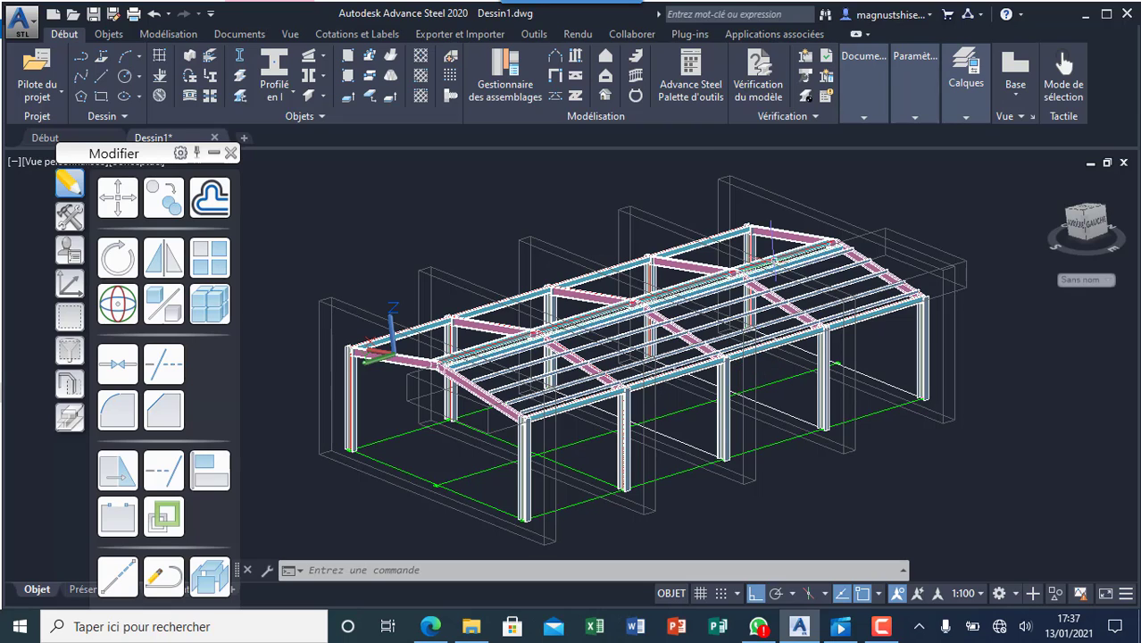
{"action": "left_click", "coordinate": [554, 96]}
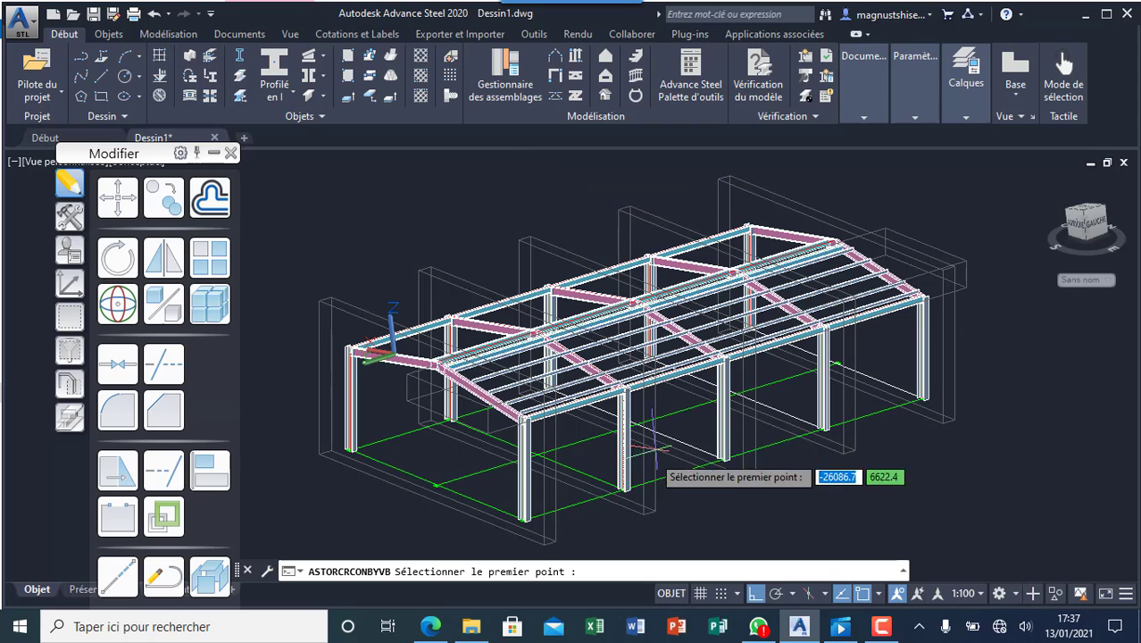
{"action": "scroll", "coordinate": [526, 513], "scroll_direction": "up", "scroll_amount": 4}
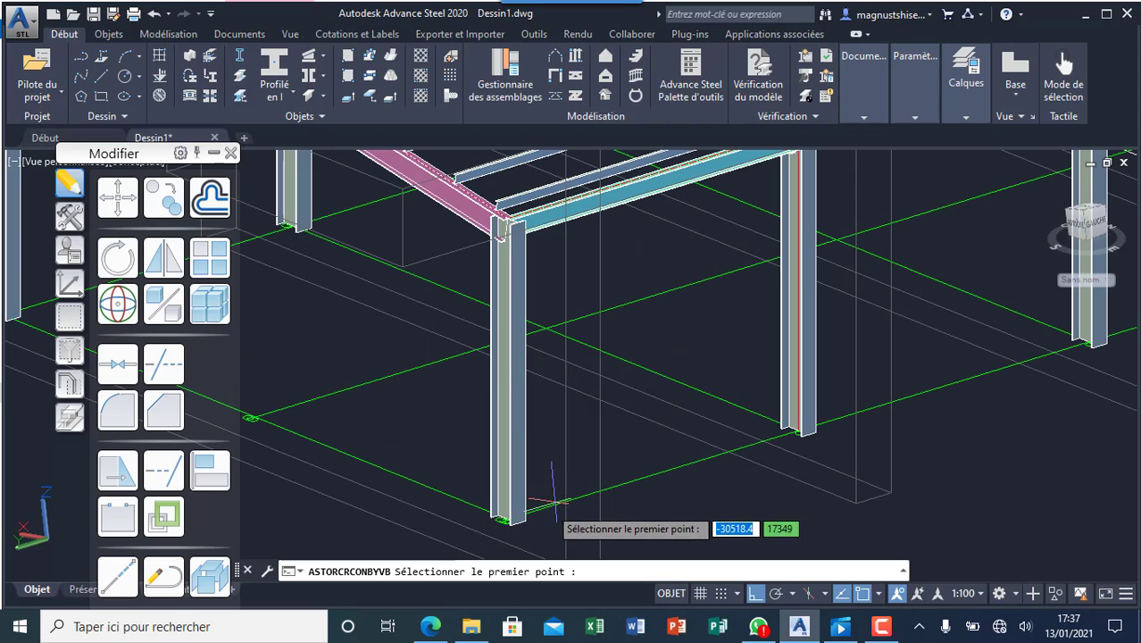
{"action": "left_click", "coordinate": [502, 518]}
{"action": "scroll", "coordinate": [502, 518], "scroll_direction": "down", "scroll_amount": 5}
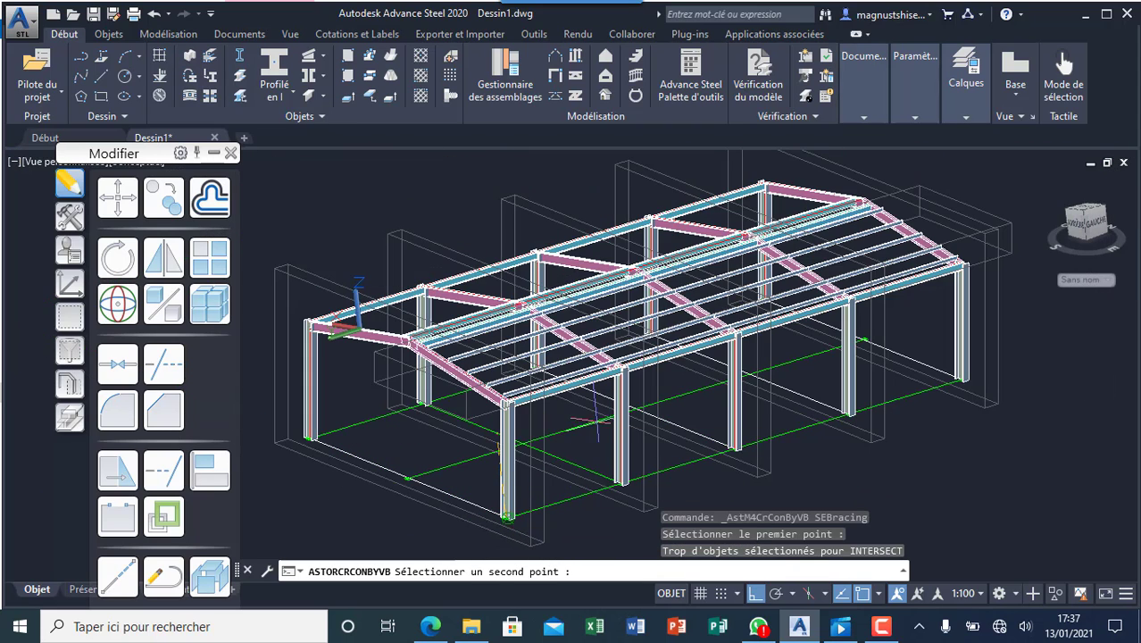
{"action": "scroll", "coordinate": [622, 366], "scroll_direction": "up", "scroll_amount": 5}
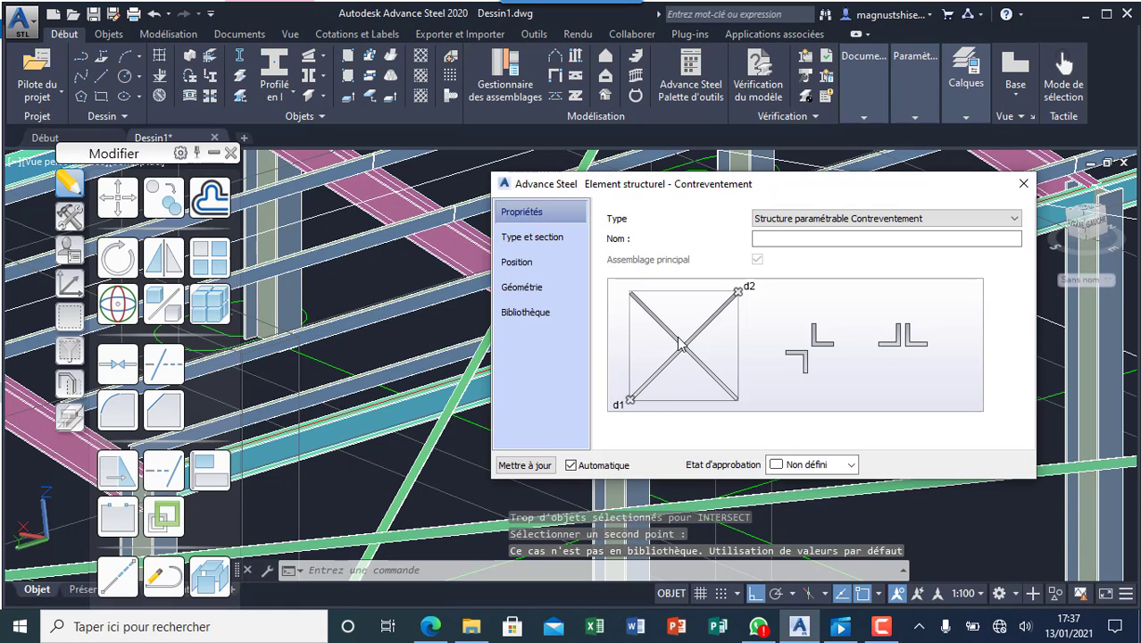
- Uncover the model to examine the new bracing, close its properties and delete the bracing
{"action": "left_click_drag", "start_coordinate": [755, 185], "coordinate": [879, 167]}
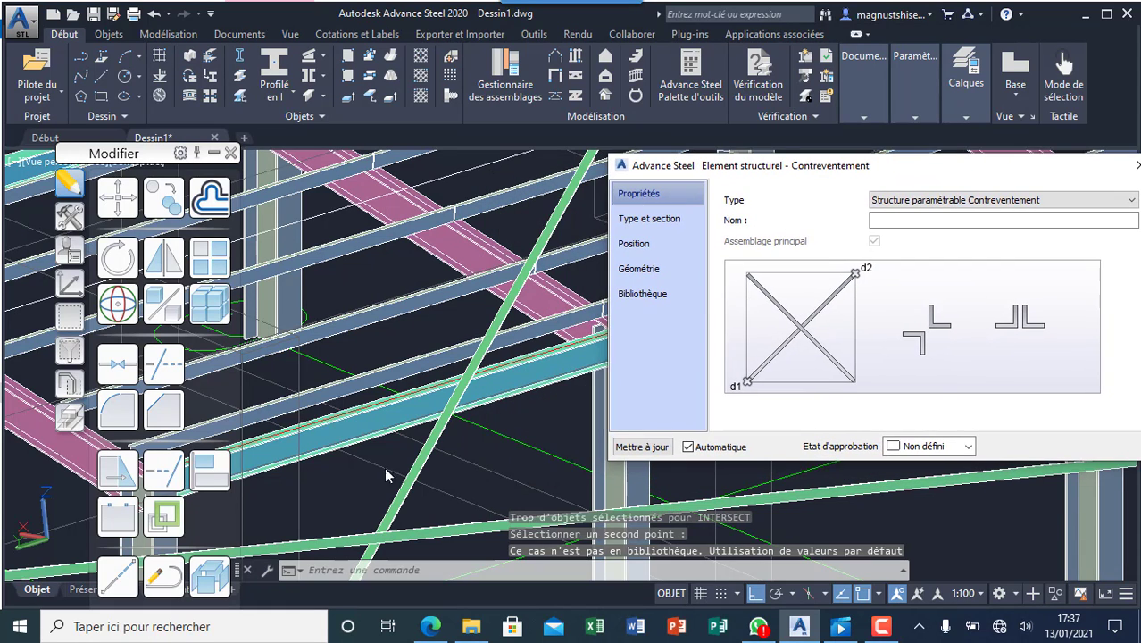
{"action": "scroll", "coordinate": [389, 476], "scroll_direction": "down", "scroll_amount": 10}
{"action": "scroll", "coordinate": [443, 460], "scroll_direction": "up", "scroll_amount": 4}
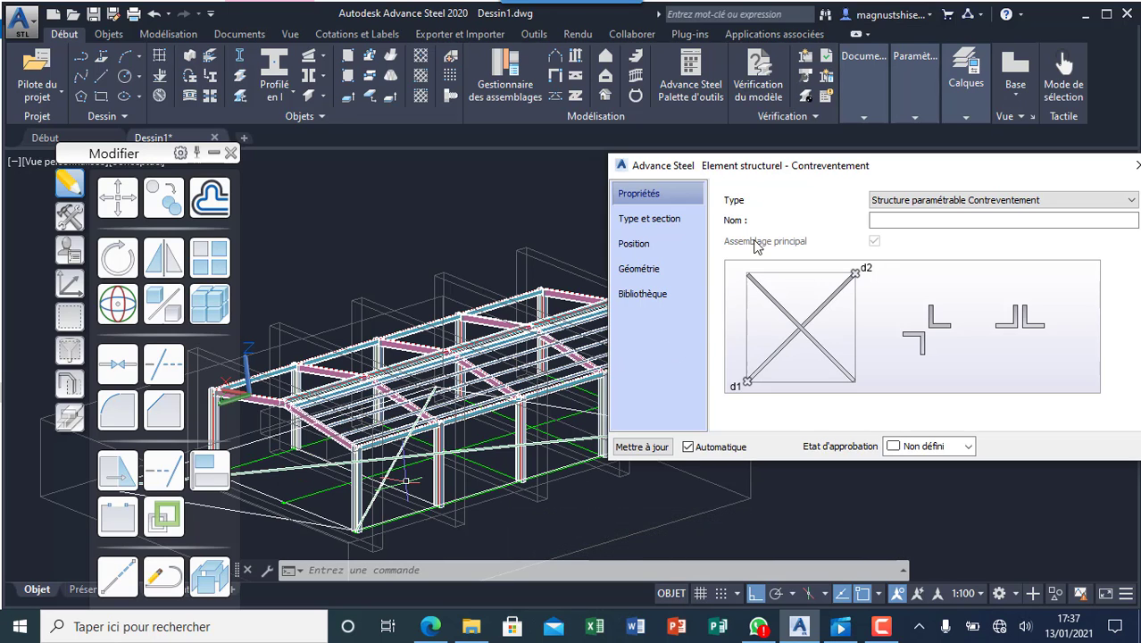
{"action": "left_click_drag", "start_coordinate": [762, 169], "coordinate": [481, 179]}
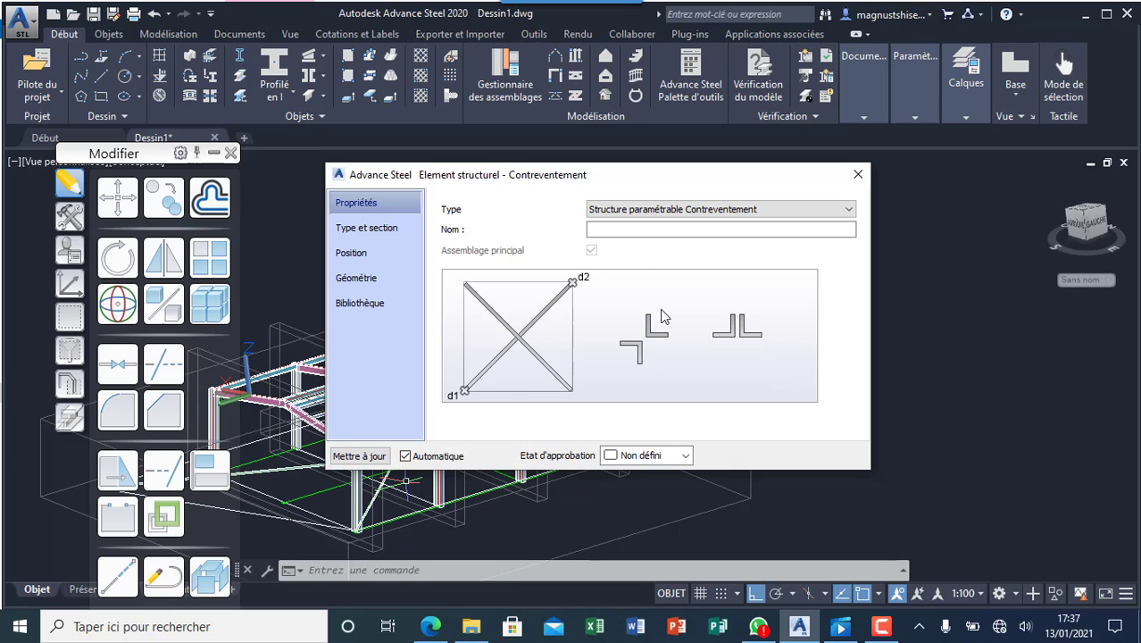
{"action": "left_click", "coordinate": [857, 174]}
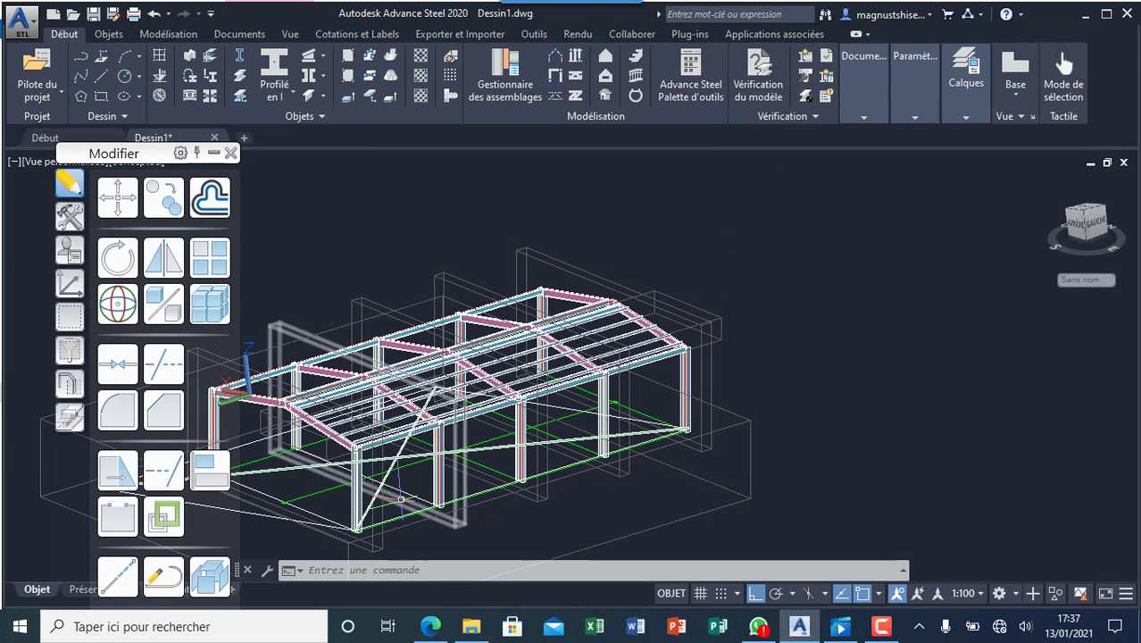
{"action": "left_click", "coordinate": [444, 509]}
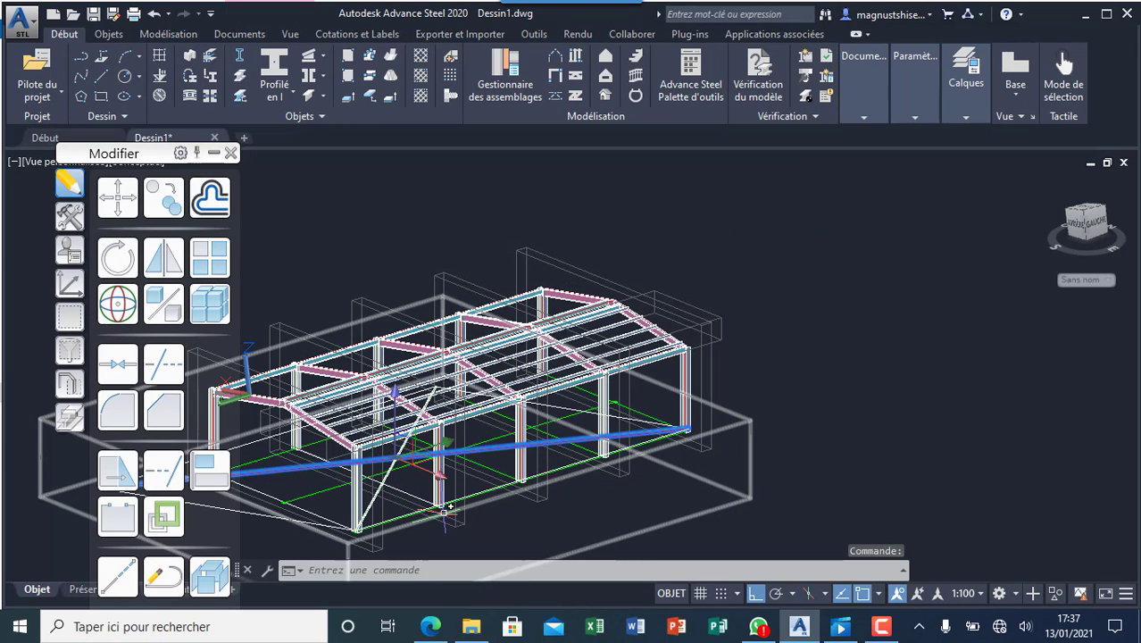
{"action": "key", "text": "Delete"}
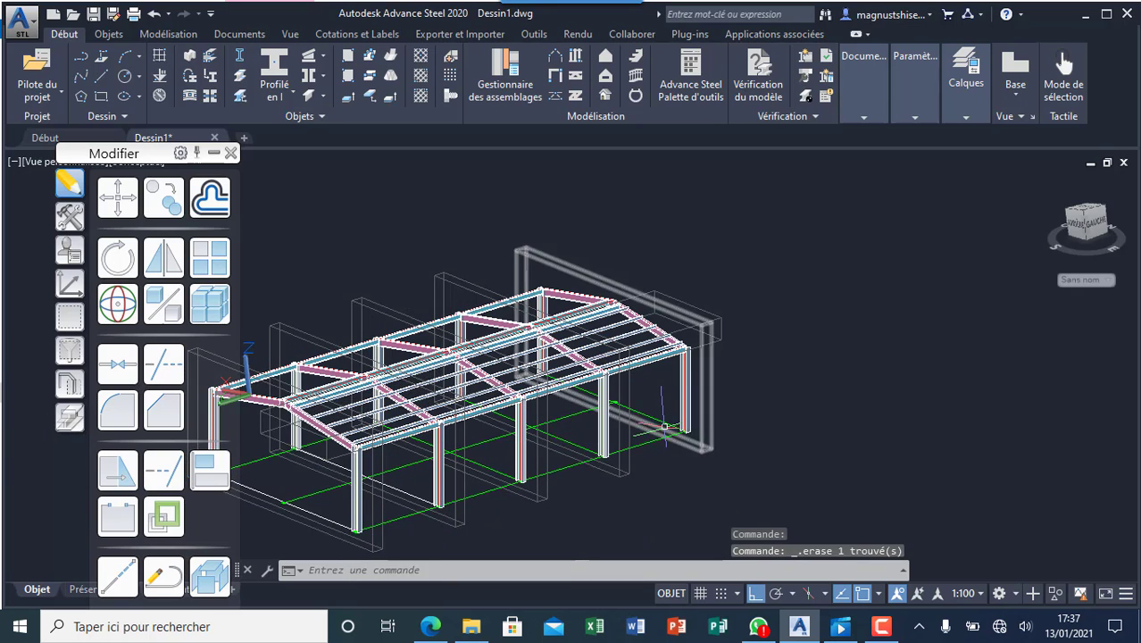
- Browse the tool palette's categories, from the modification tools through UCS and quick views to the machining features (Usinages)
{"action": "scroll", "coordinate": [664, 427], "scroll_direction": "down", "scroll_amount": 3}
{"action": "scroll", "coordinate": [643, 392], "scroll_direction": "up", "scroll_amount": 3}
{"action": "scroll", "coordinate": [630, 374], "scroll_direction": "up", "scroll_amount": 3}
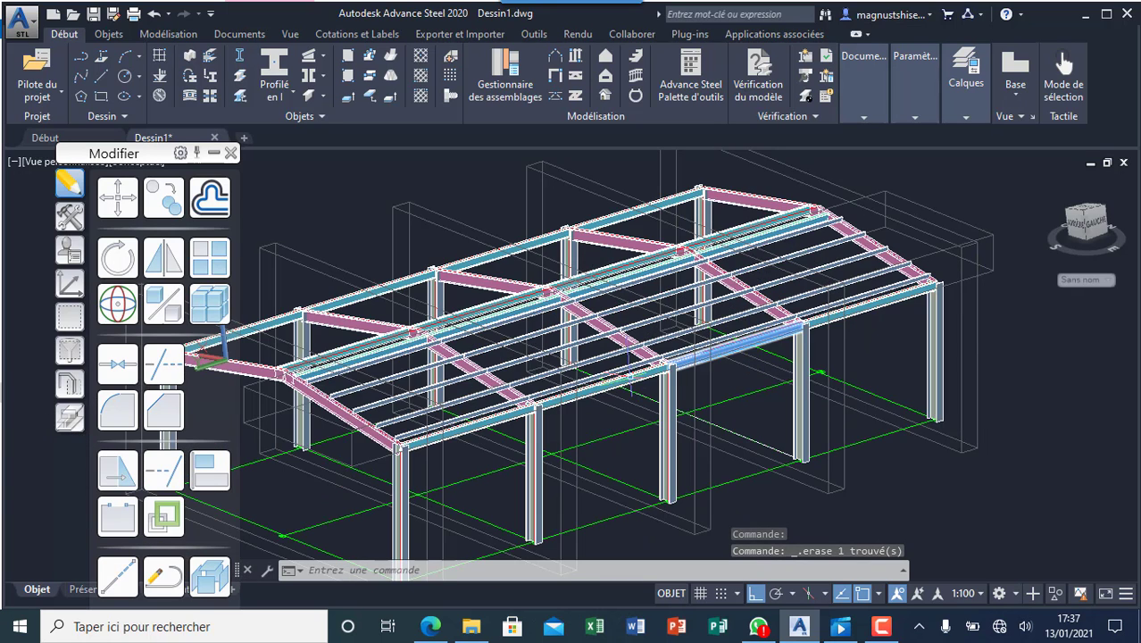
{"action": "scroll", "coordinate": [631, 378], "scroll_direction": "down", "scroll_amount": 4}
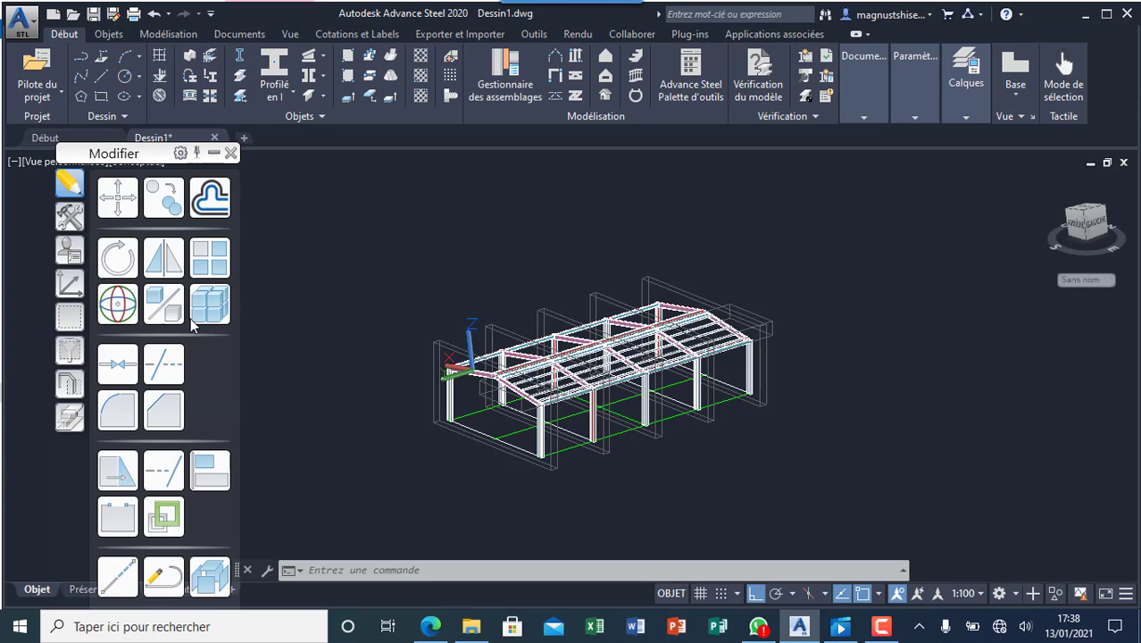
{"action": "left_click", "coordinate": [75, 223]}
{"action": "left_click", "coordinate": [75, 255]}
{"action": "left_click", "coordinate": [71, 286]}
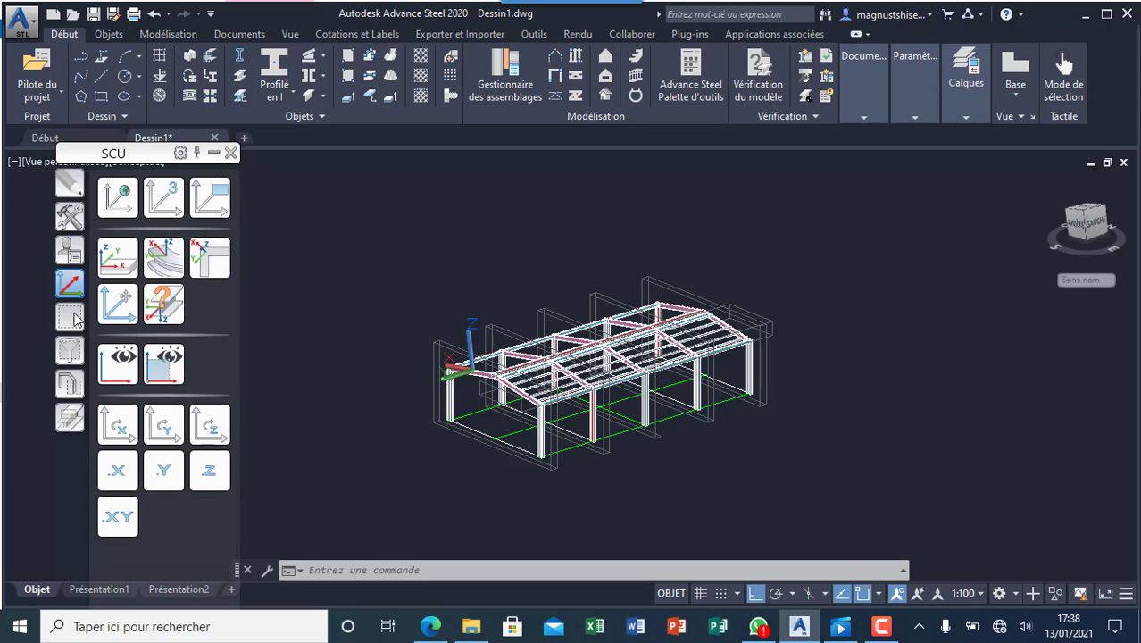
{"action": "left_click", "coordinate": [72, 317]}
{"action": "left_click", "coordinate": [71, 351]}
{"action": "left_click", "coordinate": [71, 379]}
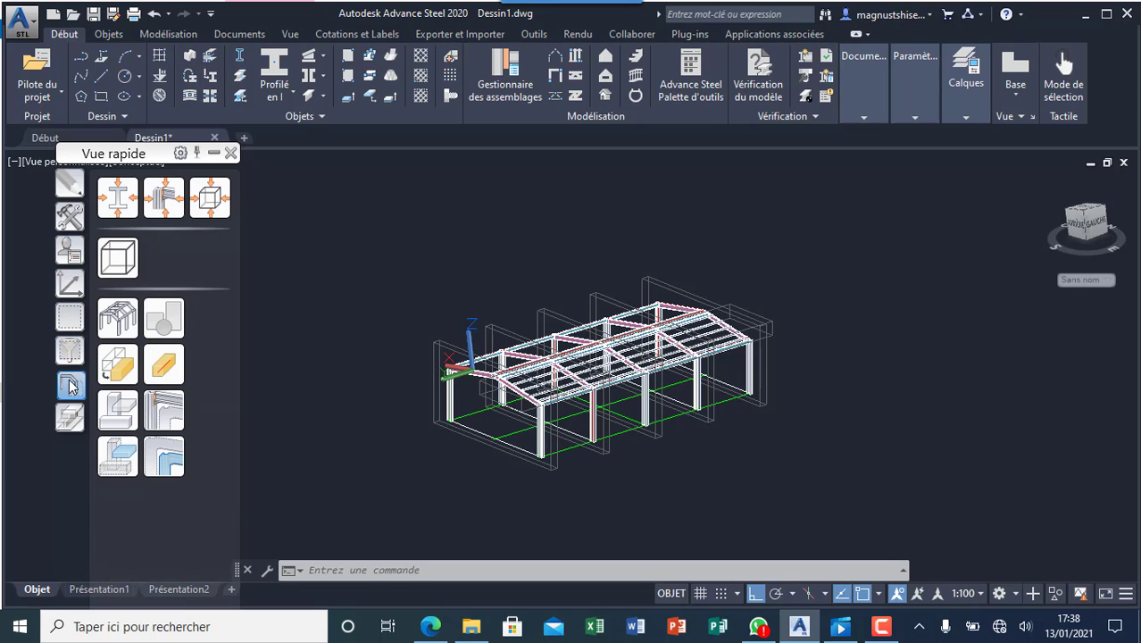
{"action": "left_click", "coordinate": [70, 416]}
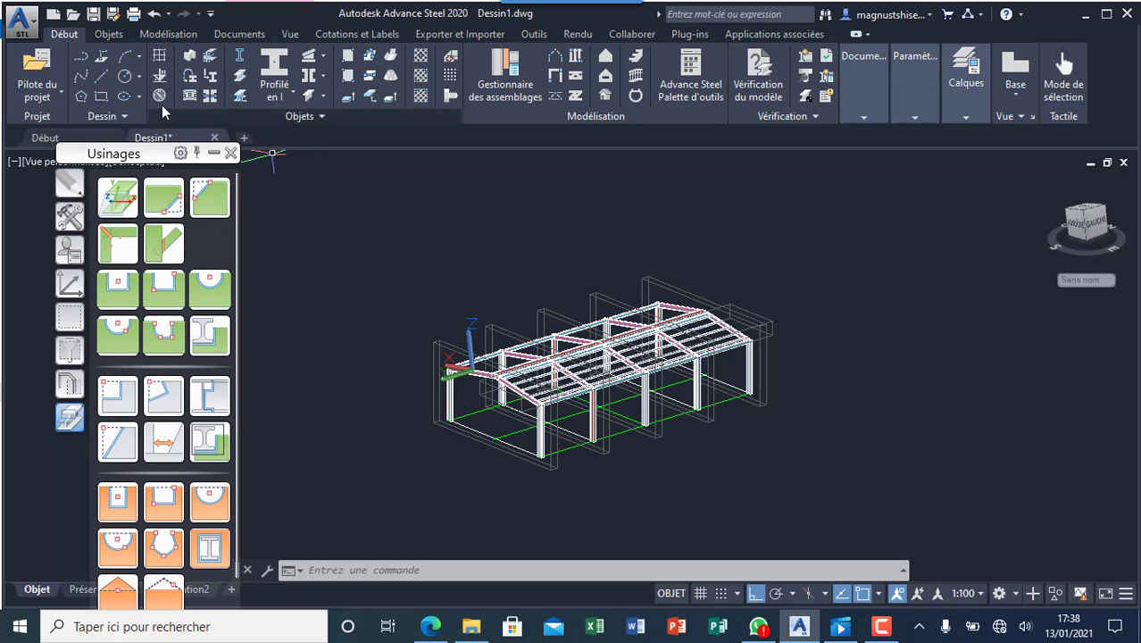
- Open the connection manager (Gestionnaire des assemblages) and move both floating palettes apart to uncover the hall
{"action": "left_click", "coordinate": [109, 34]}
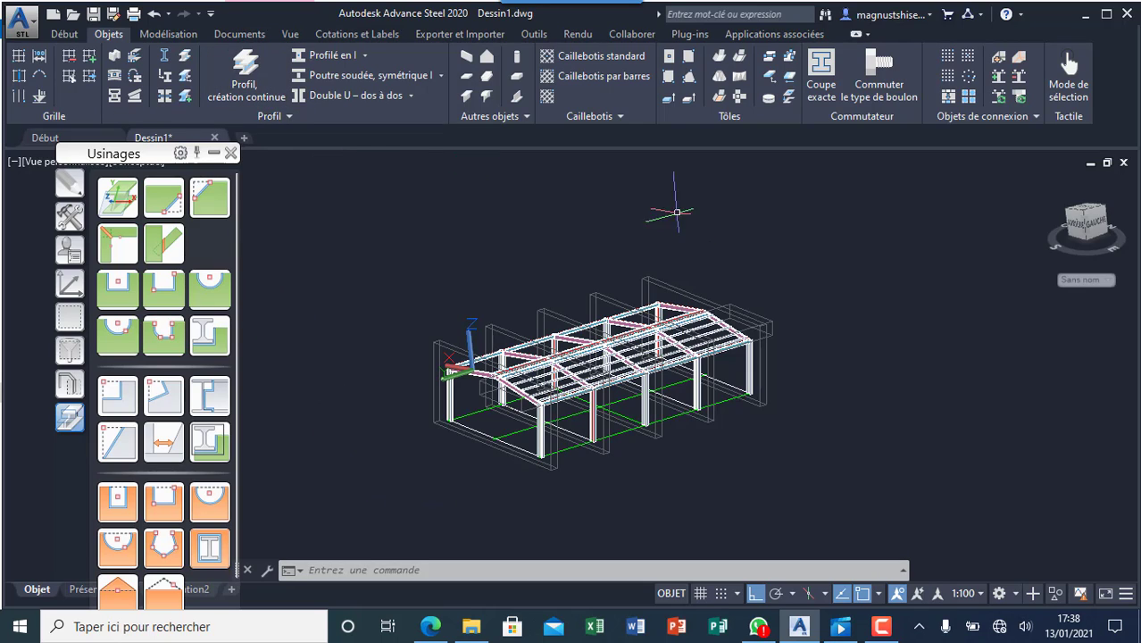
{"action": "left_click", "coordinate": [173, 36]}
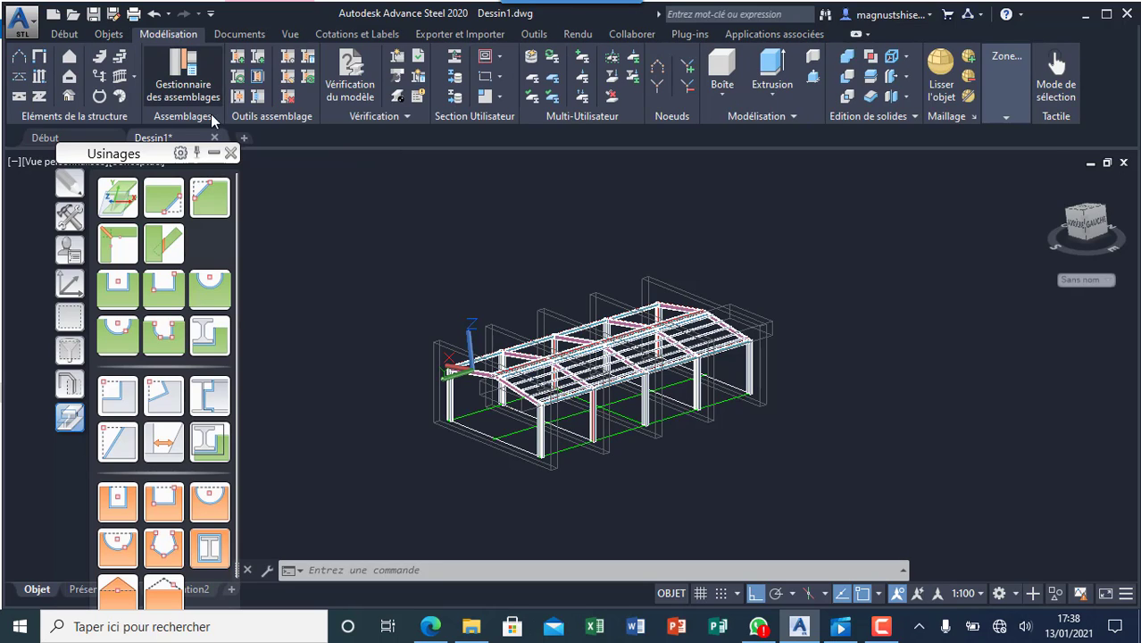
{"action": "left_click", "coordinate": [201, 102]}
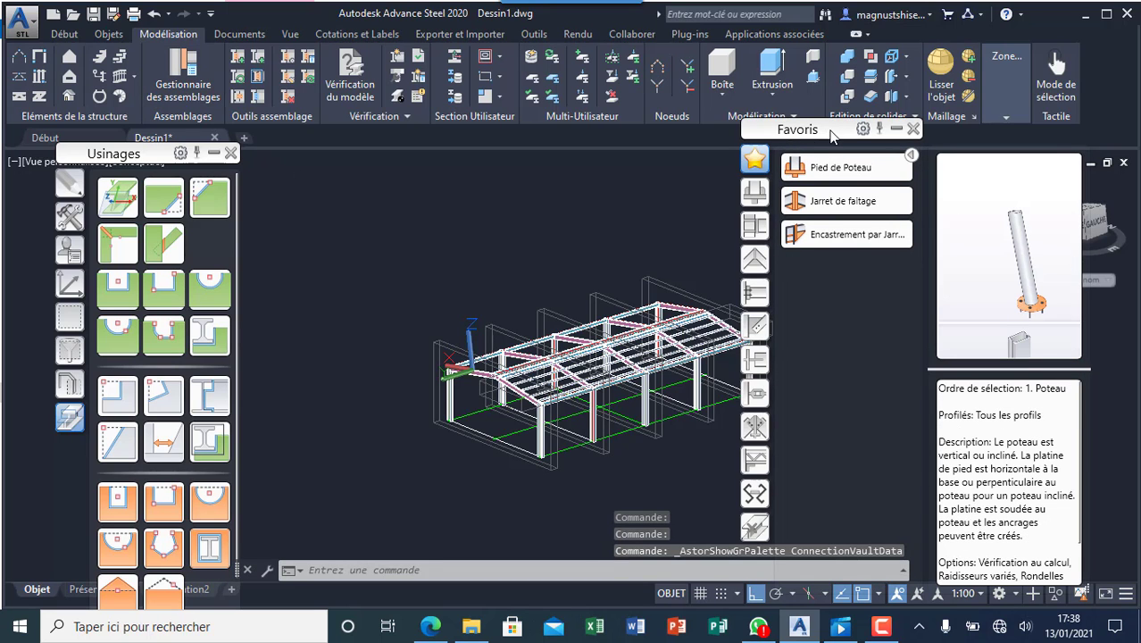
{"action": "left_click_drag", "start_coordinate": [830, 131], "coordinate": [927, 135]}
{"action": "left_click_drag", "start_coordinate": [141, 157], "coordinate": [77, 153]}
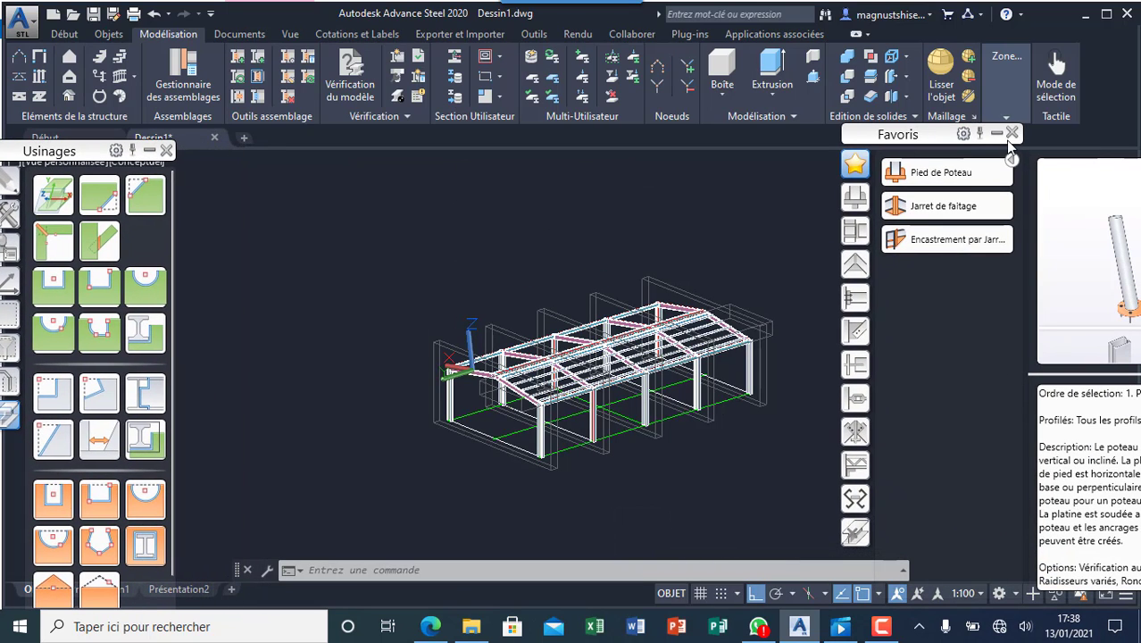
- Create a column base plate connection (Pied de Poteau) on the front corner column, declining to select another concrete object
{"action": "left_click_drag", "start_coordinate": [921, 134], "coordinate": [212, 147]}
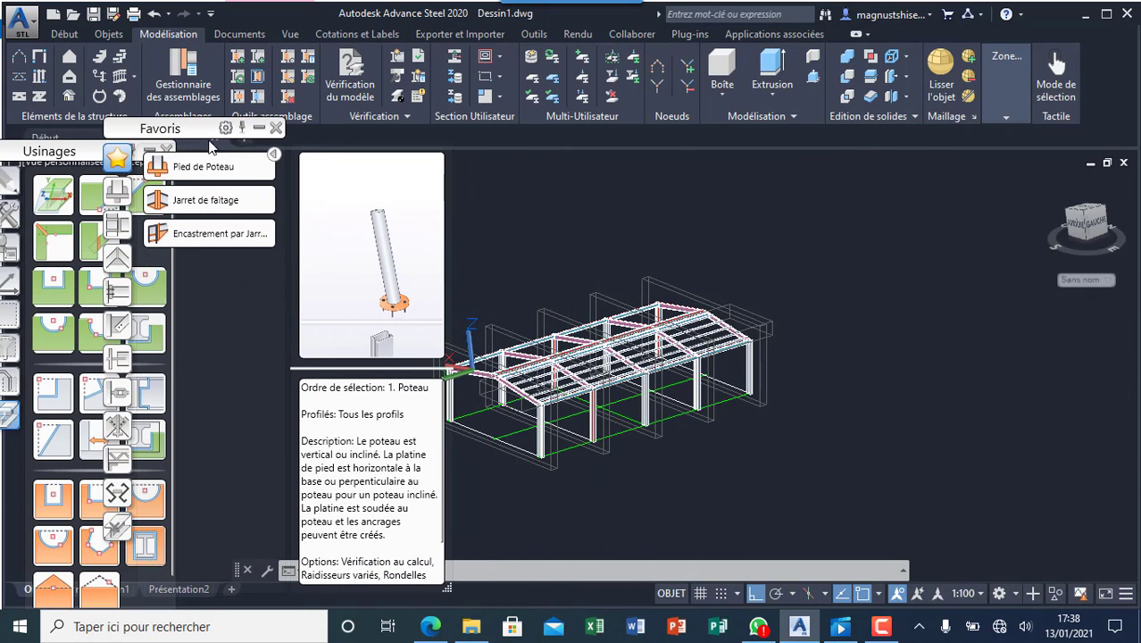
{"action": "scroll", "coordinate": [692, 336], "scroll_direction": "down", "scroll_amount": 7}
{"action": "scroll", "coordinate": [543, 364], "scroll_direction": "up", "scroll_amount": 8}
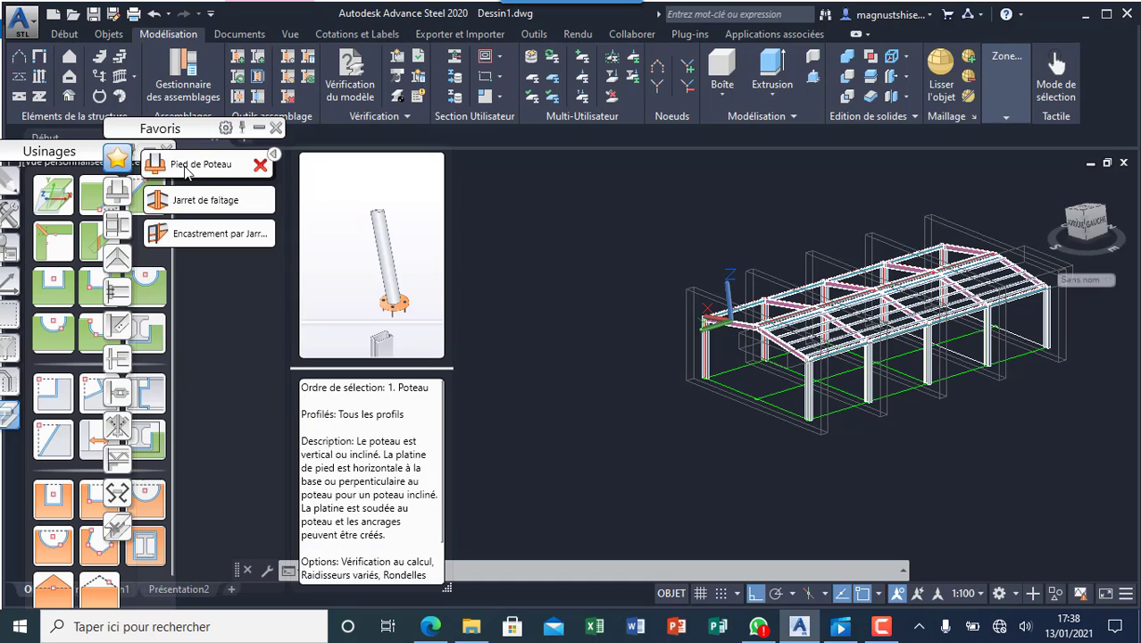
{"action": "left_click", "coordinate": [205, 200]}
{"action": "scroll", "coordinate": [721, 365], "scroll_direction": "up", "scroll_amount": 6}
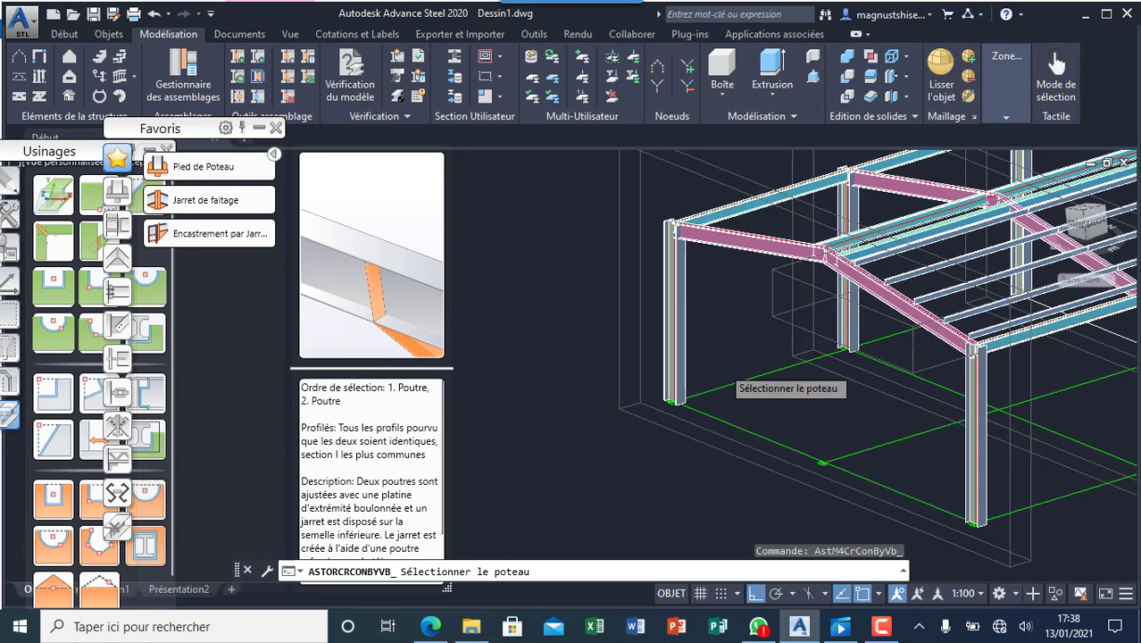
{"action": "left_click", "coordinate": [654, 344]}
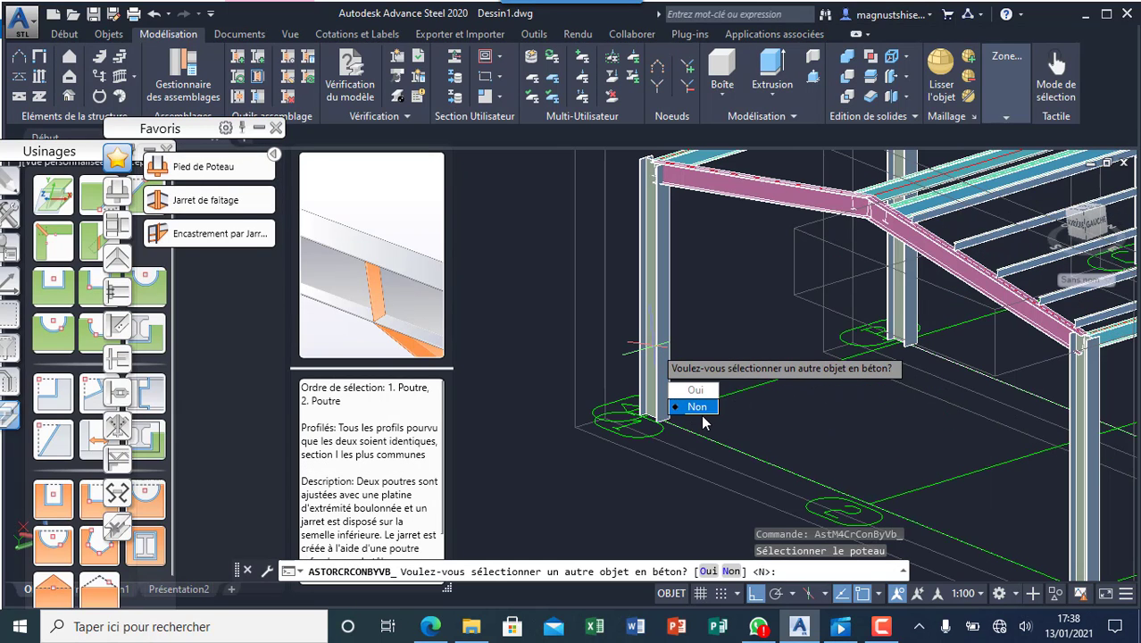
{"action": "left_click", "coordinate": [702, 413]}
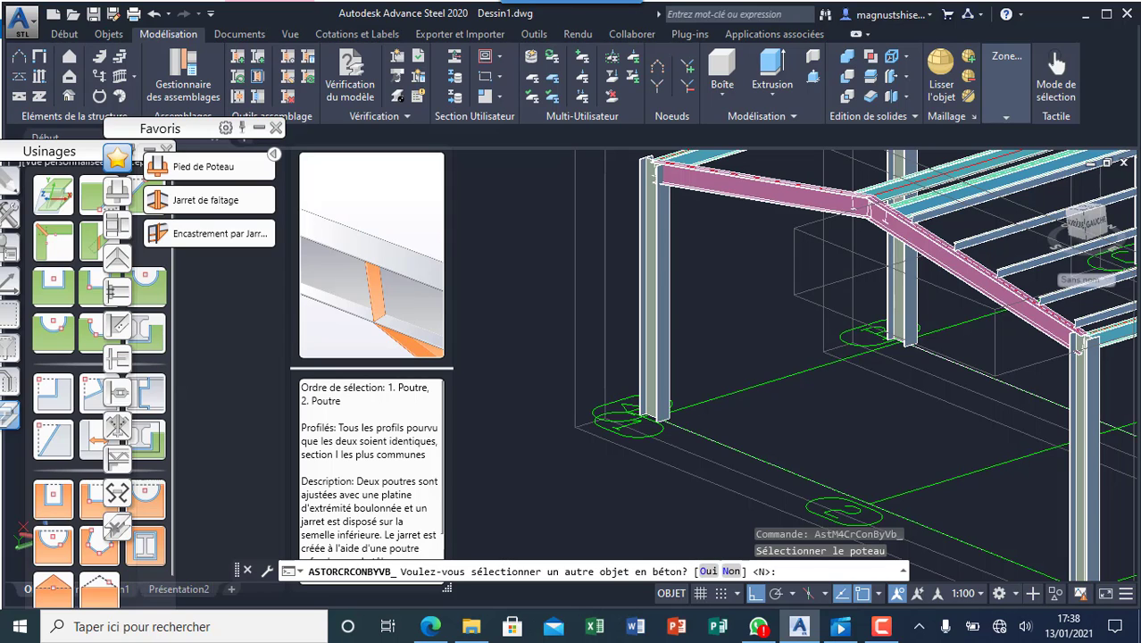
{"action": "key", "text": "Return"}
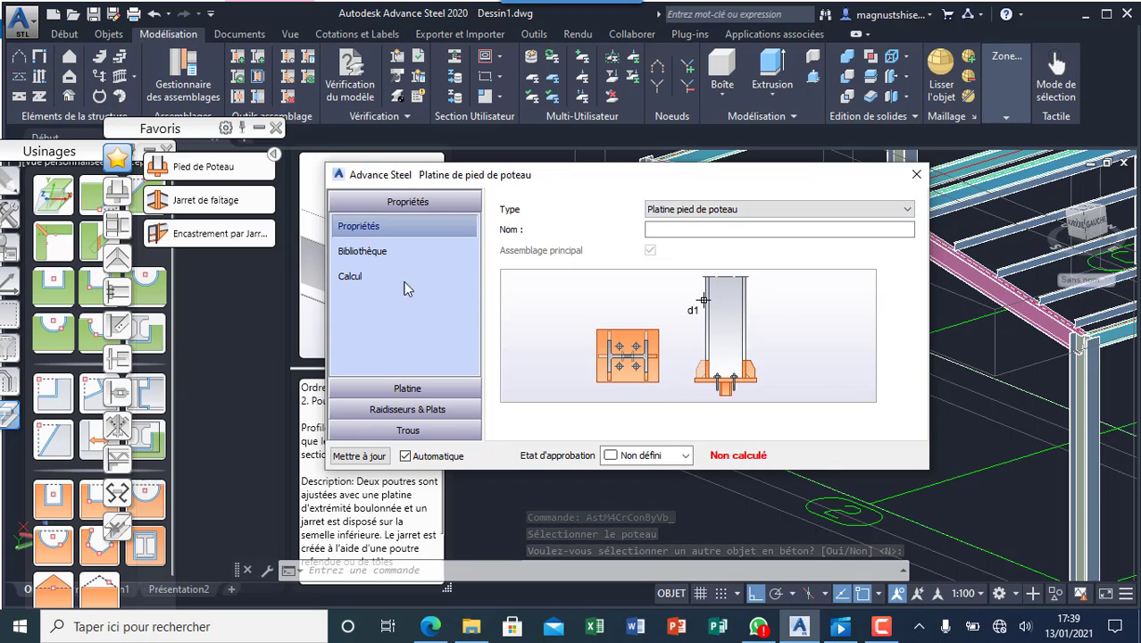
- Set the base plate's Projection 1 to 50 and make all its projections equal
{"action": "left_click", "coordinate": [430, 389]}
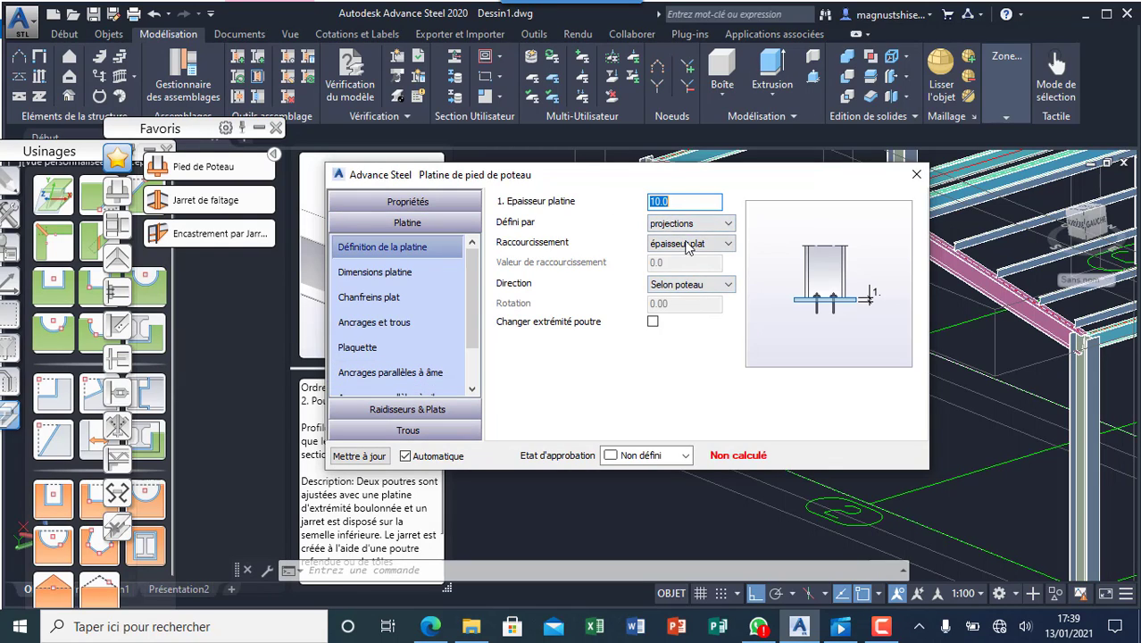
{"action": "left_click", "coordinate": [407, 276]}
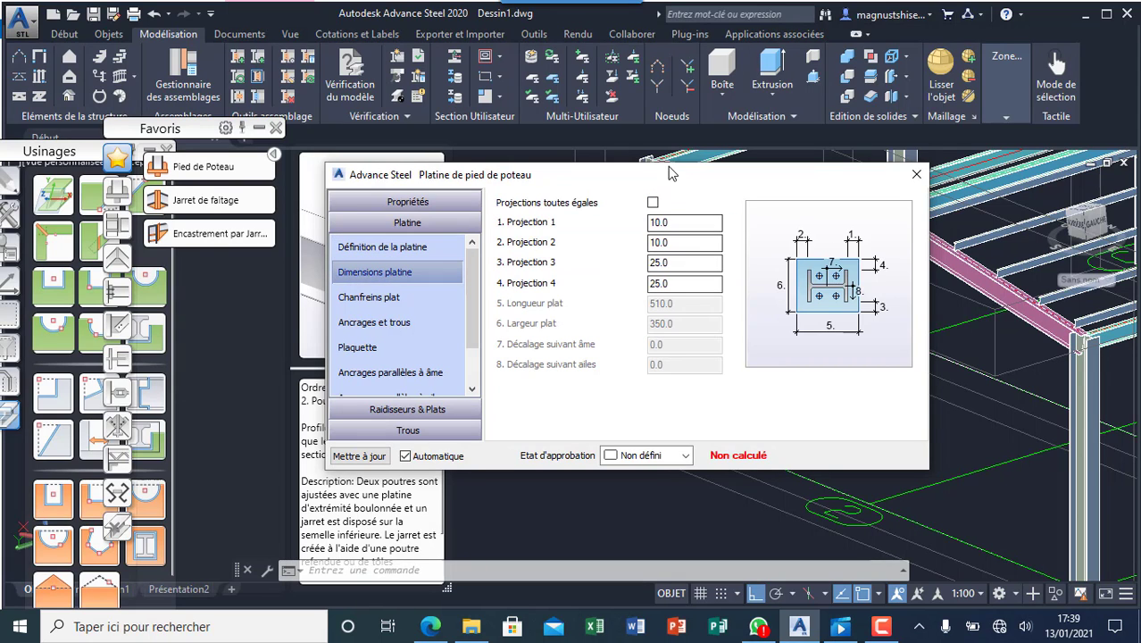
{"action": "left_click_drag", "start_coordinate": [673, 173], "coordinate": [744, 41]}
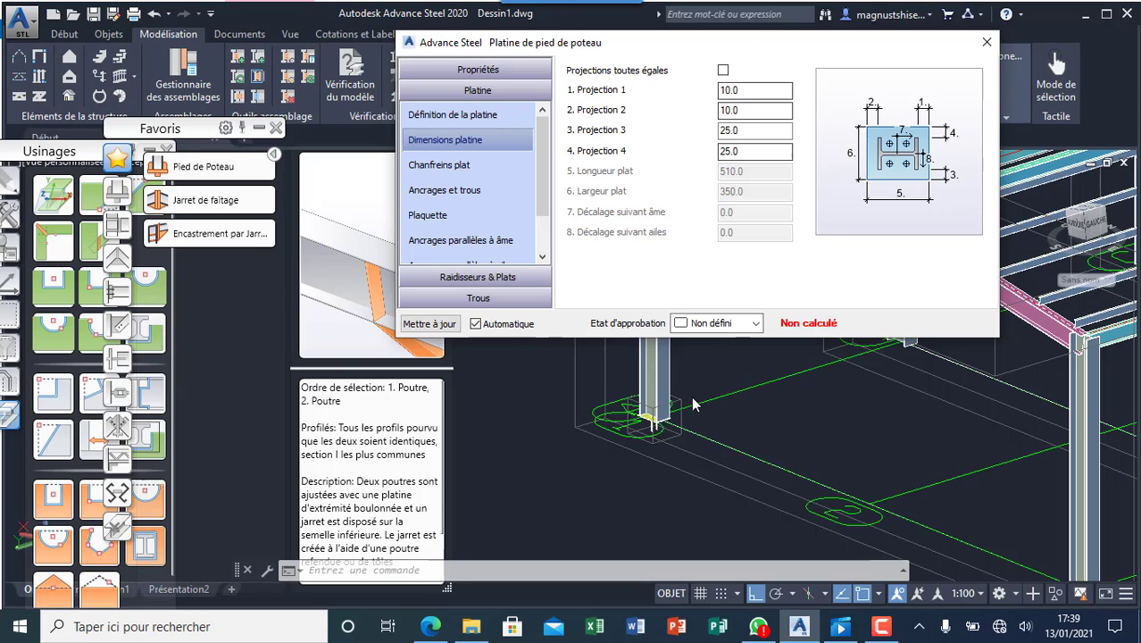
{"action": "scroll", "coordinate": [668, 405], "scroll_direction": "up", "scroll_amount": 5}
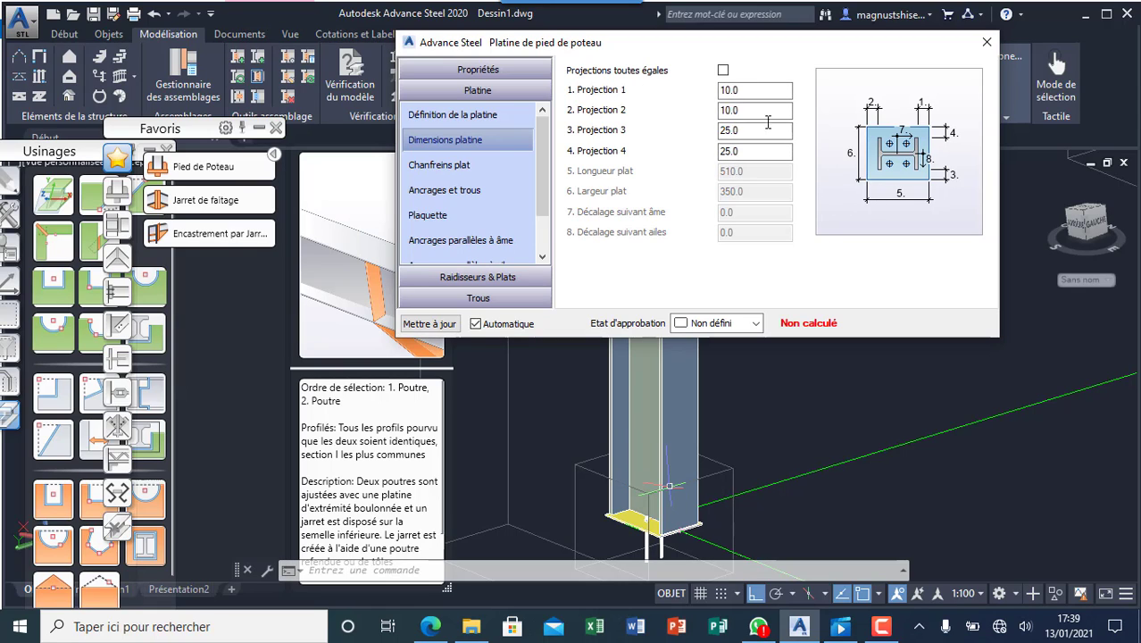
{"action": "left_click_drag", "start_coordinate": [757, 90], "coordinate": [672, 94]}
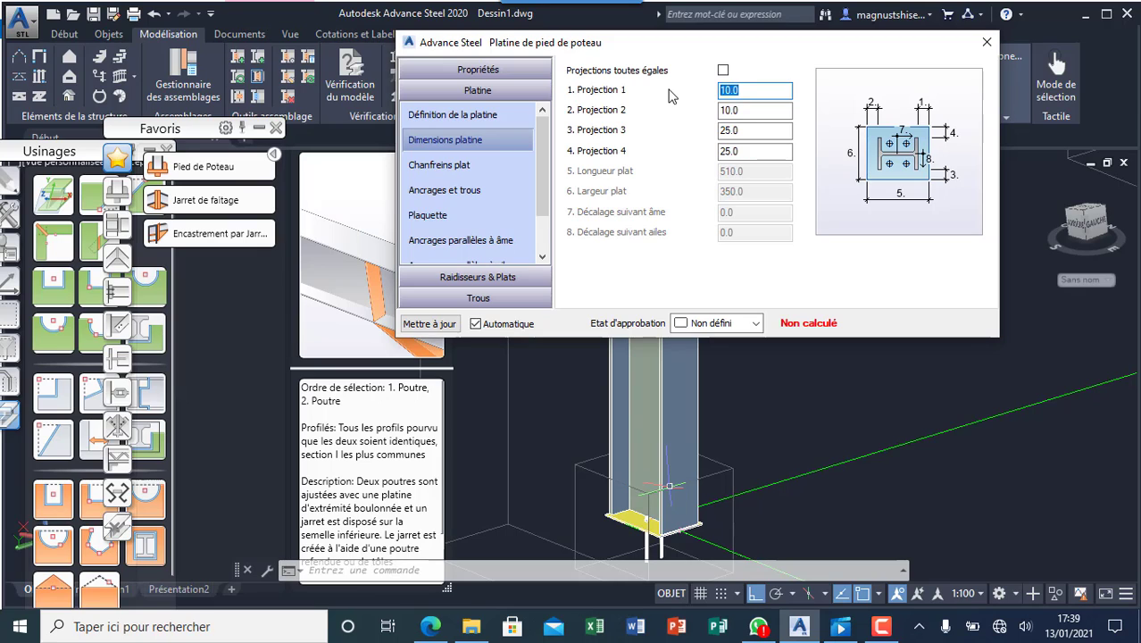
{"action": "type", "text": "50"}
{"action": "key", "text": "Return"}
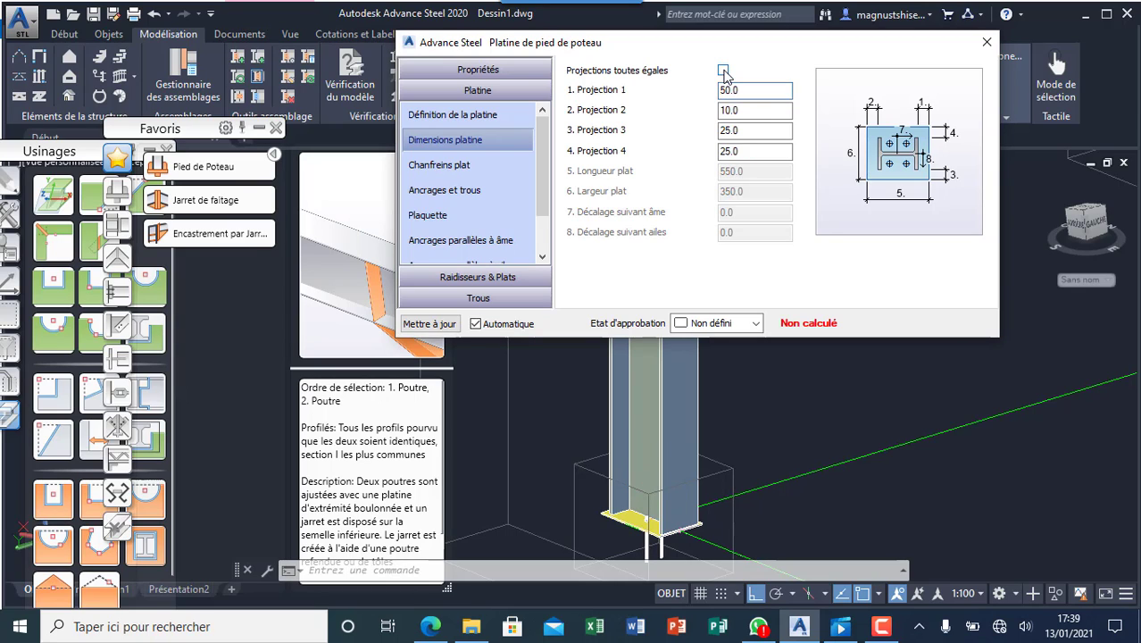
{"action": "left_click", "coordinate": [723, 70]}
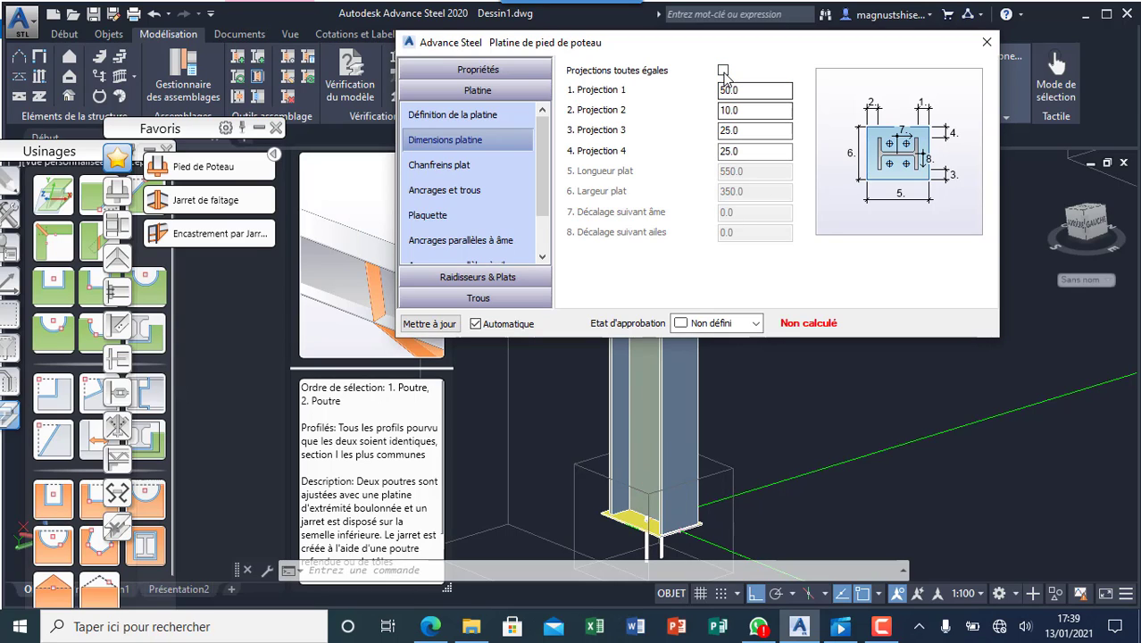
- Increase the base plate's equal projections to 80
{"action": "scroll", "coordinate": [662, 537], "scroll_direction": "up", "scroll_amount": 4}
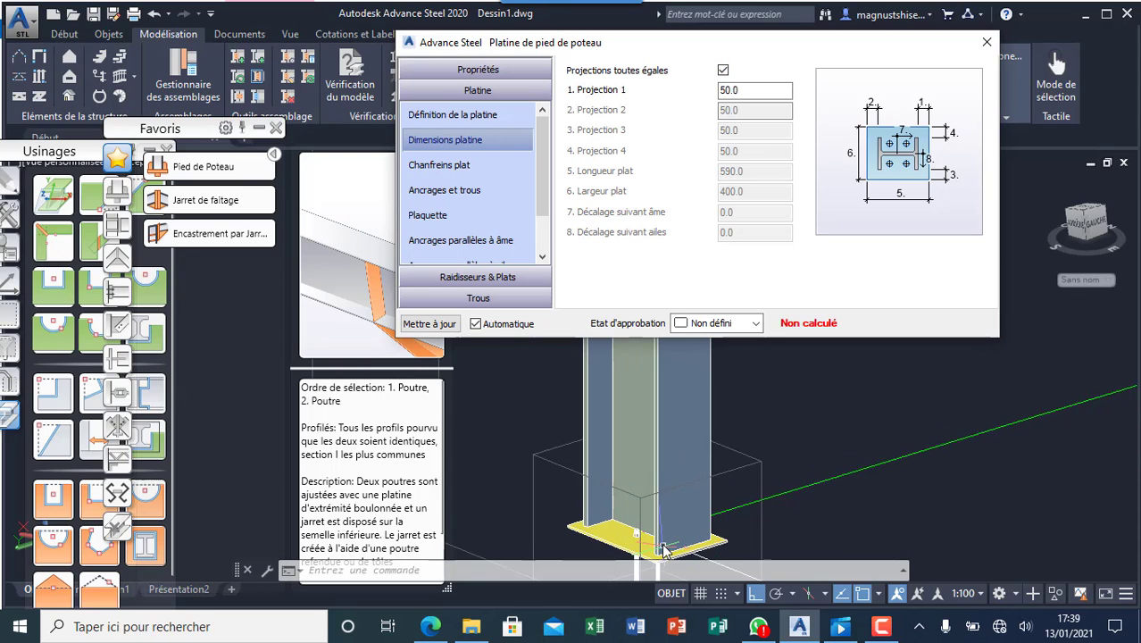
{"action": "scroll", "coordinate": [625, 503], "scroll_direction": "down", "scroll_amount": 5}
{"action": "scroll", "coordinate": [633, 546], "scroll_direction": "up", "scroll_amount": 3}
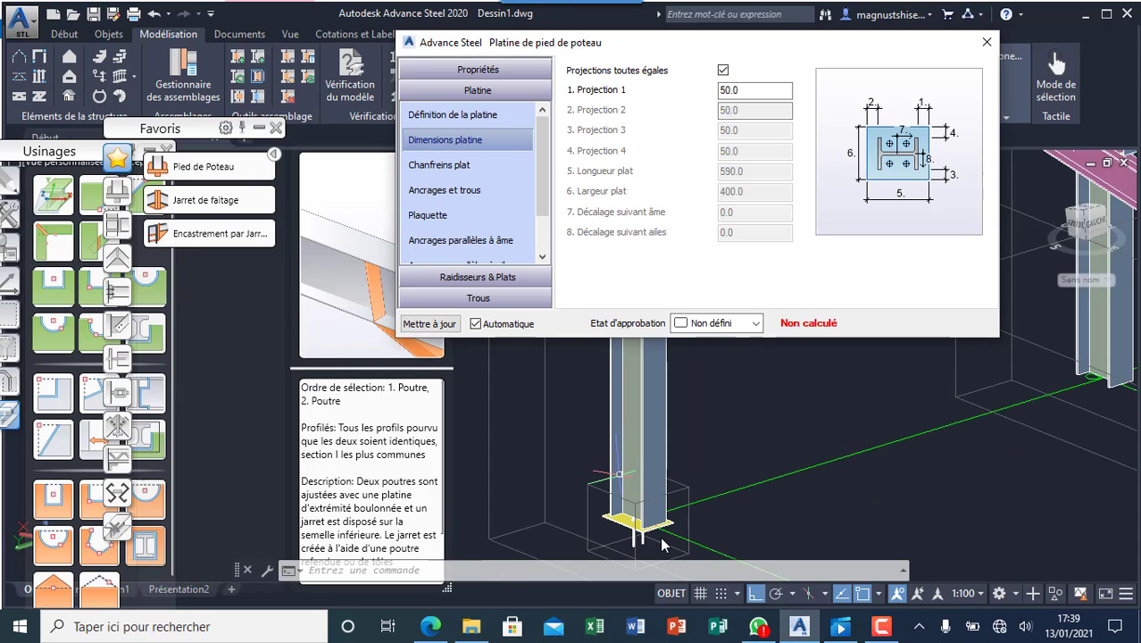
{"action": "scroll", "coordinate": [661, 531], "scroll_direction": "down", "scroll_amount": 2}
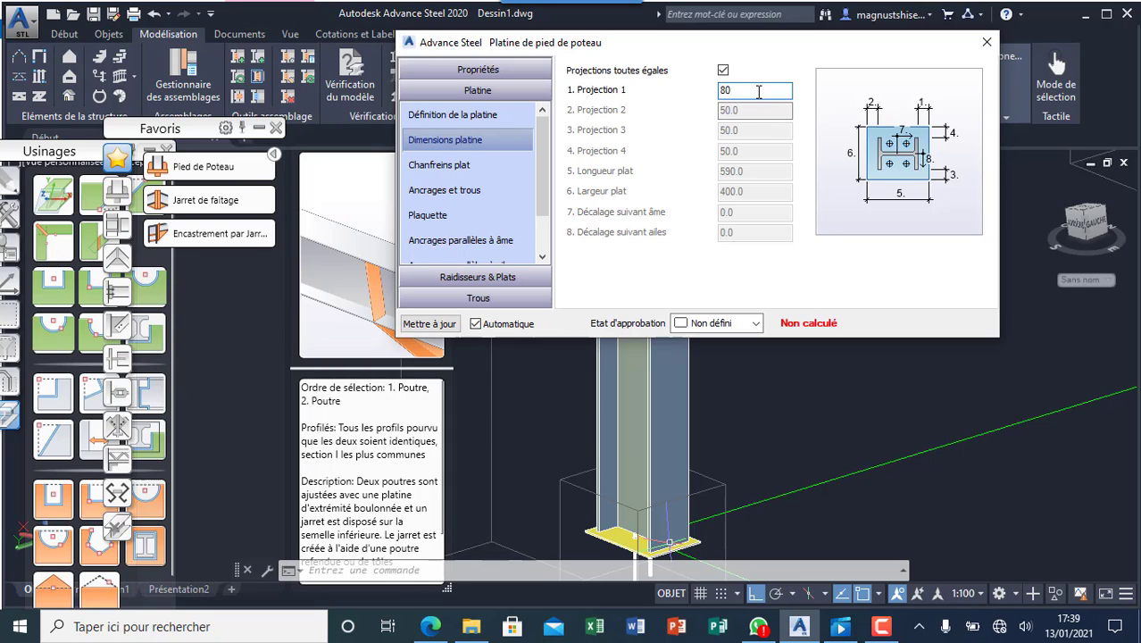
{"action": "key", "text": "Return"}
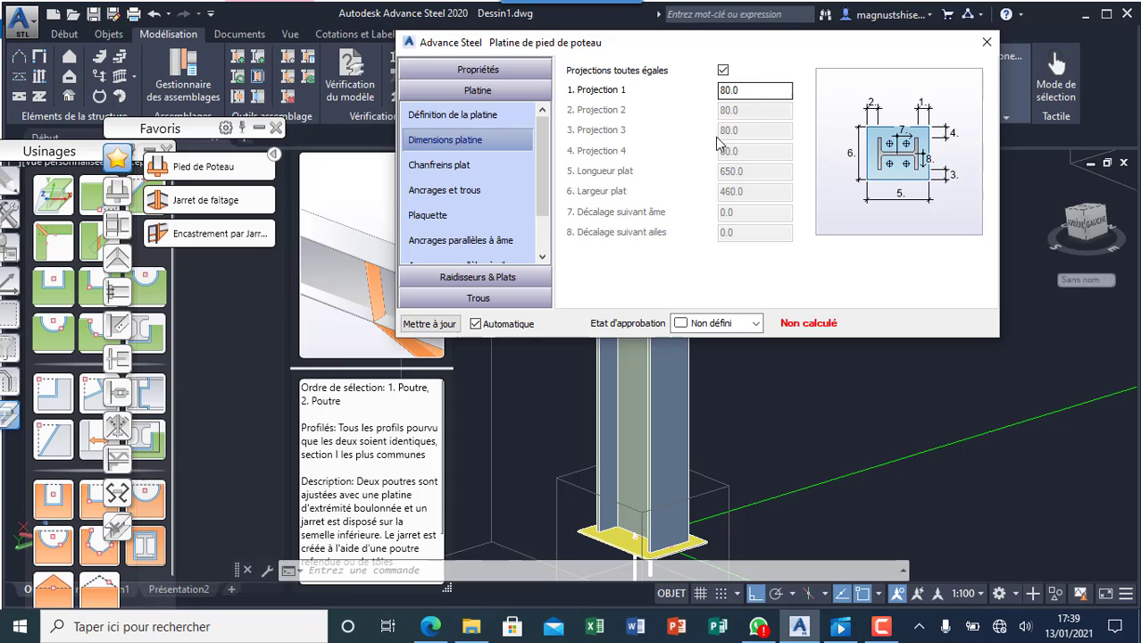
- Set the anchors parallel to the flanges (Ancrages parallèles à ailes) to a number of 2 with a bolt spacing of 300
{"action": "scroll", "coordinate": [477, 208], "scroll_direction": "down", "scroll_amount": 1}
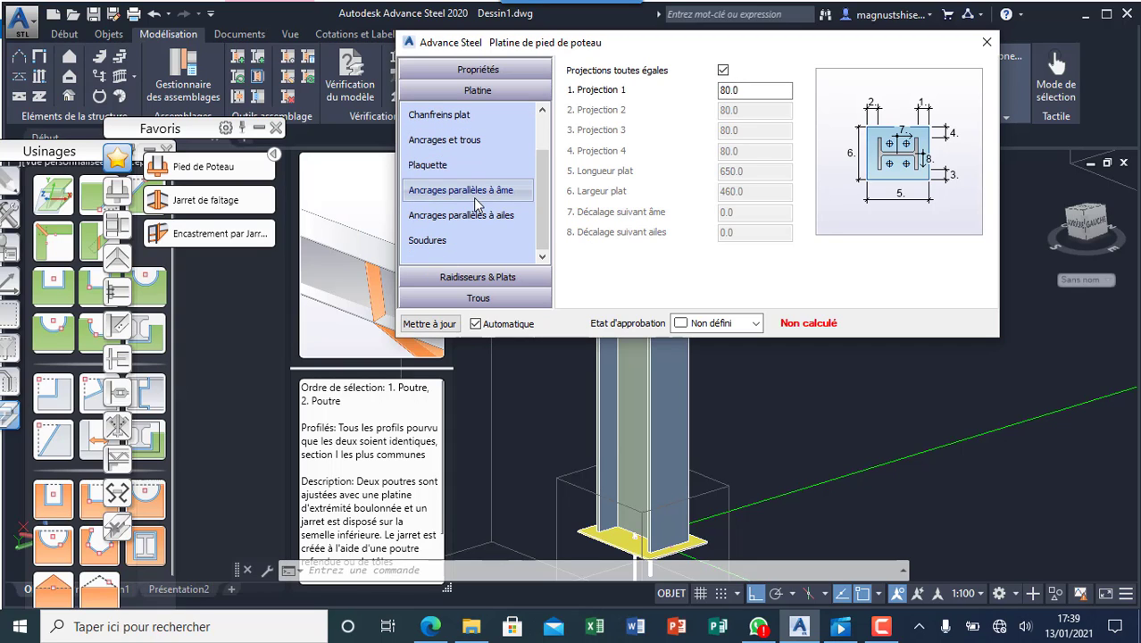
{"action": "left_click", "coordinate": [480, 193]}
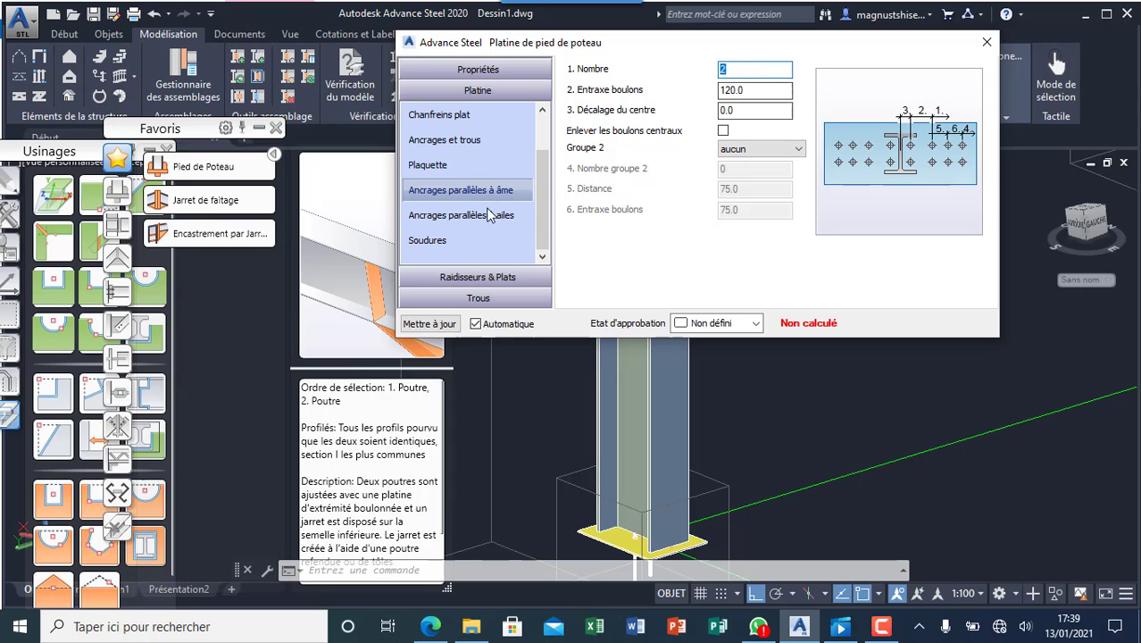
{"action": "left_click", "coordinate": [490, 214]}
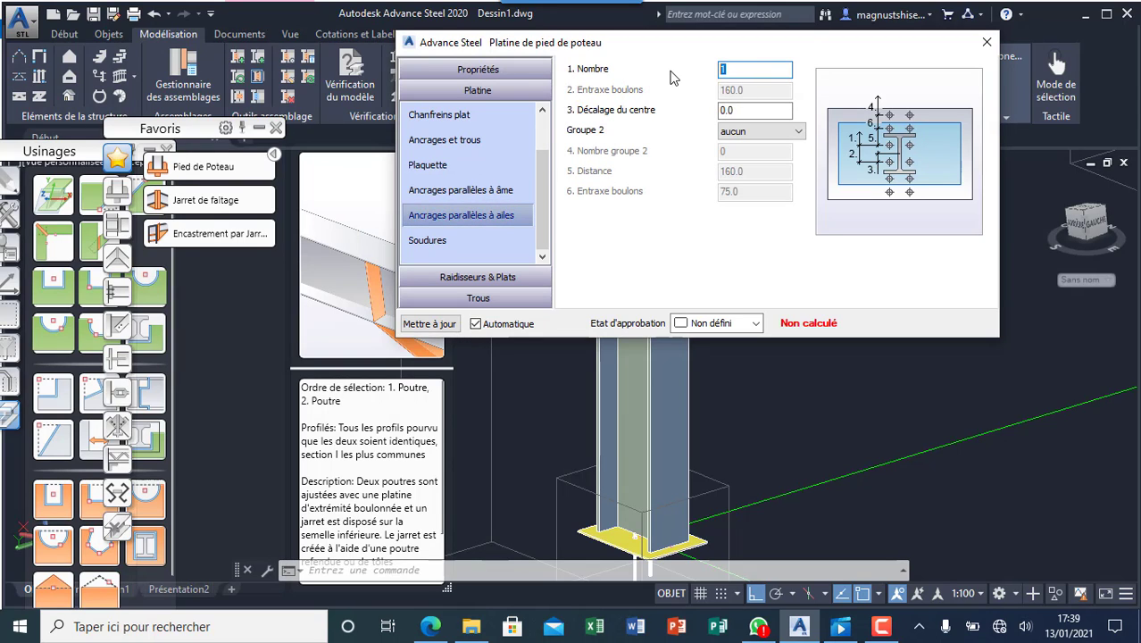
{"action": "key", "text": "Tab"}
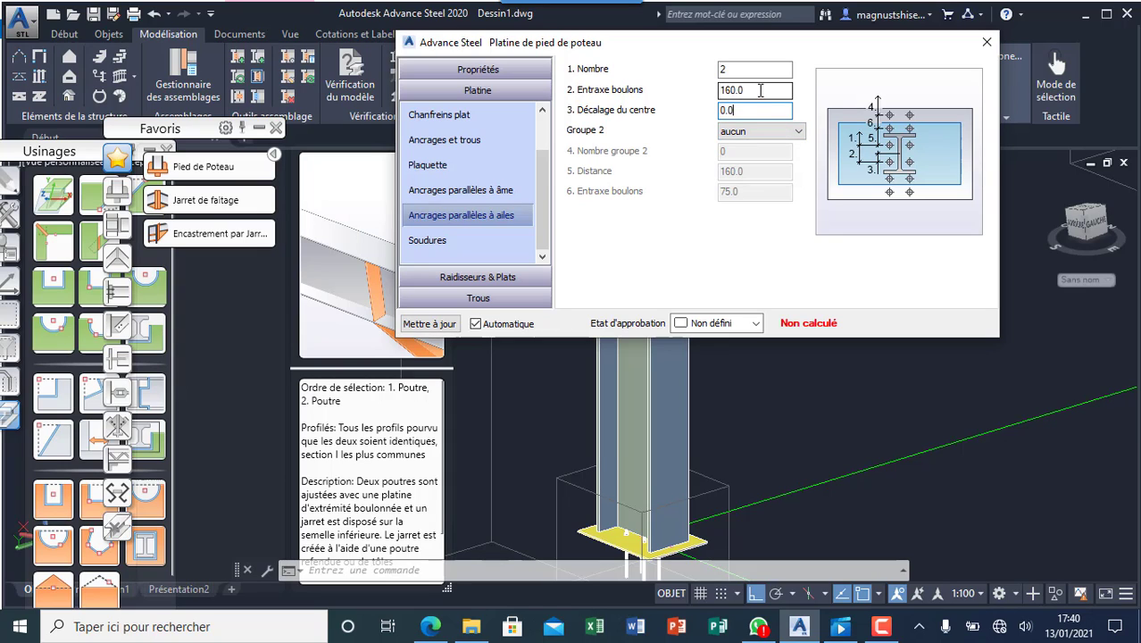
{"action": "left_click_drag", "start_coordinate": [759, 90], "coordinate": [677, 83]}
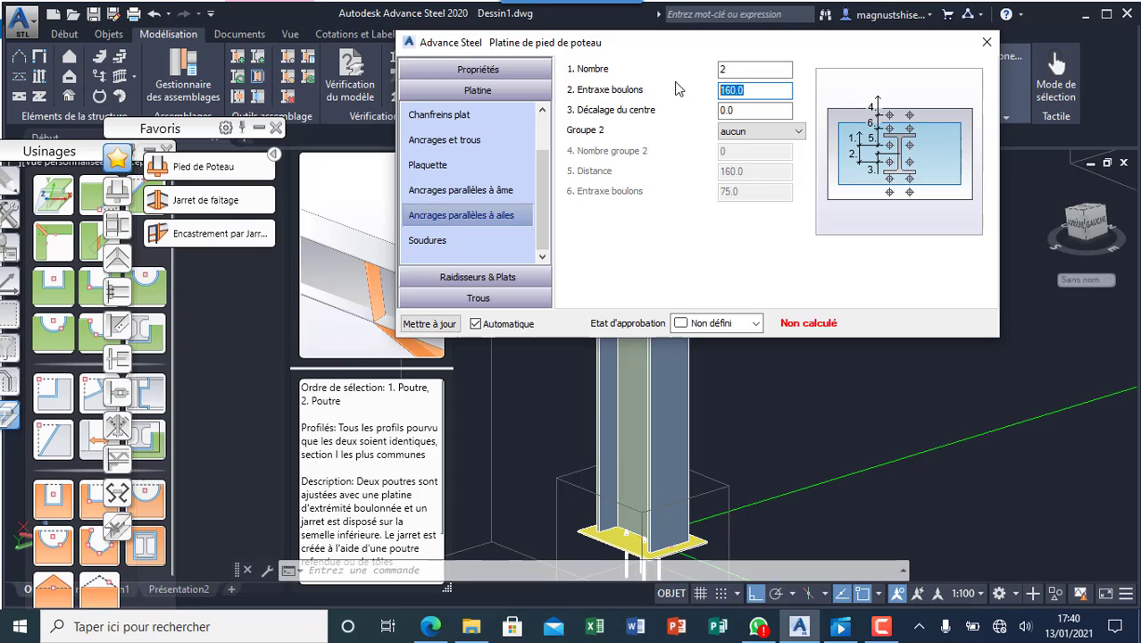
{"action": "type", "text": "300"}
{"action": "left_click", "coordinate": [741, 73]}
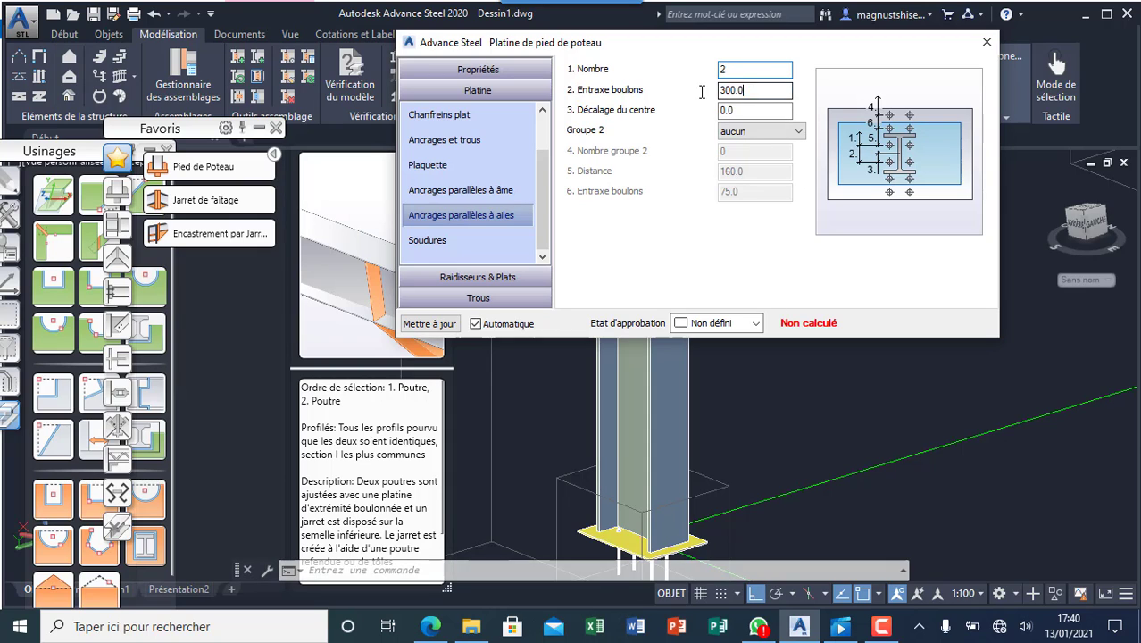
- Try bolt spacings of 400 and 450 for the anchors parallel to the flanges
{"action": "key", "text": "Tab"}
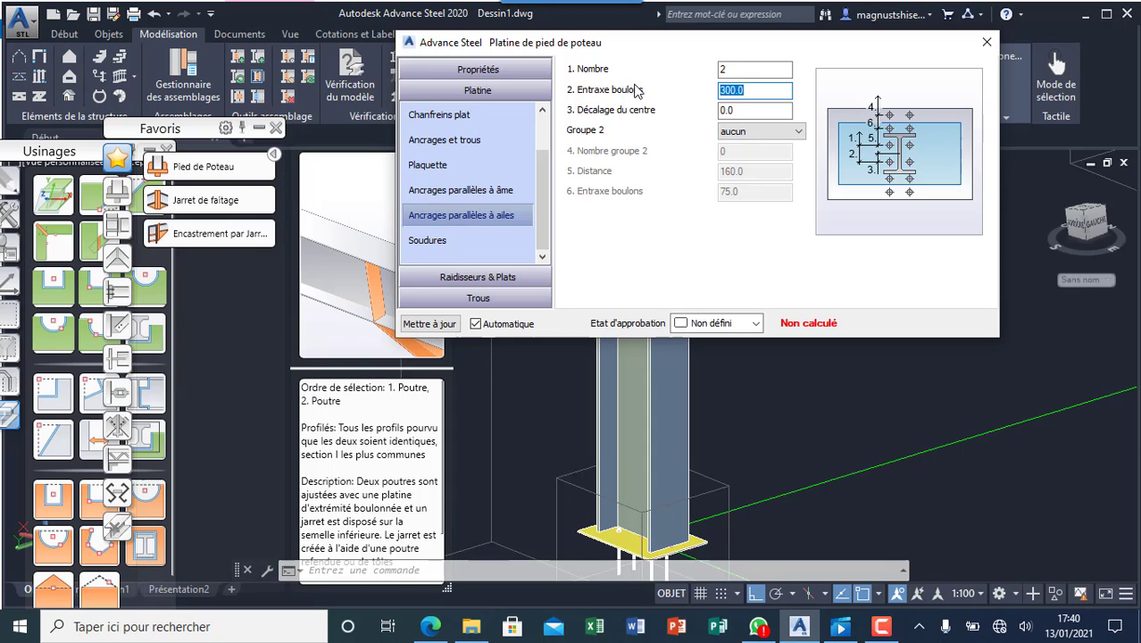
{"action": "type", "text": "40"}
{"action": "left_click", "coordinate": [745, 68]}
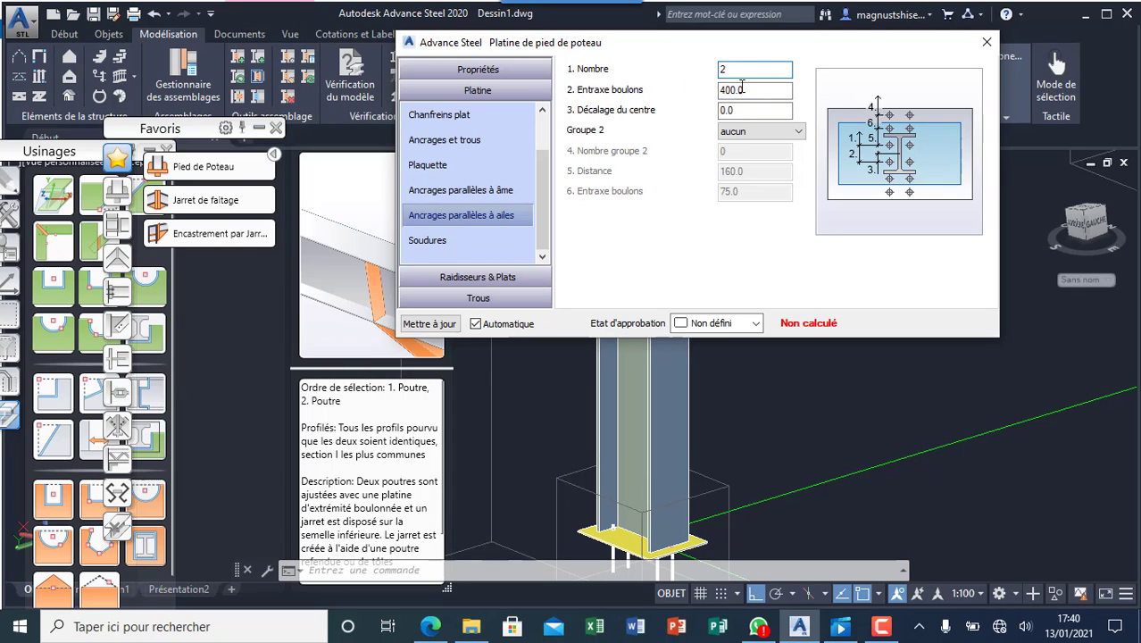
{"action": "left_click", "coordinate": [741, 87]}
{"action": "type", "text": "45"}
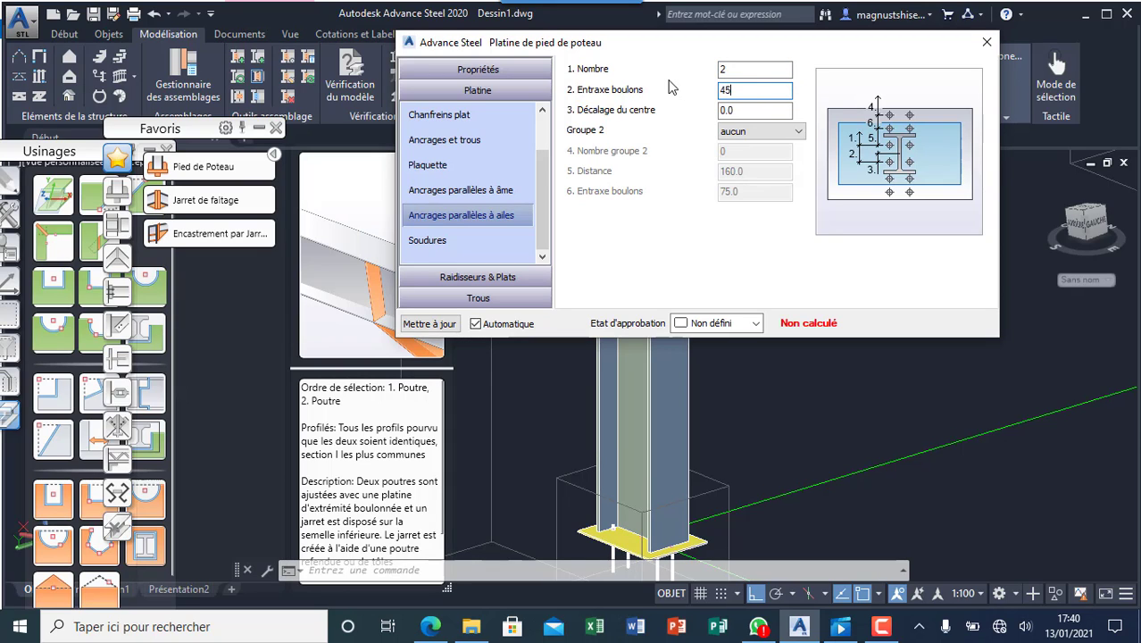
{"action": "type", "text": "0"}
{"action": "left_click", "coordinate": [739, 71]}
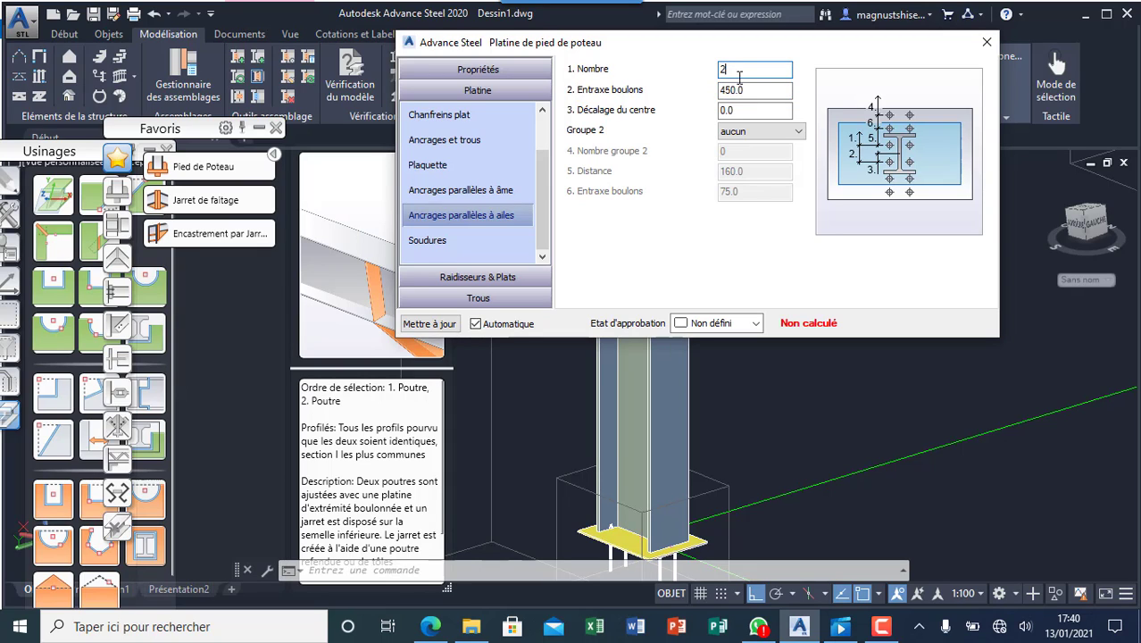
- Widen the bolt spacing of the anchors parallel to the flanges to 500, then 550
{"action": "left_click", "coordinate": [741, 89]}
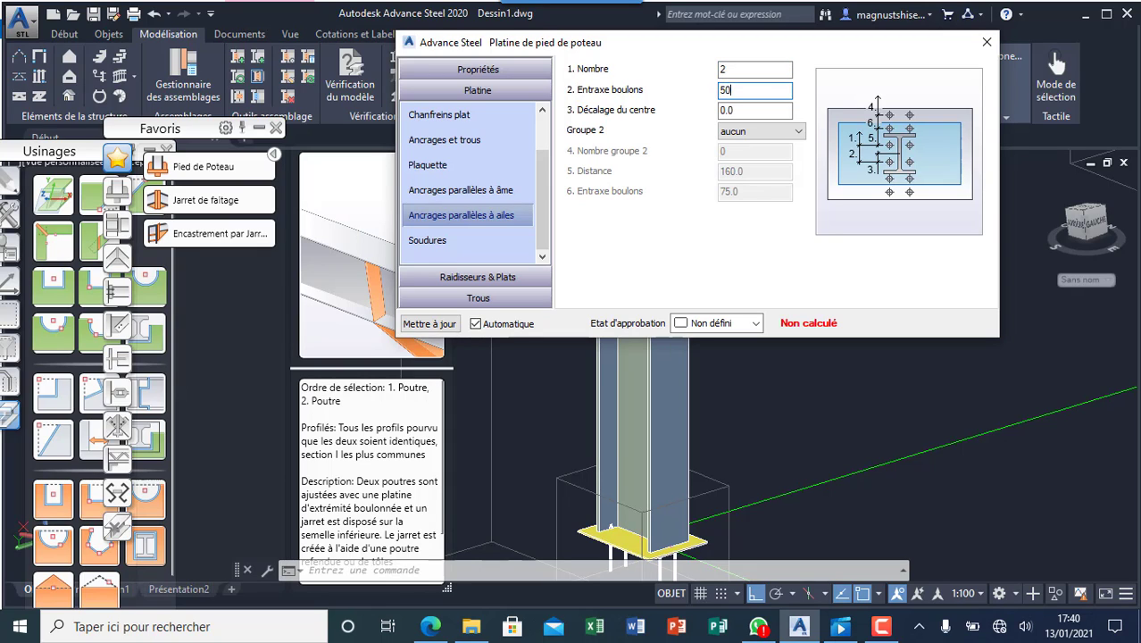
{"action": "type", "text": "500"}
{"action": "left_click", "coordinate": [719, 76]}
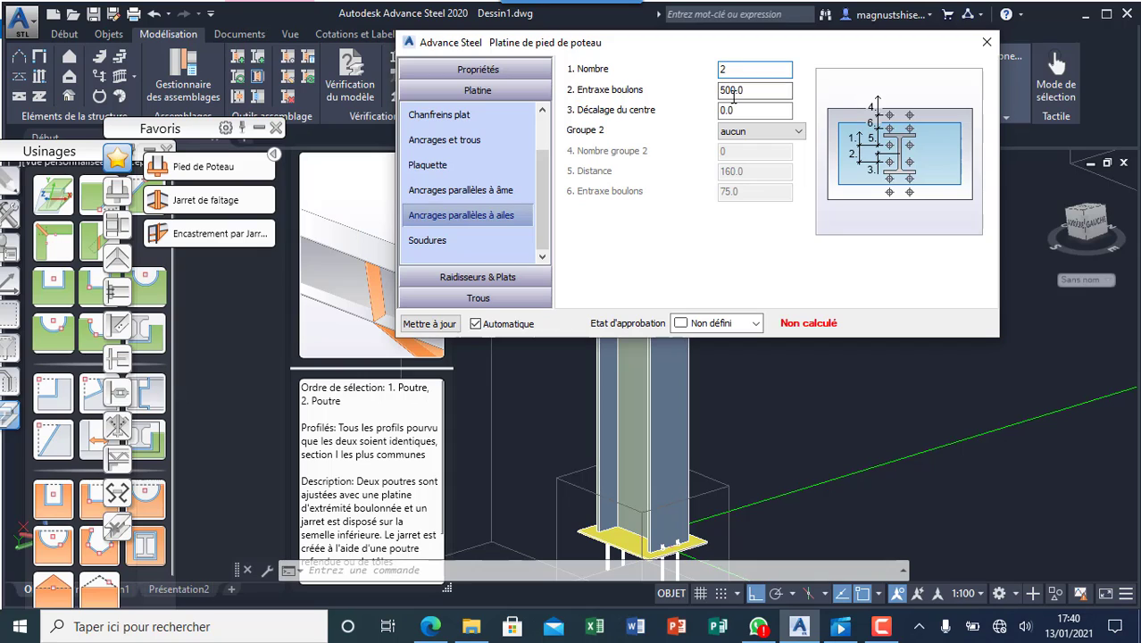
{"action": "left_click", "coordinate": [734, 91]}
{"action": "left_click", "coordinate": [736, 75]}
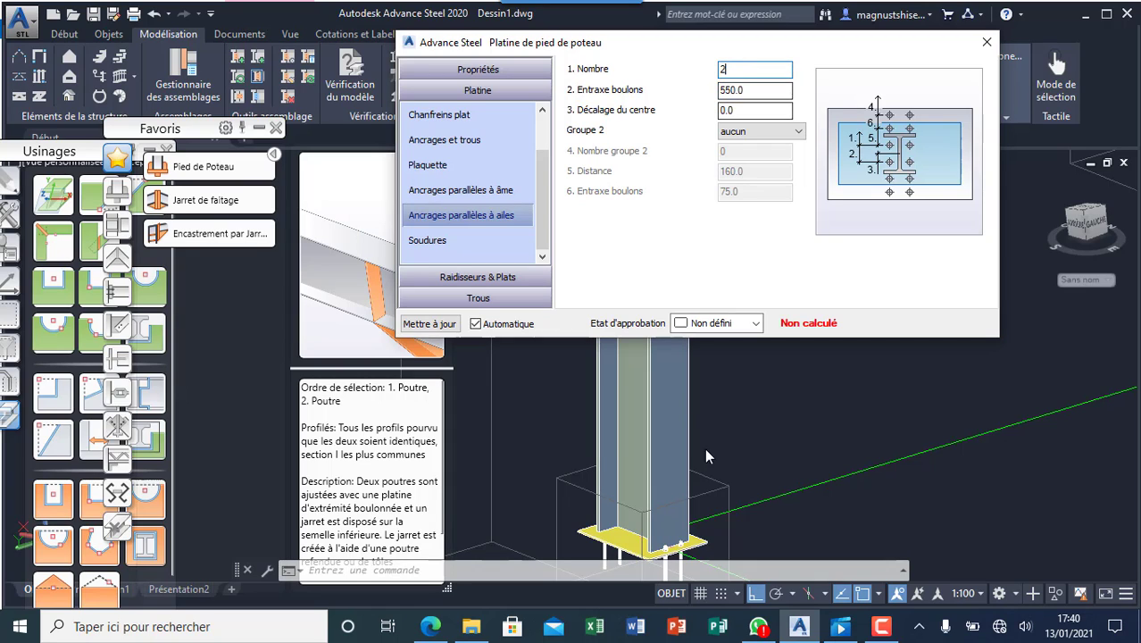
- Try bolt spacings of 250 and 300 for the anchors parallel to the web (Ancrages parallèles à âme)
{"action": "left_click", "coordinate": [460, 166]}
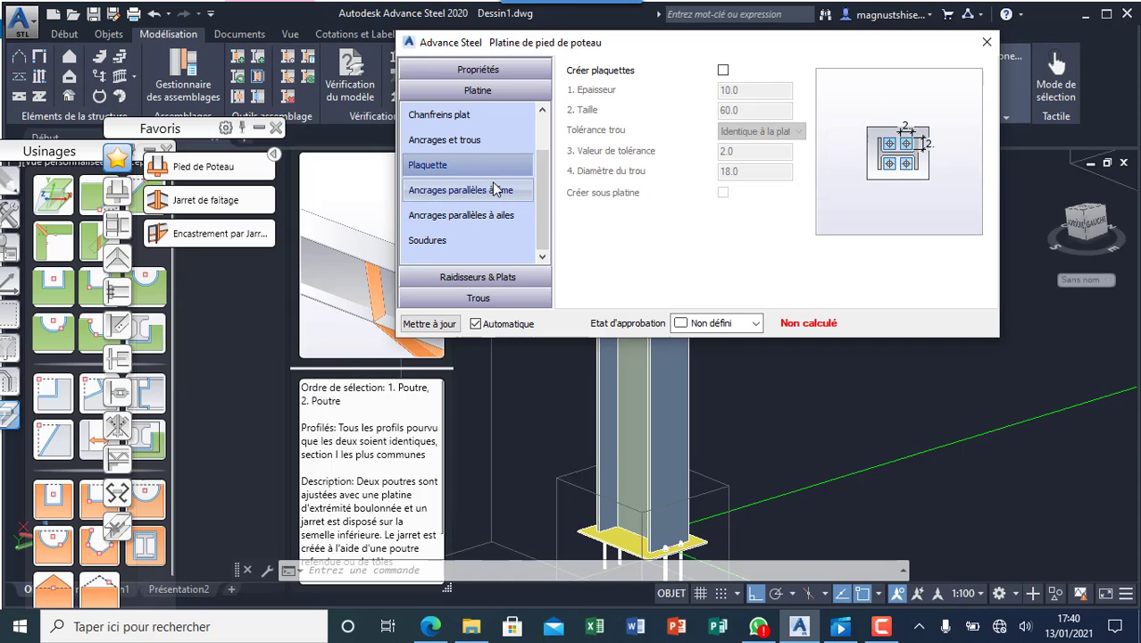
{"action": "left_click", "coordinate": [500, 191]}
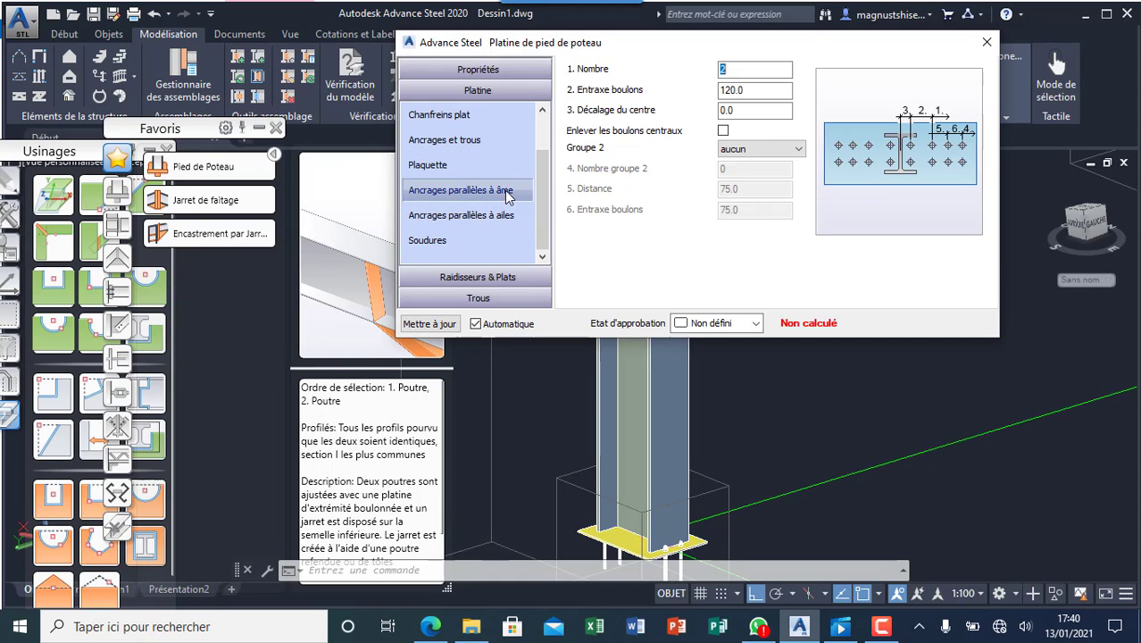
{"action": "left_click", "coordinate": [754, 89]}
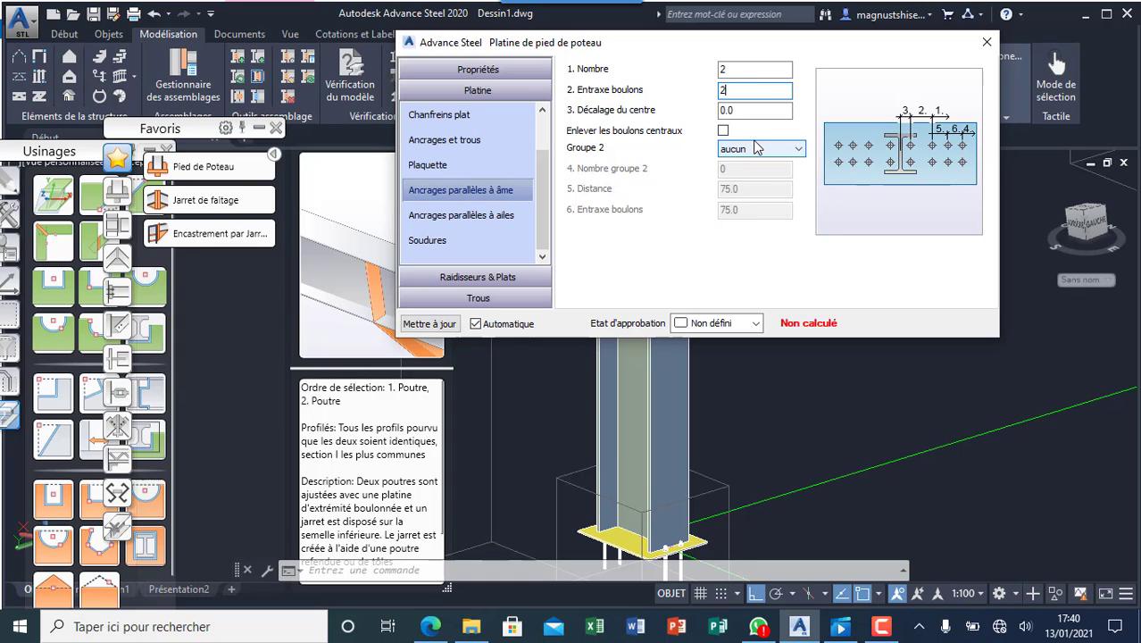
{"action": "type", "text": "250"}
{"action": "left_click", "coordinate": [750, 69]}
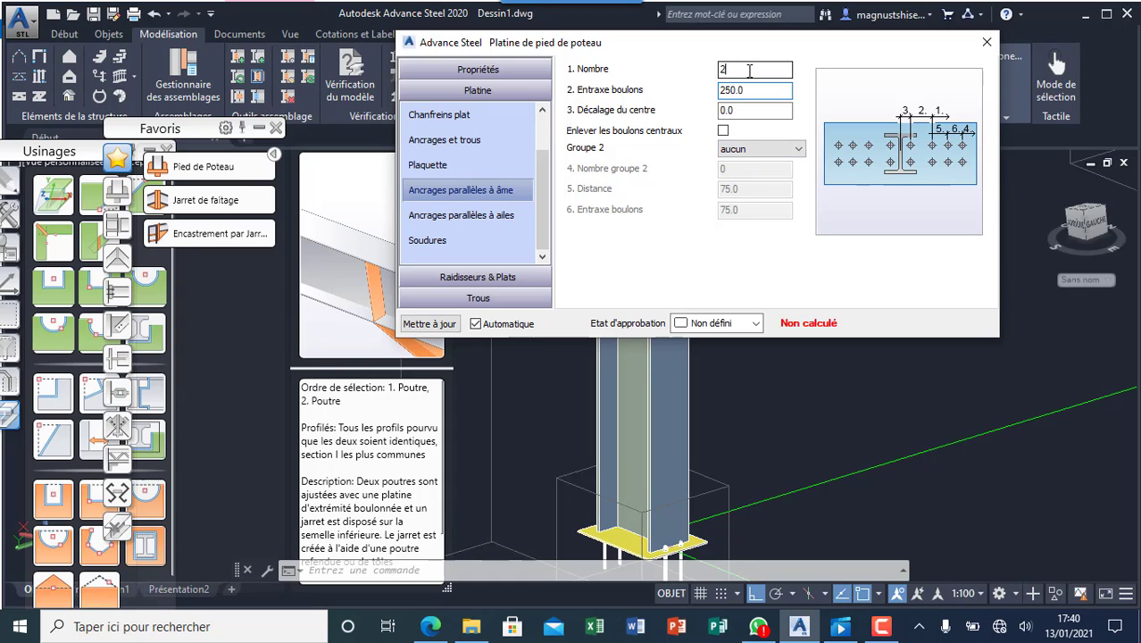
{"action": "left_click", "coordinate": [752, 90]}
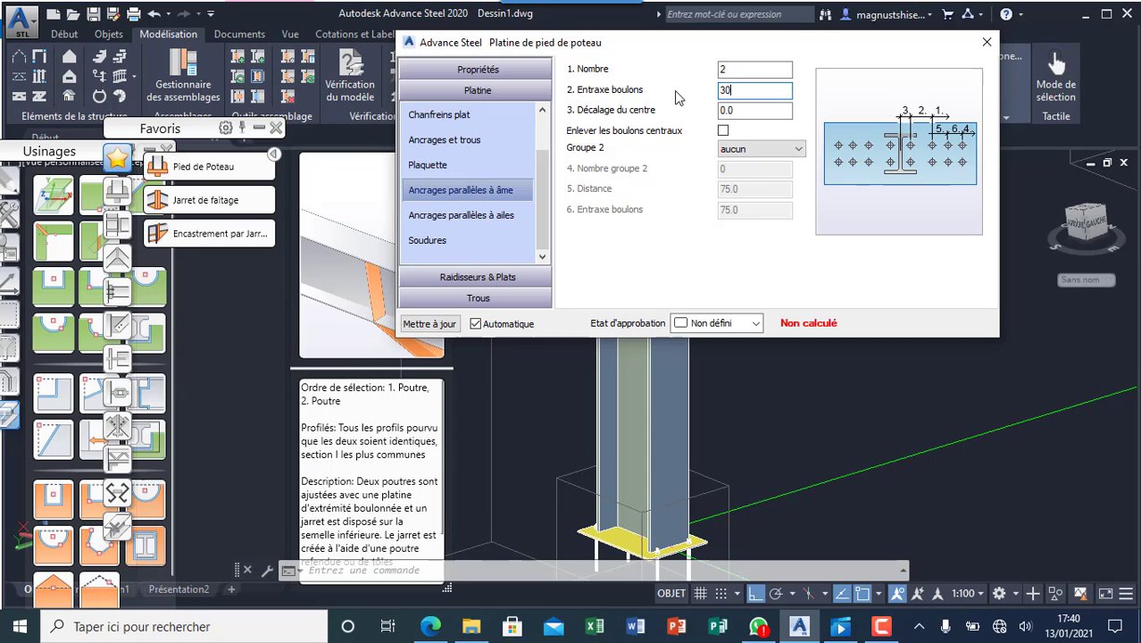
{"action": "type", "text": "300"}
{"action": "left_click", "coordinate": [728, 71]}
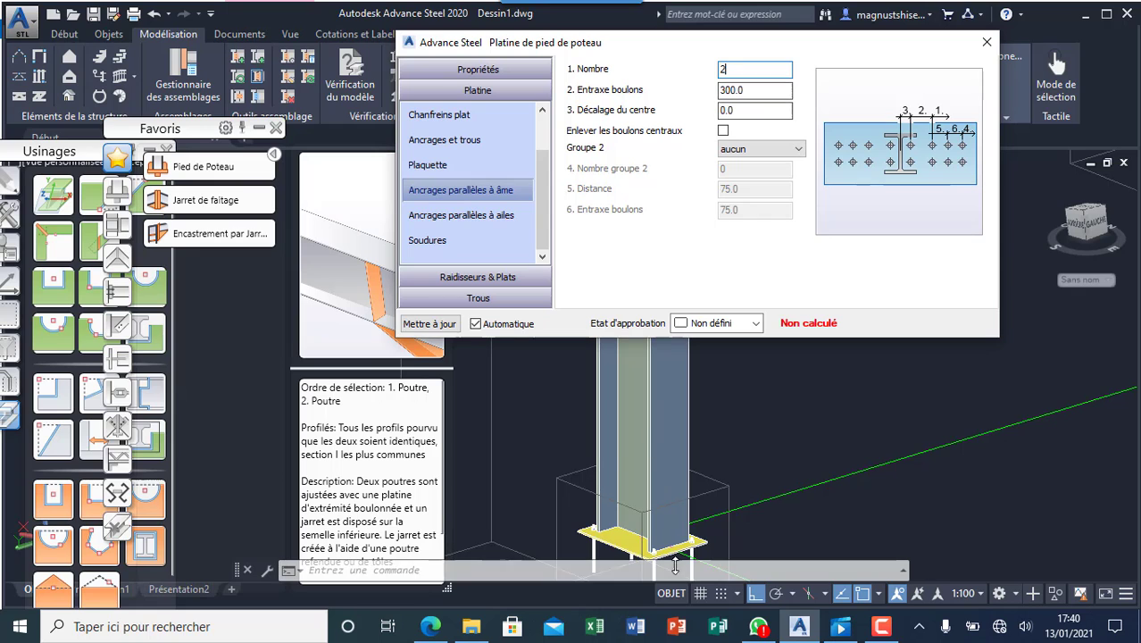
- Set the bolt spacing of the anchors parallel to the web to 350
{"action": "scroll", "coordinate": [625, 446], "scroll_direction": "down", "scroll_amount": 6}
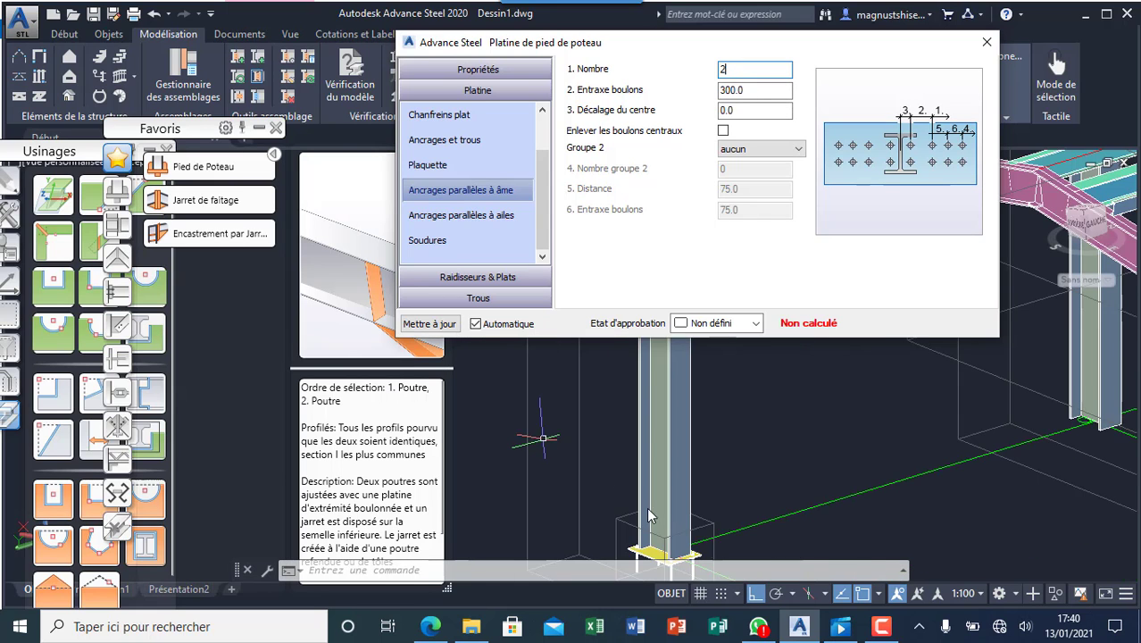
{"action": "scroll", "coordinate": [598, 482], "scroll_direction": "up", "scroll_amount": 8}
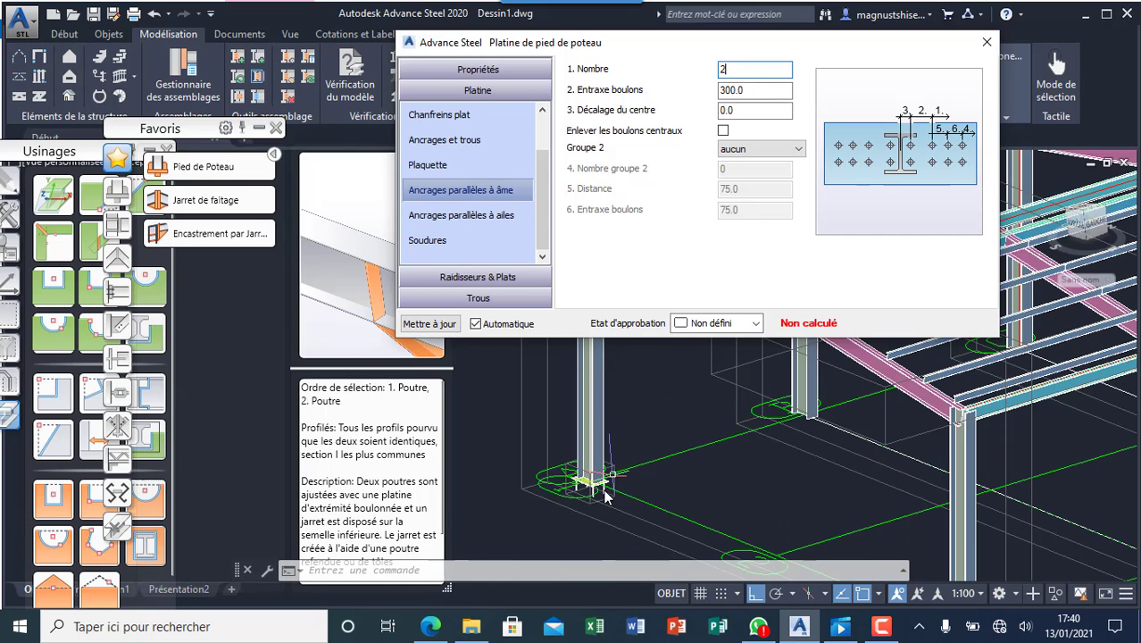
{"action": "scroll", "coordinate": [546, 516], "scroll_direction": "up", "scroll_amount": 2}
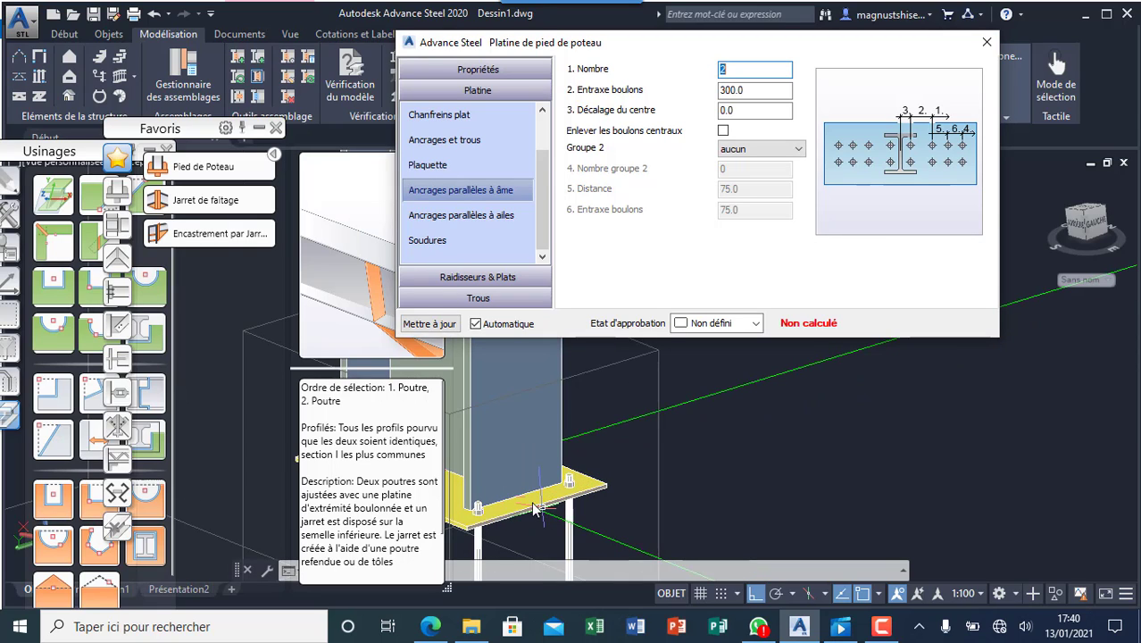
{"action": "key", "text": "Tab"}
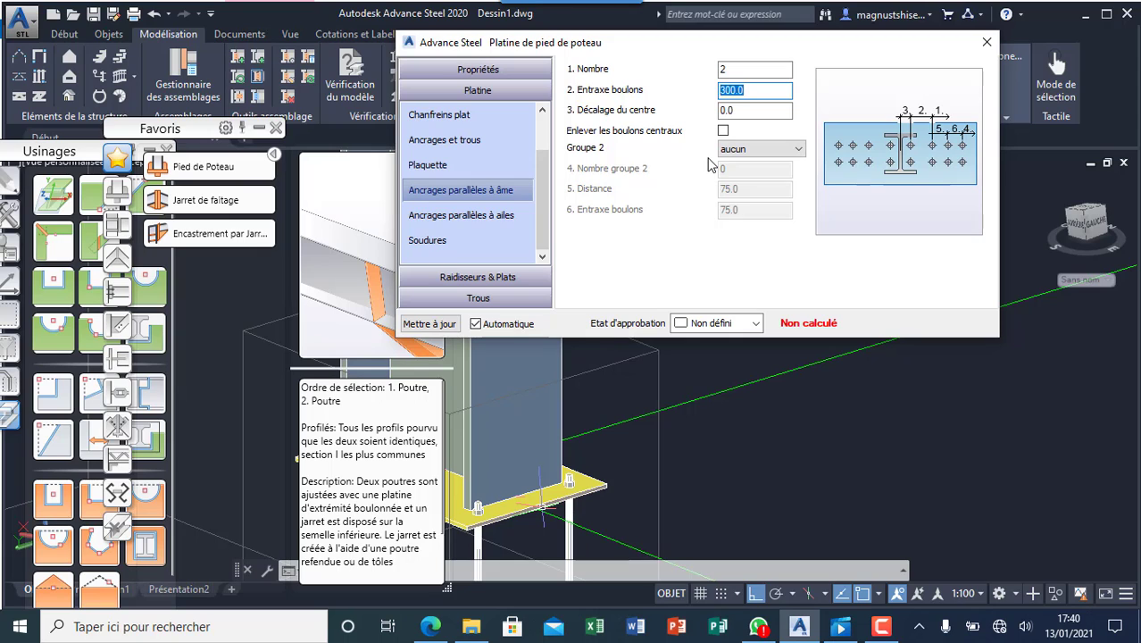
{"action": "left_click", "coordinate": [743, 70]}
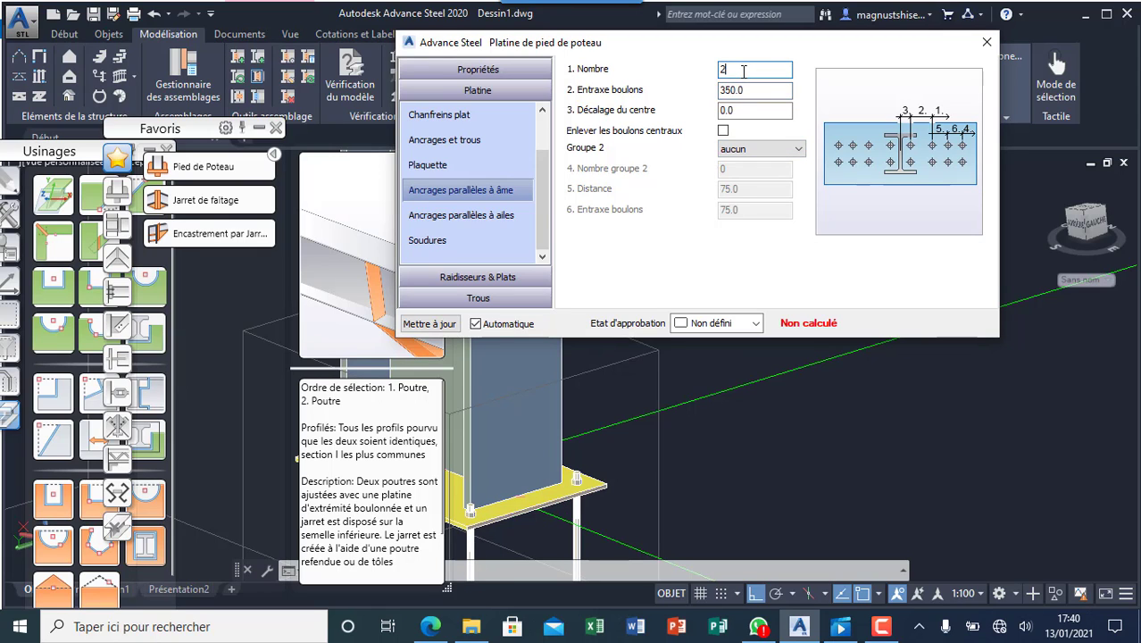
{"action": "scroll", "coordinate": [629, 460], "scroll_direction": "down", "scroll_amount": 5}
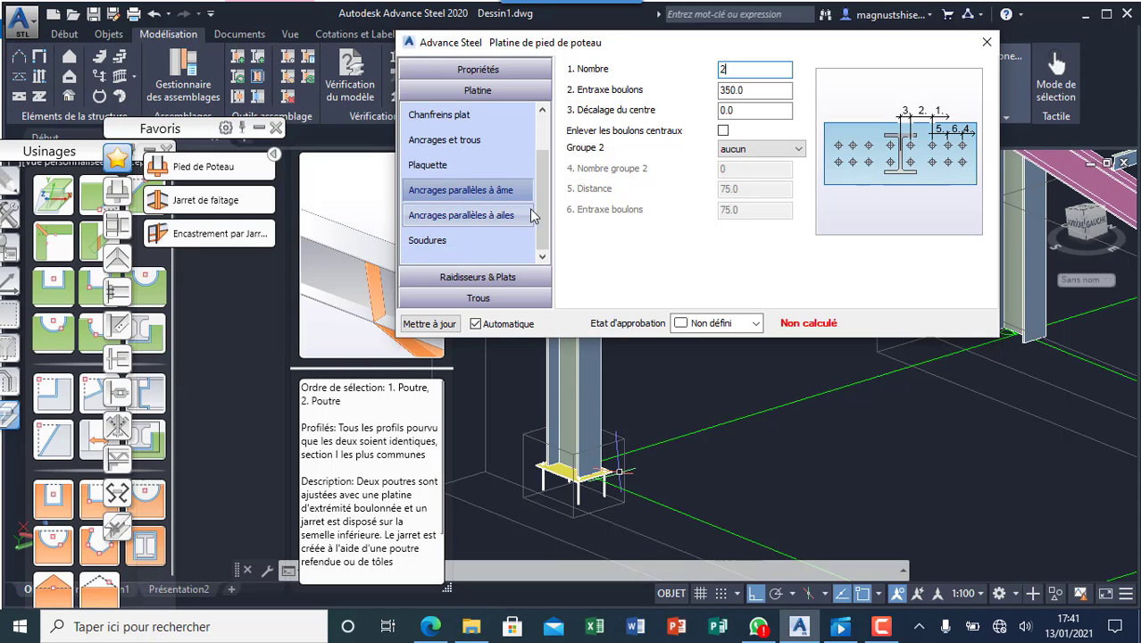
- Review the base plate's hole, stiffener and shear key (Bêche) options, then close the connection's settings
{"action": "left_click", "coordinate": [484, 298]}
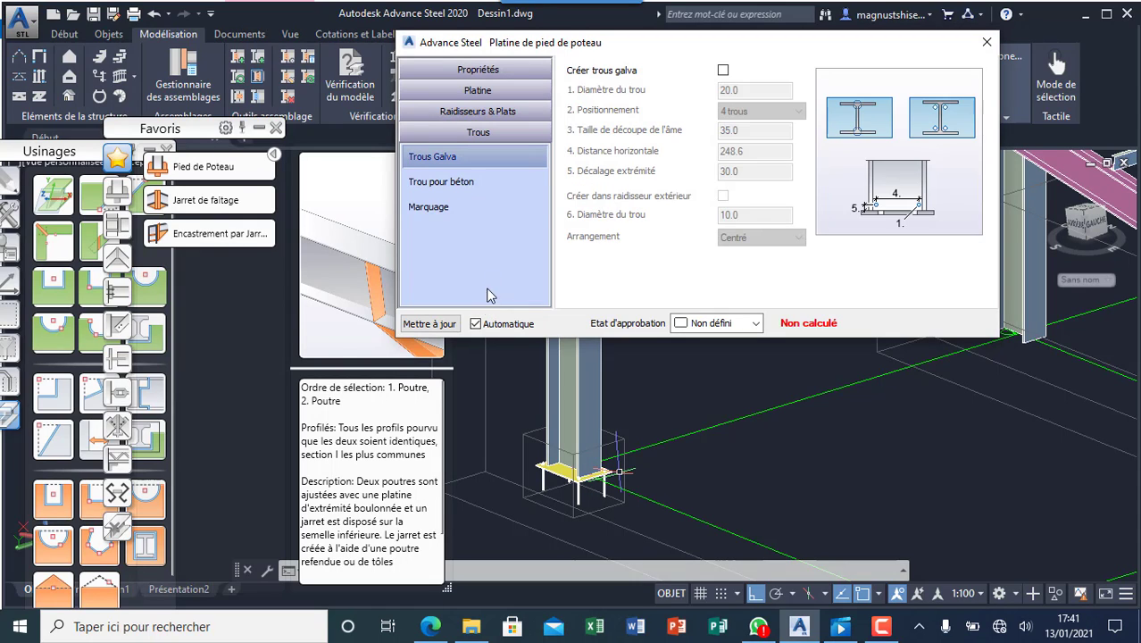
{"action": "left_click", "coordinate": [489, 111]}
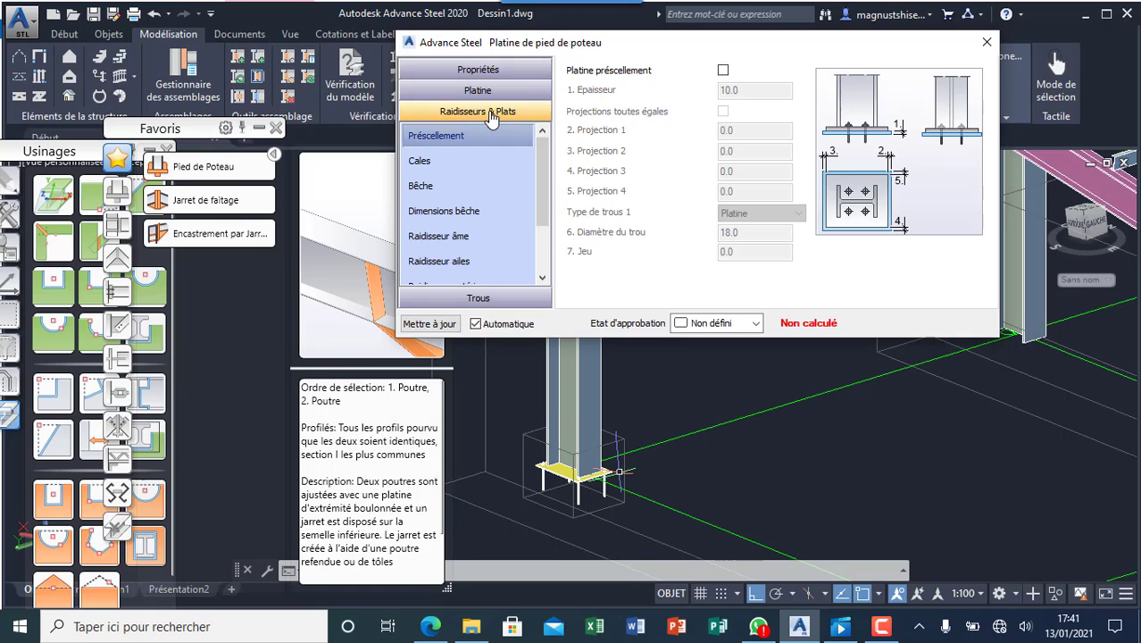
{"action": "scroll", "coordinate": [509, 169], "scroll_direction": "down", "scroll_amount": 1}
{"action": "scroll", "coordinate": [487, 183], "scroll_direction": "up", "scroll_amount": 1}
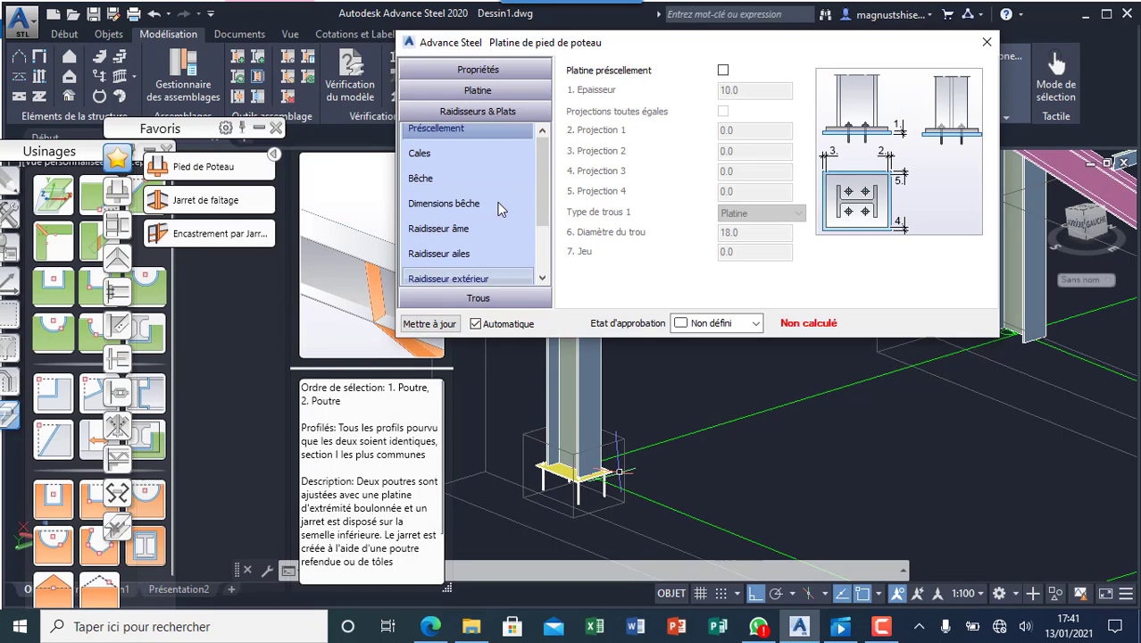
{"action": "left_click", "coordinate": [473, 193]}
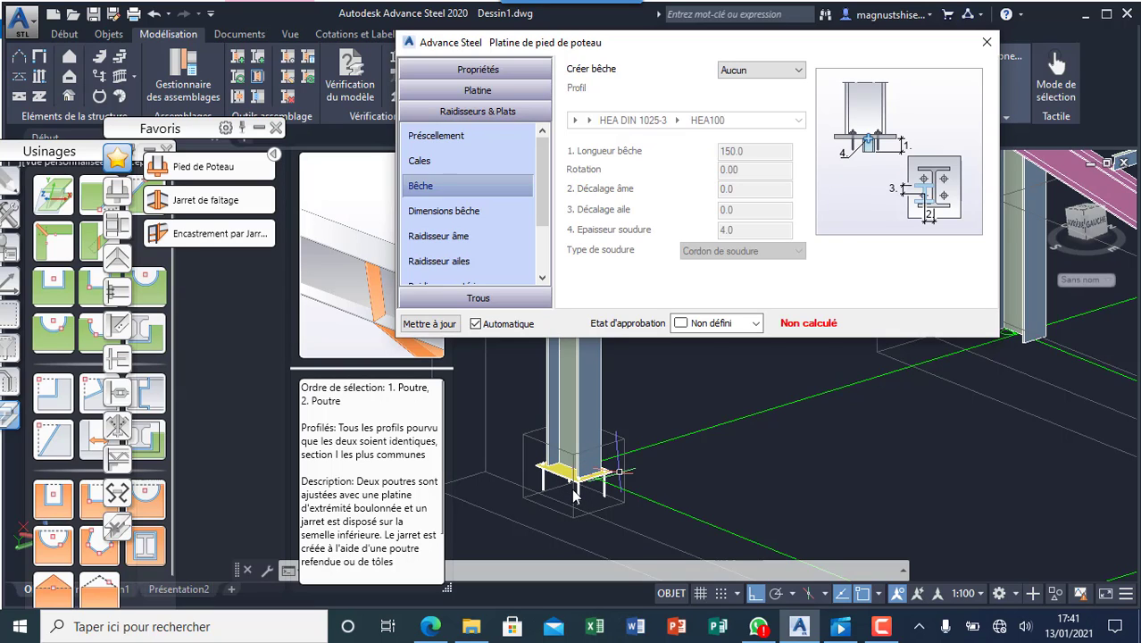
{"action": "left_click", "coordinate": [986, 43]}
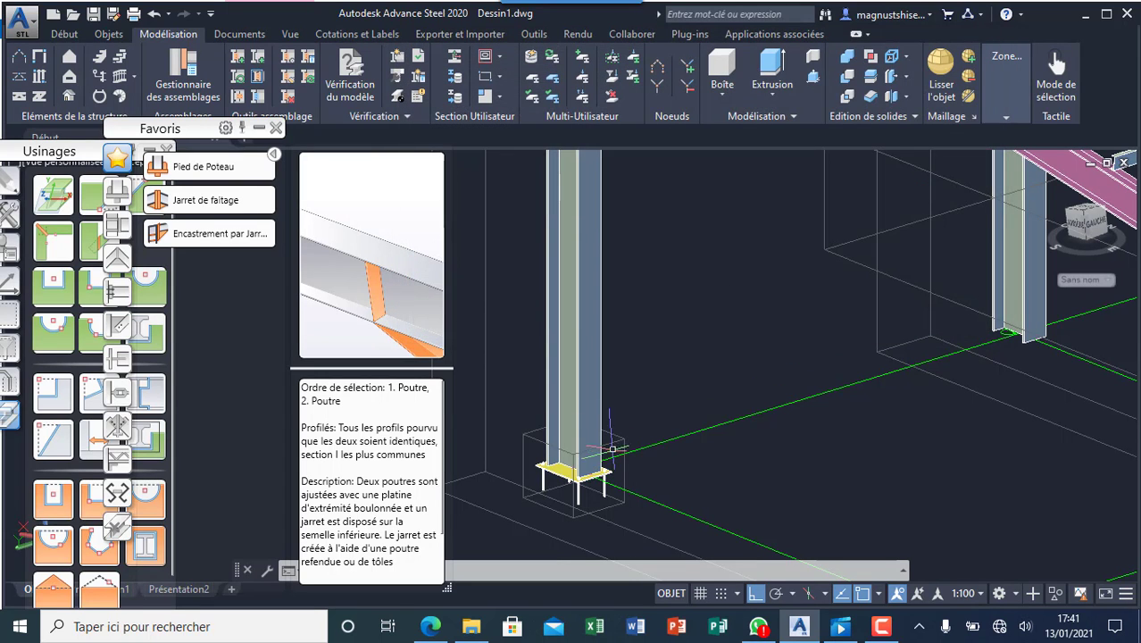
- Propagate the corner column's base plate connection to the hall's other columns (Propager l'assemblage)
{"action": "left_click", "coordinate": [584, 449]}
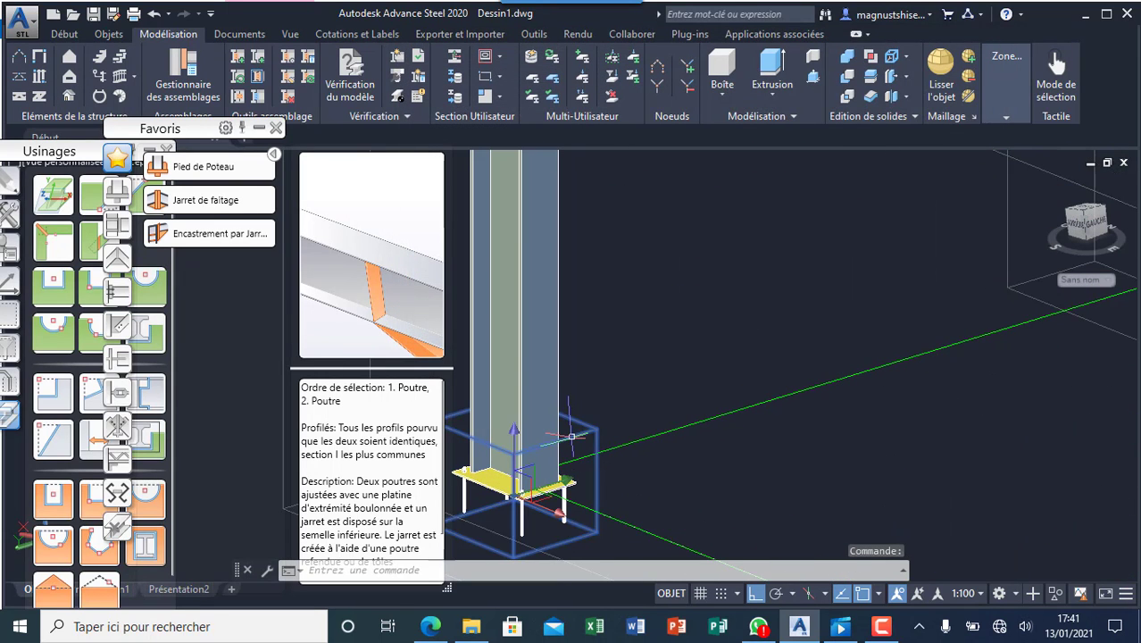
{"action": "right_click", "coordinate": [576, 445]}
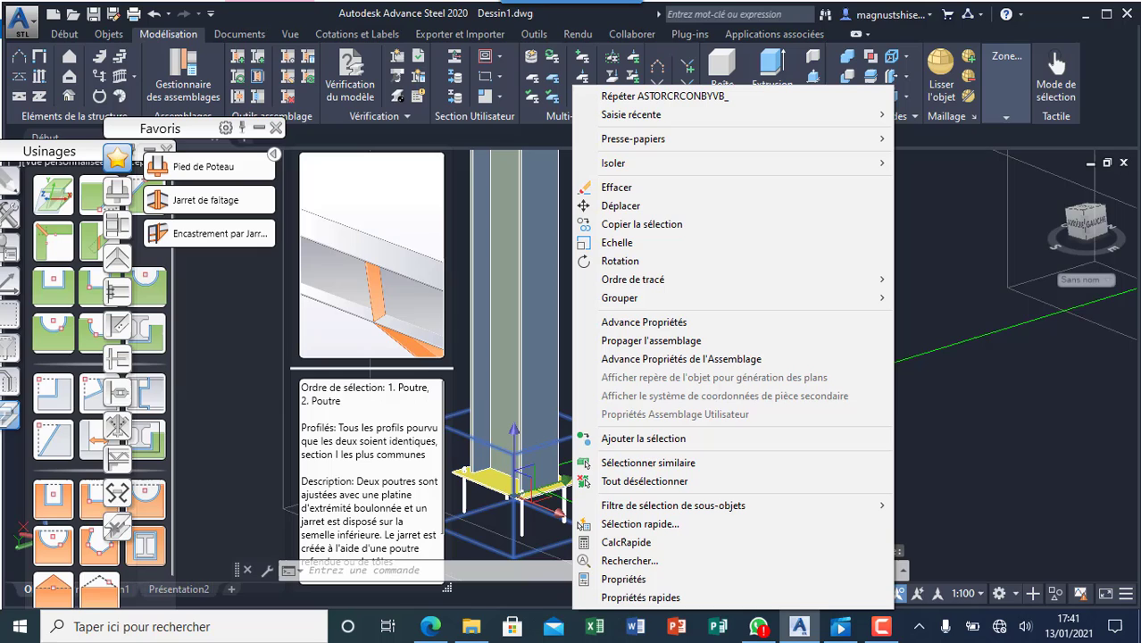
{"action": "left_click", "coordinate": [656, 345]}
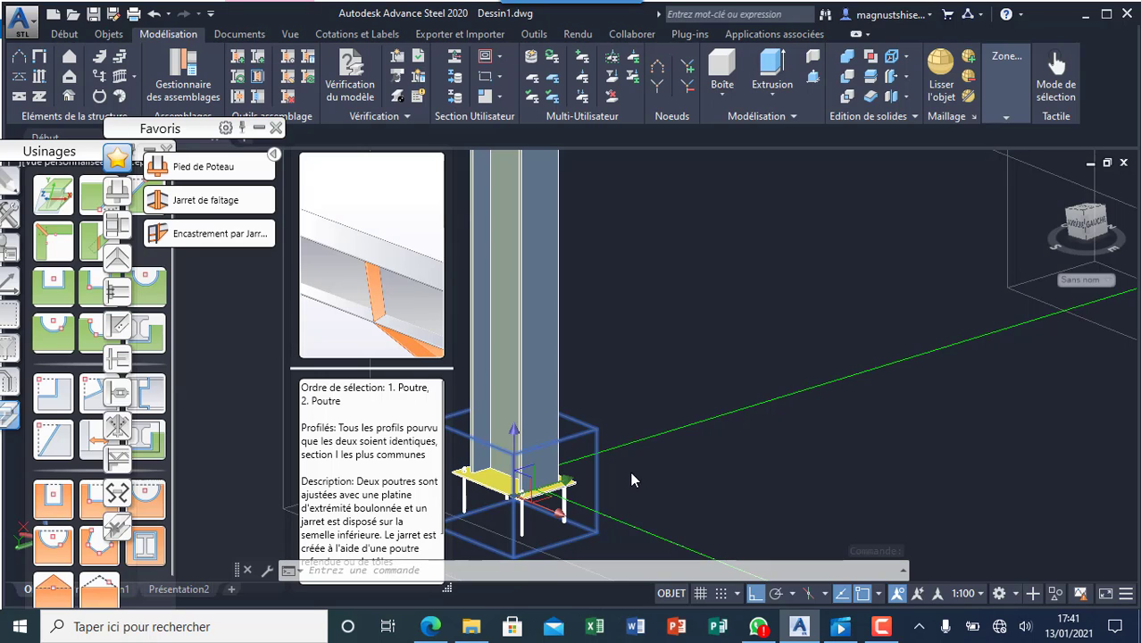
- Examine the base plates at the feet of the columns around the hall
{"action": "scroll", "coordinate": [614, 412], "scroll_direction": "down", "scroll_amount": 5}
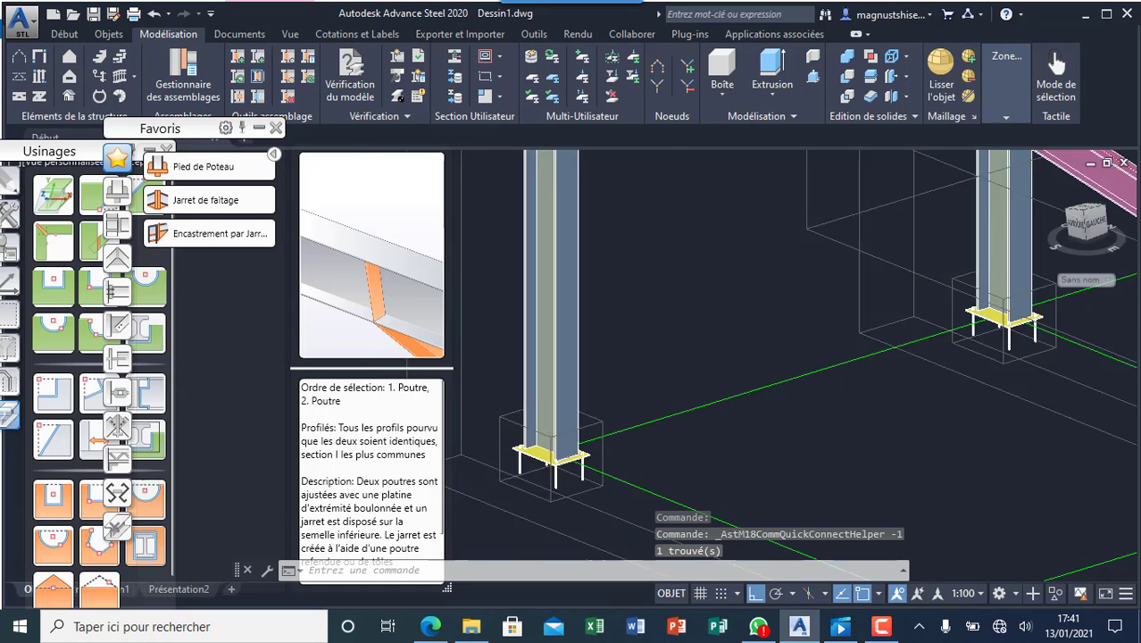
{"action": "scroll", "coordinate": [808, 505], "scroll_direction": "up", "scroll_amount": 3}
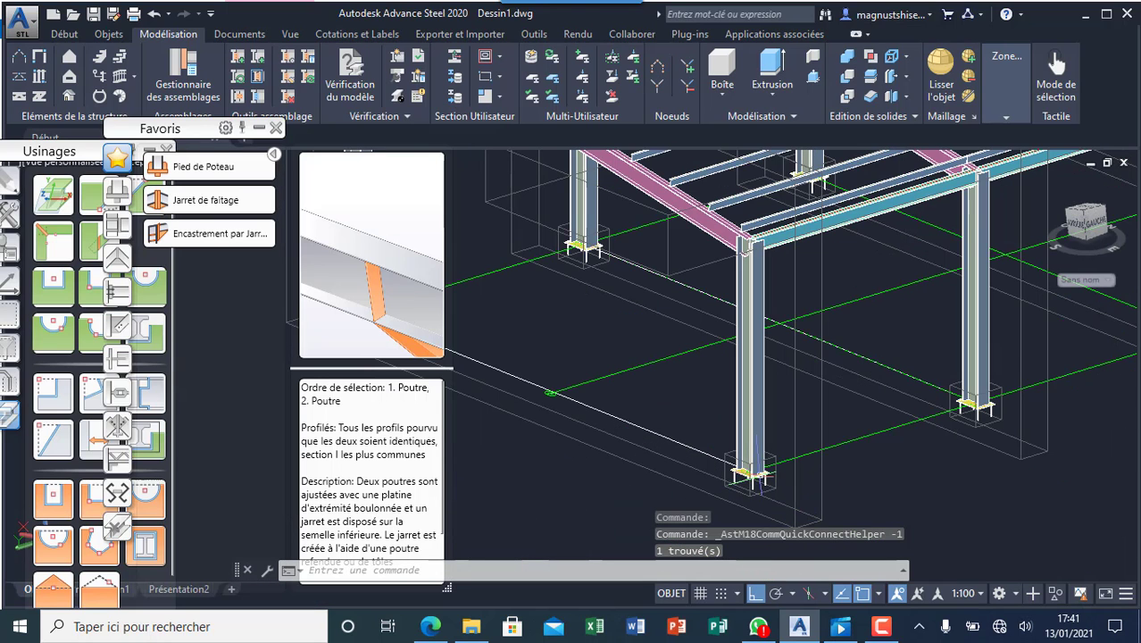
{"action": "scroll", "coordinate": [751, 452], "scroll_direction": "up", "scroll_amount": 3}
{"action": "scroll", "coordinate": [751, 454], "scroll_direction": "down", "scroll_amount": 6}
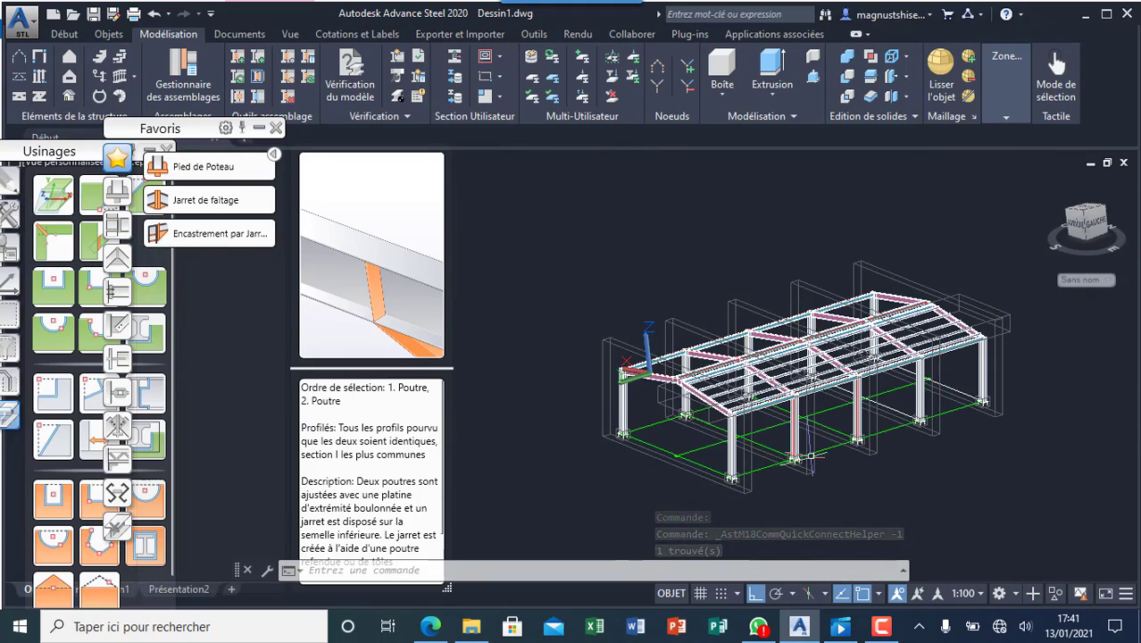
{"action": "scroll", "coordinate": [821, 446], "scroll_direction": "up", "scroll_amount": 2}
{"action": "scroll", "coordinate": [741, 446], "scroll_direction": "up", "scroll_amount": 4}
{"action": "scroll", "coordinate": [755, 451], "scroll_direction": "down", "scroll_amount": 6}
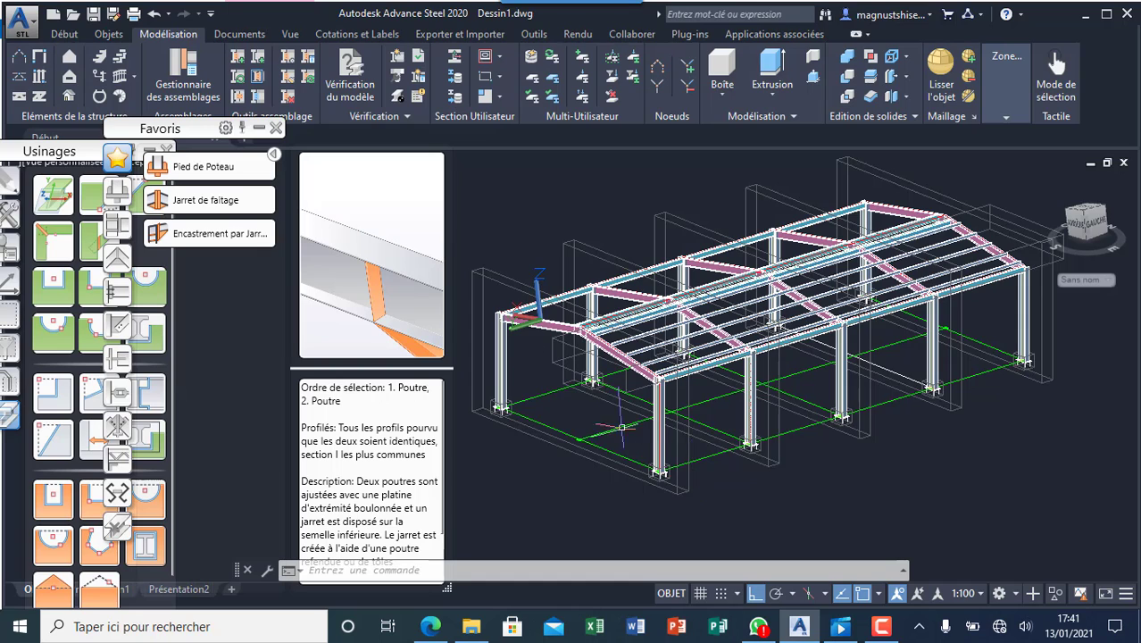
{"action": "scroll", "coordinate": [689, 449], "scroll_direction": "down", "scroll_amount": 2}
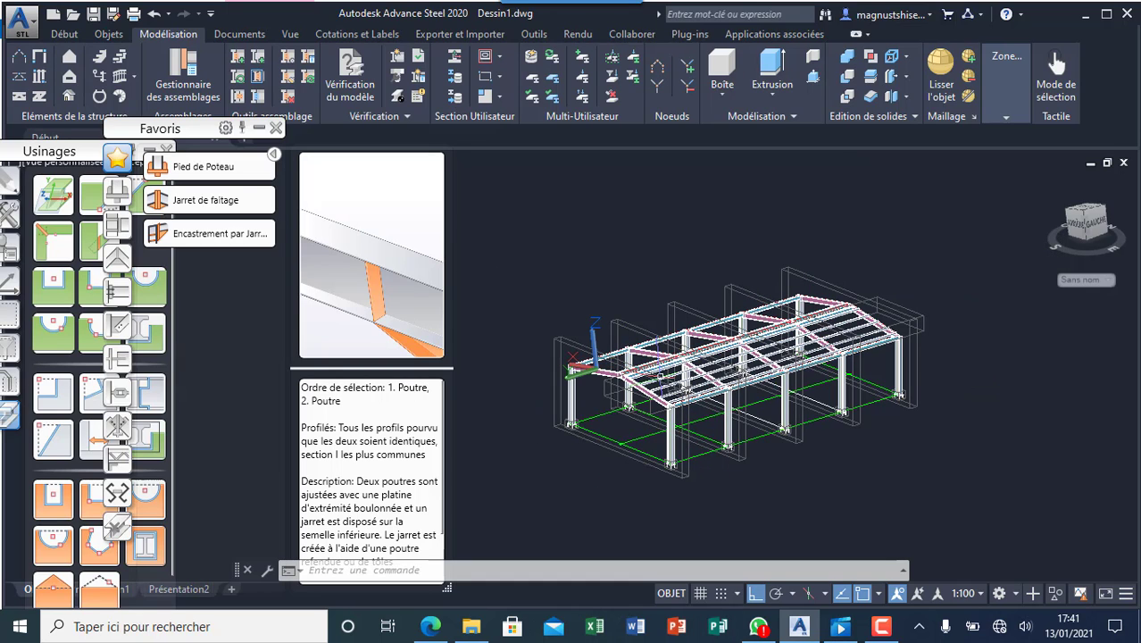
- Create a bolted haunch connection (Encastrement par Jarret boulonné sur aile) between the end frame's corner column and its rafter
{"action": "scroll", "coordinate": [571, 367], "scroll_direction": "up", "scroll_amount": 4}
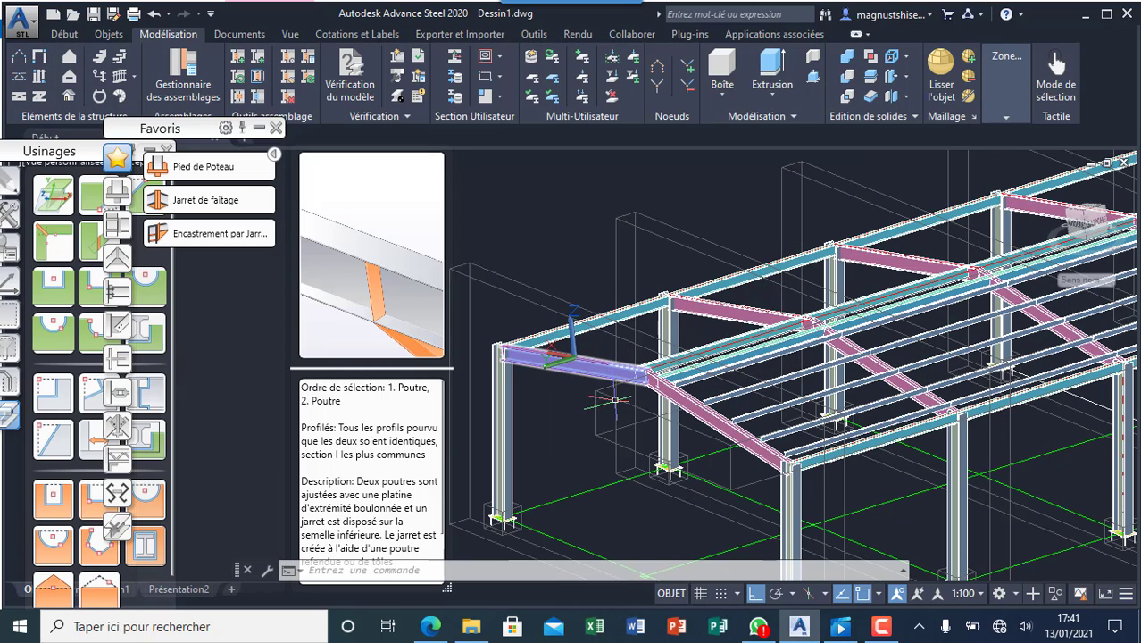
{"action": "scroll", "coordinate": [515, 361], "scroll_direction": "up", "scroll_amount": 3}
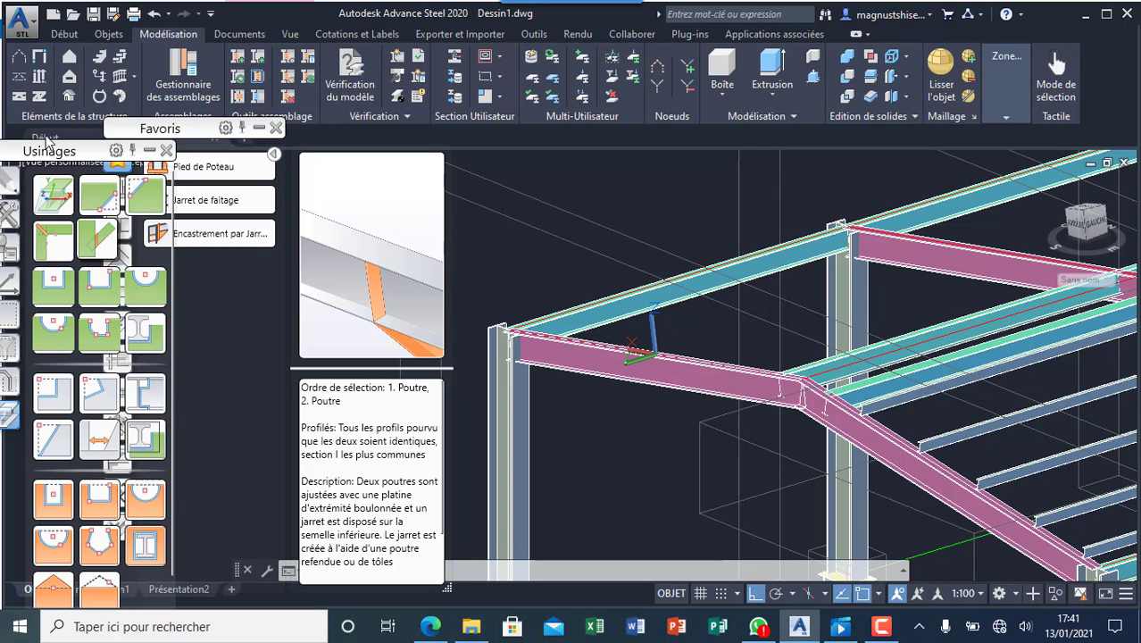
{"action": "left_click", "coordinate": [207, 233]}
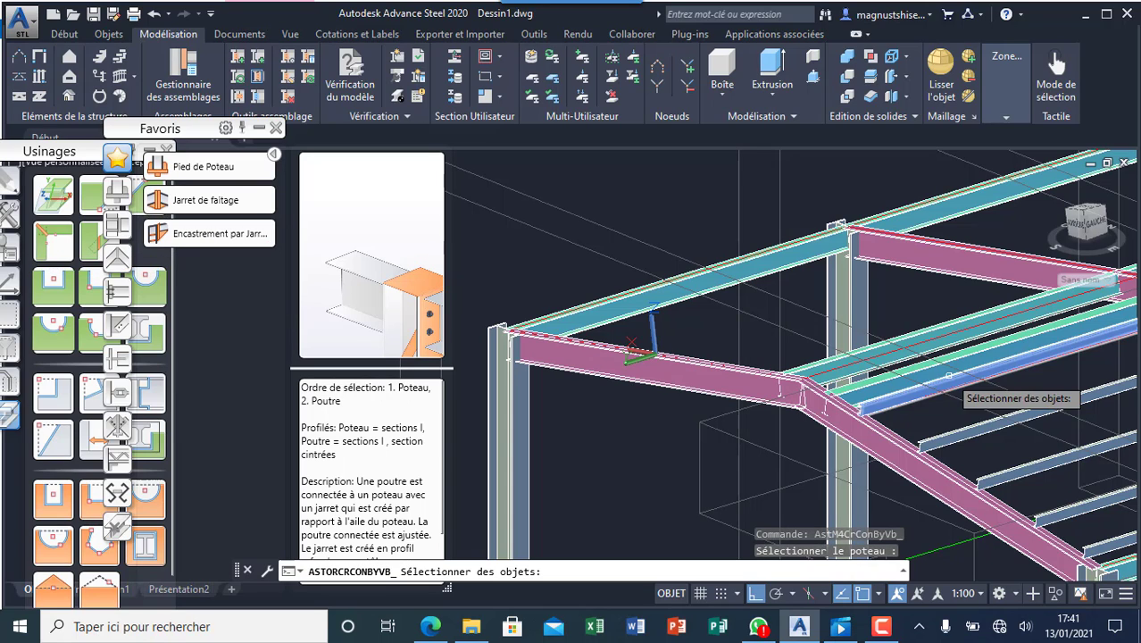
{"action": "left_click", "coordinate": [507, 434]}
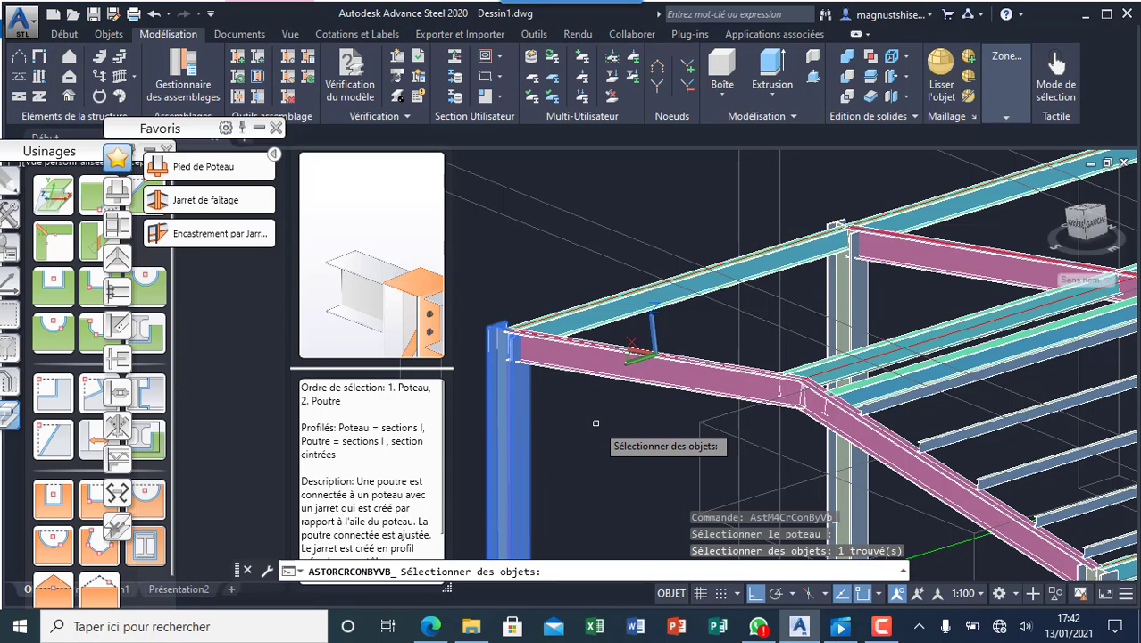
{"action": "key", "text": "Return"}
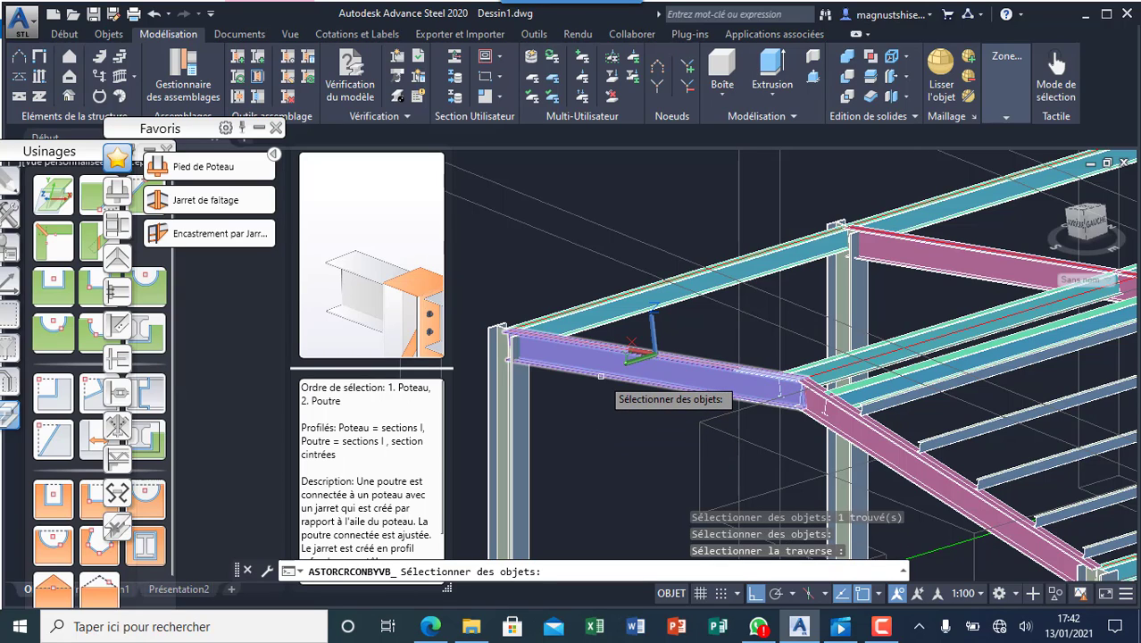
{"action": "left_click", "coordinate": [600, 376]}
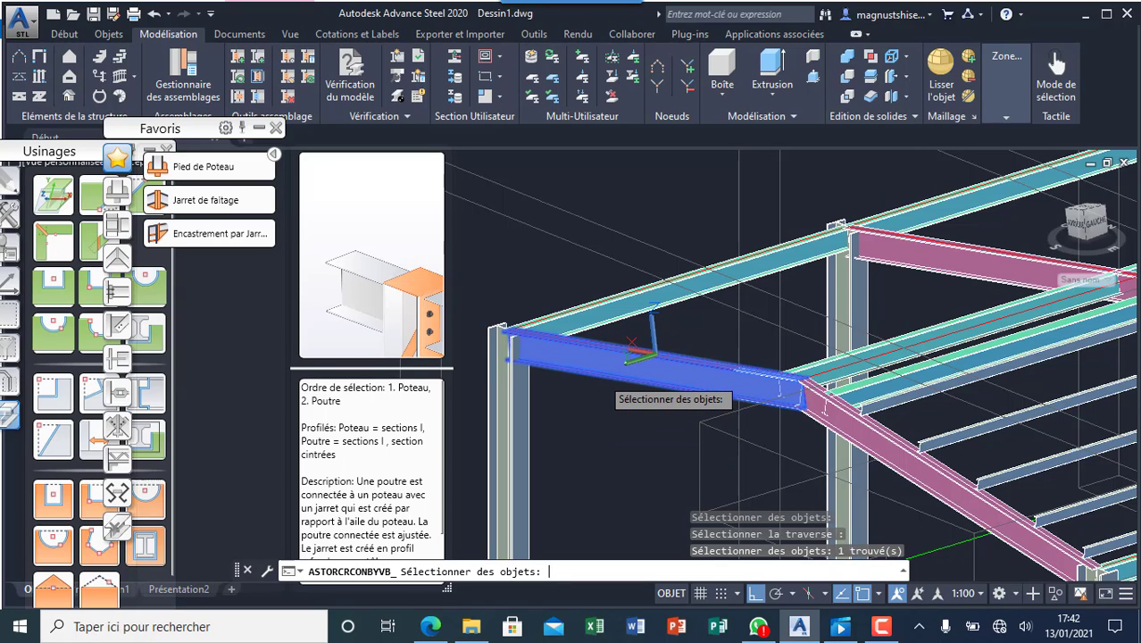
{"action": "key", "text": "Return"}
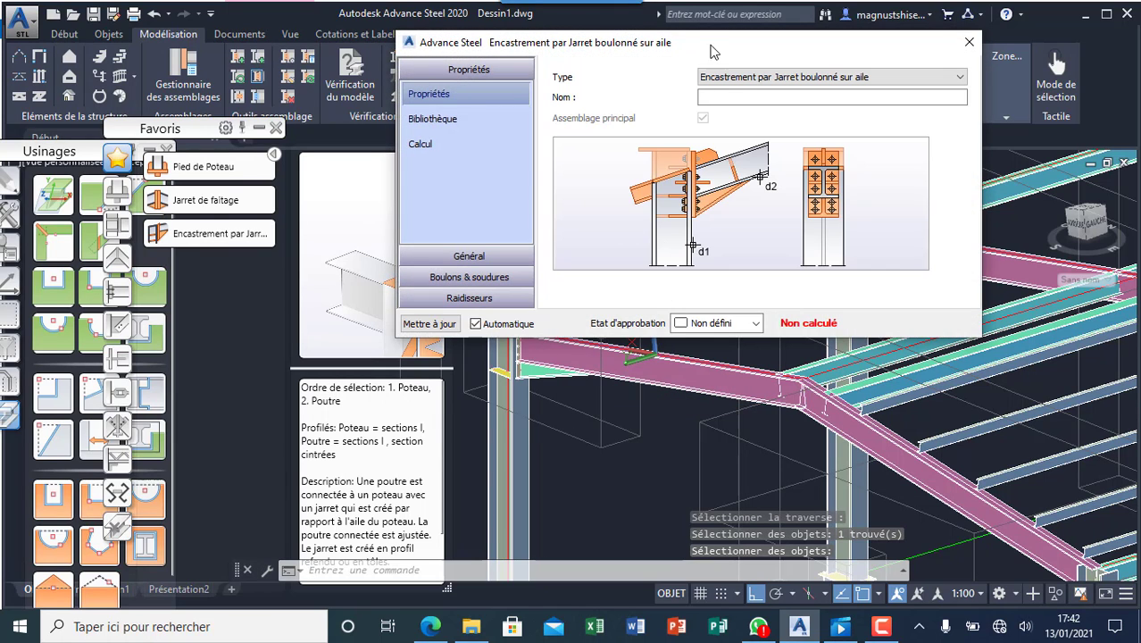
- Move the haunch connection's settings clear of the model and inspect the haunch at the corner column
{"action": "left_click_drag", "start_coordinate": [705, 54], "coordinate": [225, 50]}
{"action": "scroll", "coordinate": [578, 379], "scroll_direction": "down", "scroll_amount": 3}
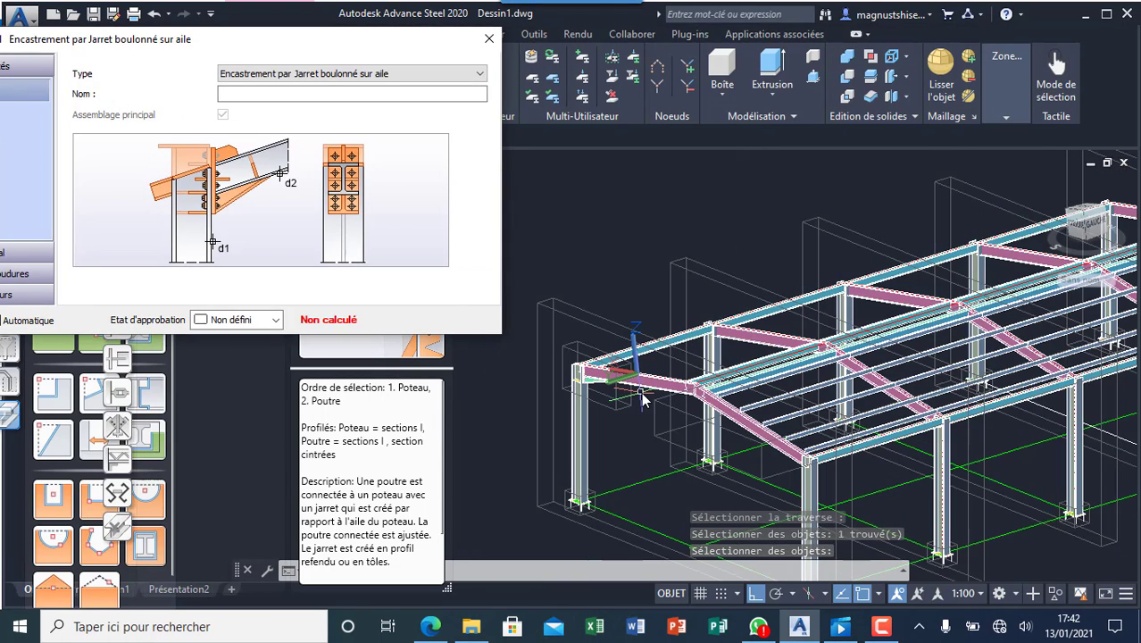
{"action": "scroll", "coordinate": [576, 377], "scroll_direction": "up", "scroll_amount": 3}
{"action": "scroll", "coordinate": [548, 357], "scroll_direction": "down", "scroll_amount": 2}
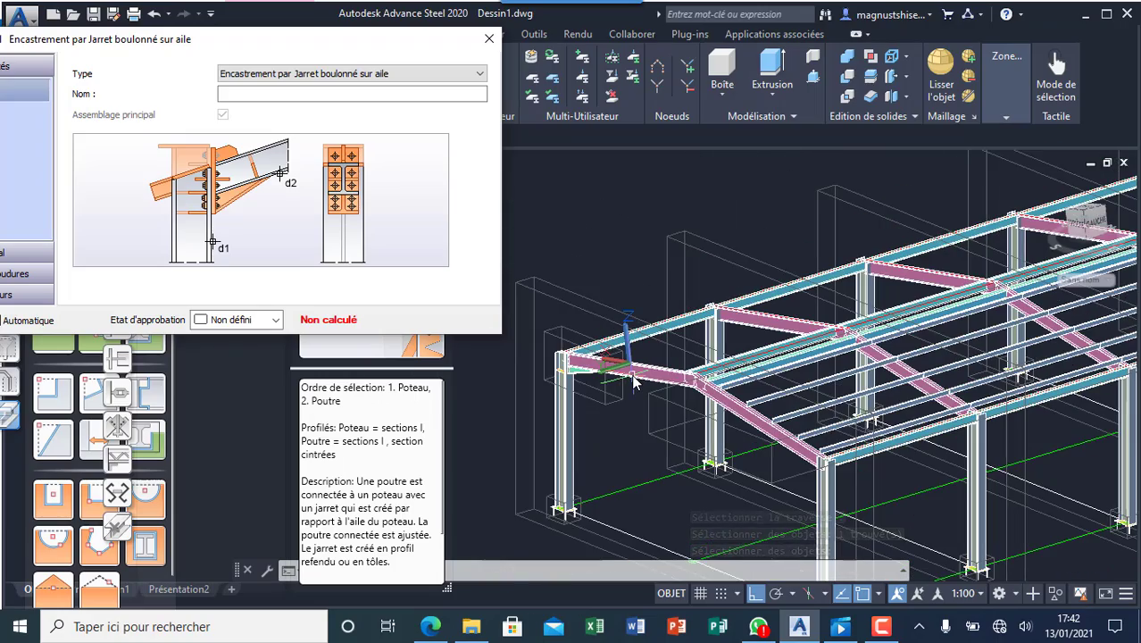
{"action": "scroll", "coordinate": [548, 357], "scroll_direction": "up", "scroll_amount": 3}
{"action": "scroll", "coordinate": [553, 357], "scroll_direction": "down", "scroll_amount": 3}
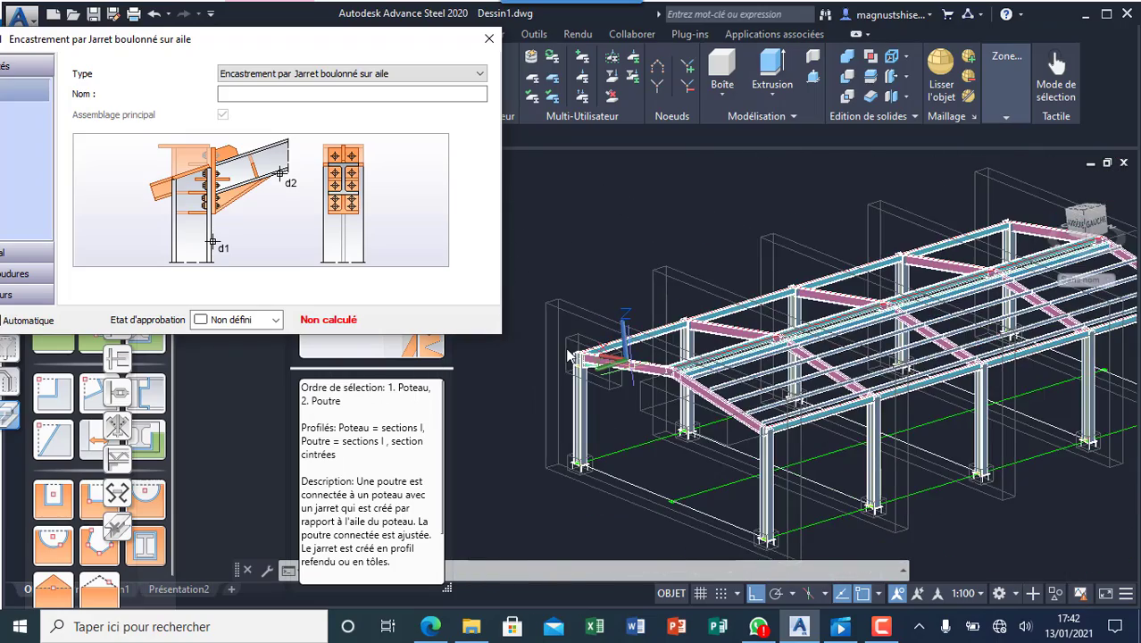
- Examine the bolted end plate, haunch and stiffener where the rafter meets the end frame's corner column
{"action": "scroll", "coordinate": [566, 355], "scroll_direction": "up", "scroll_amount": 1}
{"action": "scroll", "coordinate": [568, 355], "scroll_direction": "up", "scroll_amount": 5}
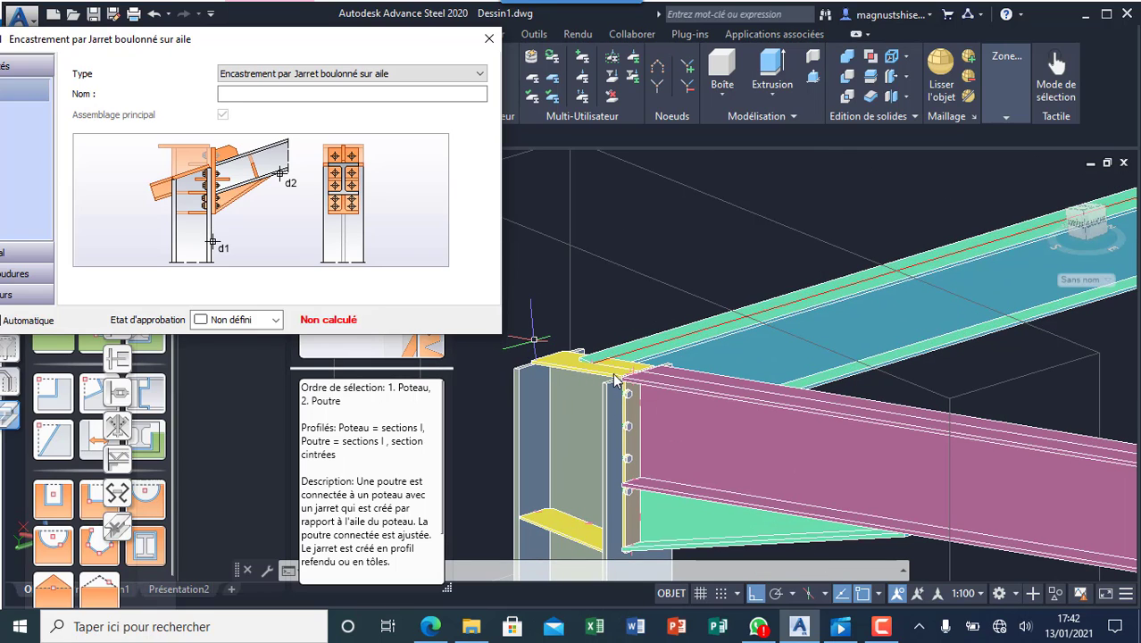
{"action": "scroll", "coordinate": [612, 380], "scroll_direction": "down", "scroll_amount": 3}
{"action": "scroll", "coordinate": [609, 371], "scroll_direction": "up", "scroll_amount": 4}
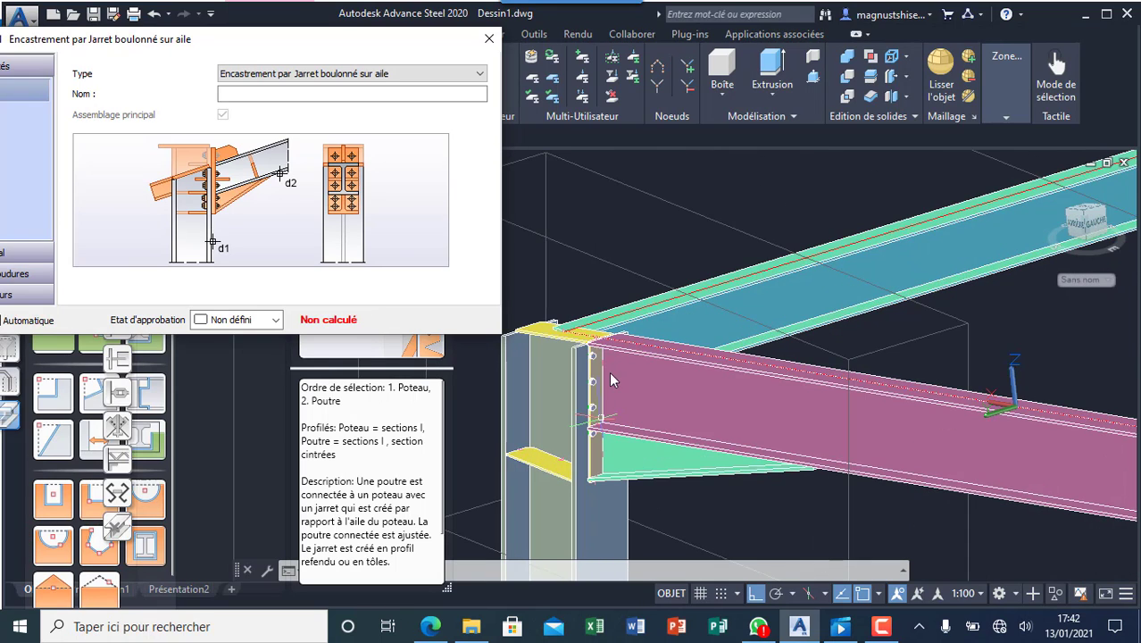
{"action": "scroll", "coordinate": [608, 440], "scroll_direction": "up", "scroll_amount": 2}
{"action": "scroll", "coordinate": [586, 456], "scroll_direction": "up", "scroll_amount": 3}
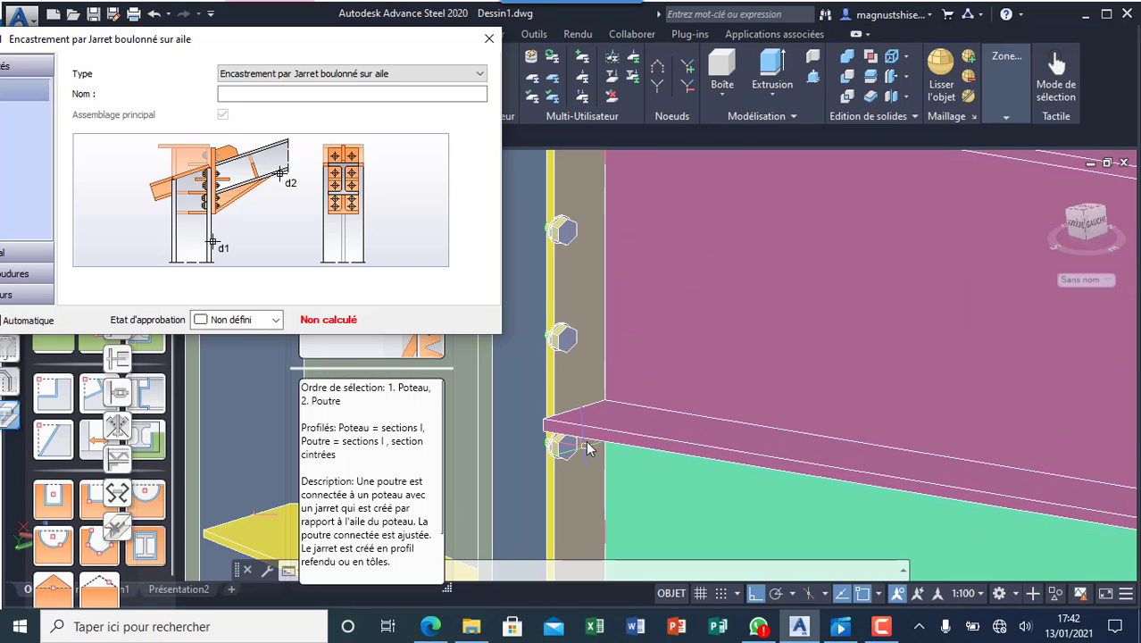
{"action": "scroll", "coordinate": [631, 455], "scroll_direction": "down", "scroll_amount": 3}
{"action": "scroll", "coordinate": [594, 324], "scroll_direction": "up", "scroll_amount": 2}
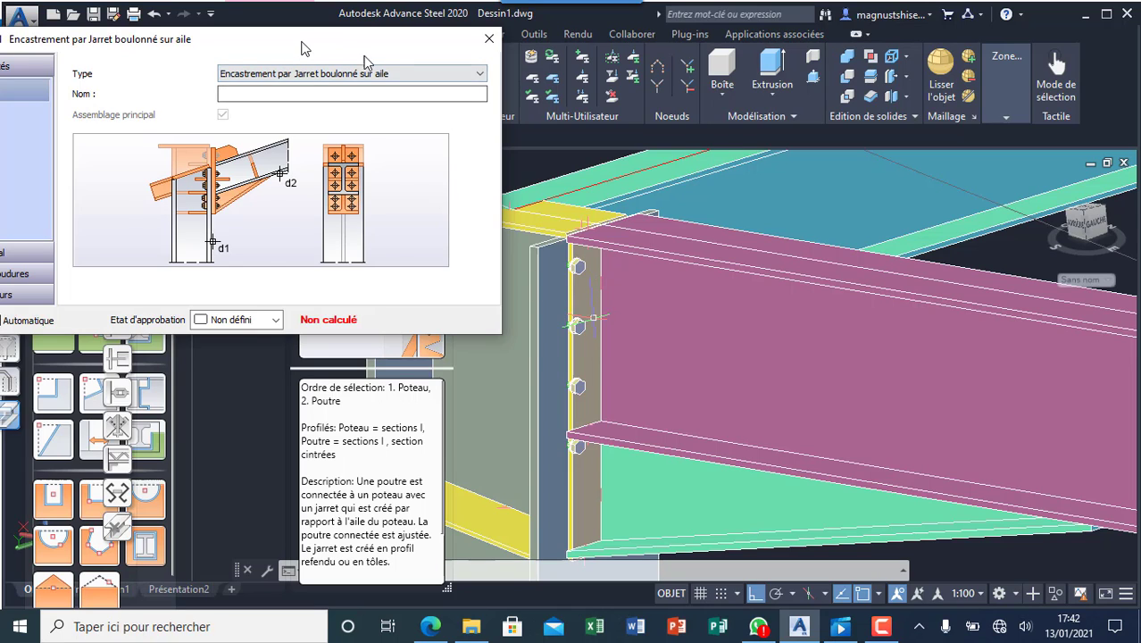
- Bring the haunch connection's settings fully into view and review the haunch (Jarret) dimensions
{"action": "left_click_drag", "start_coordinate": [296, 41], "coordinate": [419, 60]}
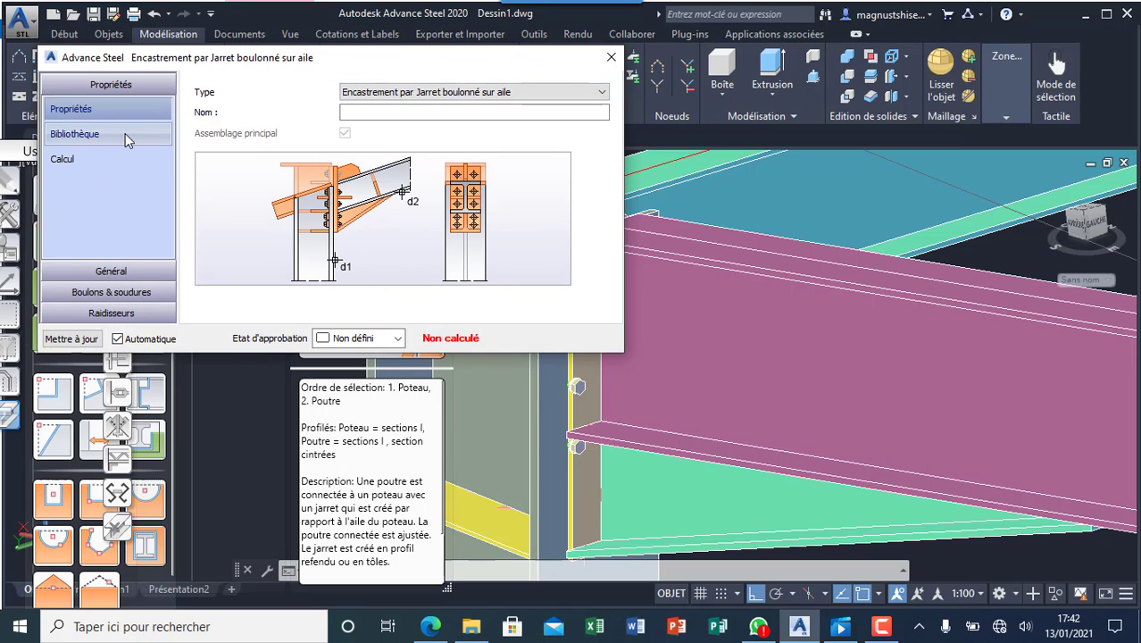
{"action": "left_click", "coordinate": [124, 271]}
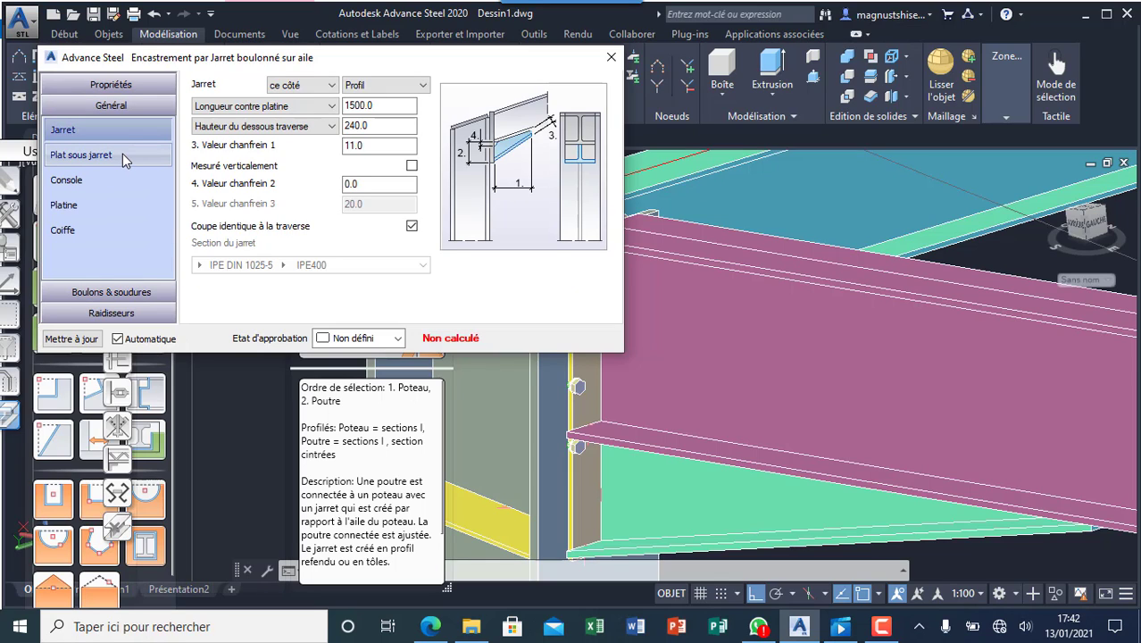
{"action": "left_click", "coordinate": [377, 147]}
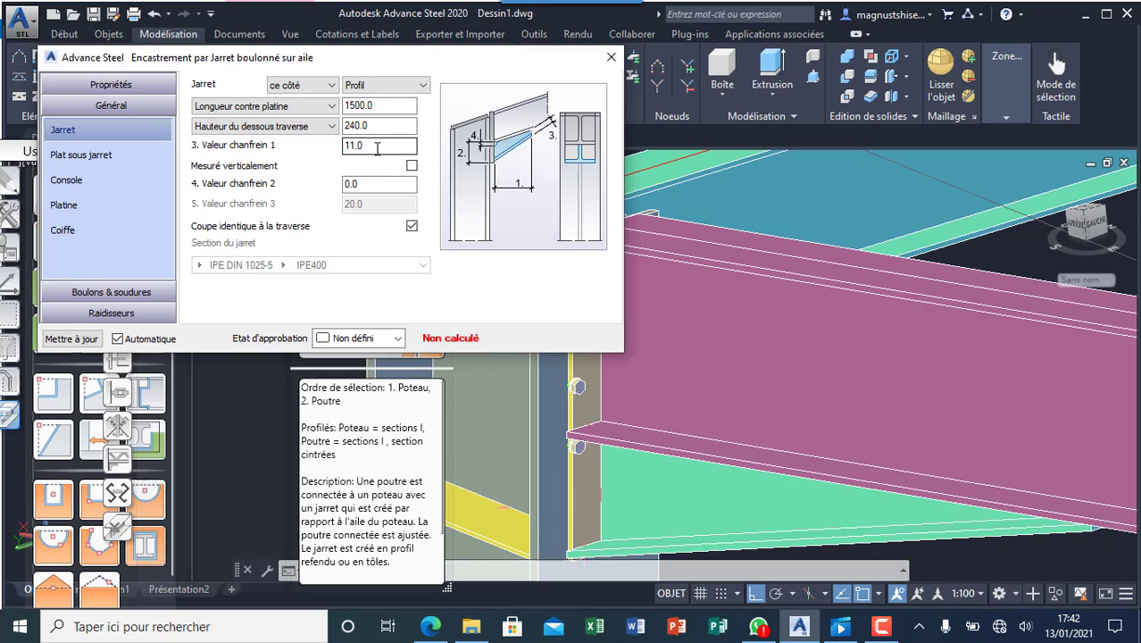
- Set the end plate's (Platine) upper overhang (Débord supérieur) to 0 and check the plate at the rafter end
{"action": "left_click", "coordinate": [116, 206]}
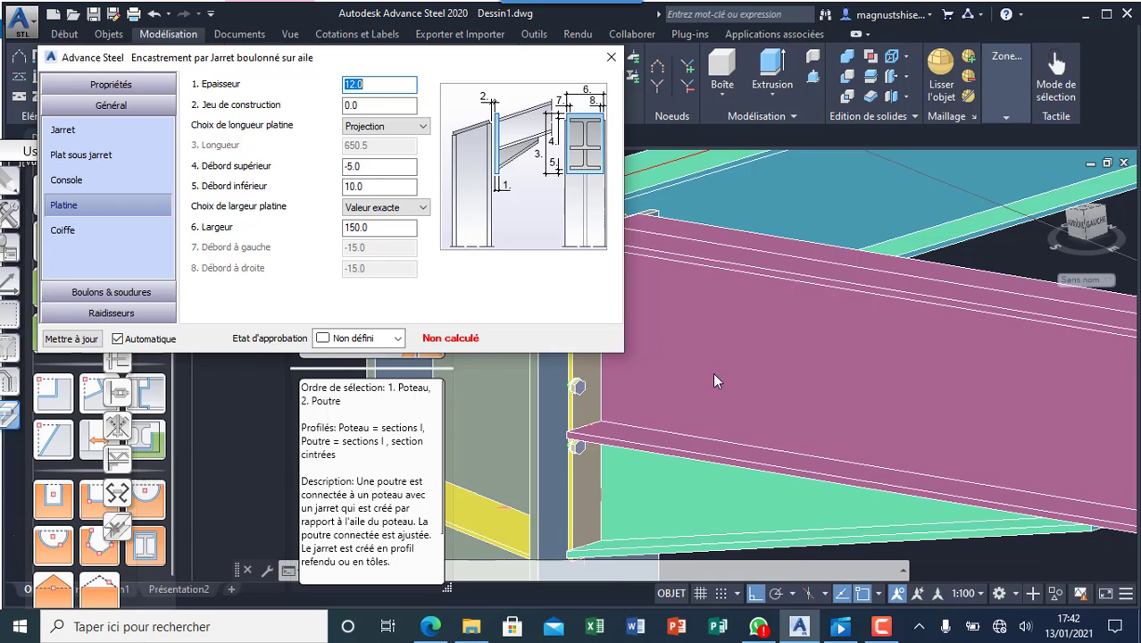
{"action": "scroll", "coordinate": [712, 372], "scroll_direction": "down", "scroll_amount": 3}
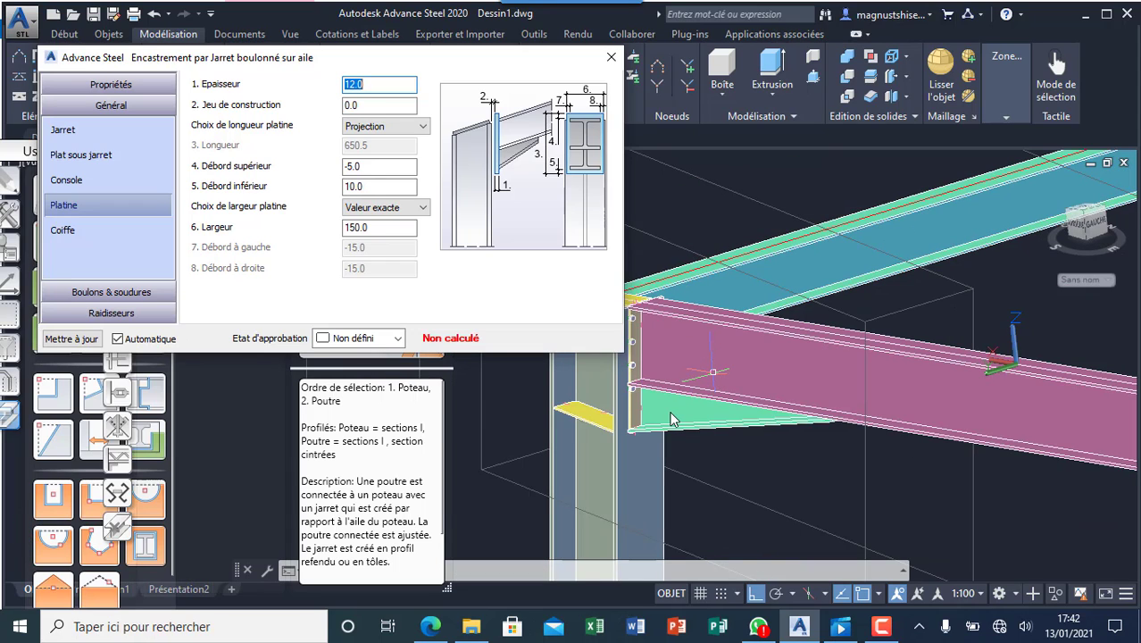
{"action": "scroll", "coordinate": [651, 290], "scroll_direction": "up", "scroll_amount": 2}
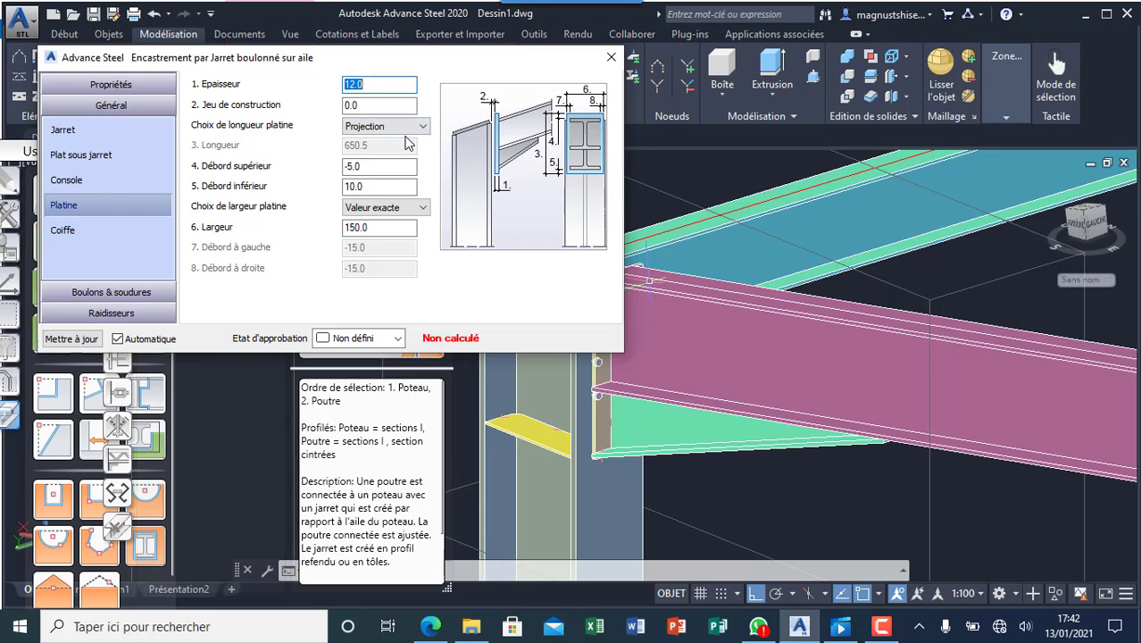
{"action": "left_click", "coordinate": [347, 166]}
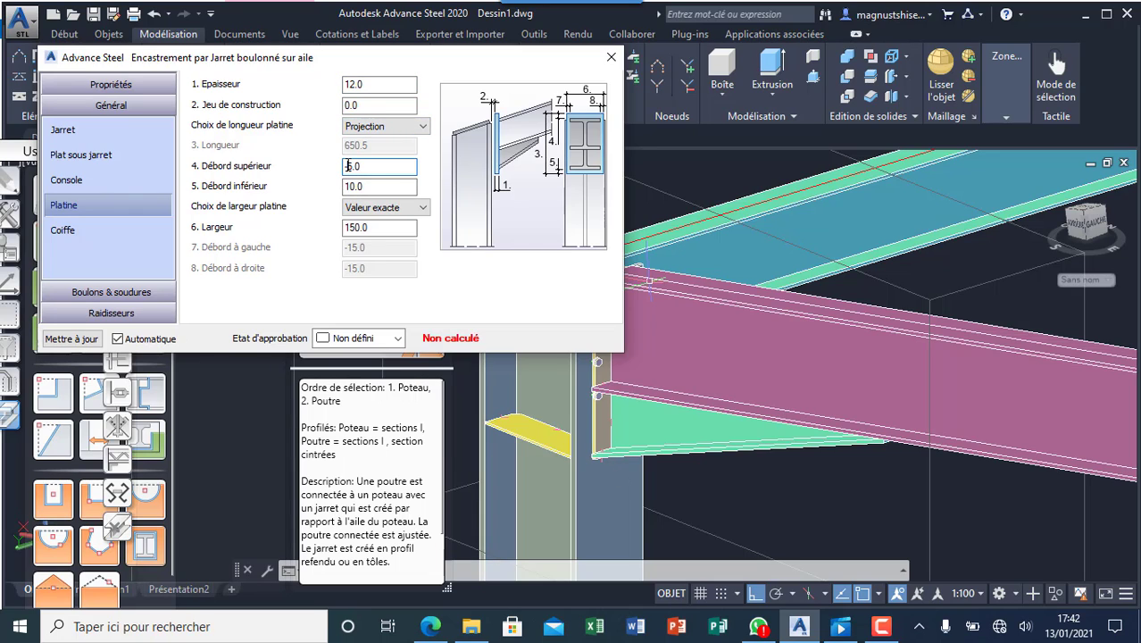
{"action": "left_click_drag", "start_coordinate": [382, 172], "coordinate": [295, 164]}
{"action": "type", "text": "0"}
{"action": "left_click", "coordinate": [391, 188]}
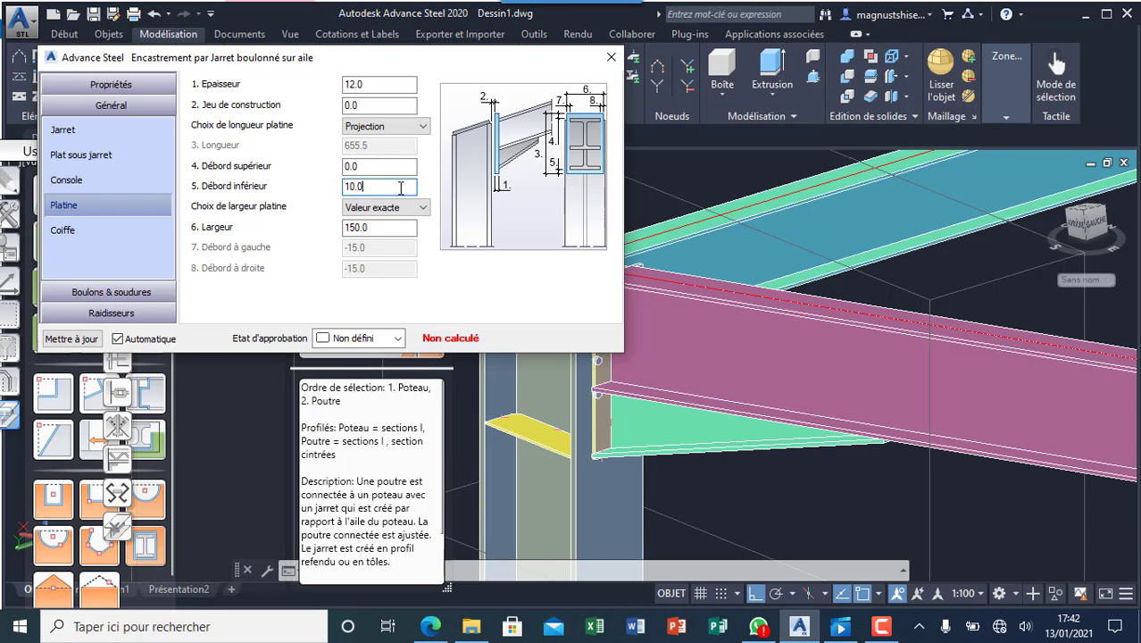
{"action": "scroll", "coordinate": [714, 371], "scroll_direction": "down", "scroll_amount": 2}
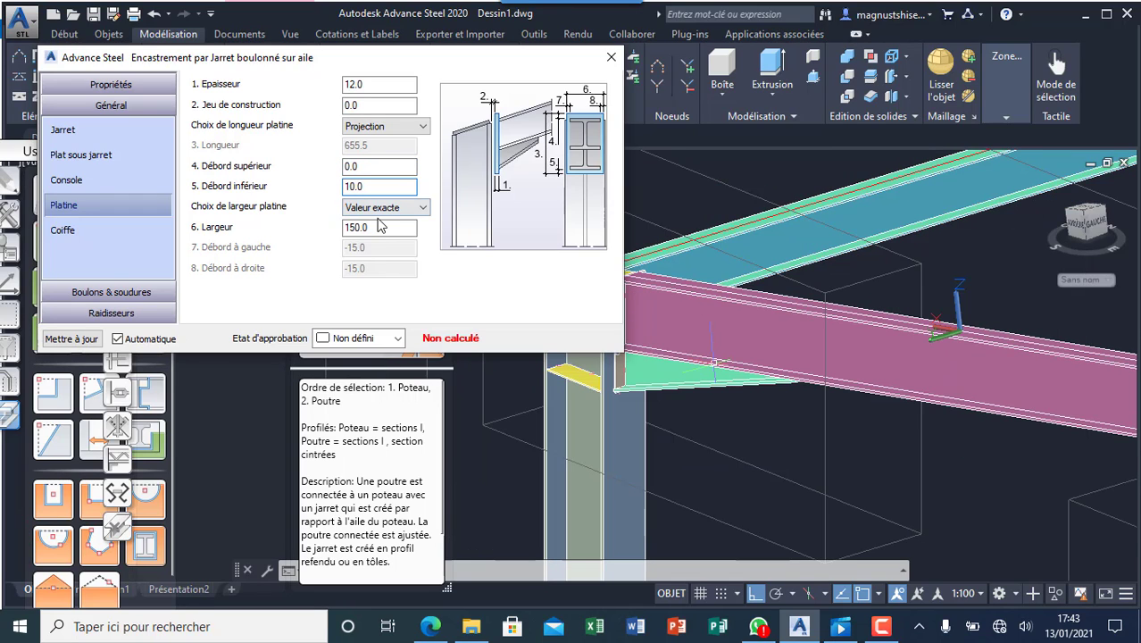
- Make the cap plate (Coiffe) on the corner column horizontal (Horizontale)
{"action": "left_click", "coordinate": [89, 232]}
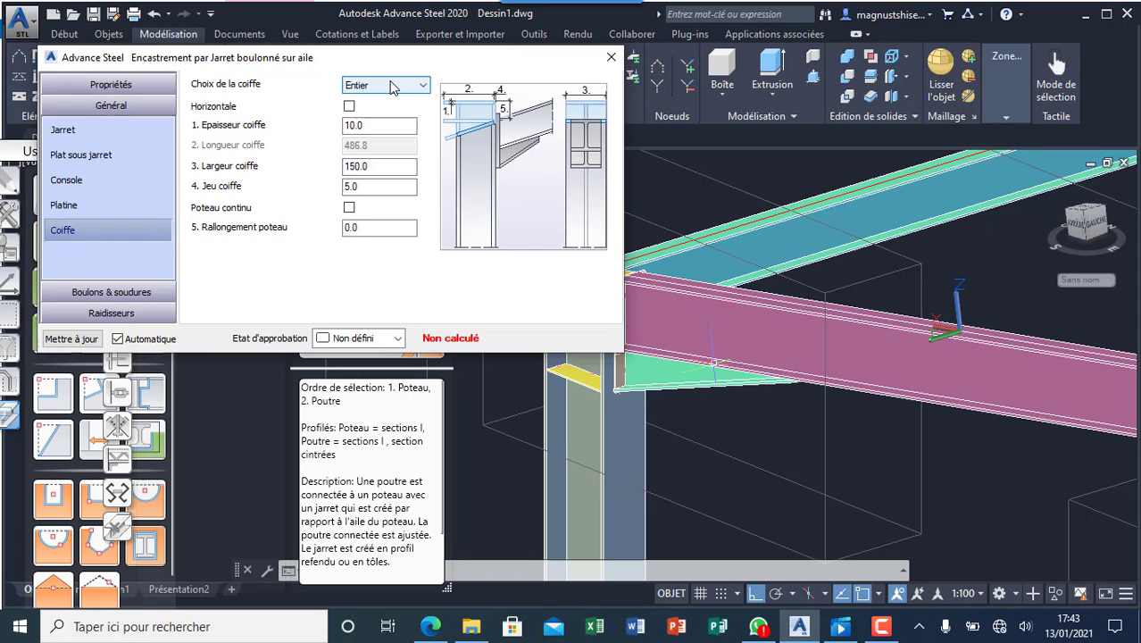
{"action": "left_click", "coordinate": [349, 106]}
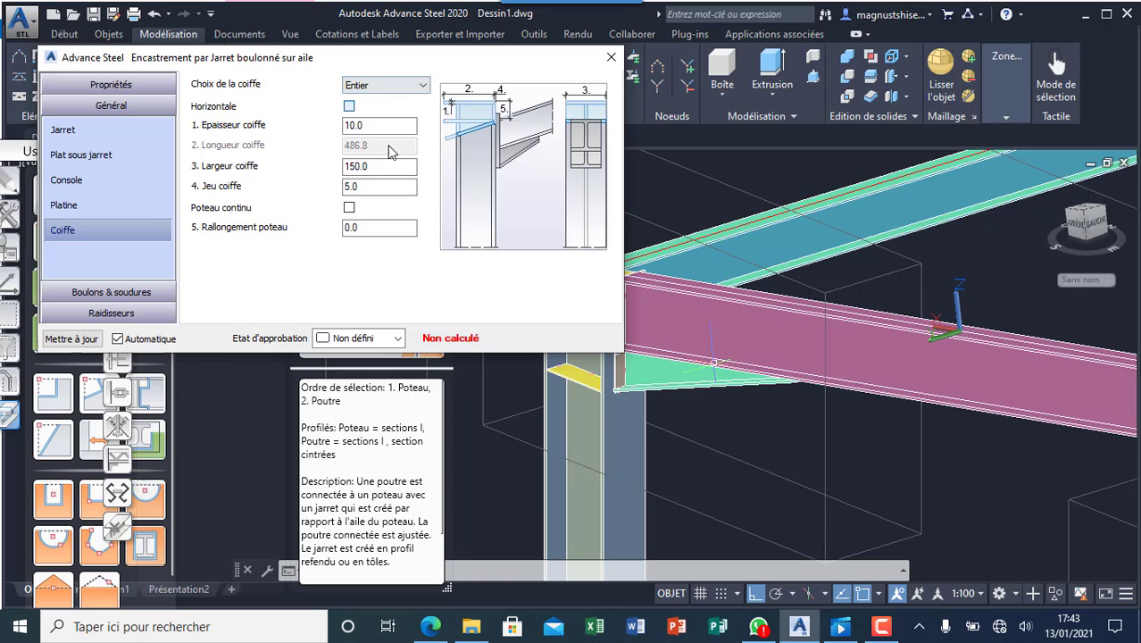
{"action": "scroll", "coordinate": [684, 388], "scroll_direction": "down", "scroll_amount": 5}
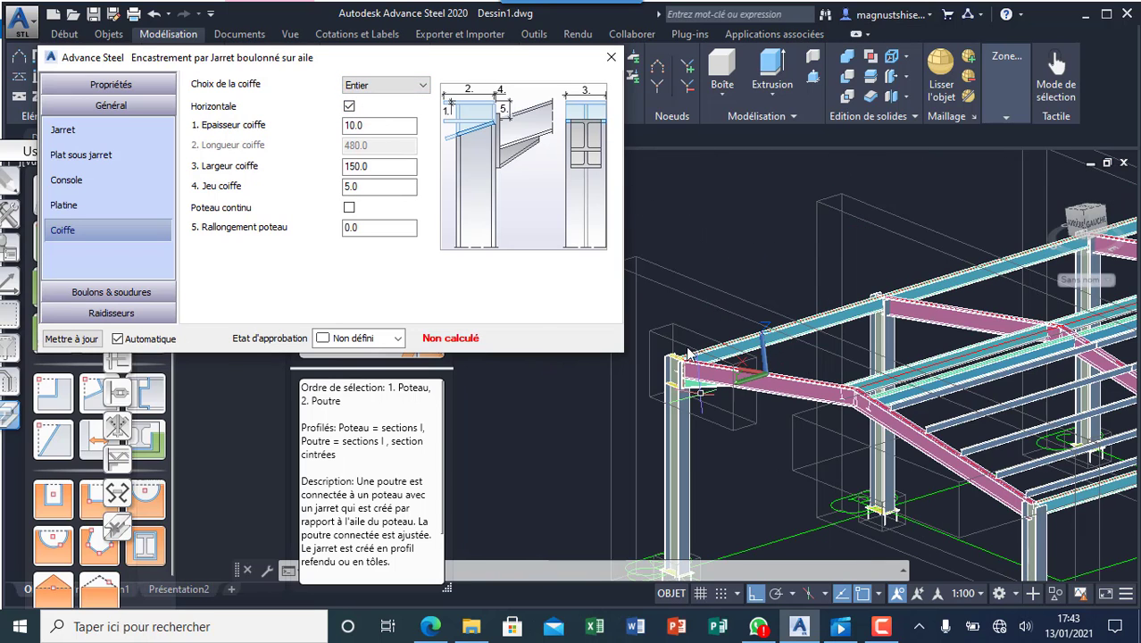
{"action": "scroll", "coordinate": [686, 347], "scroll_direction": "up", "scroll_amount": 4}
{"action": "scroll", "coordinate": [682, 317], "scroll_direction": "down", "scroll_amount": 4}
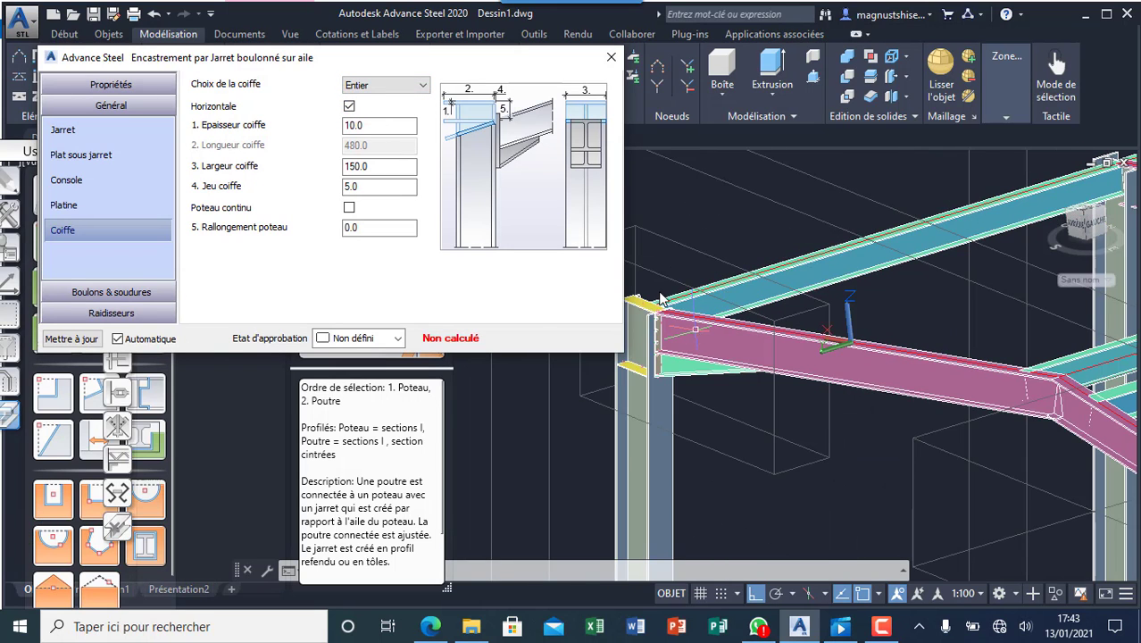
- Examine the cap plate on the corner column's head, comparing its width with the column flanges
{"action": "scroll", "coordinate": [680, 310], "scroll_direction": "up", "scroll_amount": 3}
{"action": "scroll", "coordinate": [680, 308], "scroll_direction": "down", "scroll_amount": 2}
{"action": "scroll", "coordinate": [678, 308], "scroll_direction": "up", "scroll_amount": 5}
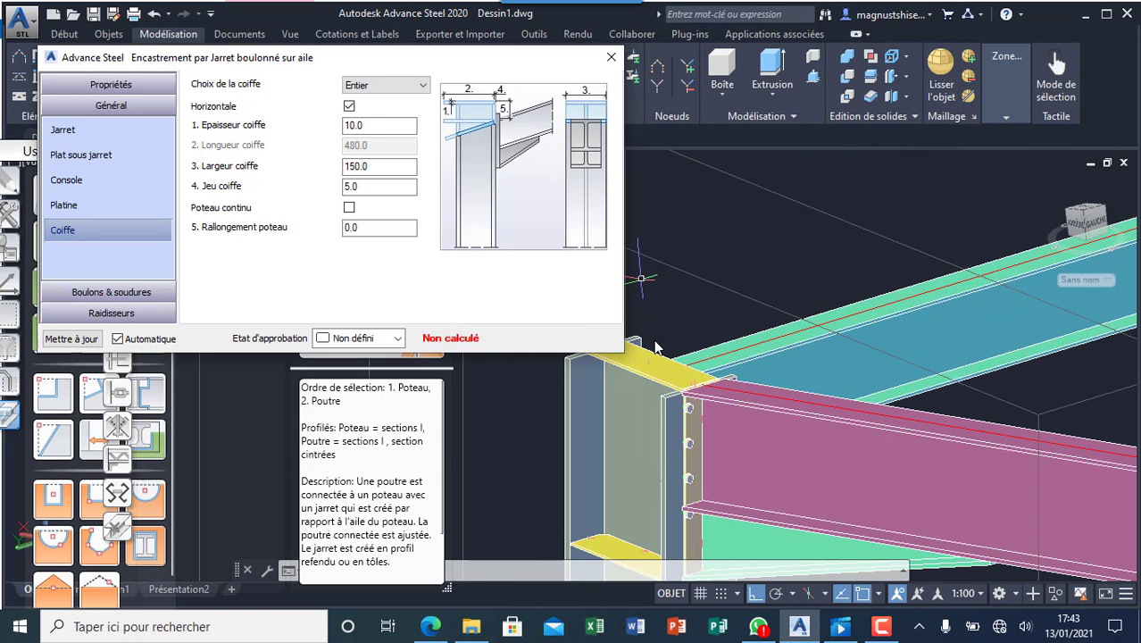
{"action": "scroll", "coordinate": [661, 339], "scroll_direction": "down", "scroll_amount": 2}
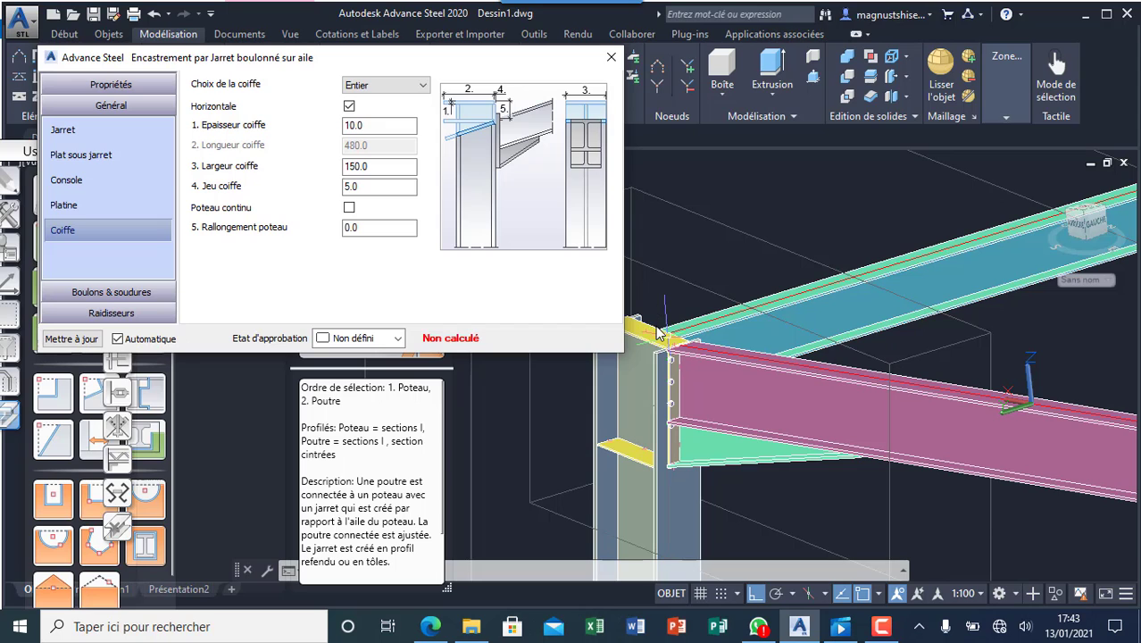
{"action": "scroll", "coordinate": [639, 312], "scroll_direction": "up", "scroll_amount": 4}
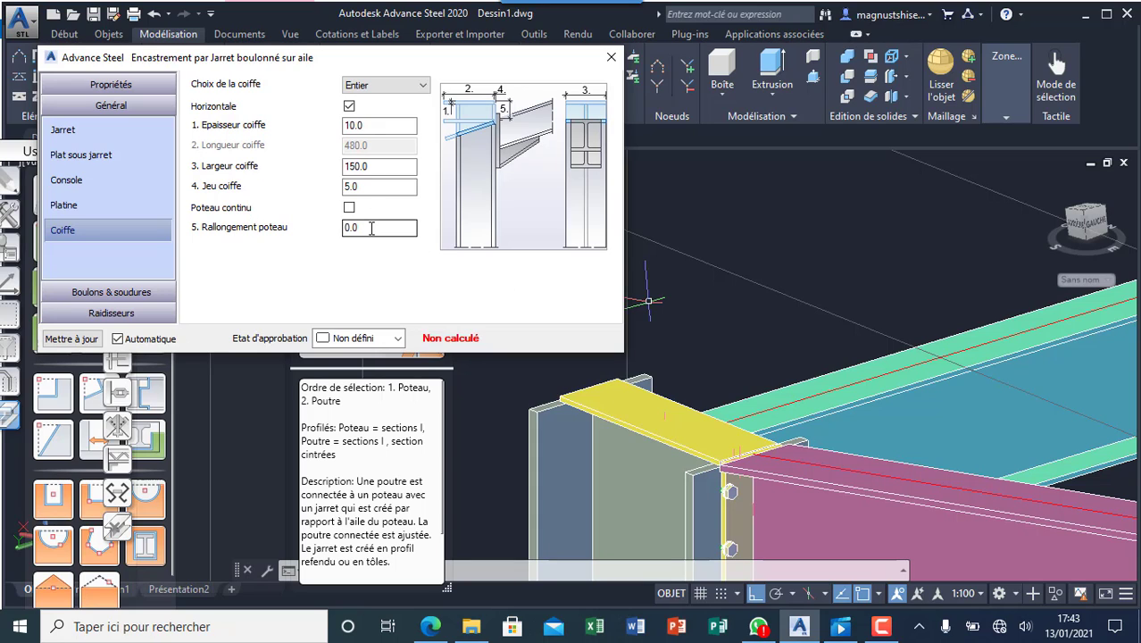
{"action": "scroll", "coordinate": [893, 518], "scroll_direction": "down", "scroll_amount": 1}
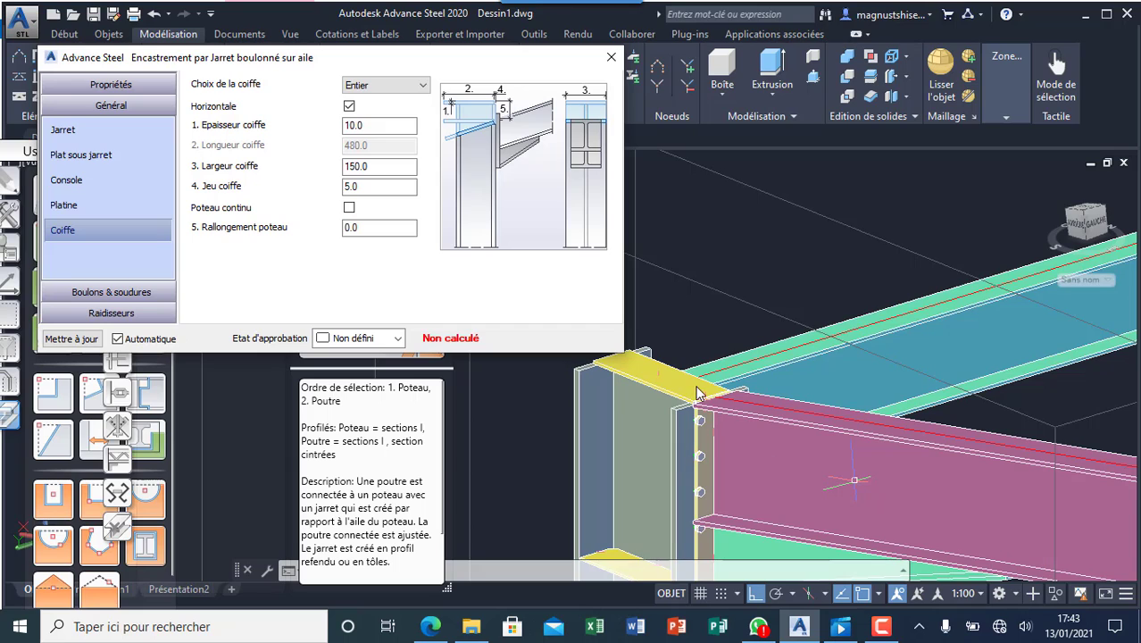
{"action": "scroll", "coordinate": [670, 362], "scroll_direction": "down", "scroll_amount": 1}
{"action": "scroll", "coordinate": [668, 357], "scroll_direction": "down", "scroll_amount": 1}
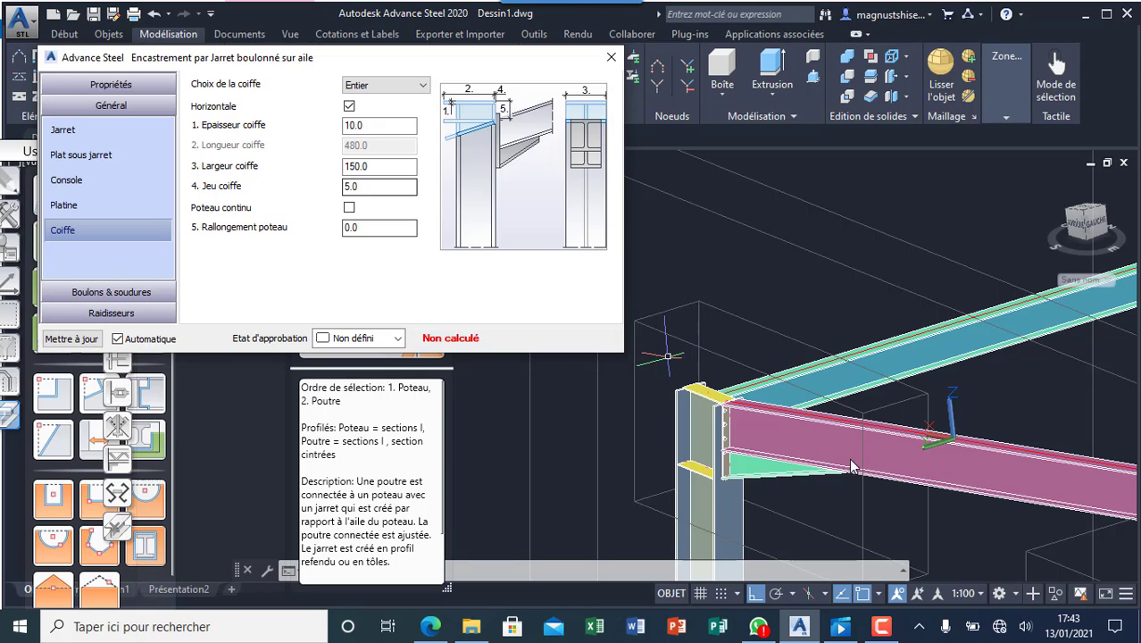
- Set the cap plate's width (Largeur coiffe) to 300 and check how it covers the column head
{"action": "scroll", "coordinate": [696, 387], "scroll_direction": "up", "scroll_amount": 7}
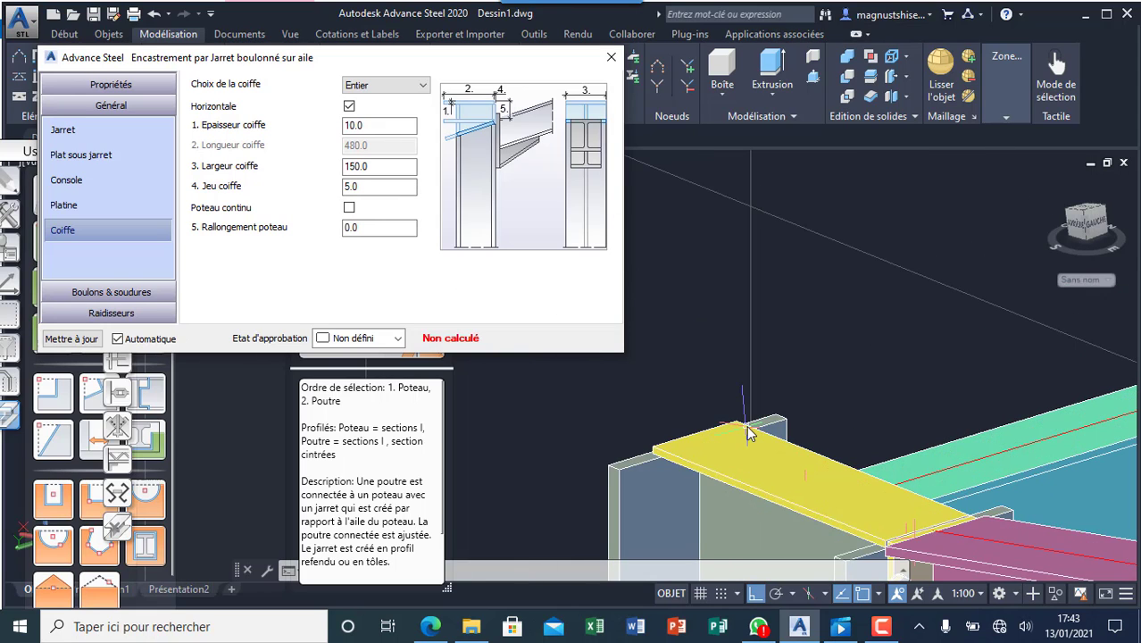
{"action": "left_click_drag", "start_coordinate": [389, 167], "coordinate": [51, 152]}
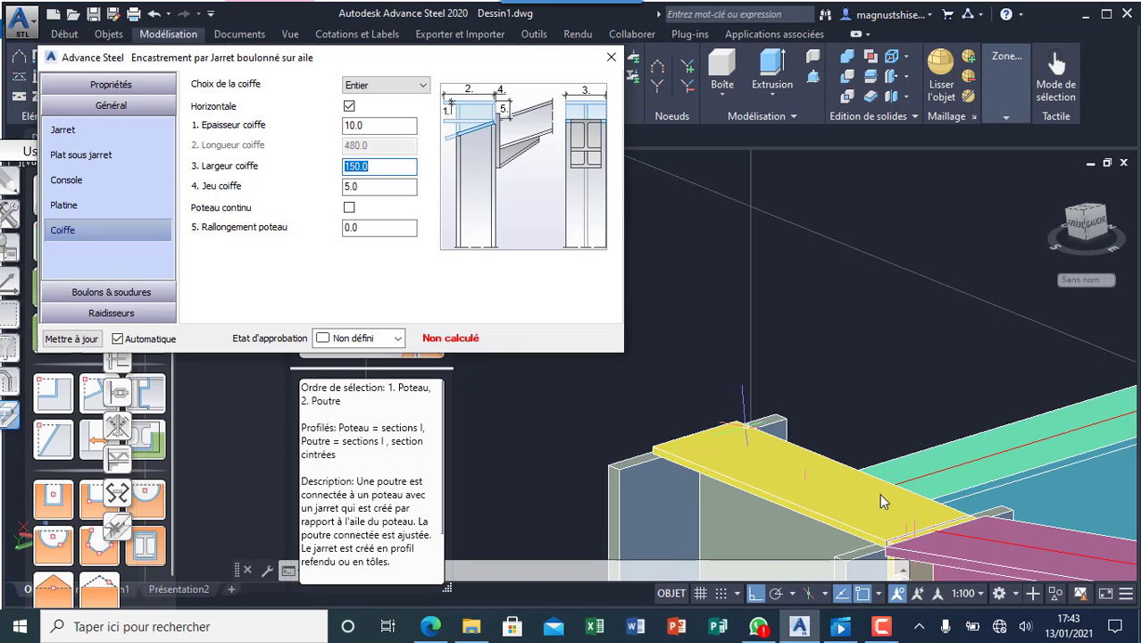
{"action": "type", "text": "300"}
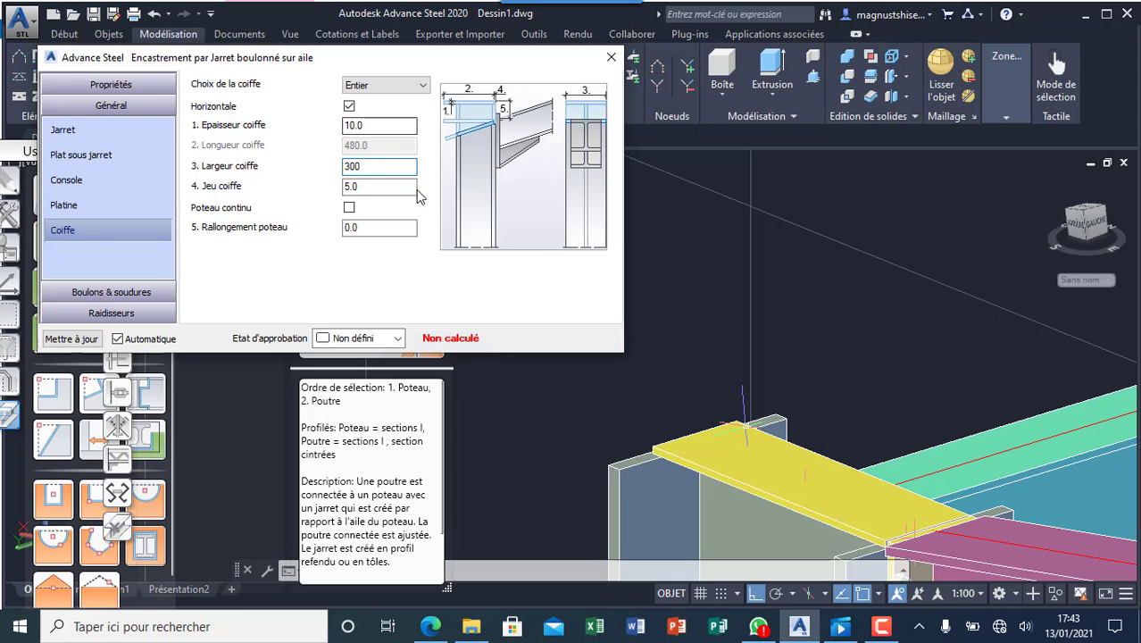
{"action": "left_click", "coordinate": [365, 184]}
{"action": "key", "text": "Tab"}
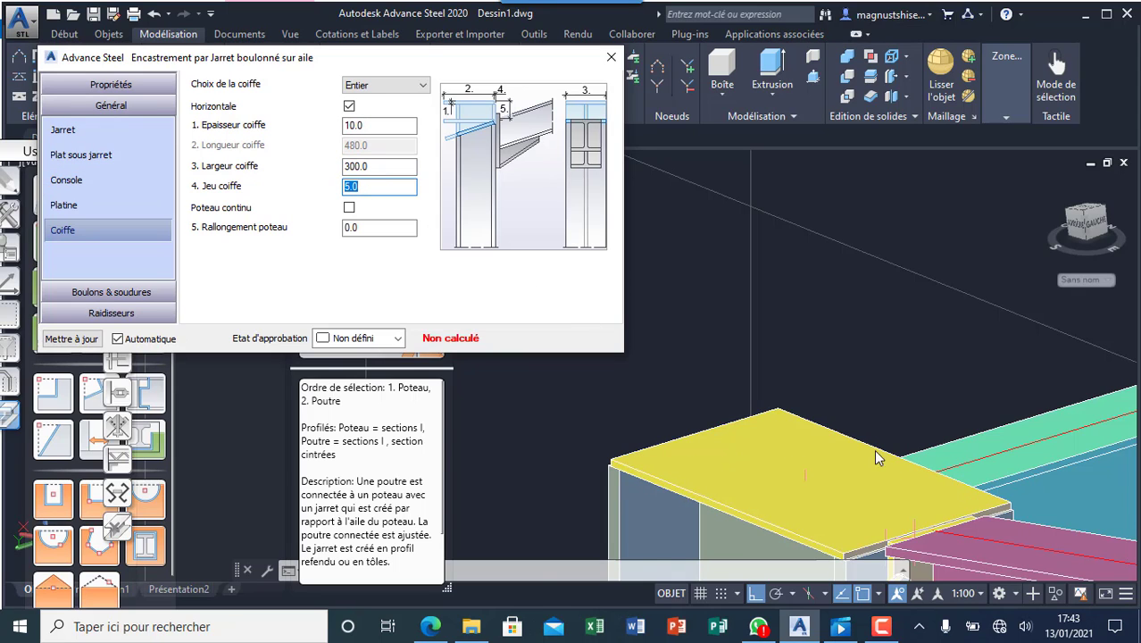
{"action": "scroll", "coordinate": [795, 442], "scroll_direction": "down", "scroll_amount": 2}
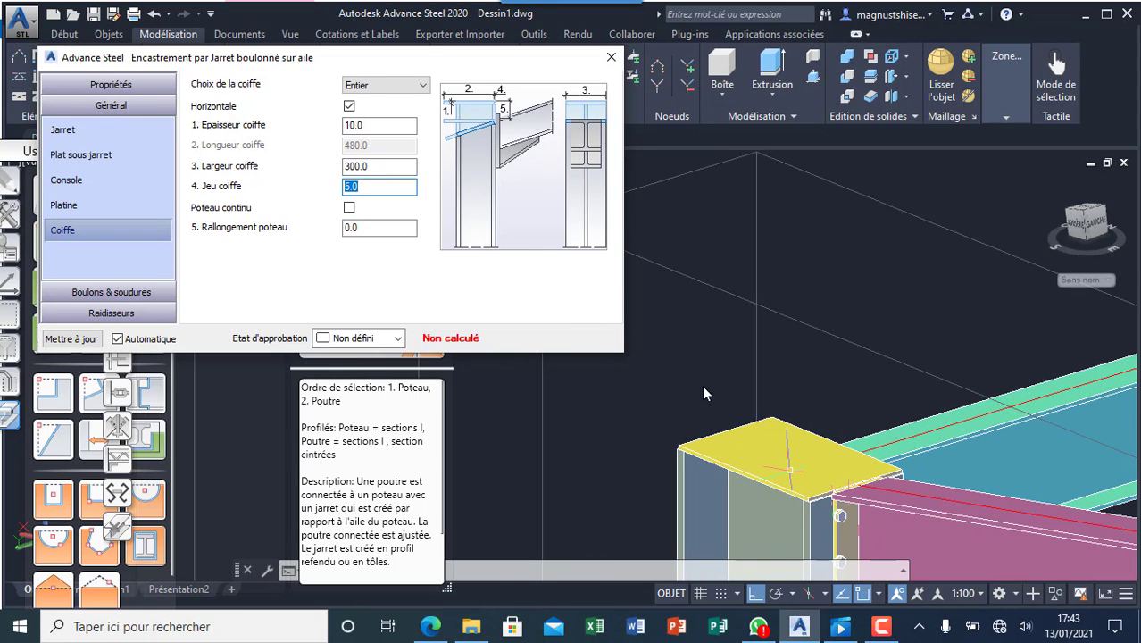
{"action": "scroll", "coordinate": [697, 384], "scroll_direction": "down", "scroll_amount": 2}
{"action": "scroll", "coordinate": [683, 426], "scroll_direction": "down", "scroll_amount": 4}
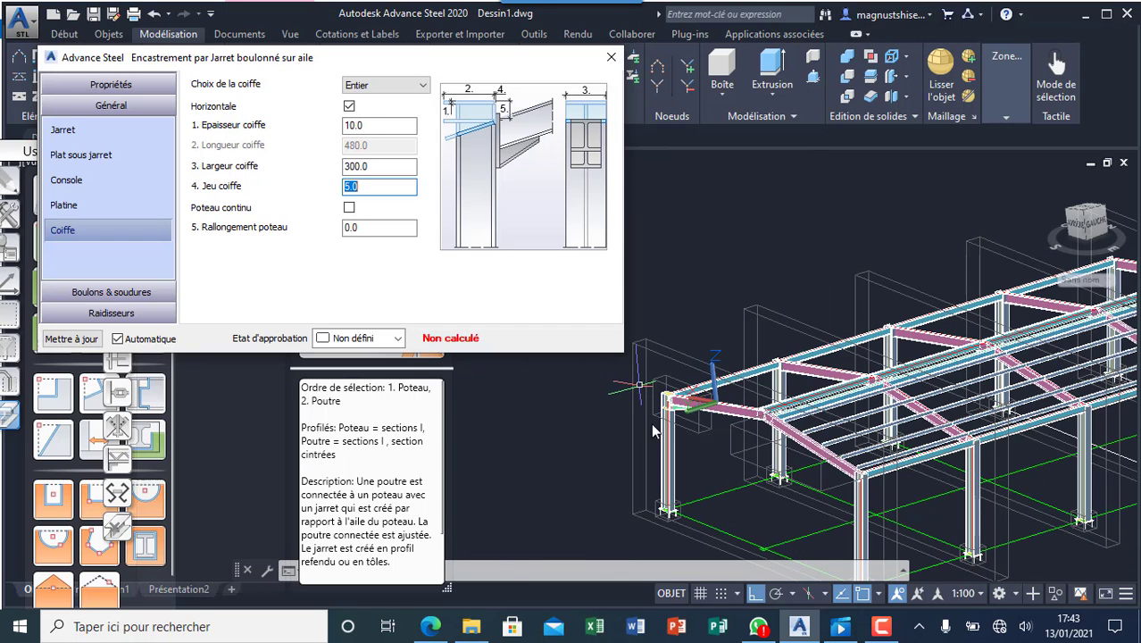
{"action": "scroll", "coordinate": [664, 391], "scroll_direction": "up", "scroll_amount": 5}
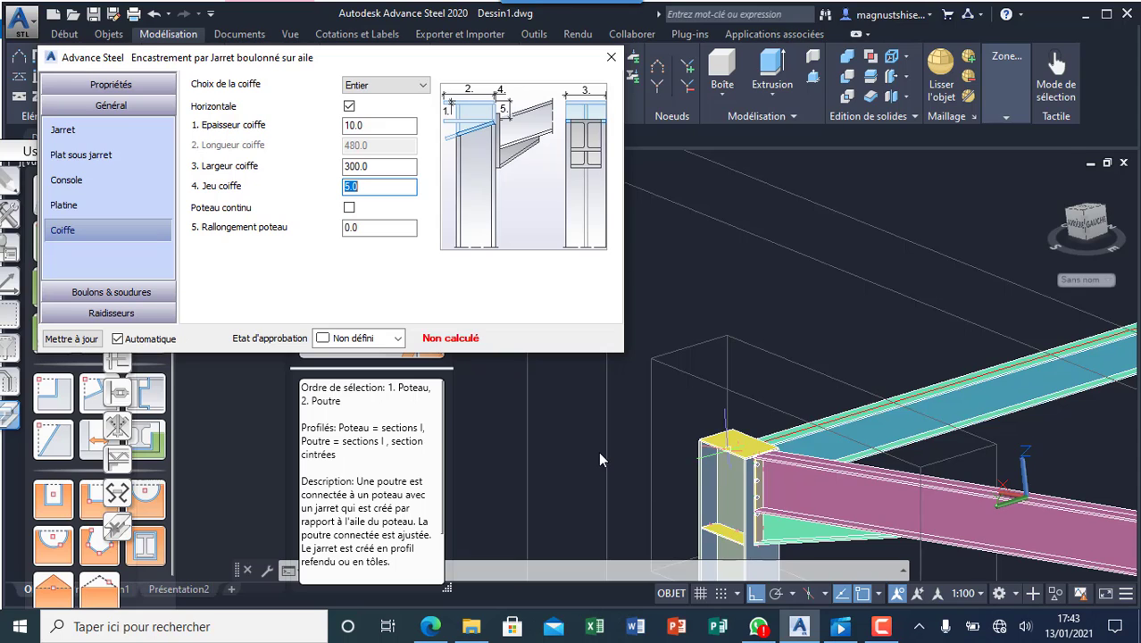
{"action": "scroll", "coordinate": [732, 446], "scroll_direction": "down", "scroll_amount": 2}
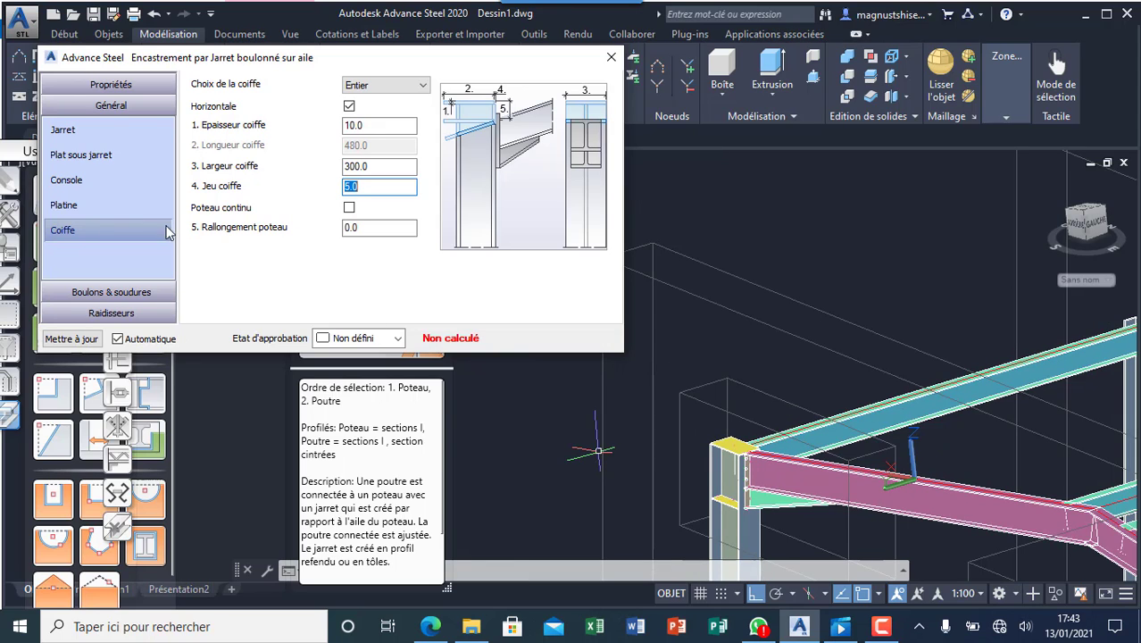
- Review the connection's stiffener settings (Raidisseurs) and close the haunch connection's settings
{"action": "left_click", "coordinate": [123, 313]}
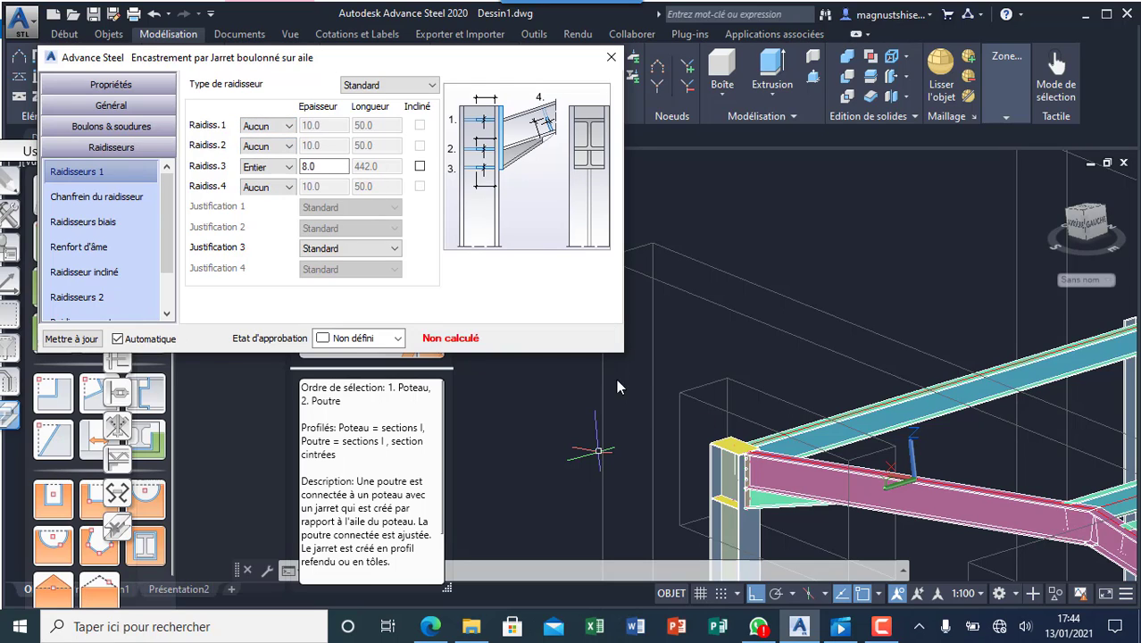
{"action": "scroll", "coordinate": [169, 294], "scroll_direction": "down", "scroll_amount": 1}
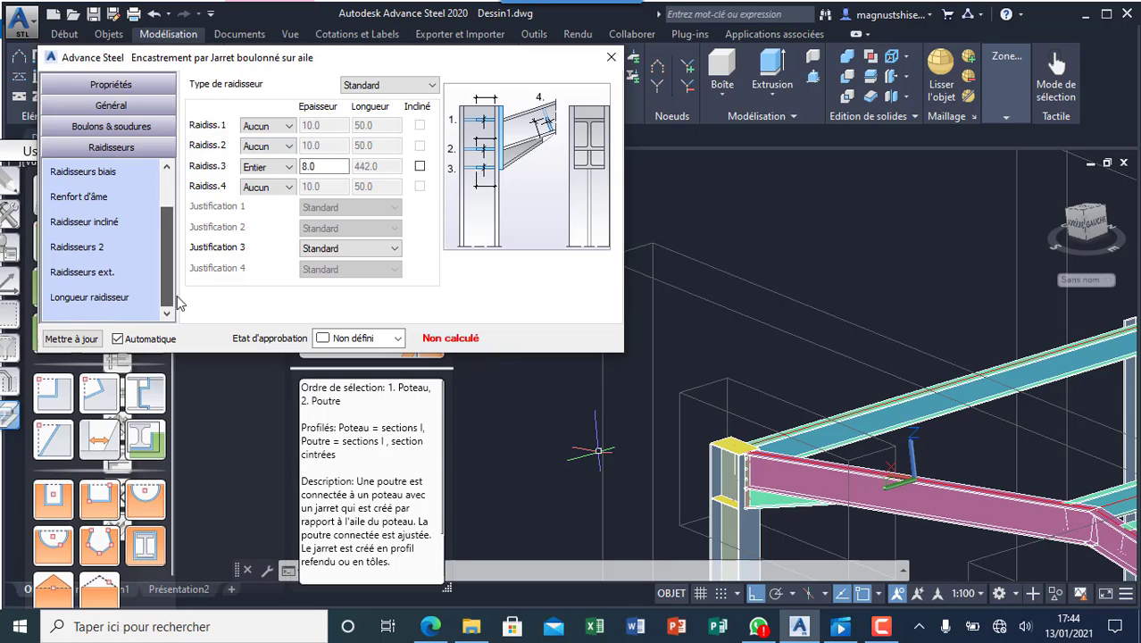
{"action": "scroll", "coordinate": [179, 303], "scroll_direction": "up", "scroll_amount": 1}
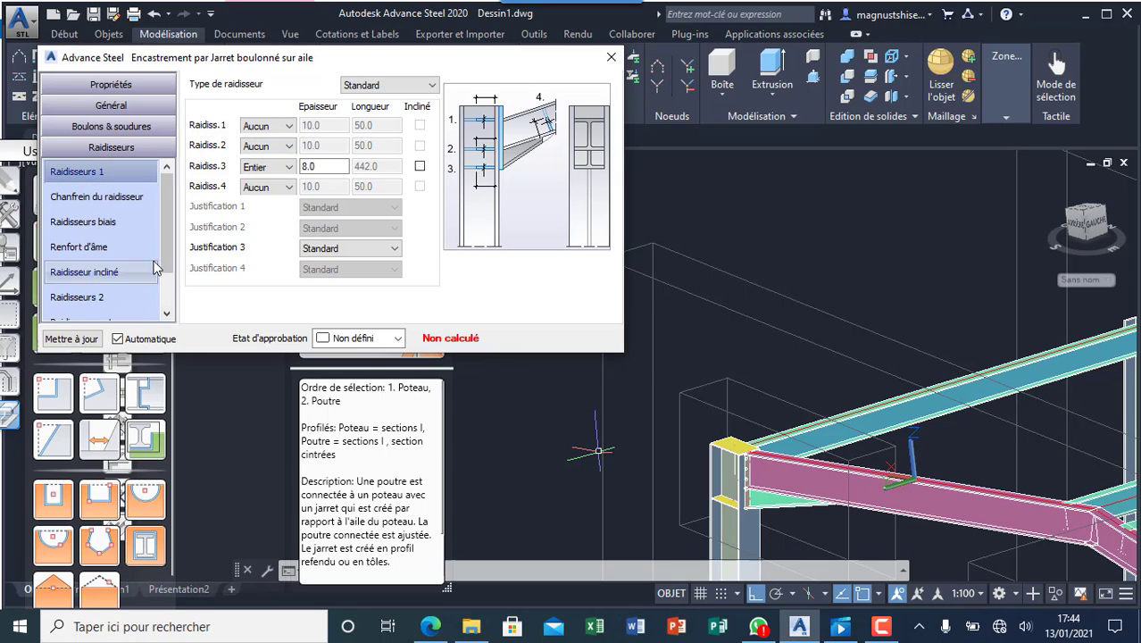
{"action": "scroll", "coordinate": [168, 304], "scroll_direction": "down", "scroll_amount": 1}
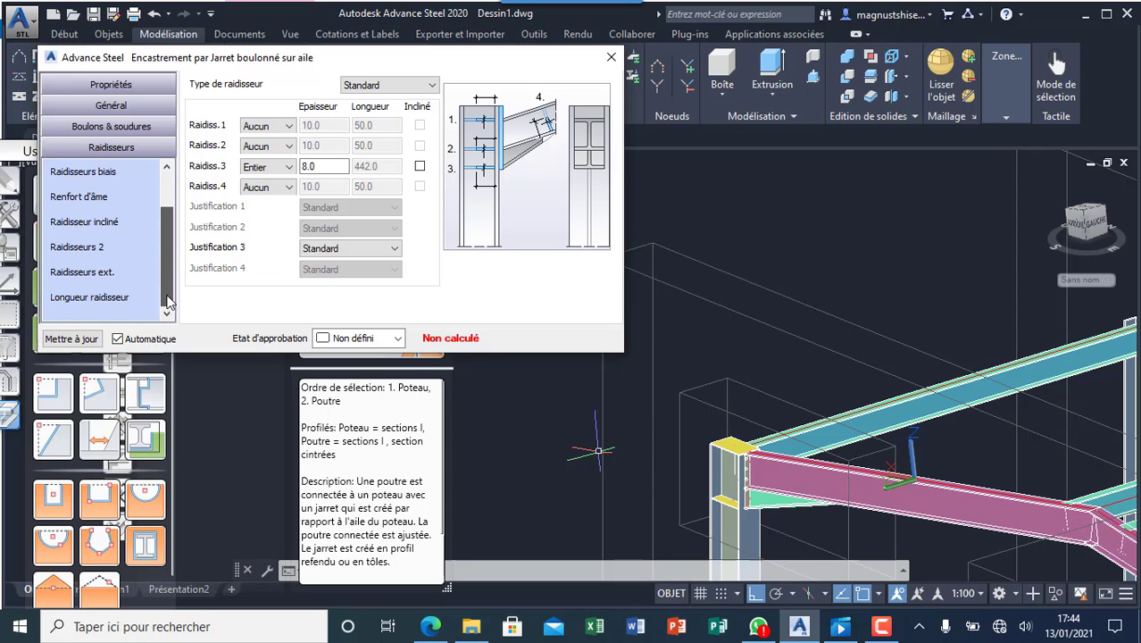
{"action": "left_click", "coordinate": [610, 57]}
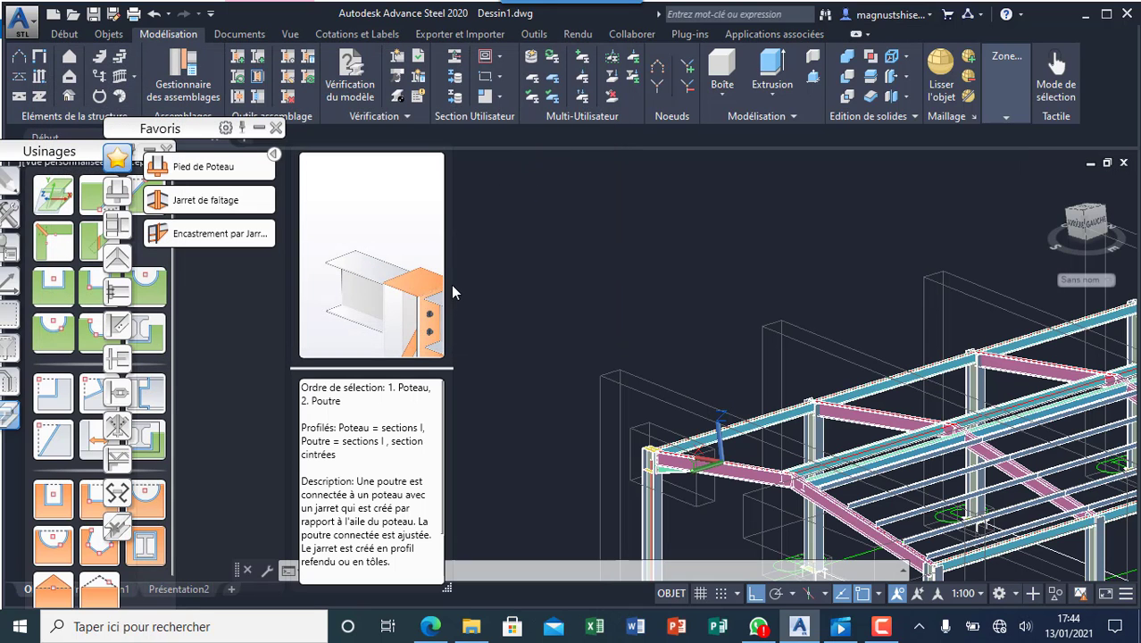
- Propagate the corner column's haunch connection to the matching column-to-rafter joints of the hall
{"action": "scroll", "coordinate": [537, 260], "scroll_direction": "down", "scroll_amount": 4}
{"action": "scroll", "coordinate": [670, 337], "scroll_direction": "up", "scroll_amount": 3}
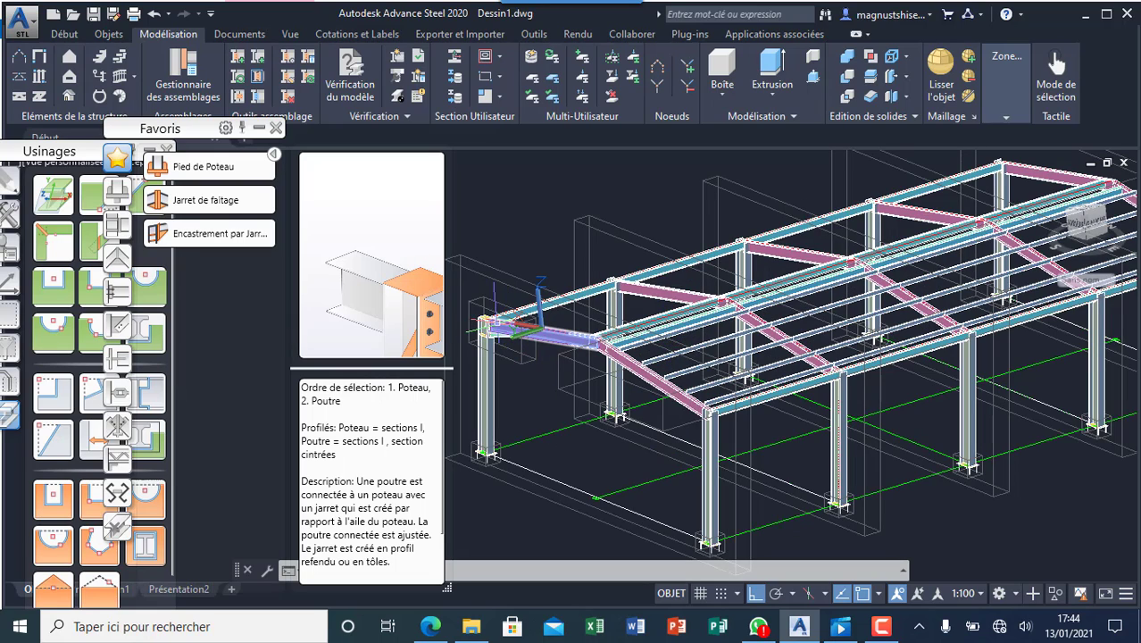
{"action": "scroll", "coordinate": [549, 332], "scroll_direction": "down", "scroll_amount": 1}
{"action": "scroll", "coordinate": [549, 321], "scroll_direction": "up", "scroll_amount": 5}
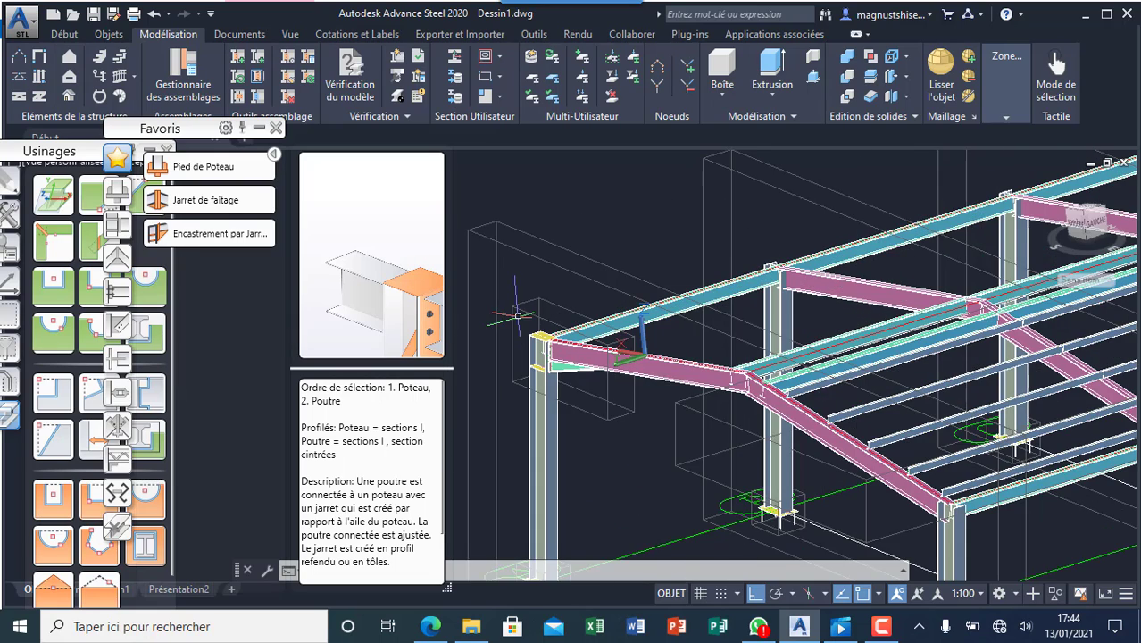
{"action": "left_click", "coordinate": [587, 271]}
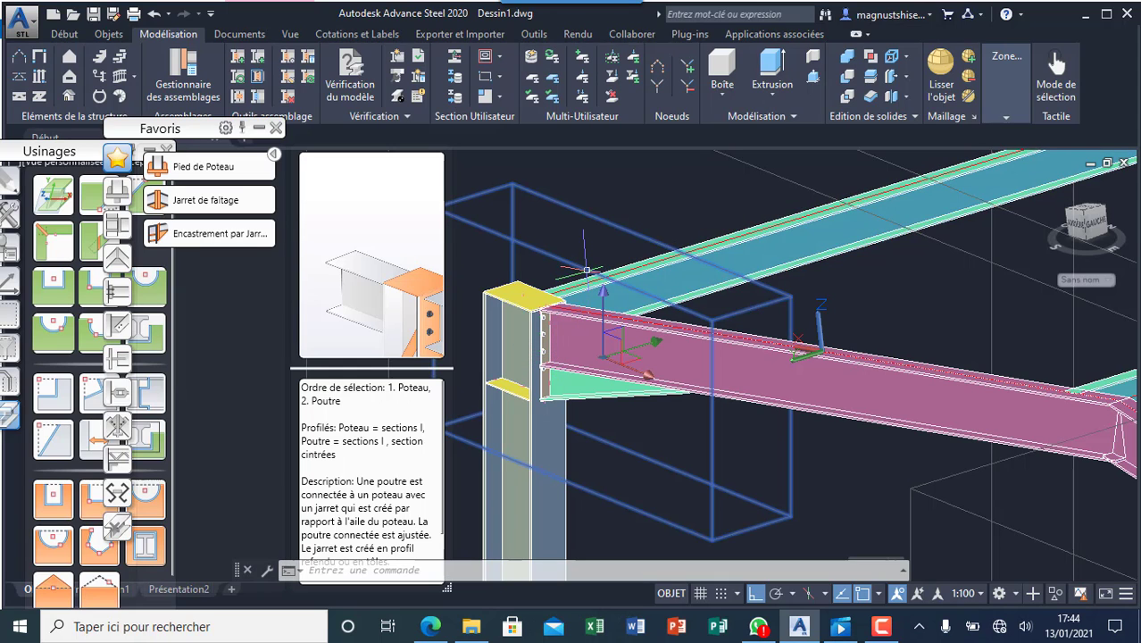
{"action": "right_click", "coordinate": [587, 270]}
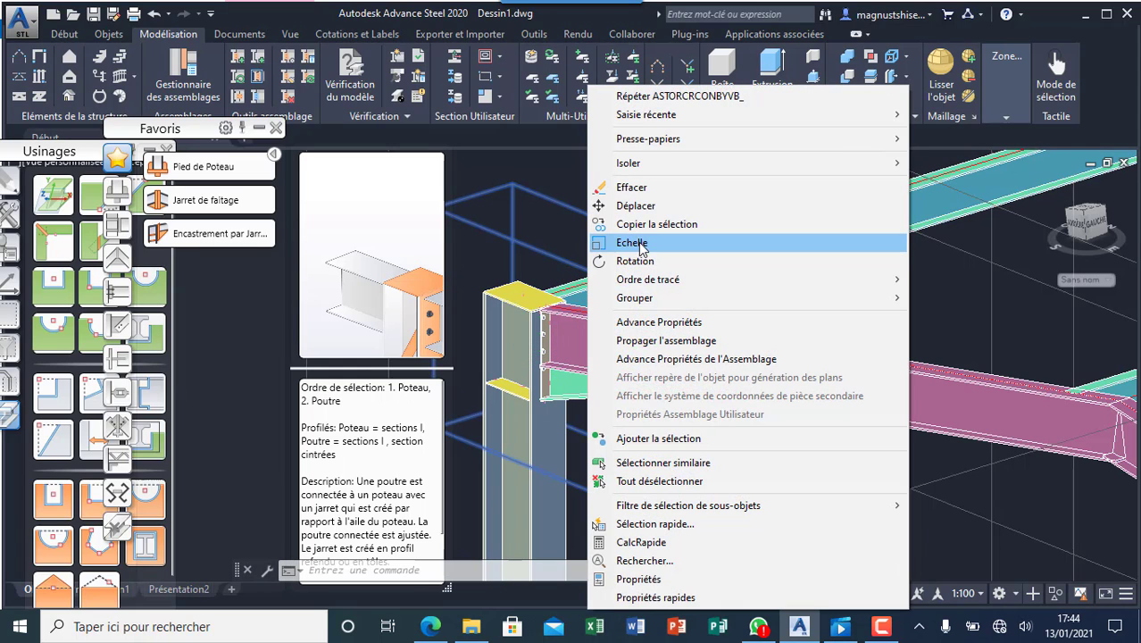
{"action": "left_click", "coordinate": [661, 340]}
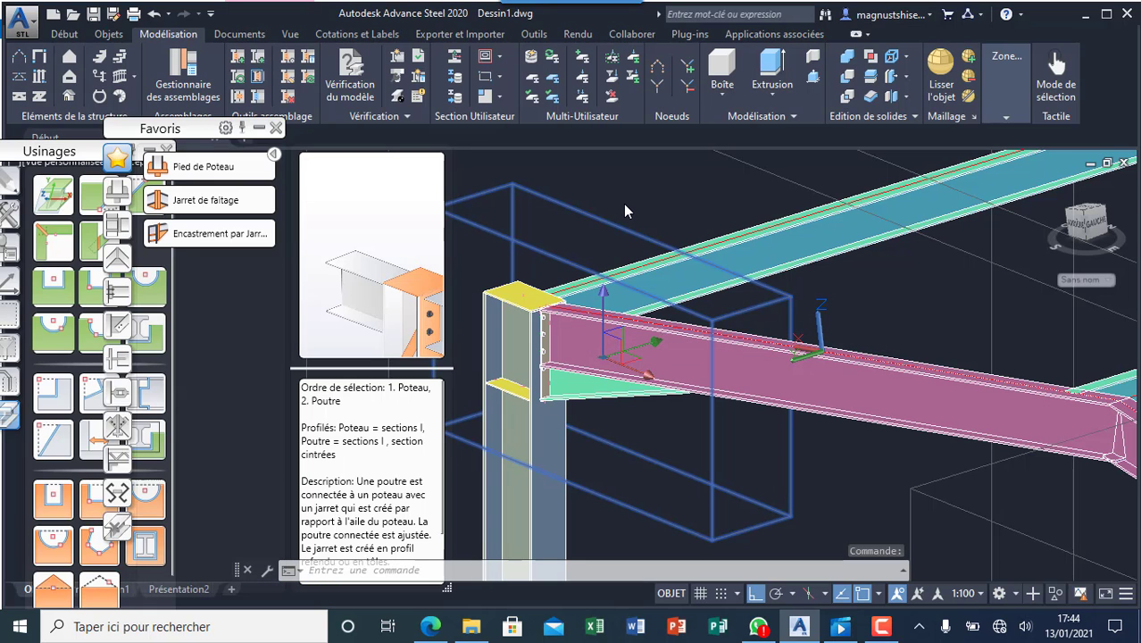
- Examine the propagated haunch connections on the other column heads, checking cap plates, bolts and stiffeners
{"action": "scroll", "coordinate": [560, 281], "scroll_direction": "down", "scroll_amount": 7}
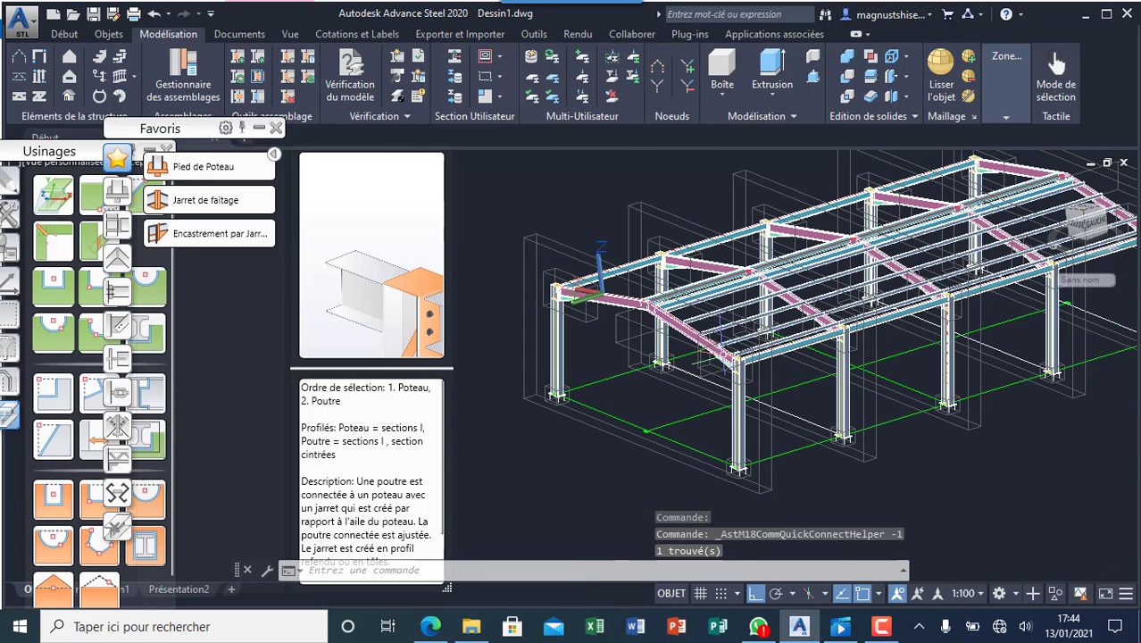
{"action": "scroll", "coordinate": [704, 366], "scroll_direction": "up", "scroll_amount": 6}
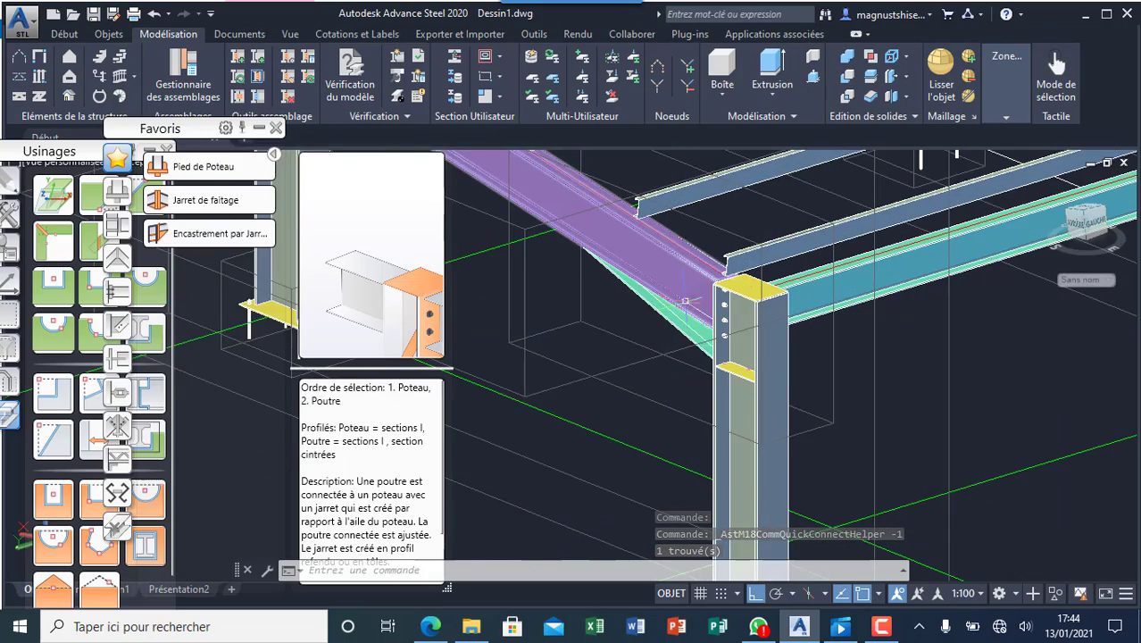
{"action": "scroll", "coordinate": [704, 366], "scroll_direction": "down", "scroll_amount": 6}
{"action": "scroll", "coordinate": [717, 338], "scroll_direction": "up", "scroll_amount": 6}
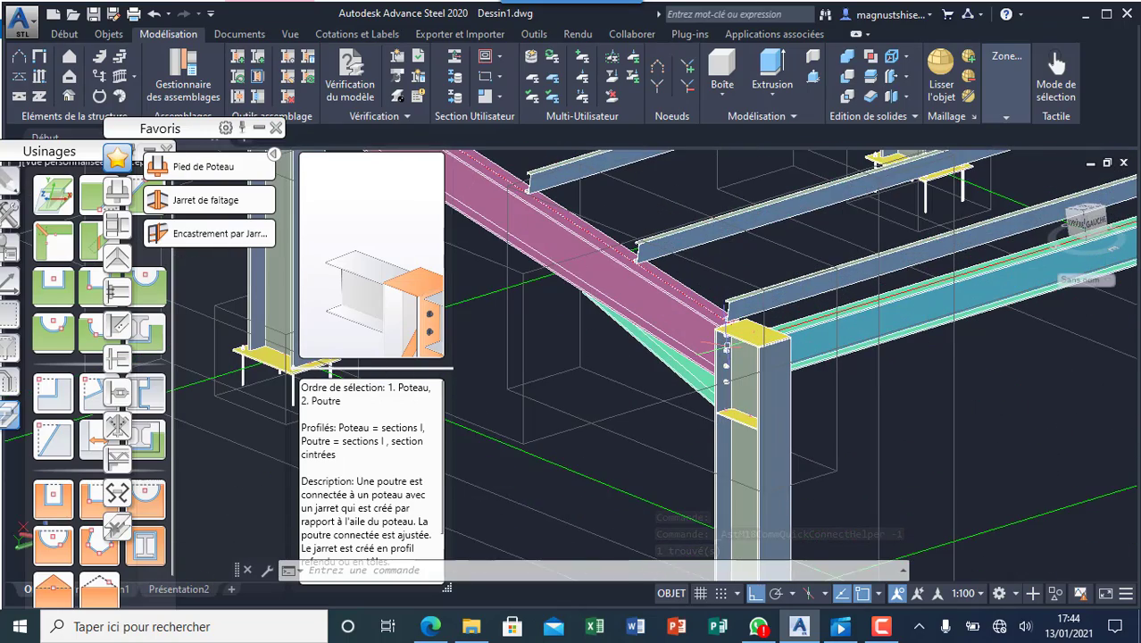
{"action": "scroll", "coordinate": [719, 341], "scroll_direction": "up", "scroll_amount": 2}
{"action": "scroll", "coordinate": [710, 425], "scroll_direction": "up", "scroll_amount": 3}
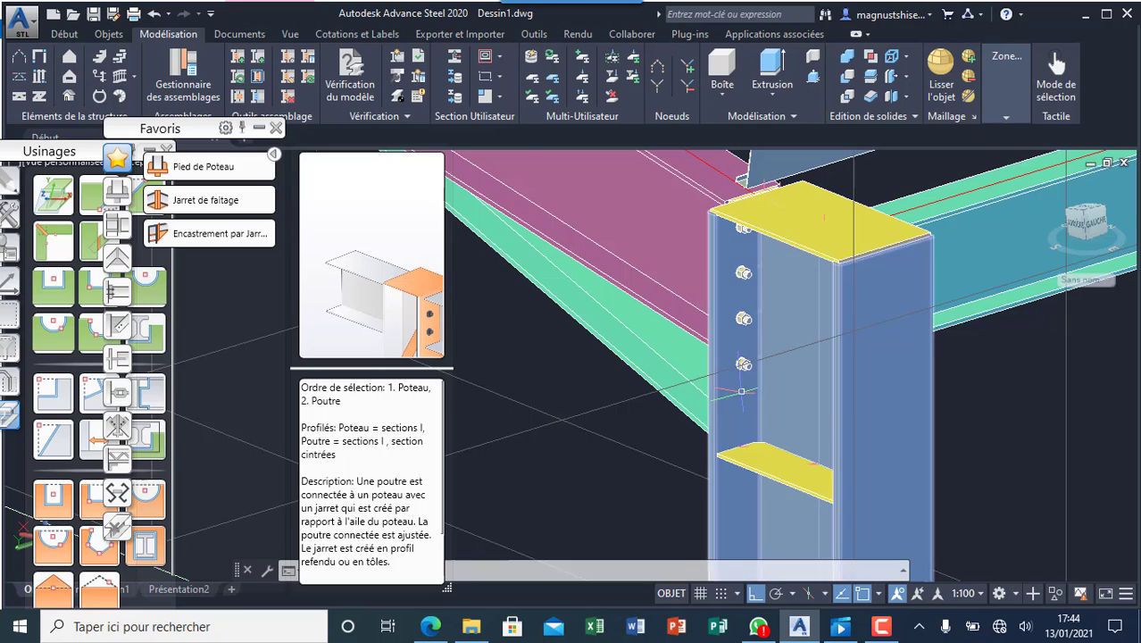
{"action": "scroll", "coordinate": [711, 419], "scroll_direction": "down", "scroll_amount": 6}
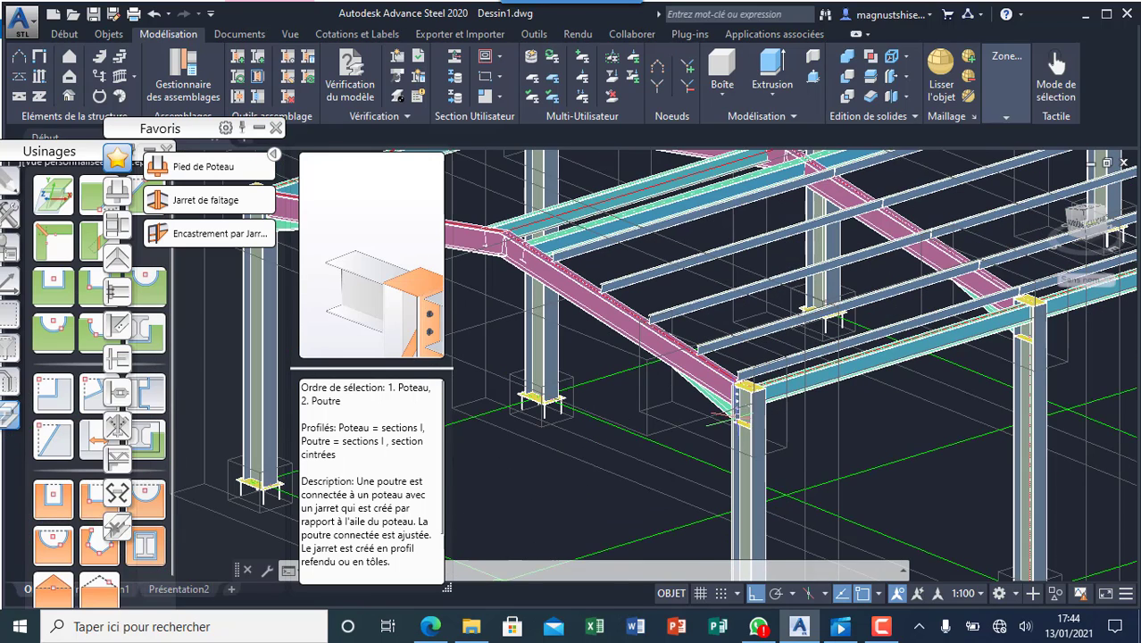
{"action": "scroll", "coordinate": [732, 414], "scroll_direction": "down", "scroll_amount": 2}
{"action": "scroll", "coordinate": [786, 407], "scroll_direction": "down", "scroll_amount": 3}
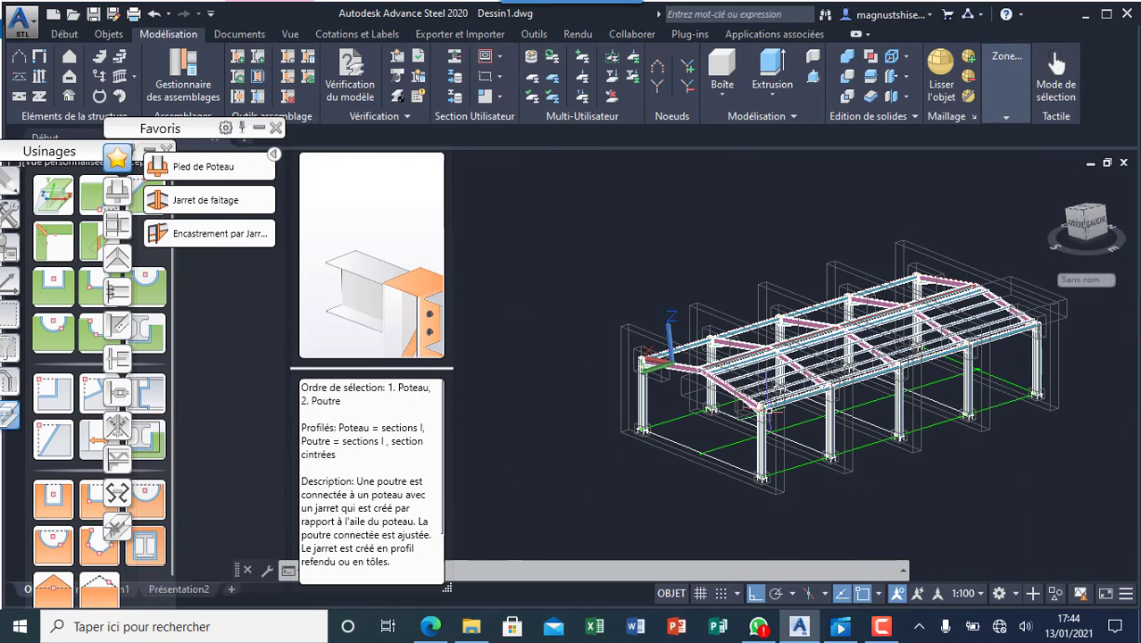
- Add a ridge haunch connection (Jarret de faîtage) between the two rafters of the end frame
{"action": "scroll", "coordinate": [757, 402], "scroll_direction": "up", "scroll_amount": 2}
{"action": "scroll", "coordinate": [662, 412], "scroll_direction": "up", "scroll_amount": 3}
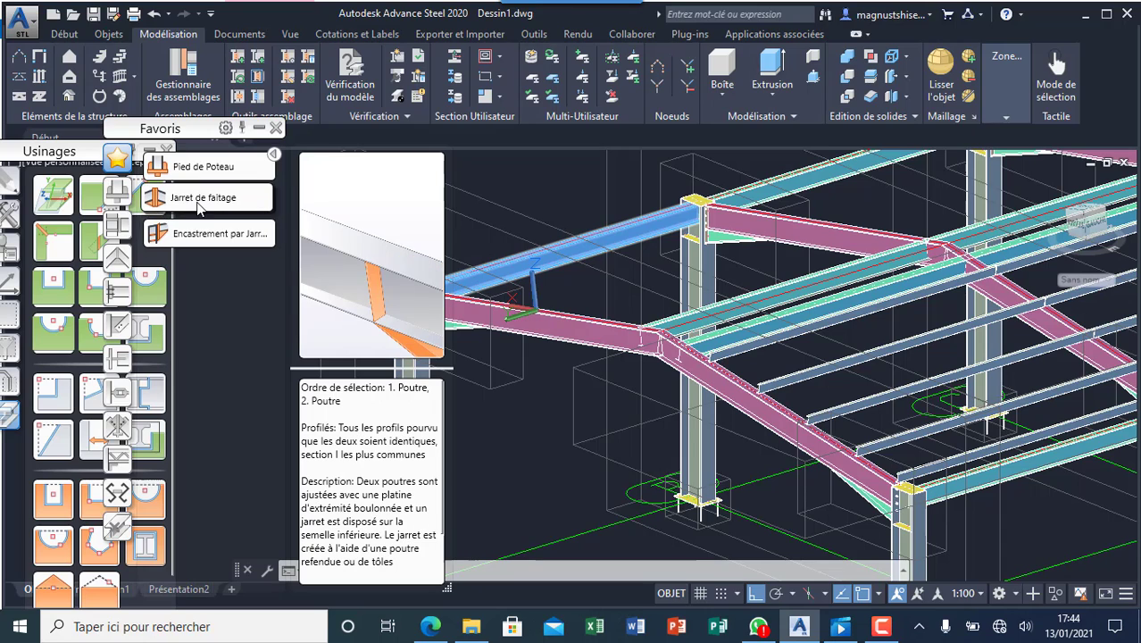
{"action": "left_click", "coordinate": [204, 233]}
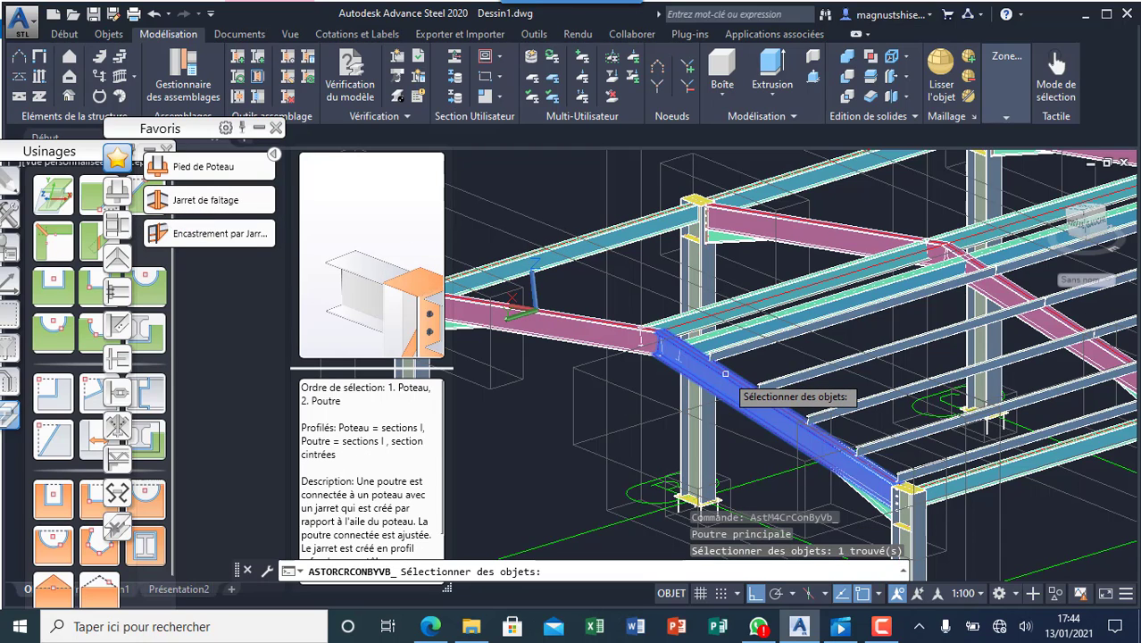
{"action": "left_click", "coordinate": [719, 373]}
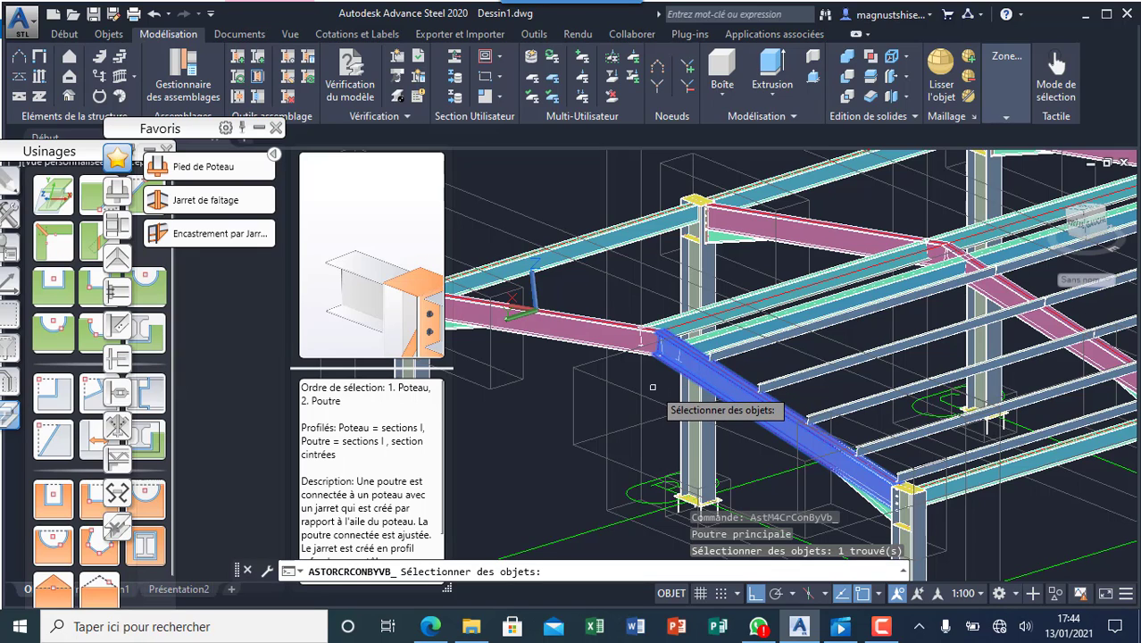
{"action": "key", "text": "Return"}
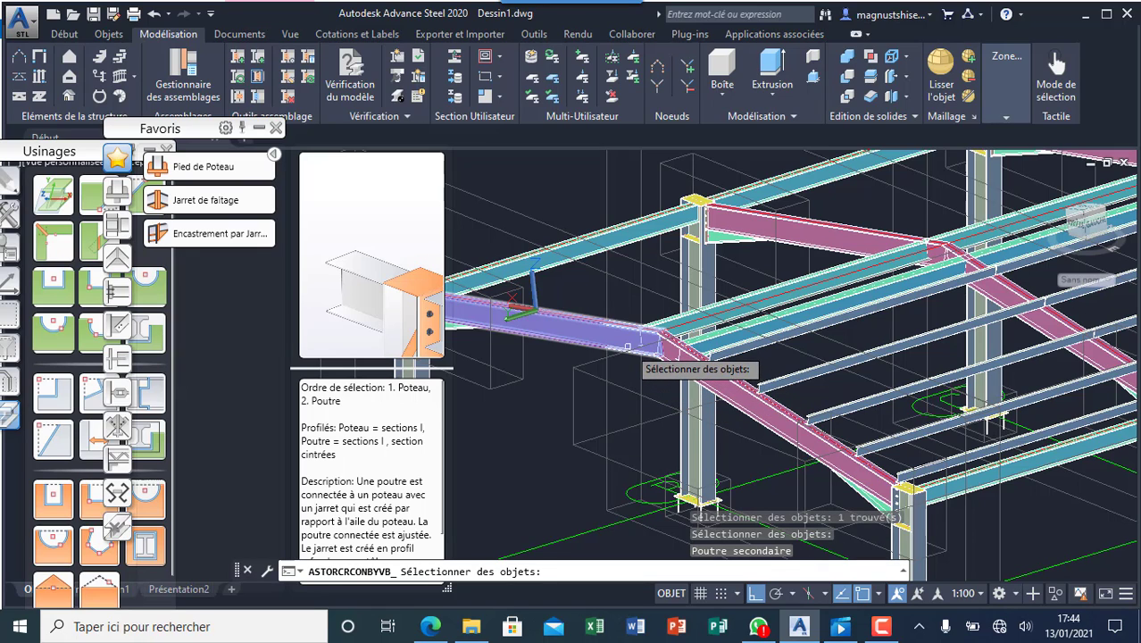
{"action": "left_click", "coordinate": [611, 348]}
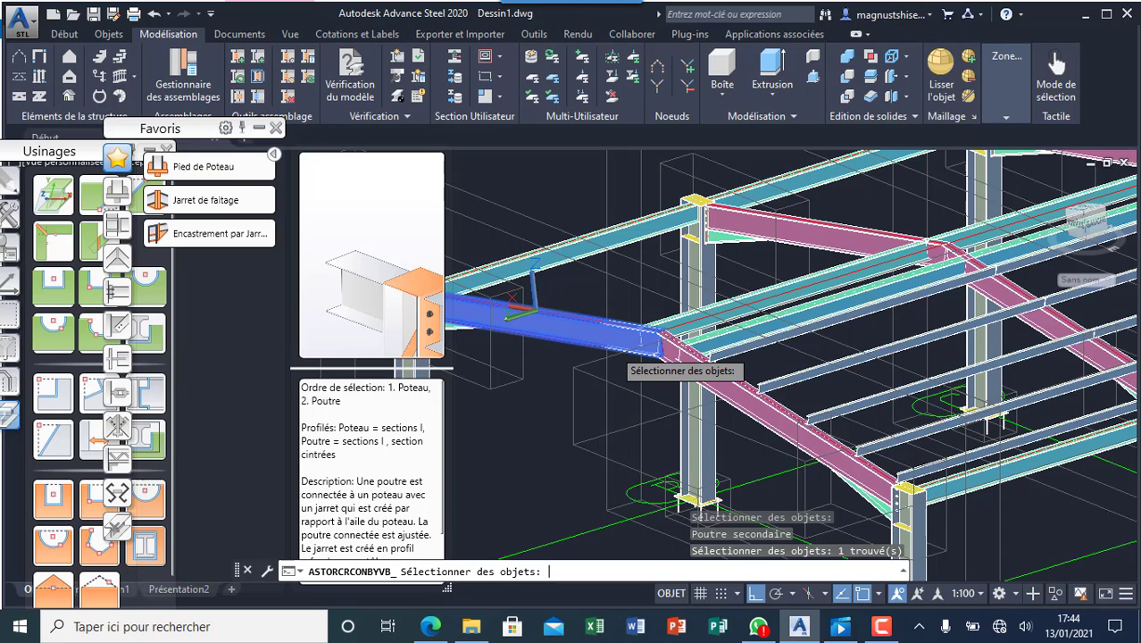
{"action": "key", "text": "Return"}
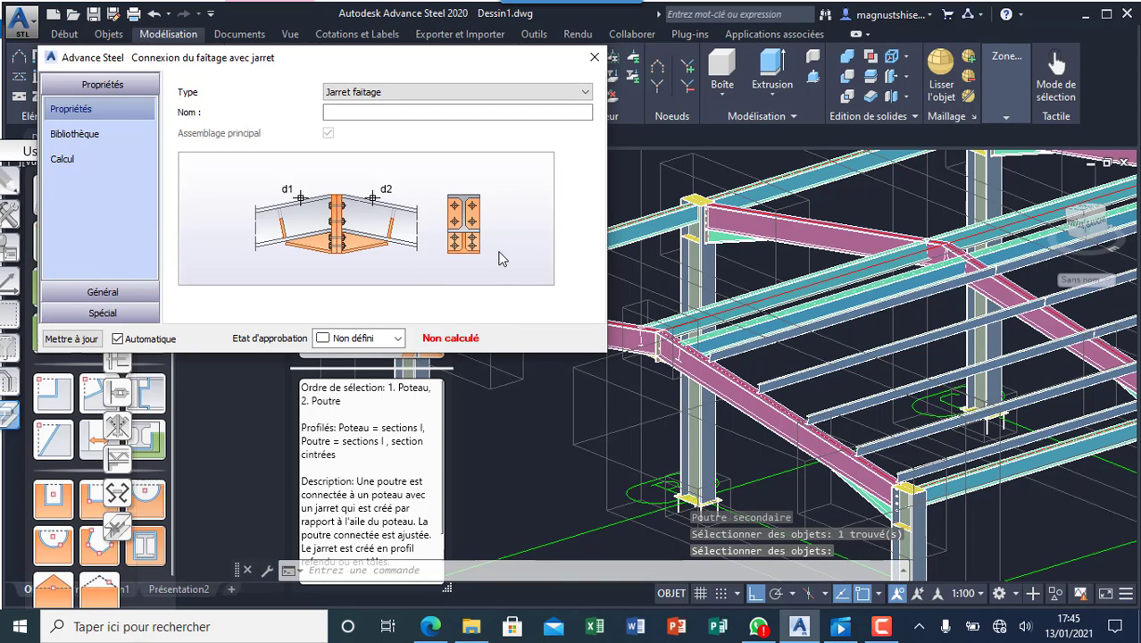
- Set the ridge haunch (Jarret 1) to a length along the plate of 1000 and a height below the rafter of 200
{"action": "scroll", "coordinate": [694, 362], "scroll_direction": "up", "scroll_amount": 3}
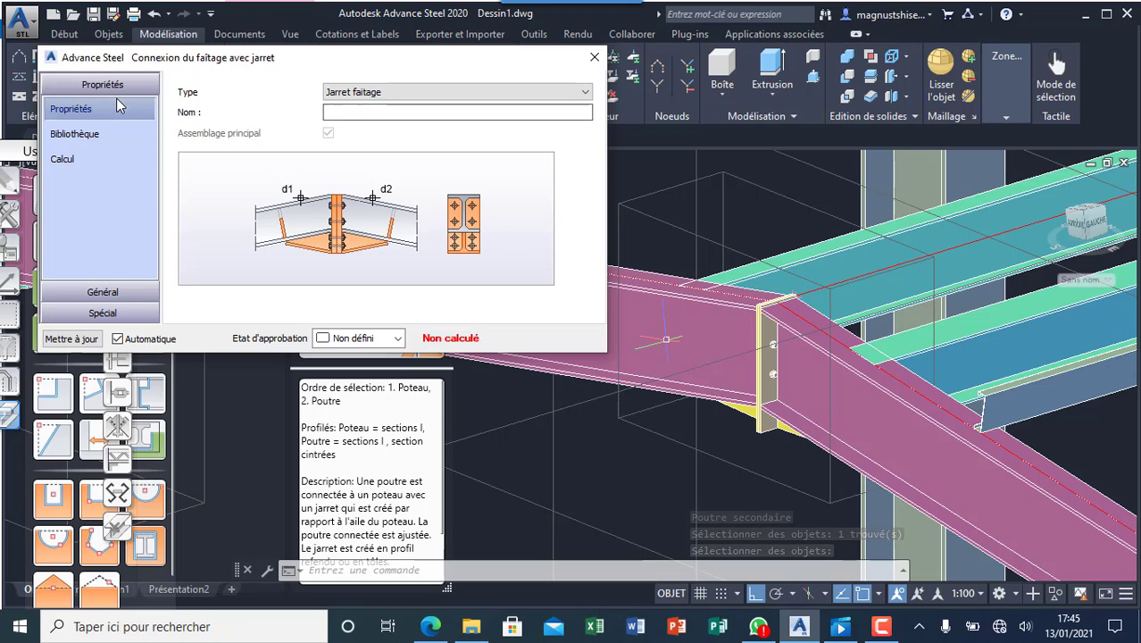
{"action": "left_click", "coordinate": [118, 292]}
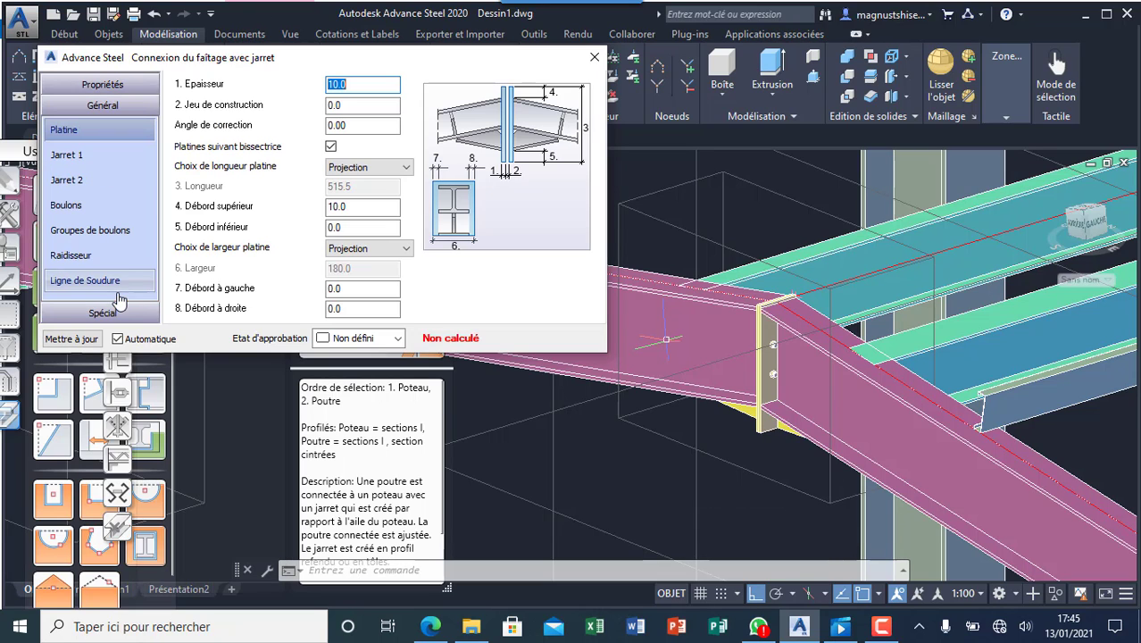
{"action": "left_click", "coordinate": [108, 155]}
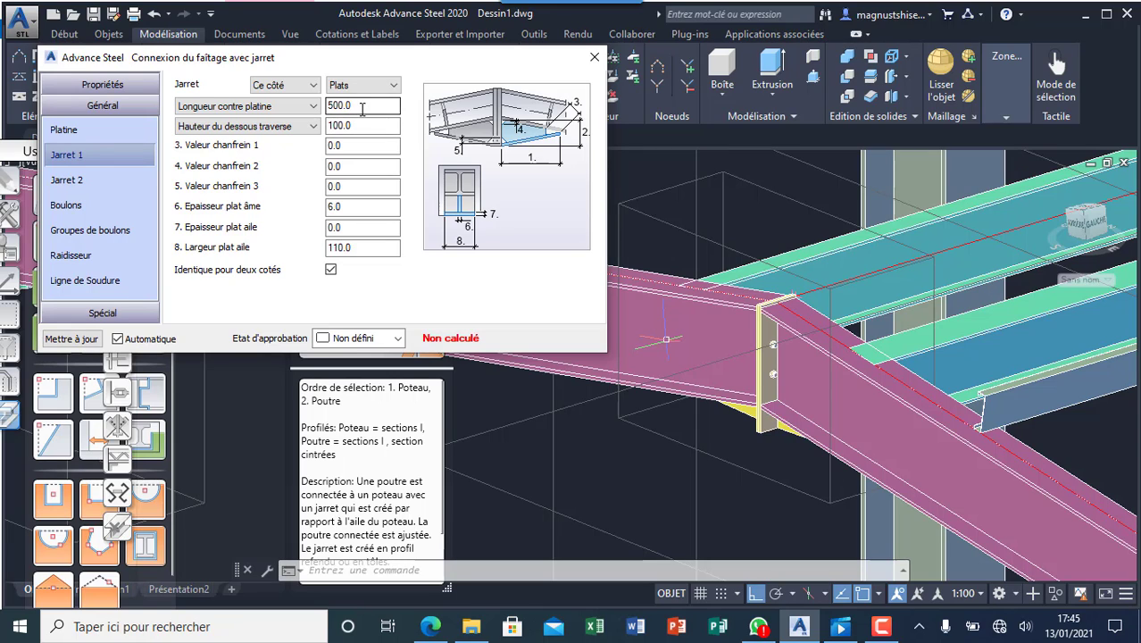
{"action": "left_click_drag", "start_coordinate": [310, 103], "coordinate": [292, 101]}
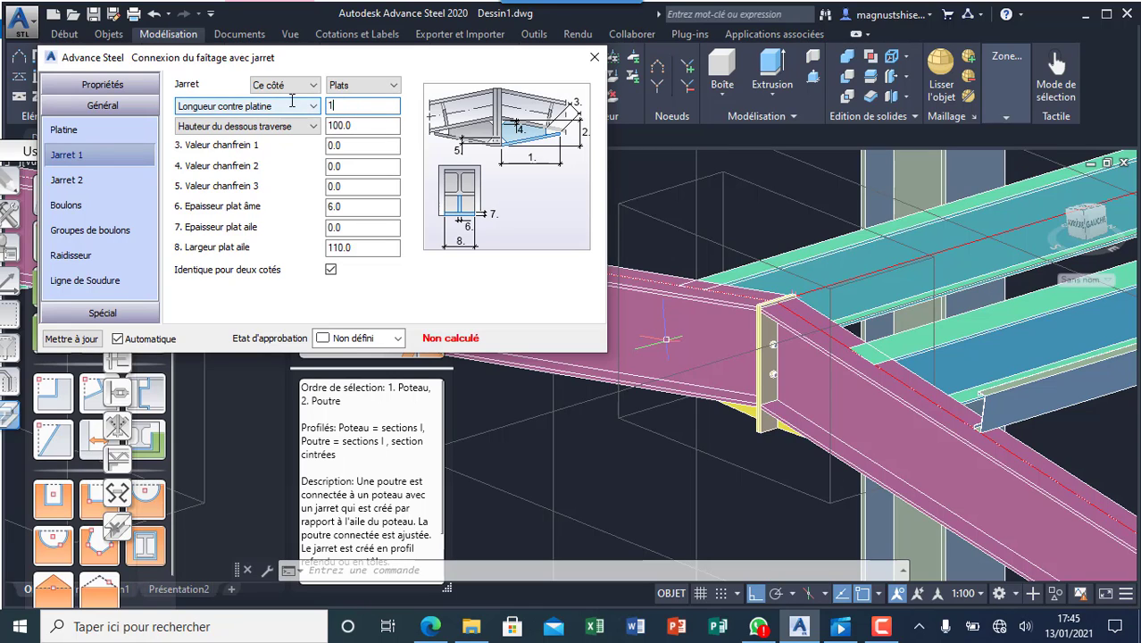
{"action": "type", "text": "1000"}
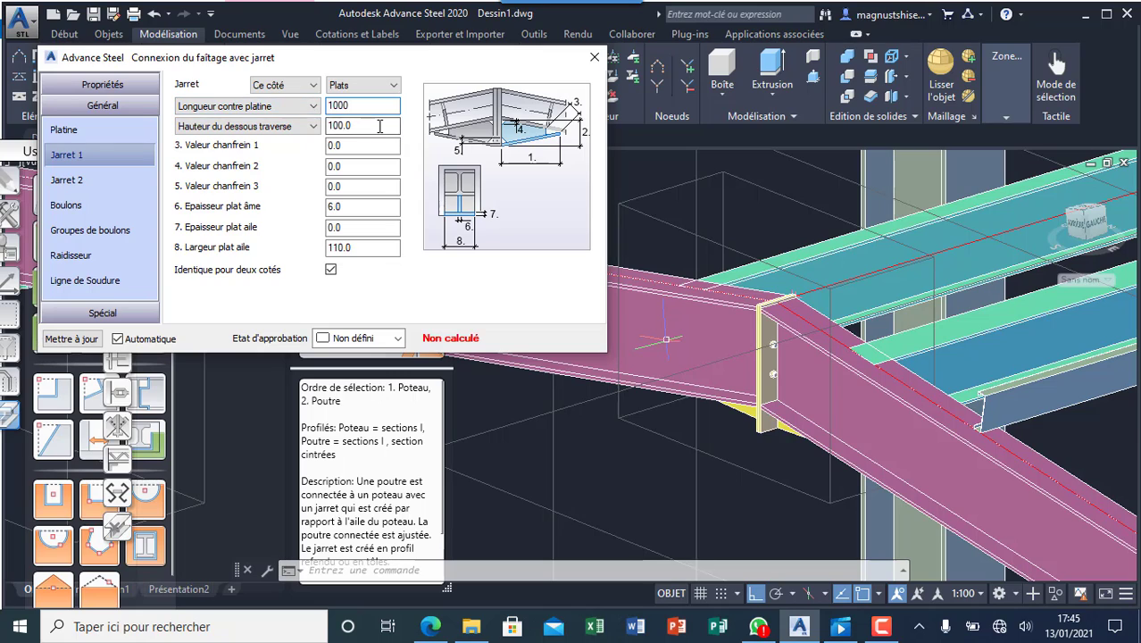
{"action": "left_click", "coordinate": [379, 126]}
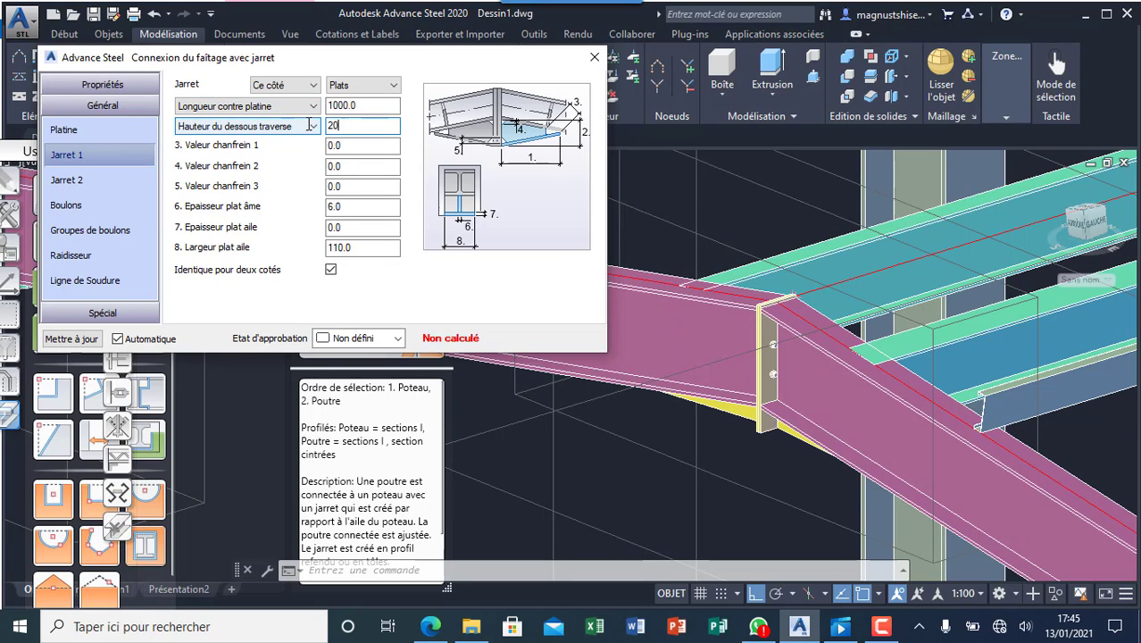
{"action": "left_click", "coordinate": [385, 143]}
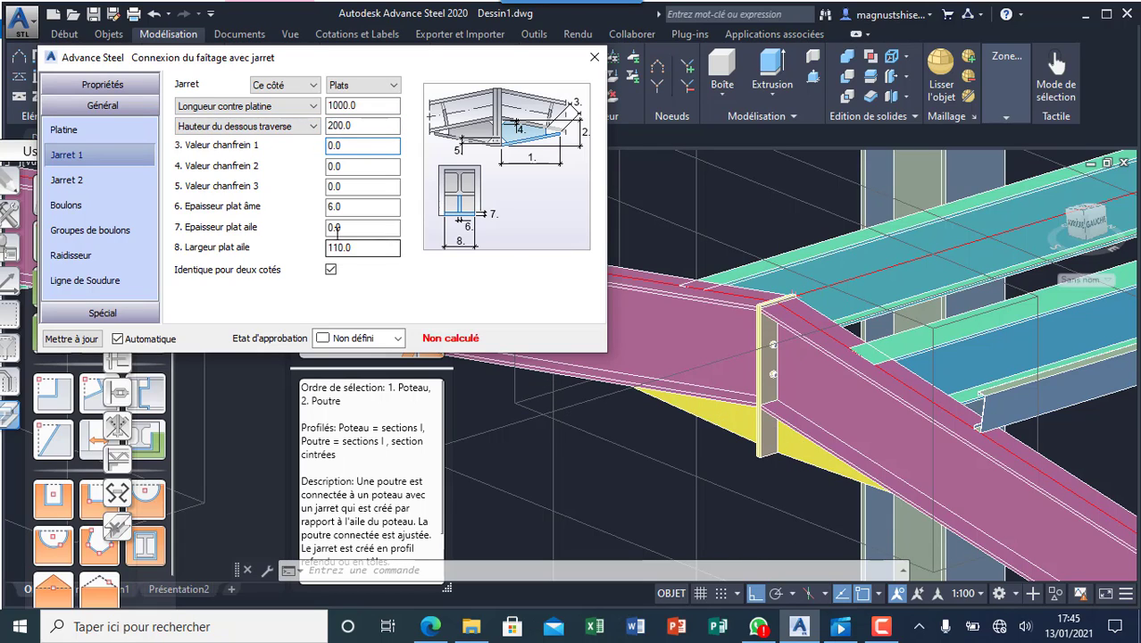
- Review the ridge connection's stiffener (Raidisseur) and additional plate (Plats supplémentaires) settings
{"action": "left_click", "coordinate": [111, 255]}
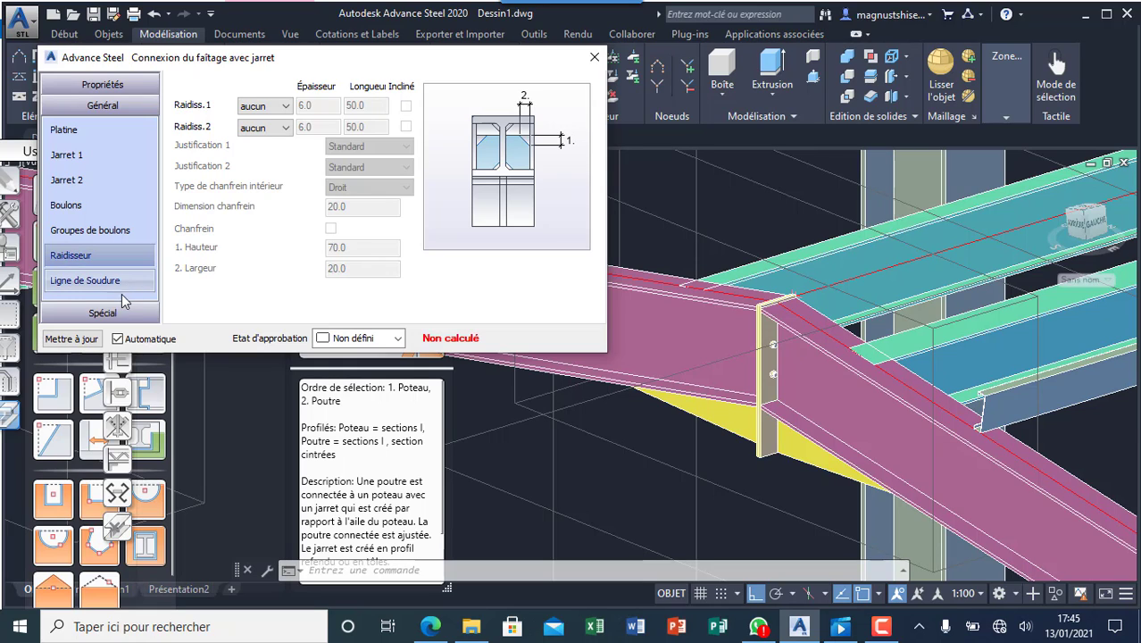
{"action": "left_click", "coordinate": [115, 313]}
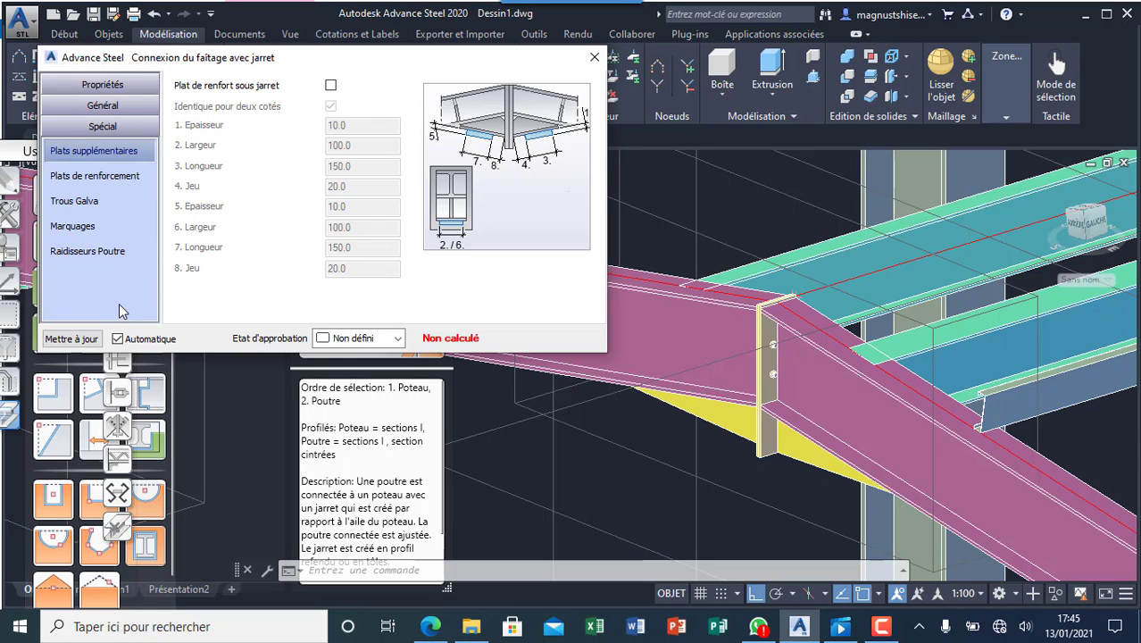
{"action": "left_click", "coordinate": [106, 107]}
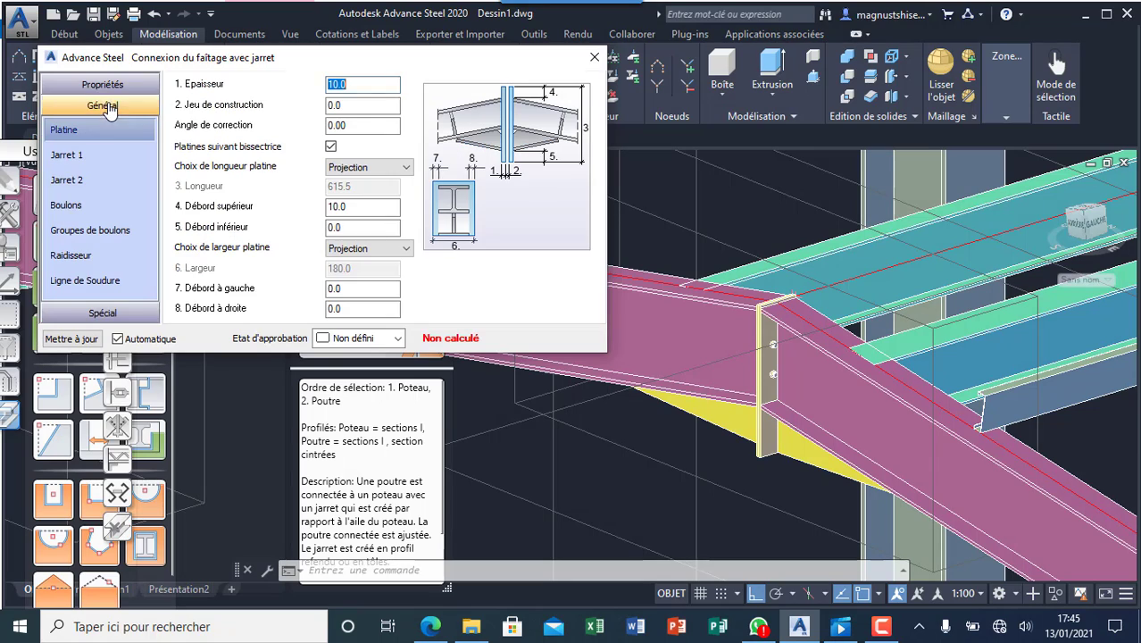
- Review the ridge connection's bolt diameter, class and composition options, keeping 16.00 mm, class 8.8 and composition E
{"action": "left_click", "coordinate": [110, 201]}
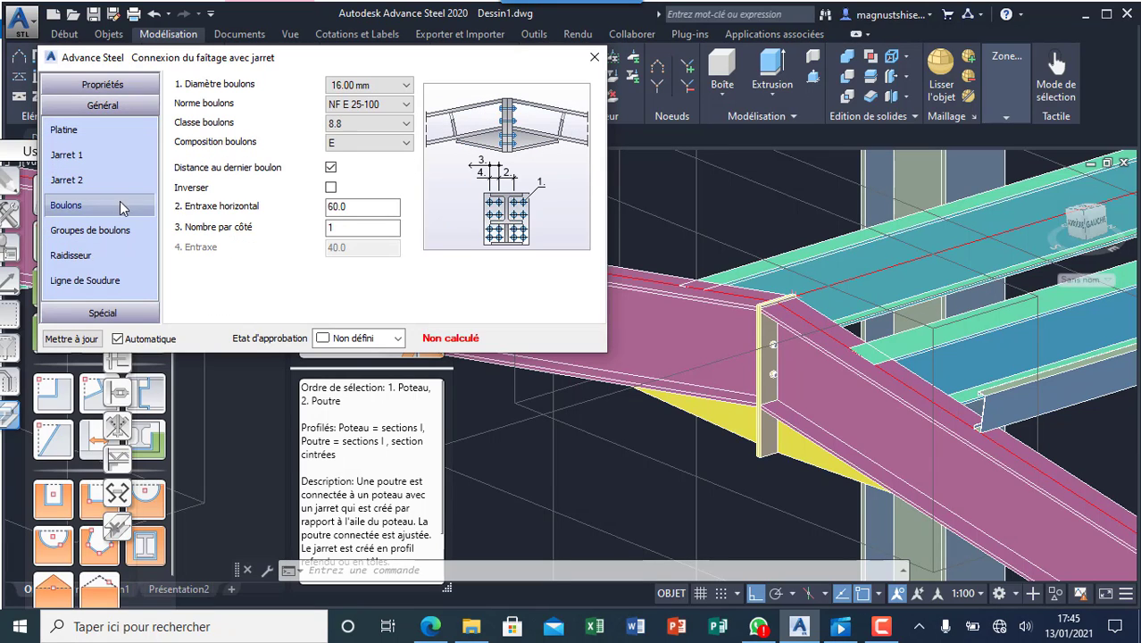
{"action": "left_click", "coordinate": [390, 86]}
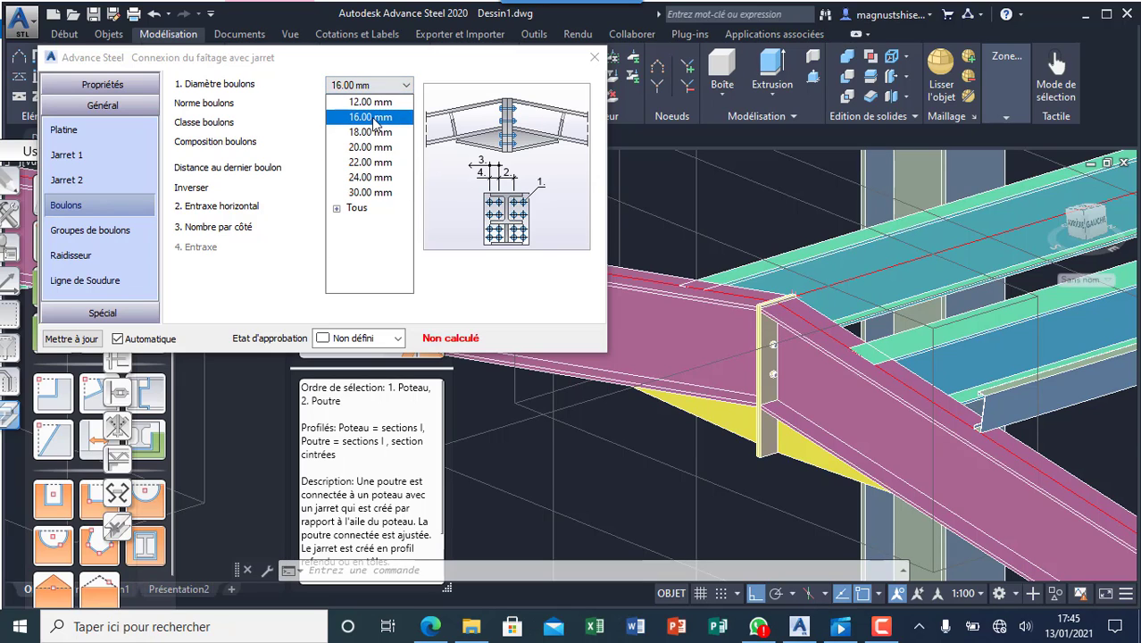
{"action": "left_click", "coordinate": [376, 118]}
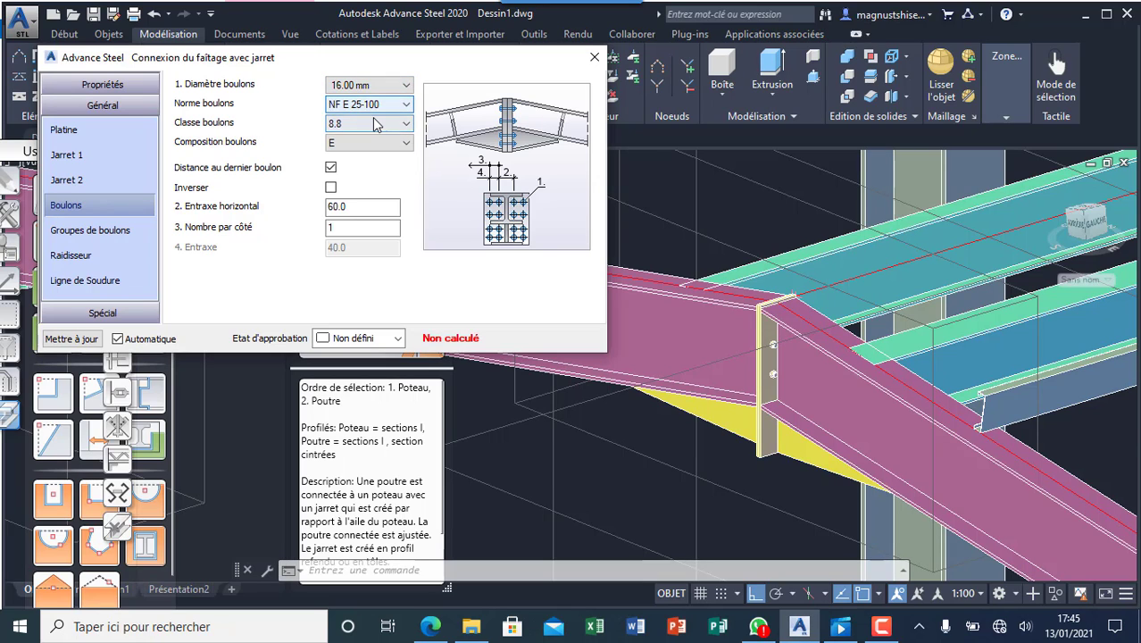
{"action": "left_click", "coordinate": [372, 120]}
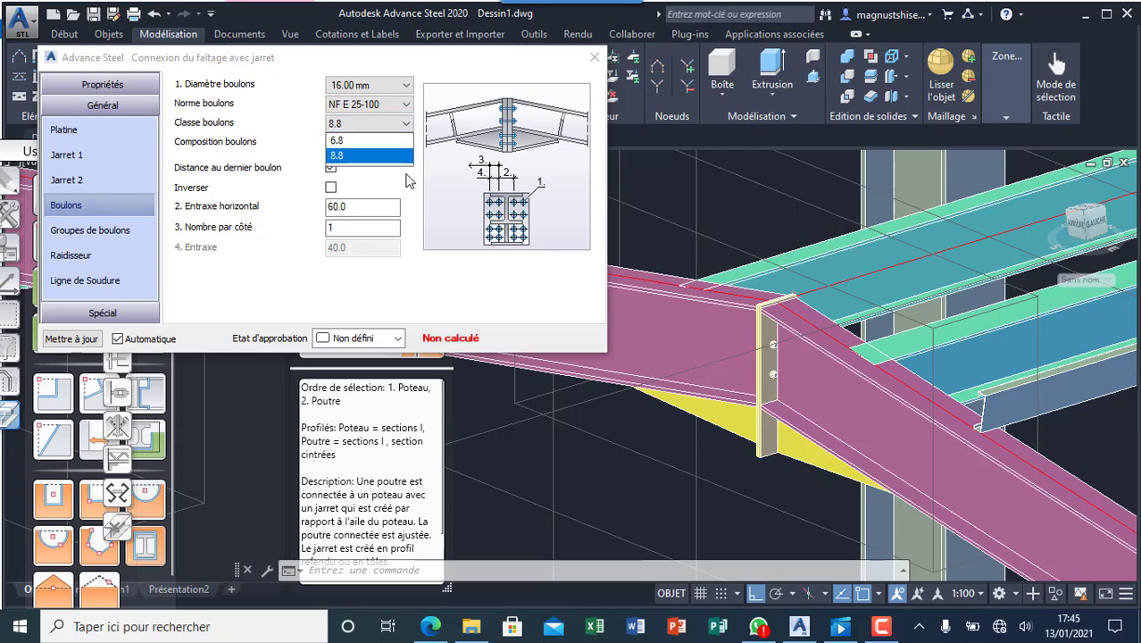
{"action": "left_click", "coordinate": [407, 181]}
{"action": "left_click", "coordinate": [389, 144]}
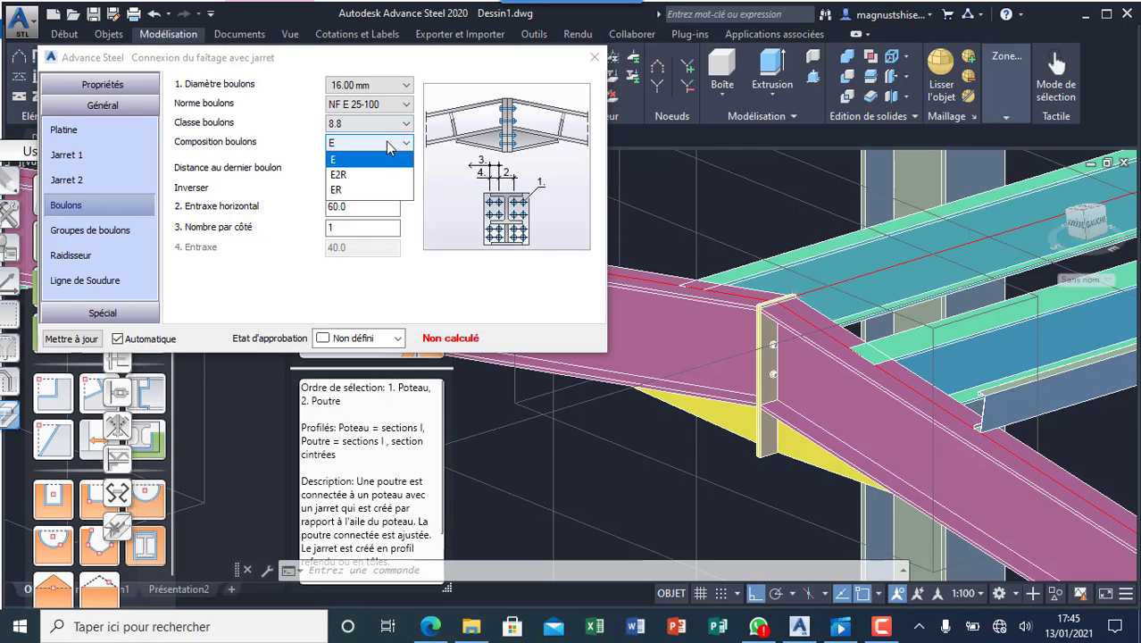
{"action": "left_click", "coordinate": [412, 183]}
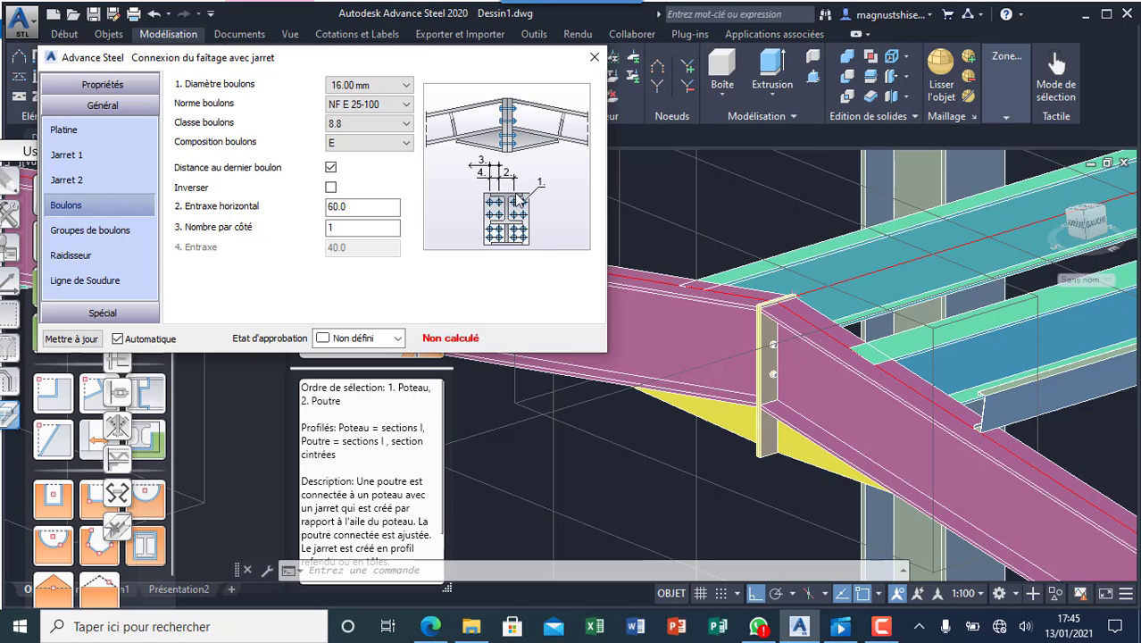
- Add a second bolt group (Groupe 2) with 2 rows to the ridge haunch connection
{"action": "left_click", "coordinate": [111, 231]}
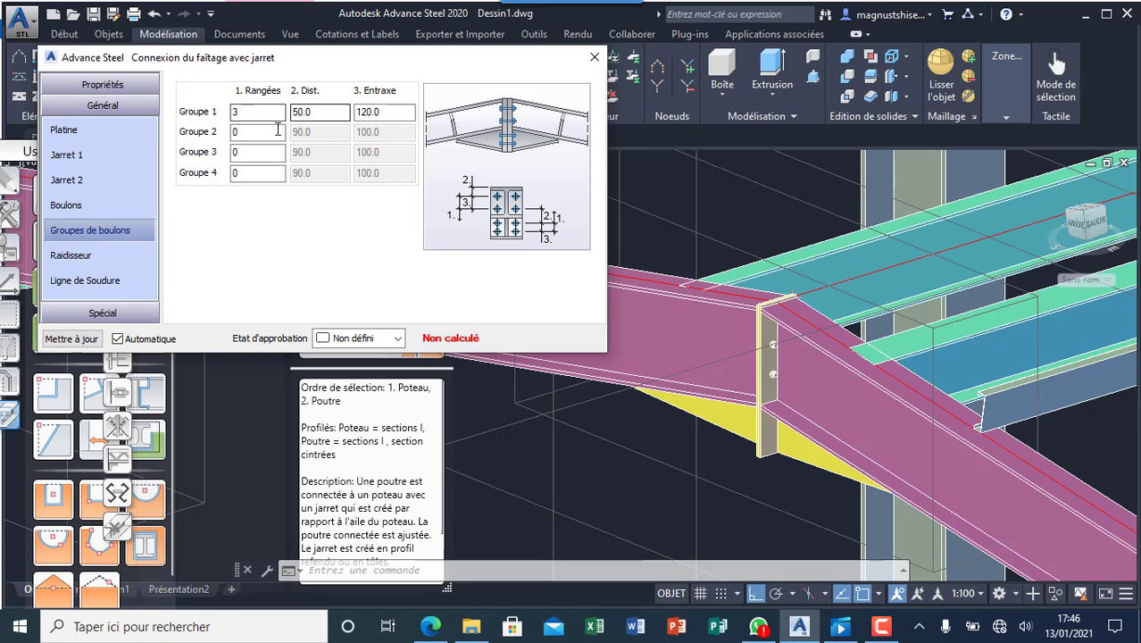
{"action": "key", "text": "Tab"}
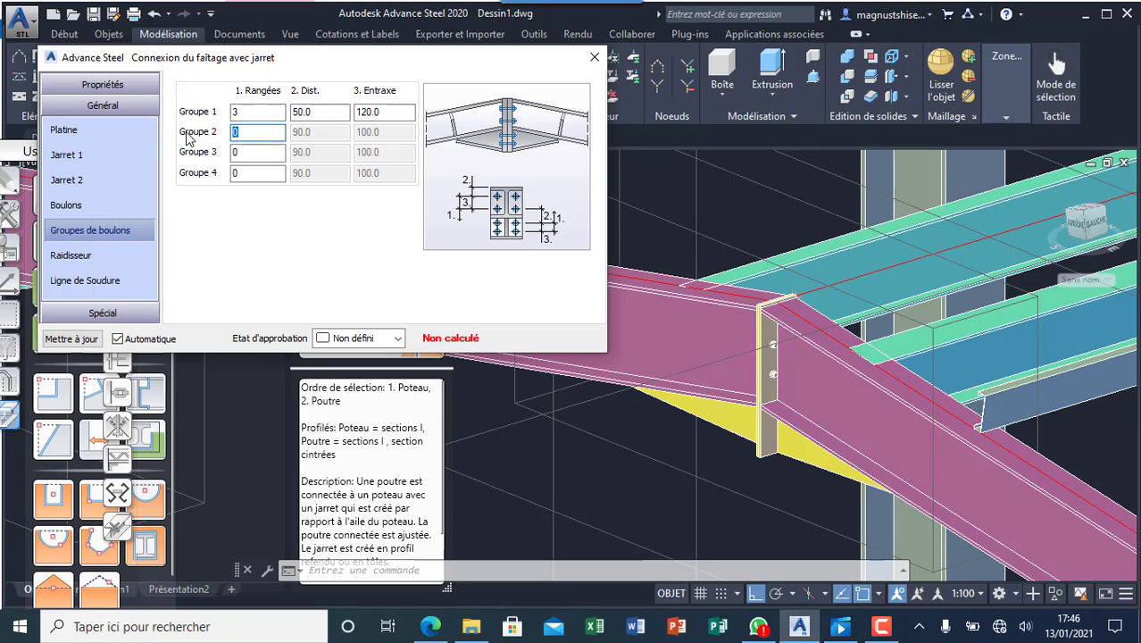
{"action": "type", "text": "2"}
{"action": "left_click", "coordinate": [332, 112]}
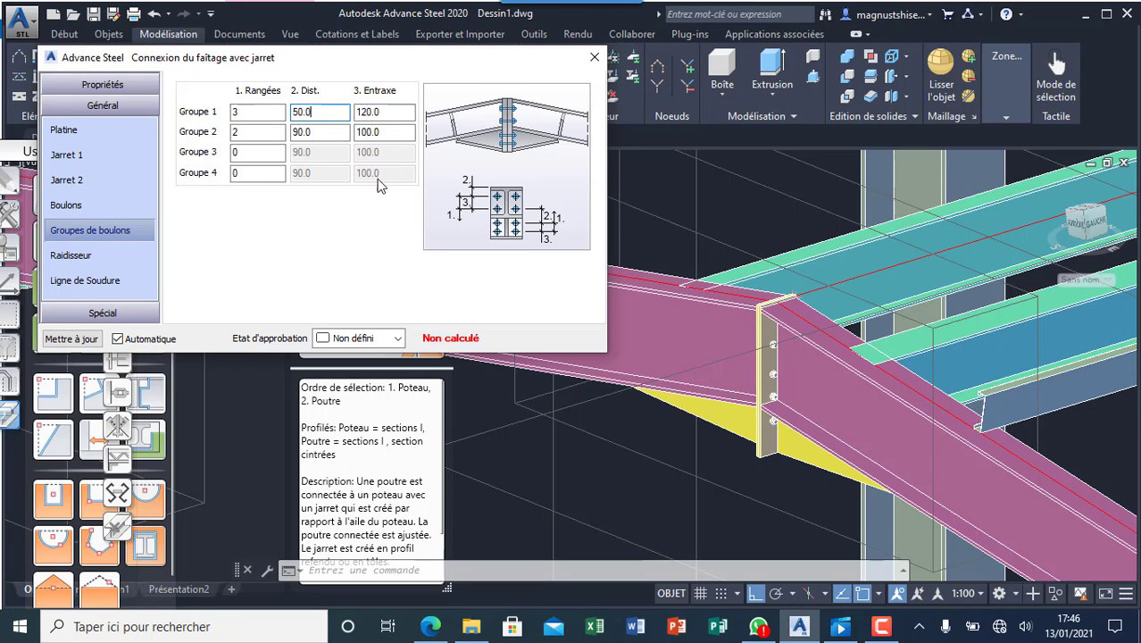
- Try a distance of 120 for bolt Groupe 2 of the ridge connection, and settle on 140
{"action": "left_click", "coordinate": [335, 134]}
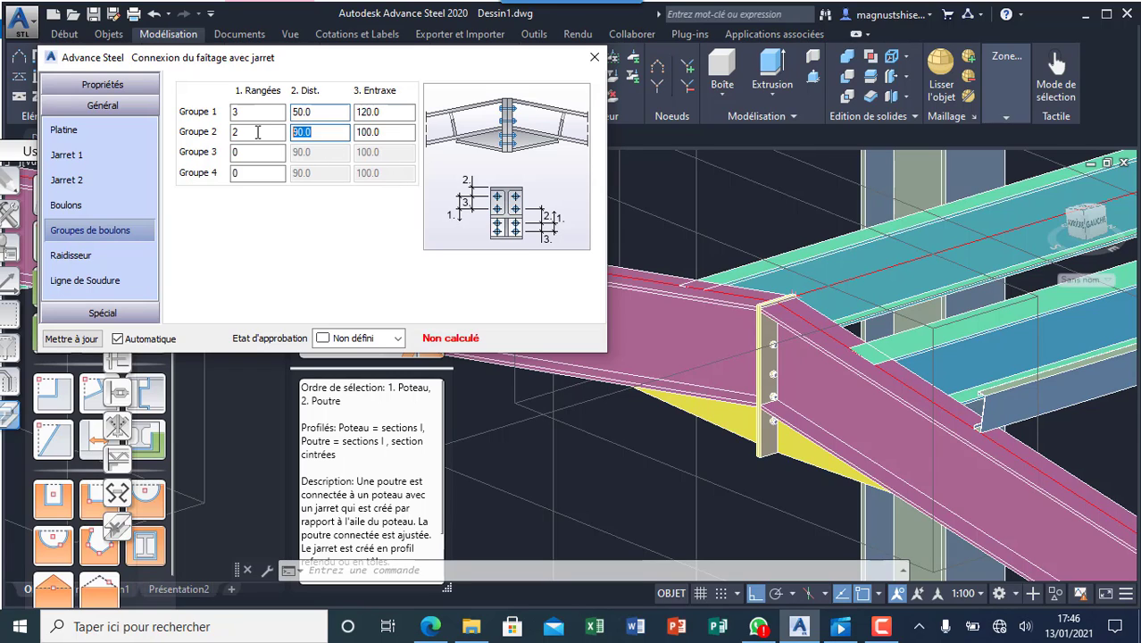
{"action": "type", "text": "1"}
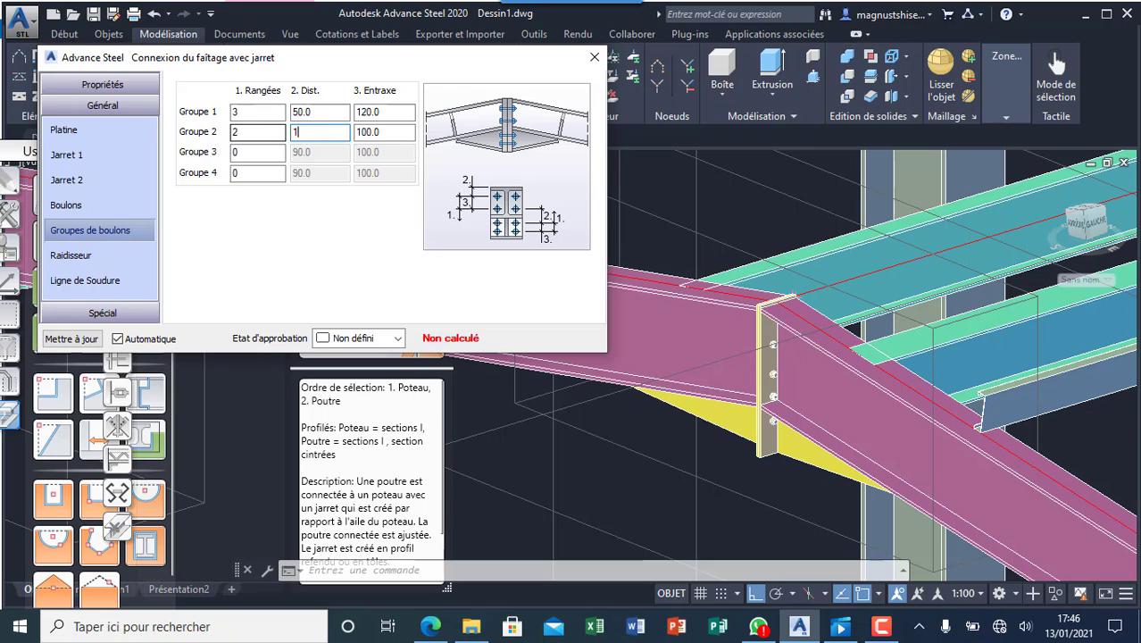
{"action": "type", "text": "20"}
{"action": "left_click", "coordinate": [381, 133]}
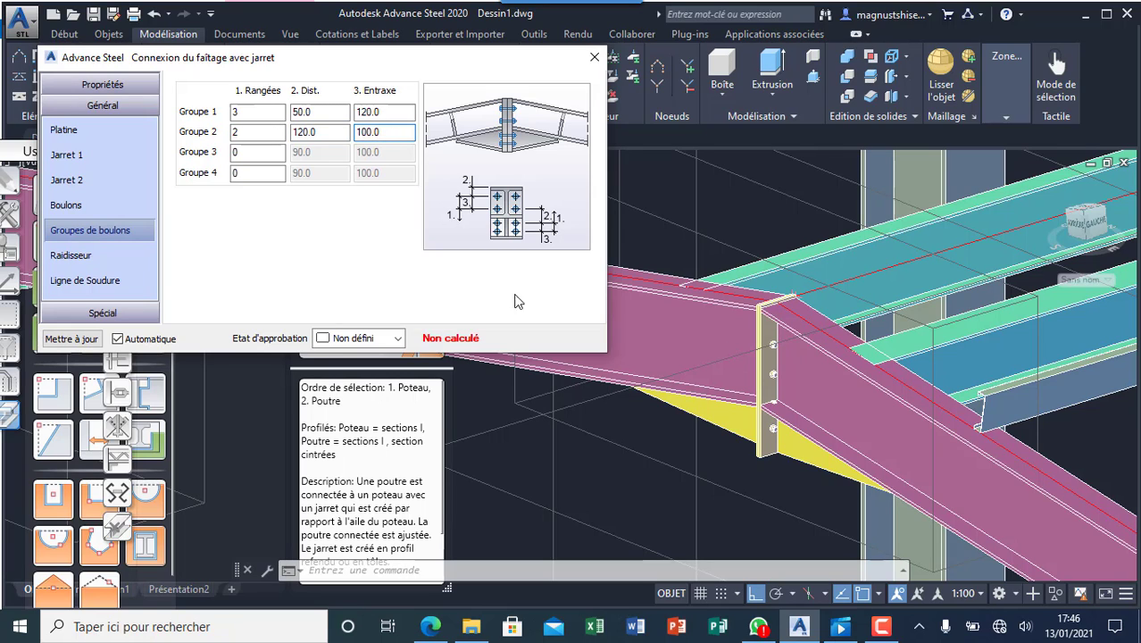
{"action": "left_click_drag", "start_coordinate": [328, 134], "coordinate": [256, 136]}
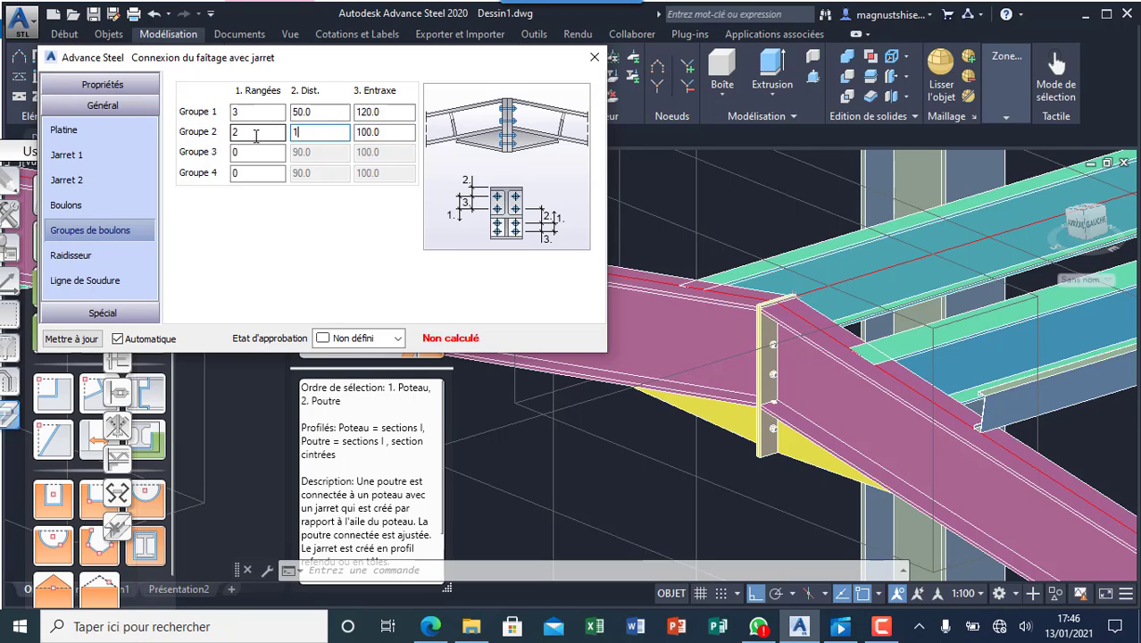
{"action": "type", "text": "140"}
{"action": "left_click", "coordinate": [383, 133]}
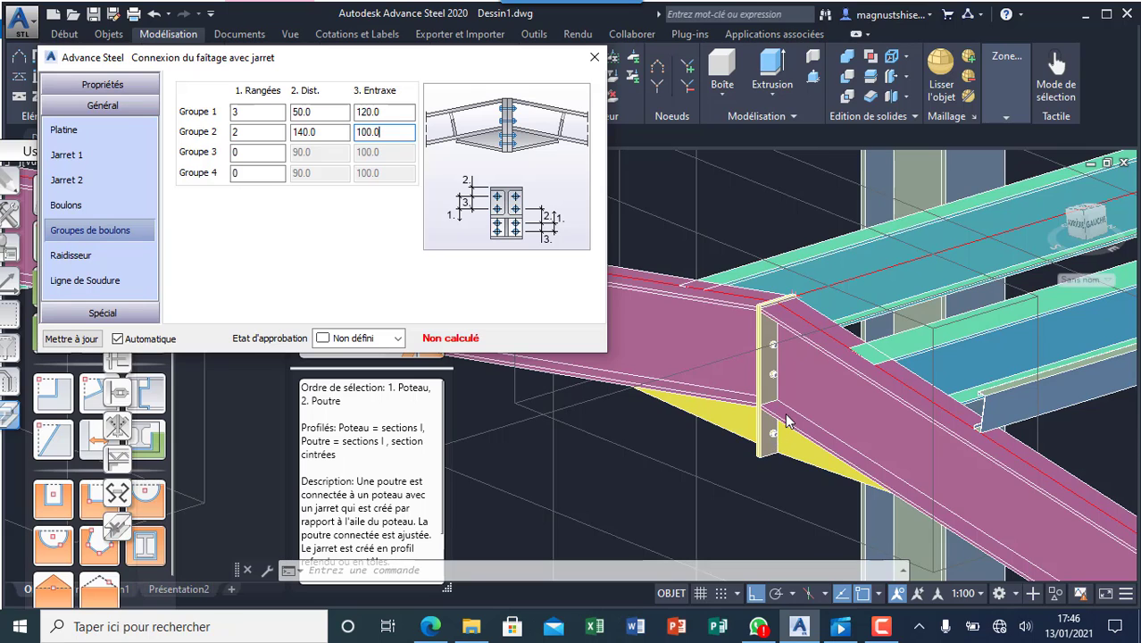
- Inspect the bolt rows on the ridge end plate in the model and close the connection's settings
{"action": "scroll", "coordinate": [785, 412], "scroll_direction": "up", "scroll_amount": 3}
{"action": "scroll", "coordinate": [785, 393], "scroll_direction": "down", "scroll_amount": 4}
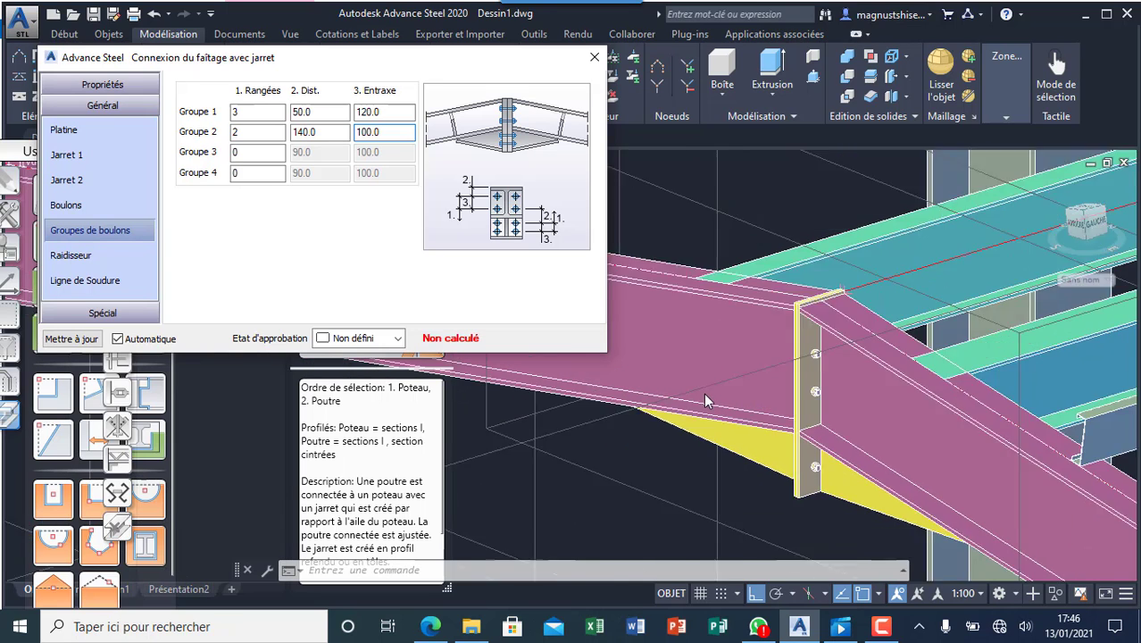
{"action": "scroll", "coordinate": [783, 385], "scroll_direction": "up", "scroll_amount": 2}
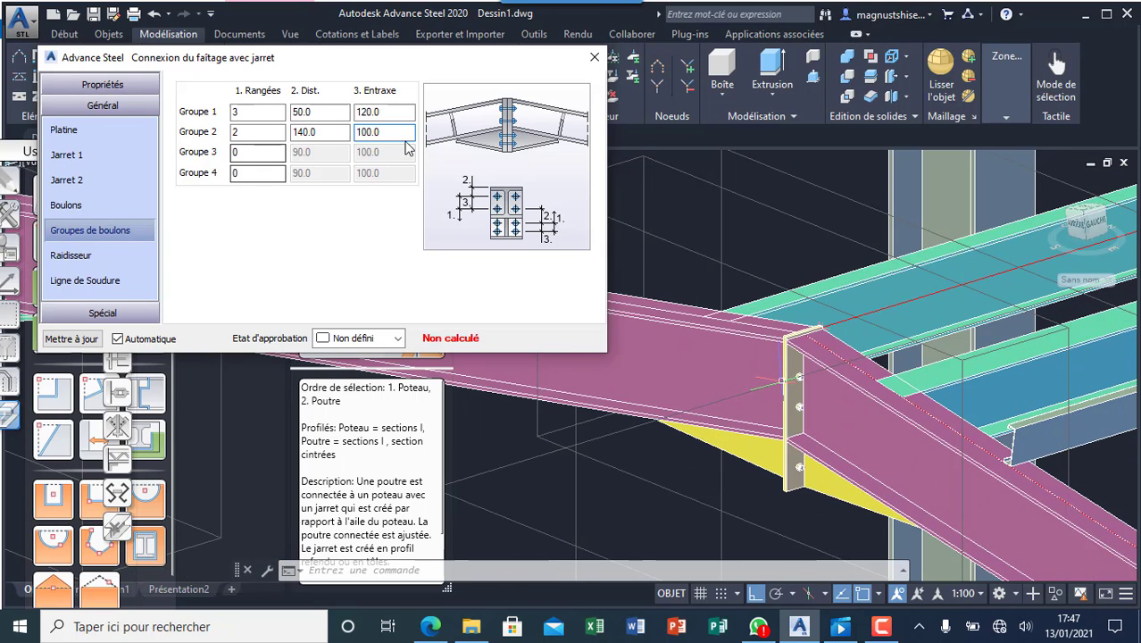
{"action": "scroll", "coordinate": [760, 399], "scroll_direction": "up", "scroll_amount": 3}
{"action": "scroll", "coordinate": [760, 399], "scroll_direction": "down", "scroll_amount": 5}
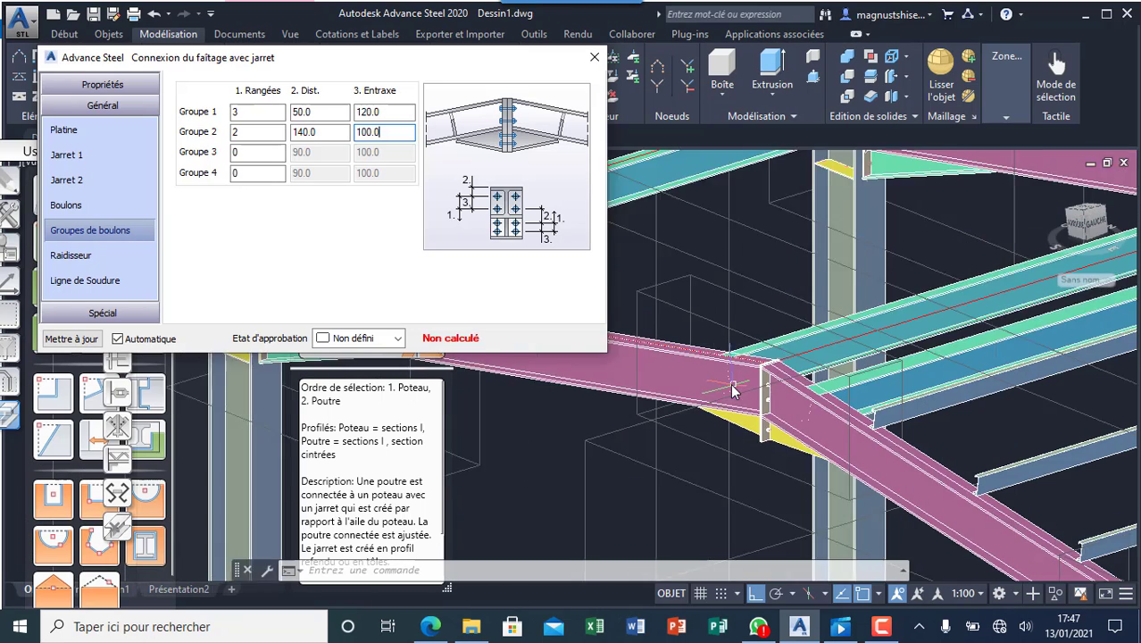
{"action": "scroll", "coordinate": [777, 431], "scroll_direction": "up", "scroll_amount": 5}
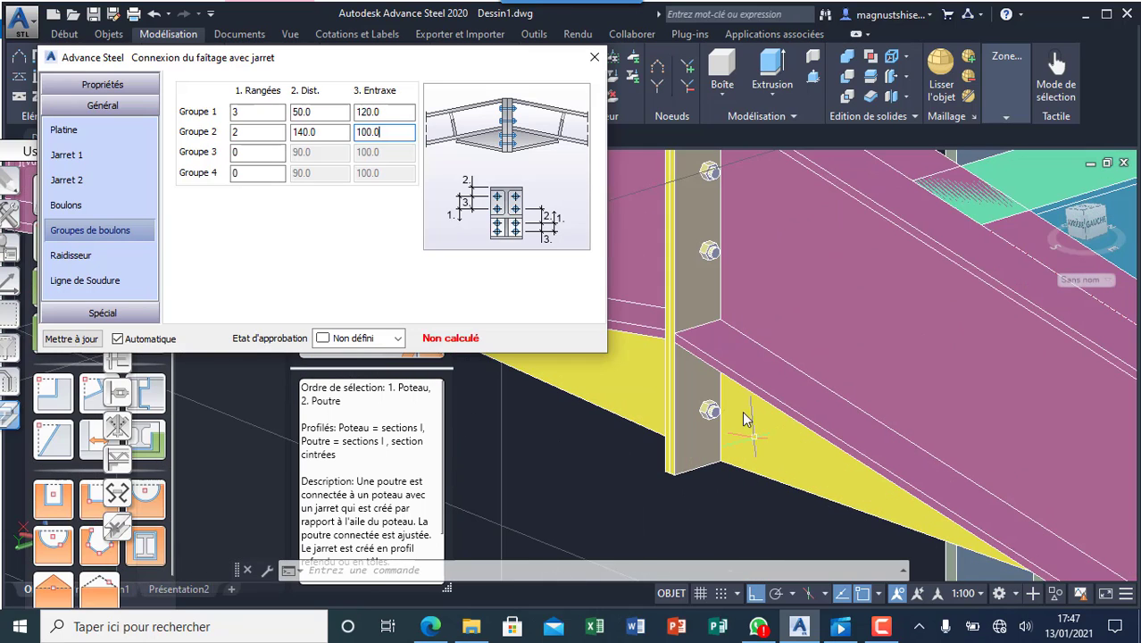
{"action": "scroll", "coordinate": [679, 366], "scroll_direction": "down", "scroll_amount": 5}
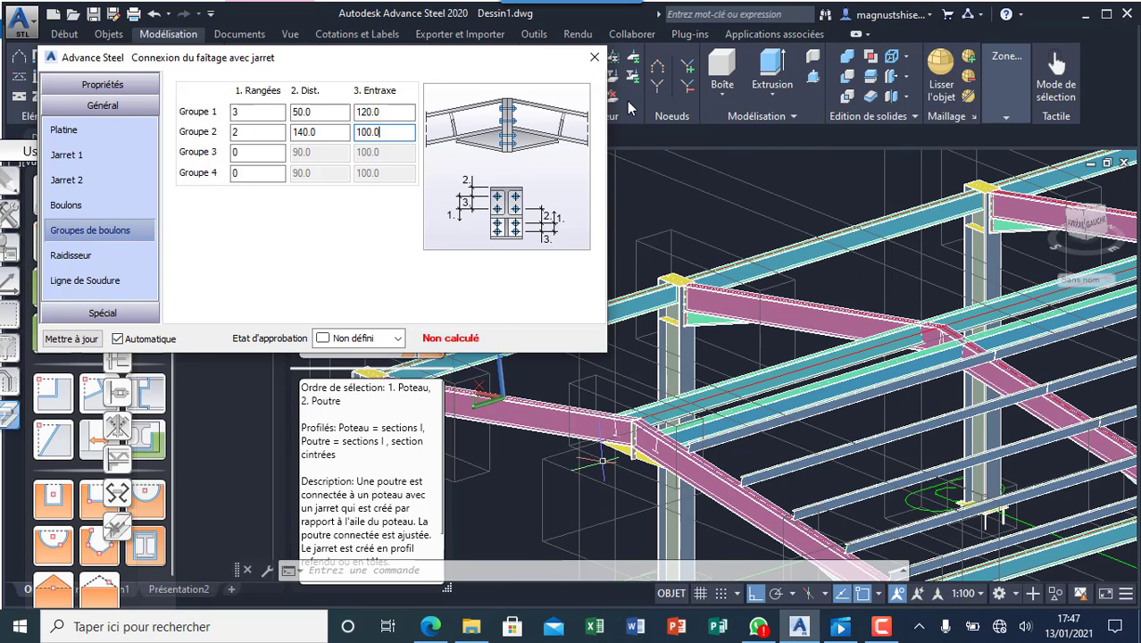
{"action": "left_click", "coordinate": [594, 57]}
- Examine the ridge haunch and its bolted plate on the end frame from the gable side
{"action": "right_click", "coordinate": [551, 236]}
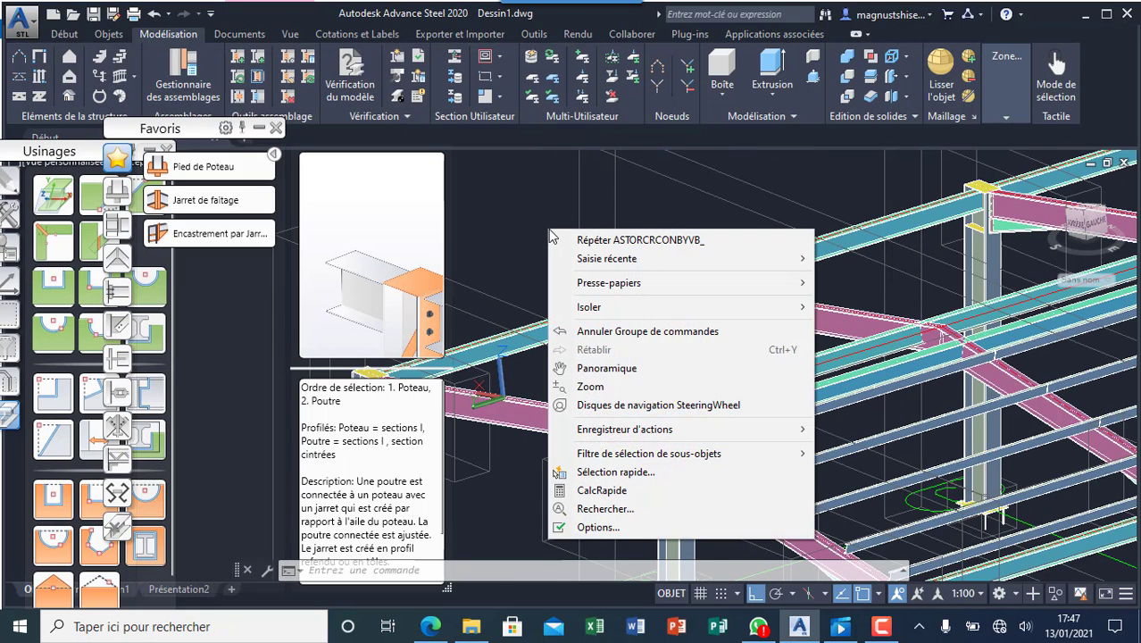
{"action": "left_click", "coordinate": [609, 404]}
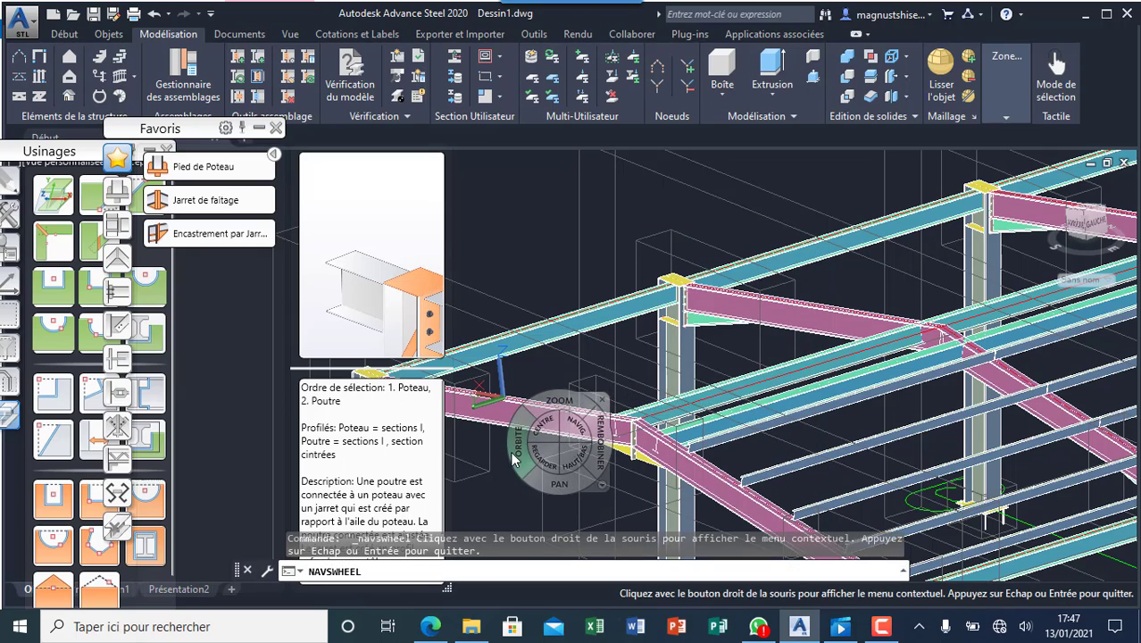
{"action": "left_click_drag", "start_coordinate": [513, 457], "coordinate": [546, 417]}
{"action": "left_click", "coordinate": [718, 332]}
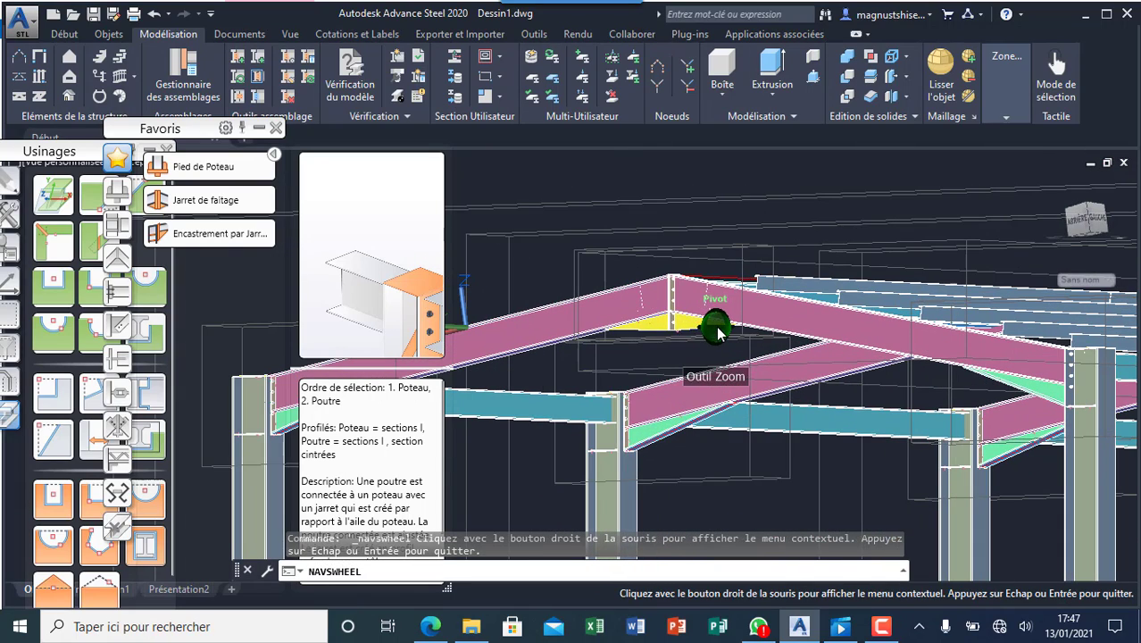
{"action": "left_click", "coordinate": [683, 366]}
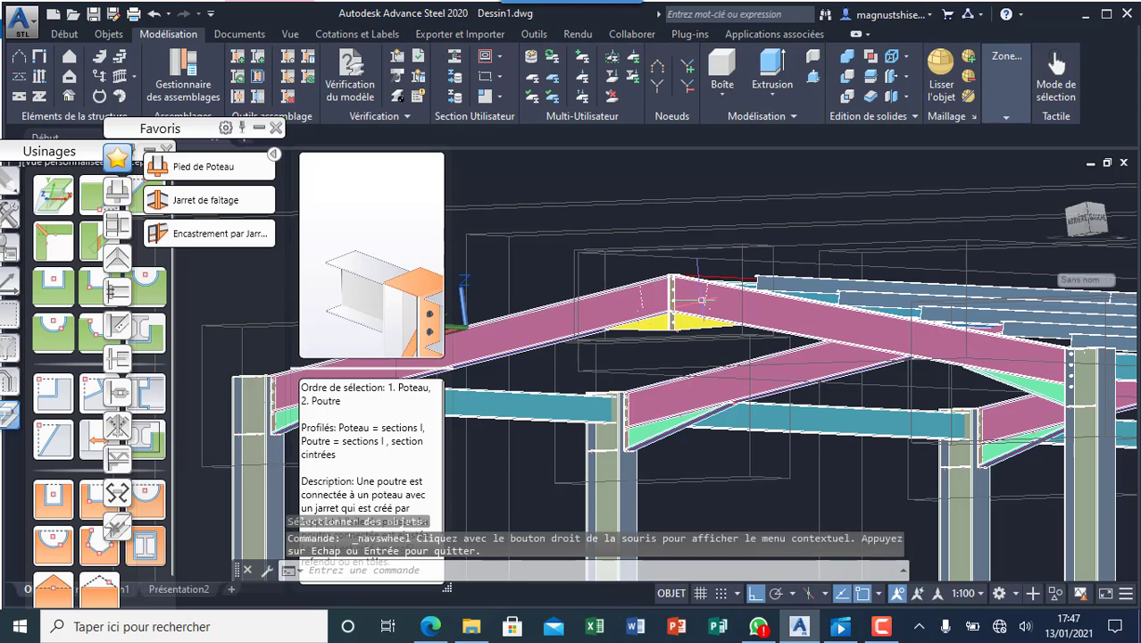
{"action": "scroll", "coordinate": [692, 297], "scroll_direction": "up", "scroll_amount": 5}
{"action": "scroll", "coordinate": [604, 371], "scroll_direction": "down", "scroll_amount": 5}
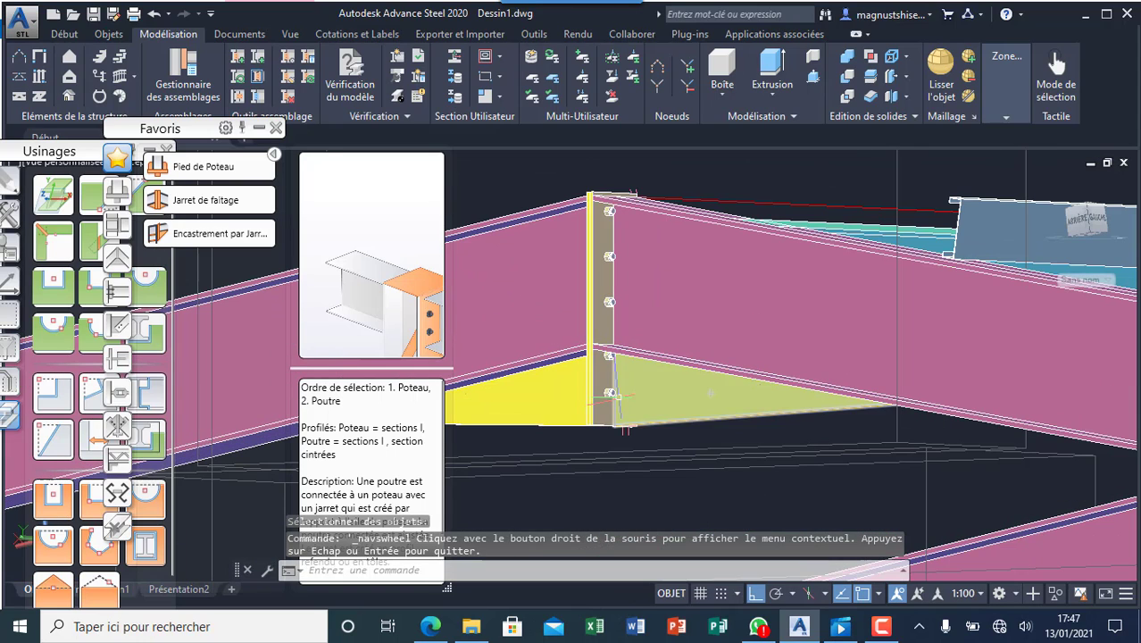
{"action": "scroll", "coordinate": [656, 401], "scroll_direction": "down", "scroll_amount": 5}
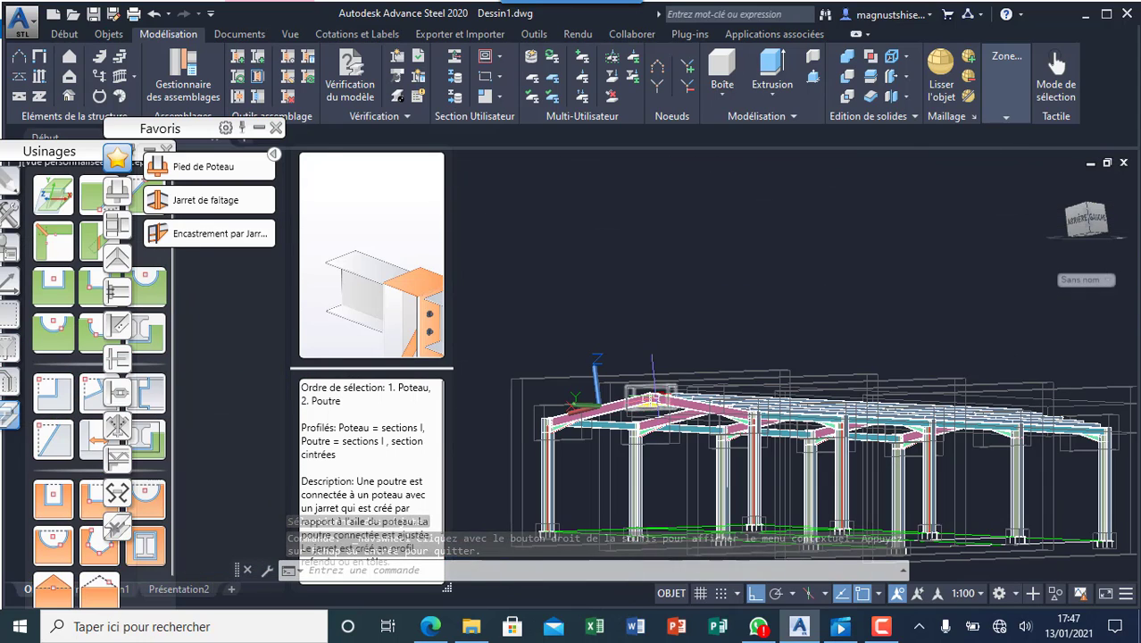
- Propagate the end frame's ridge haunch connection to the other portal frames (Propager l'assemblage)
{"action": "scroll", "coordinate": [591, 380], "scroll_direction": "up", "scroll_amount": 4}
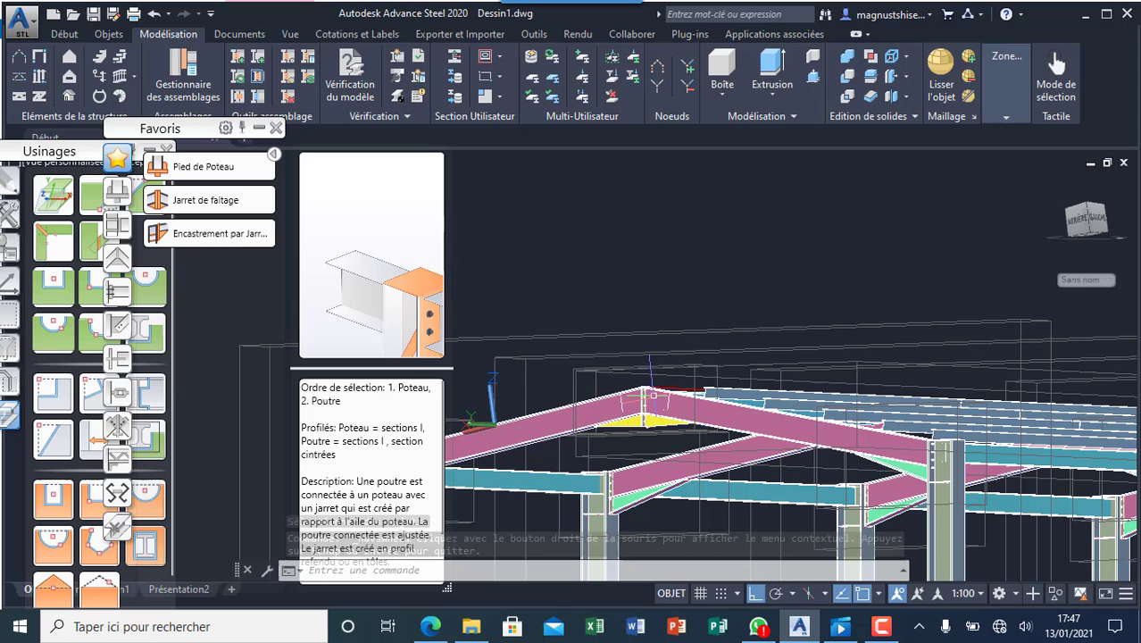
{"action": "left_click", "coordinate": [573, 379]}
{"action": "right_click", "coordinate": [568, 379]}
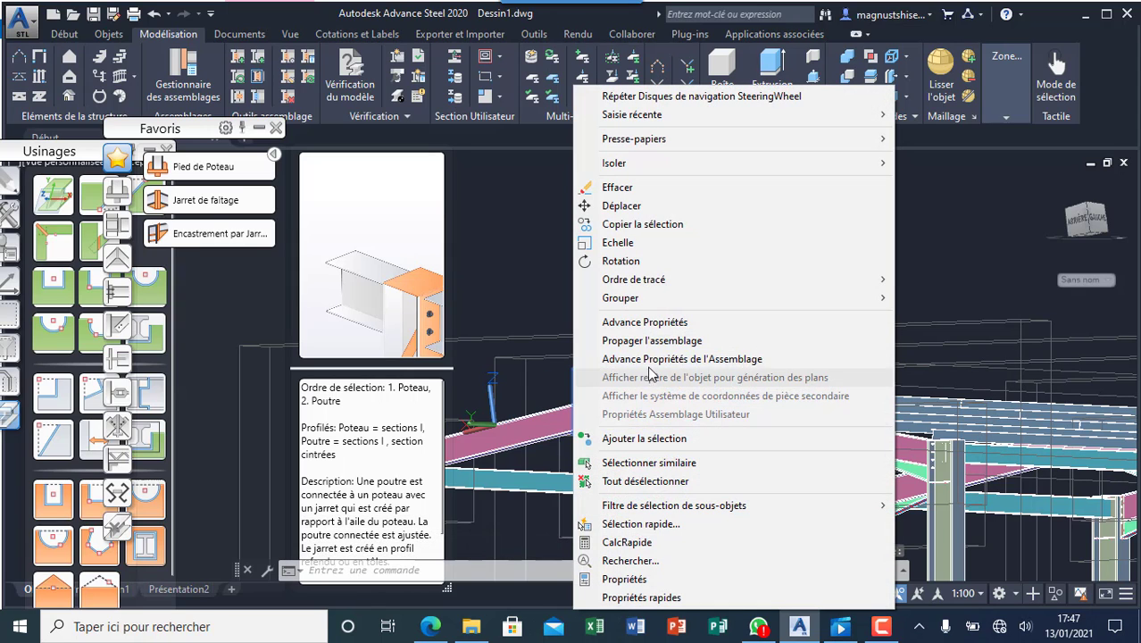
{"action": "left_click", "coordinate": [659, 341]}
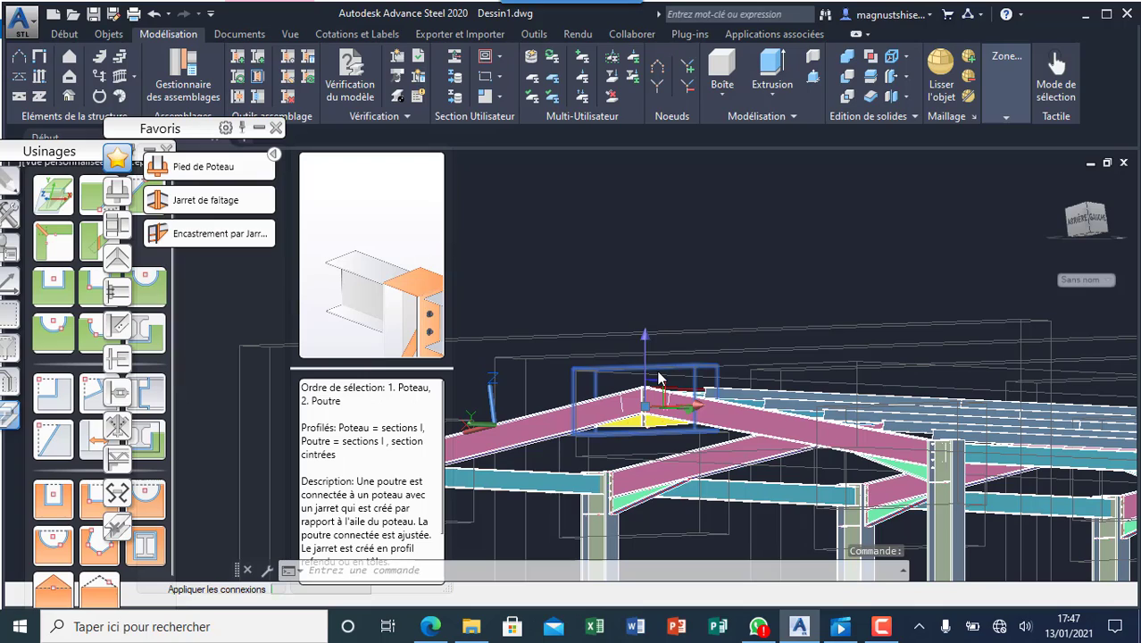
- Review the propagated ridge haunch connections on all the portal frames of the hall
{"action": "right_click", "coordinate": [633, 273]}
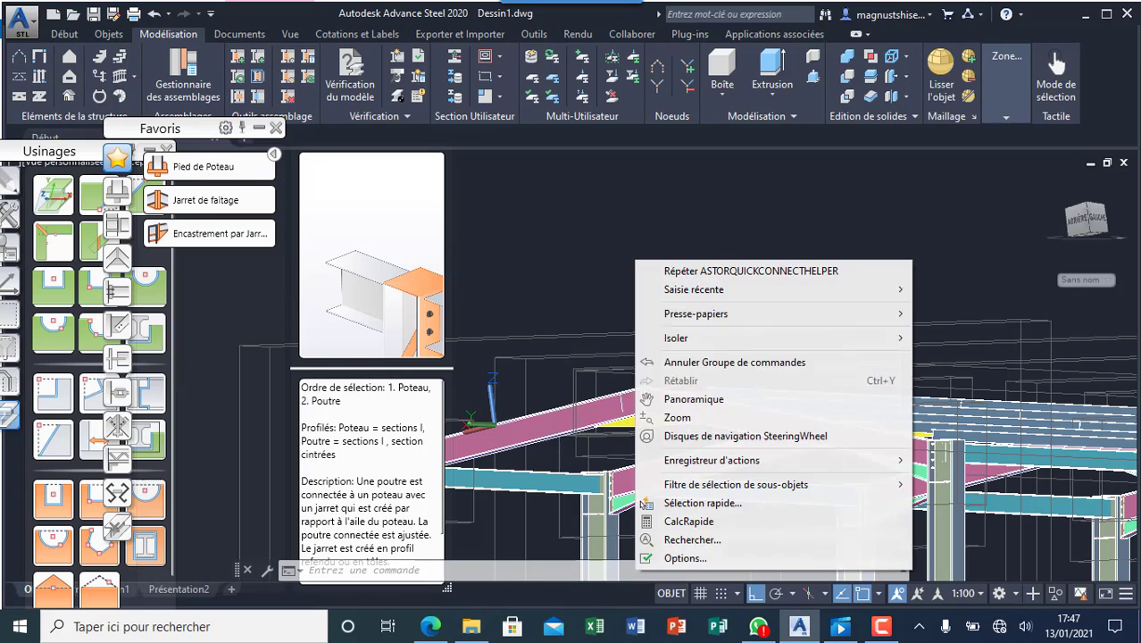
{"action": "left_click", "coordinate": [696, 433]}
{"action": "scroll", "coordinate": [561, 425], "scroll_direction": "up", "scroll_amount": 5}
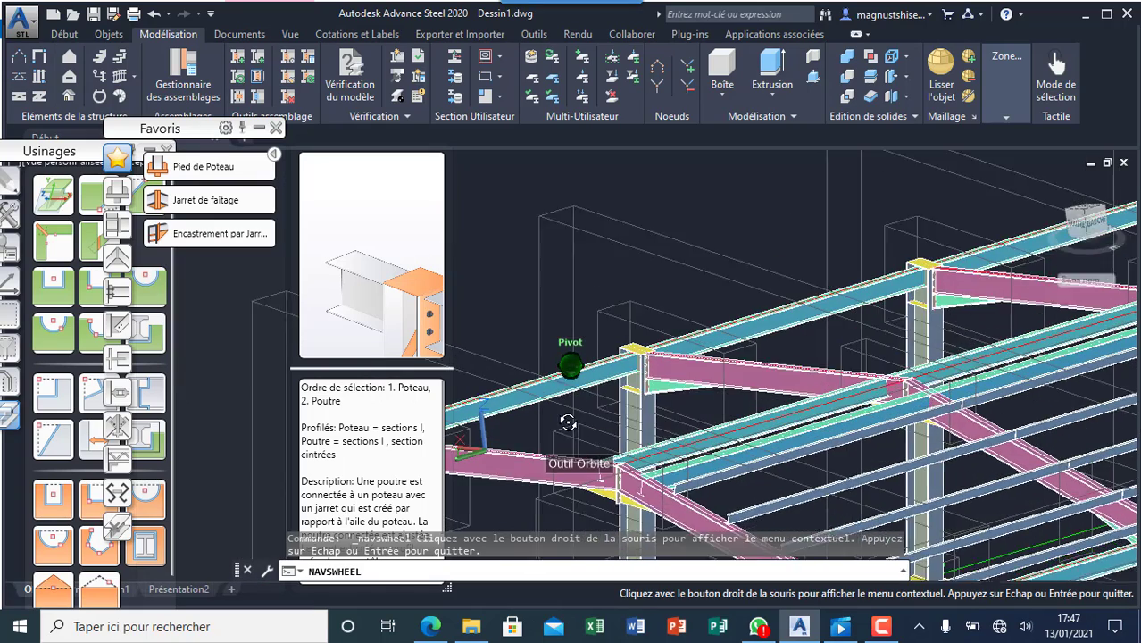
{"action": "scroll", "coordinate": [561, 425], "scroll_direction": "down", "scroll_amount": 6}
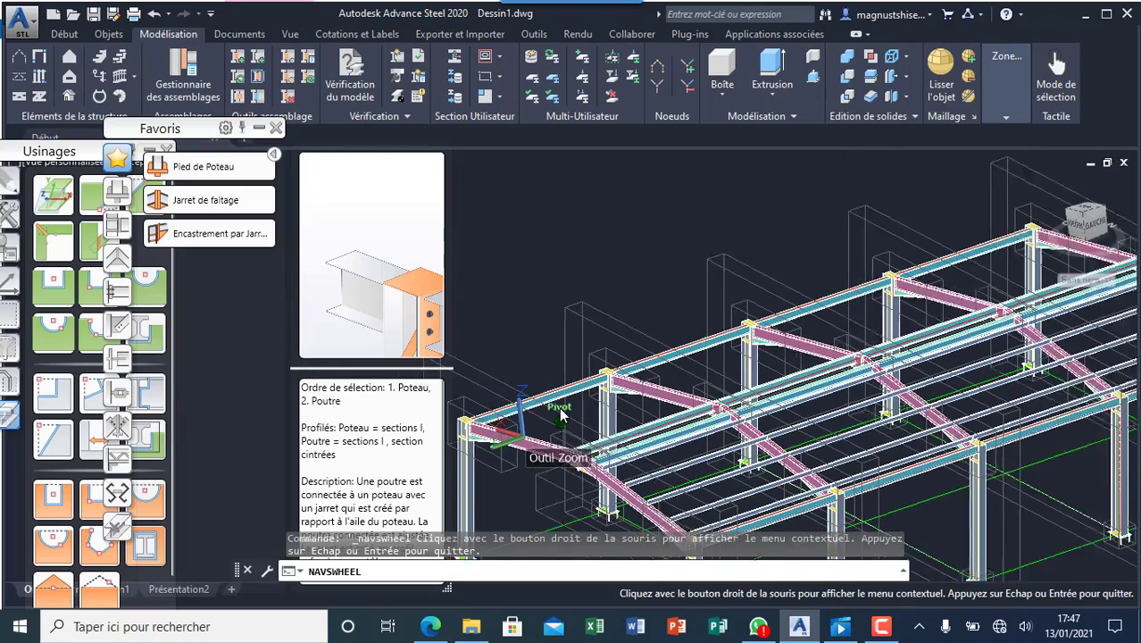
{"action": "scroll", "coordinate": [527, 418], "scroll_direction": "down", "scroll_amount": 4}
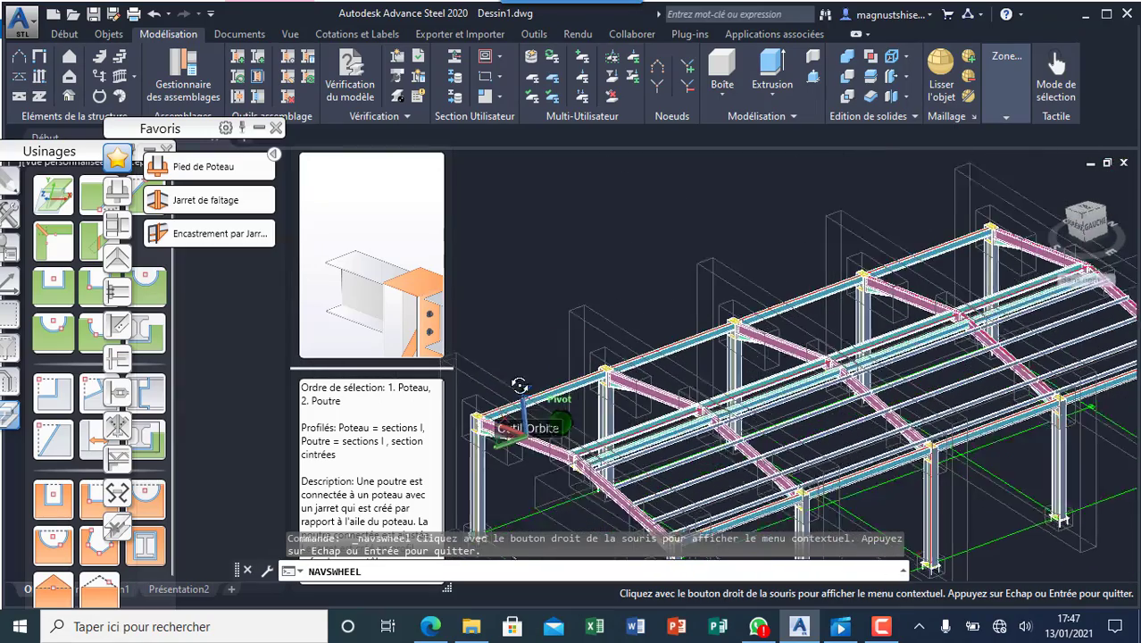
{"action": "left_click_drag", "start_coordinate": [594, 367], "coordinate": [627, 346]}
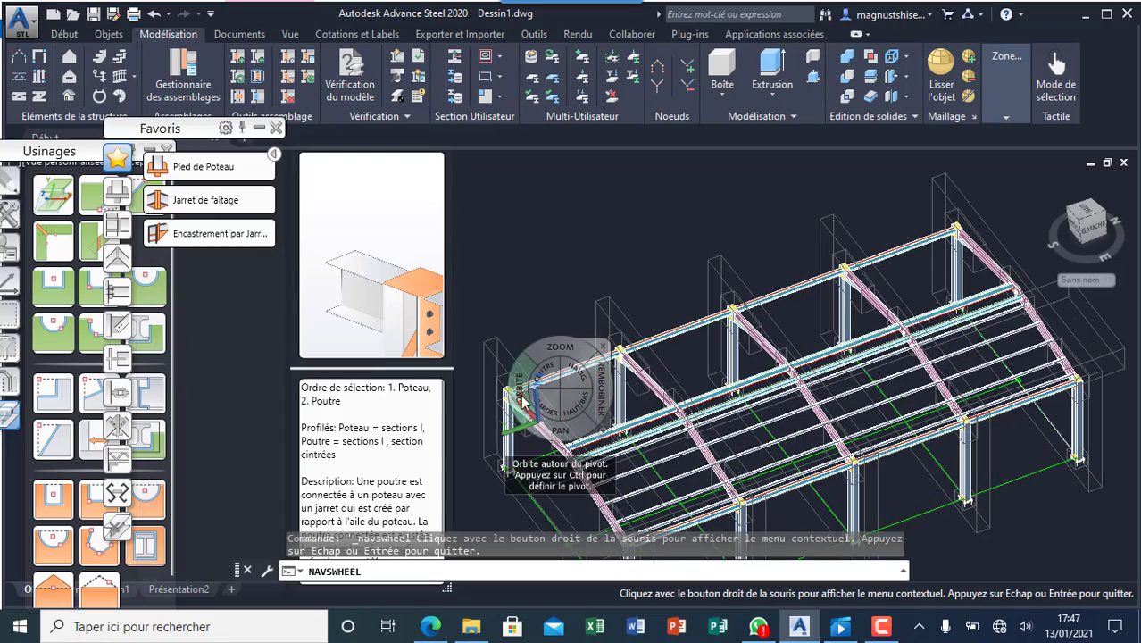
{"action": "left_click_drag", "start_coordinate": [522, 401], "coordinate": [633, 371]}
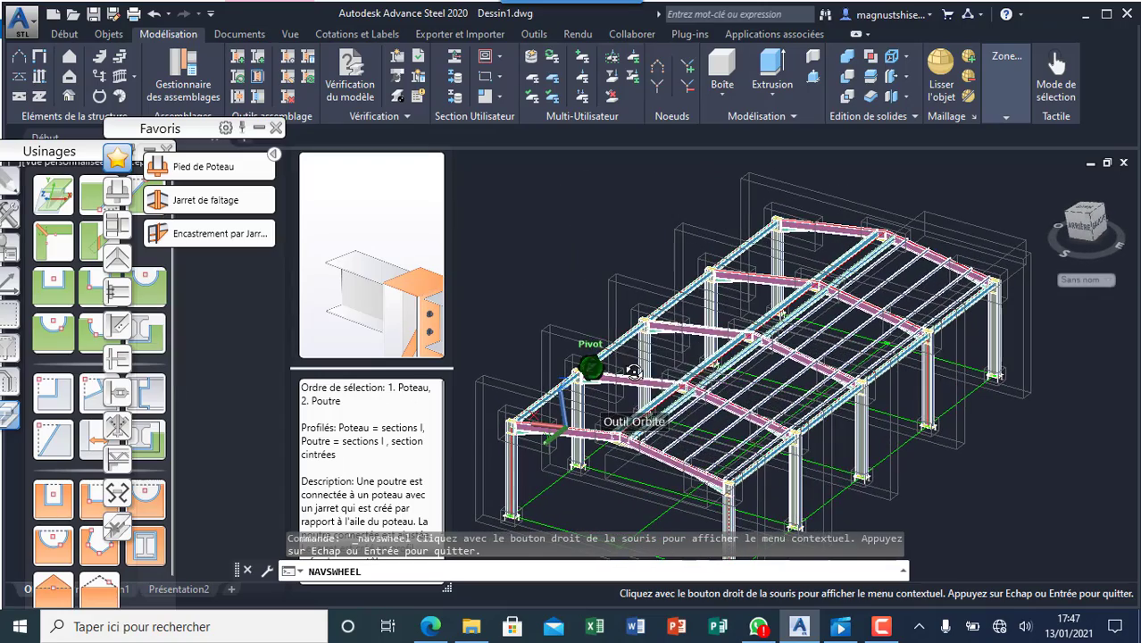
{"action": "left_click", "coordinate": [710, 328]}
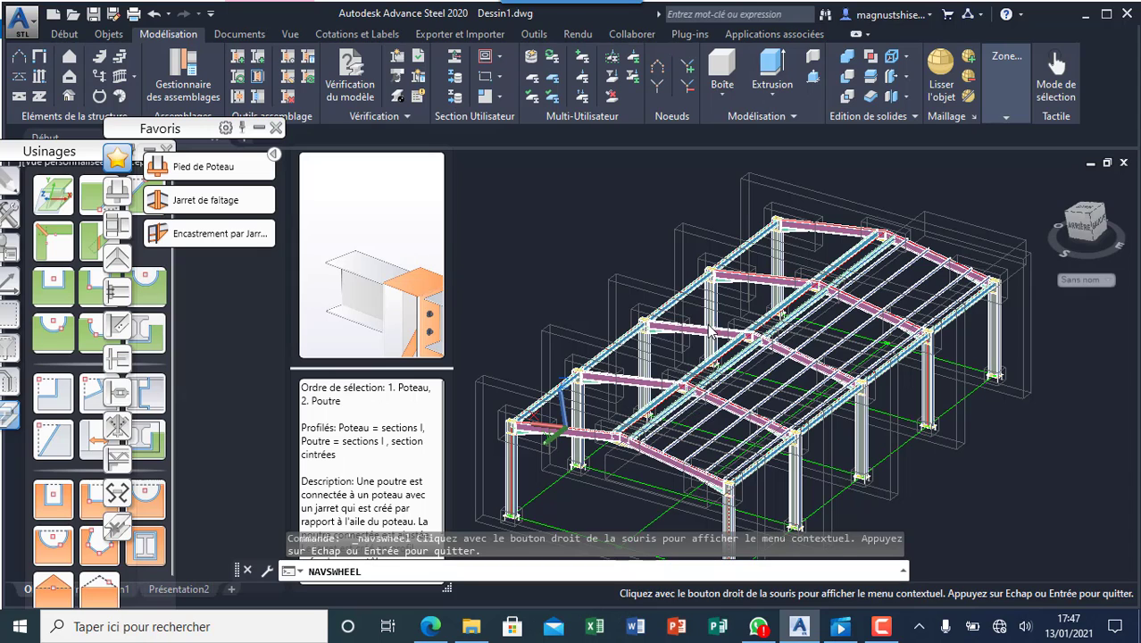
{"action": "scroll", "coordinate": [625, 456], "scroll_direction": "up", "scroll_amount": 5}
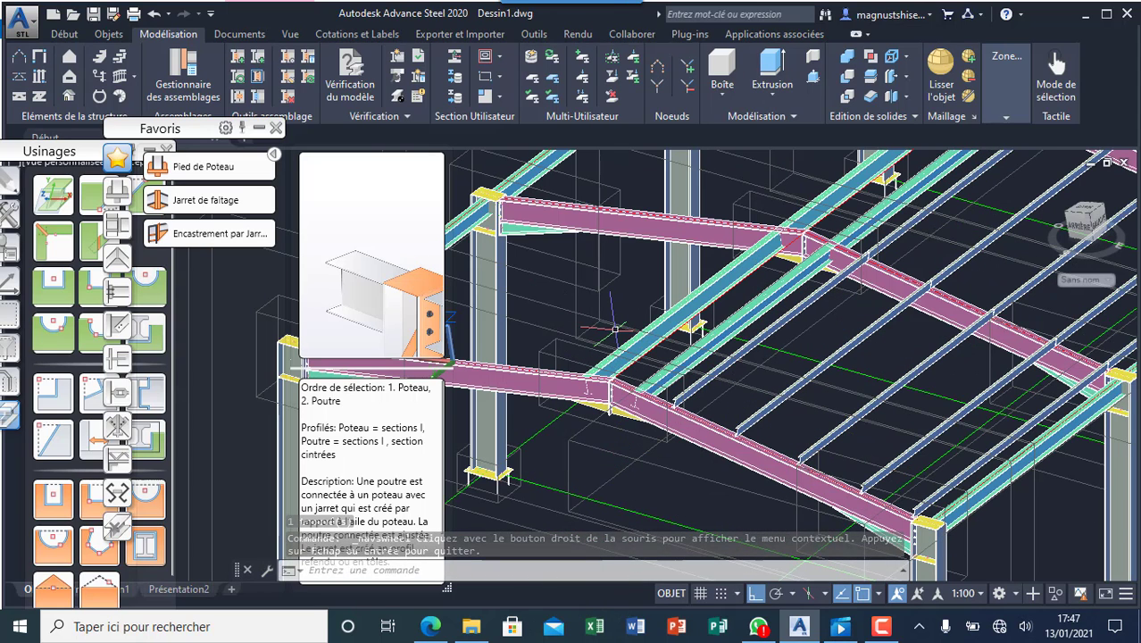
{"action": "scroll", "coordinate": [606, 308], "scroll_direction": "down", "scroll_amount": 5}
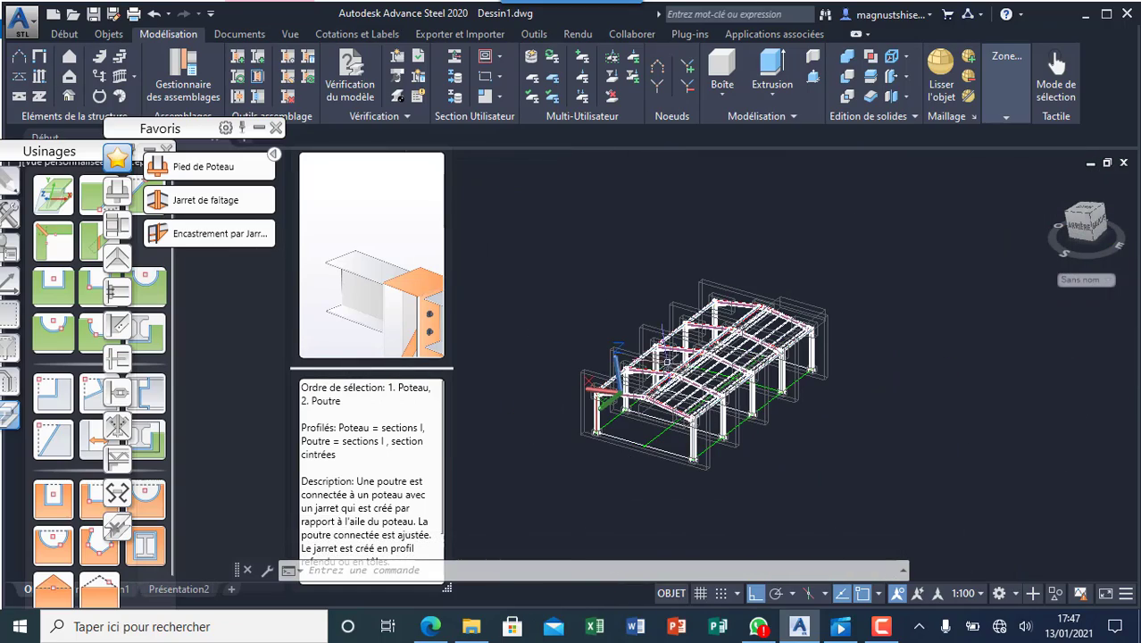
{"action": "scroll", "coordinate": [613, 469], "scroll_direction": "up", "scroll_amount": 5}
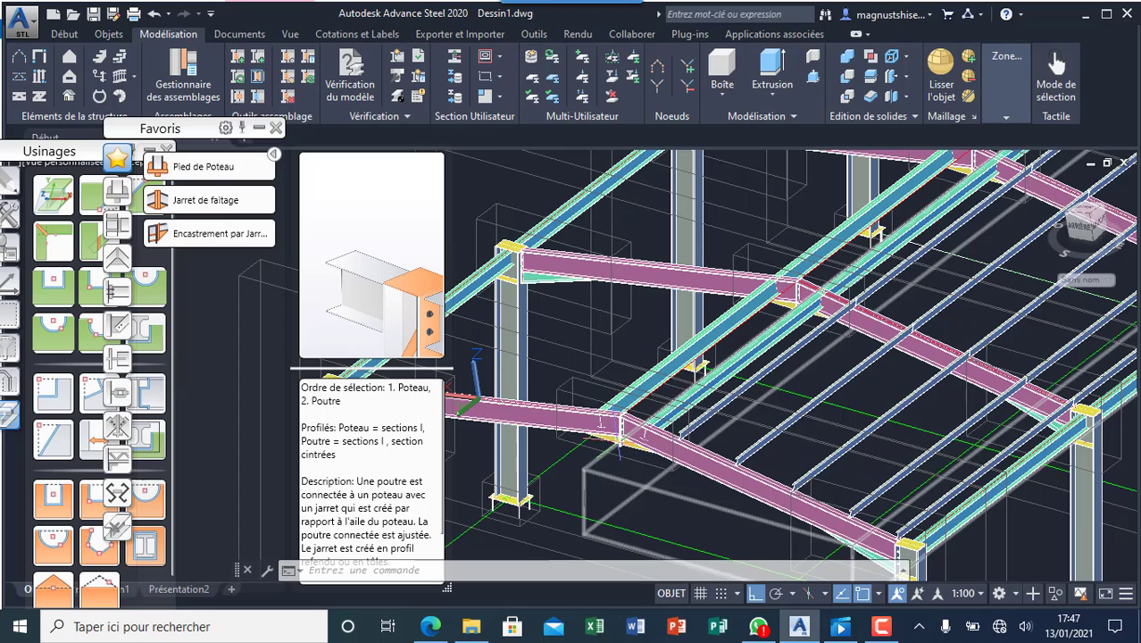
{"action": "scroll", "coordinate": [614, 469], "scroll_direction": "down", "scroll_amount": 6}
{"action": "scroll", "coordinate": [676, 463], "scroll_direction": "up", "scroll_amount": 5}
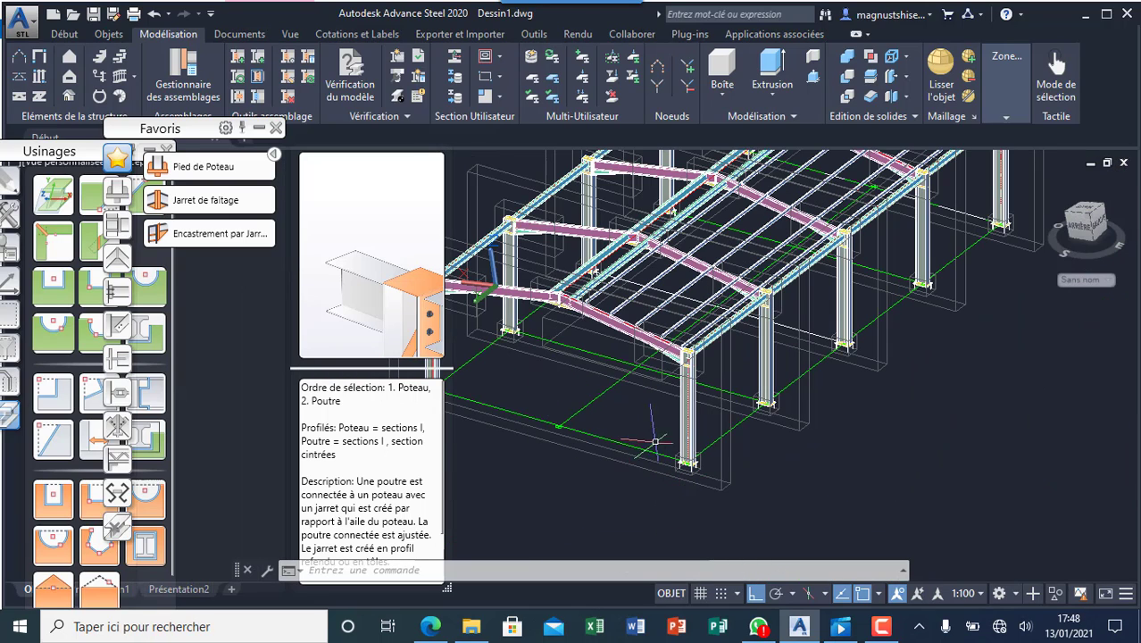
- Examine the eaves beam's junction with the corner column and bring up the available column-to-beam connections (Poteau - Poutre)
{"action": "right_click", "coordinate": [828, 422]}
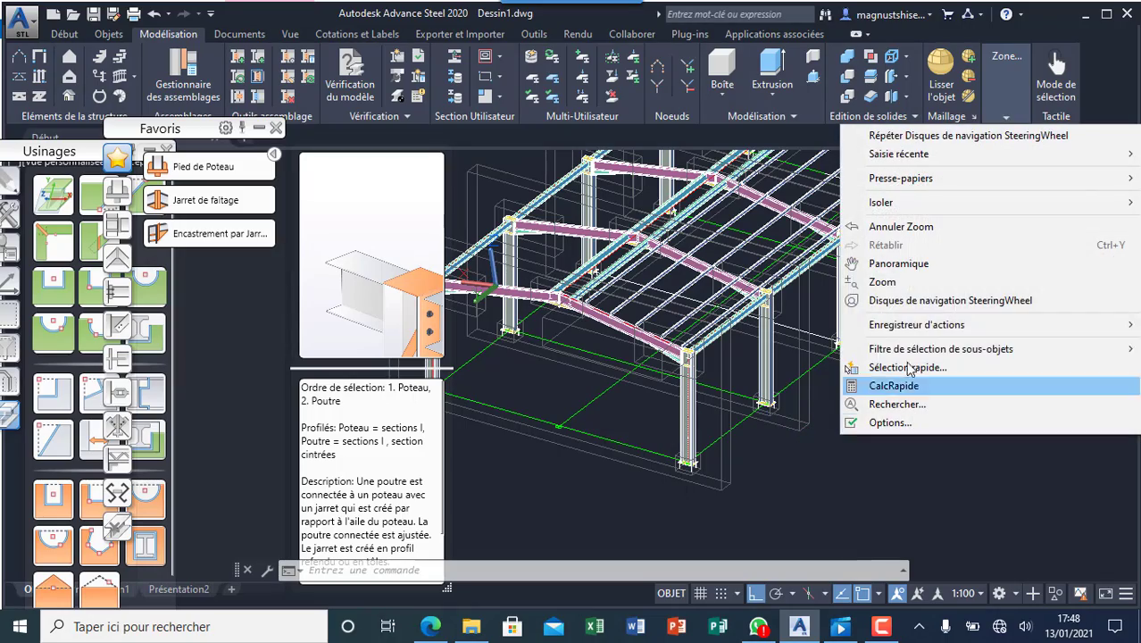
{"action": "left_click", "coordinate": [899, 301]}
{"action": "left_click_drag", "start_coordinate": [790, 384], "coordinate": [406, 375]}
{"action": "left_click", "coordinate": [480, 381]}
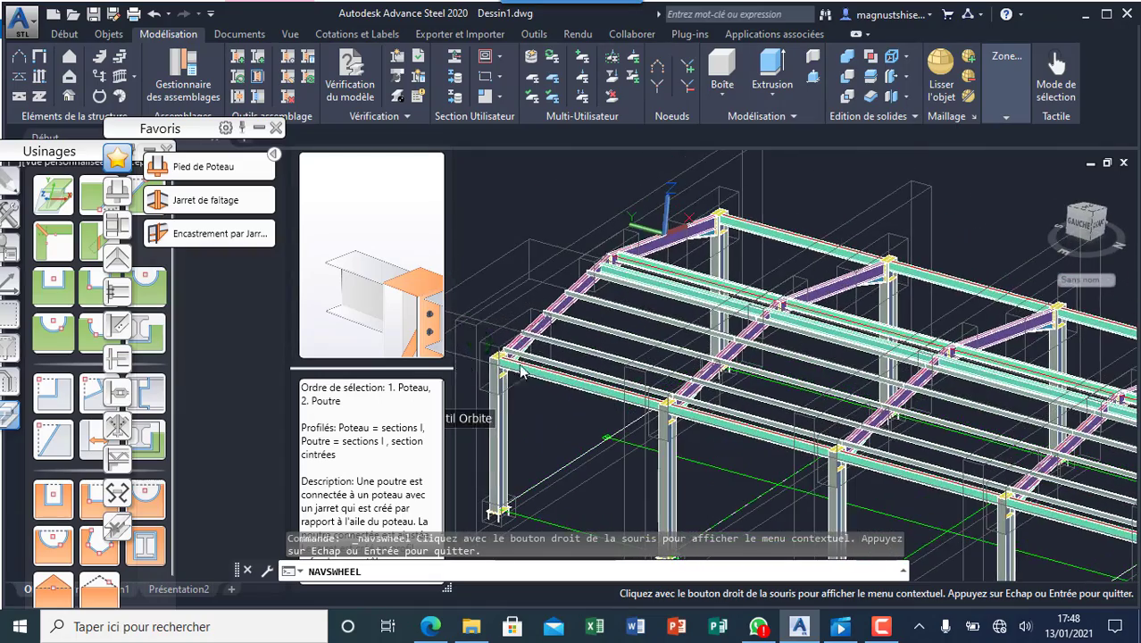
{"action": "key", "text": "Escape"}
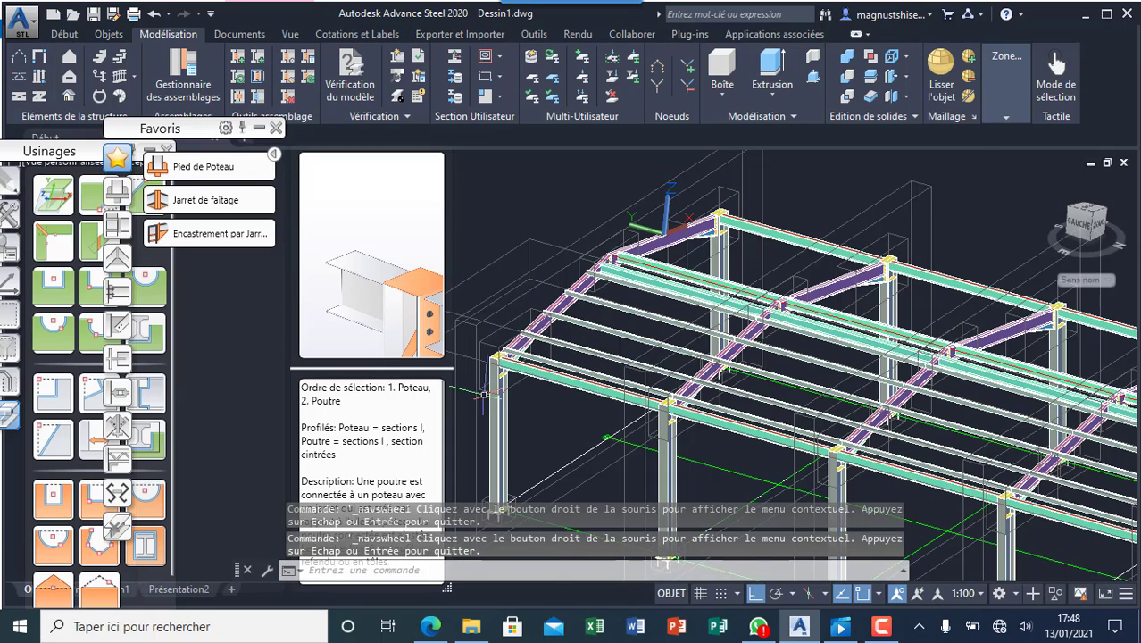
{"action": "scroll", "coordinate": [498, 373], "scroll_direction": "up", "scroll_amount": 5}
{"action": "scroll", "coordinate": [576, 268], "scroll_direction": "up", "scroll_amount": 5}
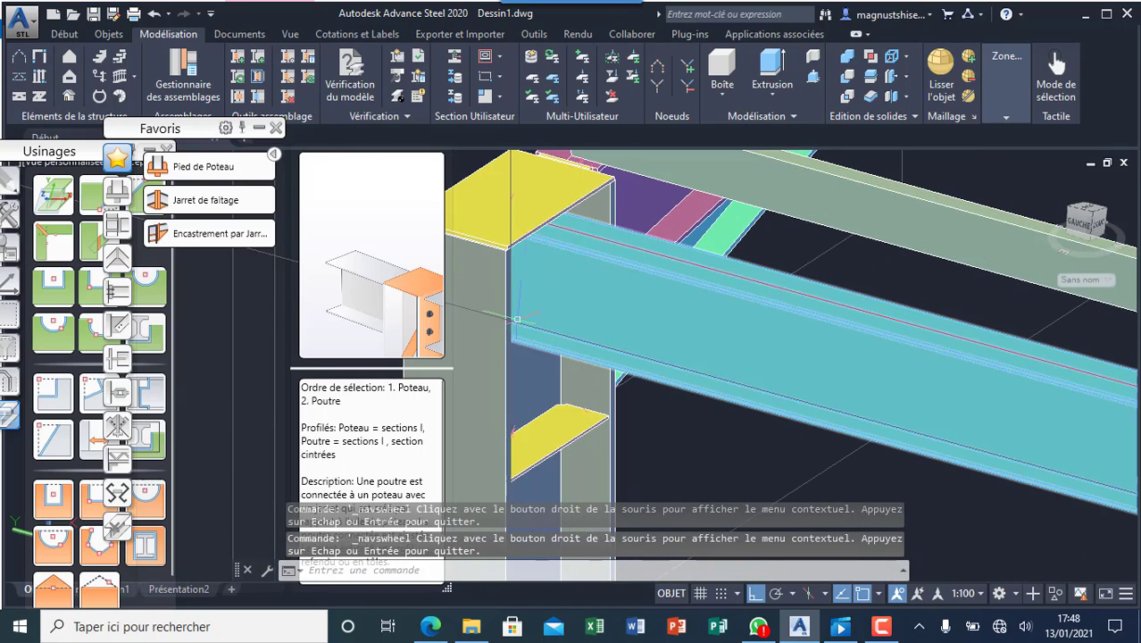
{"action": "scroll", "coordinate": [612, 324], "scroll_direction": "down", "scroll_amount": 6}
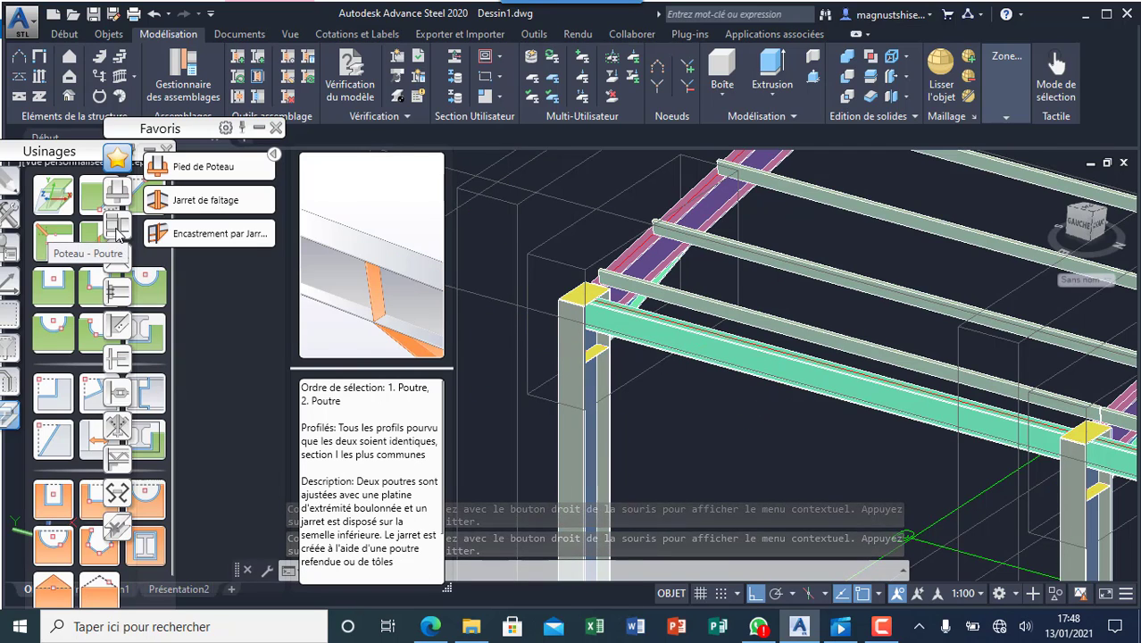
{"action": "left_click", "coordinate": [117, 229]}
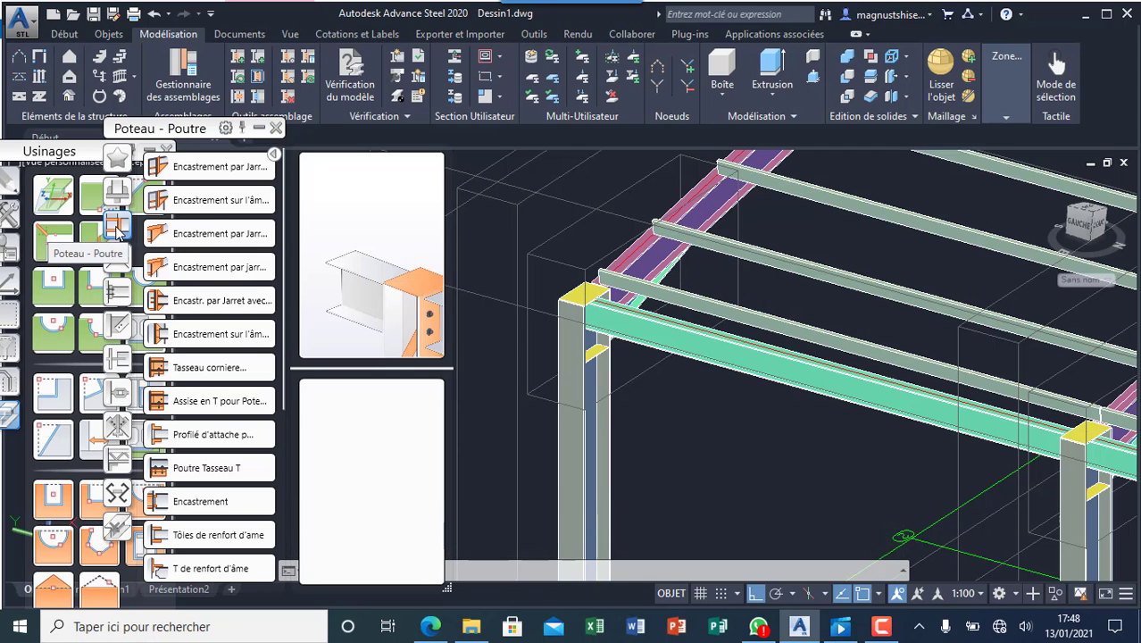